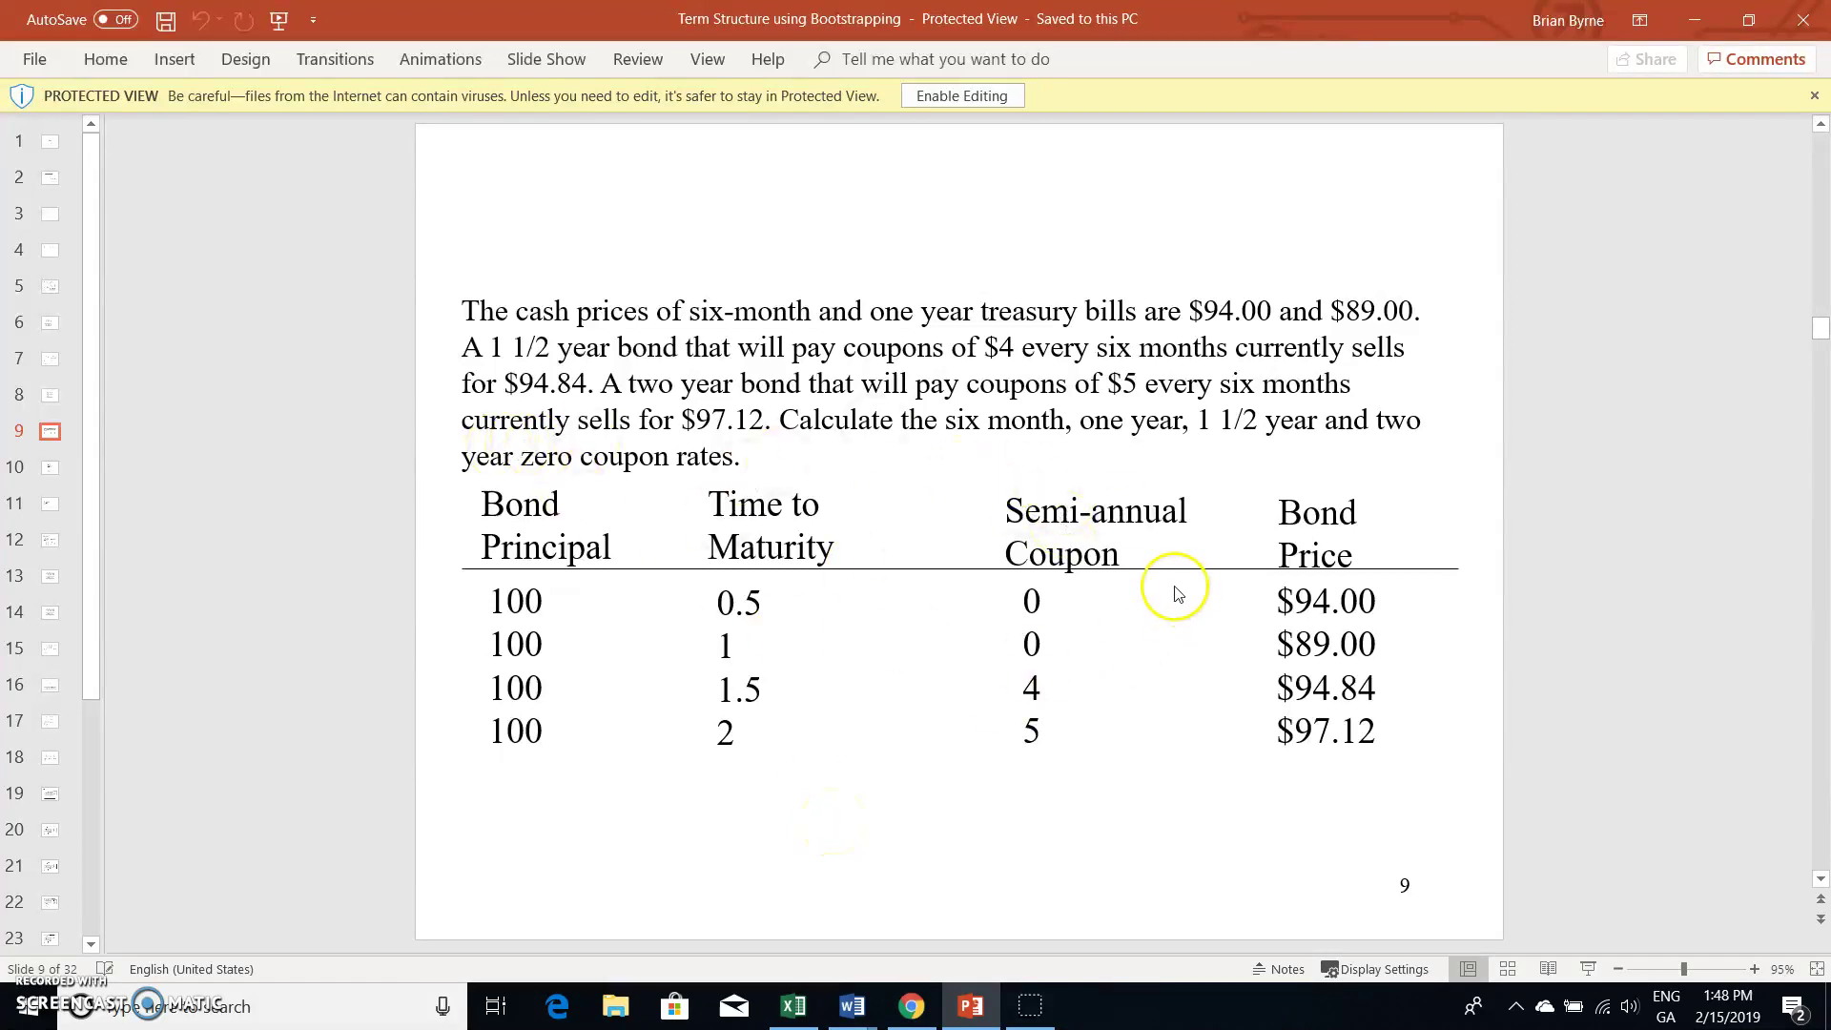
Step: Scroll from slide 9 through slide 10 to the 1.5-year bond calculation on slide 11
{"action": "scroll", "coordinate": [1178, 593], "scroll_direction": "down", "scroll_amount": 1}
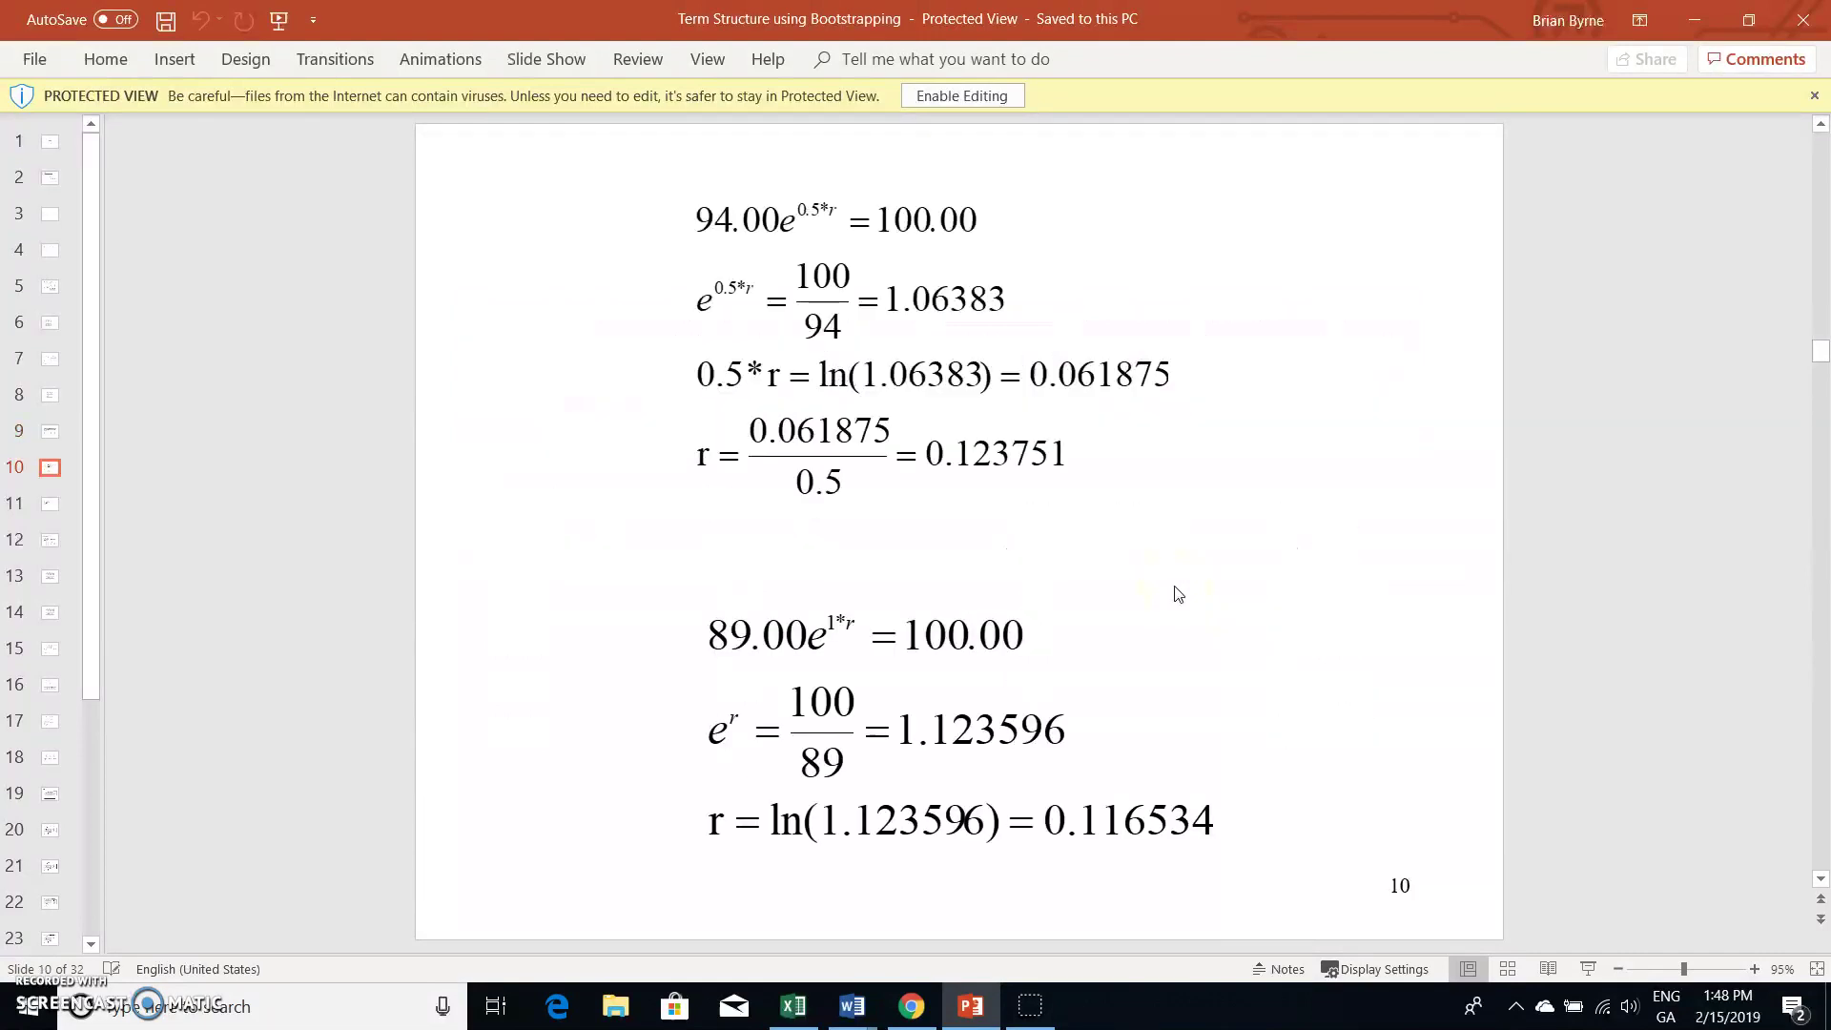
{"action": "scroll", "coordinate": [849, 276], "scroll_direction": "up", "scroll_amount": 1}
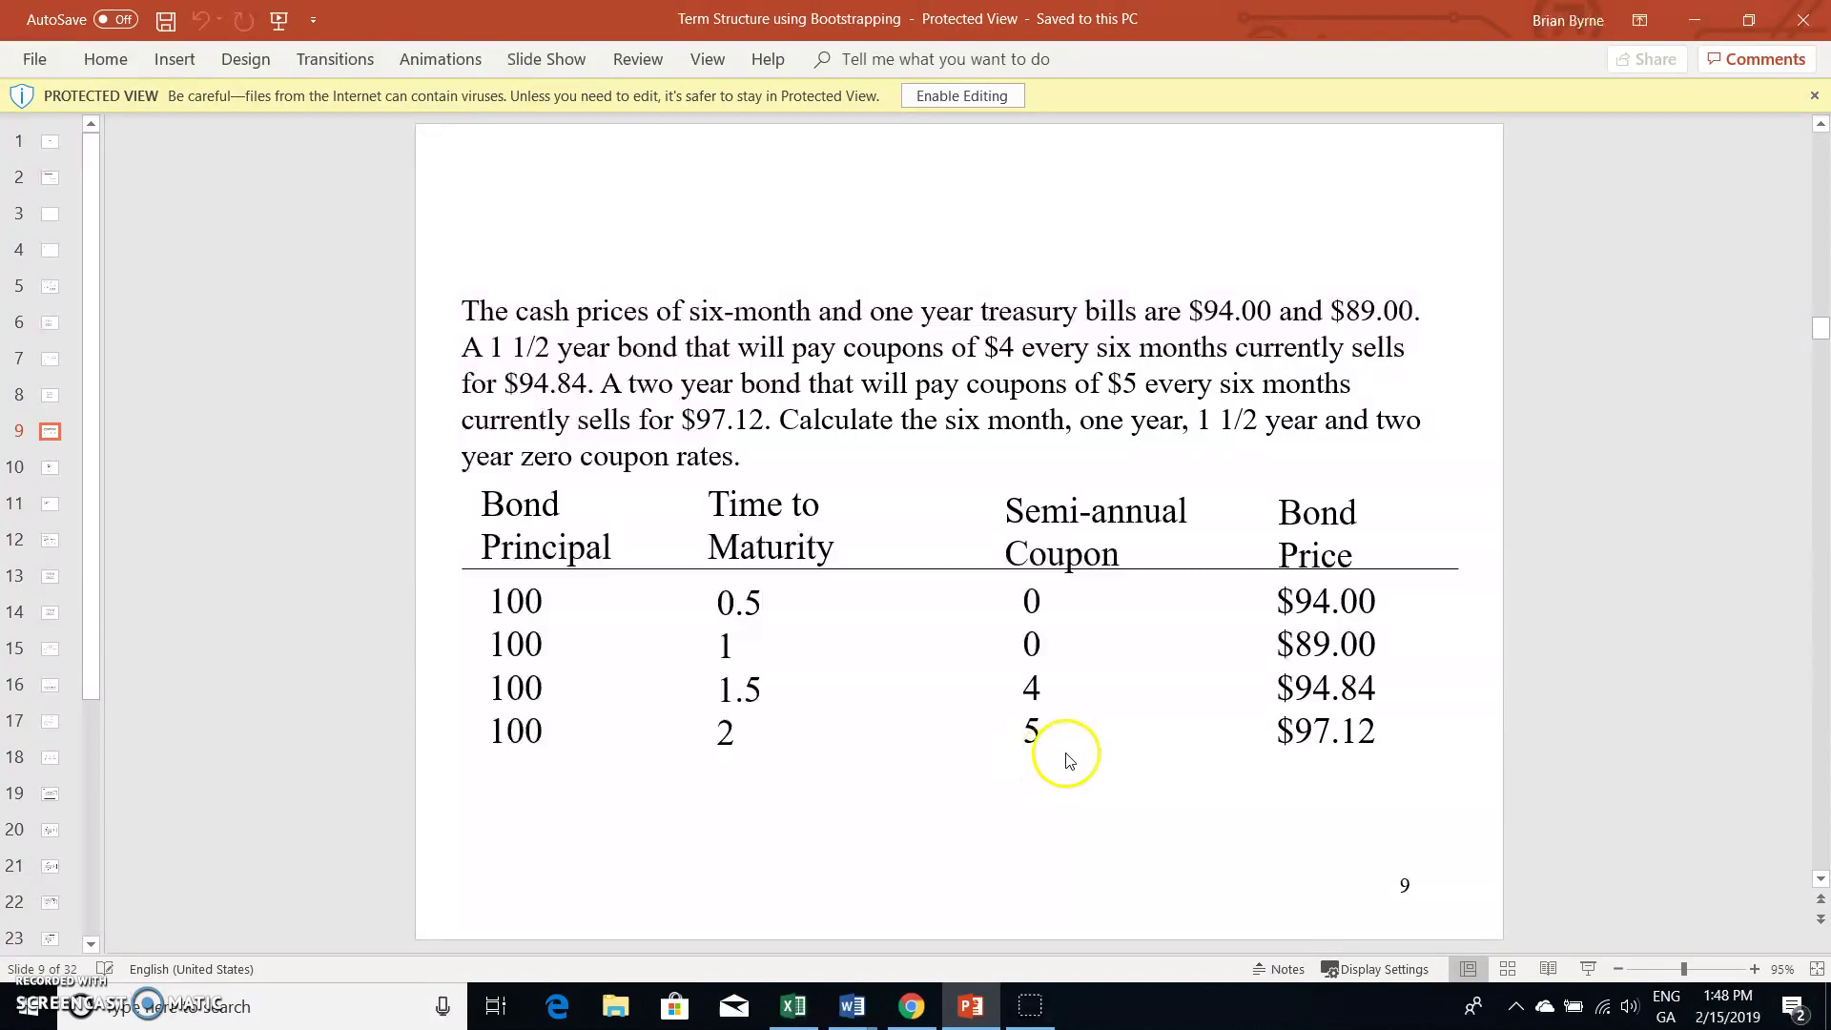
{"action": "scroll", "coordinate": [1083, 729], "scroll_direction": "down", "scroll_amount": 1}
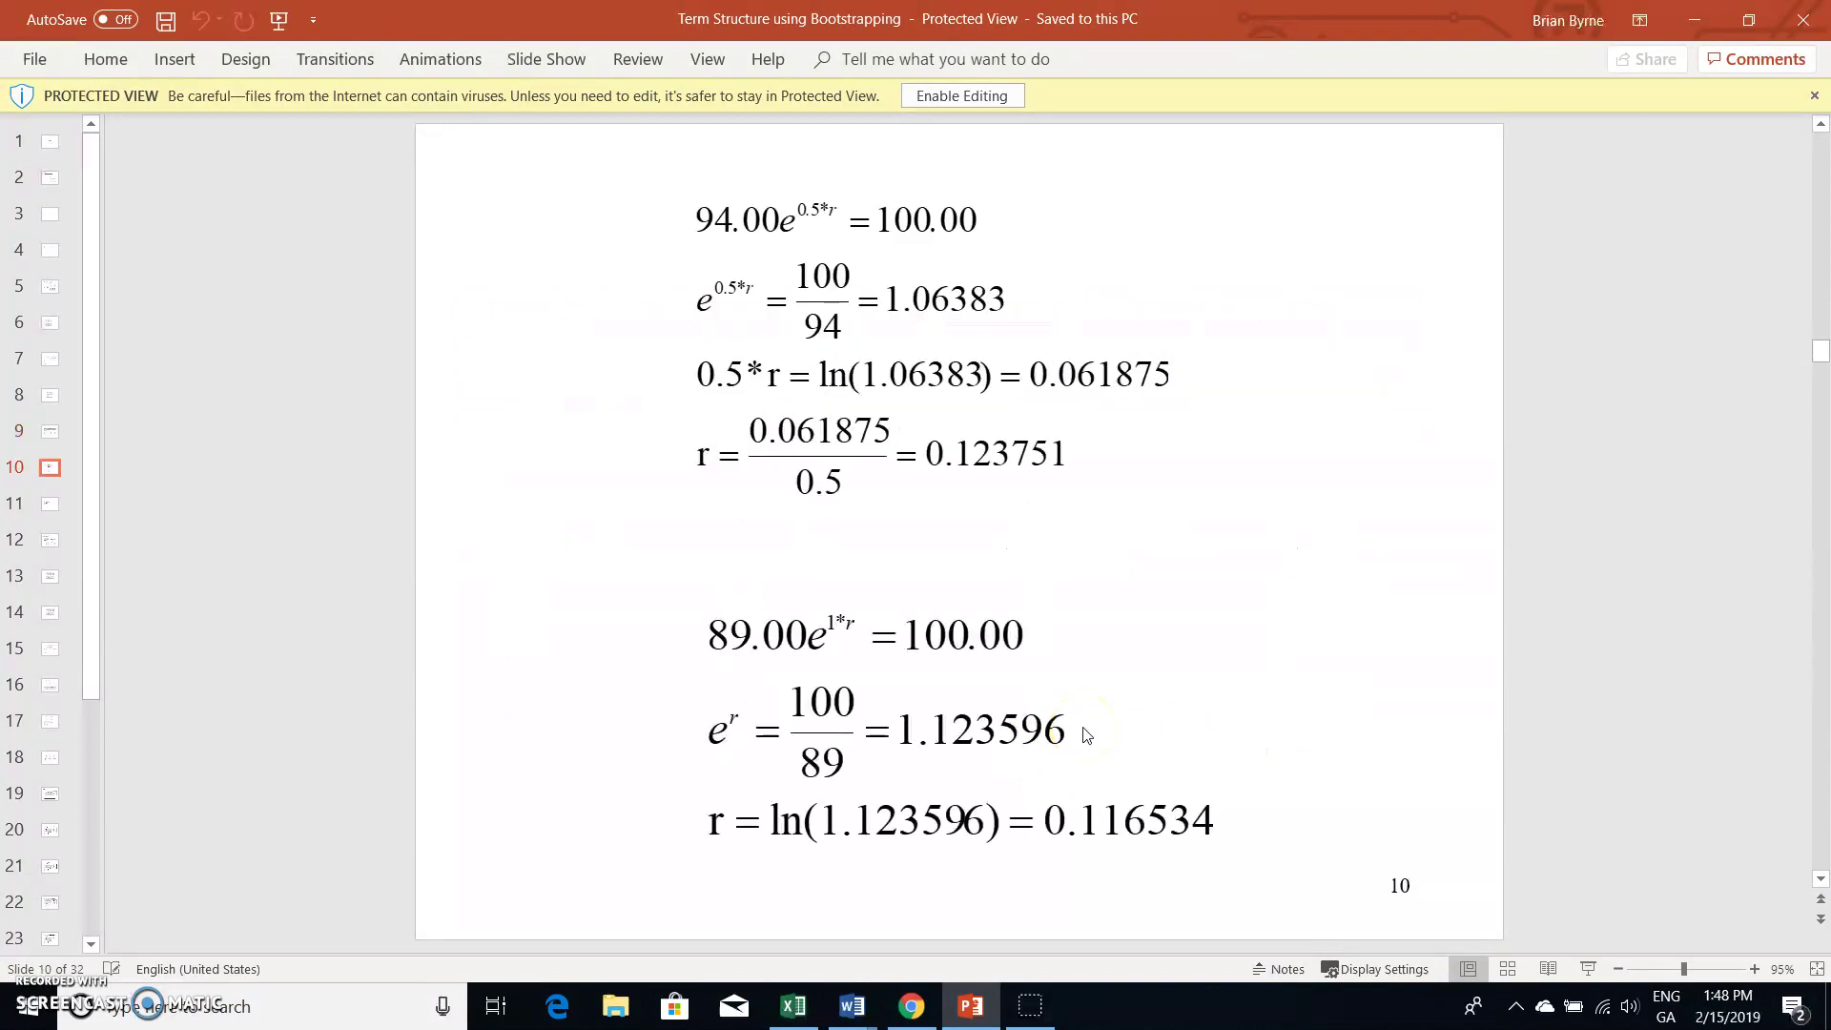
{"action": "scroll", "coordinate": [1085, 734], "scroll_direction": "up", "scroll_amount": 1}
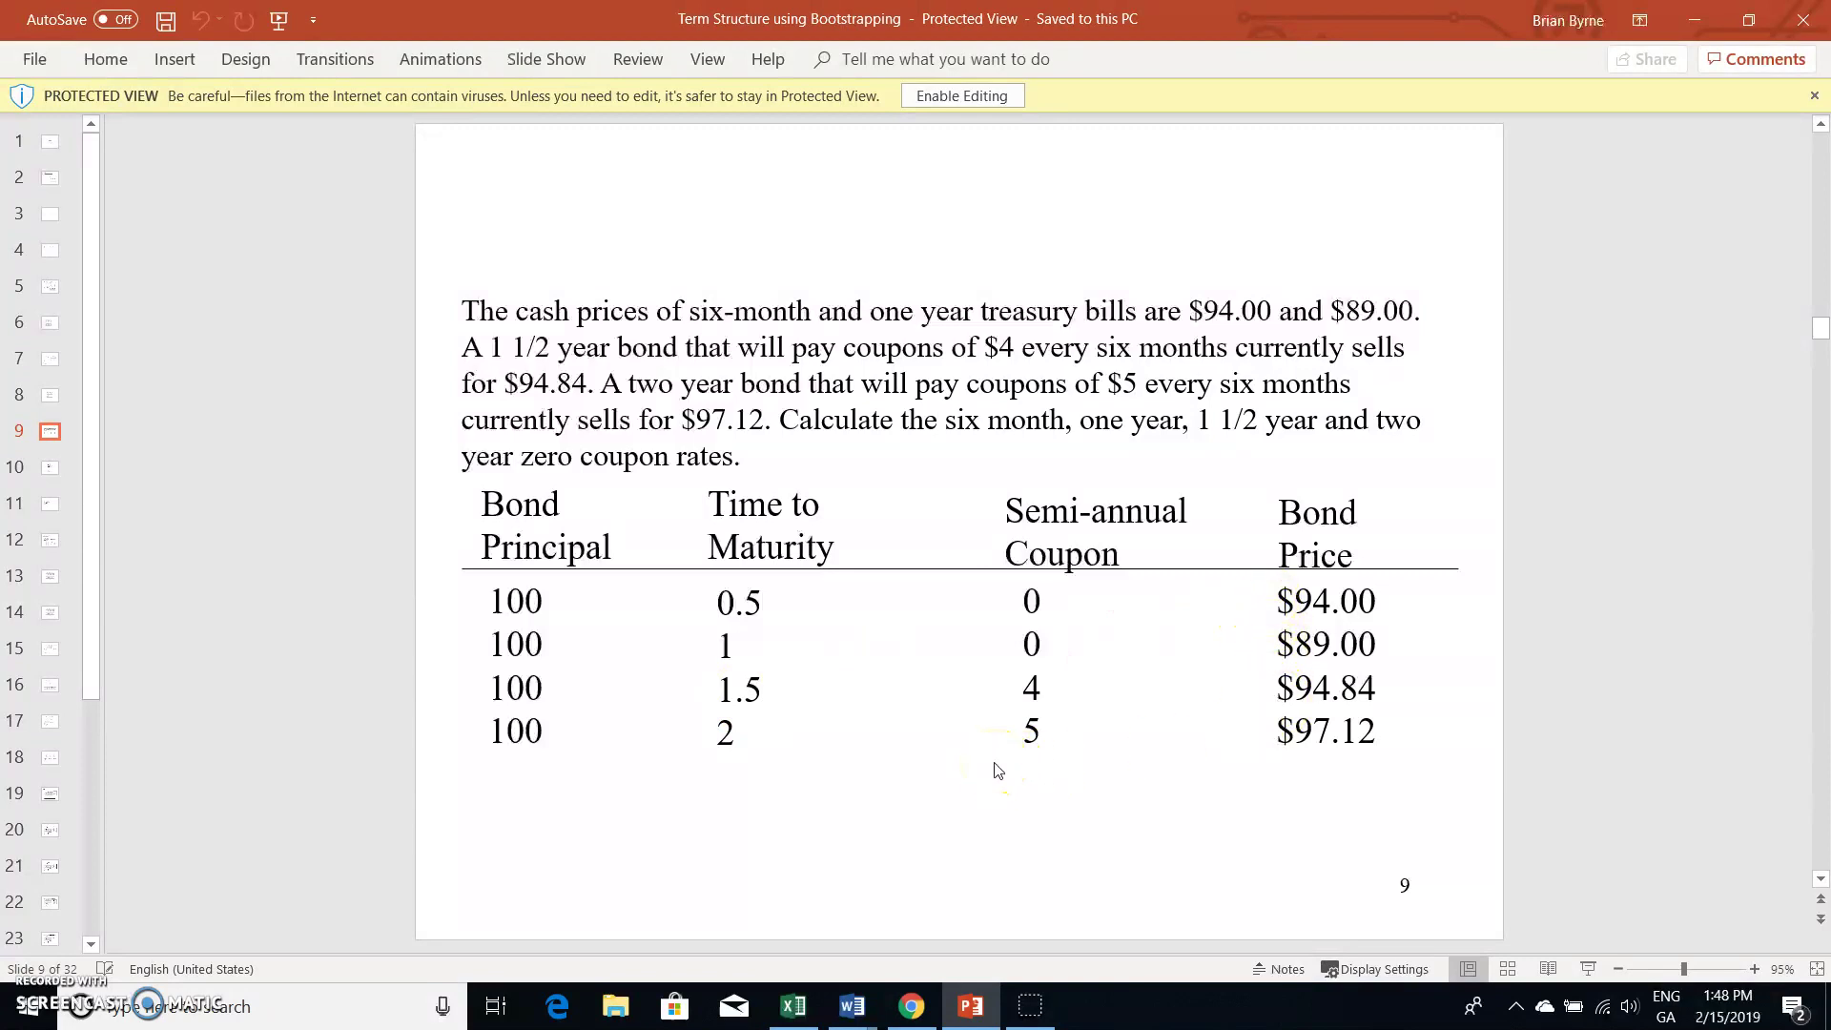
{"action": "scroll", "coordinate": [997, 770], "scroll_direction": "down", "scroll_amount": 1}
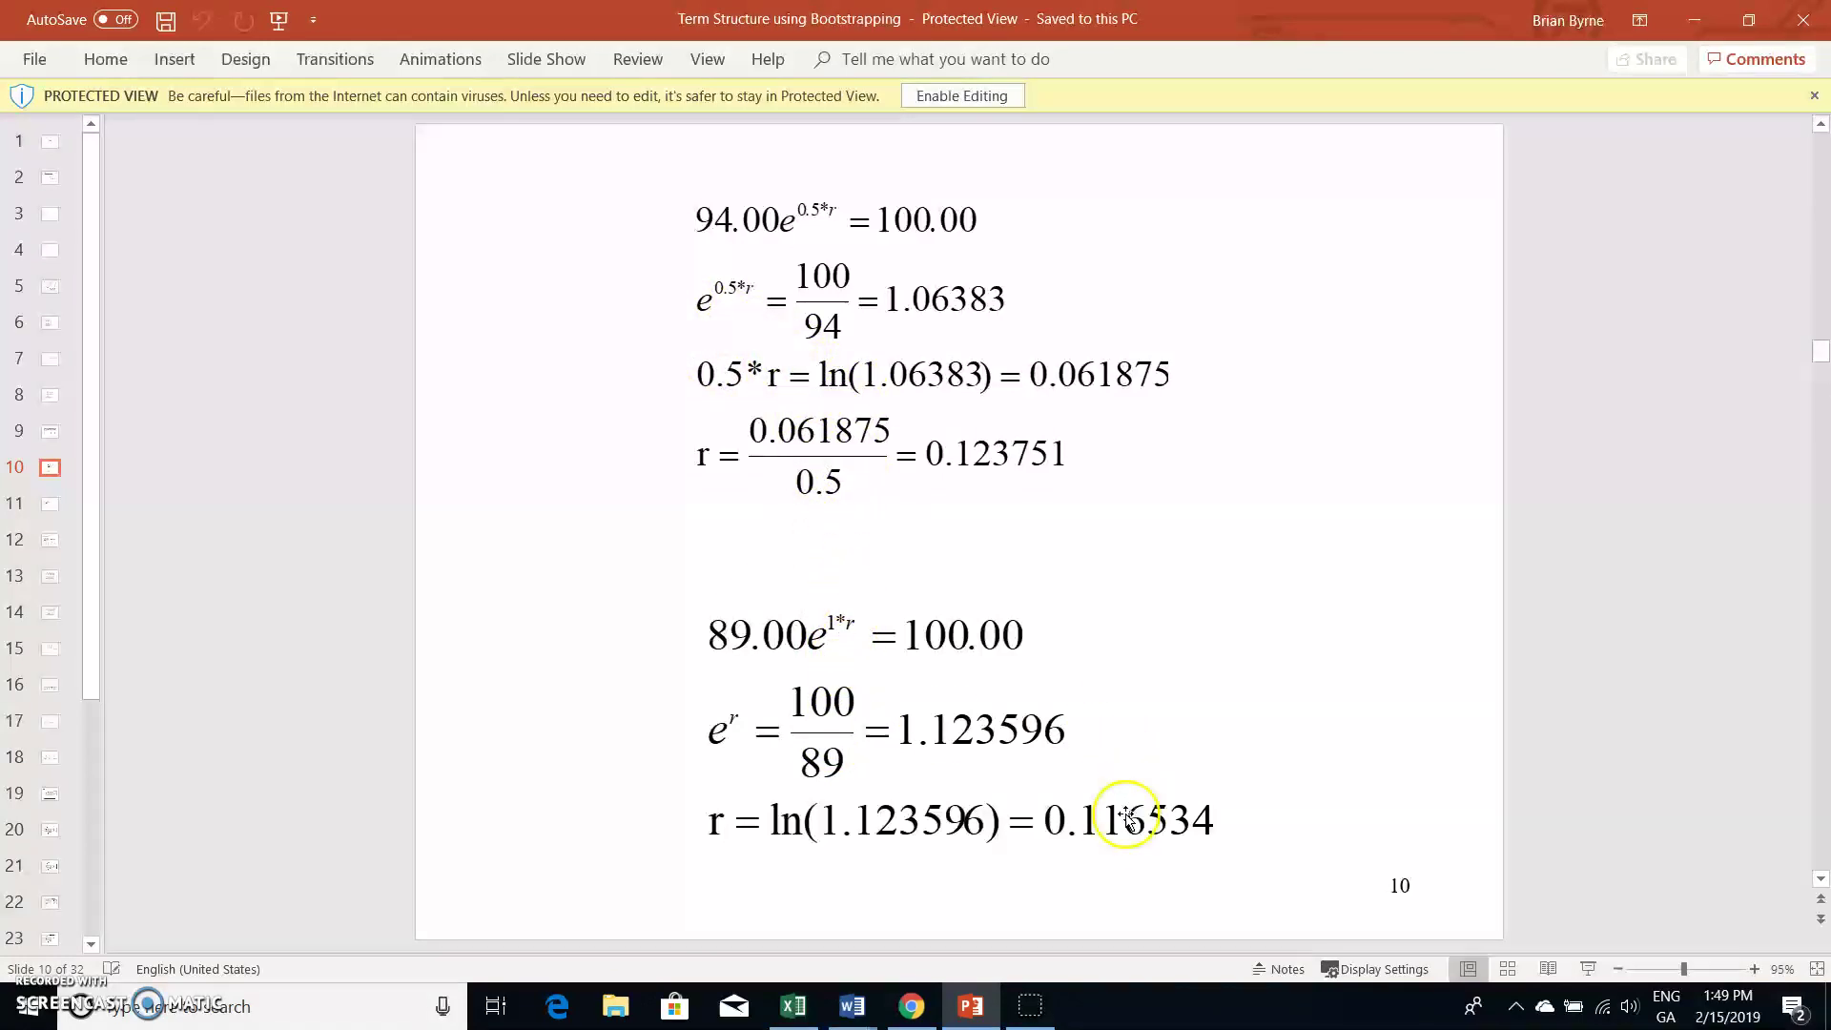
{"action": "scroll", "coordinate": [992, 401], "scroll_direction": "down", "scroll_amount": 1}
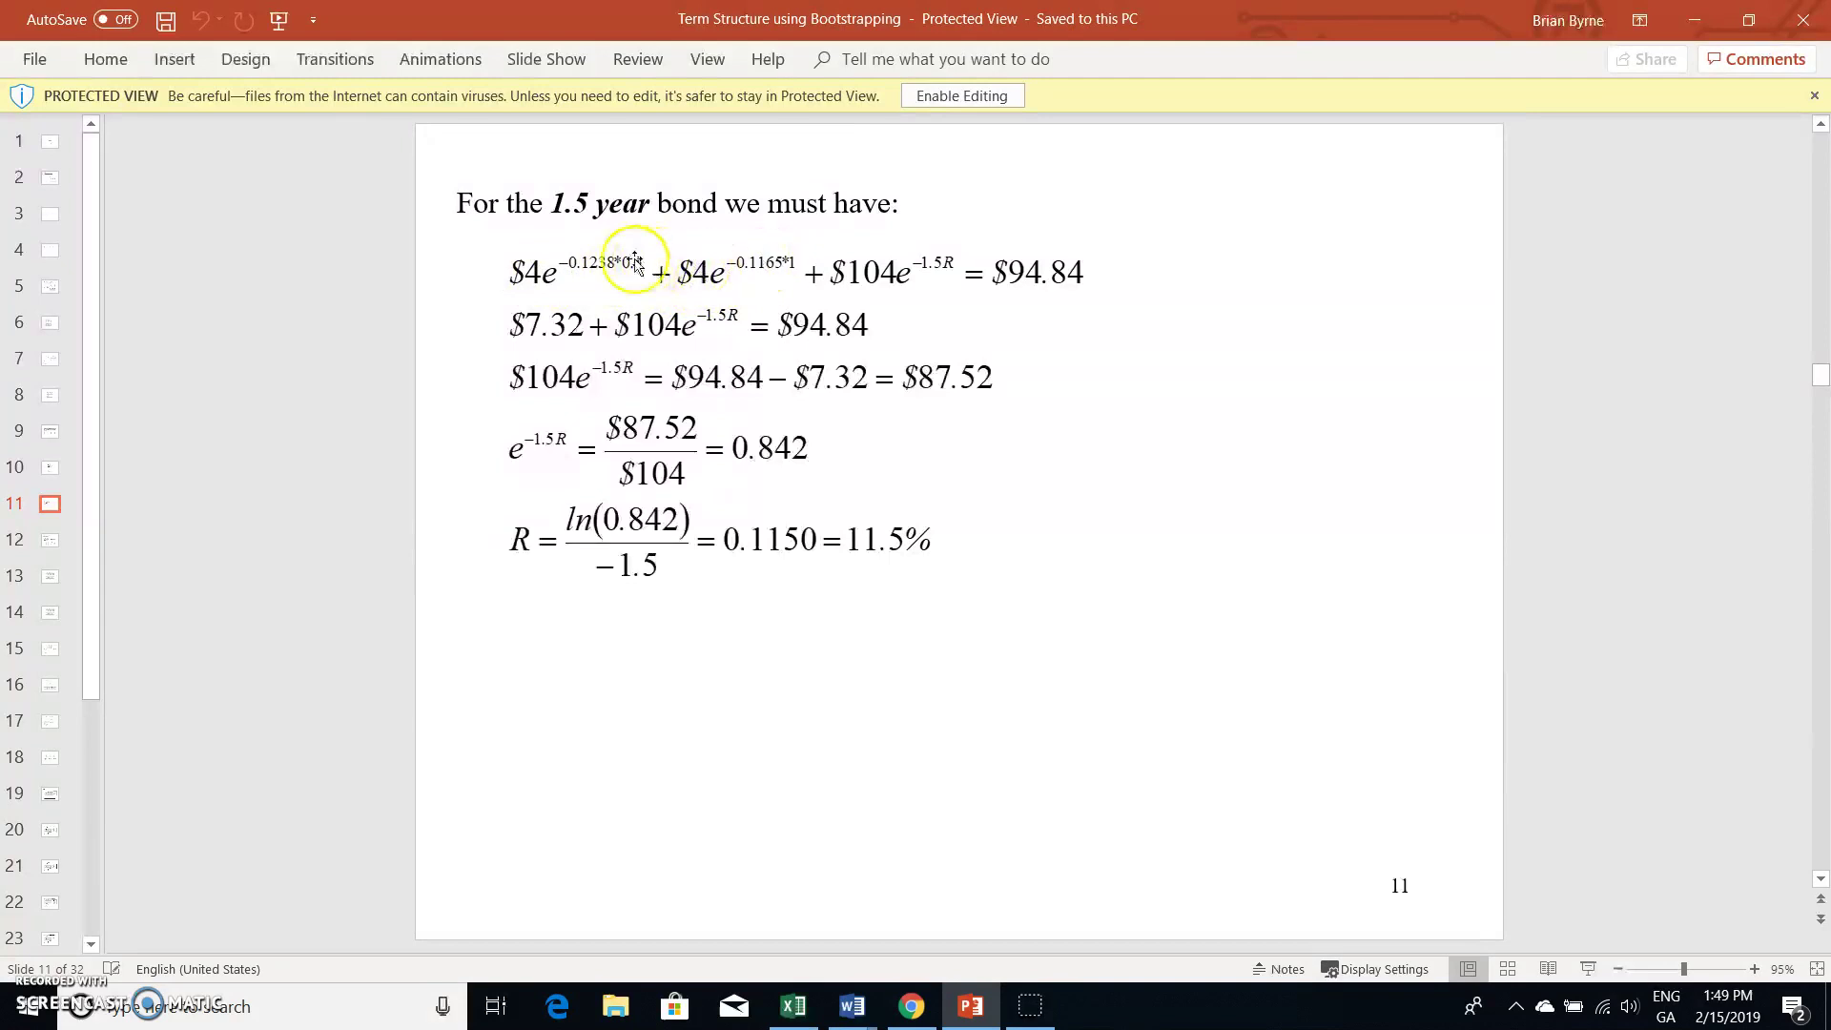
Step: Scroll to slide 12 with the 2-year bond calculation (R = 0.11299) and the zero-rate table
{"action": "scroll", "coordinate": [618, 262], "scroll_direction": "up", "scroll_amount": 1}
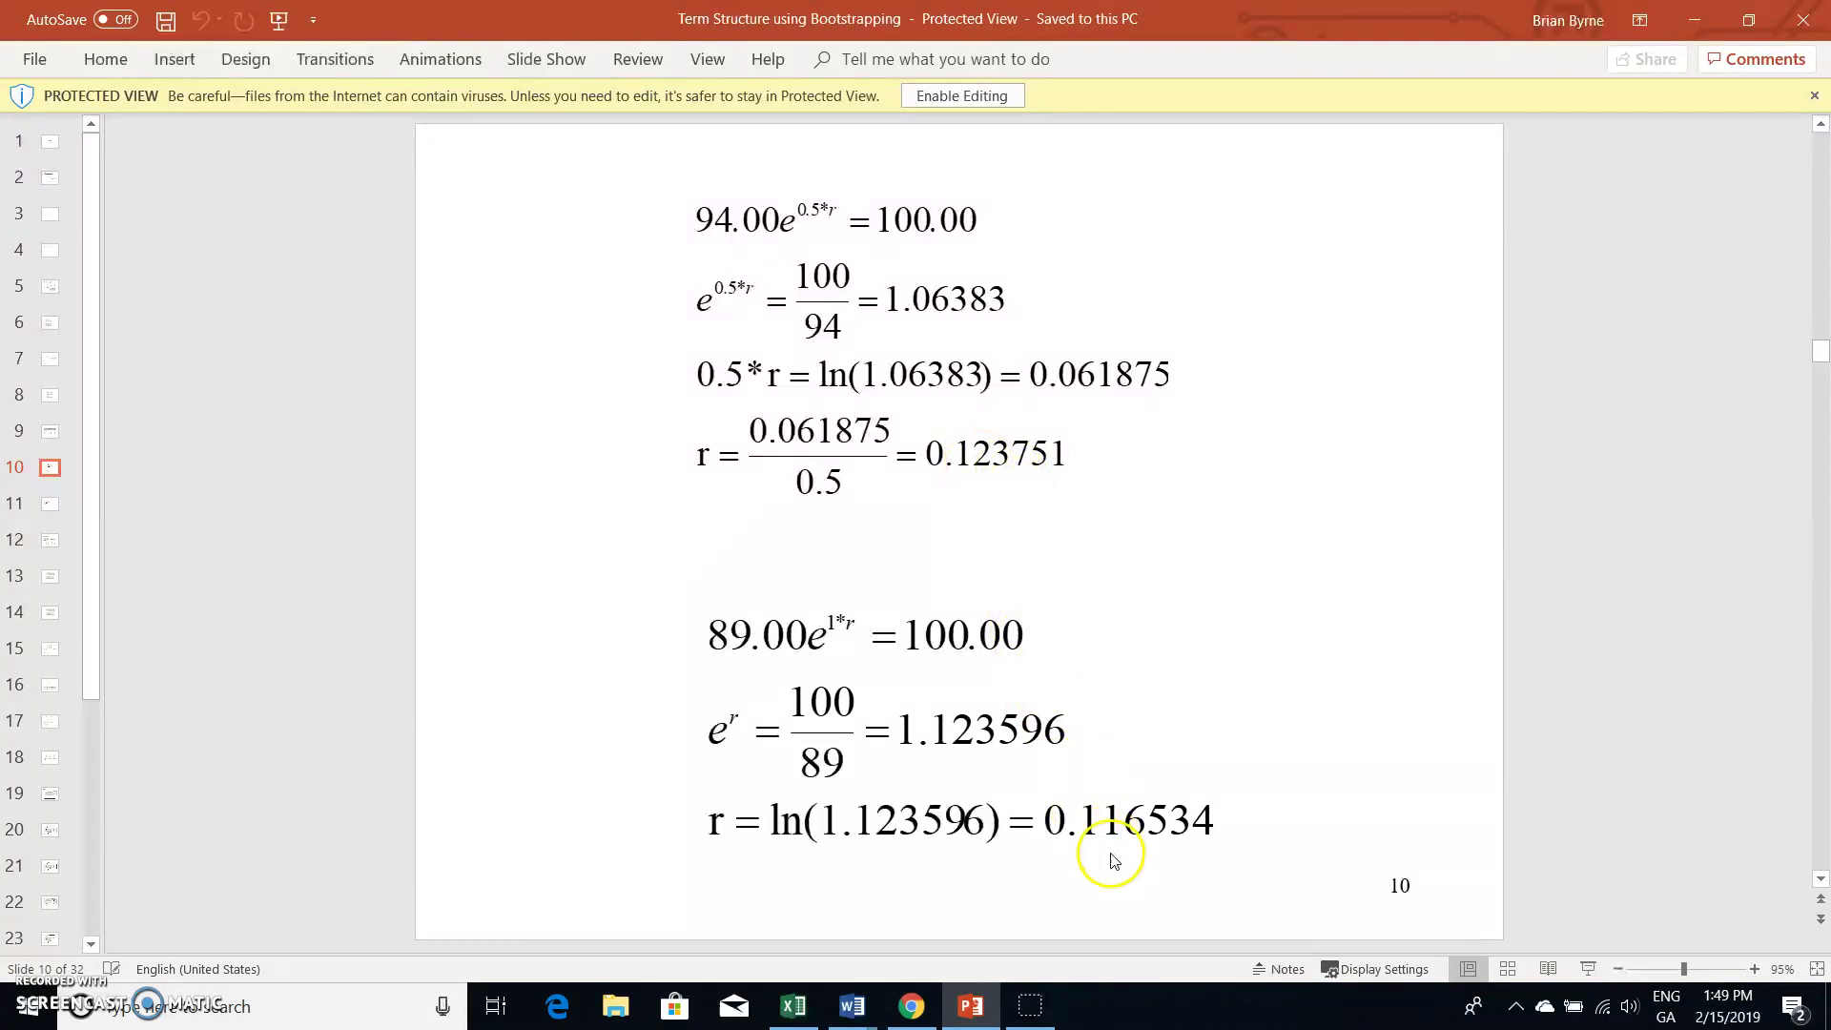
{"action": "scroll", "coordinate": [1114, 851], "scroll_direction": "down", "scroll_amount": 1}
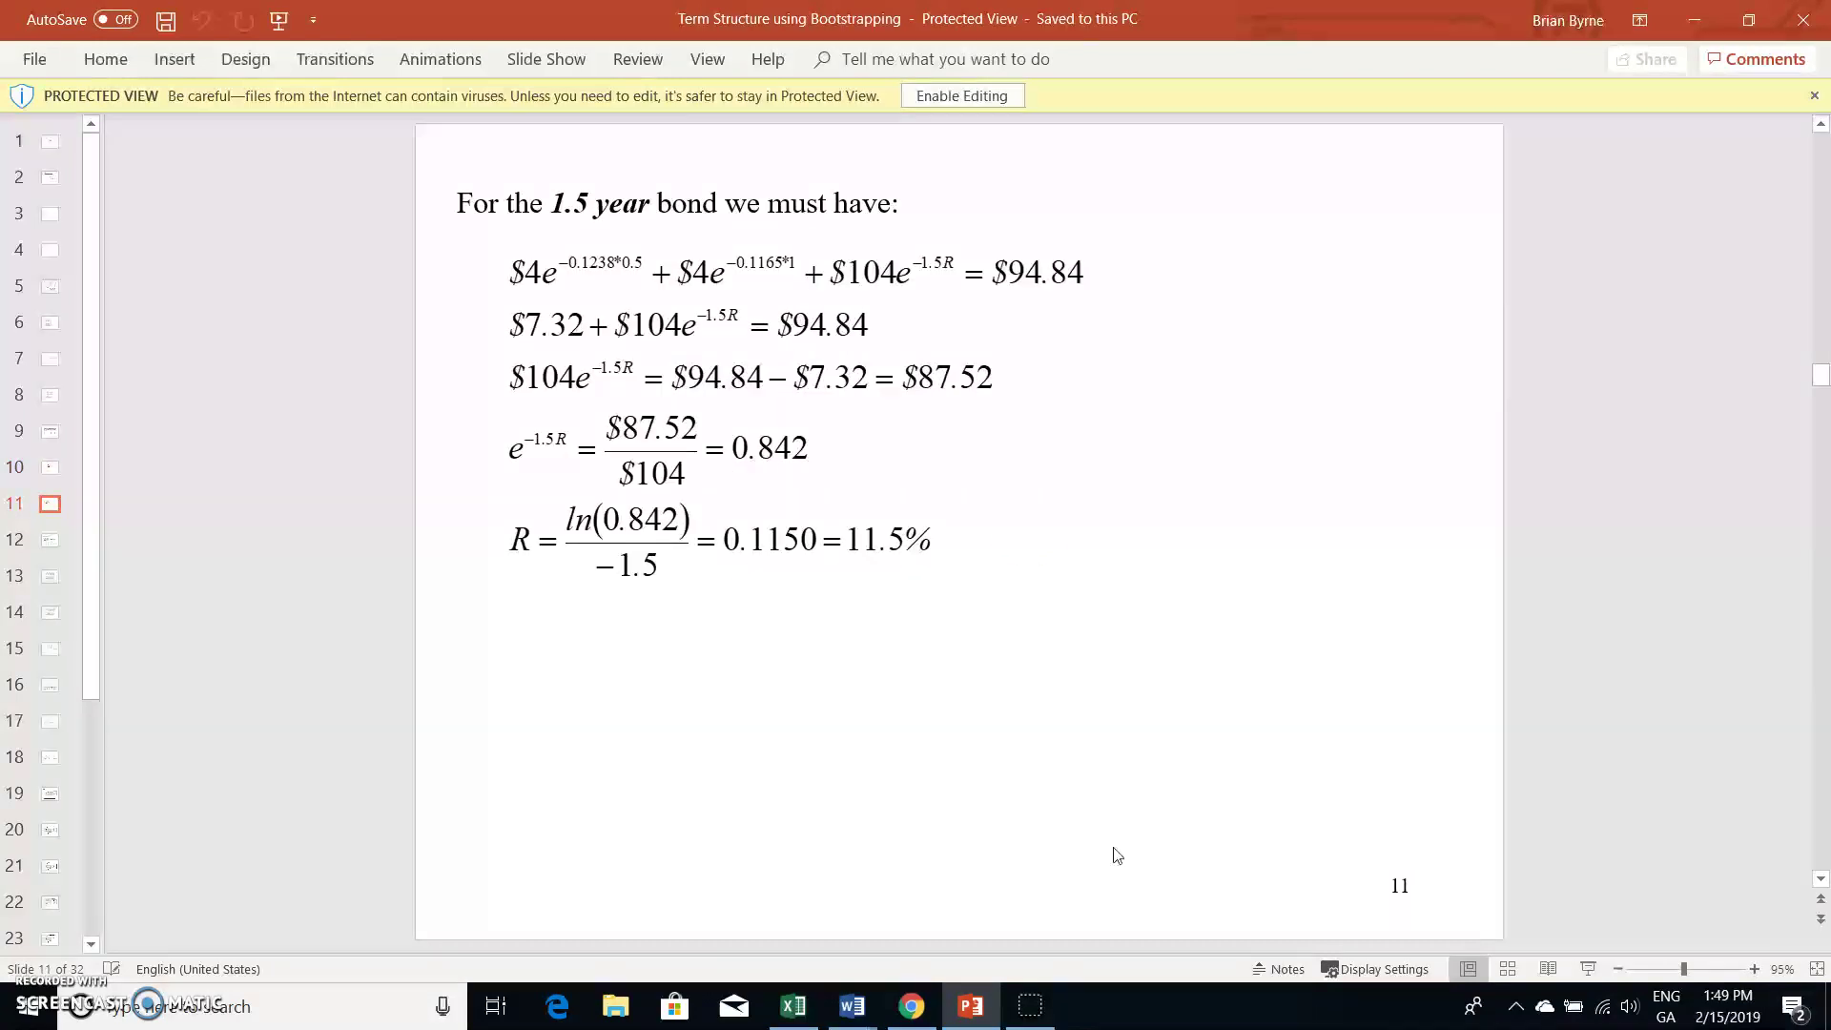
{"action": "scroll", "coordinate": [1118, 853], "scroll_direction": "down", "scroll_amount": 1}
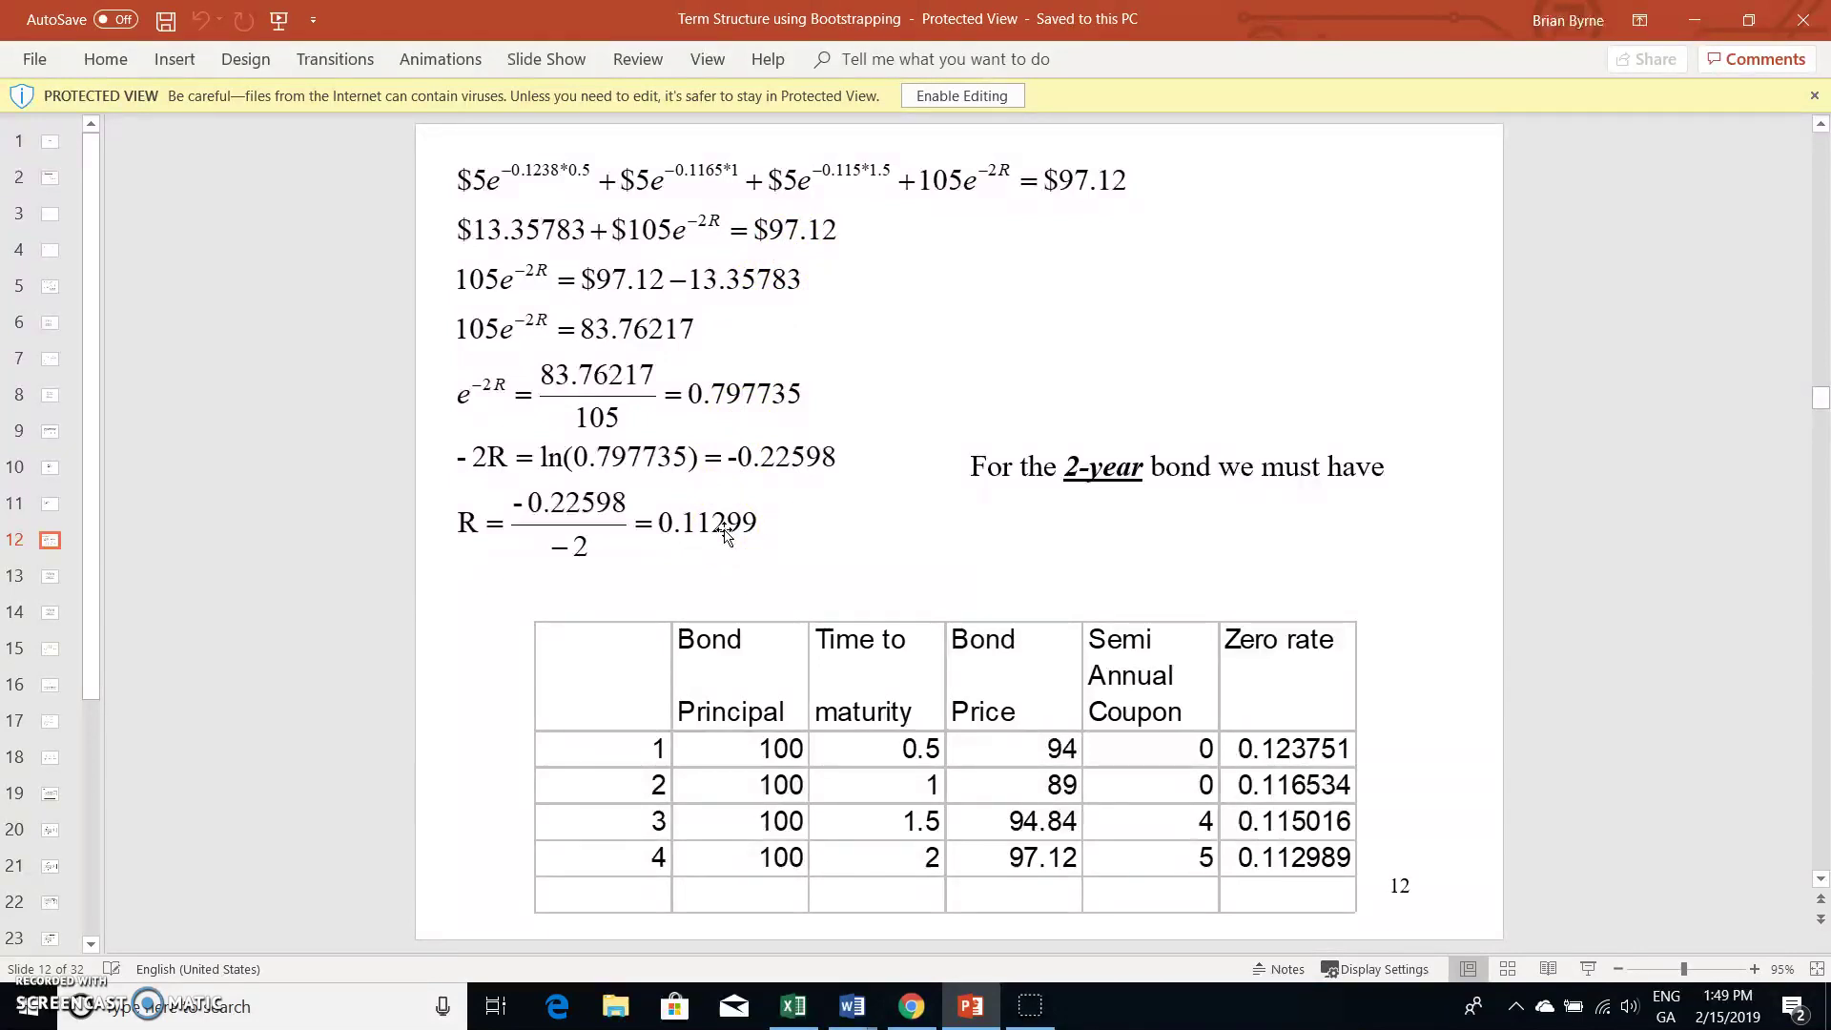
{"action": "scroll", "coordinate": [727, 537], "scroll_direction": "up", "scroll_amount": 1}
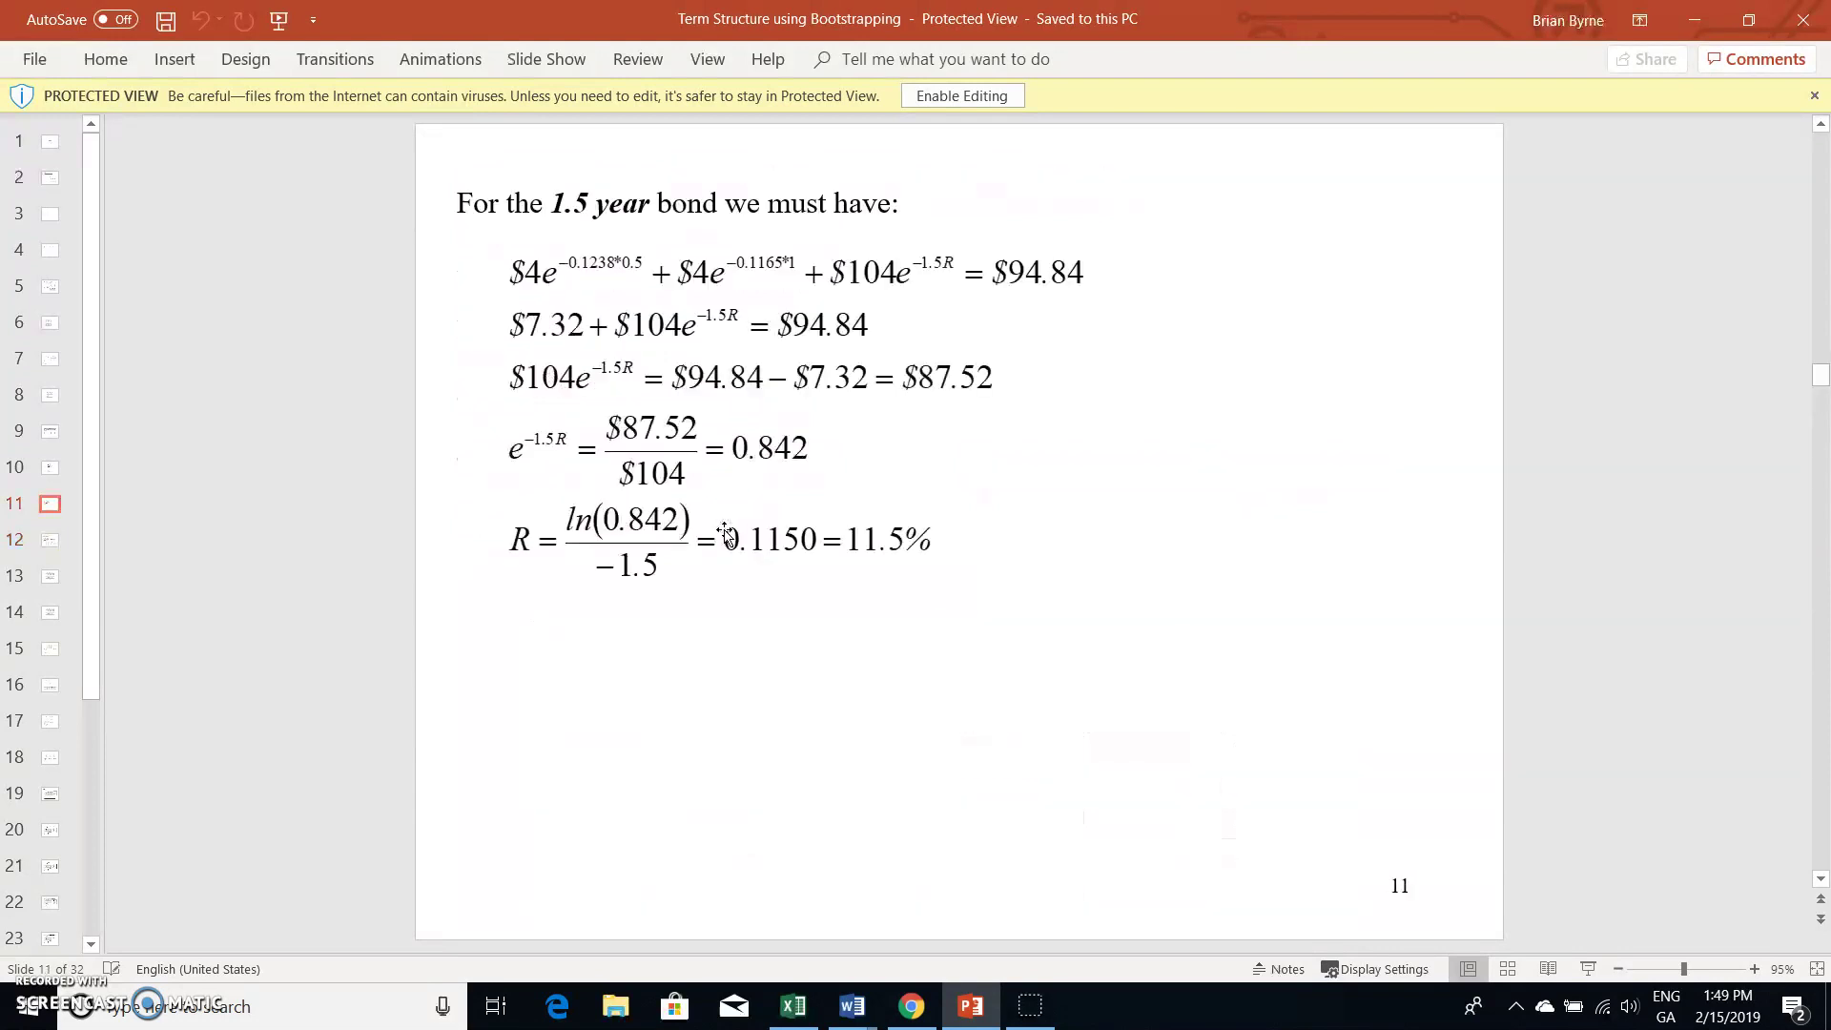
{"action": "scroll", "coordinate": [725, 535], "scroll_direction": "up", "scroll_amount": 1}
{"action": "scroll", "coordinate": [726, 537], "scroll_direction": "down", "scroll_amount": 2}
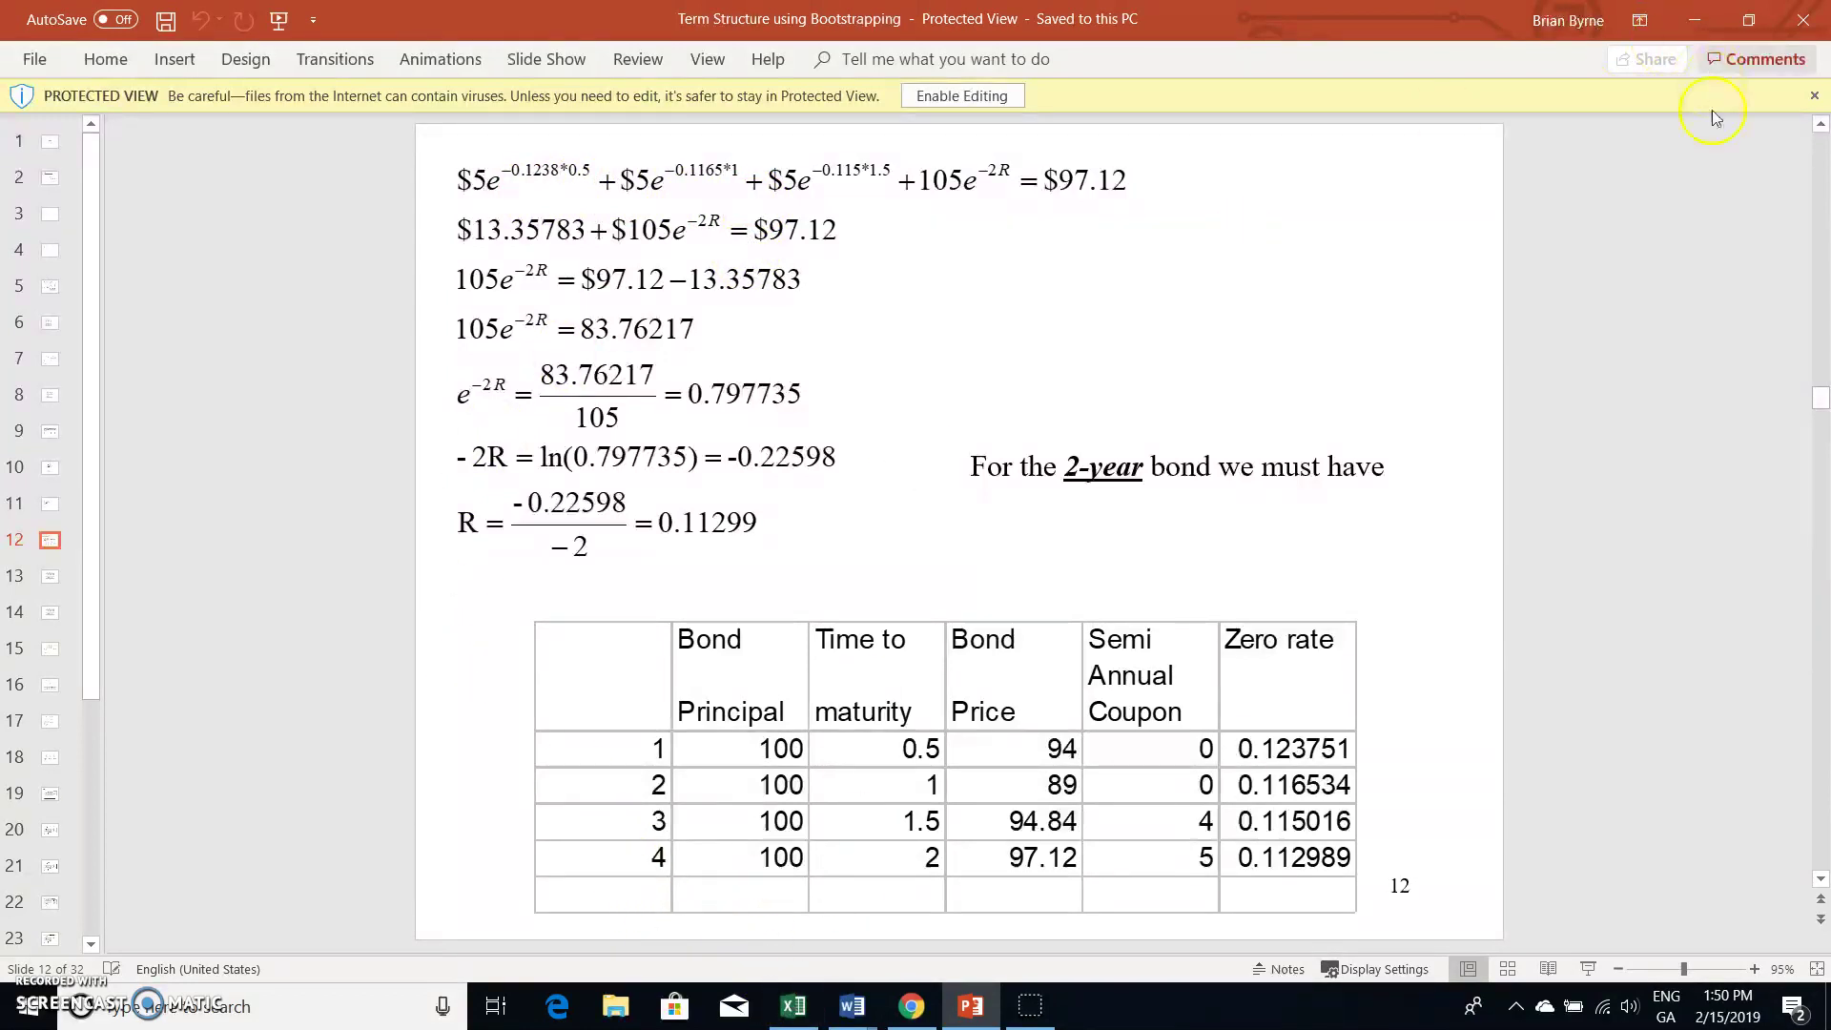
Step: Bring up blank workbook Book1 as a smaller window at the upper left, over the slide
{"action": "left_click", "coordinate": [797, 1008]}
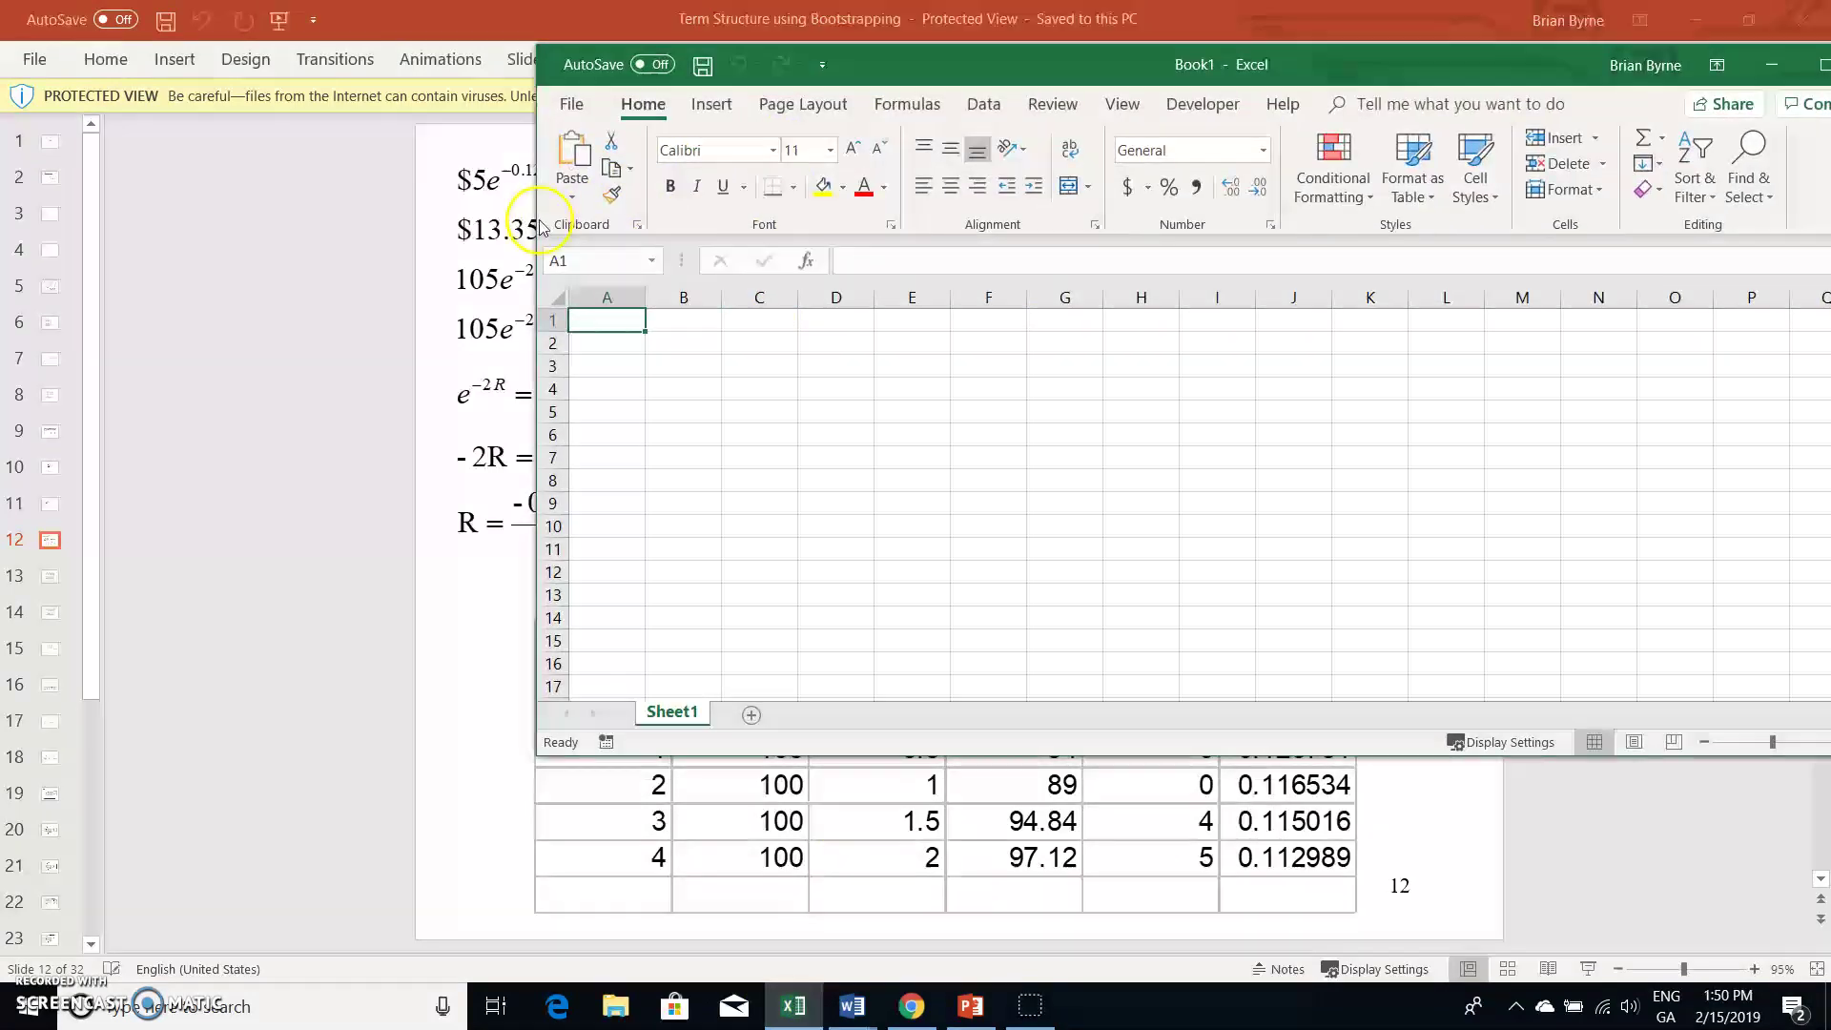
{"action": "left_click_drag", "start_coordinate": [538, 217], "coordinate": [806, 213]}
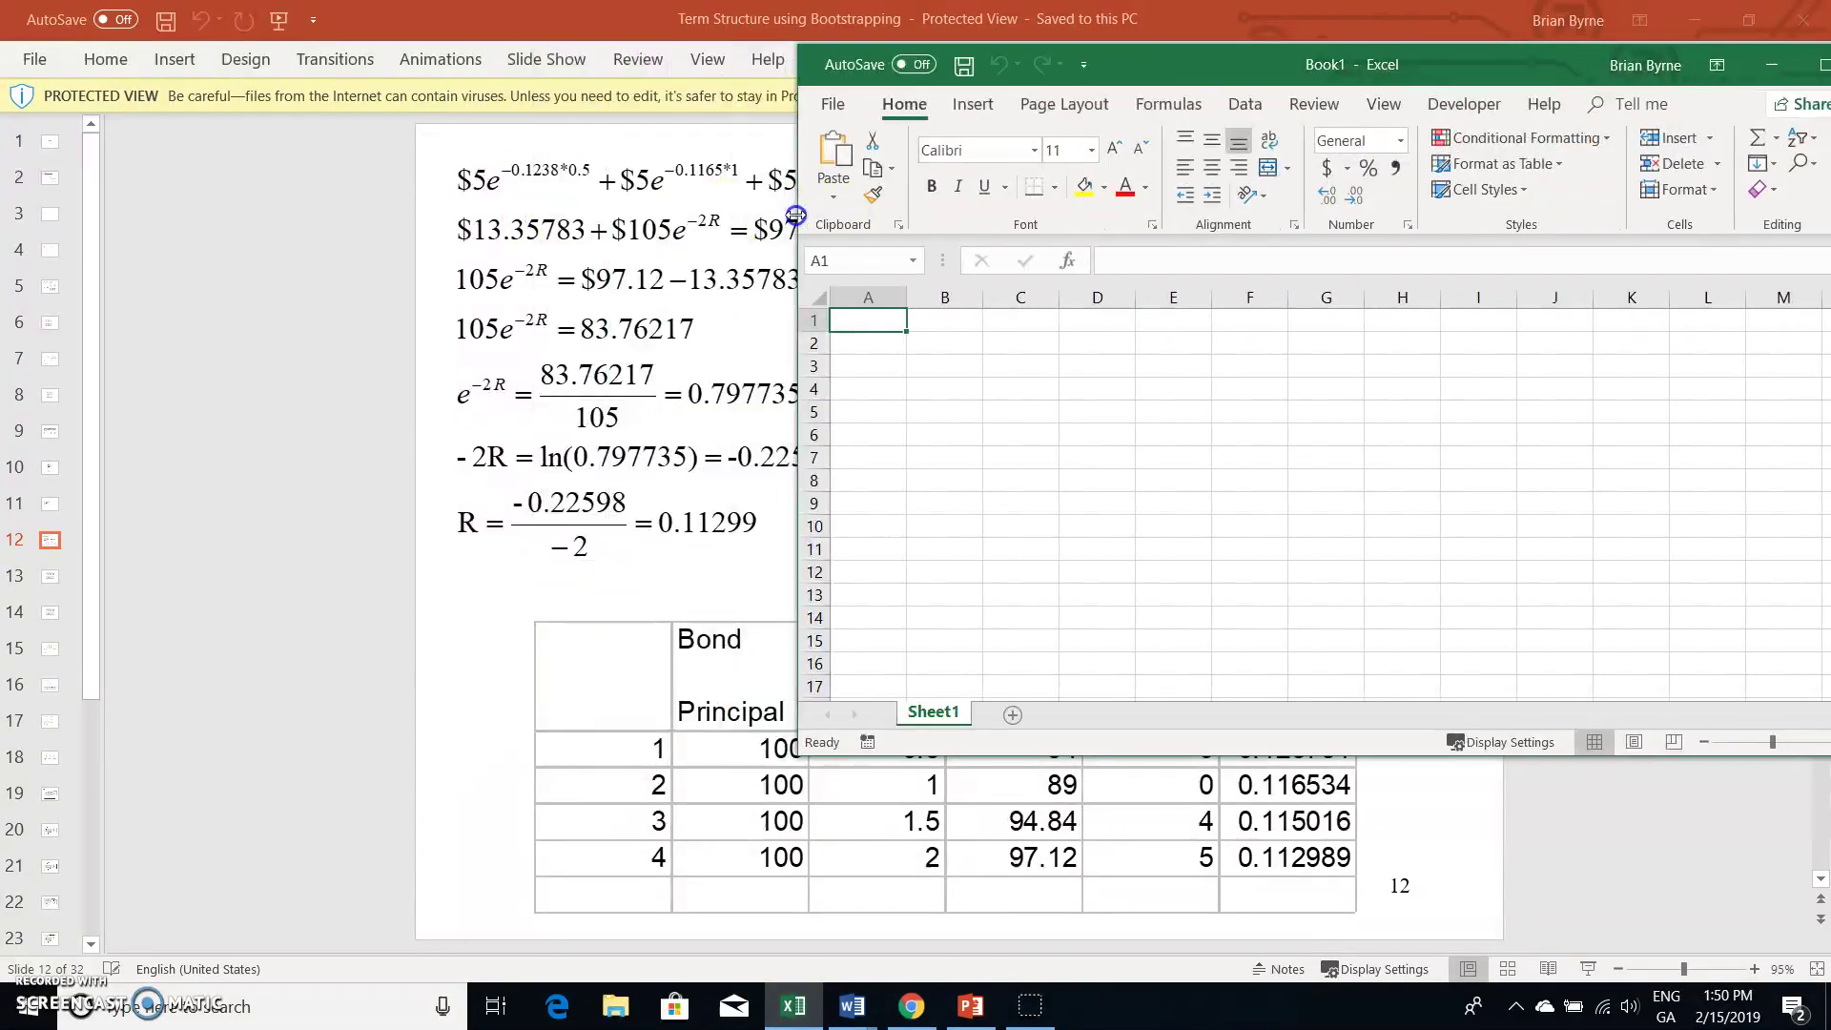
{"action": "left_click_drag", "start_coordinate": [1046, 758], "coordinate": [1021, 659]}
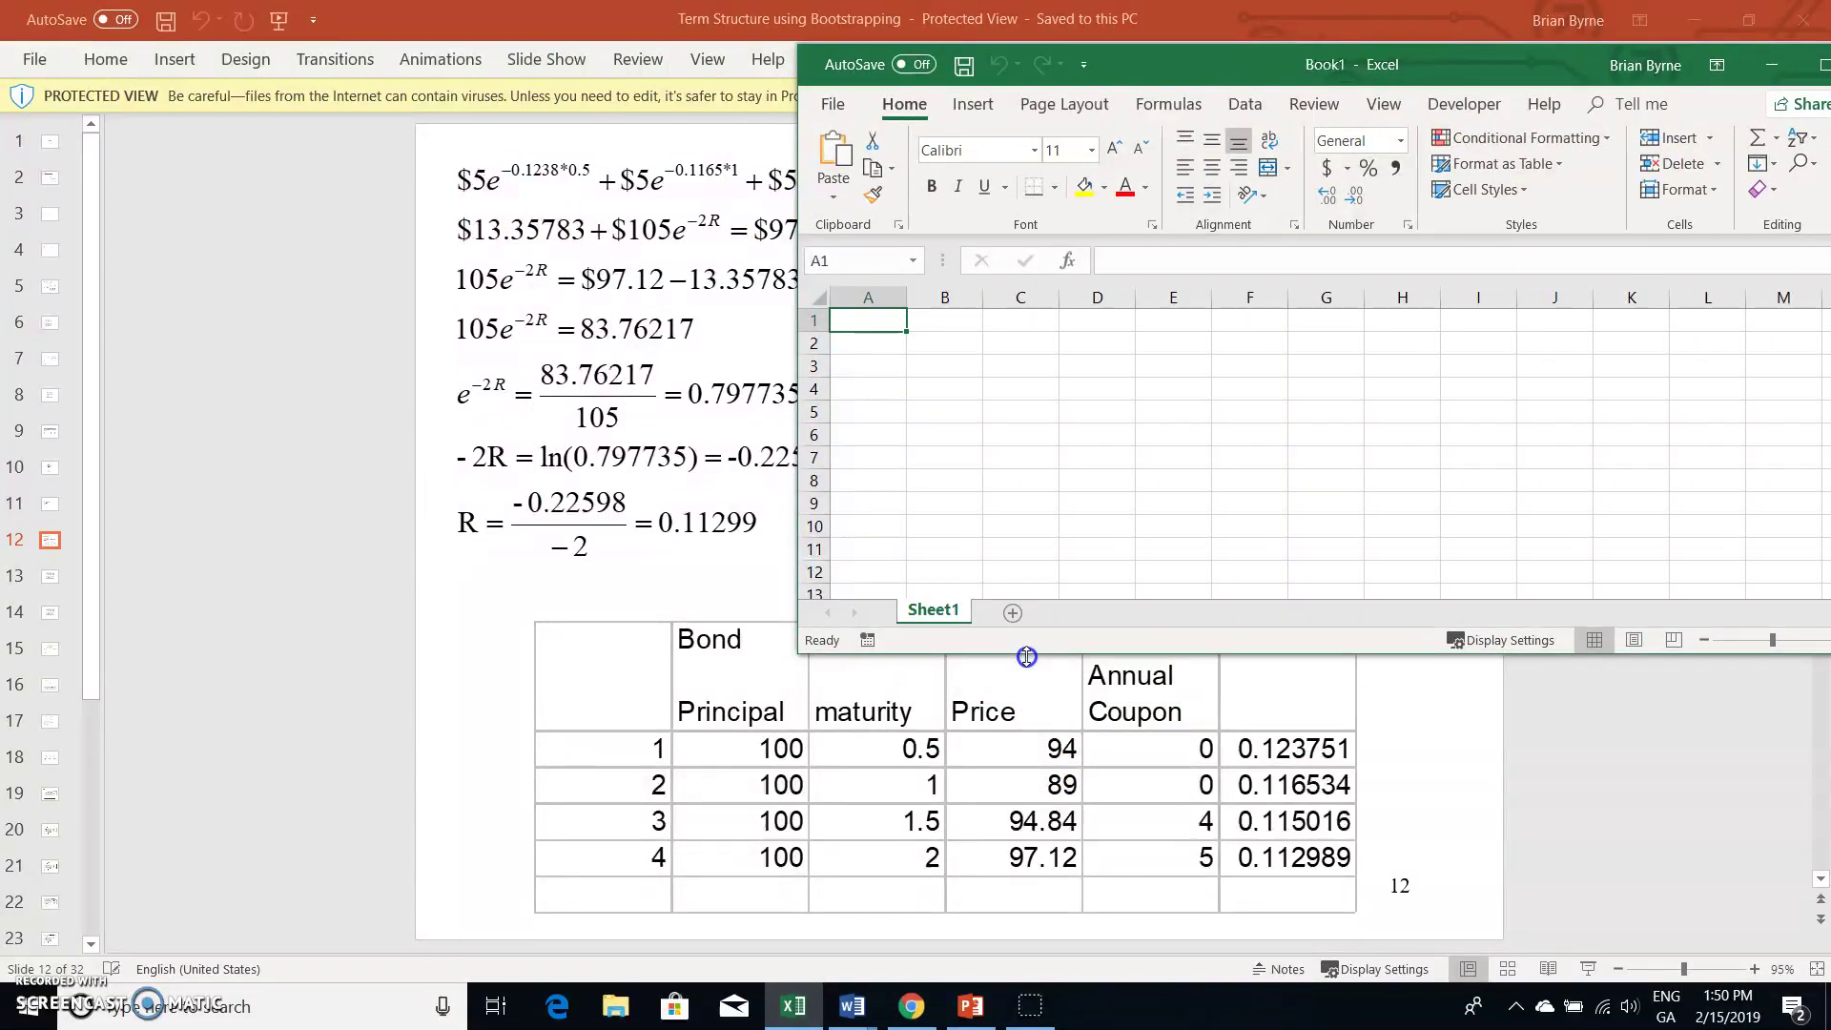
{"action": "left_click_drag", "start_coordinate": [1193, 48], "coordinate": [710, 1]}
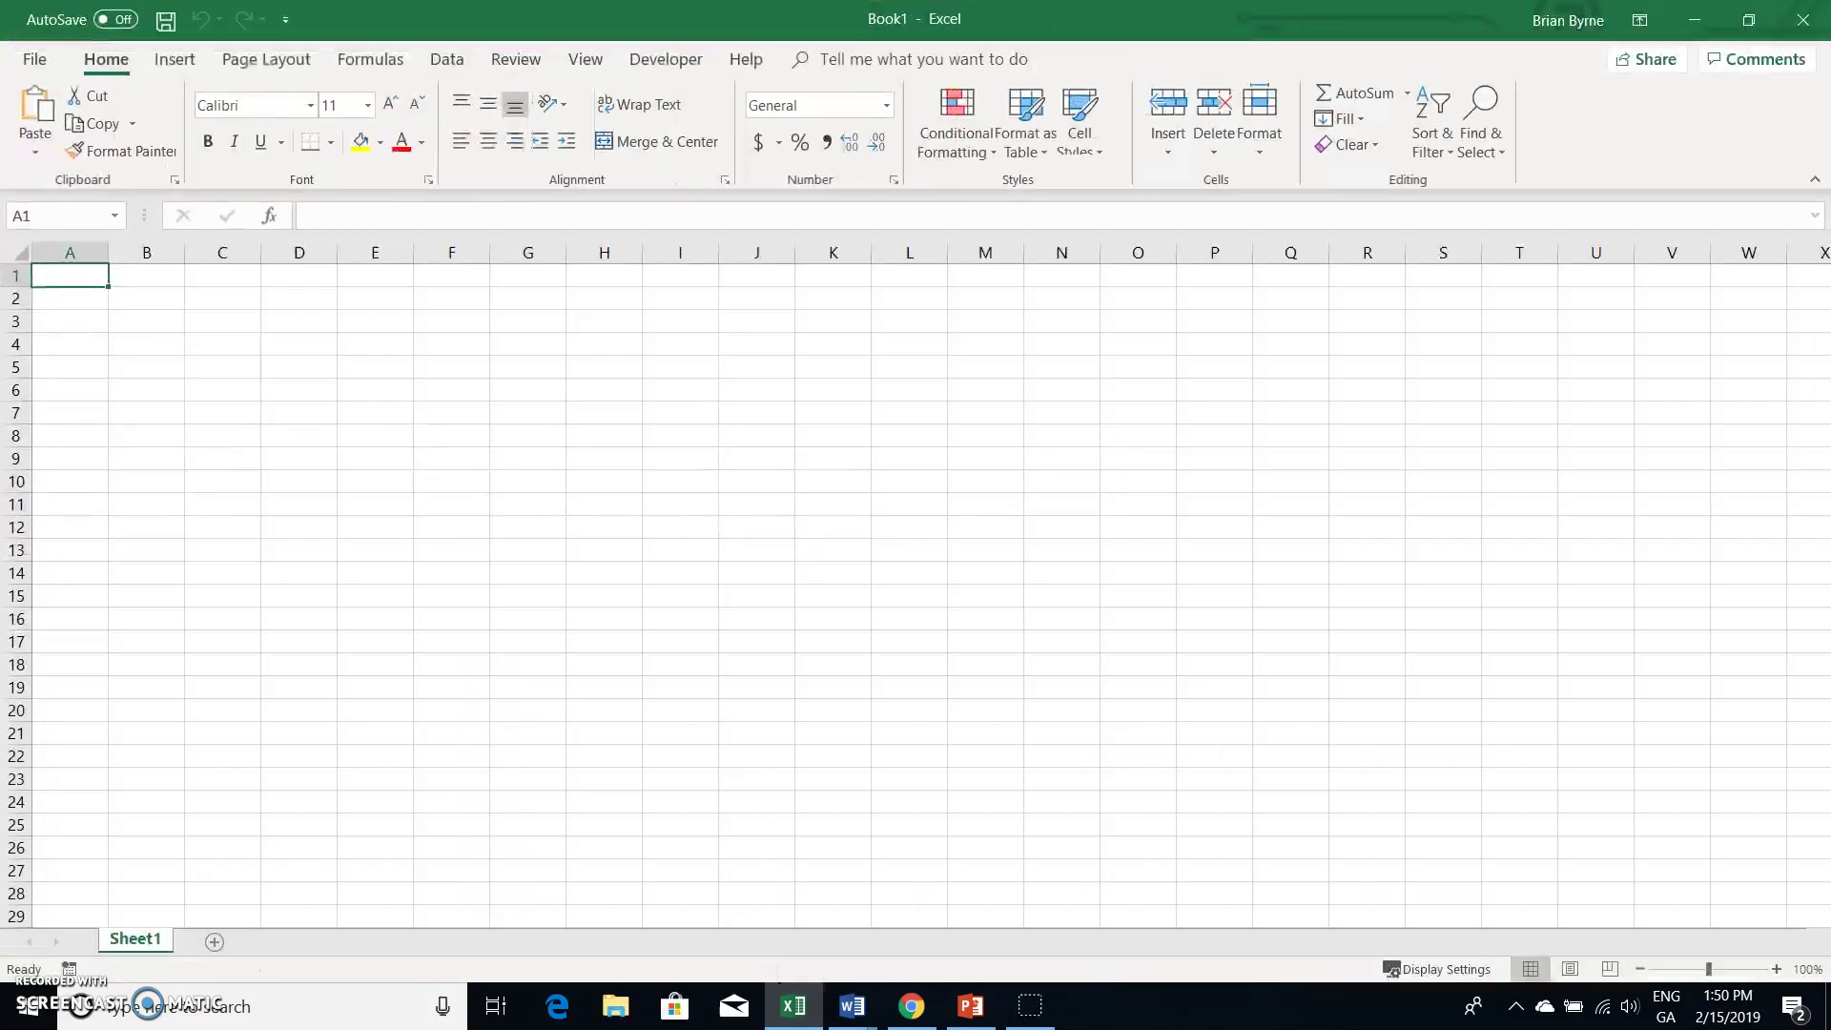
{"action": "left_click", "coordinate": [1748, 20]}
{"action": "left_click_drag", "start_coordinate": [1532, 61], "coordinate": [948, 7]}
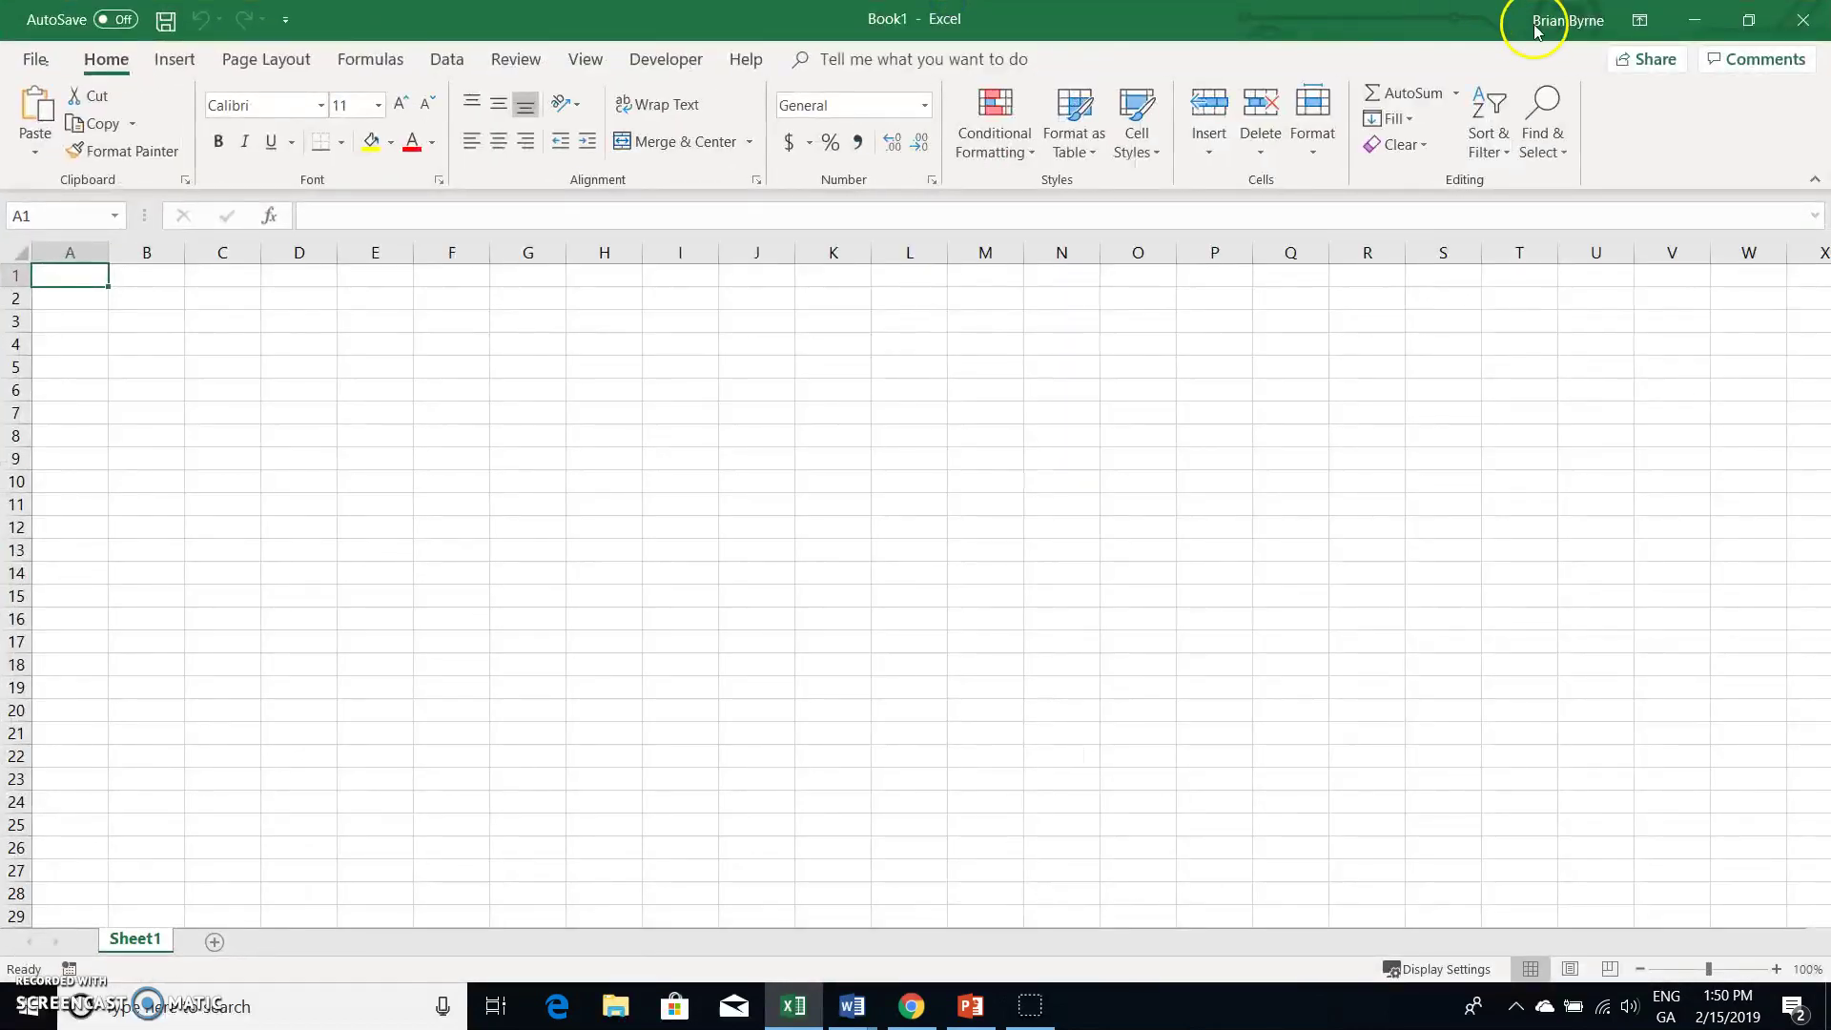
{"action": "left_click", "coordinate": [1748, 20]}
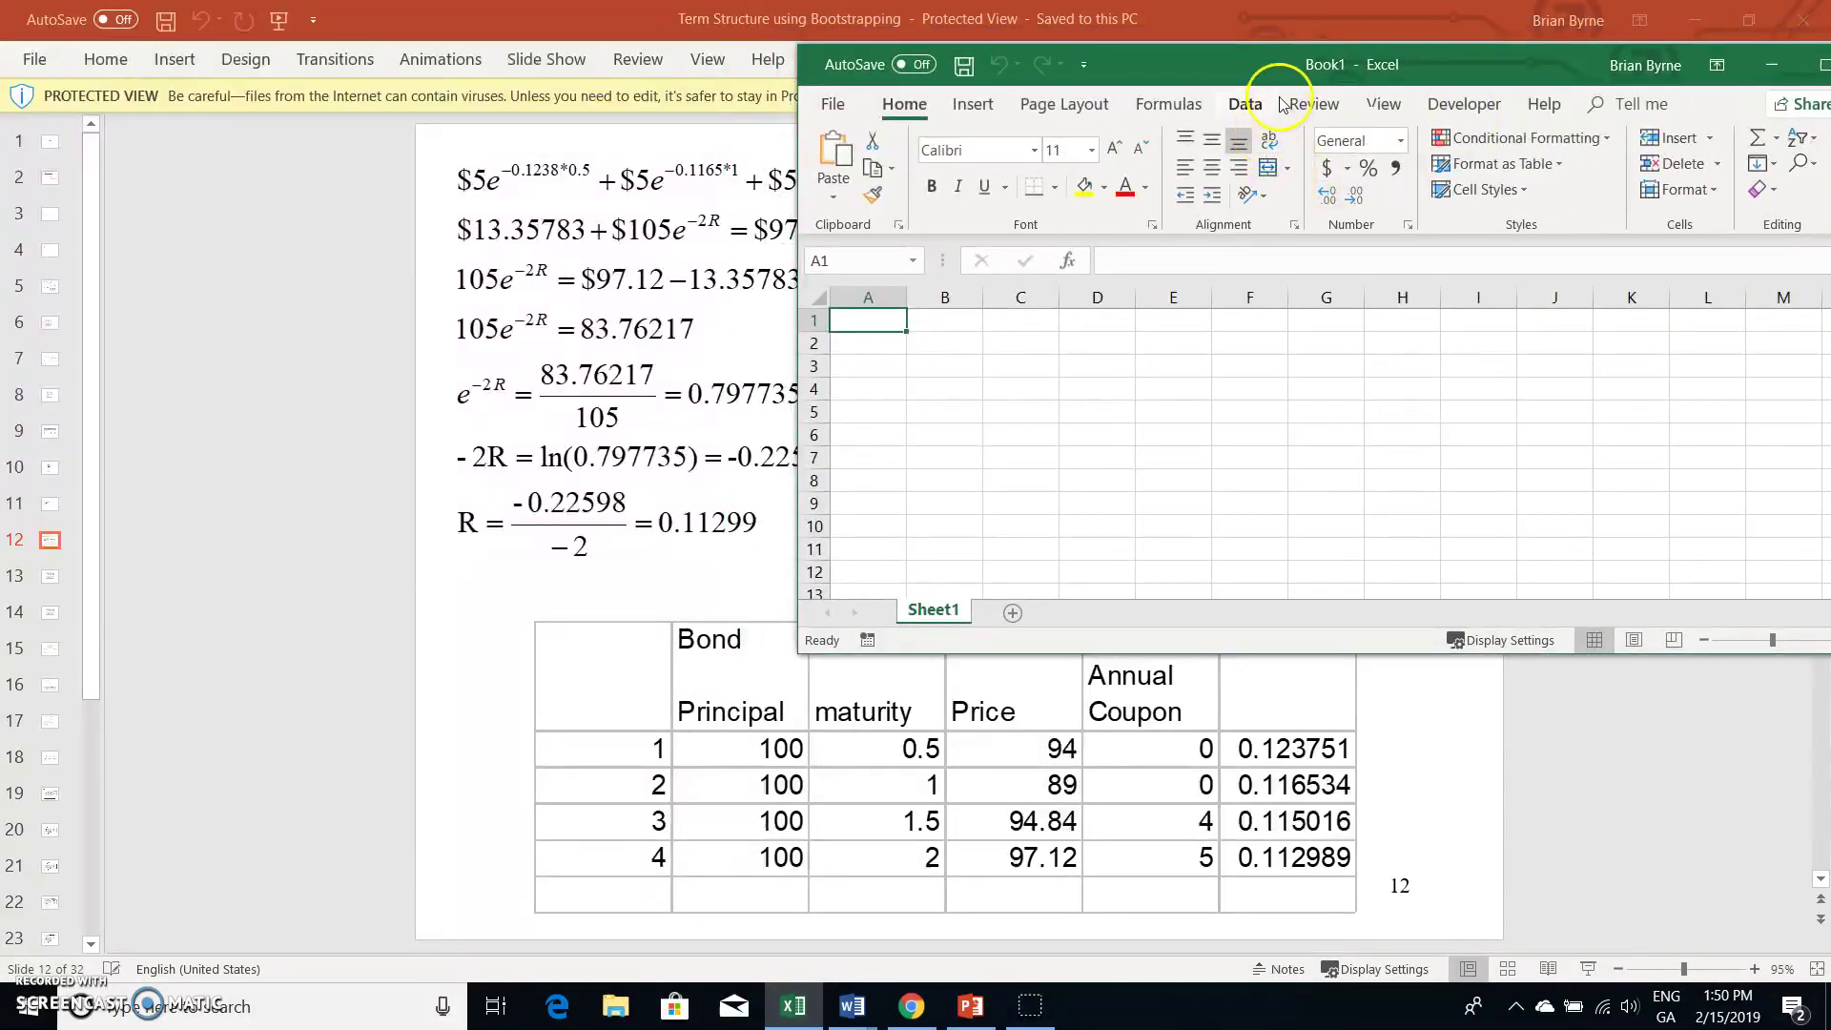
{"action": "left_click_drag", "start_coordinate": [1245, 55], "coordinate": [661, 76]}
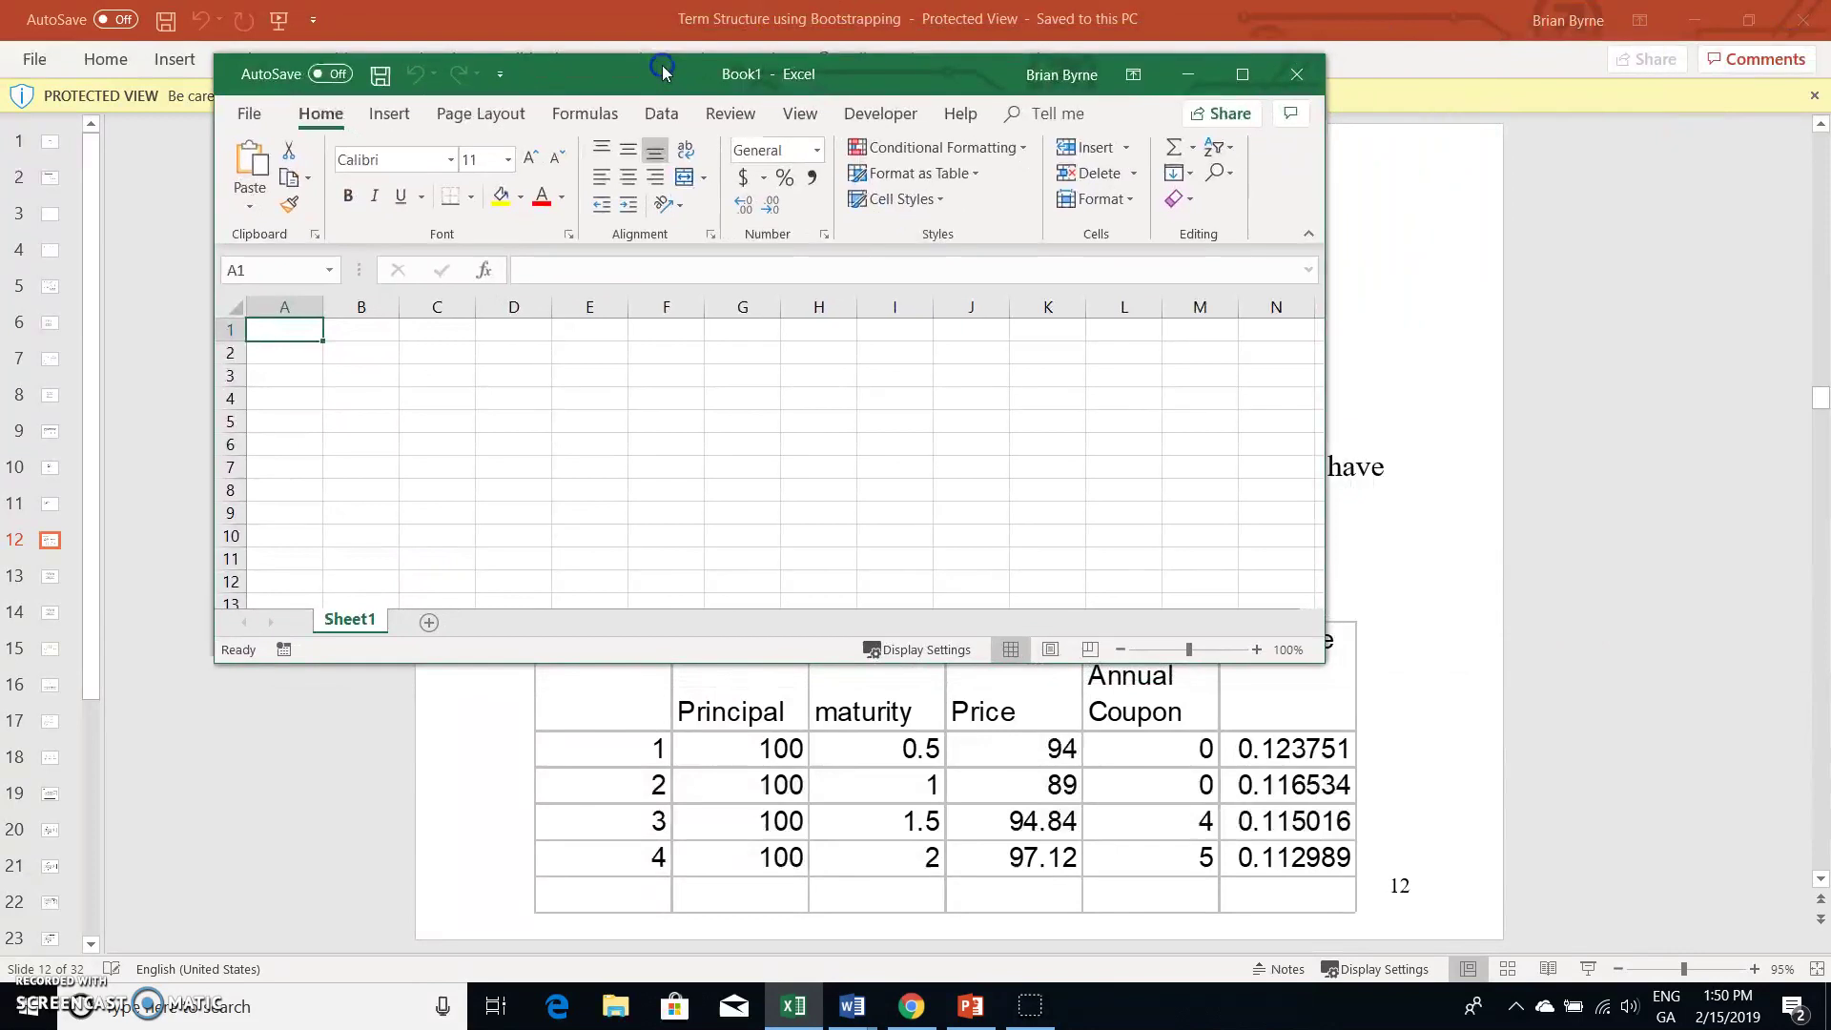
Step: Enter maturity 0 in C1 and the bill cash flows -94 and 100 in C2:D2
{"action": "left_click", "coordinate": [440, 353]}
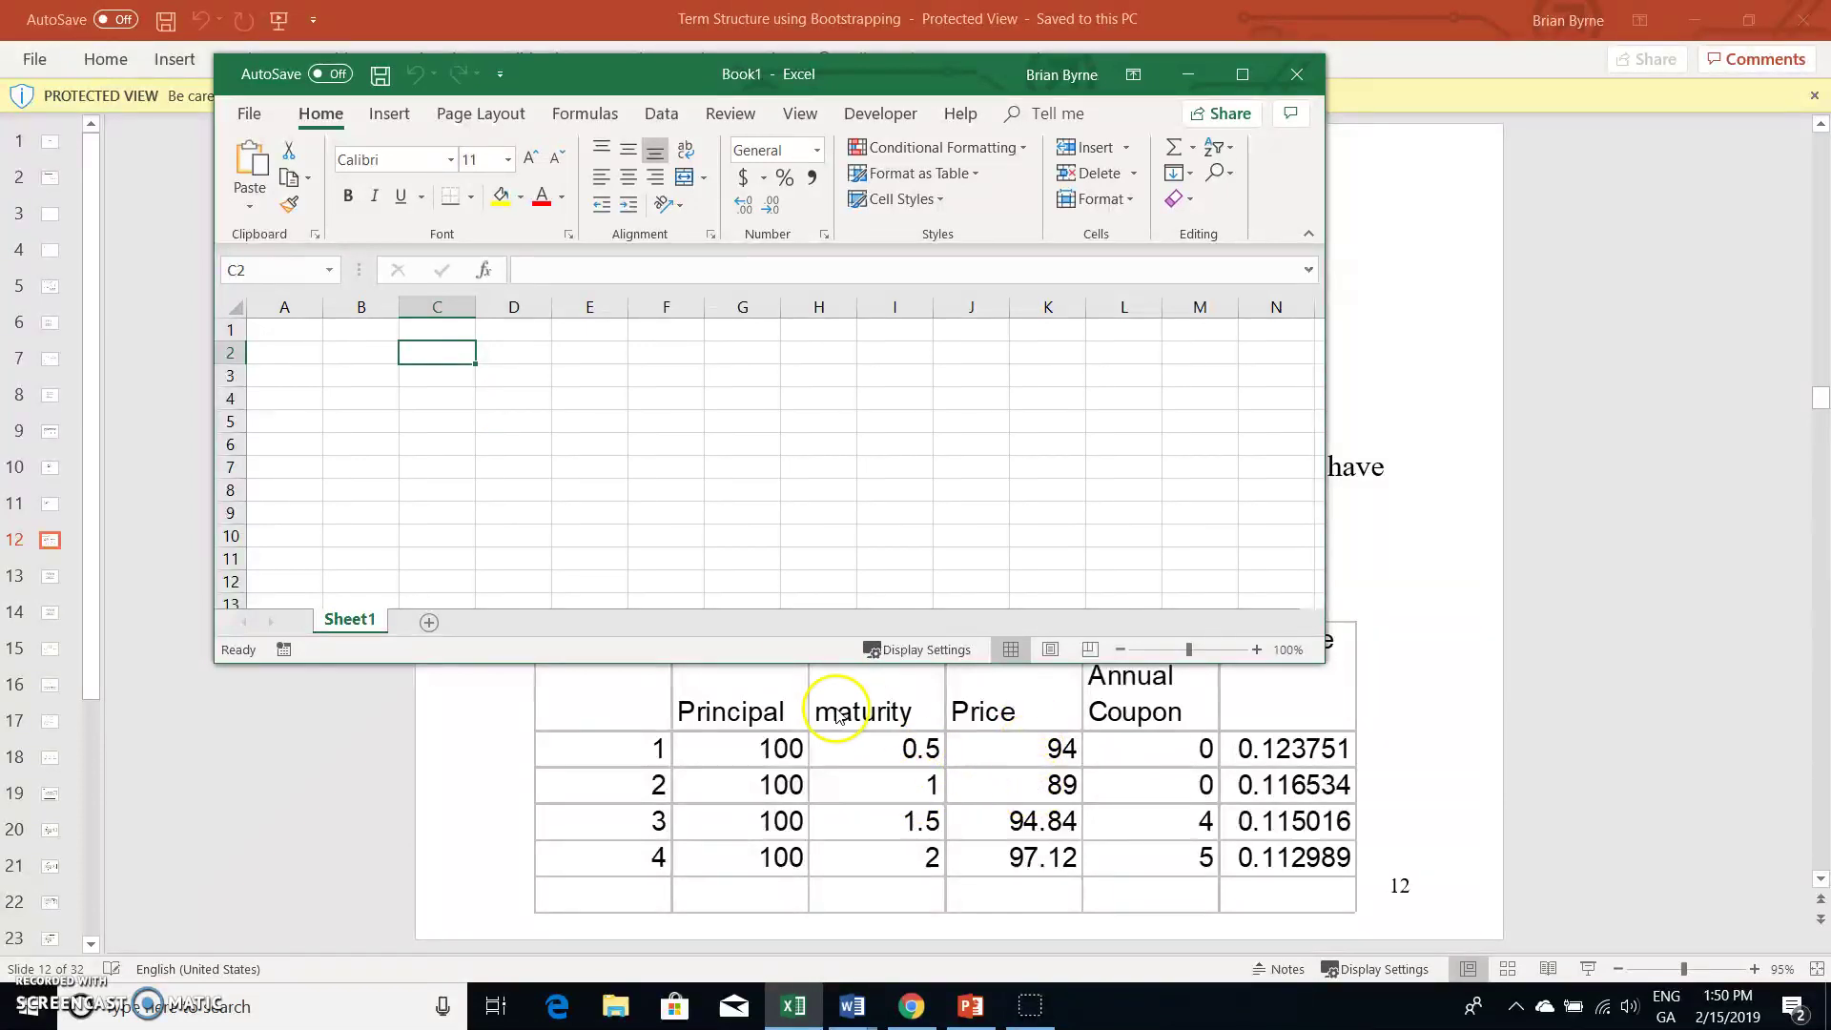
{"action": "type", "text": "9"}
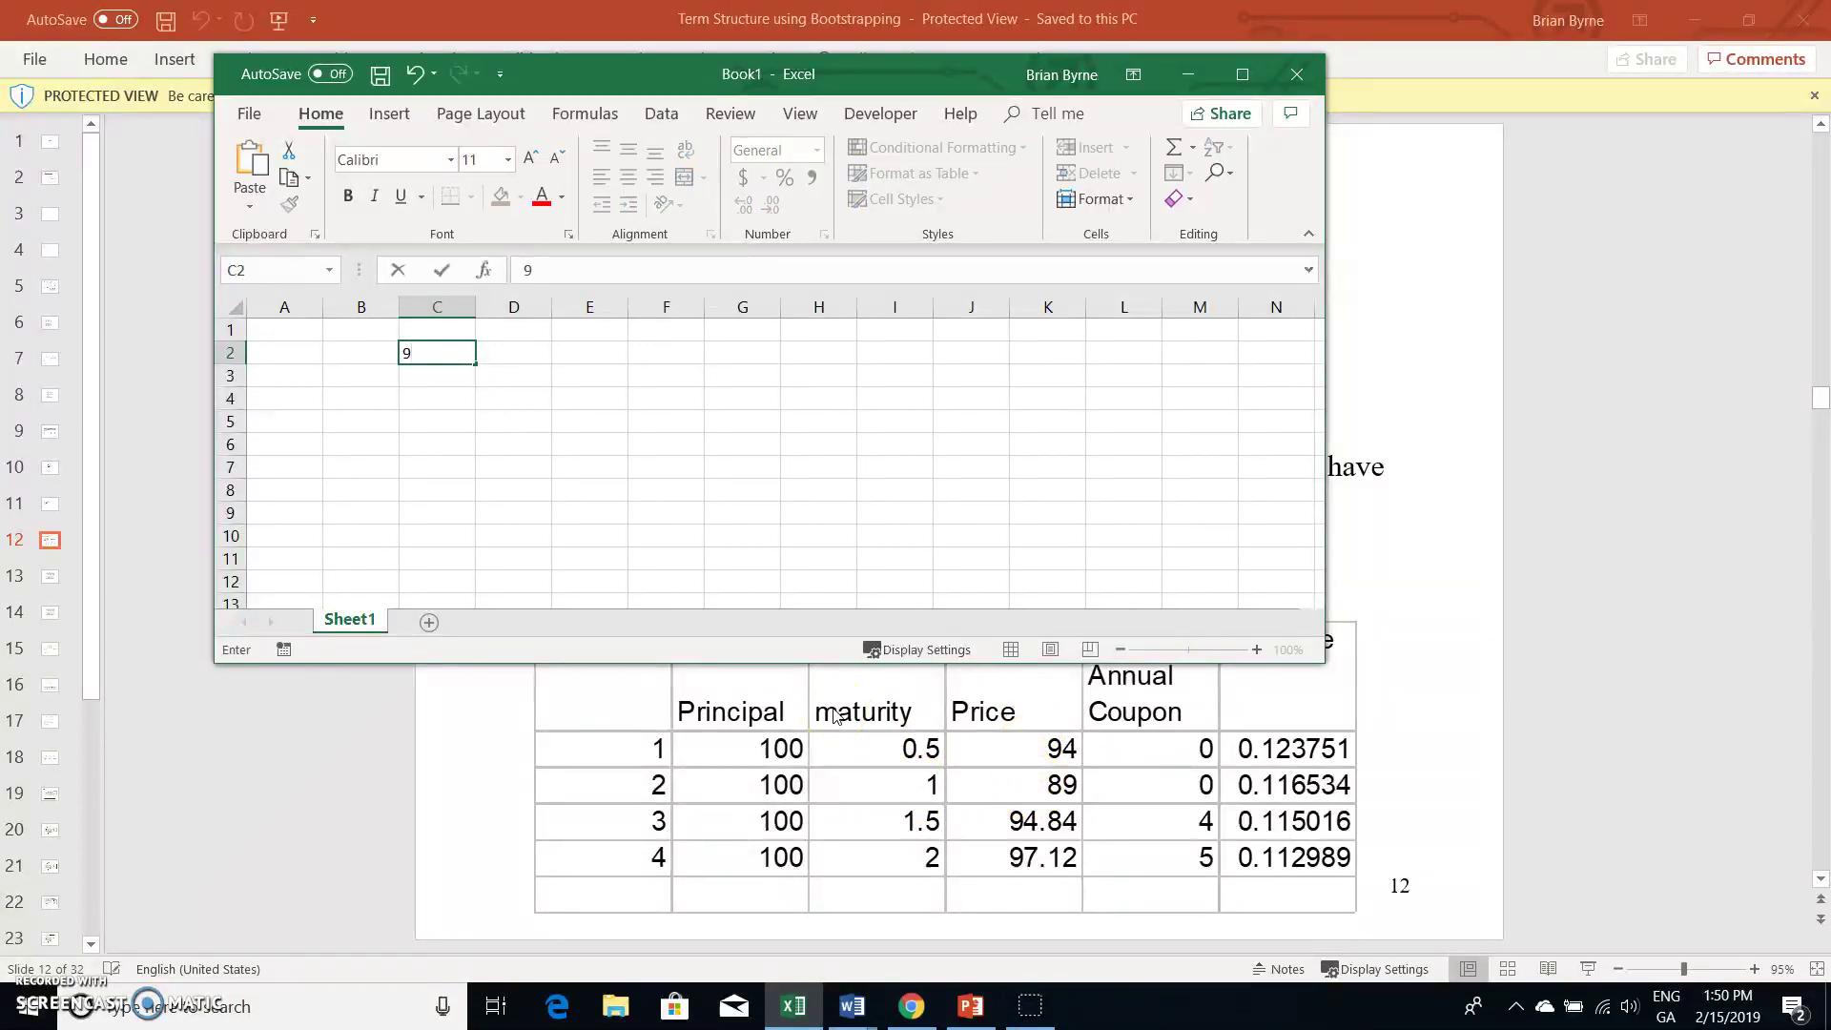
{"action": "type", "text": "5"}
{"action": "key", "text": "Right"}
{"action": "key", "text": "Up"}
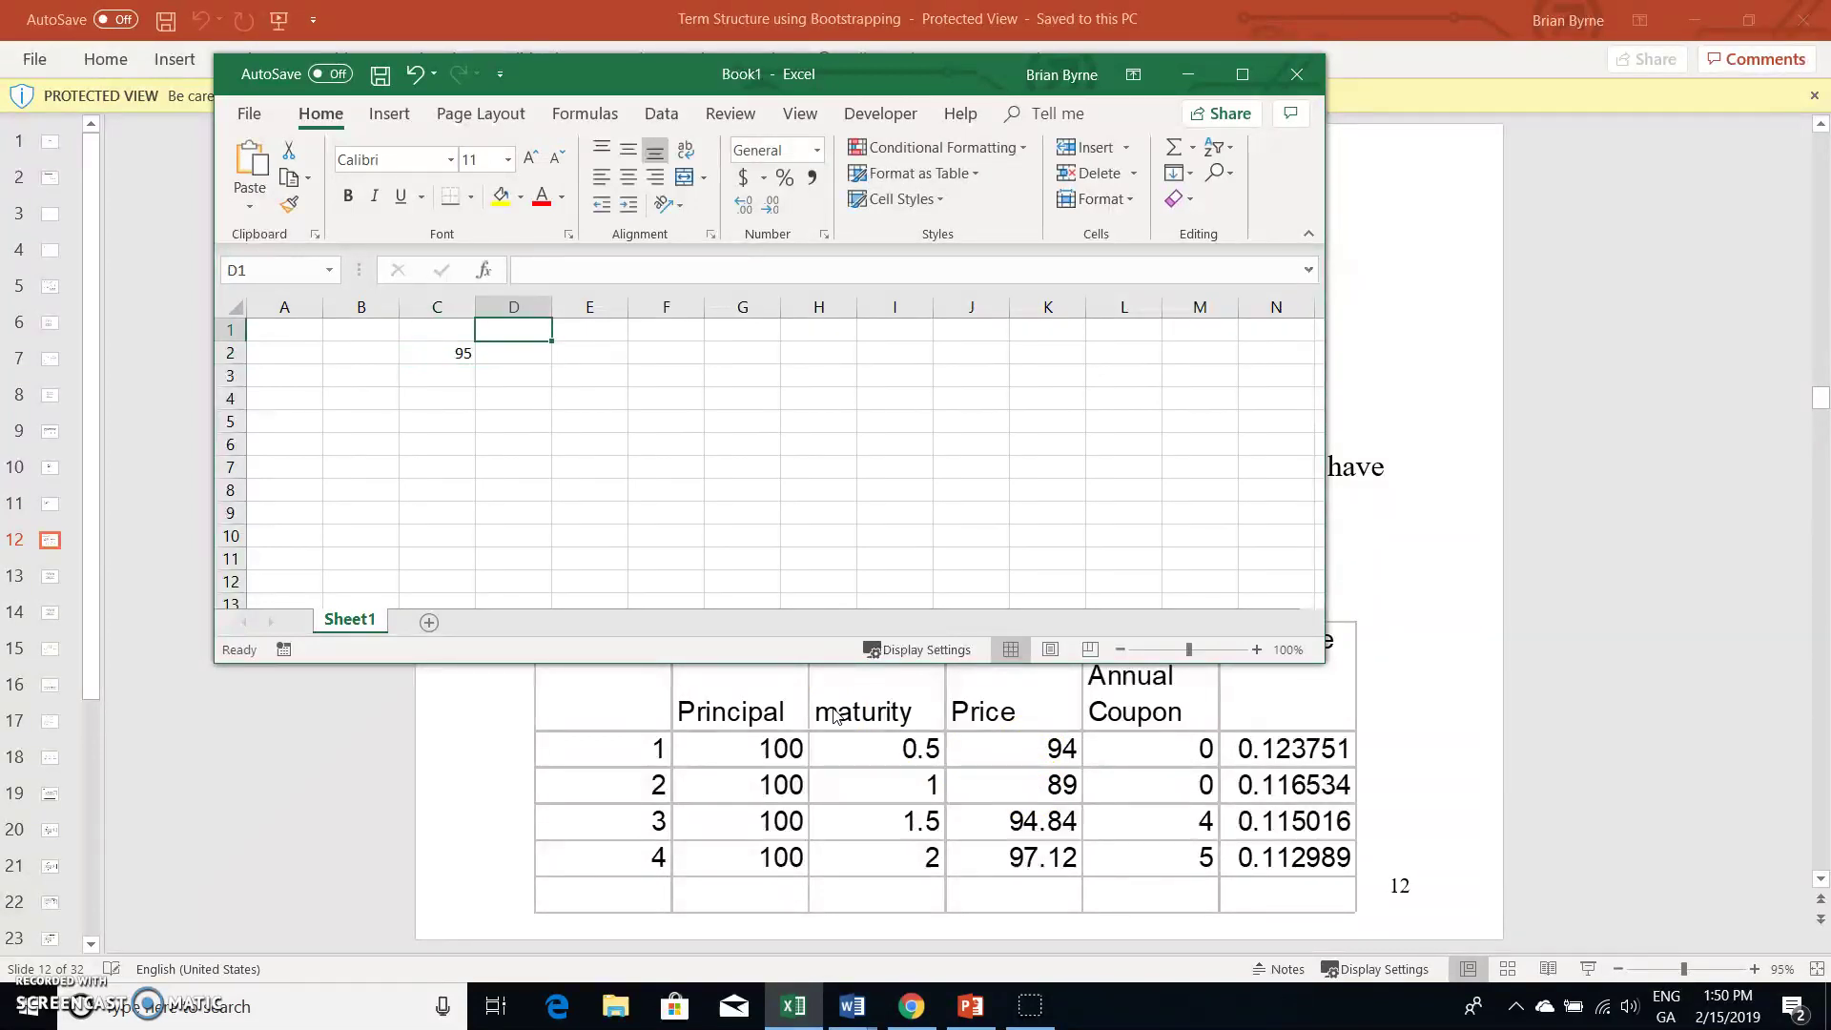
{"action": "key", "text": "Left"}
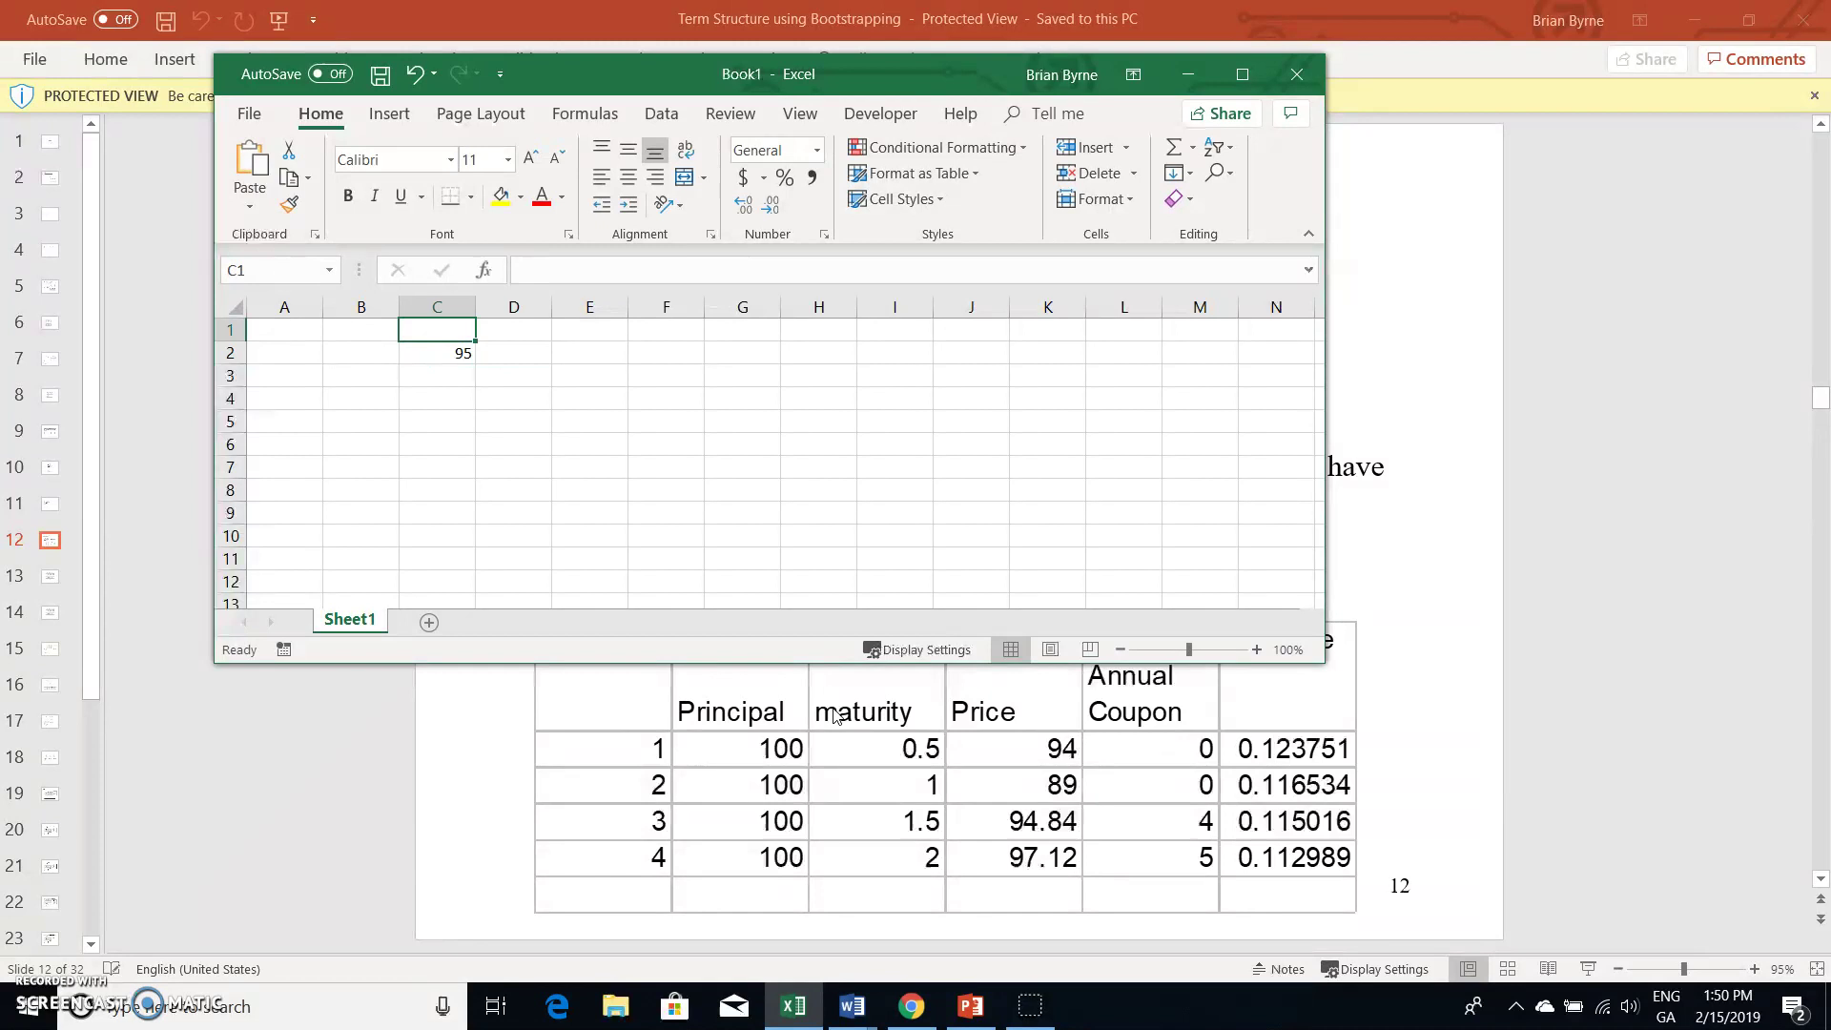
{"action": "type", "text": "0"}
{"action": "key", "text": "Return"}
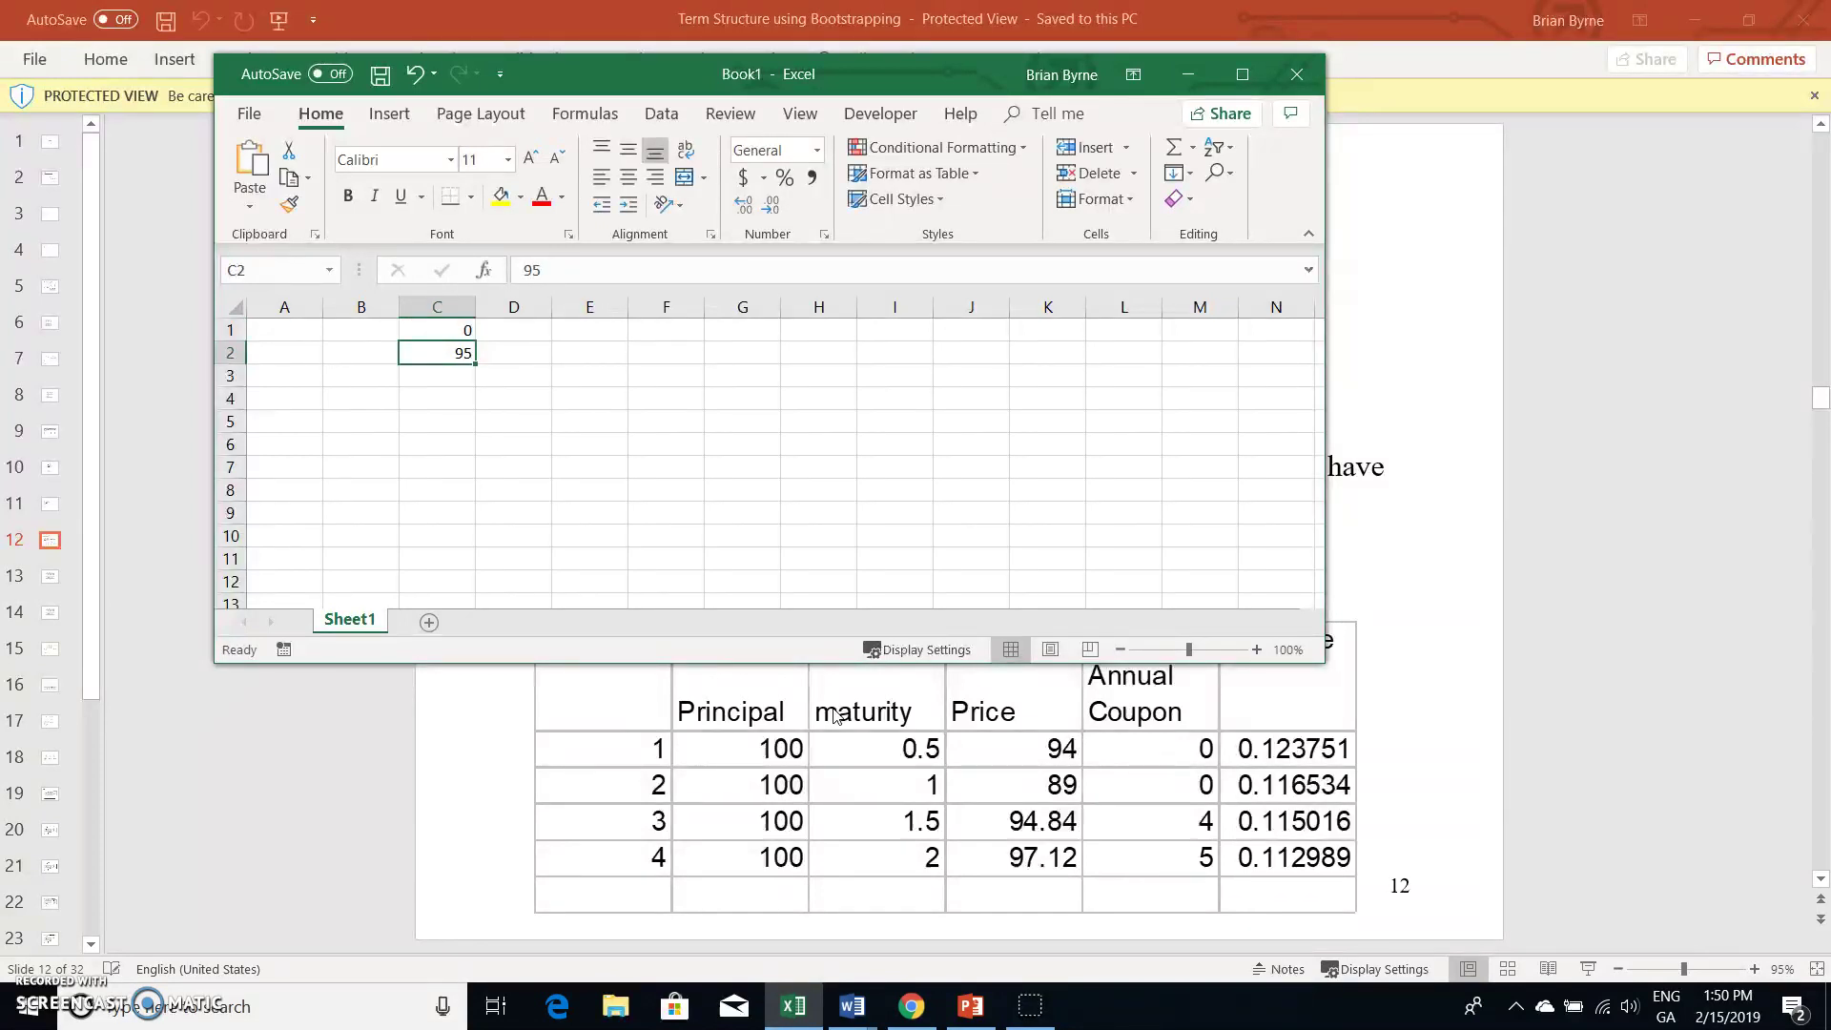
{"action": "type", "text": "-94"}
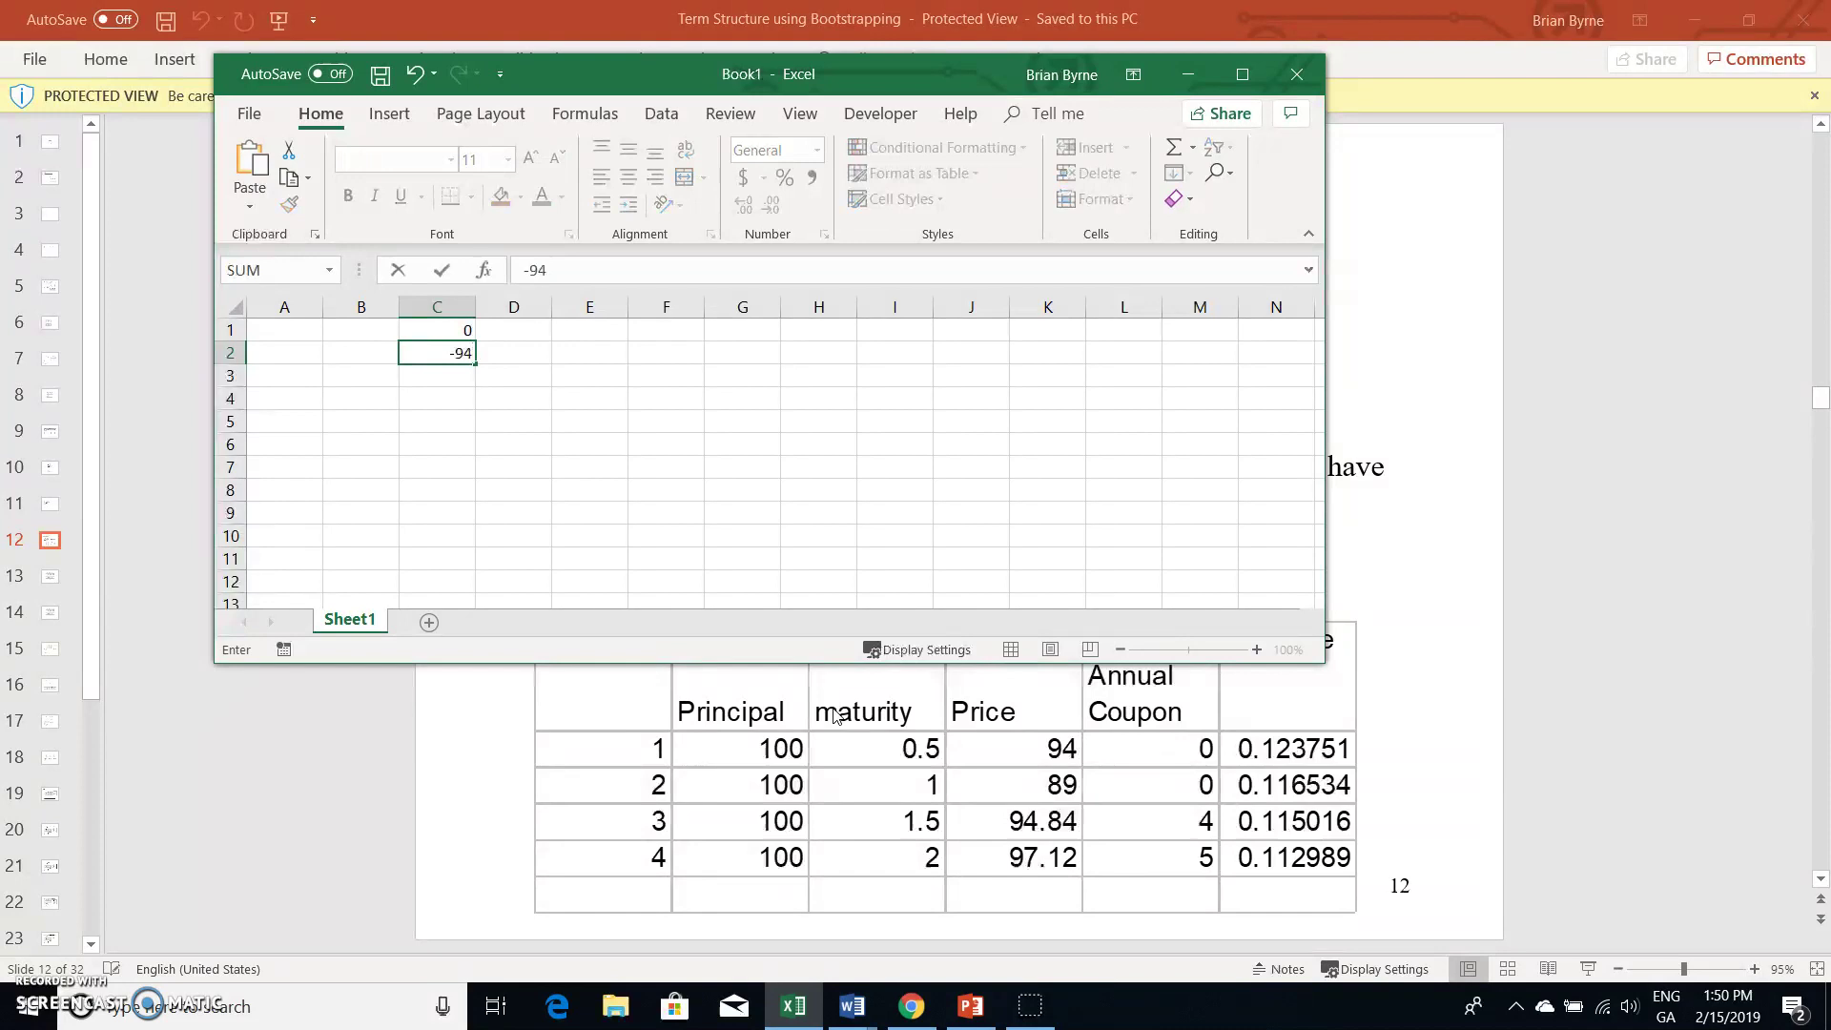
{"action": "key", "text": "Tab"}
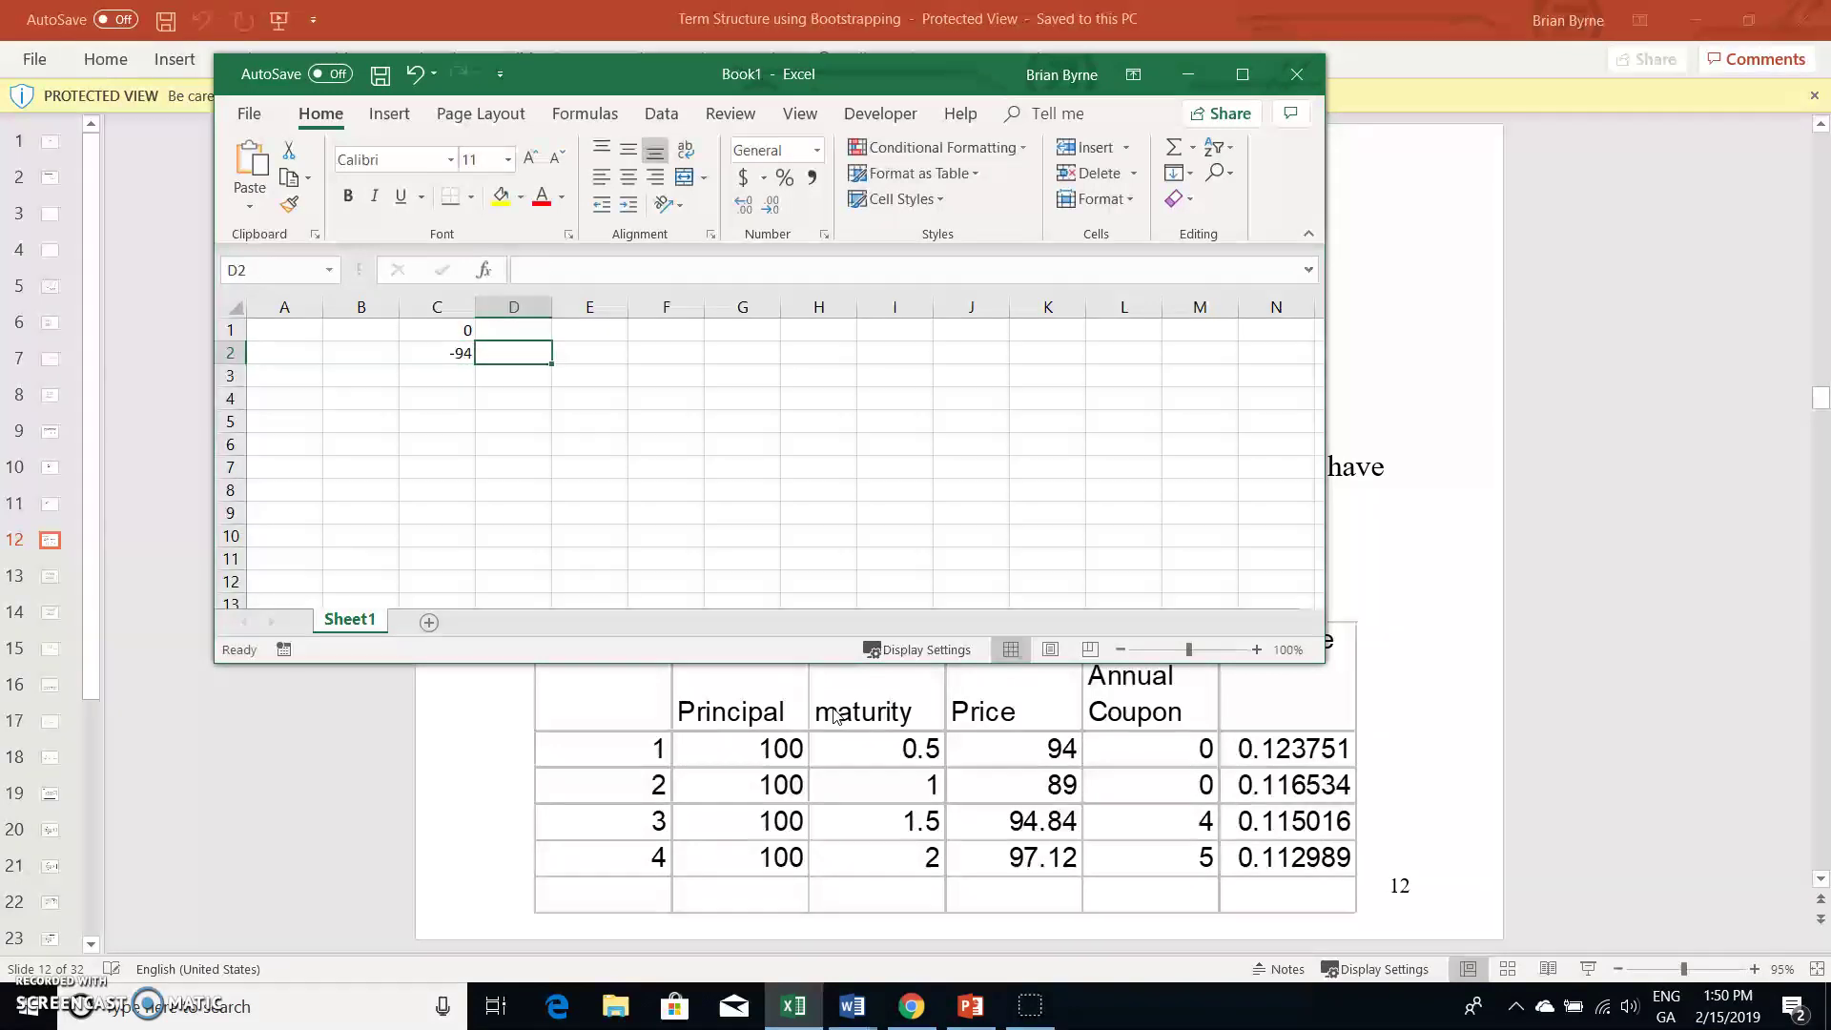
{"action": "type", "text": "1"}
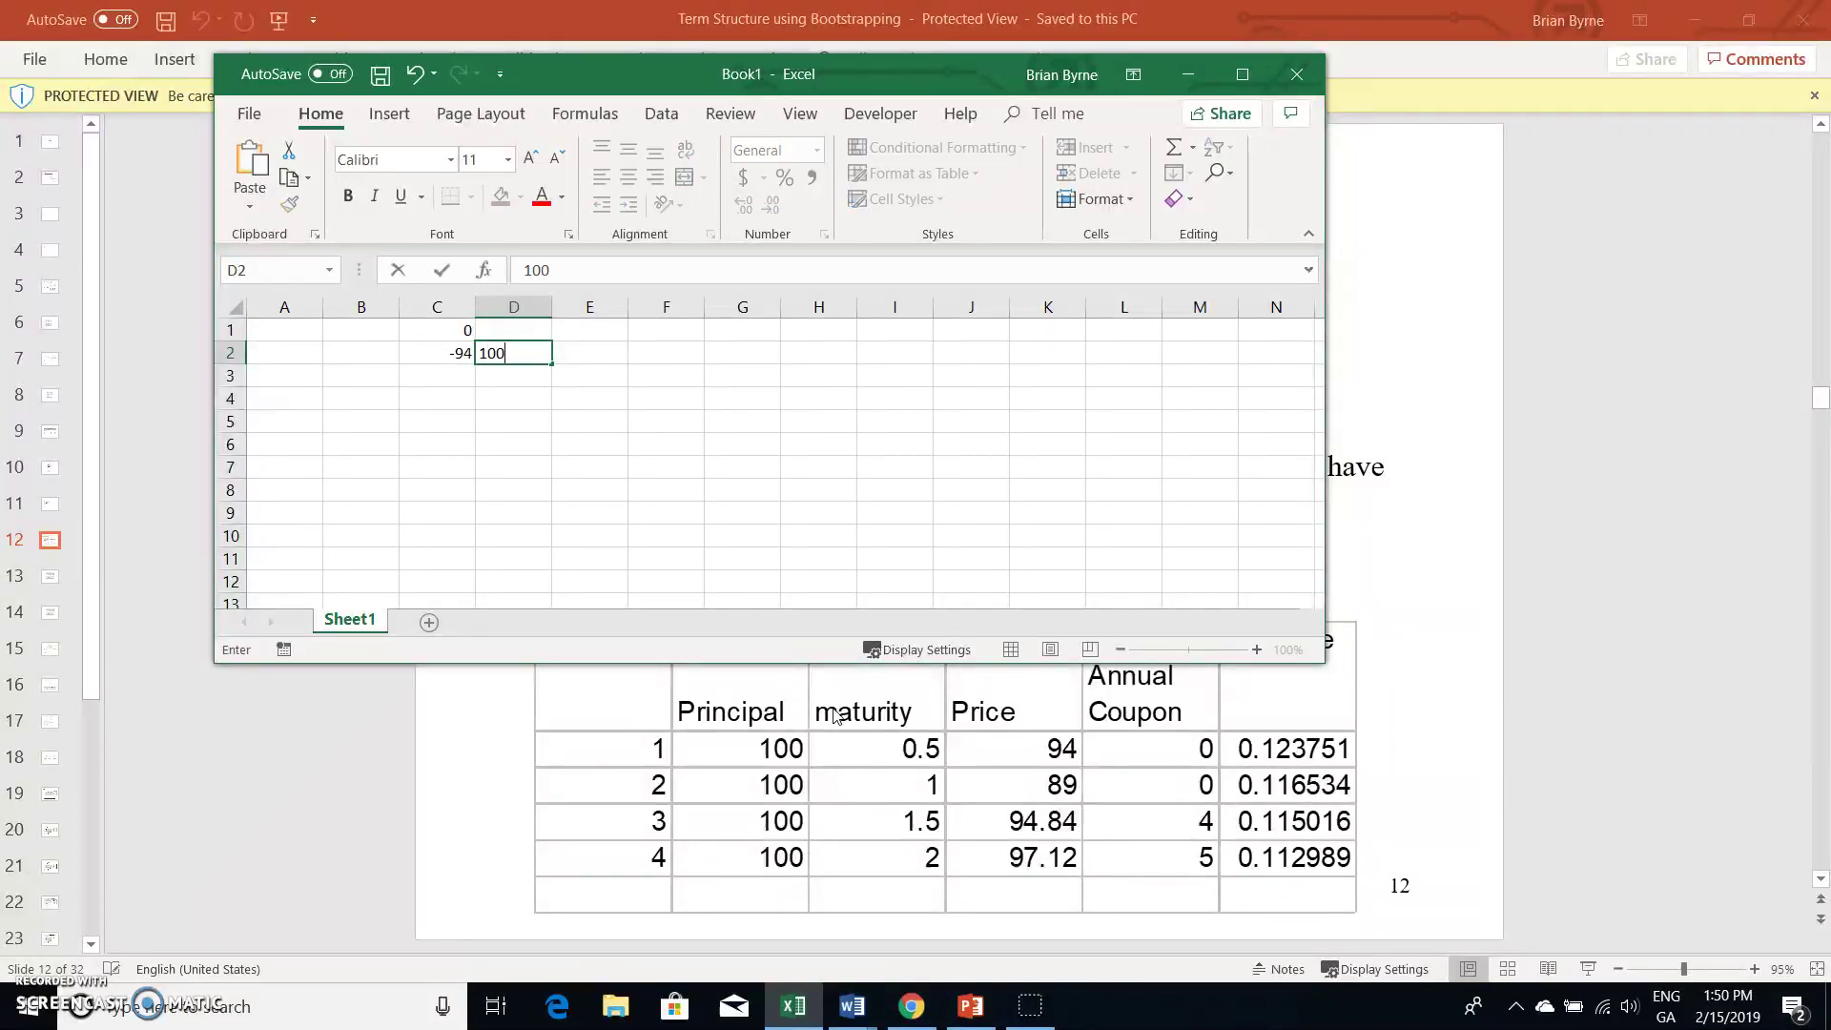
{"action": "type", "text": "00"}
{"action": "key", "text": "Up"}
Step: Fill D1:G1 with the maturities 0.5, 1, 1.5 and 2
{"action": "type", "text": "0."}
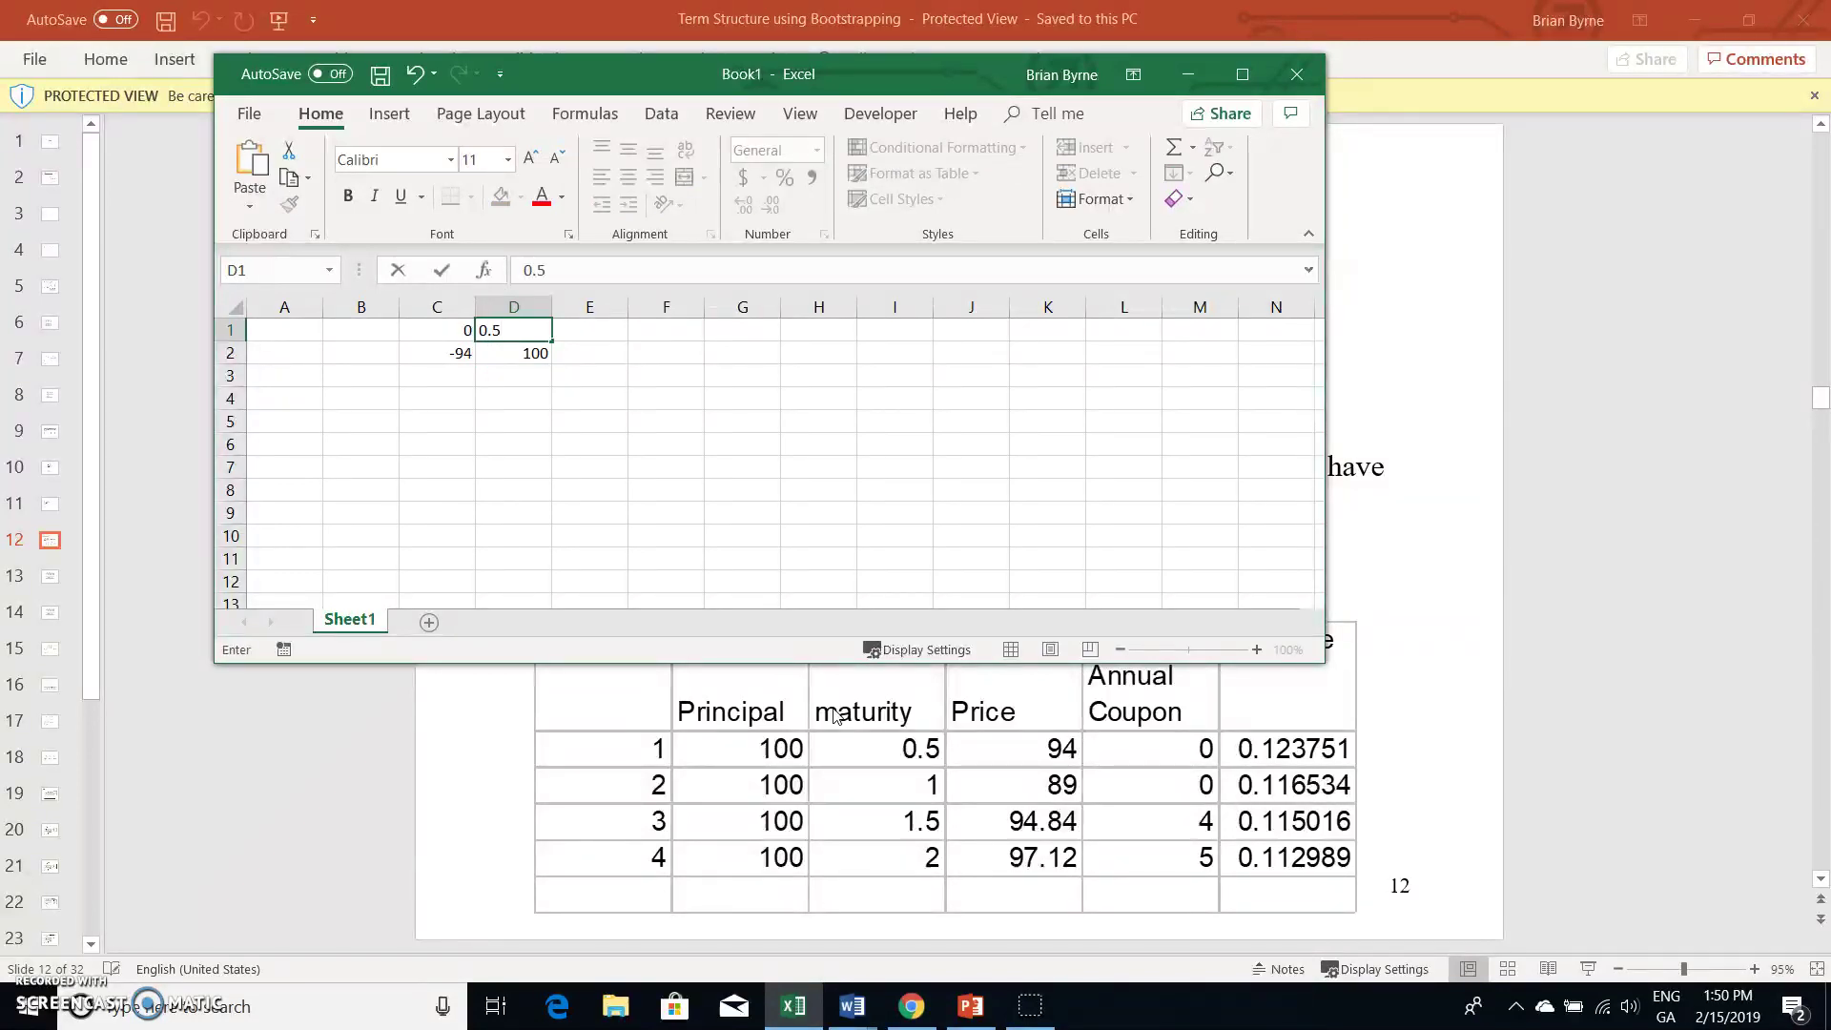
{"action": "key", "text": "Right"}
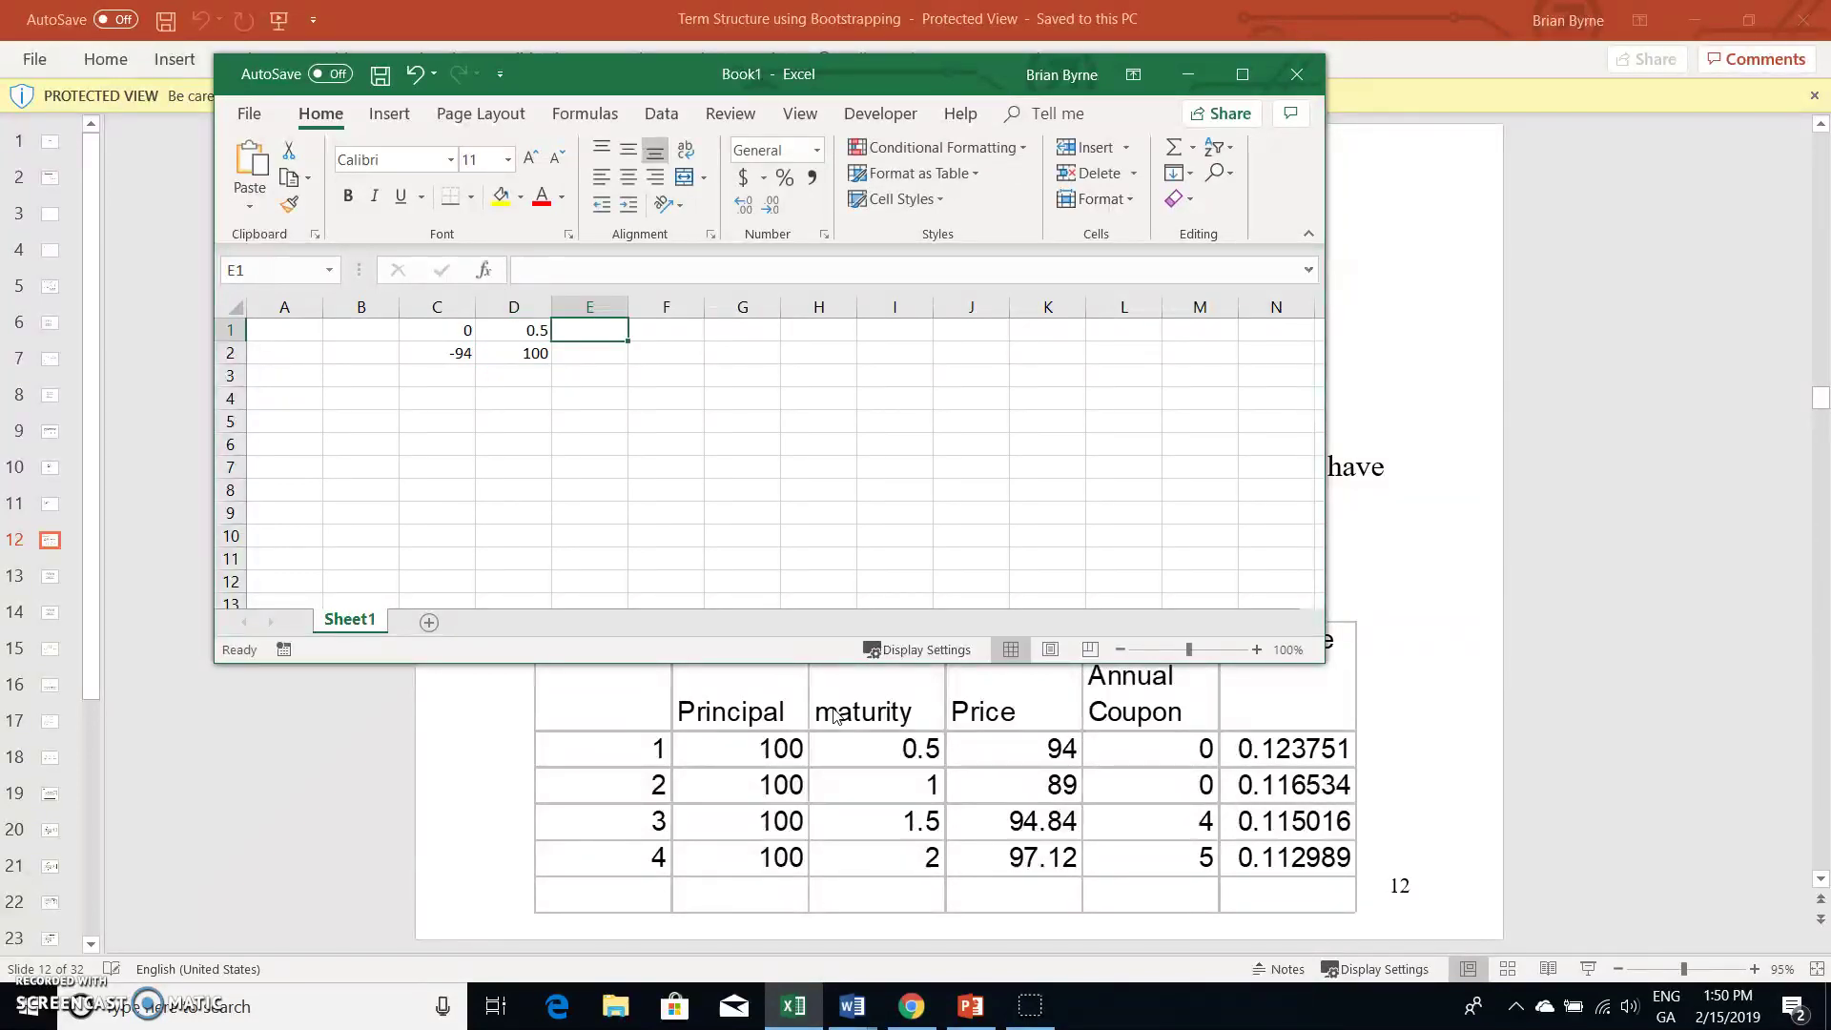
{"action": "type", "text": "1"}
{"action": "key", "text": "Right"}
{"action": "type", "text": "1"}
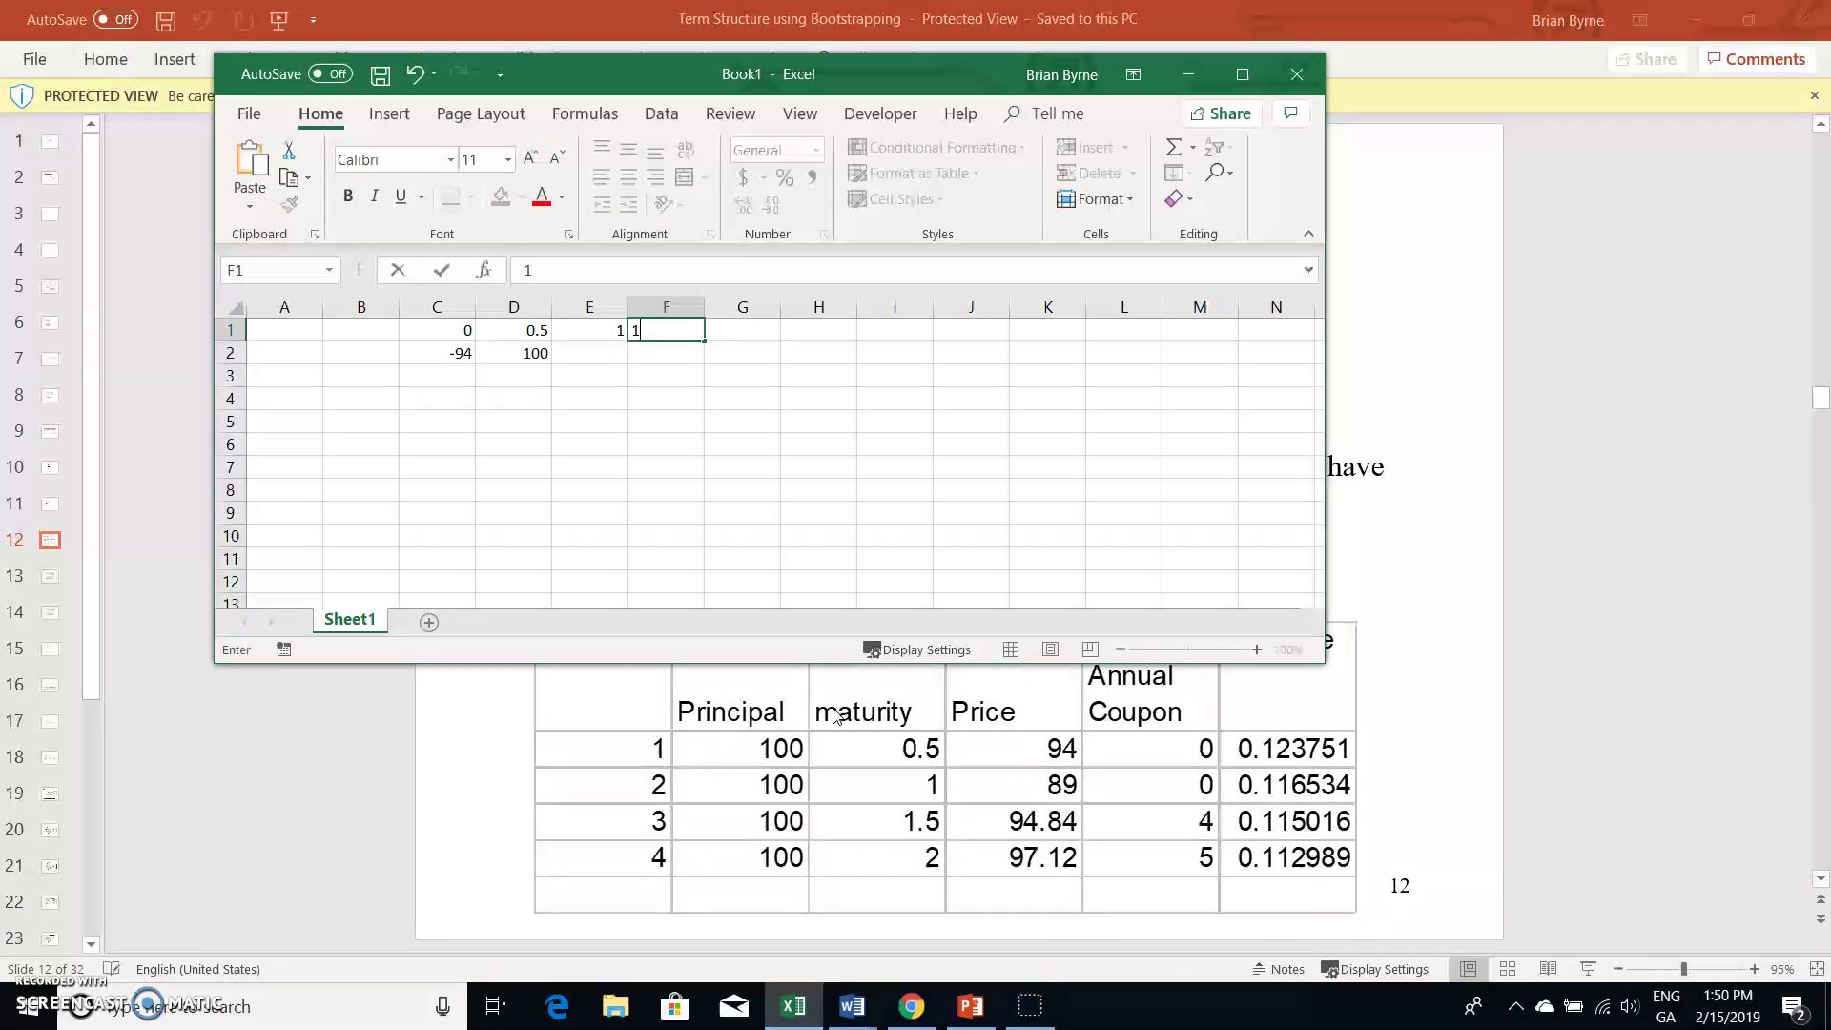
{"action": "type", "text": ".5"}
{"action": "key", "text": "Right"}
{"action": "type", "text": "2"}
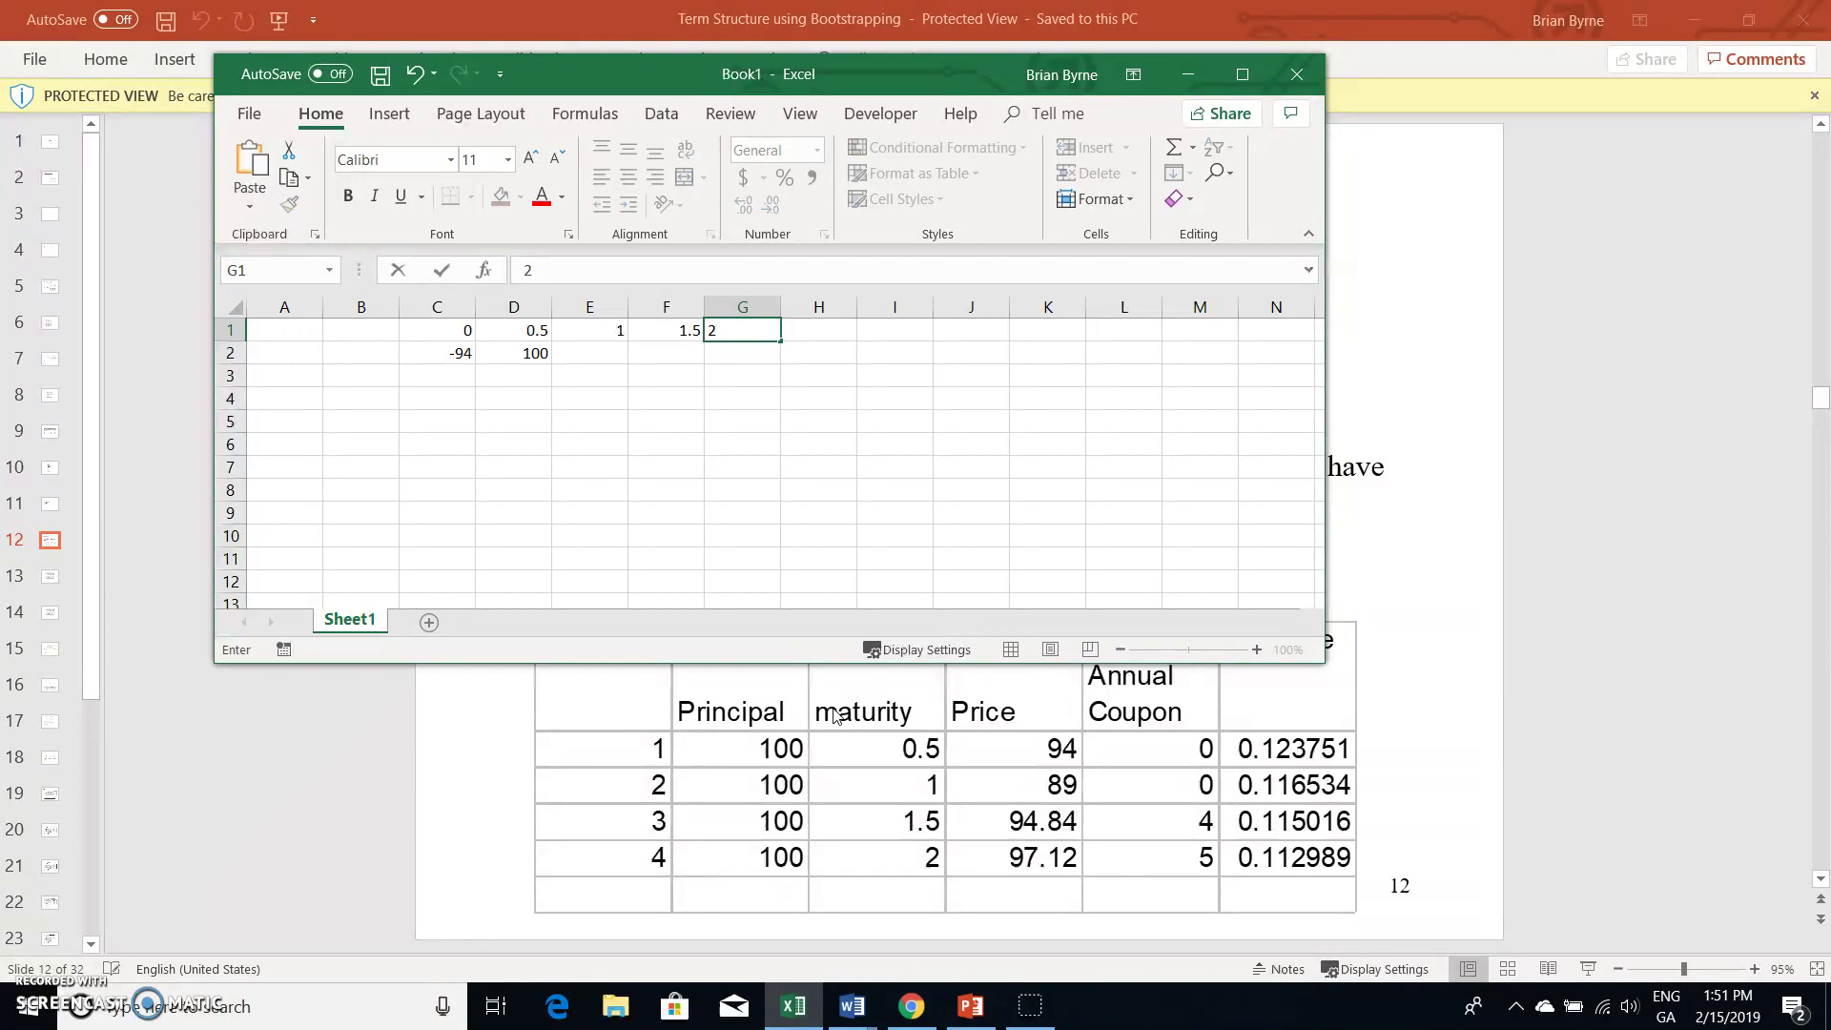
{"action": "key", "text": "Right"}
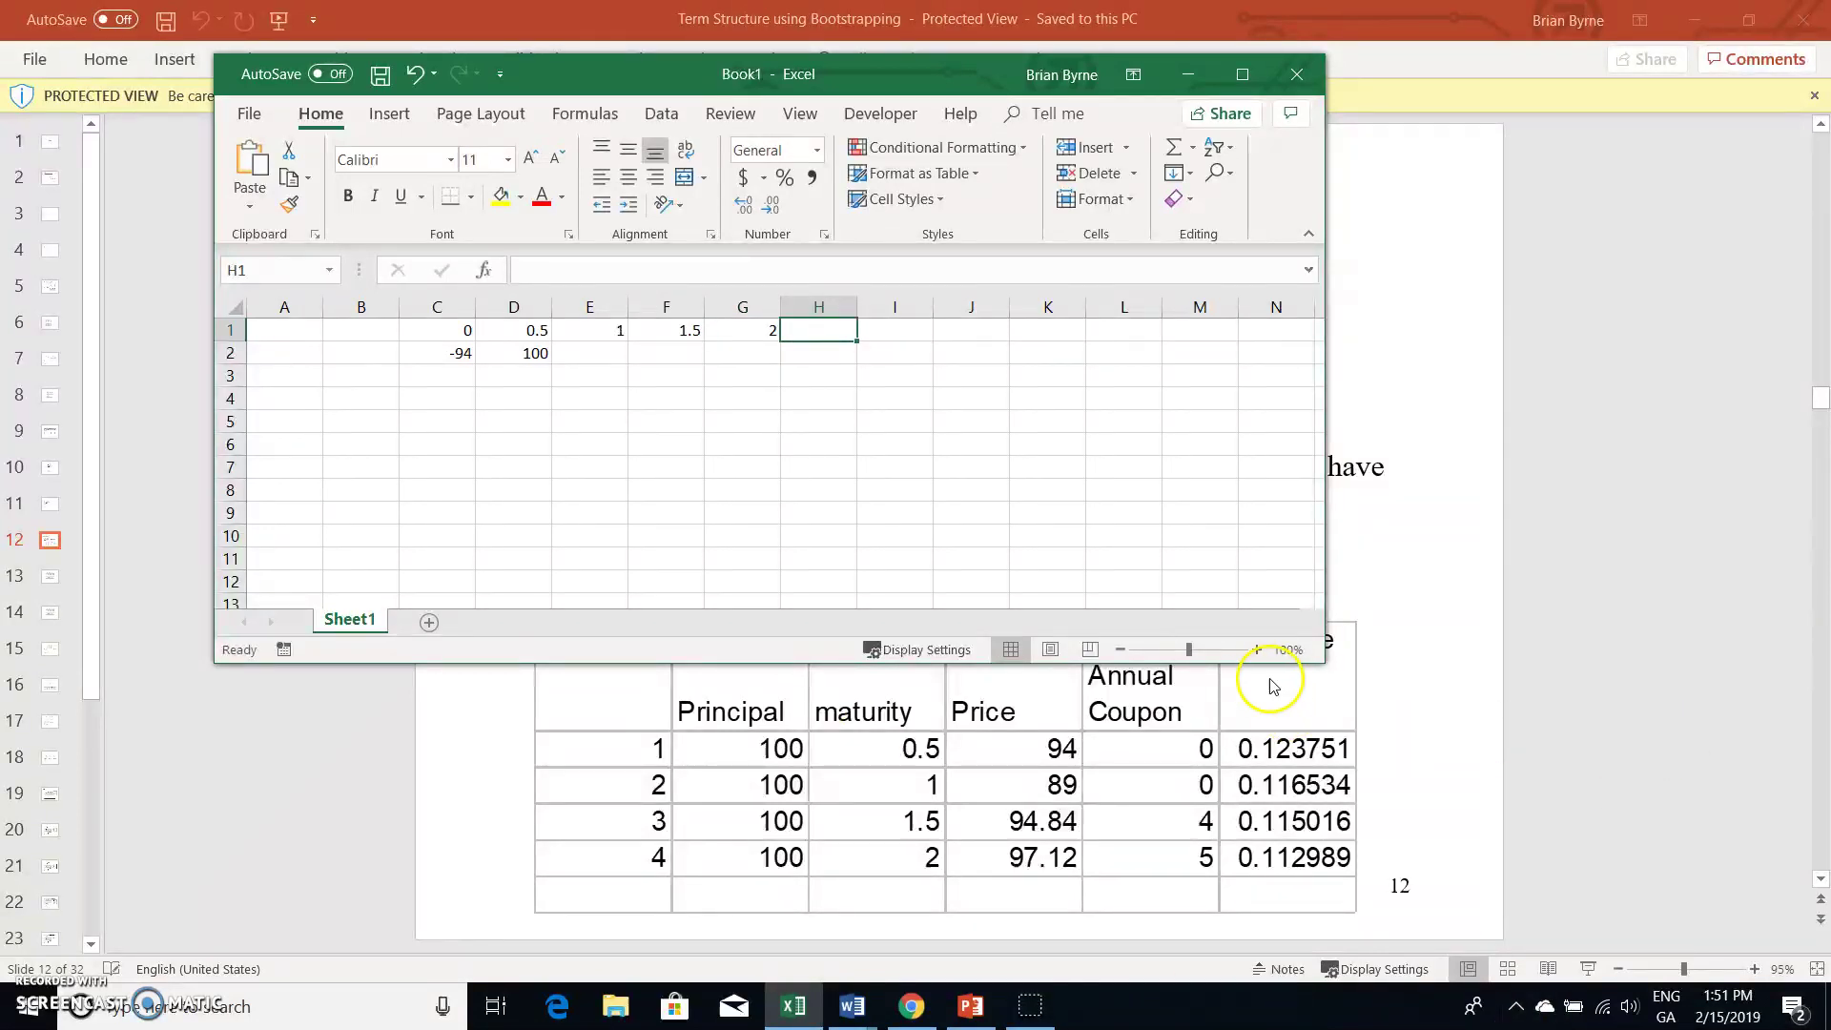
Step: Zoom the sheet to 130% and fill E2:G2 with zeros
{"action": "left_click", "coordinate": [1257, 650]}
{"action": "left_click", "coordinate": [1257, 650]}
{"action": "left_click", "coordinate": [1256, 649]}
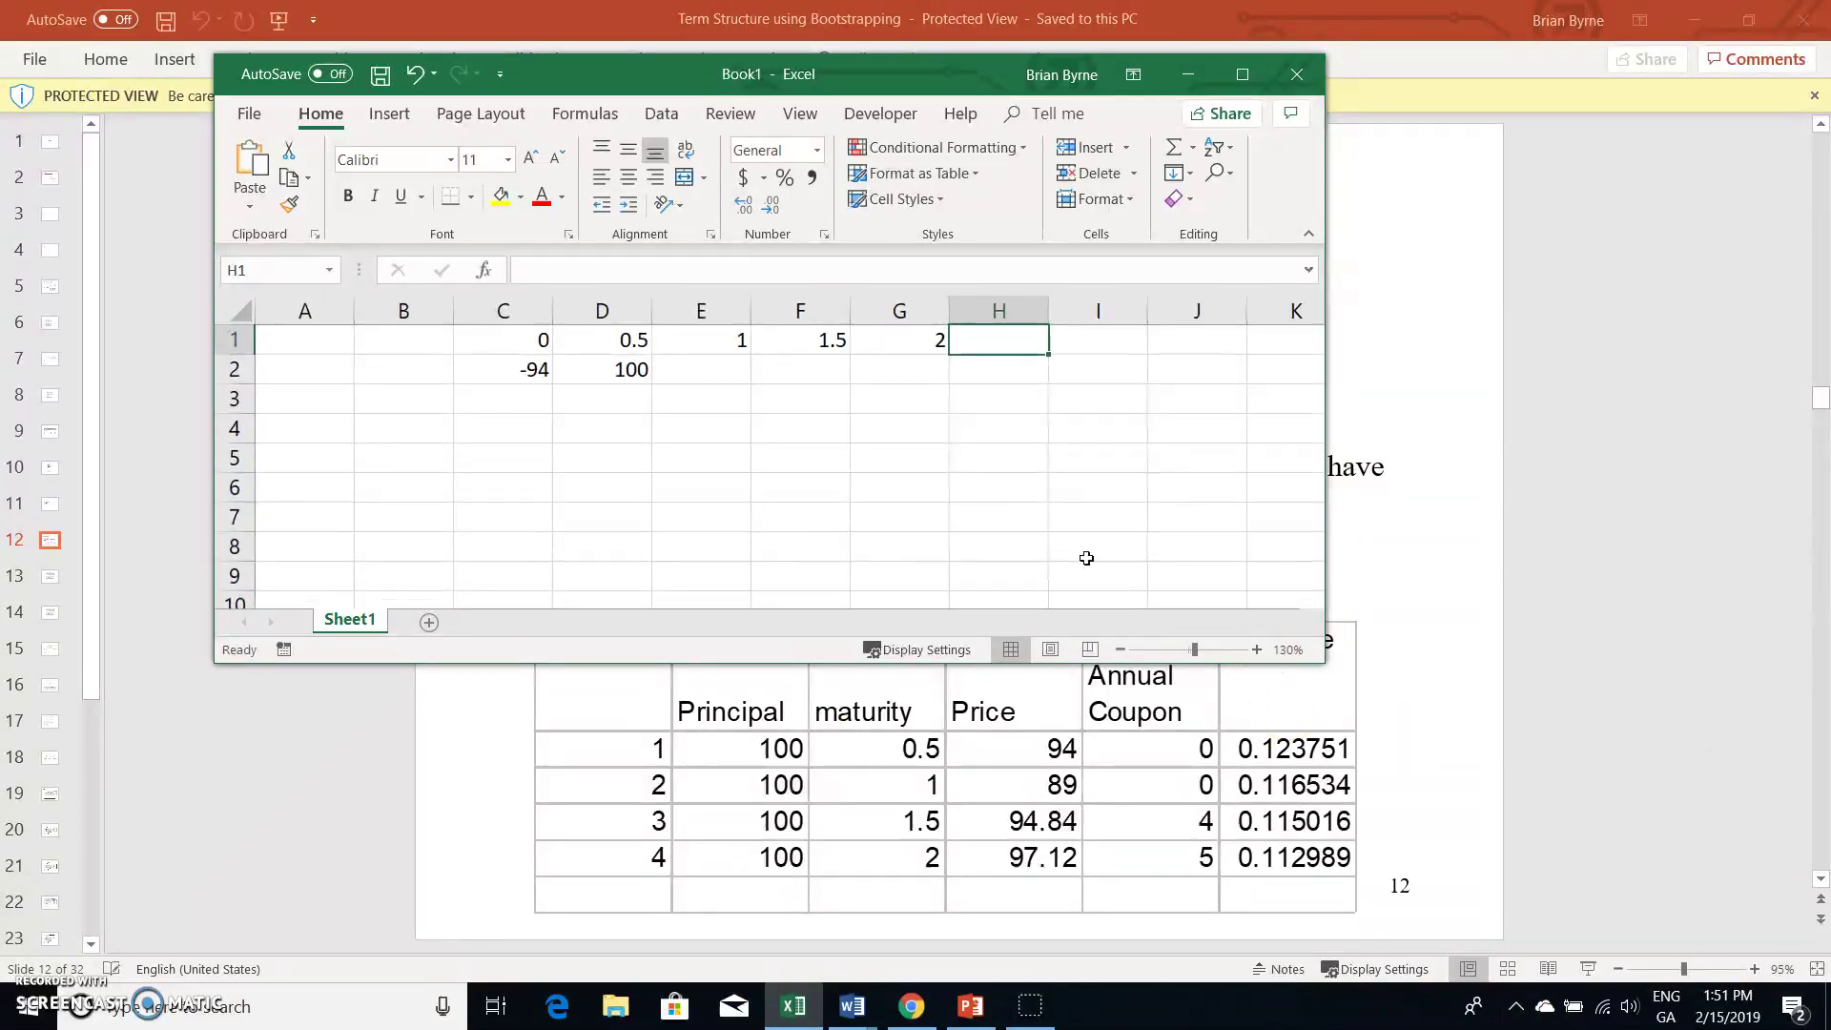
{"action": "left_click", "coordinate": [527, 394]}
{"action": "left_click", "coordinate": [683, 377]}
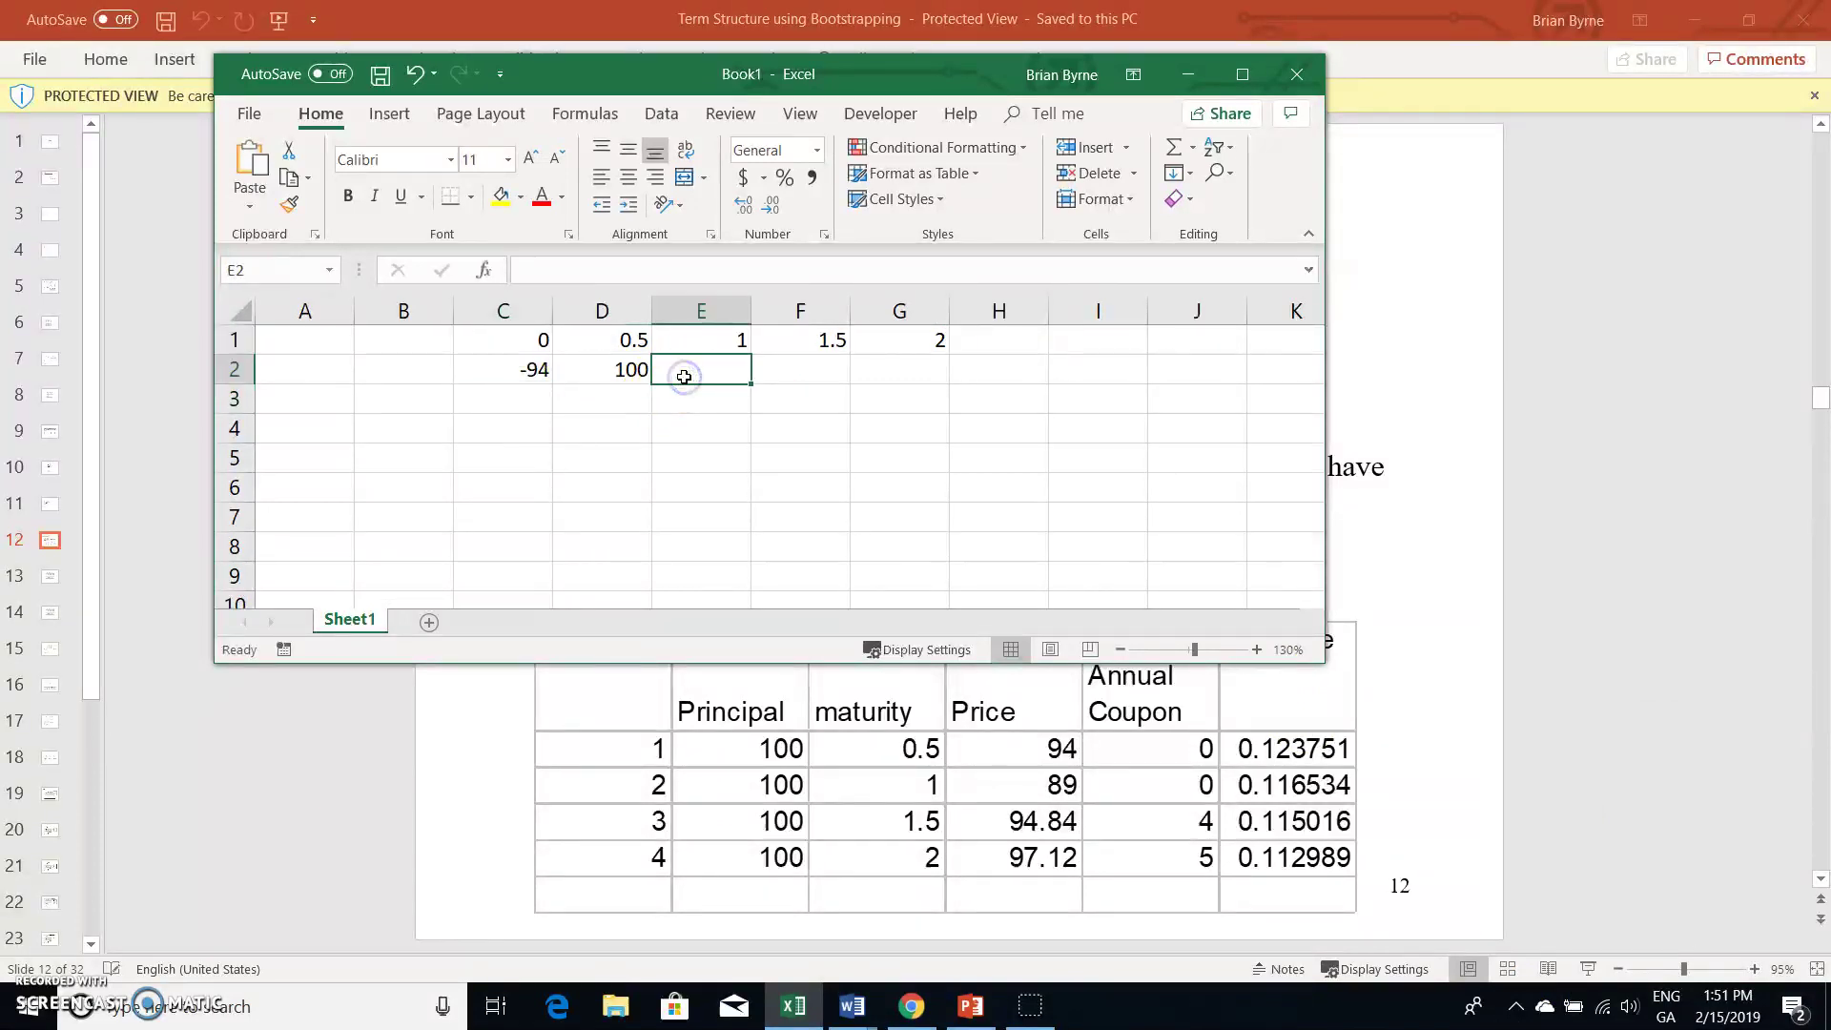
{"action": "type", "text": "0"}
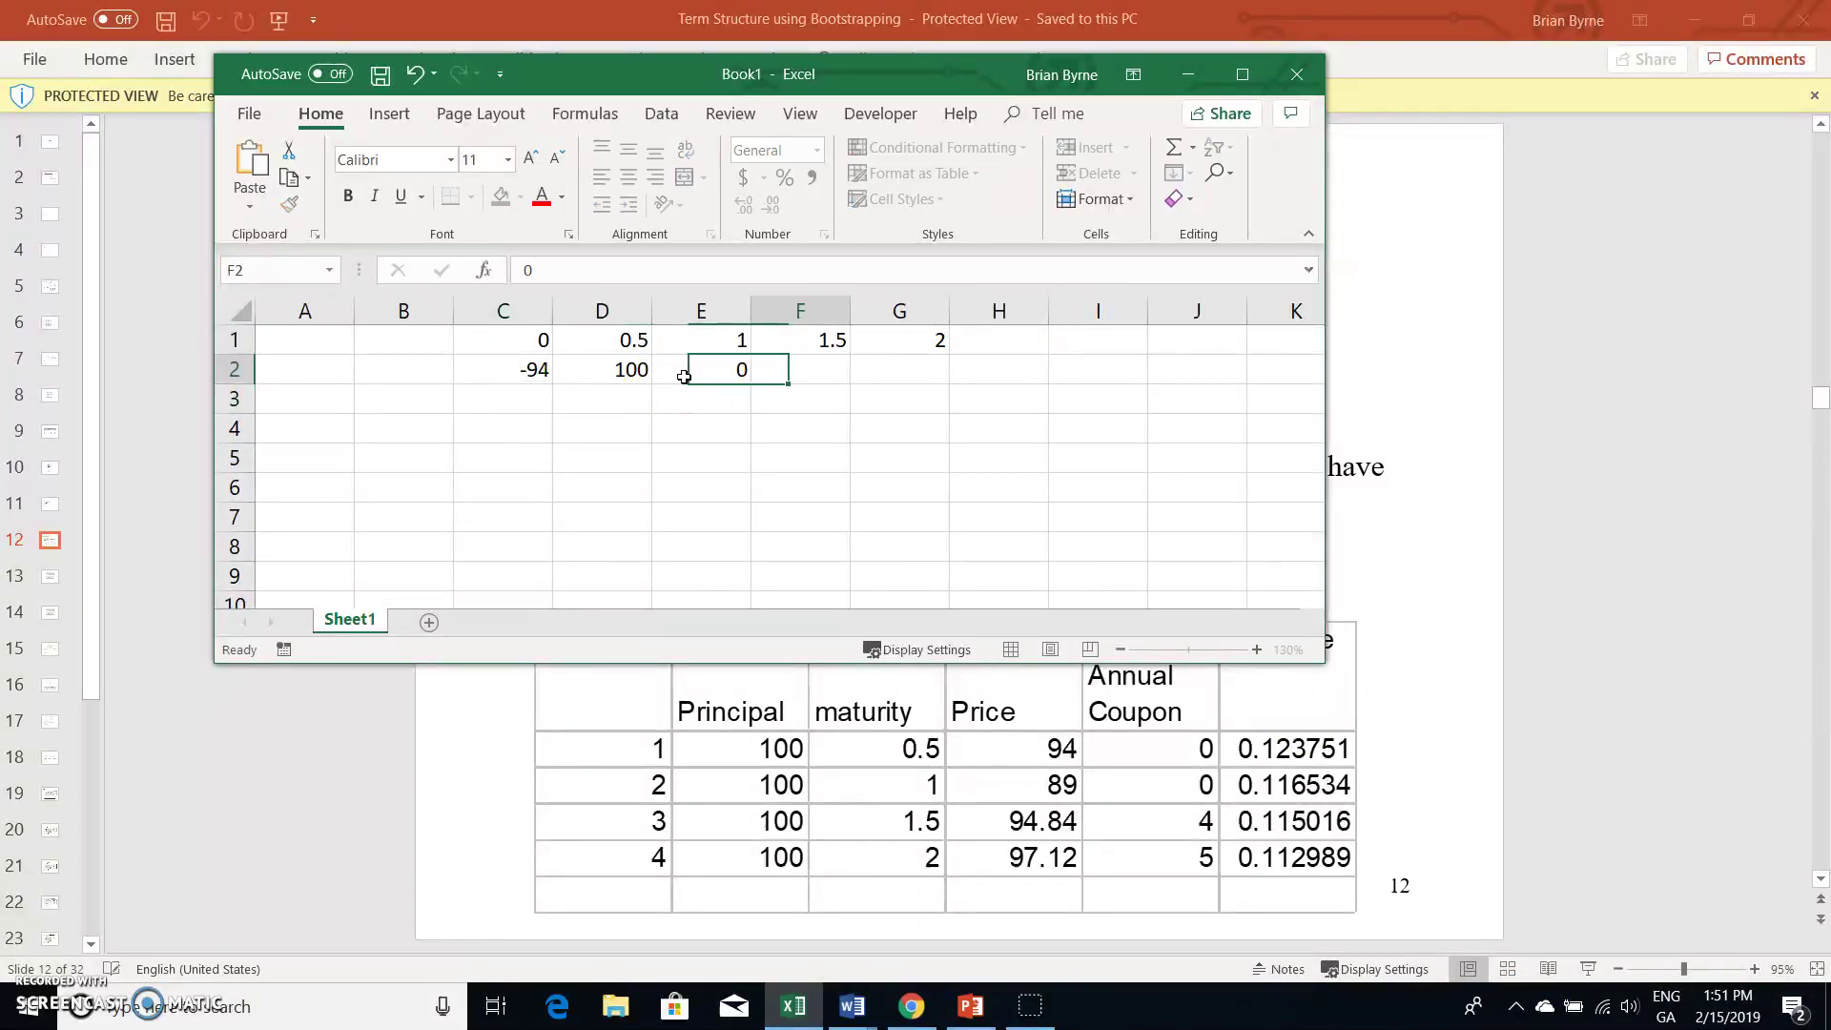
{"action": "key", "text": "Tab"}
{"action": "type", "text": "0"}
{"action": "key", "text": "Tab"}
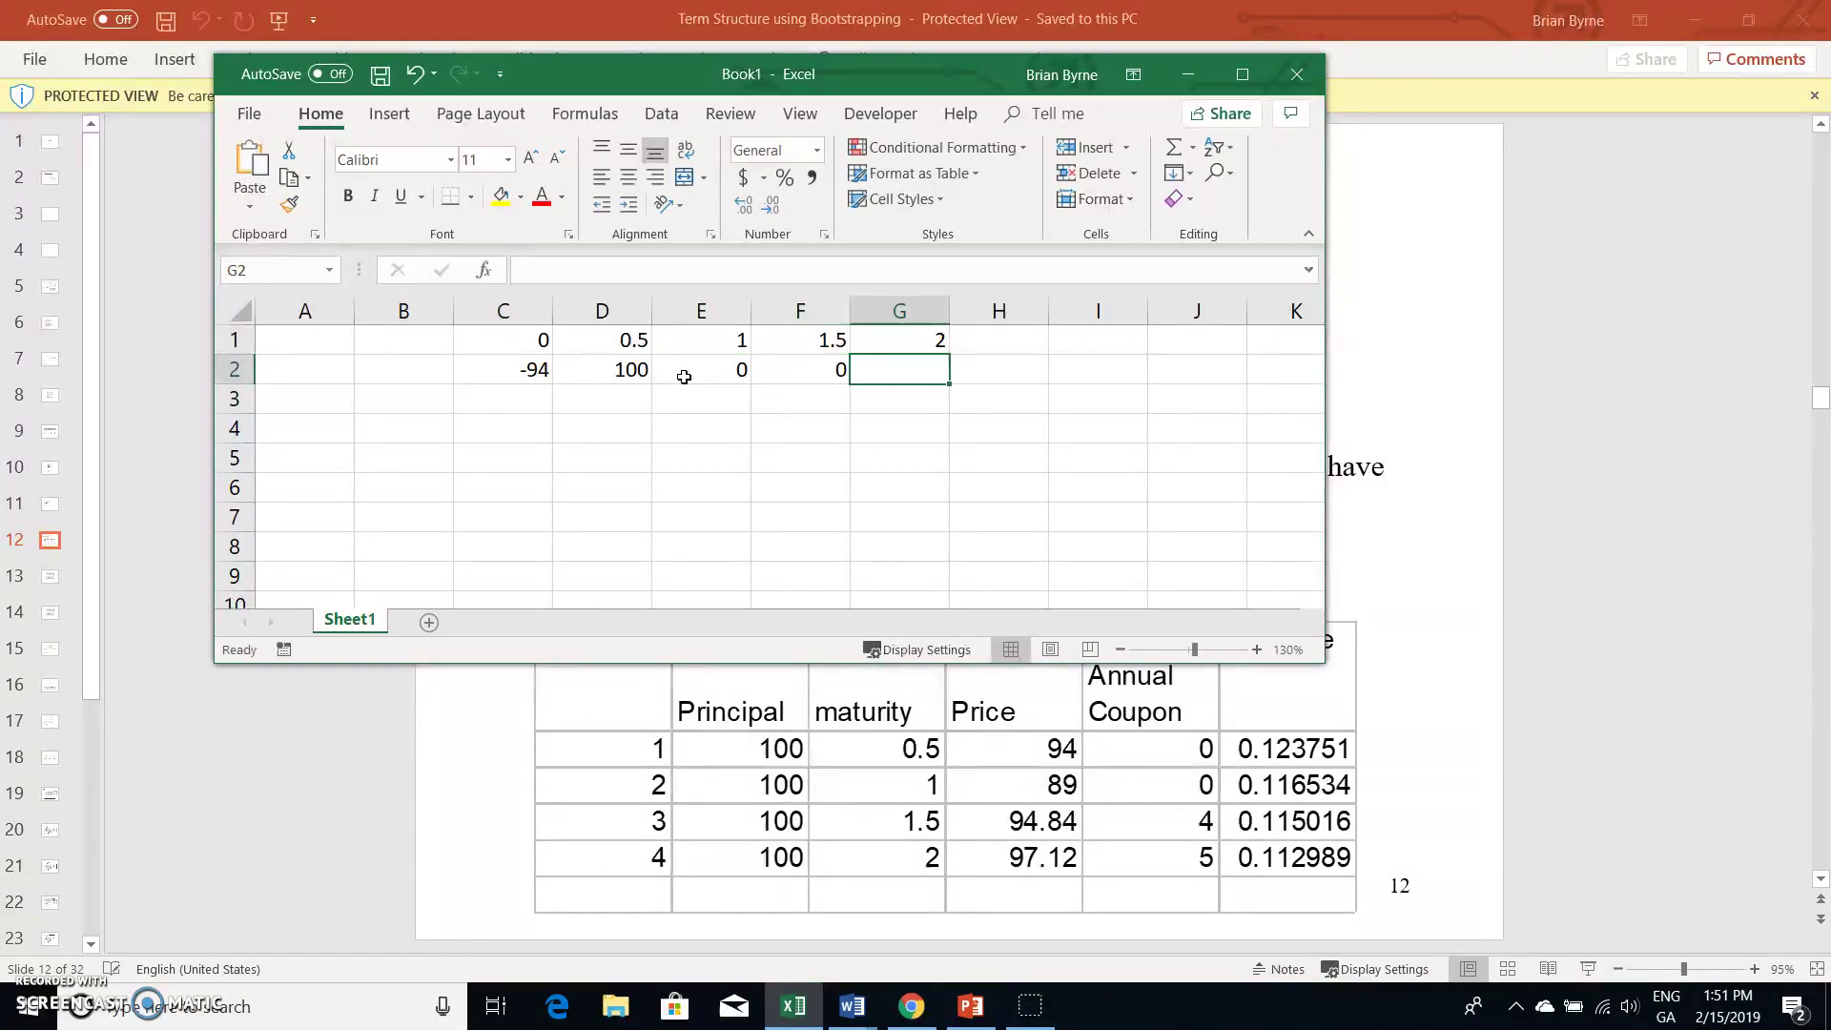
{"action": "type", "text": "0"}
{"action": "key", "text": "Tab"}
{"action": "key", "text": "Down"}
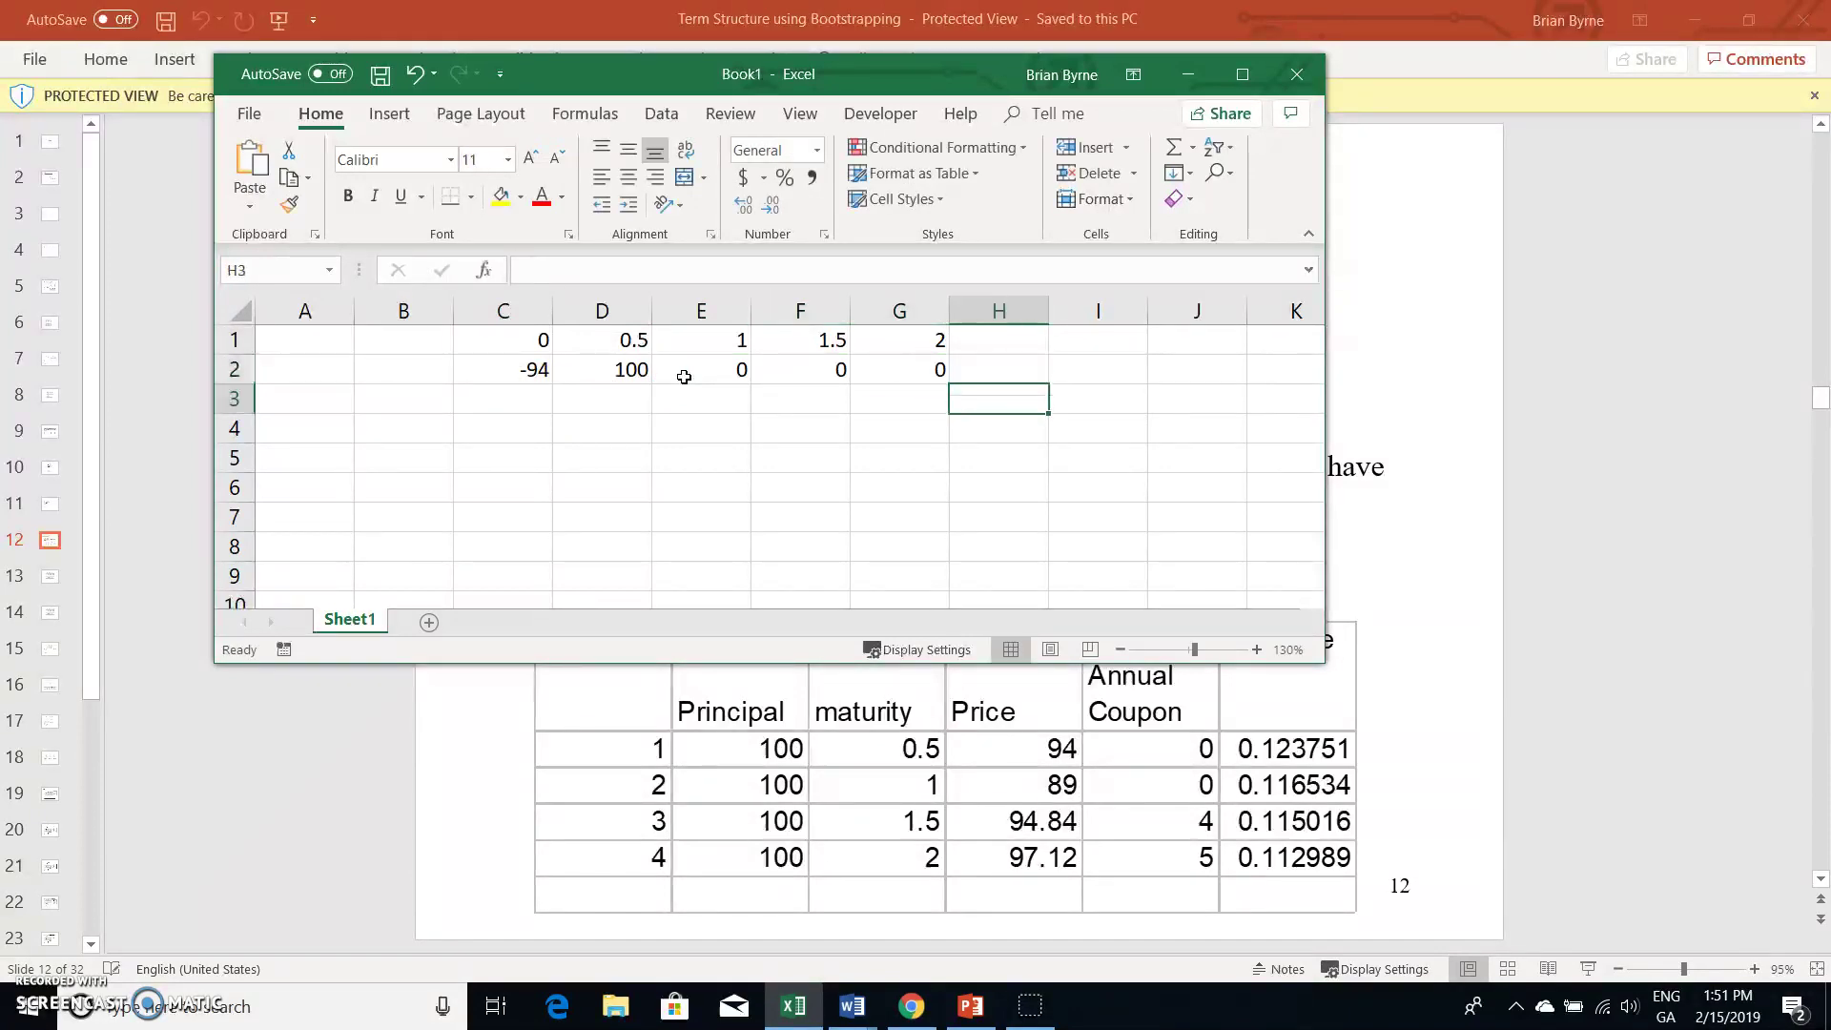
{"action": "key", "text": "Left"}
{"action": "key", "text": "Left"}
{"action": "key", "text": "Left"}
{"action": "key", "text": "Left"}
{"action": "key", "text": "Left"}
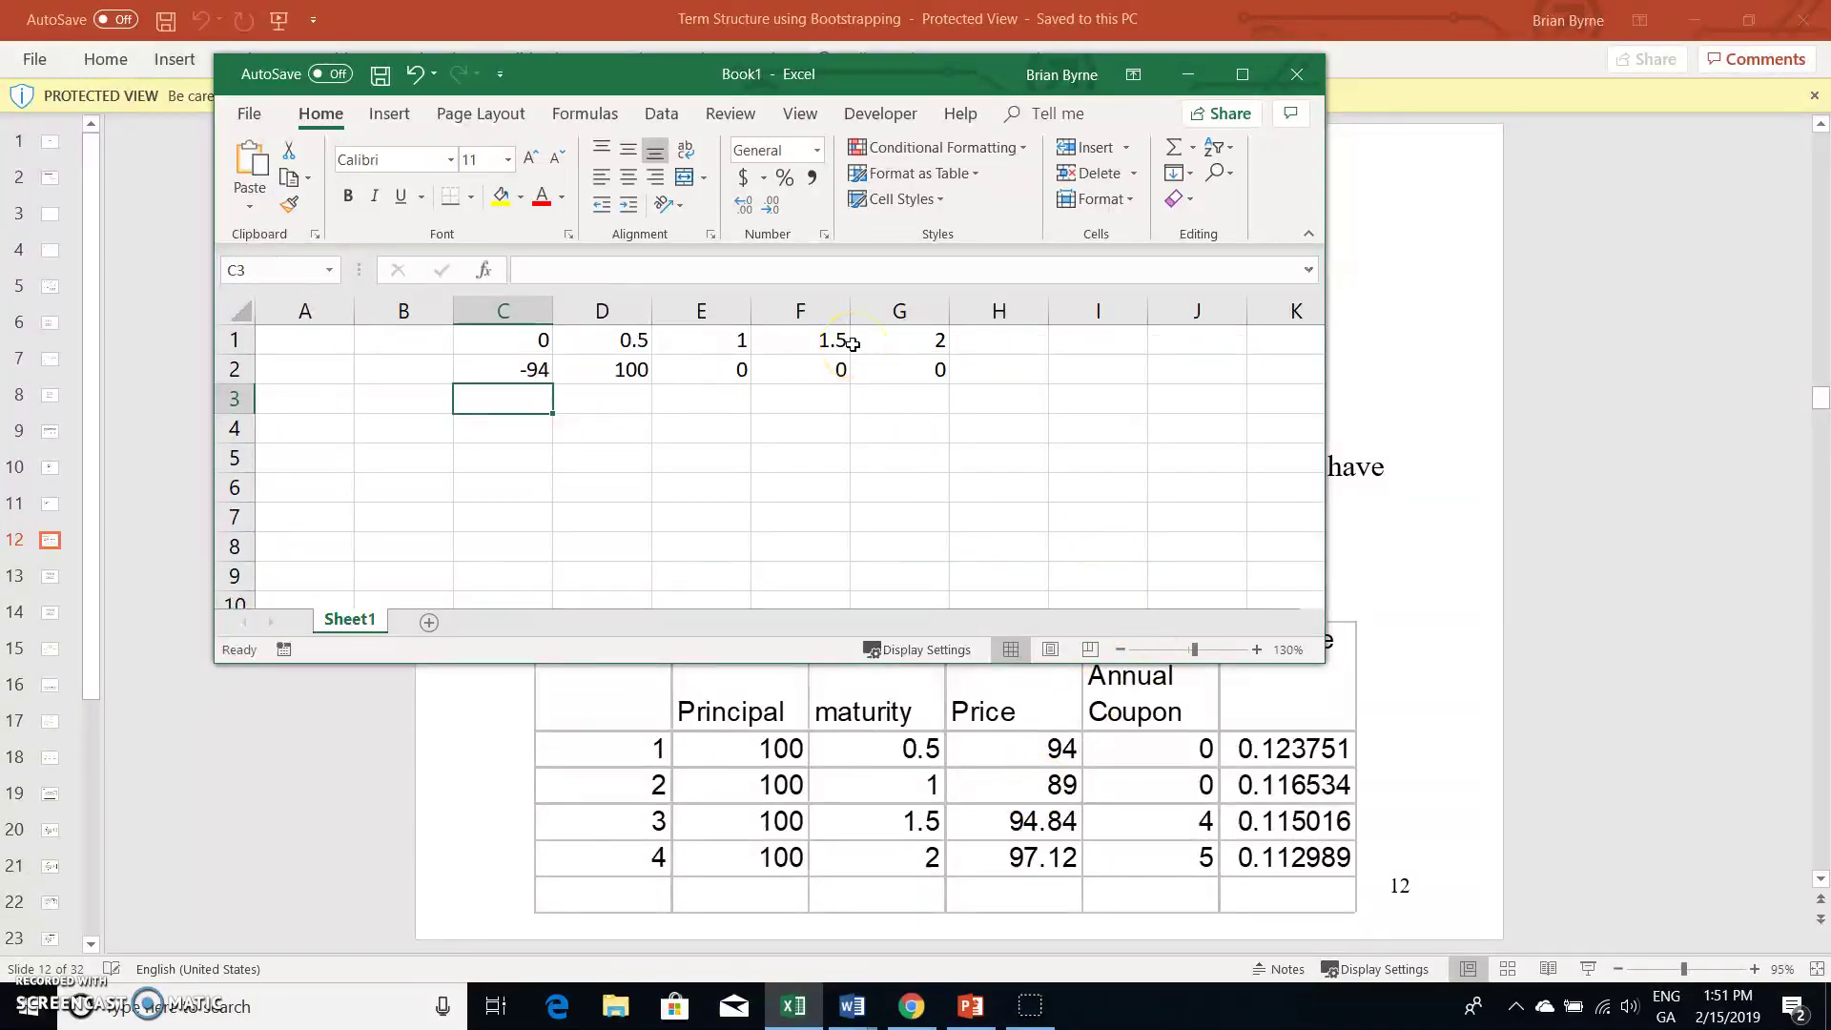
Step: Enter the 1-year bond cash flows -89, 0, 100, 0, 0 in C3:G3
{"action": "type", "text": "-89"}
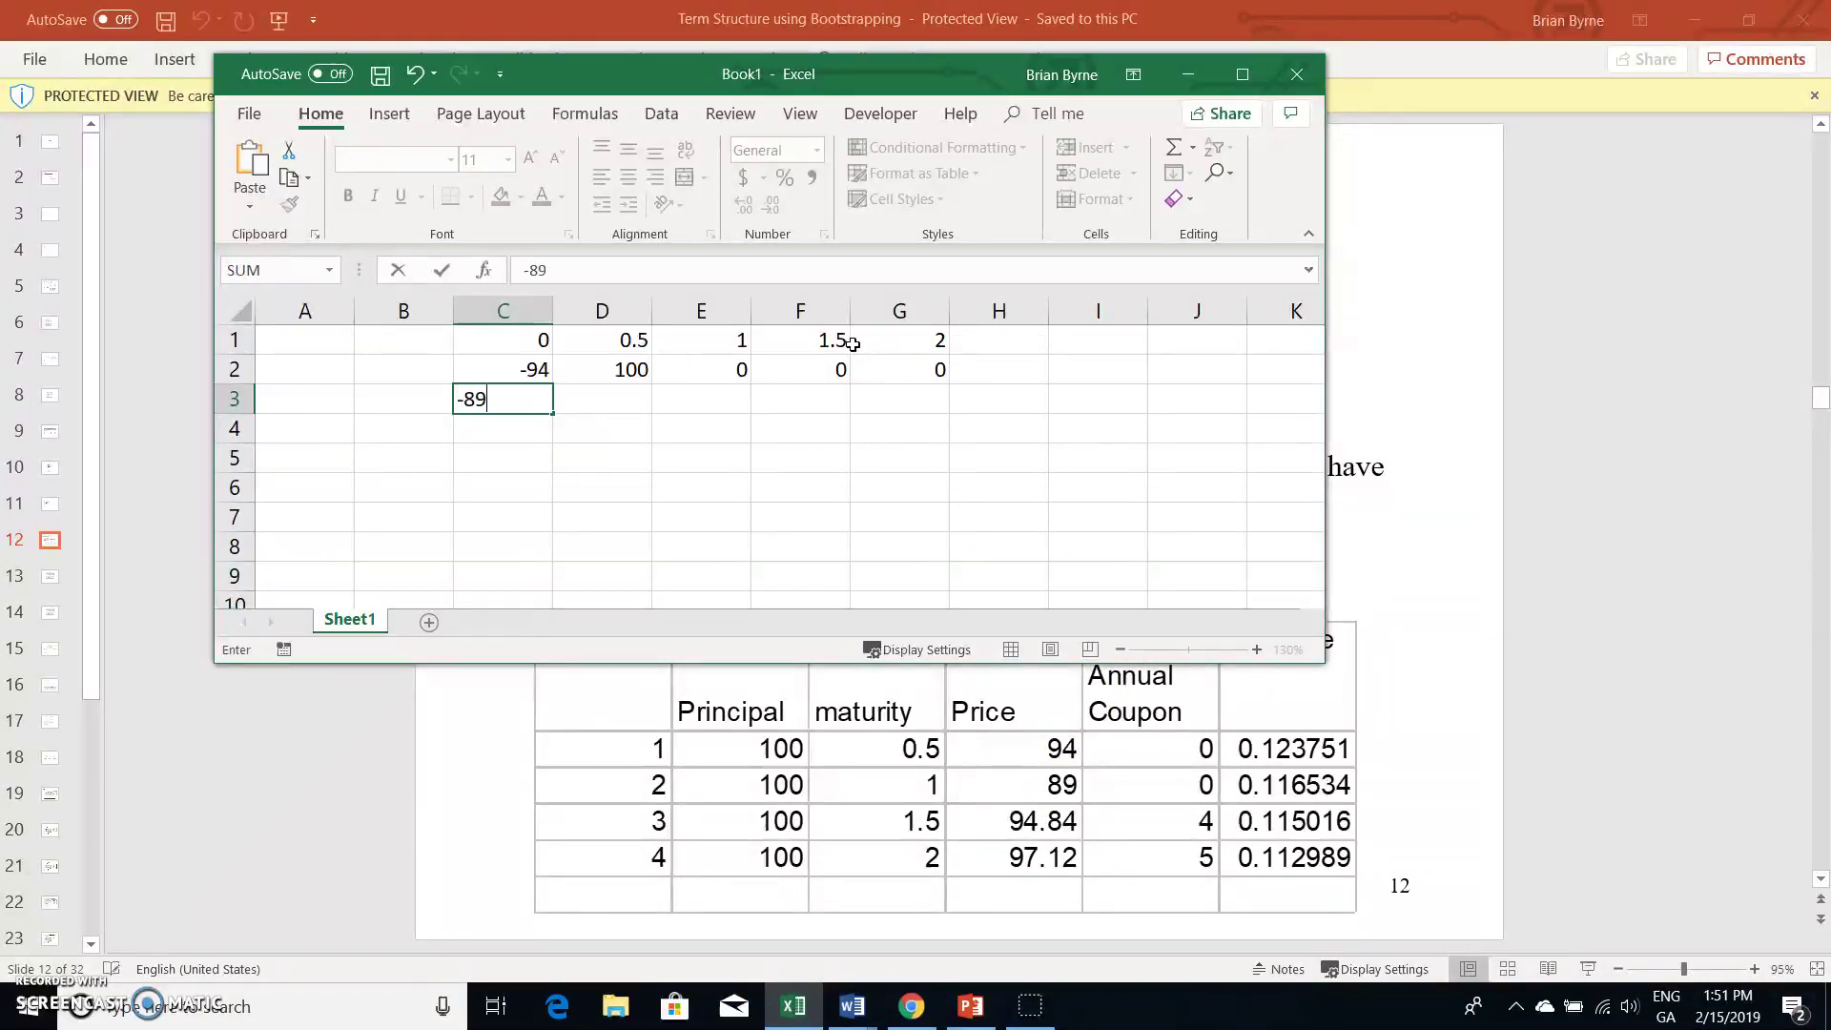
{"action": "key", "text": "Tab"}
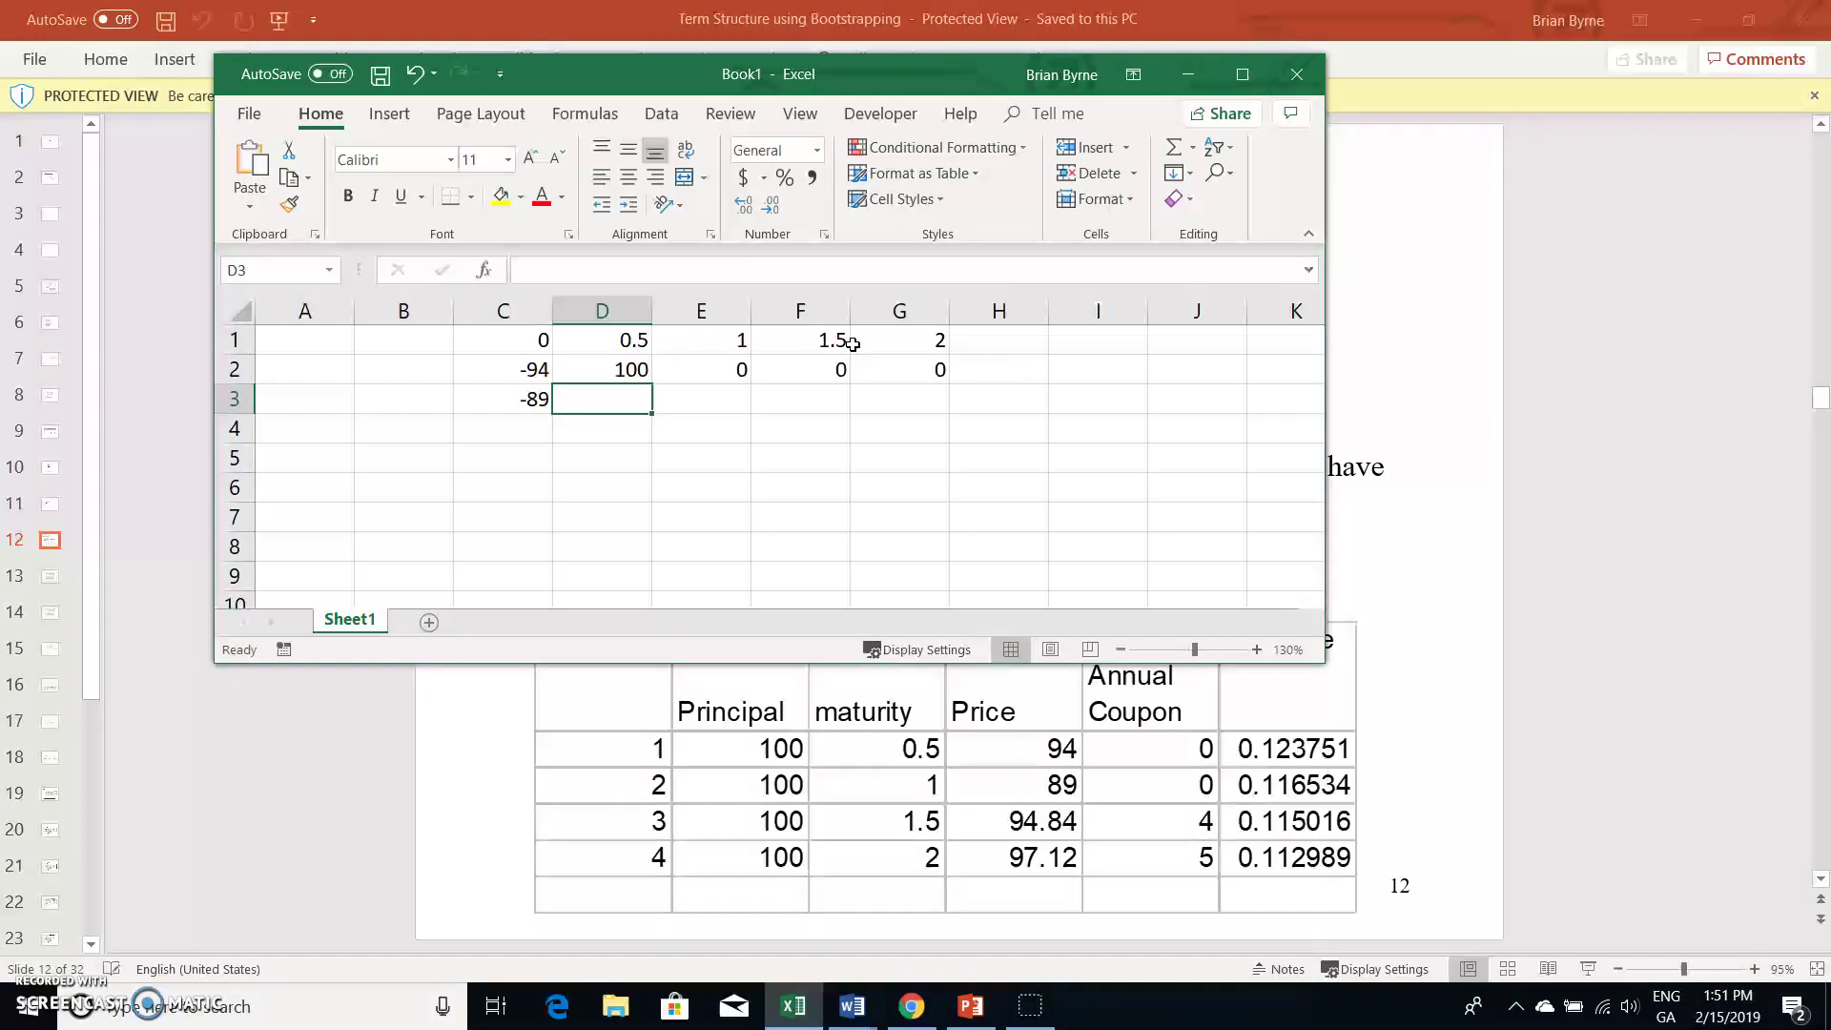
{"action": "type", "text": "0"}
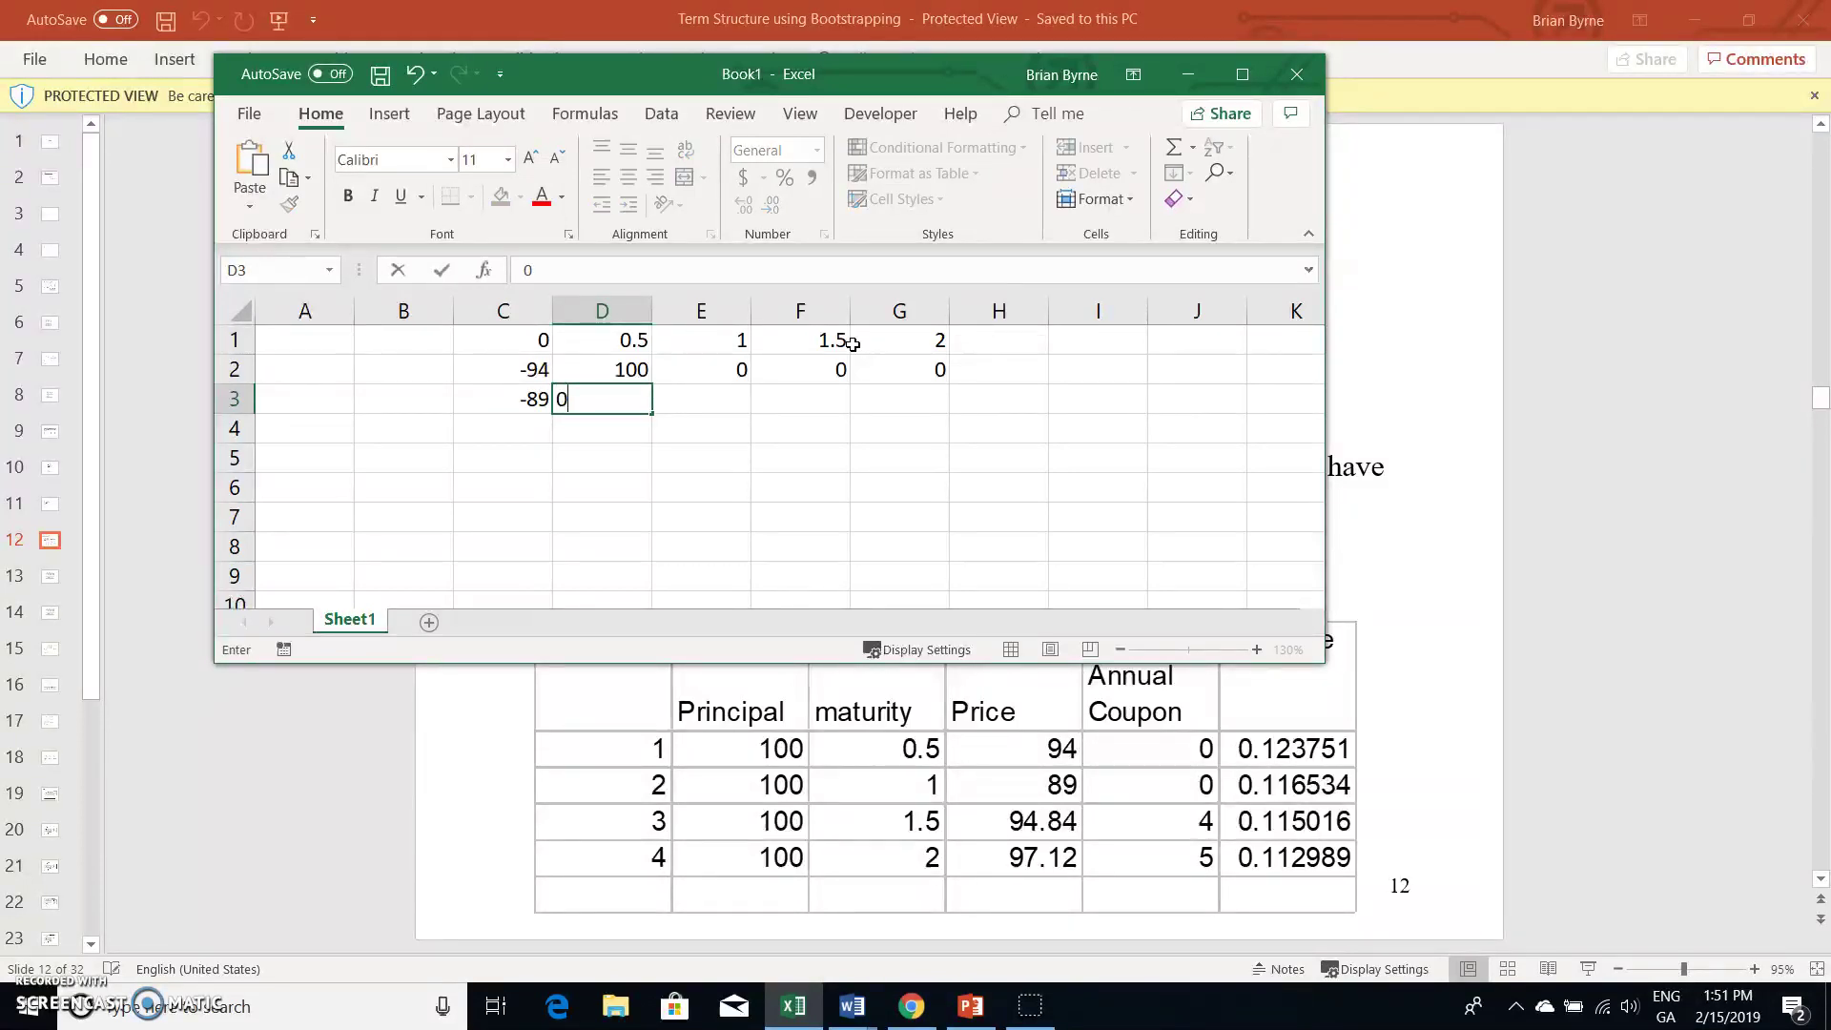
{"action": "key", "text": "Tab"}
{"action": "type", "text": "1"}
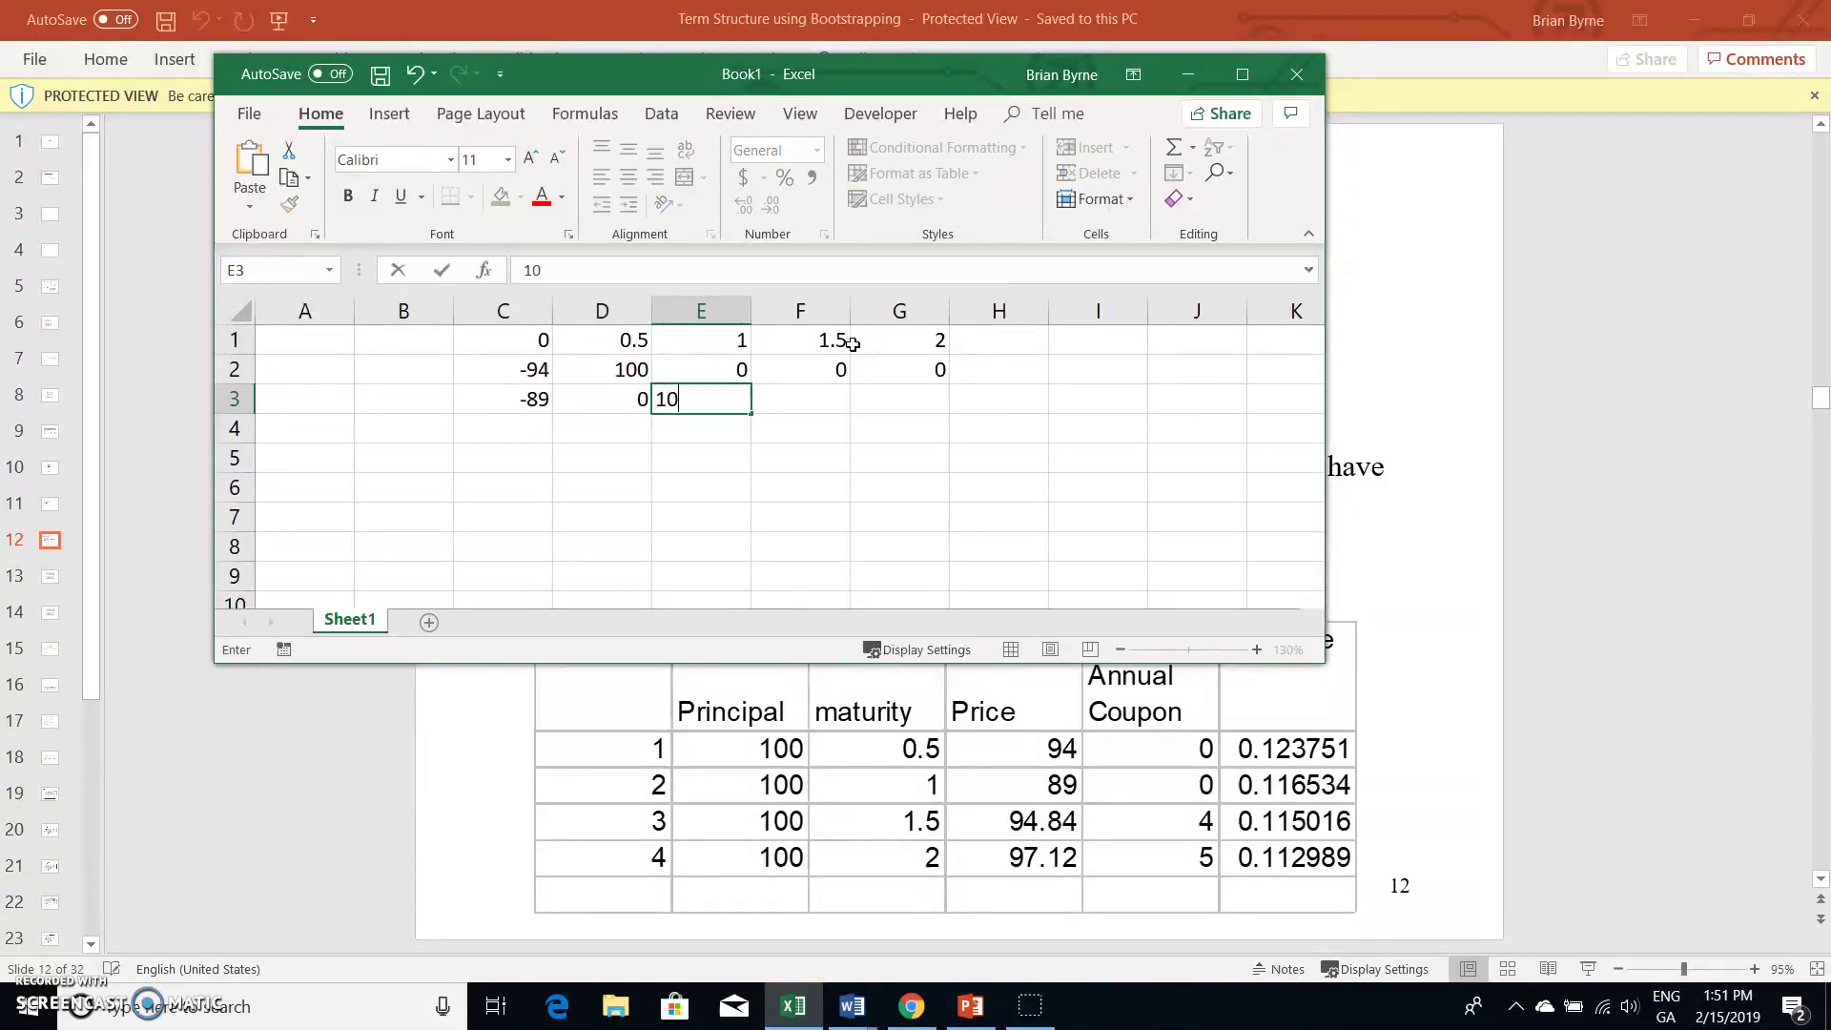
{"action": "key", "text": "Return"}
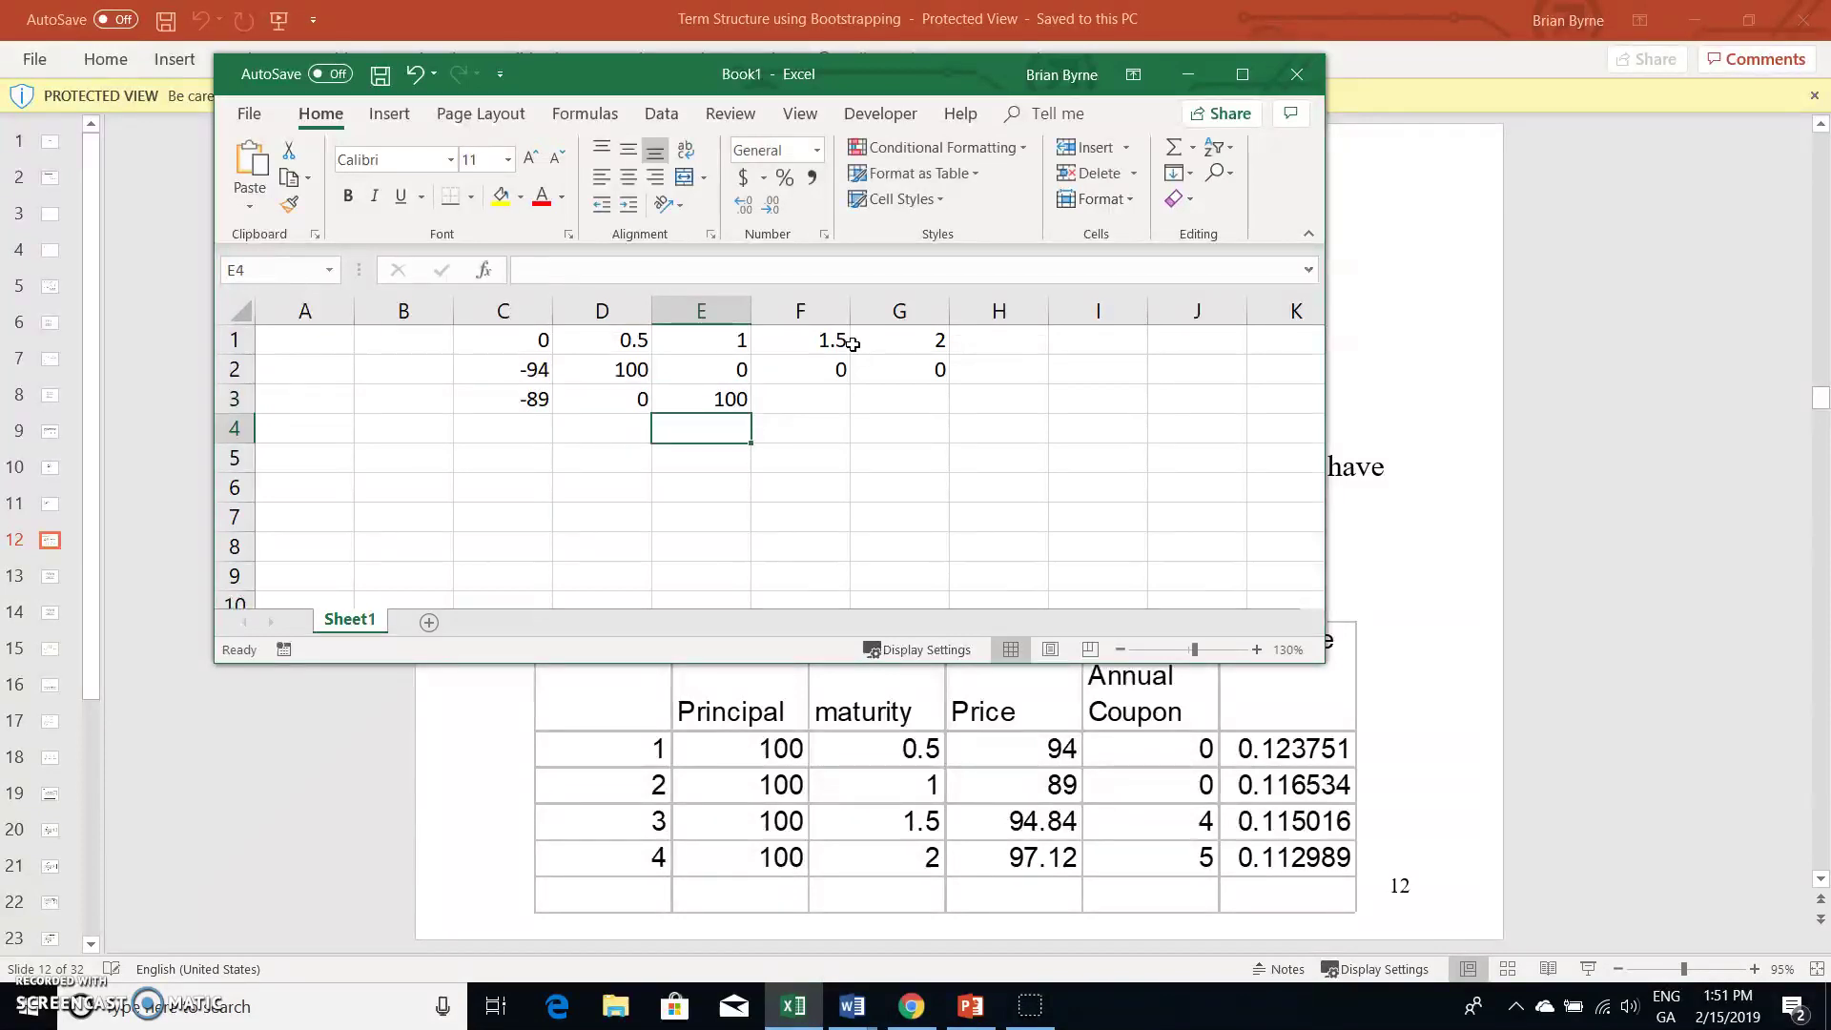
{"action": "left_click", "coordinate": [699, 398]}
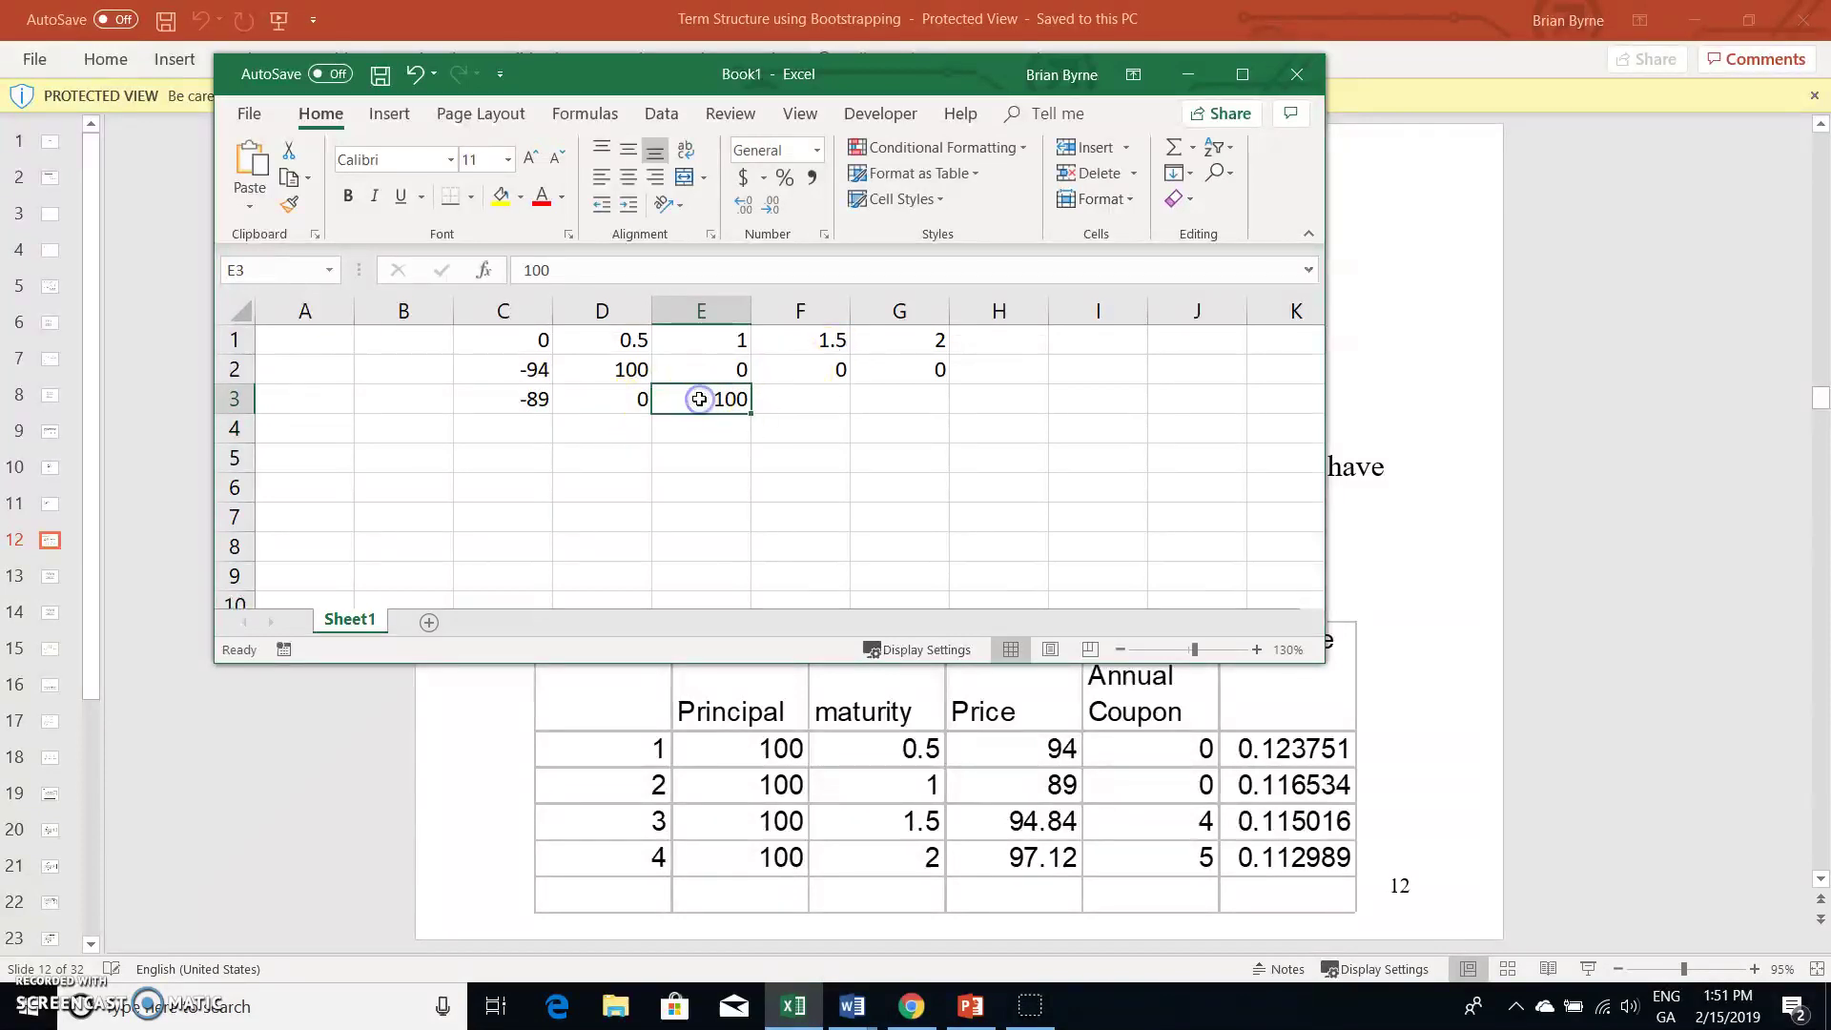
{"action": "double_click", "coordinate": [781, 401]}
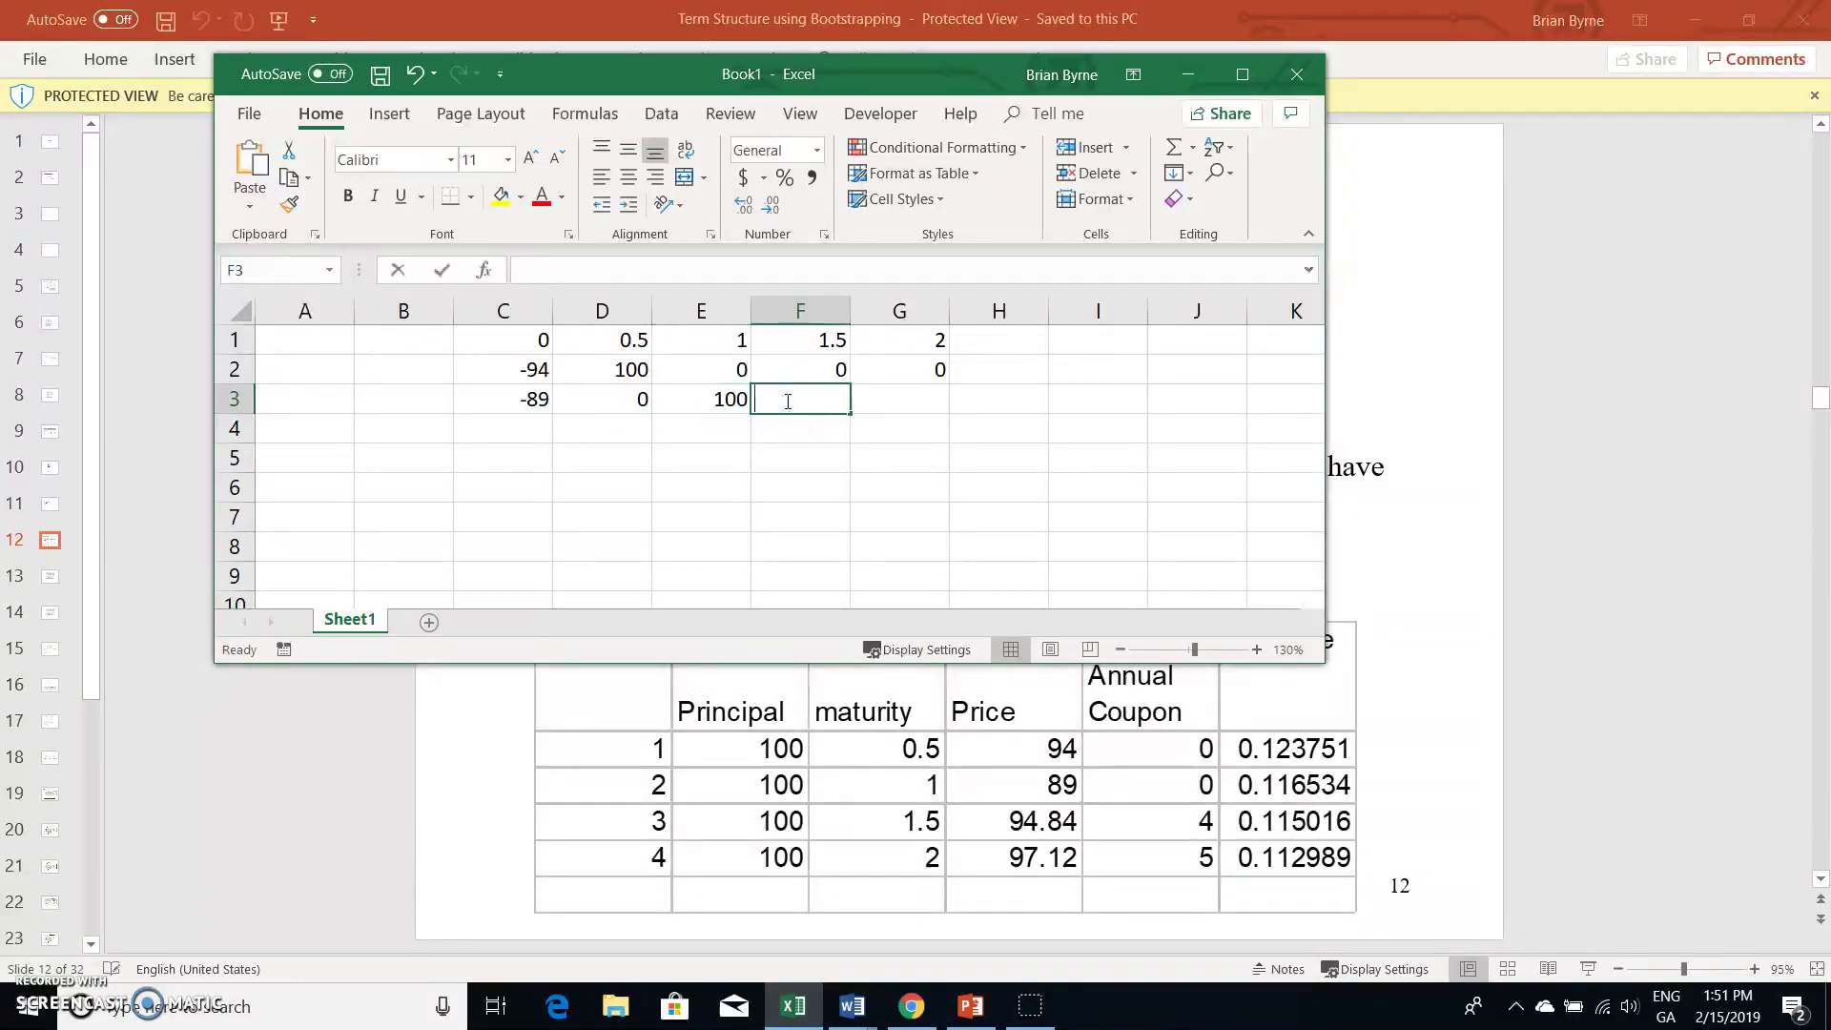
{"action": "type", "text": "0"}
{"action": "key", "text": "Tab"}
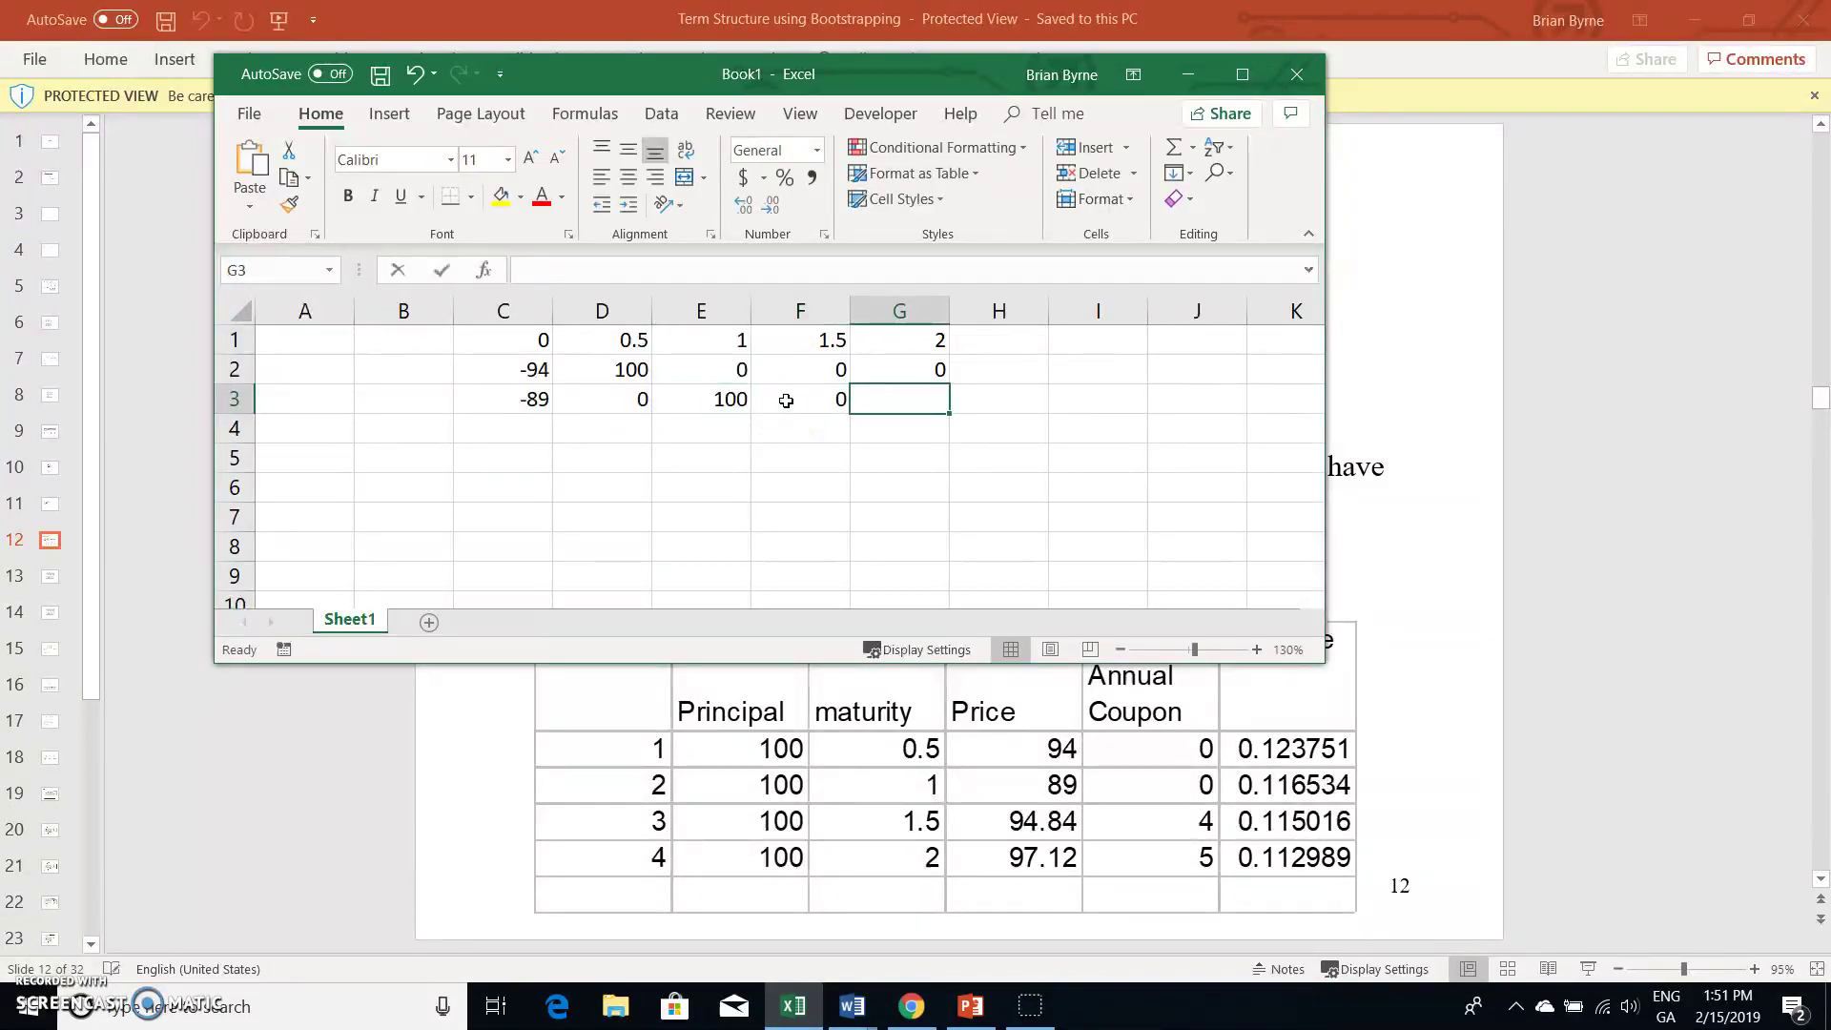
{"action": "type", "text": "0"}
{"action": "key", "text": "Return"}
Step: Enter the 1.5-year bond cash flows -94.84, 4, 4, 104, 0 in C4:G4
{"action": "key", "text": "Left"}
{"action": "key", "text": "Left"}
{"action": "key", "text": "Left"}
{"action": "key", "text": "Left"}
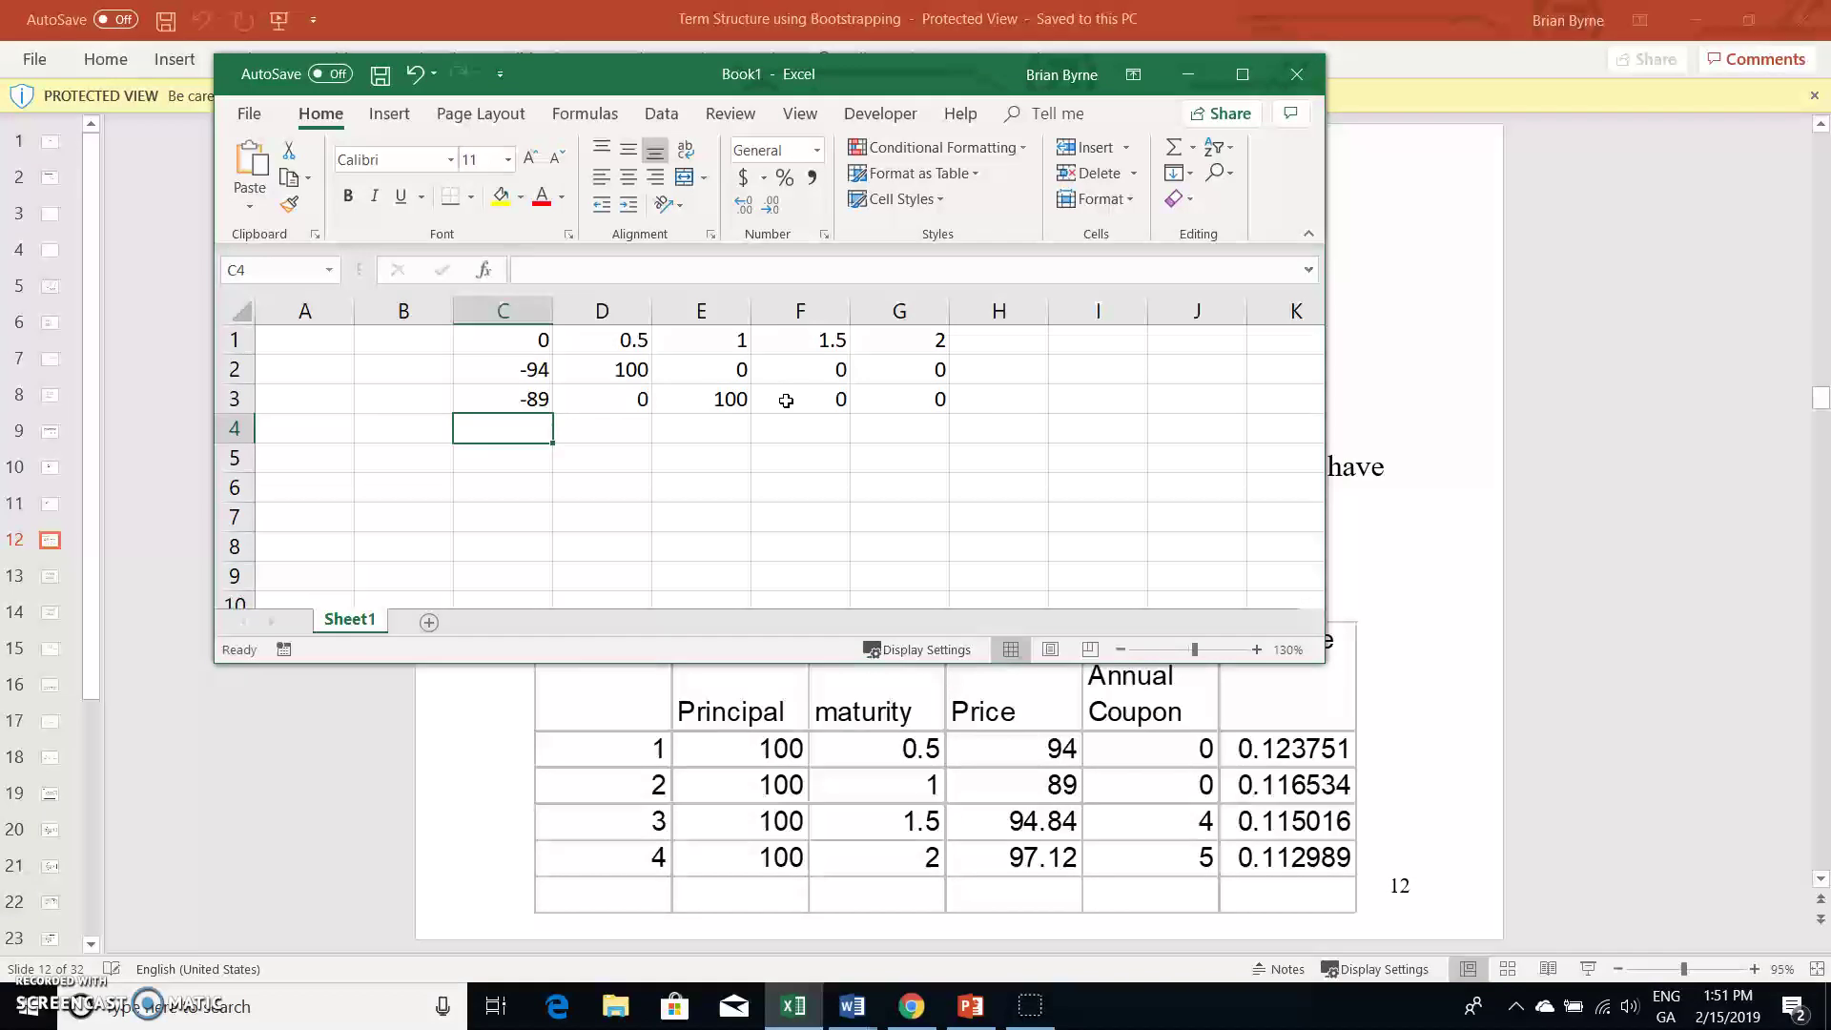
{"action": "type", "text": "9"}
{"action": "key", "text": "BackSpace"}
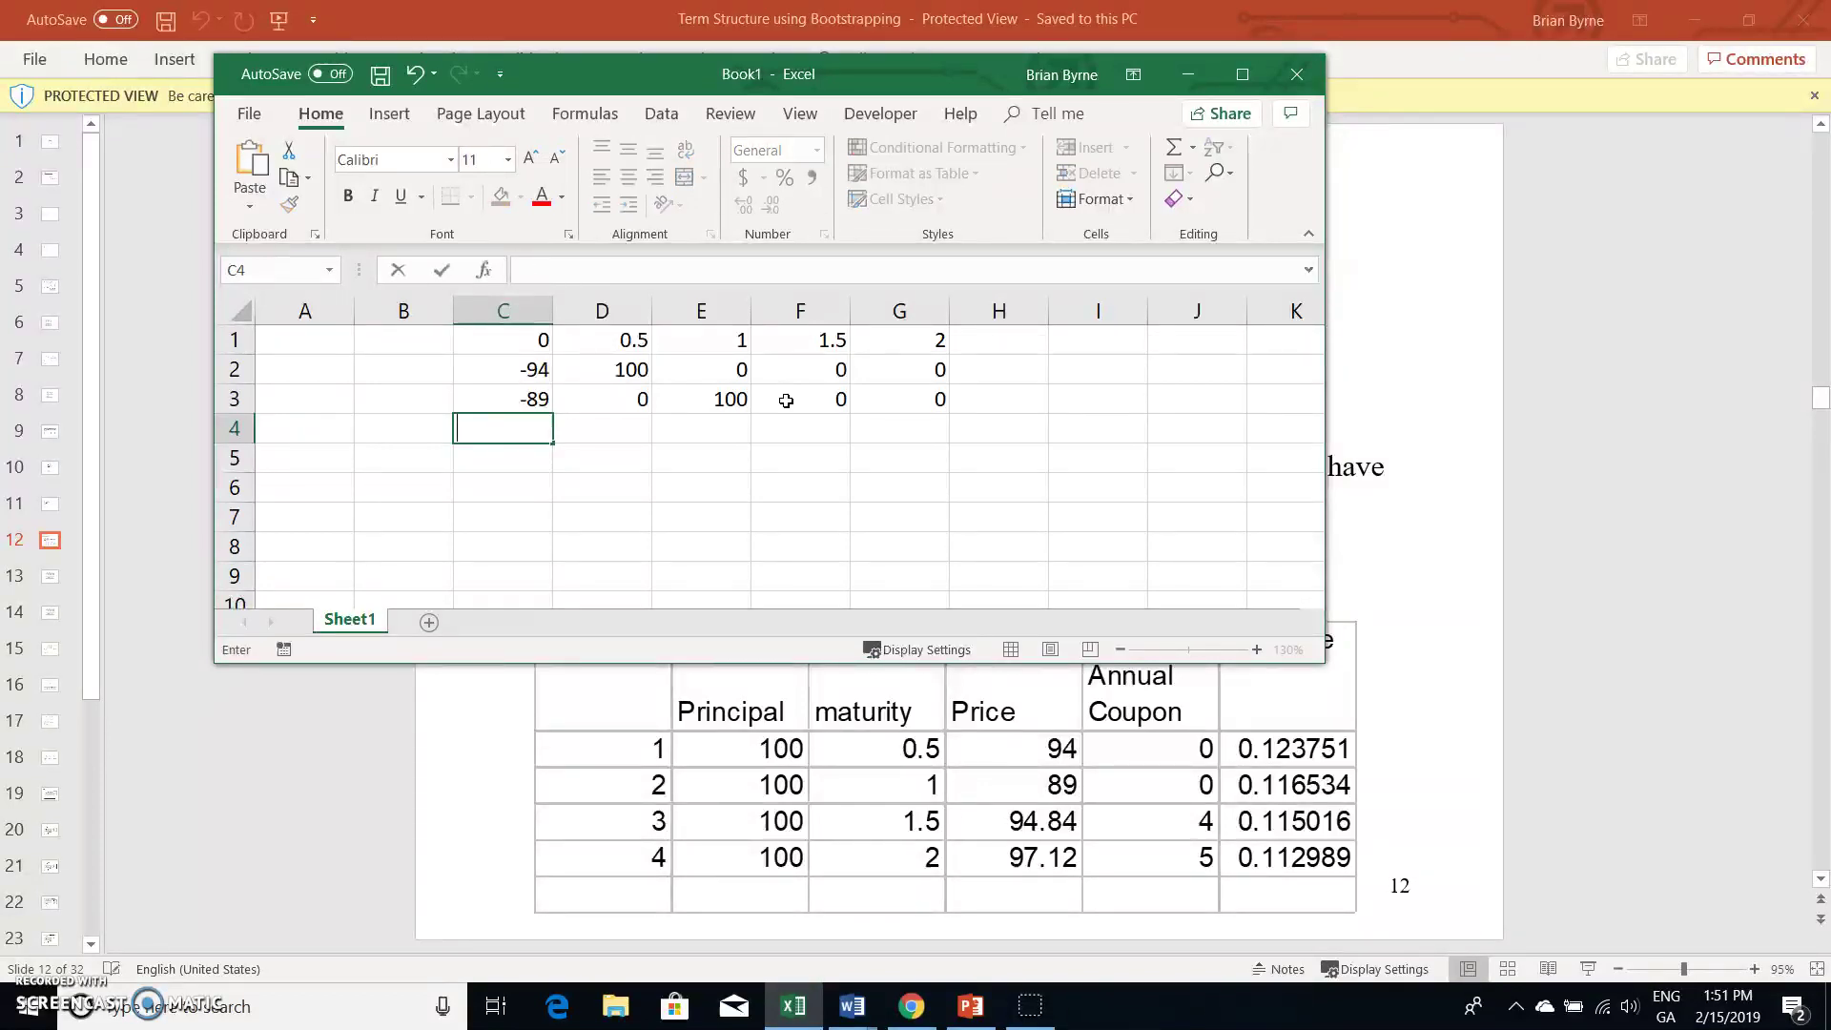
{"action": "type", "text": "-94"}
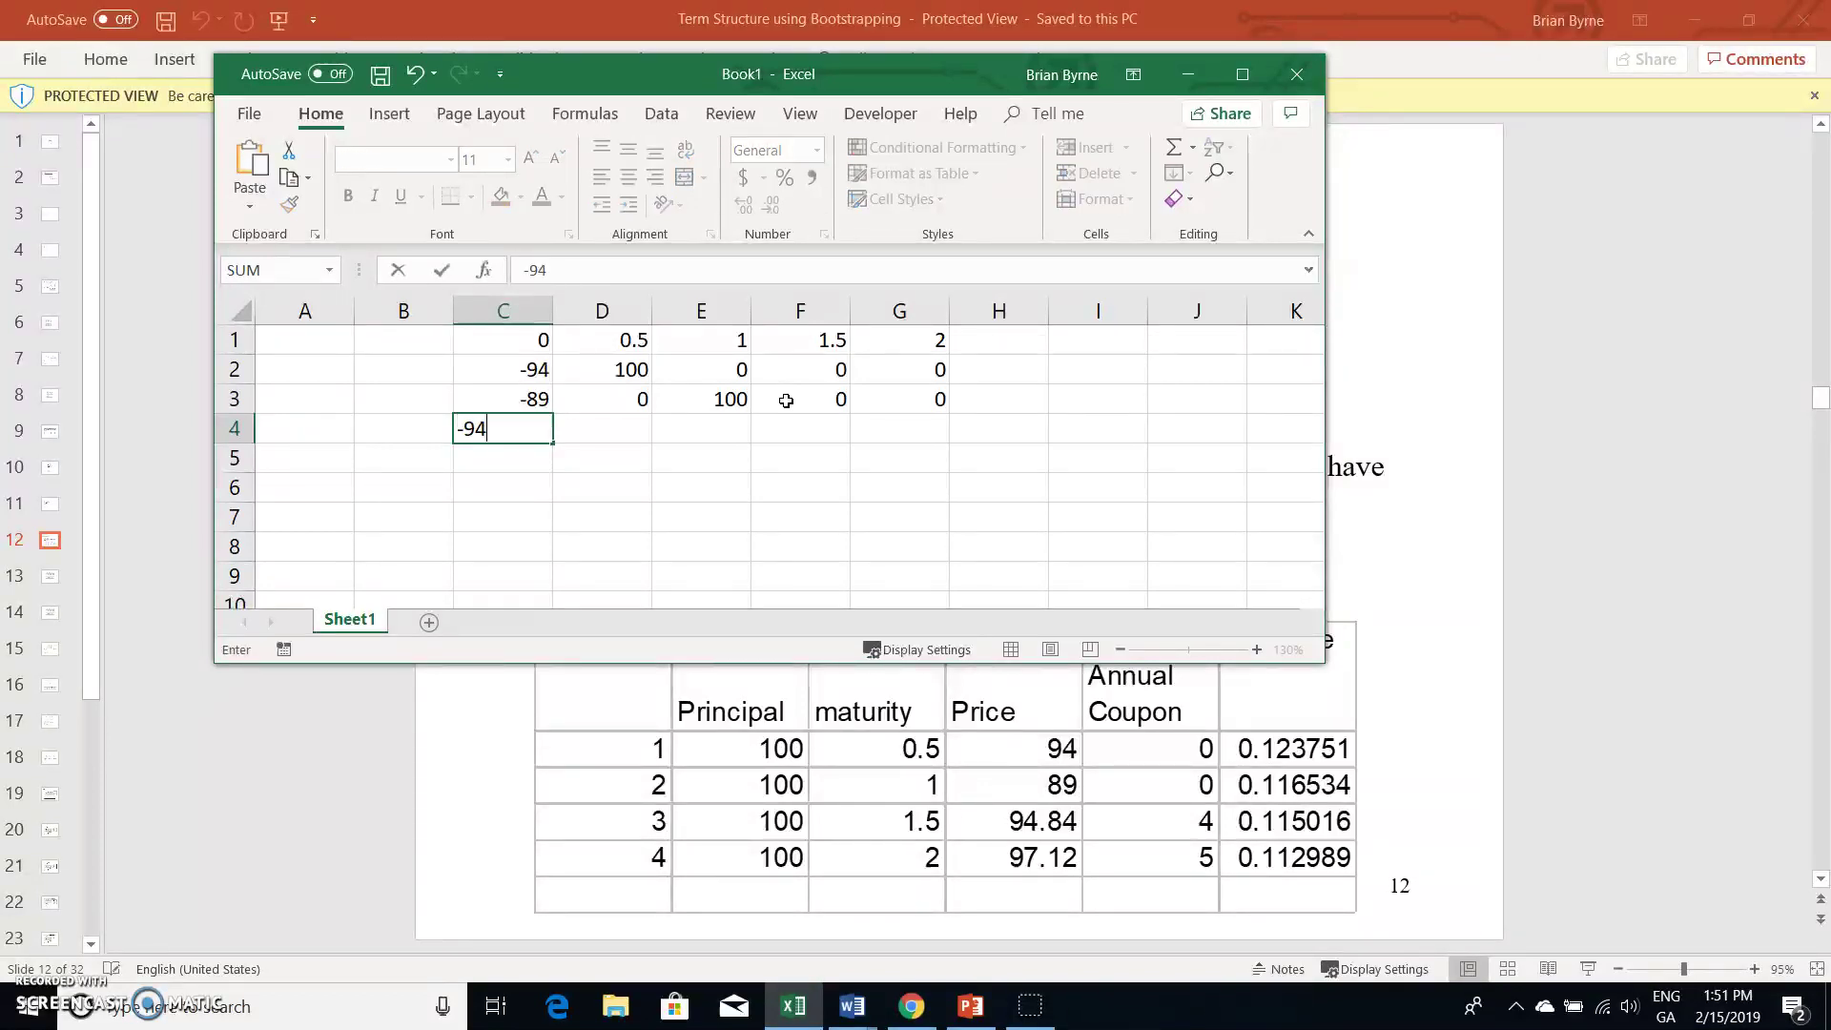
{"action": "type", "text": ".84"}
{"action": "key", "text": "Tab"}
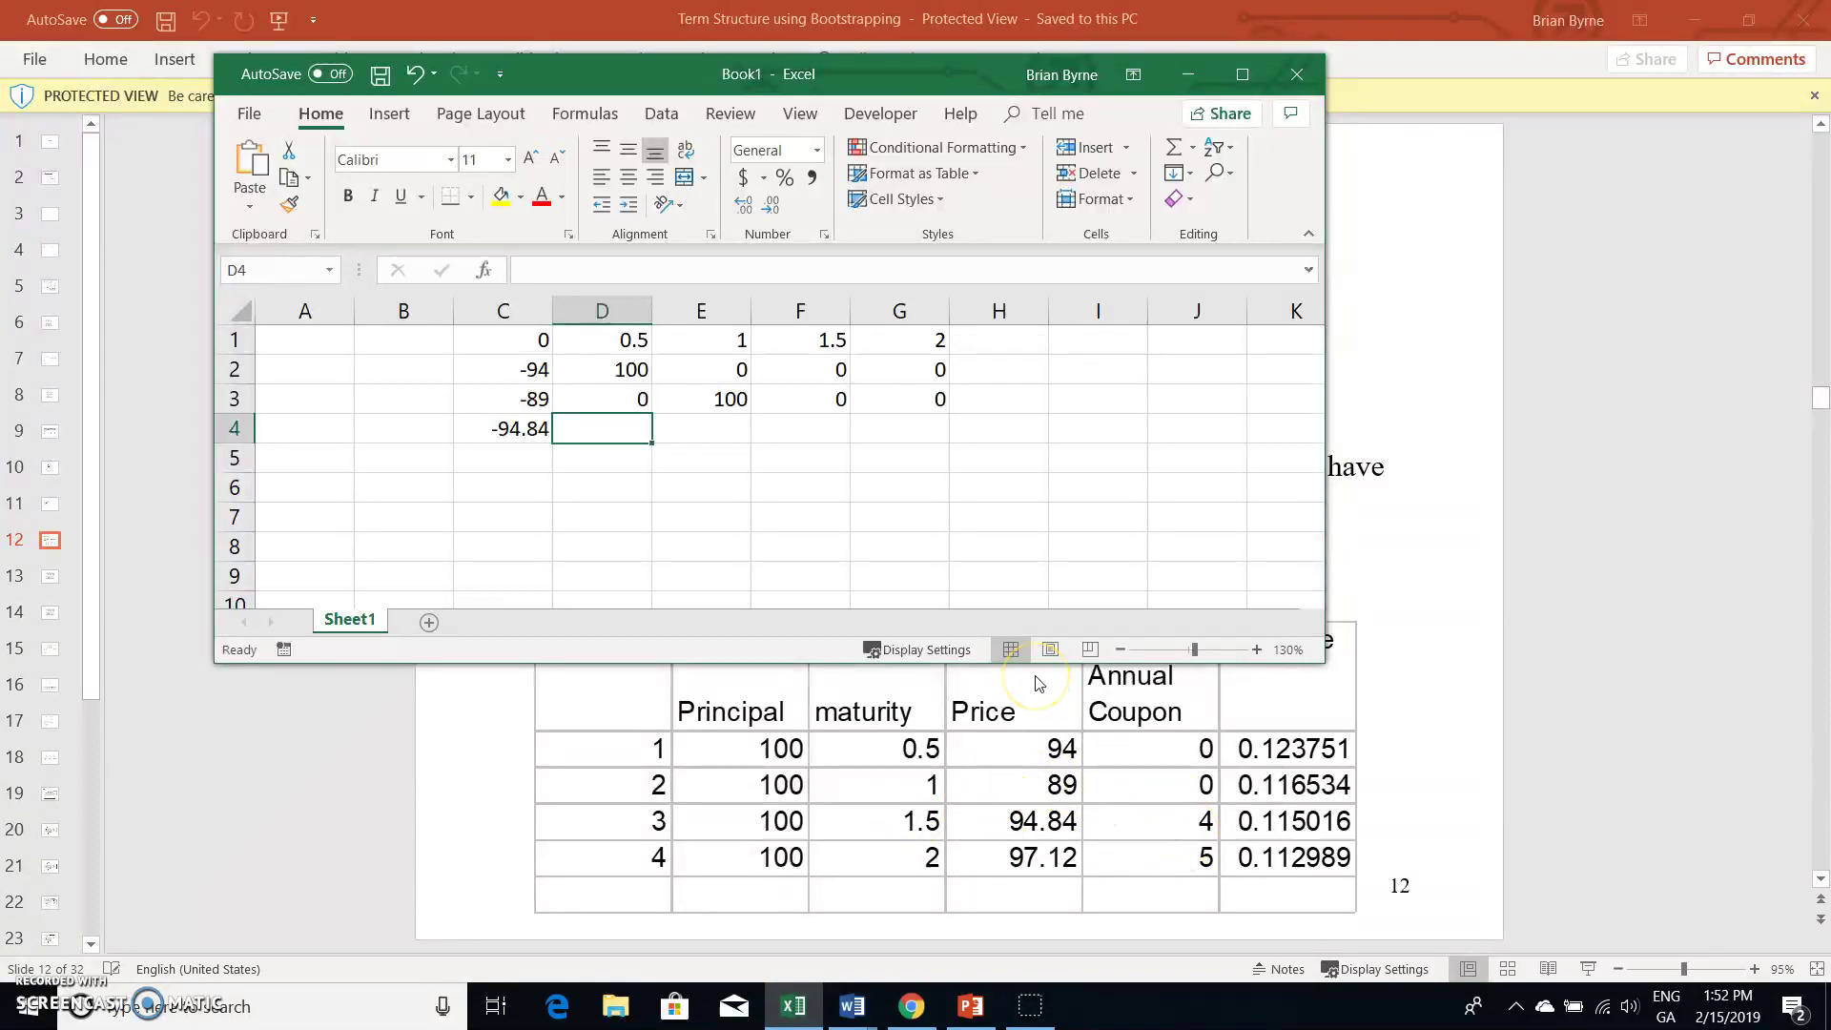
{"action": "type", "text": "4"}
{"action": "key", "text": "Tab"}
{"action": "type", "text": "4"}
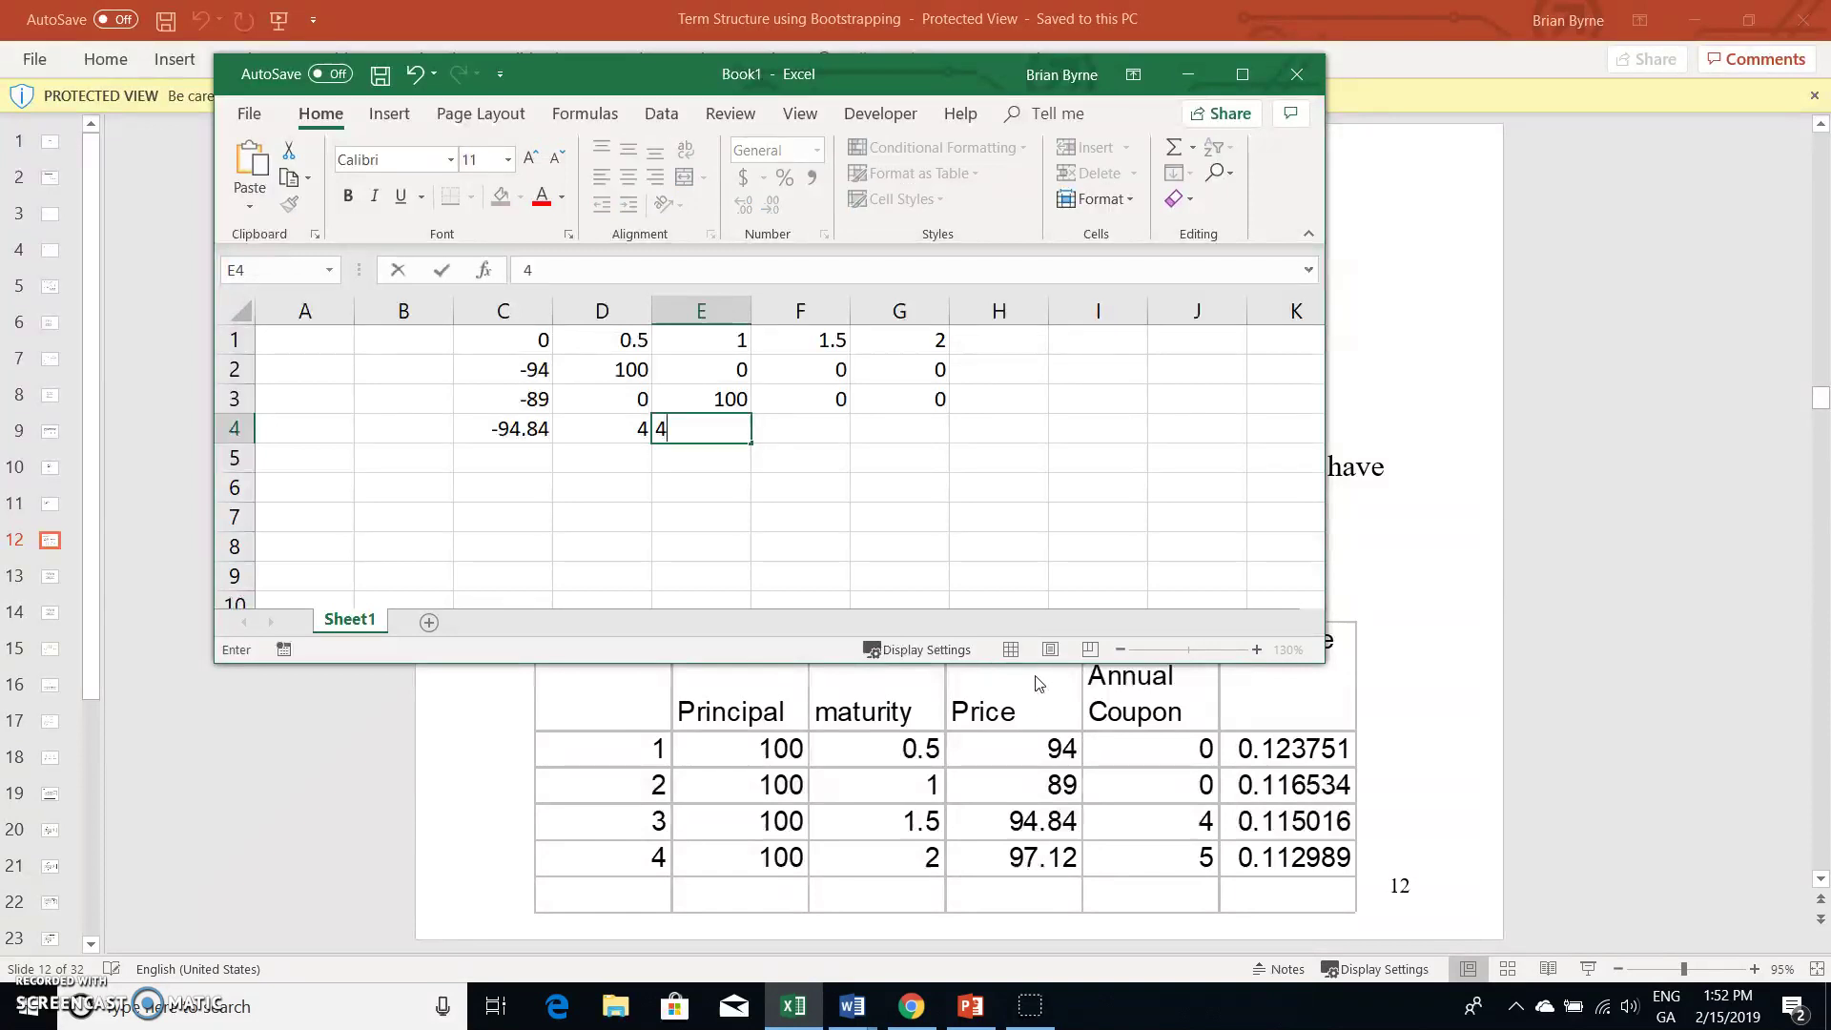
{"action": "key", "text": "Tab"}
{"action": "type", "text": "10"}
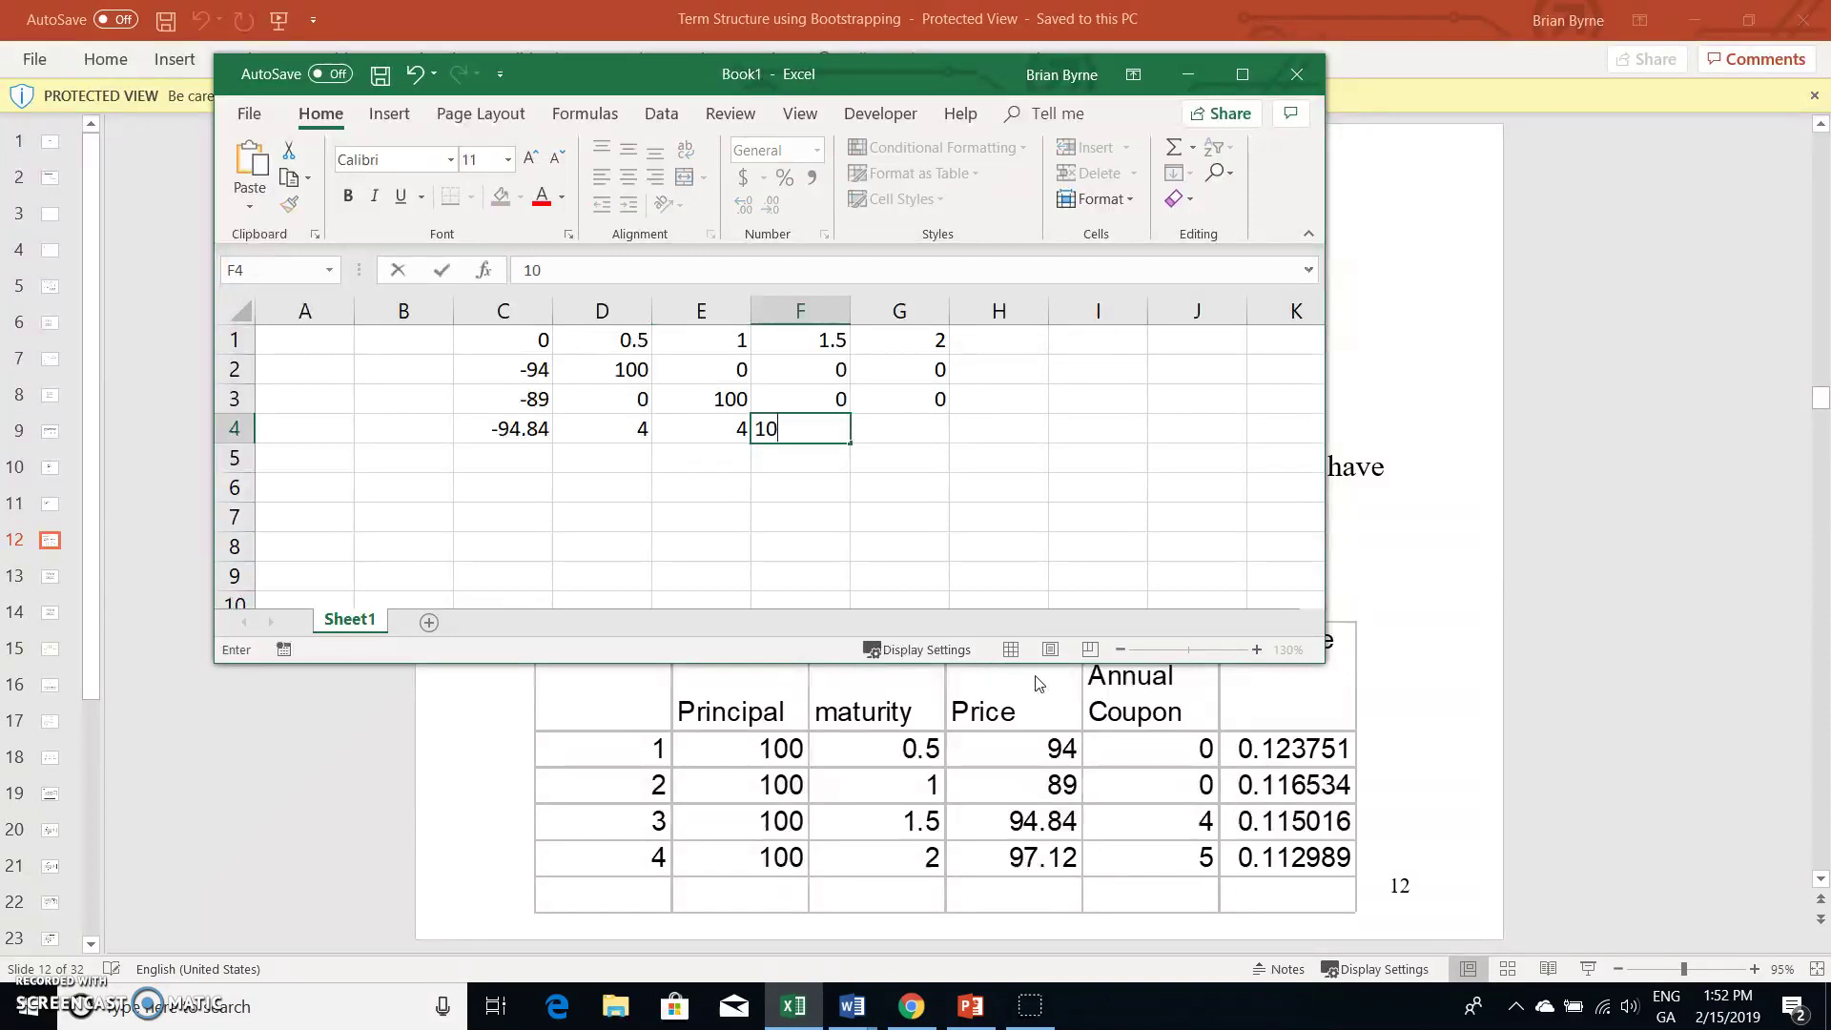
{"action": "type", "text": "4"}
{"action": "key", "text": "Tab"}
{"action": "type", "text": "0"}
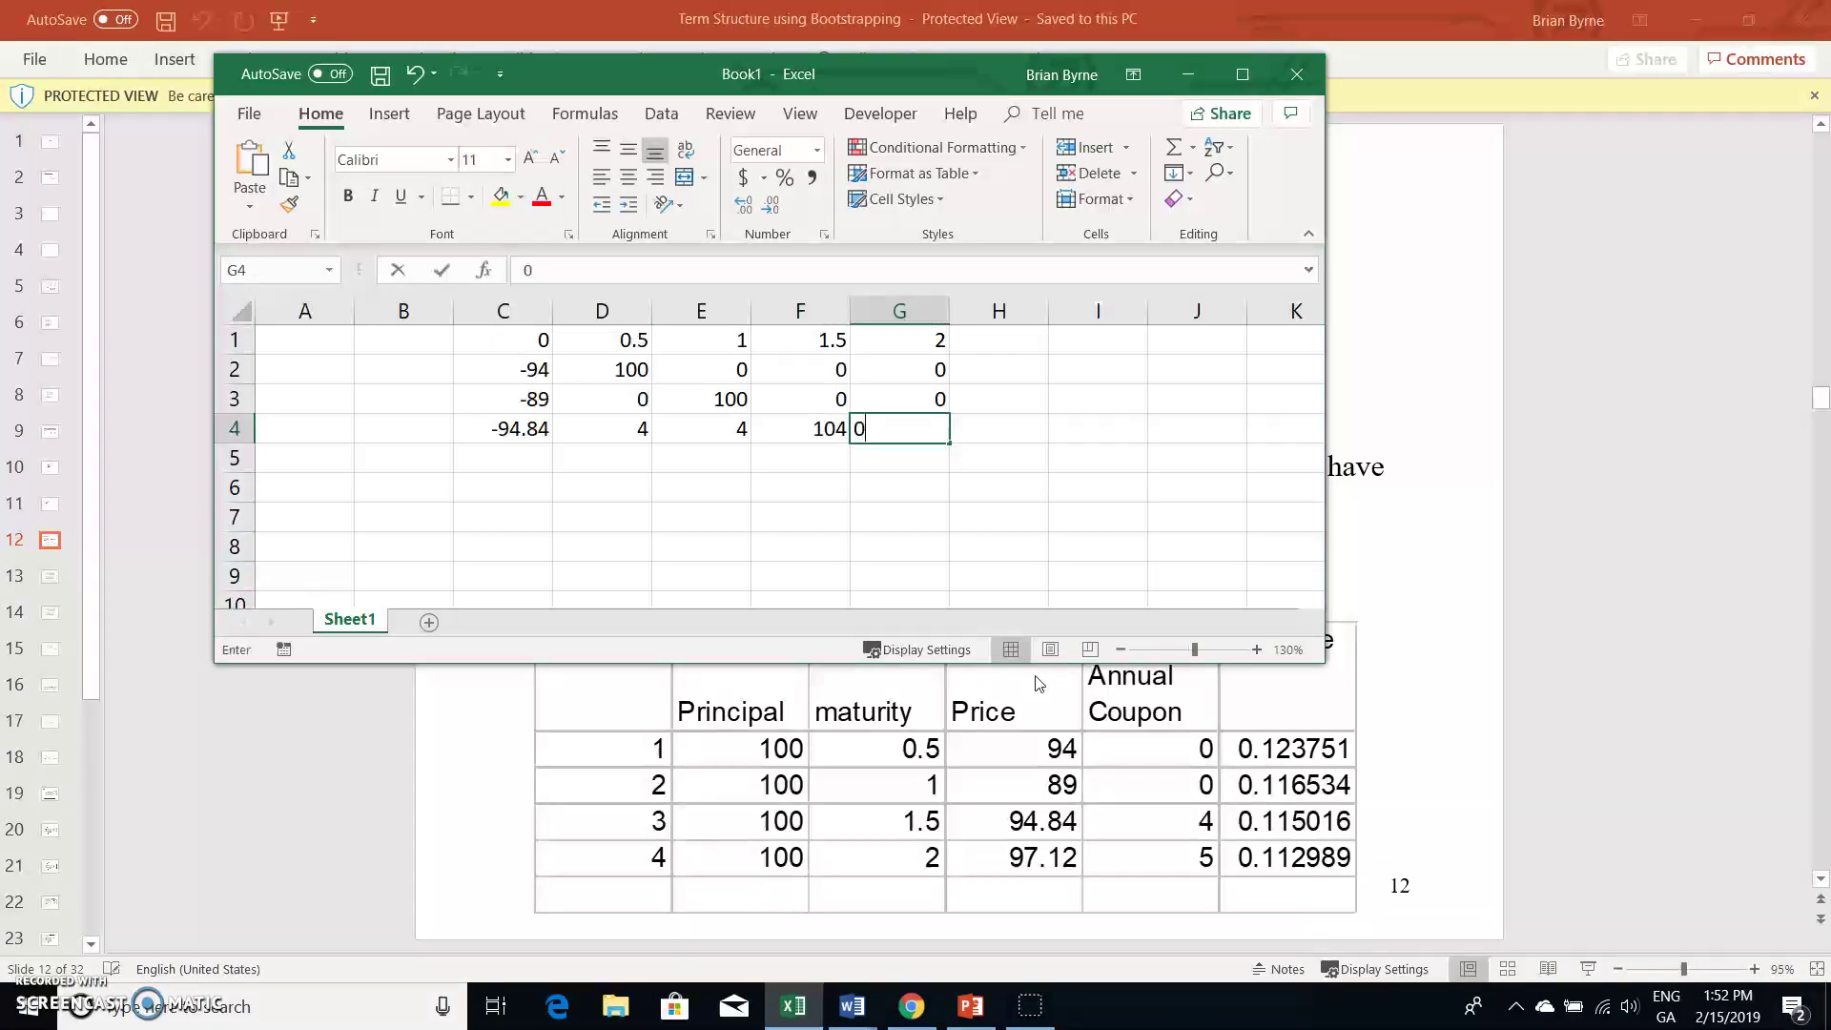
{"action": "key", "text": "Return"}
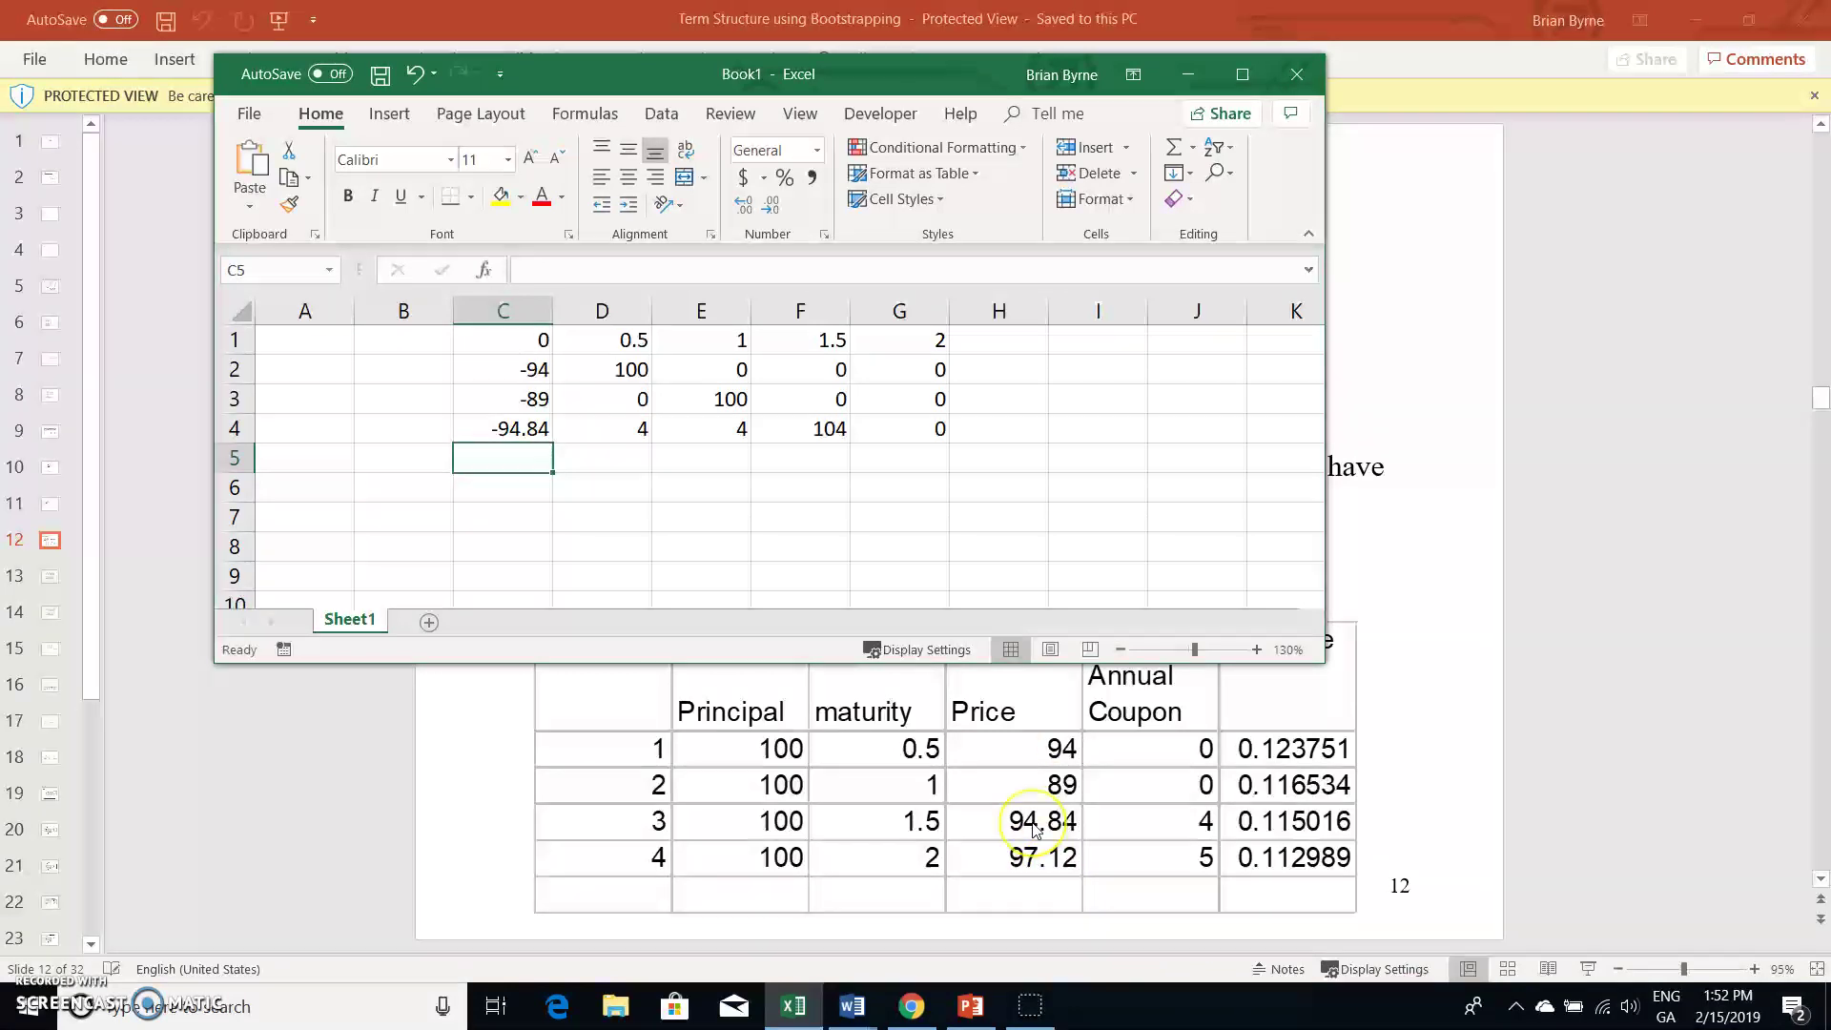
Step: Type -97.12, 5, 5, 5, 105 into C5:G5 to finish the cash-flow matrix
{"action": "type", "text": "-97"}
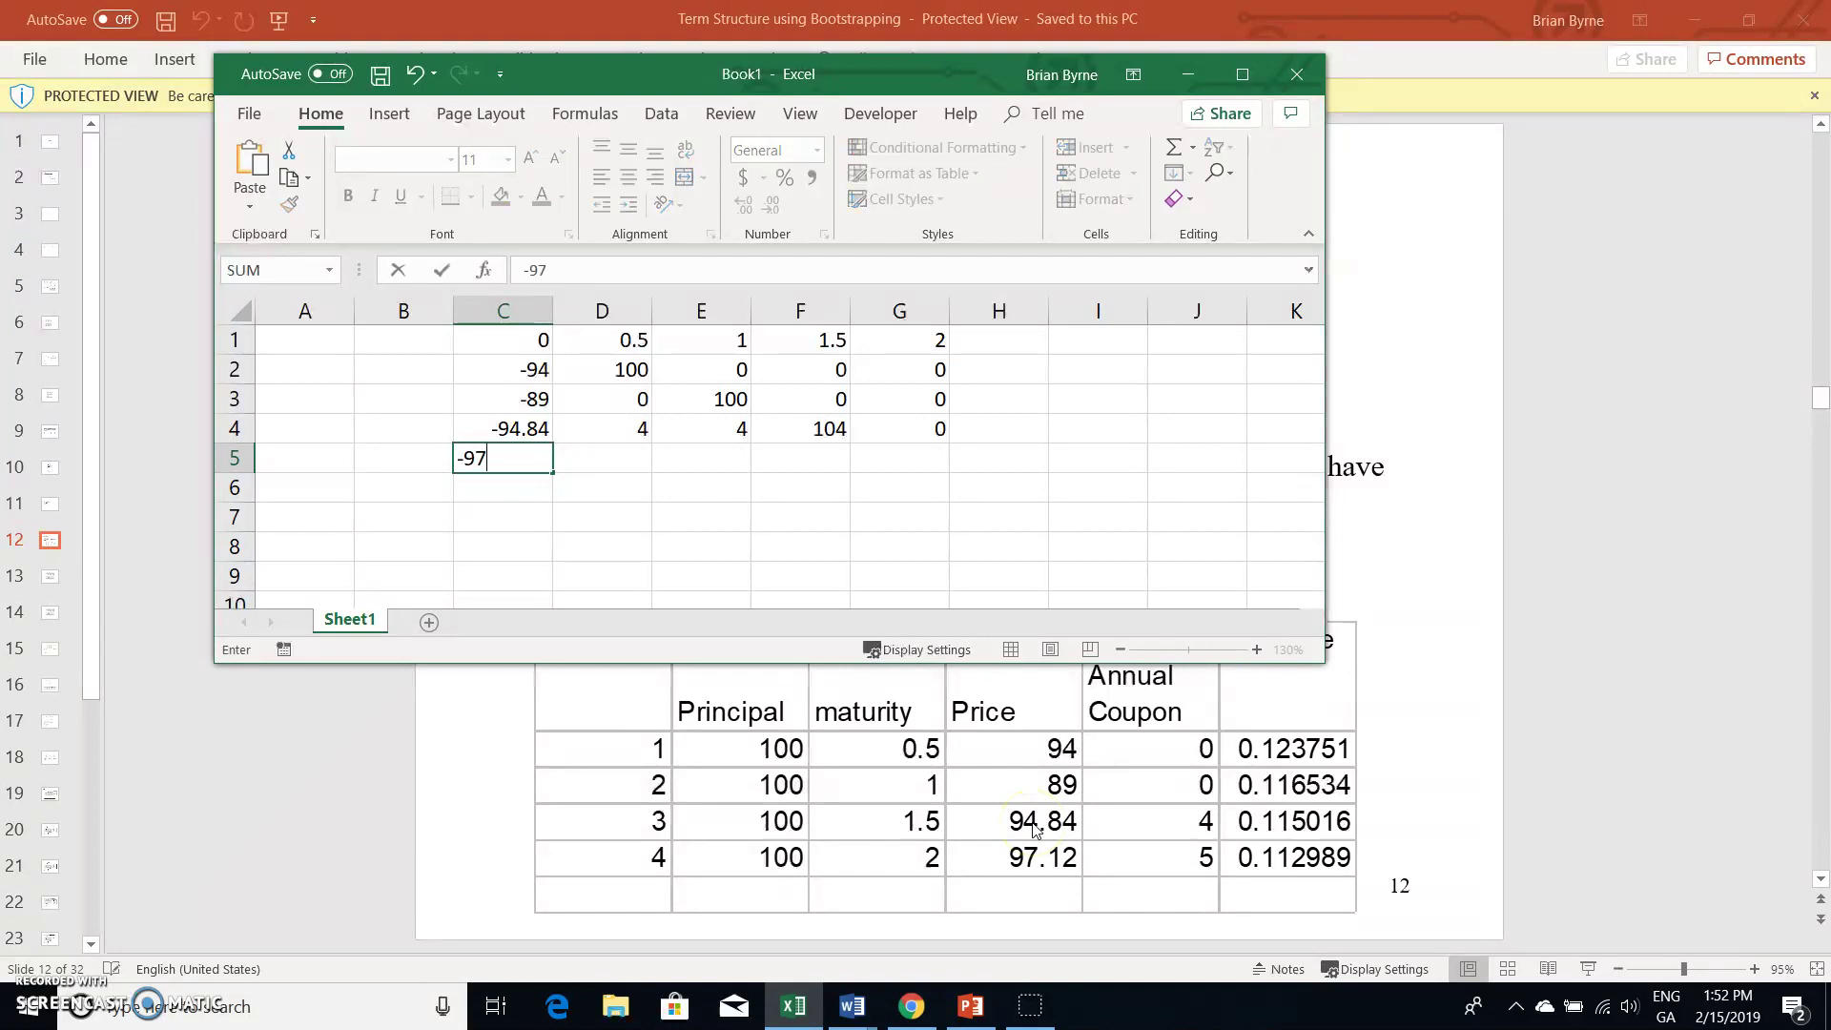
{"action": "type", "text": ".12"}
{"action": "type", "text": "0"}
{"action": "type", "text": "5"}
{"action": "key", "text": "Tab"}
{"action": "type", "text": "5"}
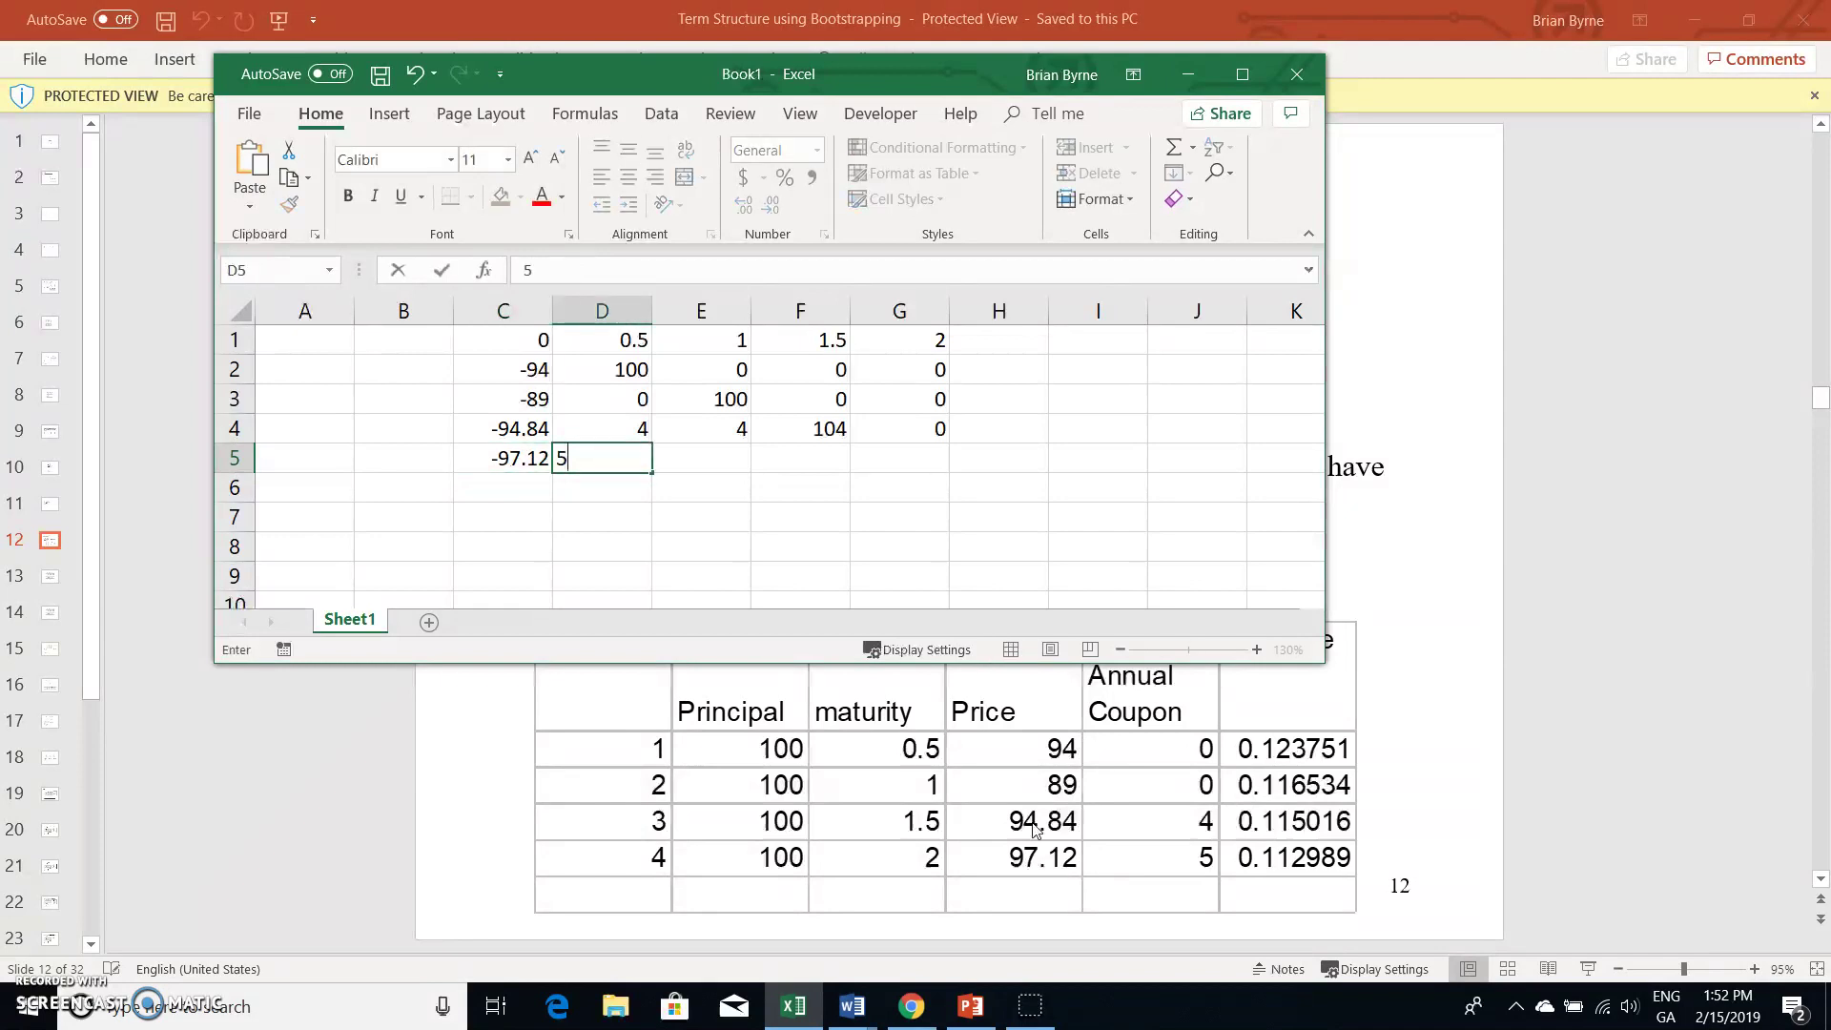
{"action": "key", "text": "Tab"}
{"action": "type", "text": "5"}
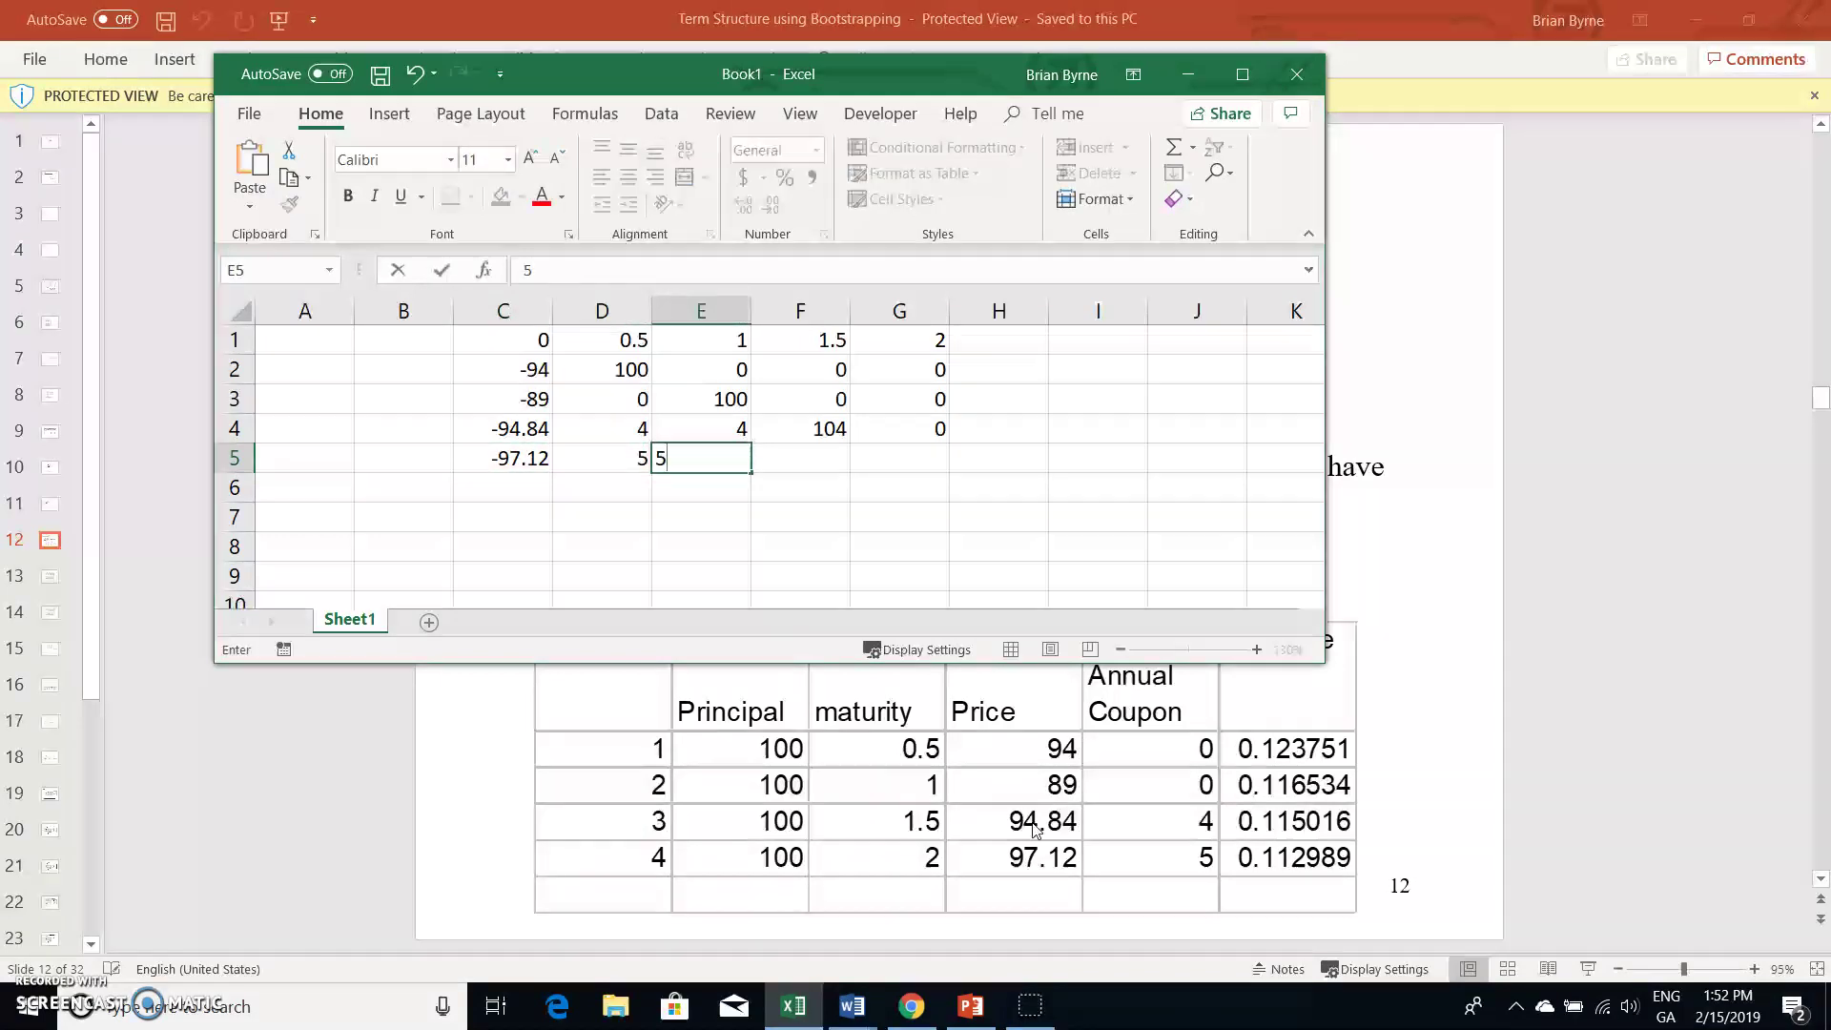
{"action": "key", "text": "Tab"}
{"action": "type", "text": "5"}
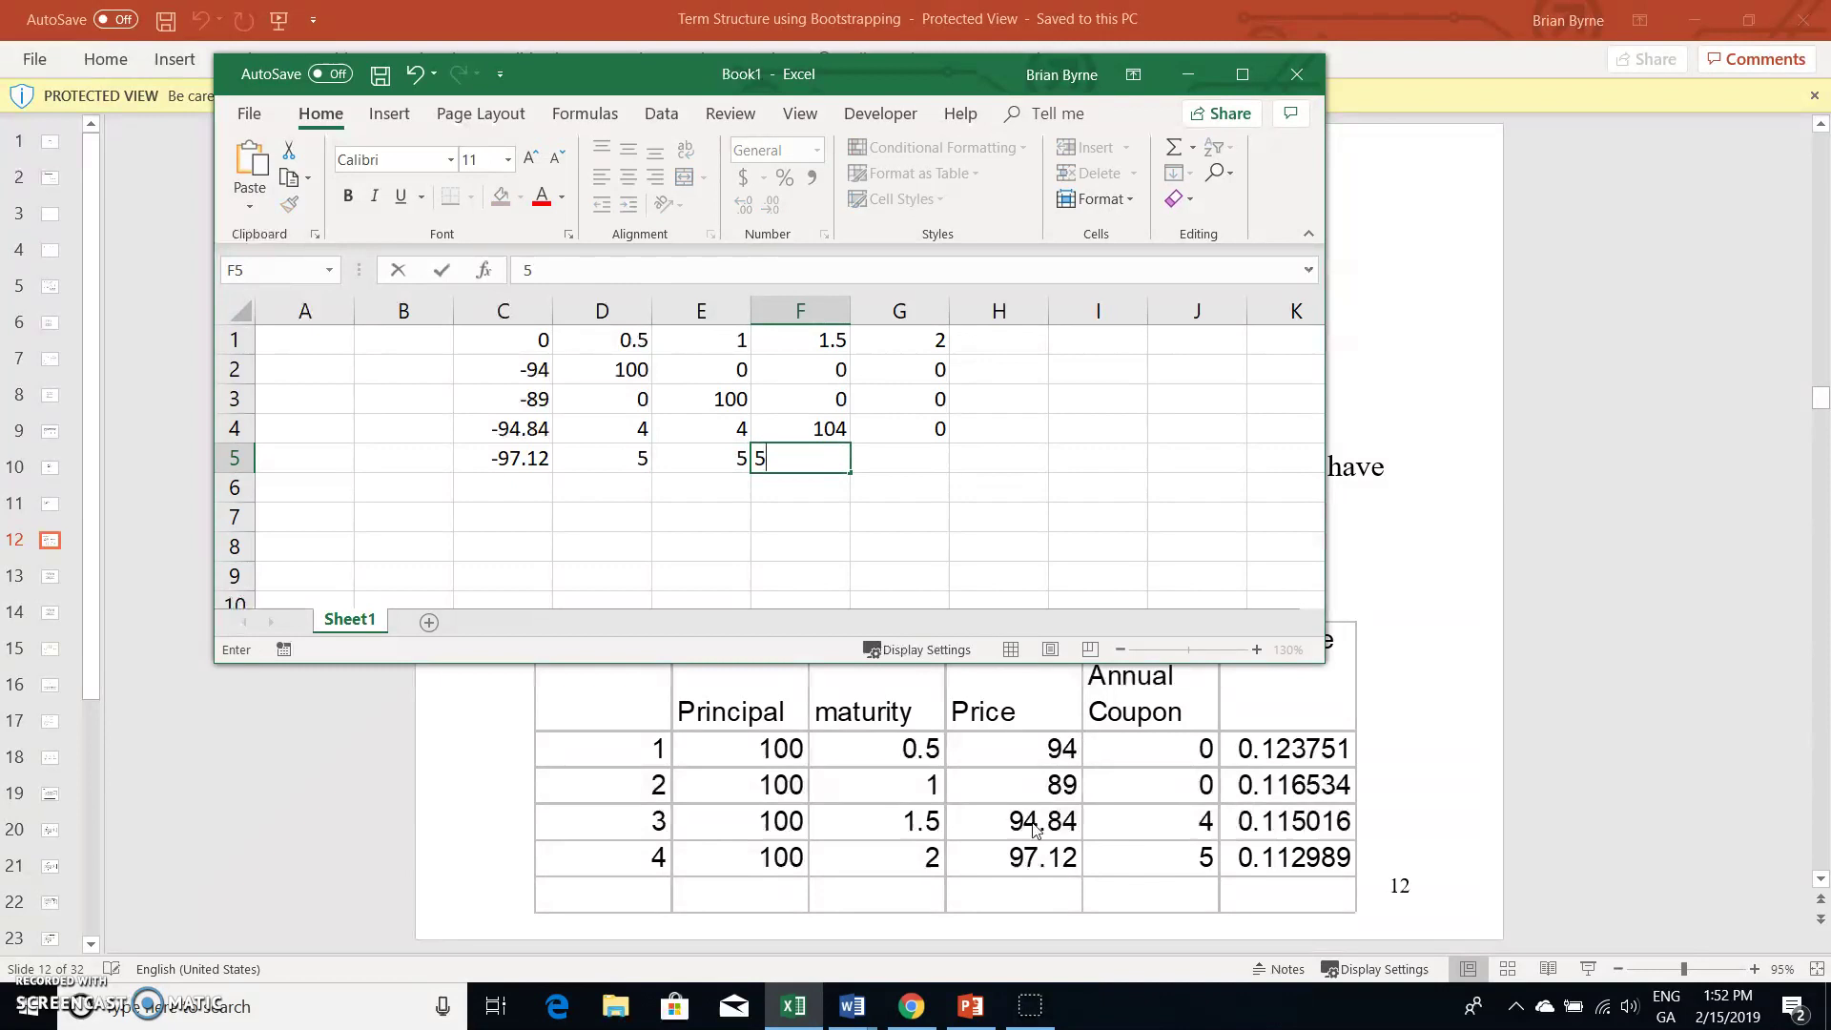
{"action": "key", "text": "Tab"}
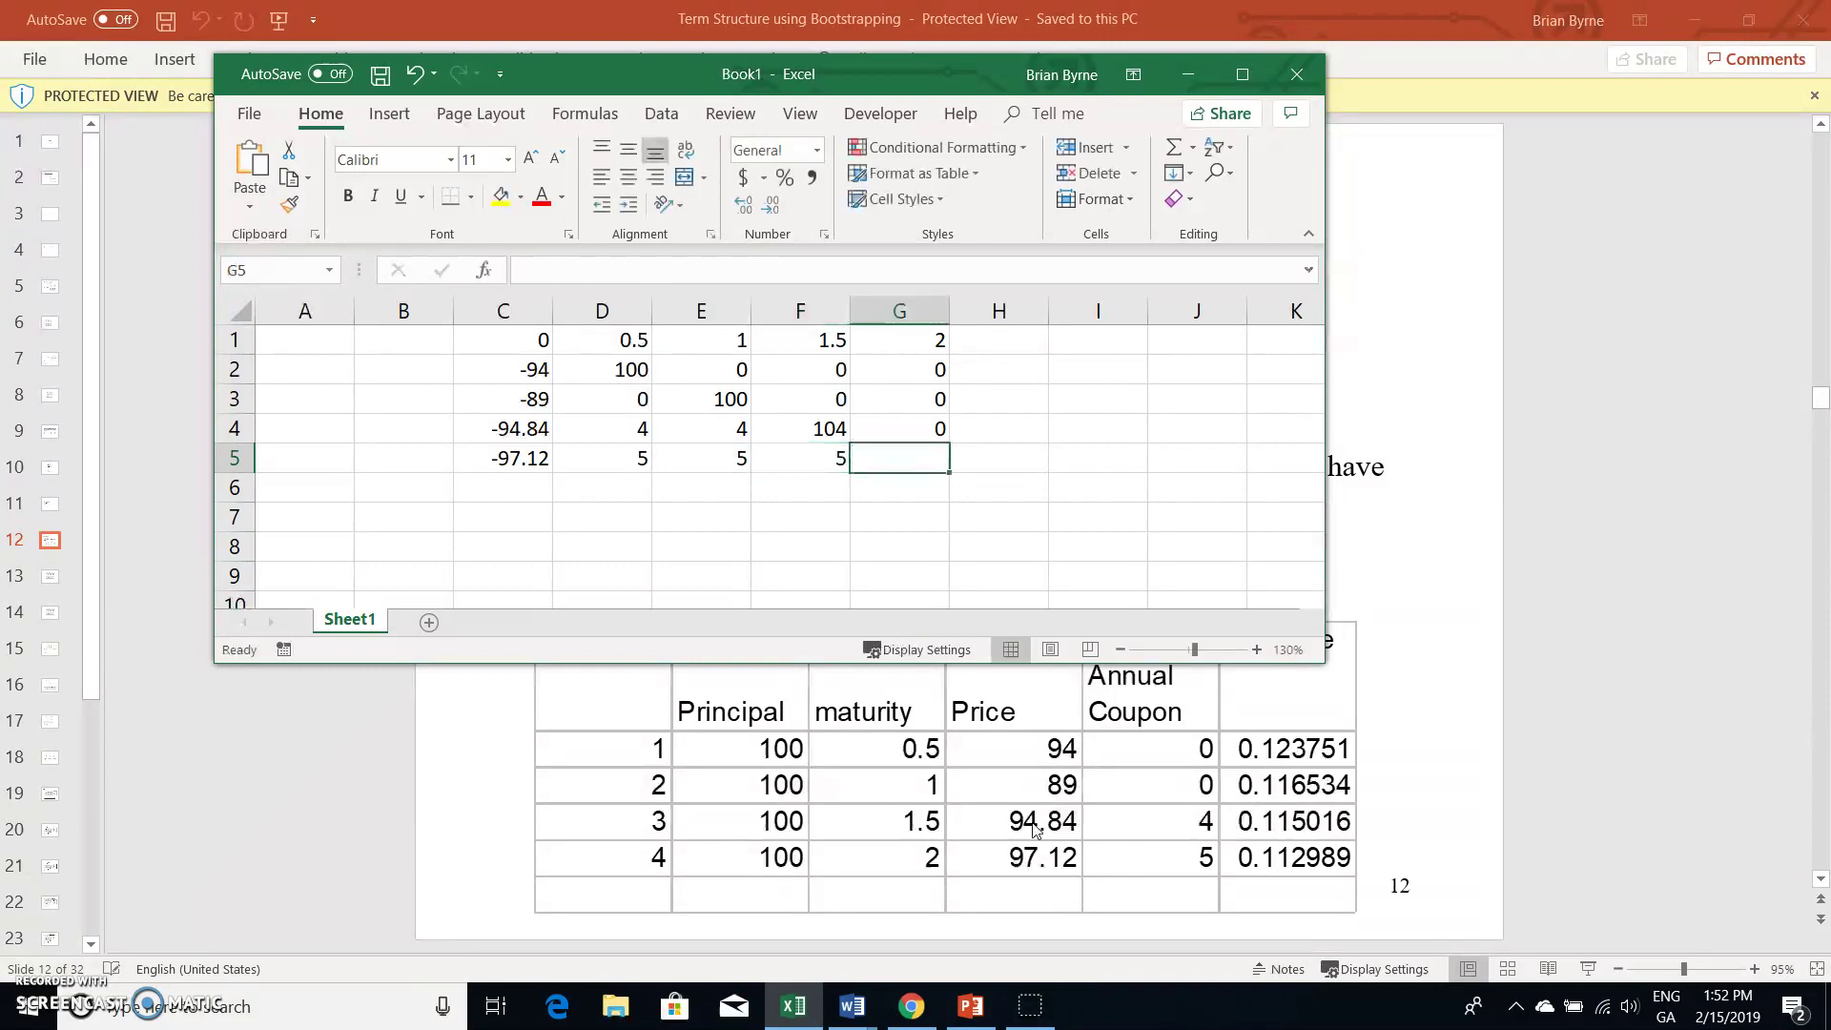
{"action": "type", "text": "105"}
{"action": "key", "text": "Return"}
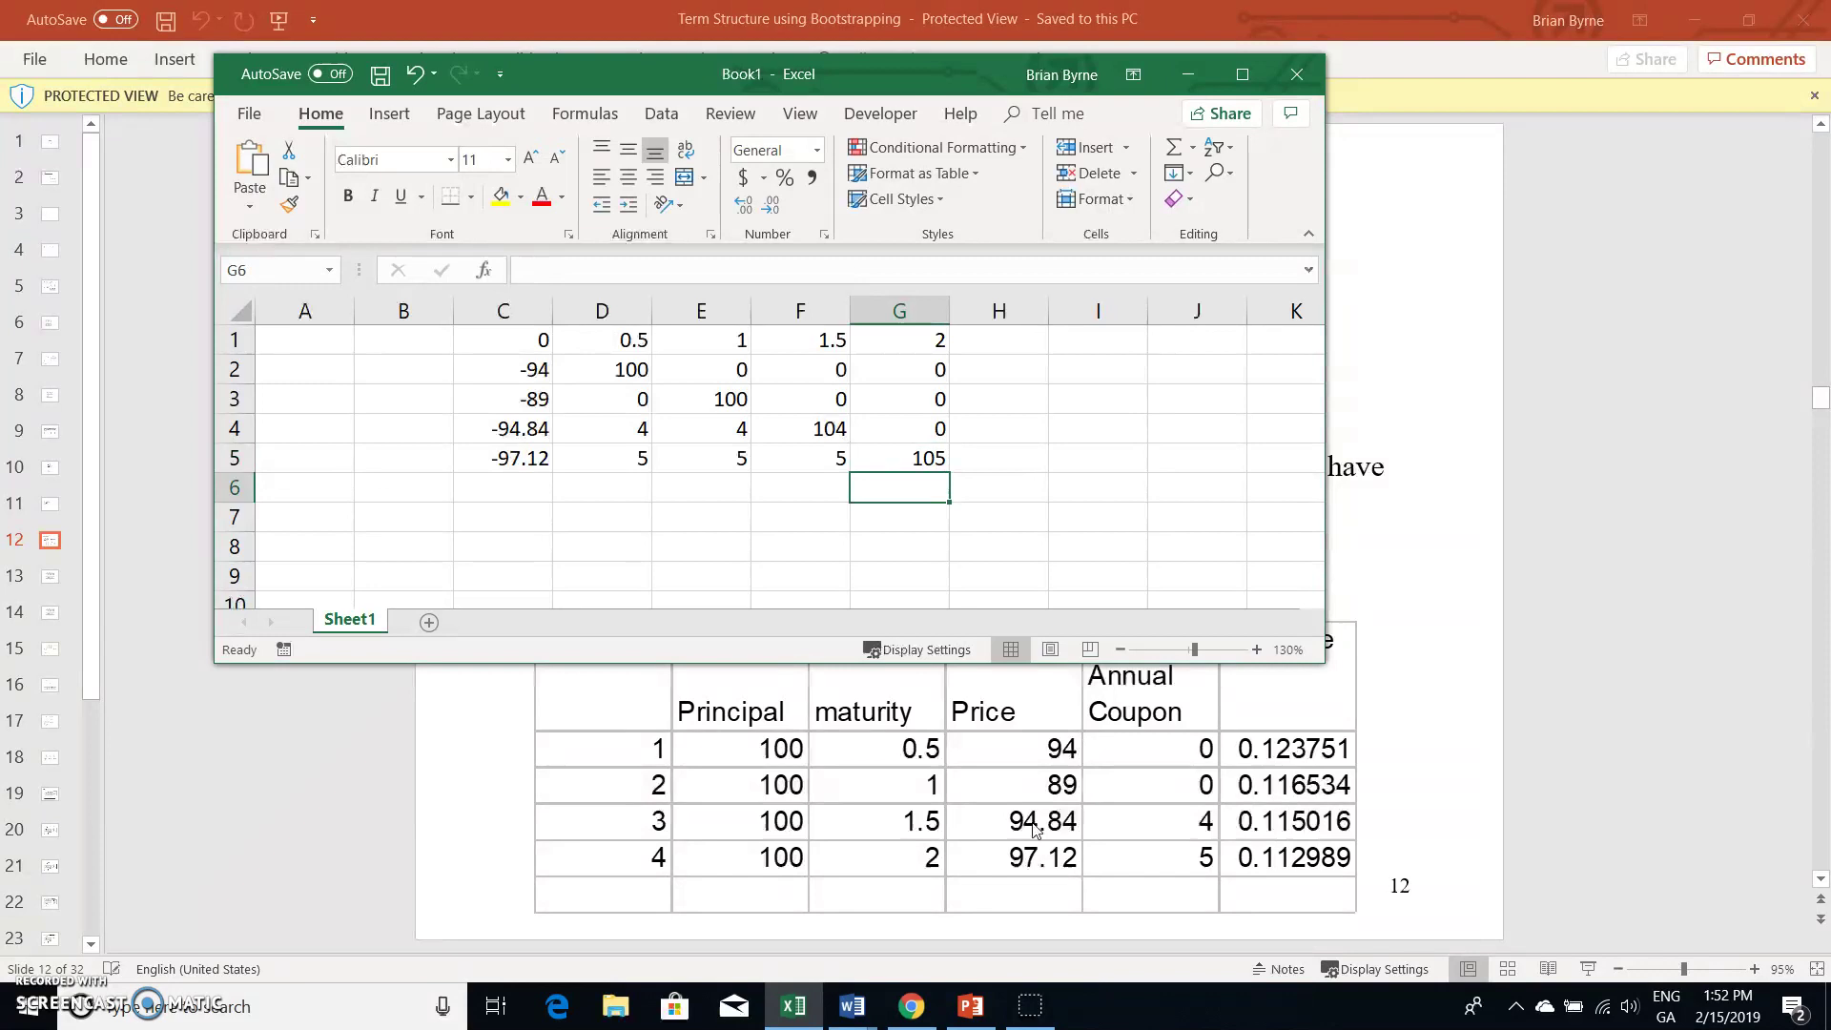
{"action": "key", "text": "Return"}
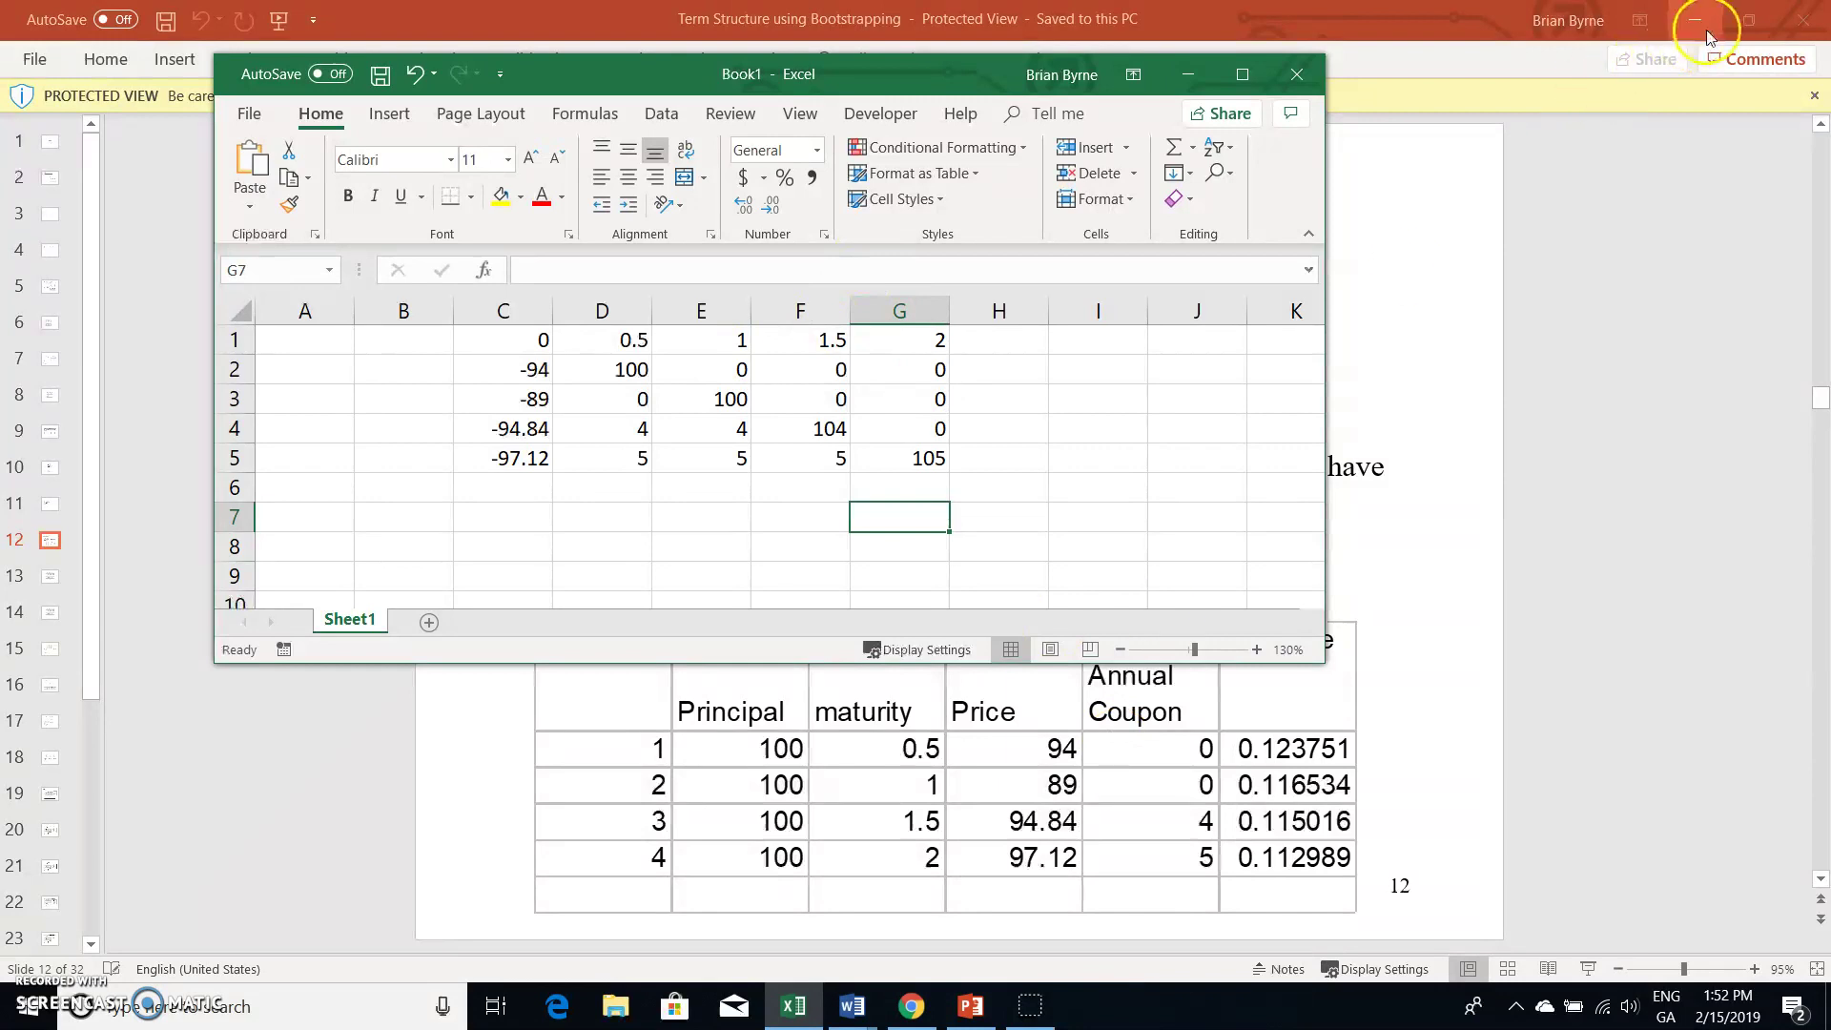
Step: Place the PowerPoint window beside the spreadsheet and scroll to slide 12's 2-year bond calculation
{"action": "left_click", "coordinate": [1752, 32]}
{"action": "left_click", "coordinate": [1752, 32]}
{"action": "left_click_drag", "start_coordinate": [1137, 107], "coordinate": [1417, 106]}
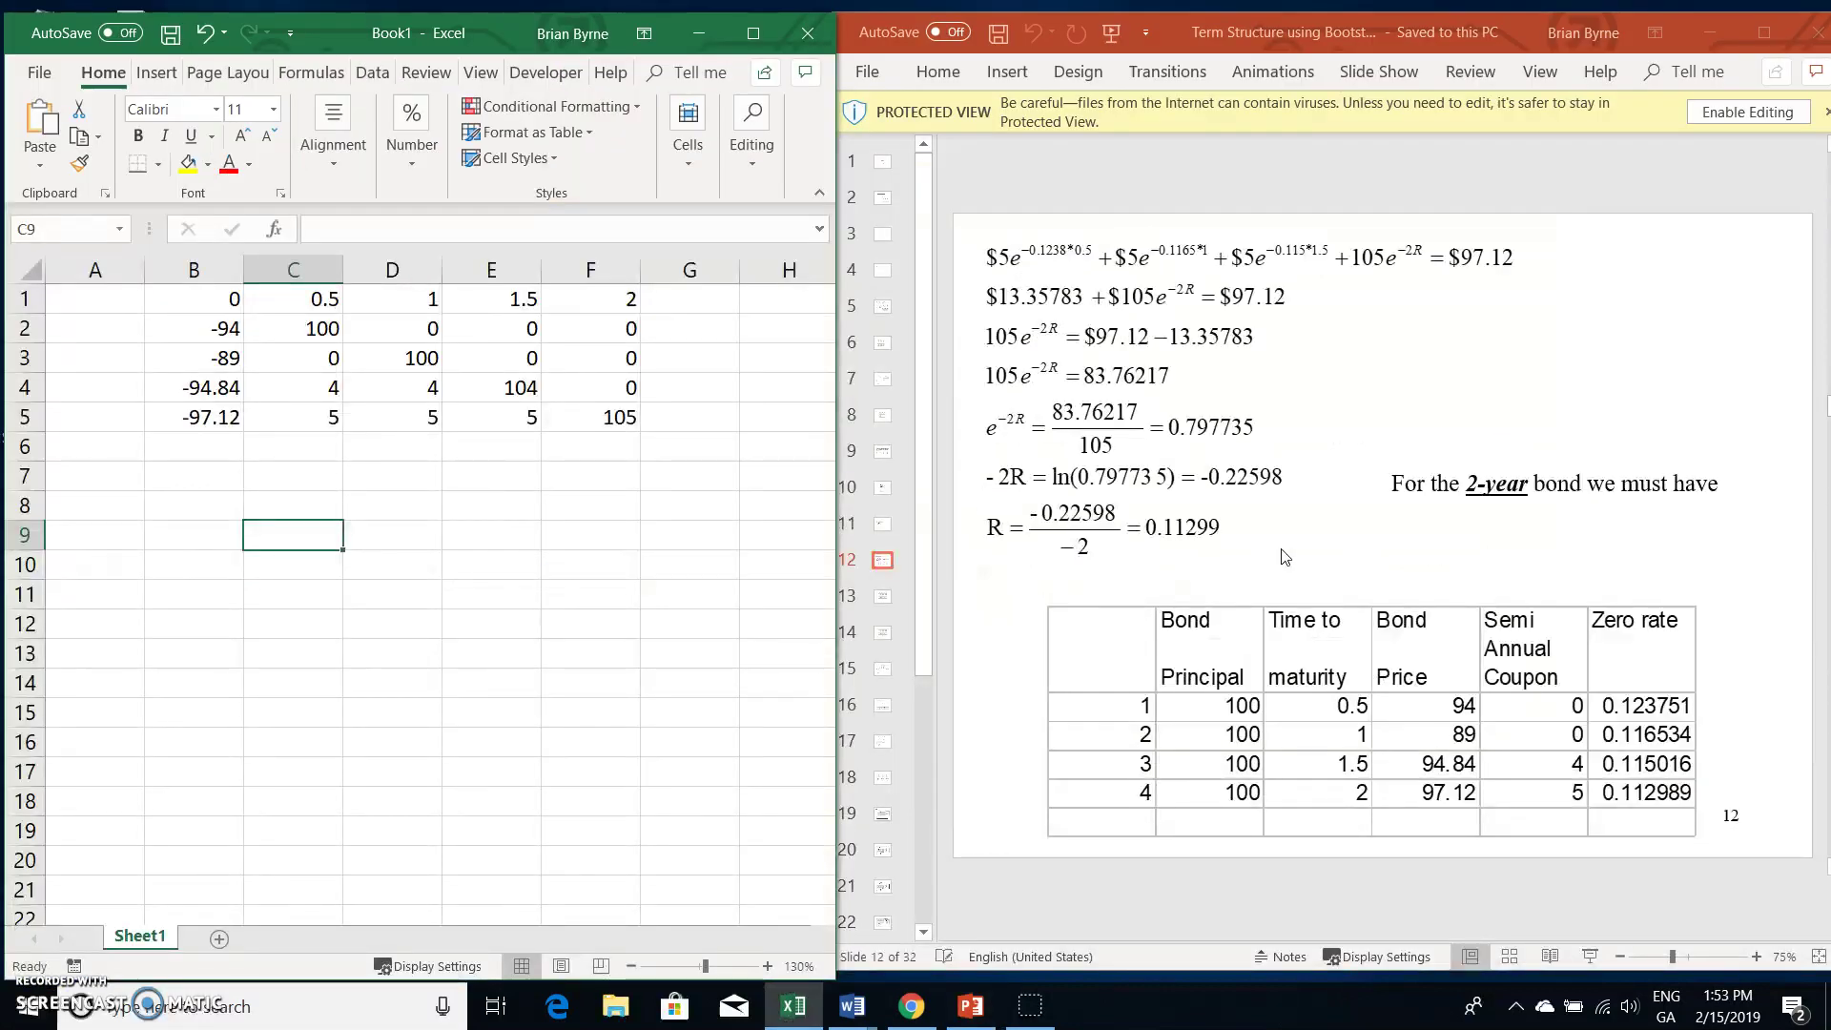
{"action": "scroll", "coordinate": [1281, 550], "scroll_direction": "up", "scroll_amount": 1}
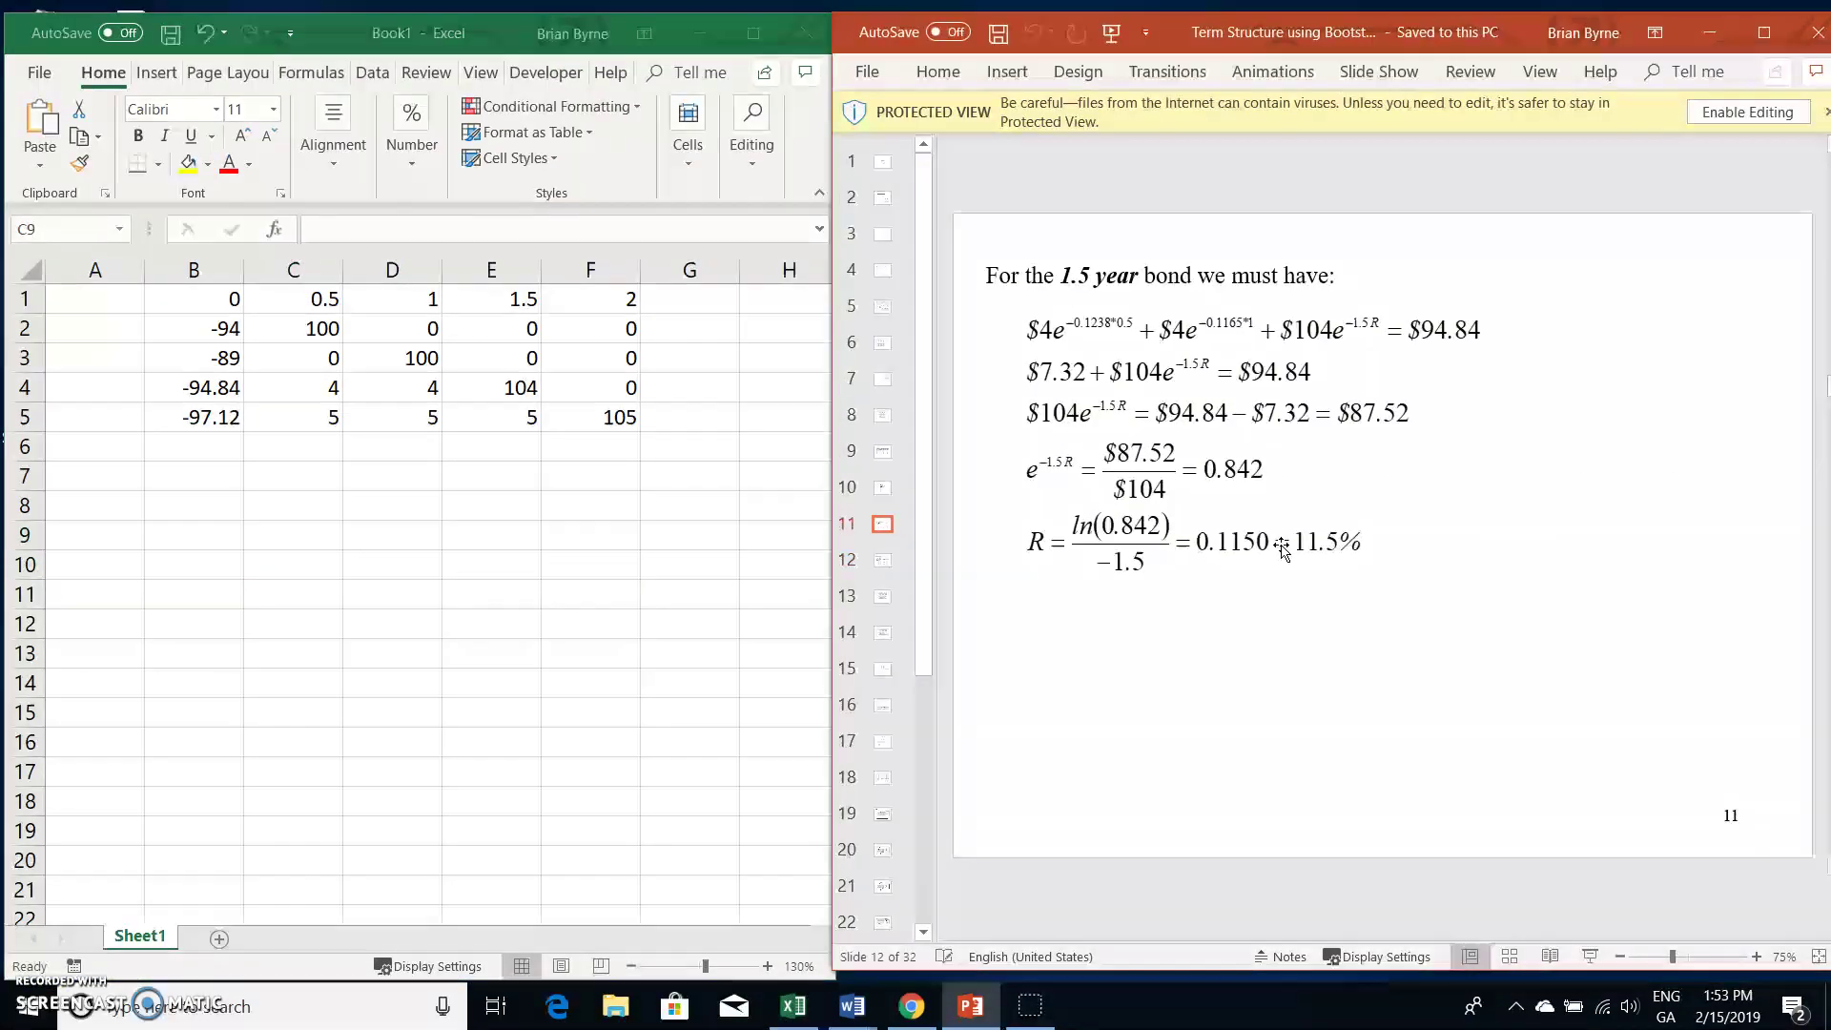
{"action": "scroll", "coordinate": [1281, 550], "scroll_direction": "up", "scroll_amount": 1}
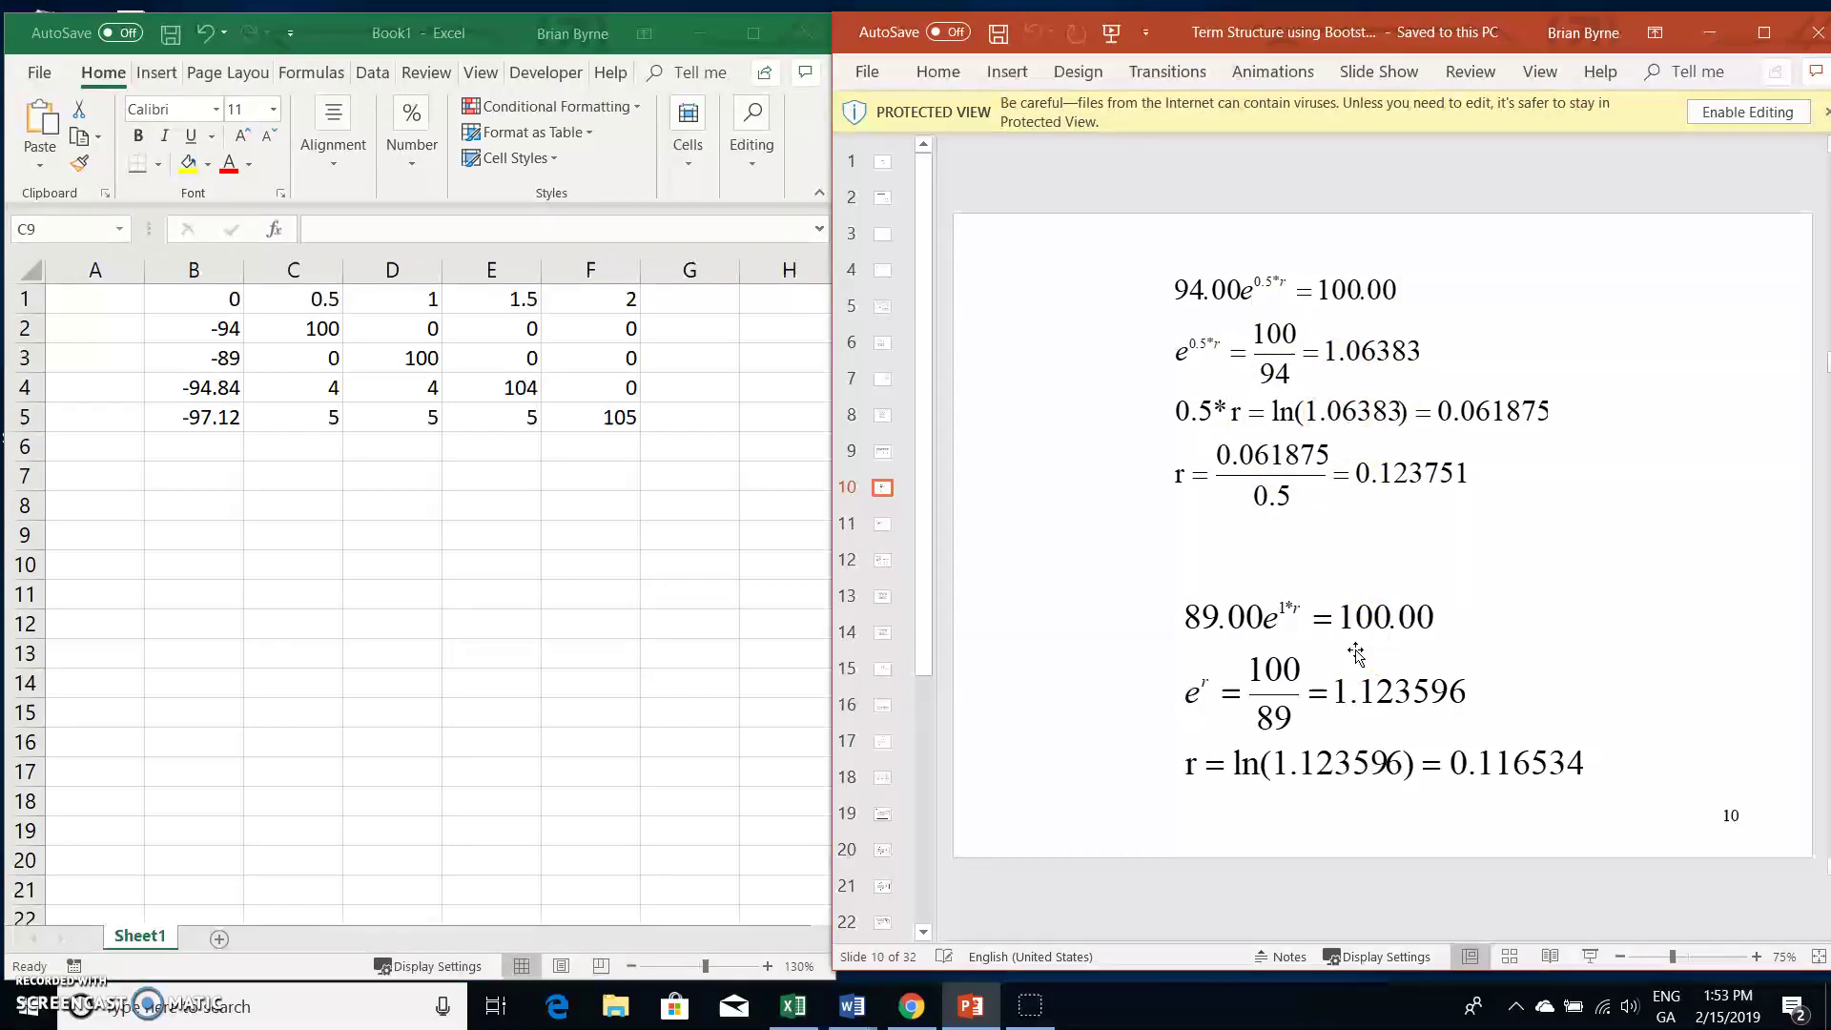
{"action": "scroll", "coordinate": [1356, 654], "scroll_direction": "down", "scroll_amount": 1}
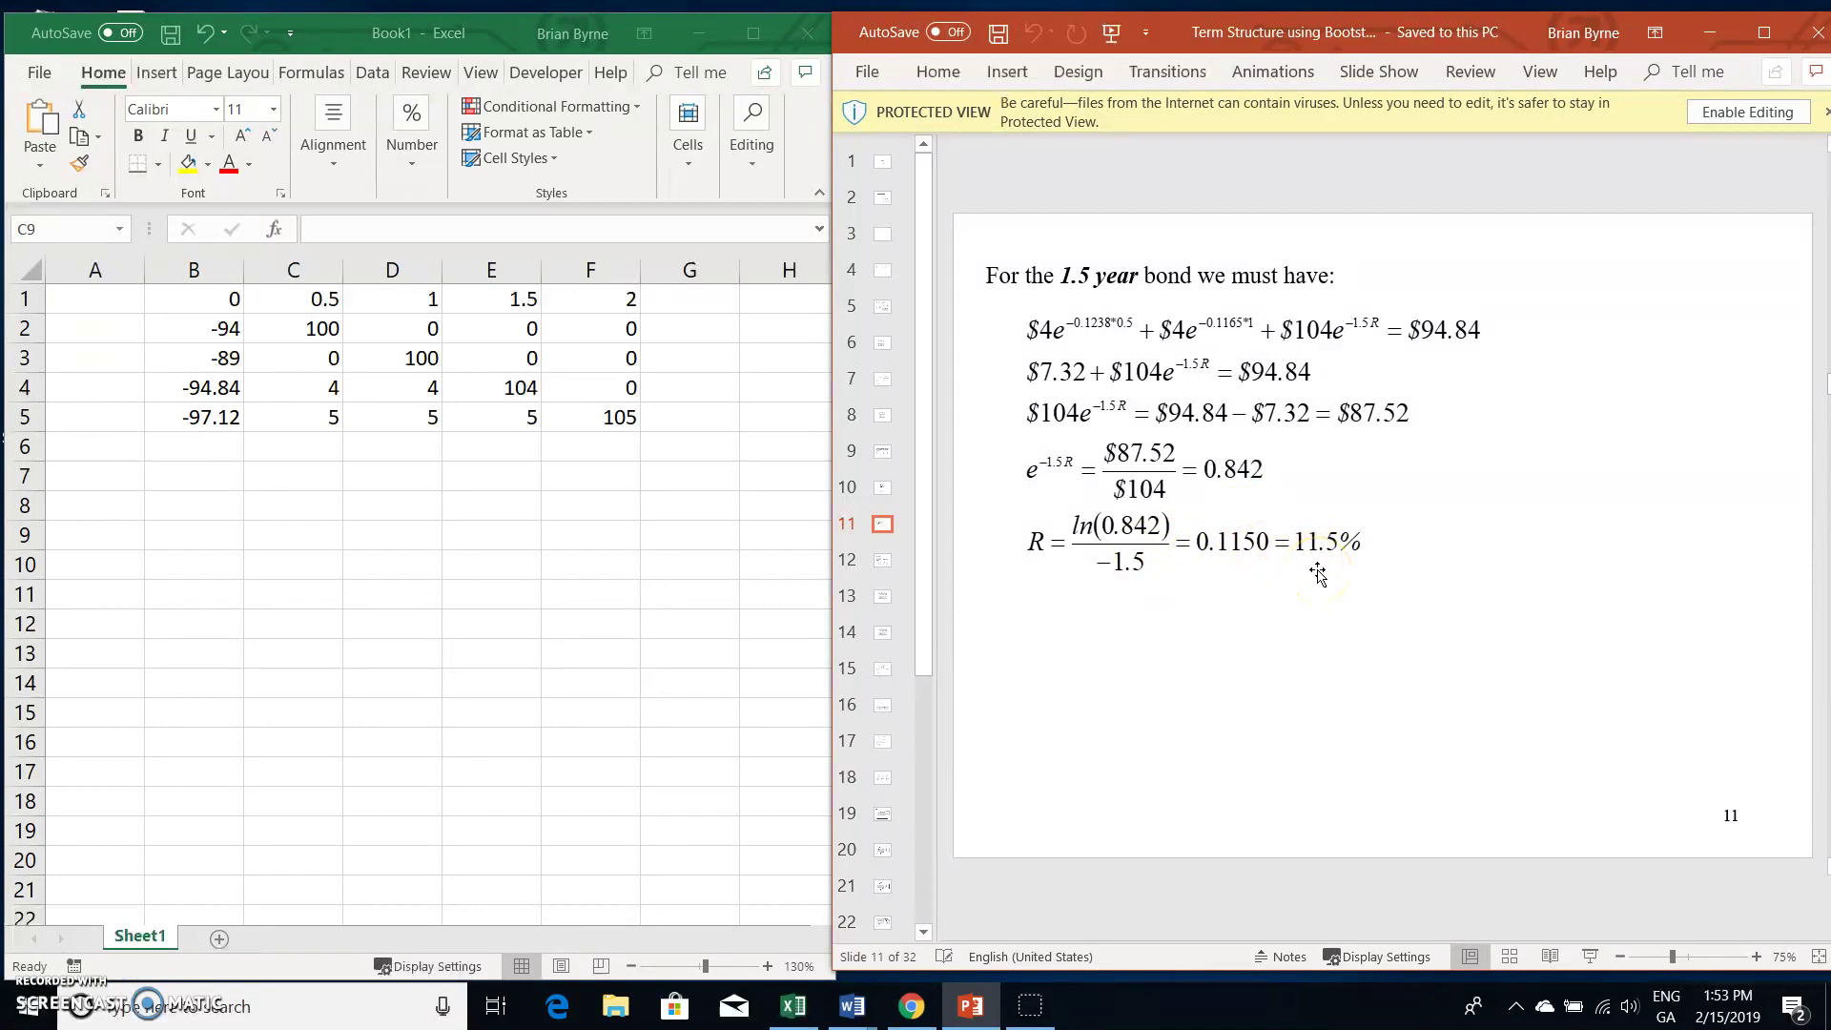
{"action": "scroll", "coordinate": [1316, 572], "scroll_direction": "down", "scroll_amount": 1}
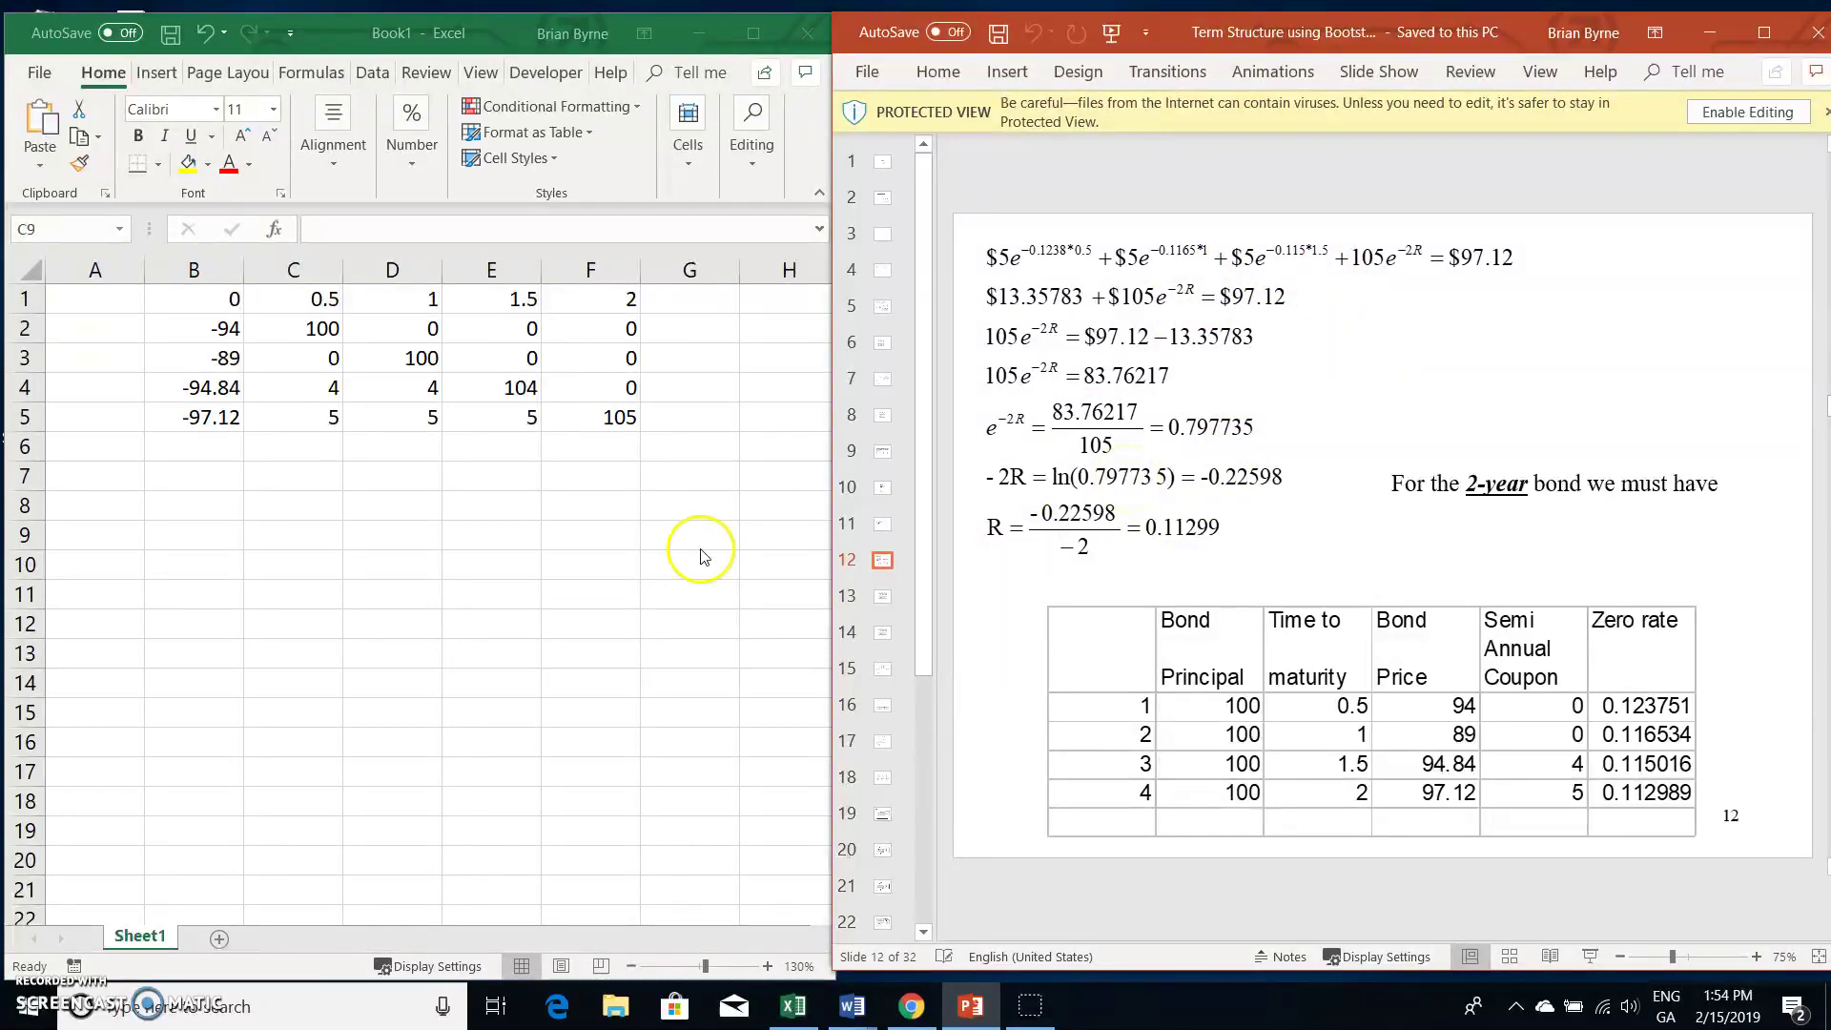
Step: Enter =LINEST(-B2:B5,C2:F5,false,false) in B8, returning 0.797736
{"action": "left_click", "coordinate": [204, 512]}
{"action": "left_click", "coordinate": [204, 512]}
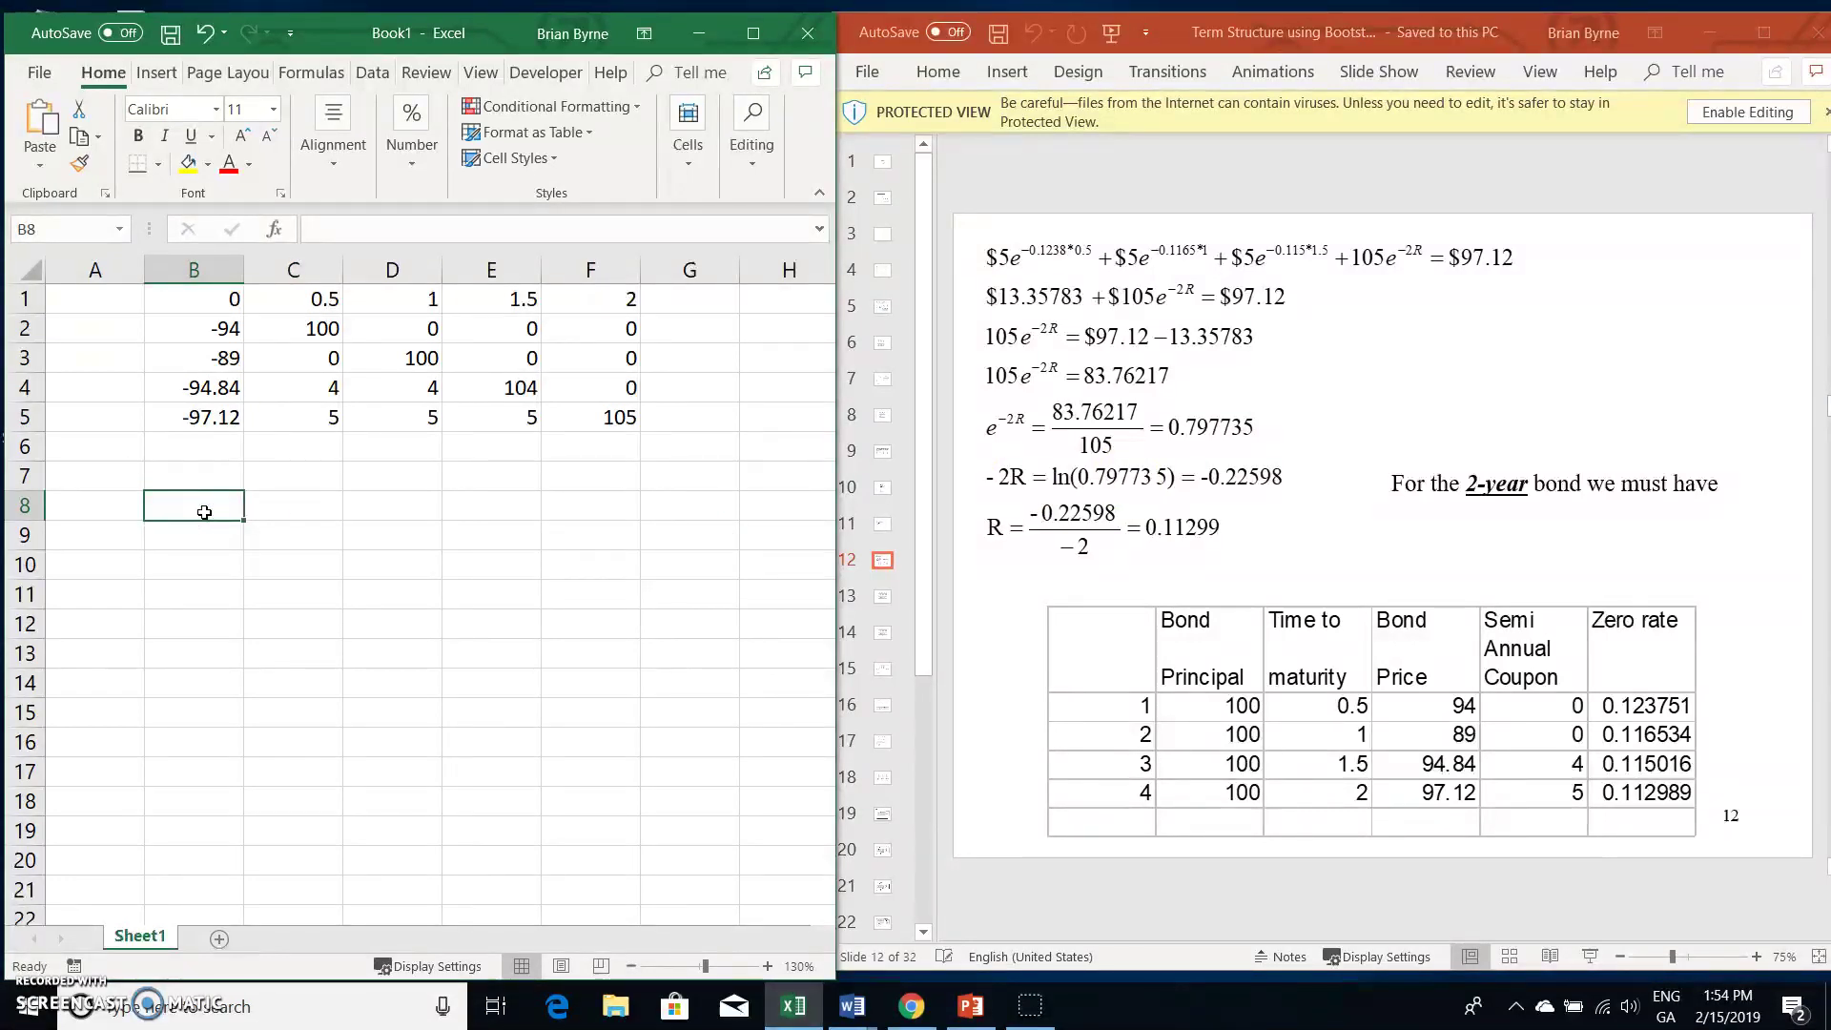
{"action": "type", "text": "="}
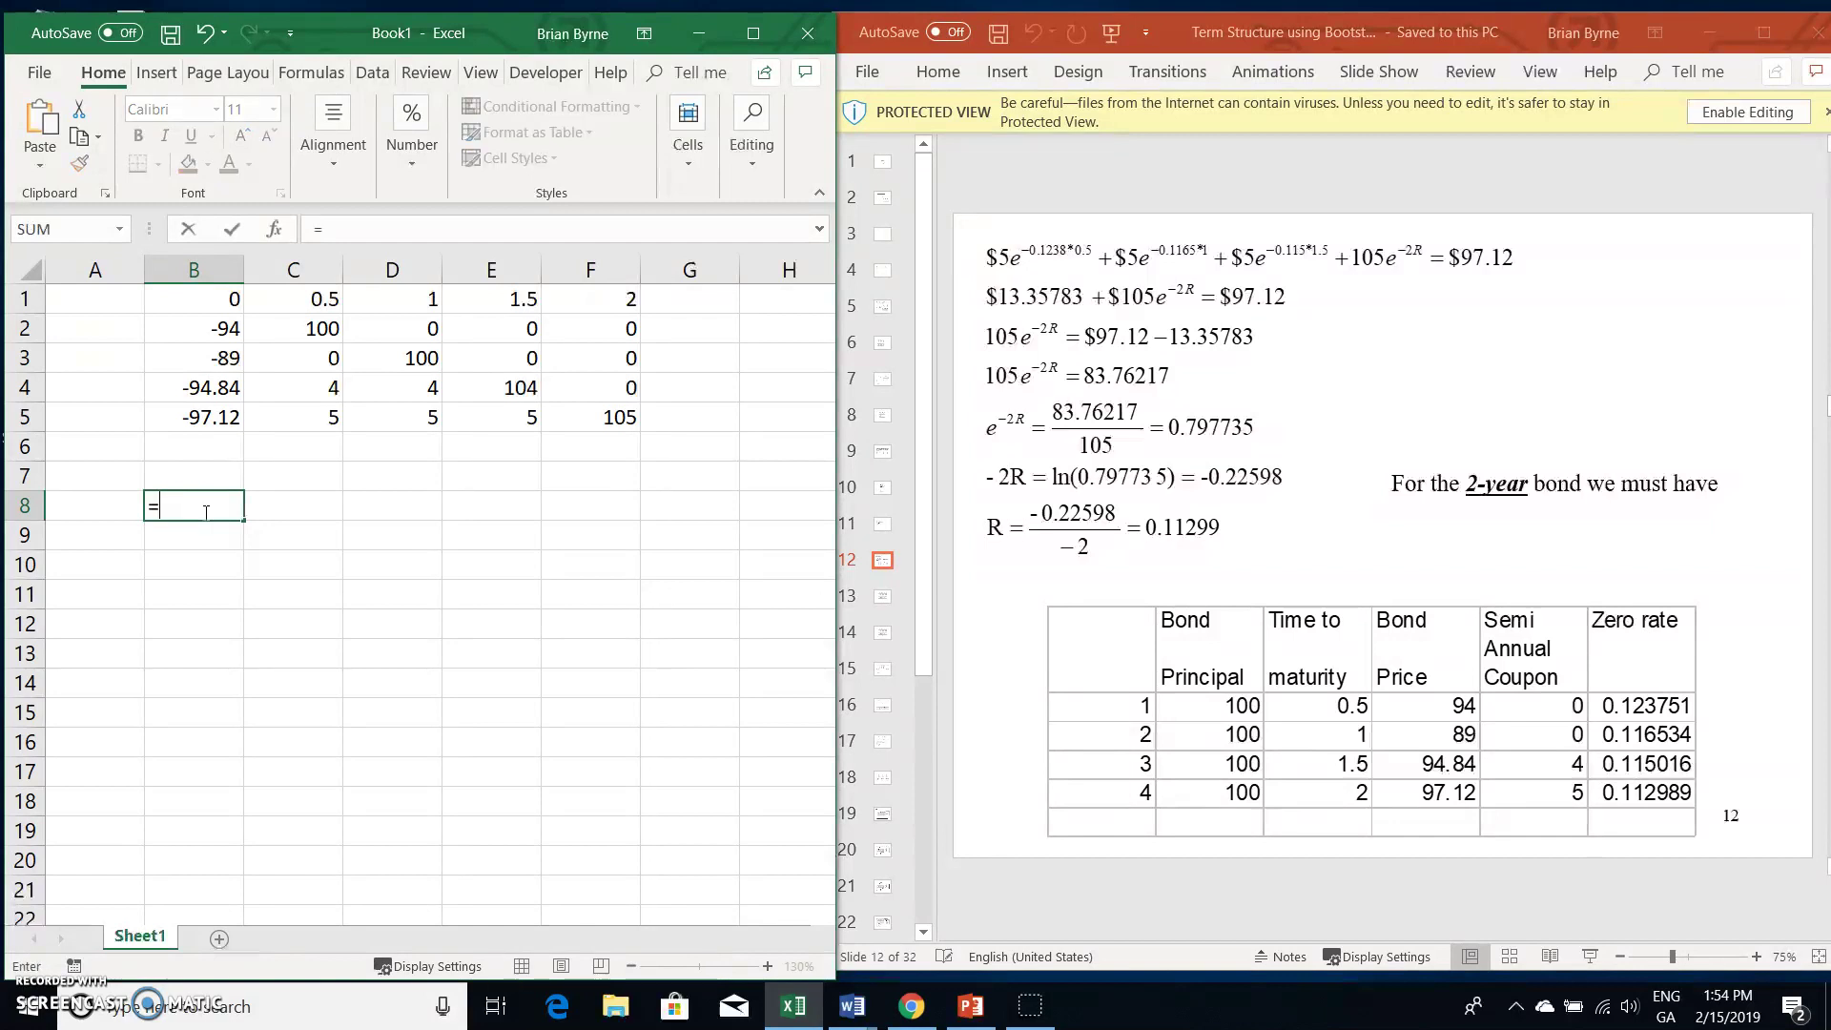
{"action": "type", "text": "lines"}
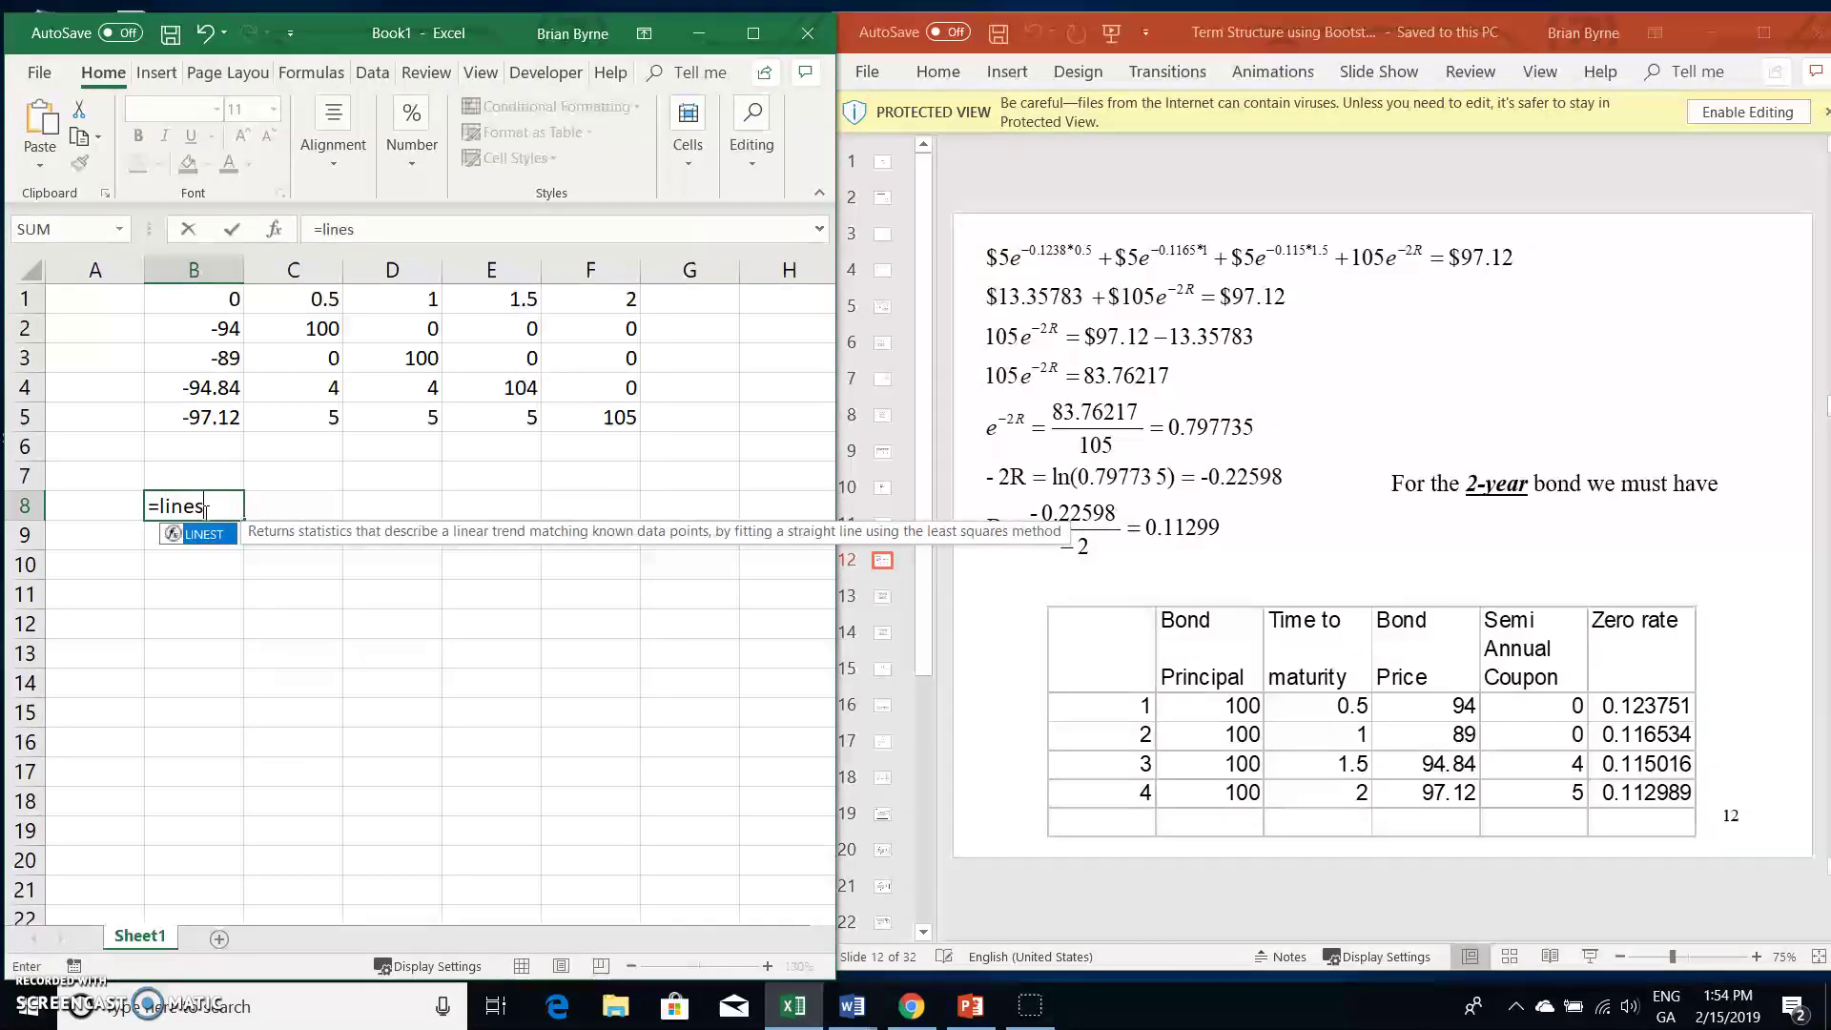
{"action": "type", "text": "t("}
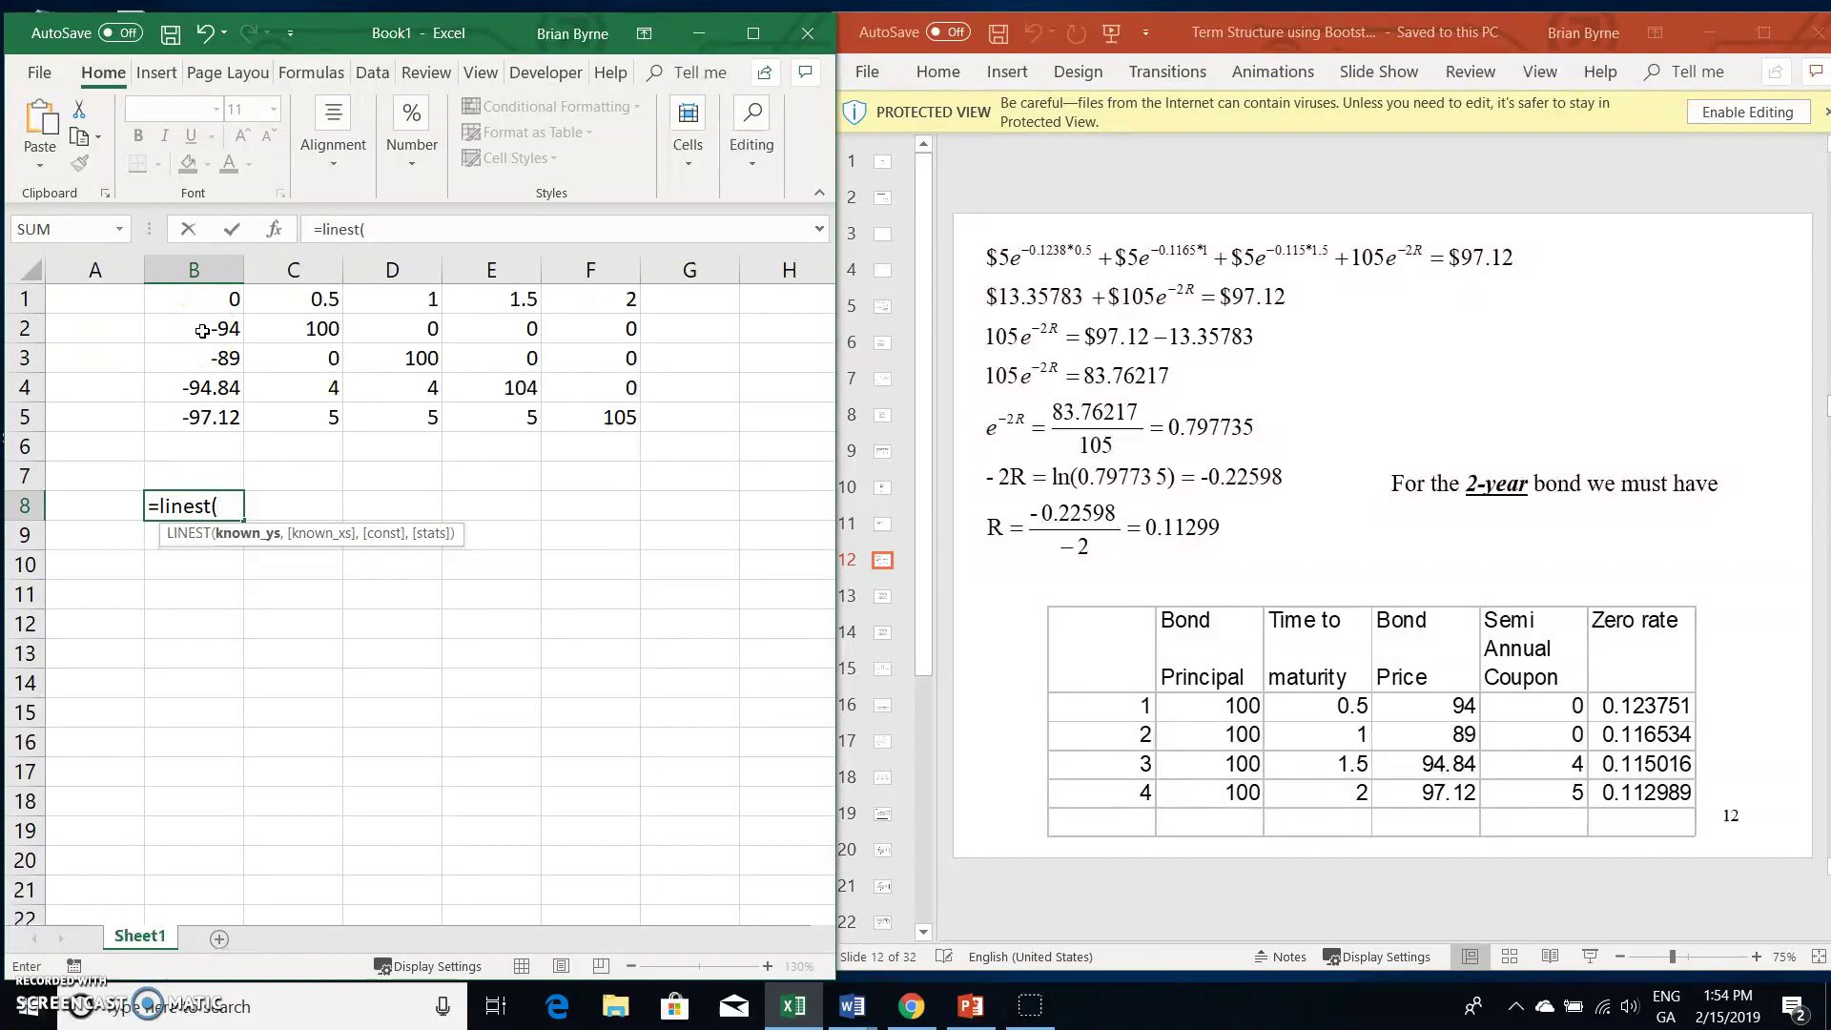
{"action": "type", "text": "-"}
{"action": "left_click_drag", "start_coordinate": [203, 331], "coordinate": [198, 417]}
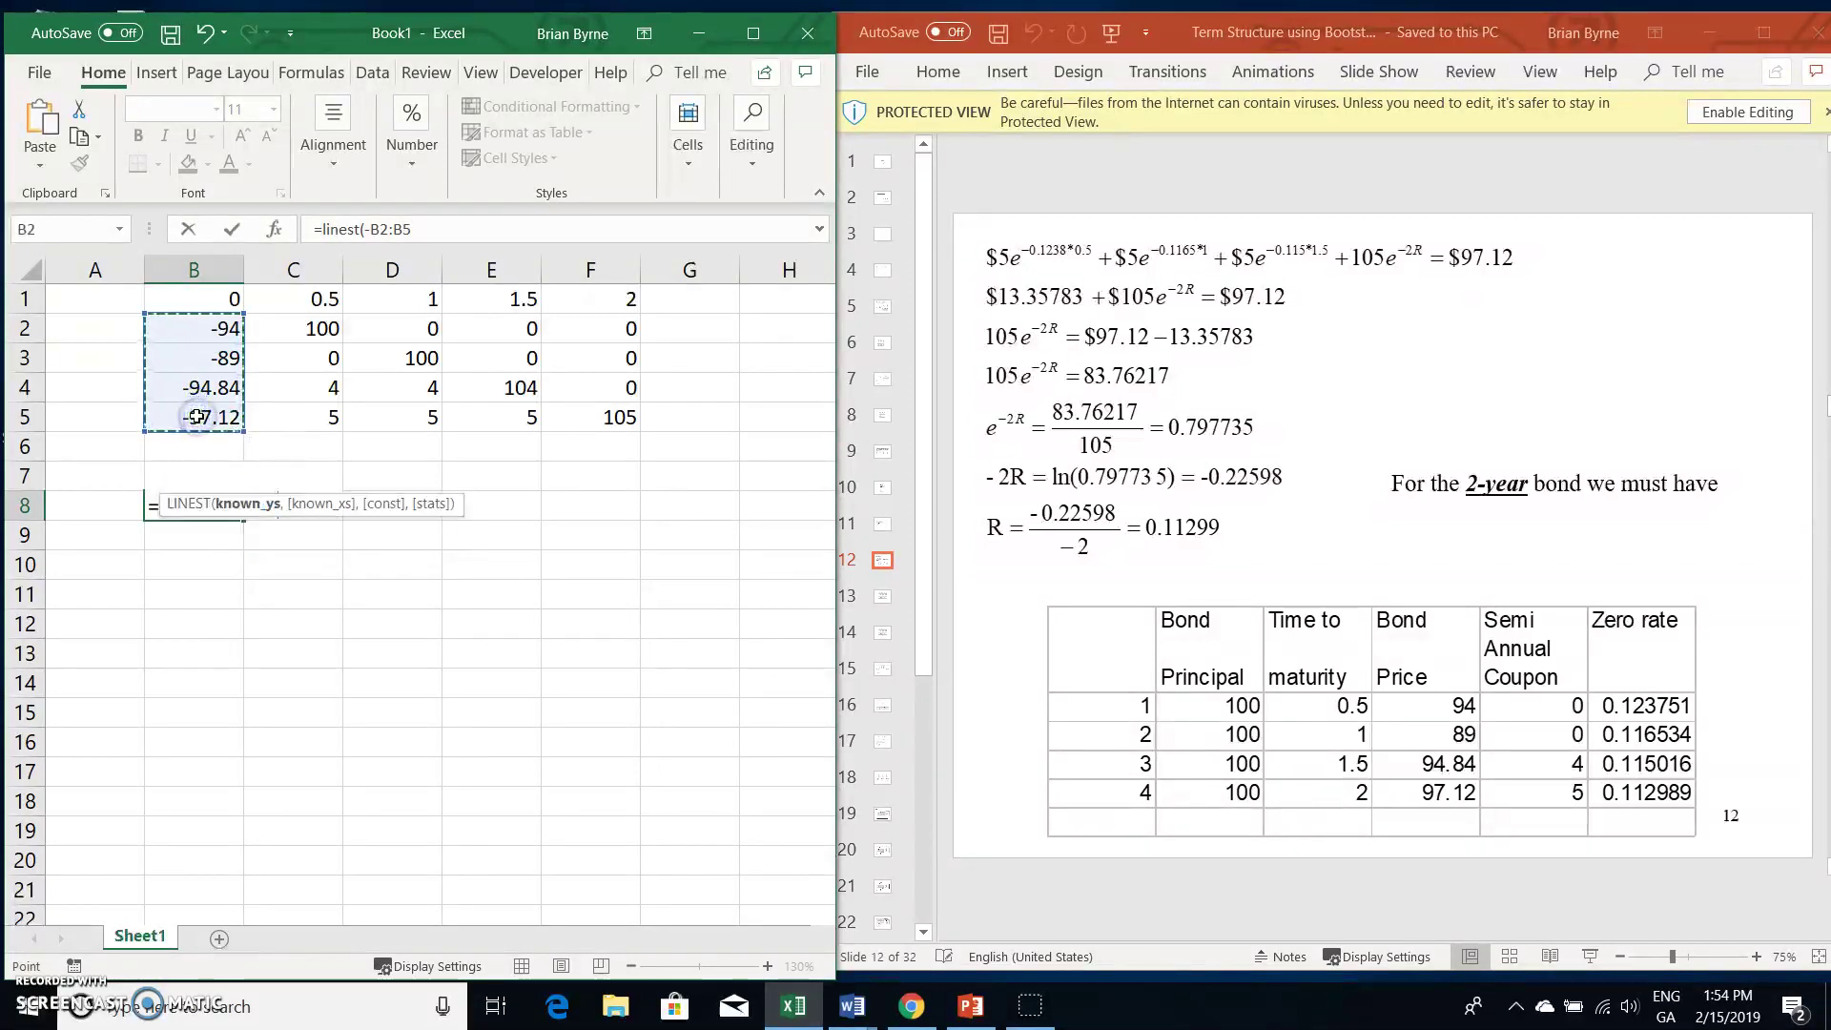
{"action": "type", "text": ","}
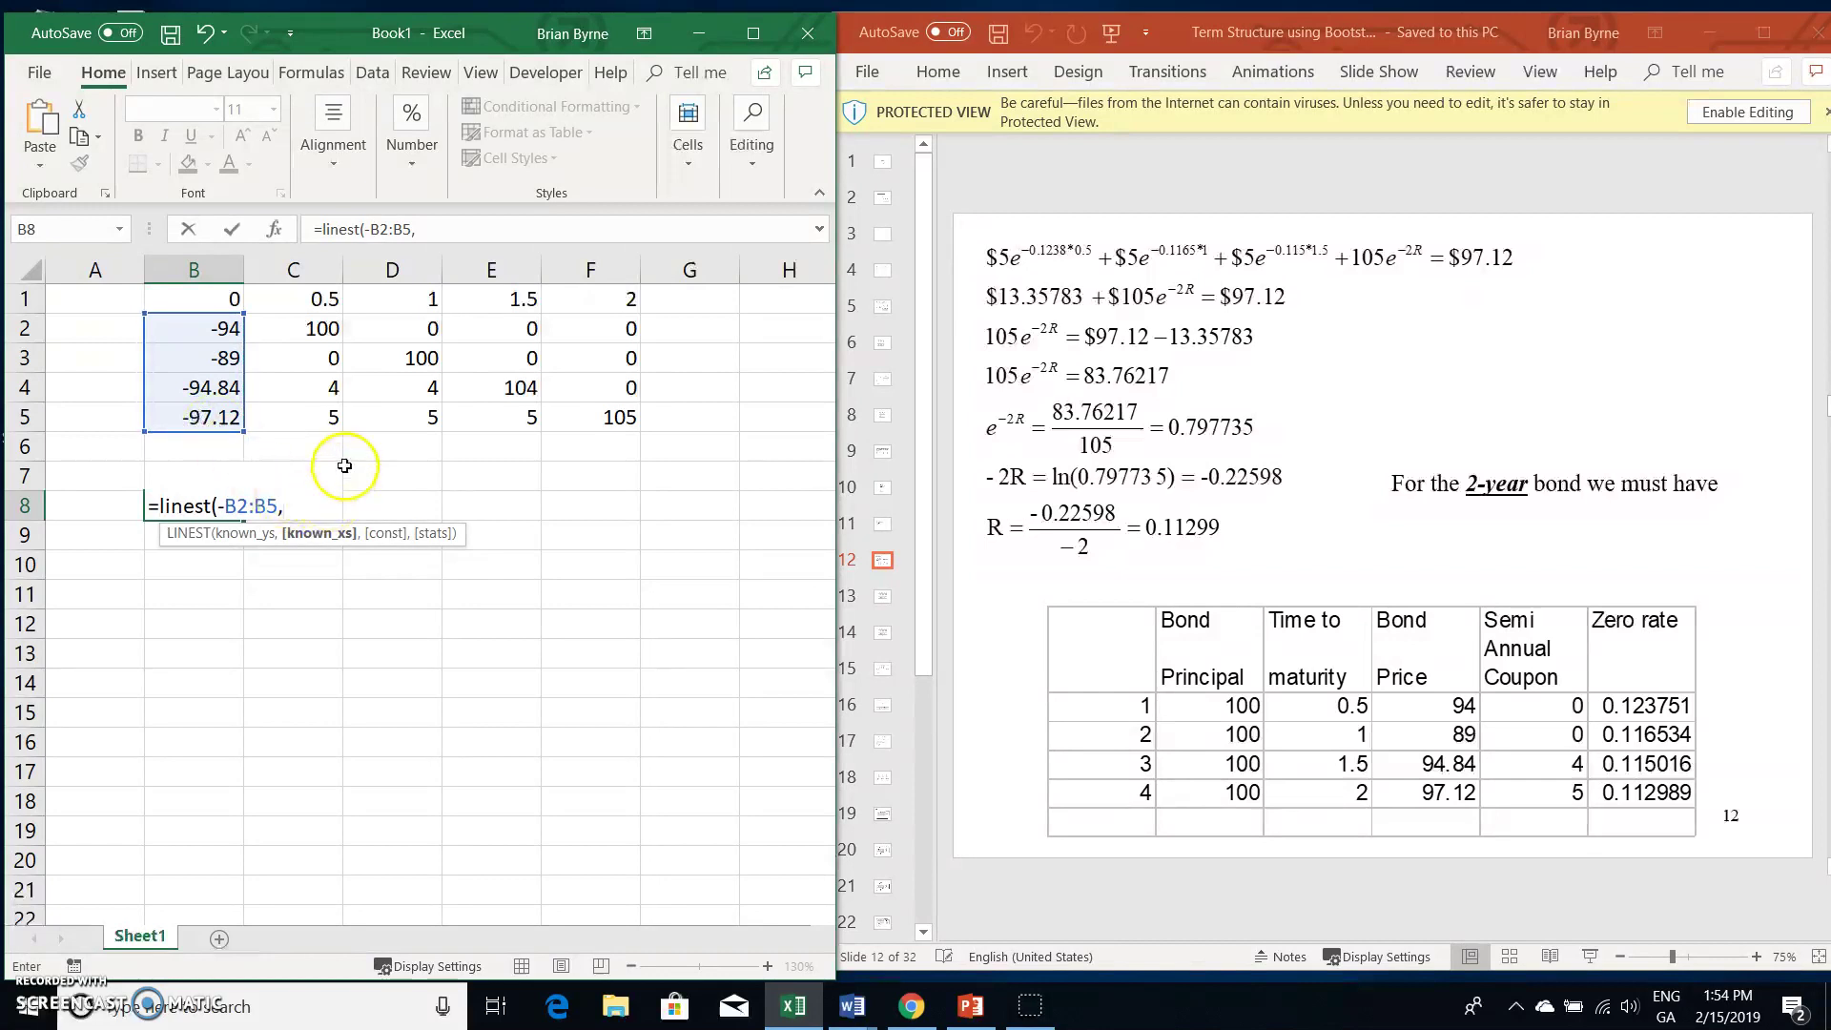
{"action": "left_click_drag", "start_coordinate": [338, 399], "coordinate": [593, 323]}
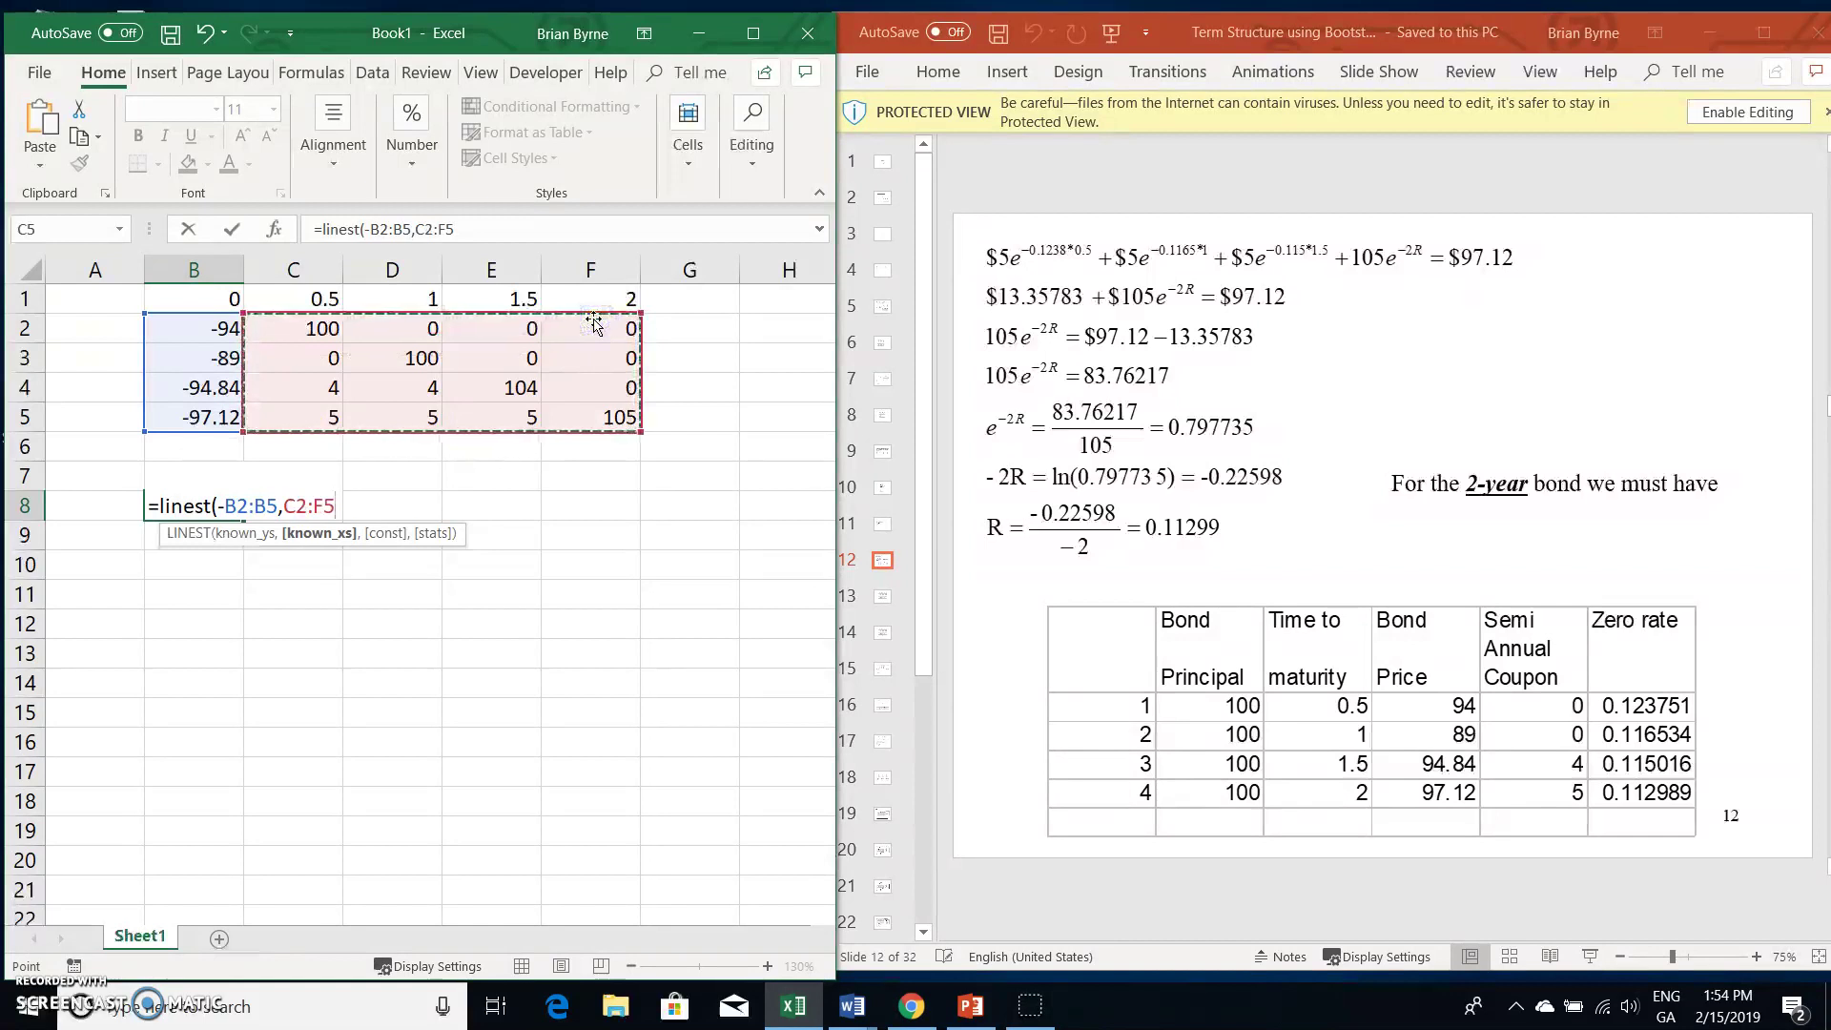
{"action": "type", "text": ","}
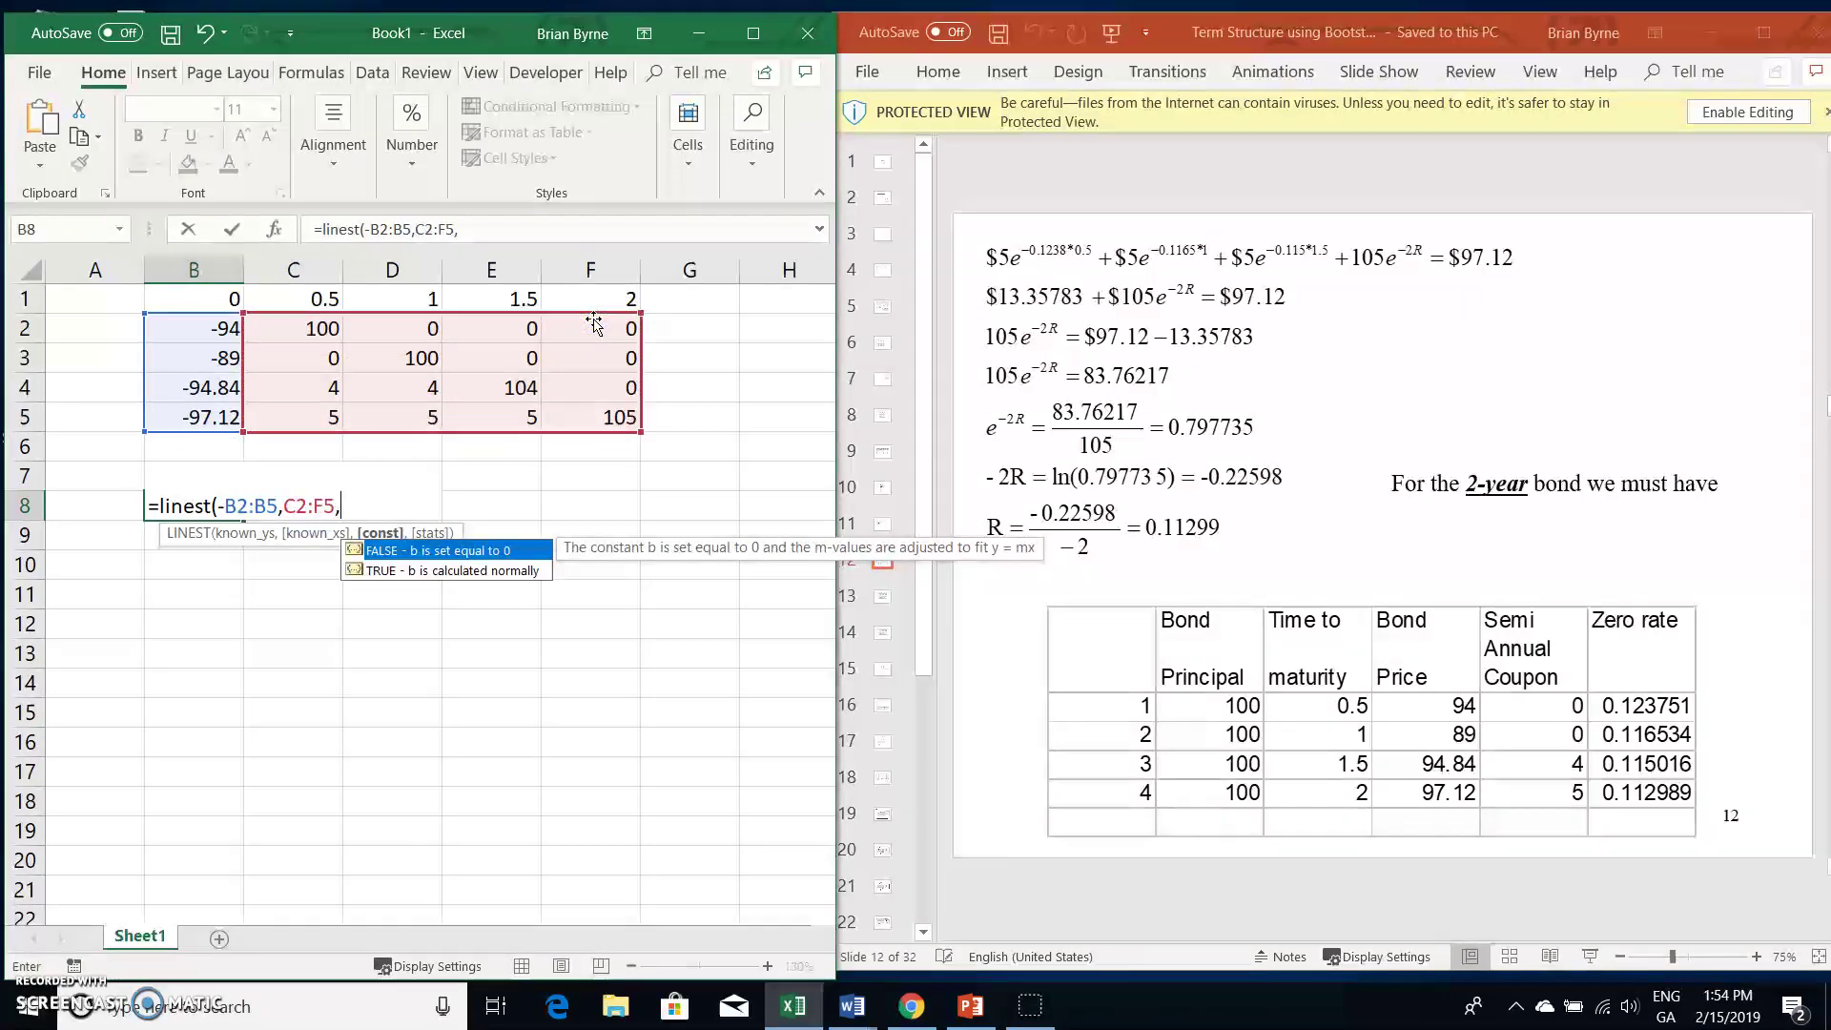
{"action": "type", "text": "false,fl"}
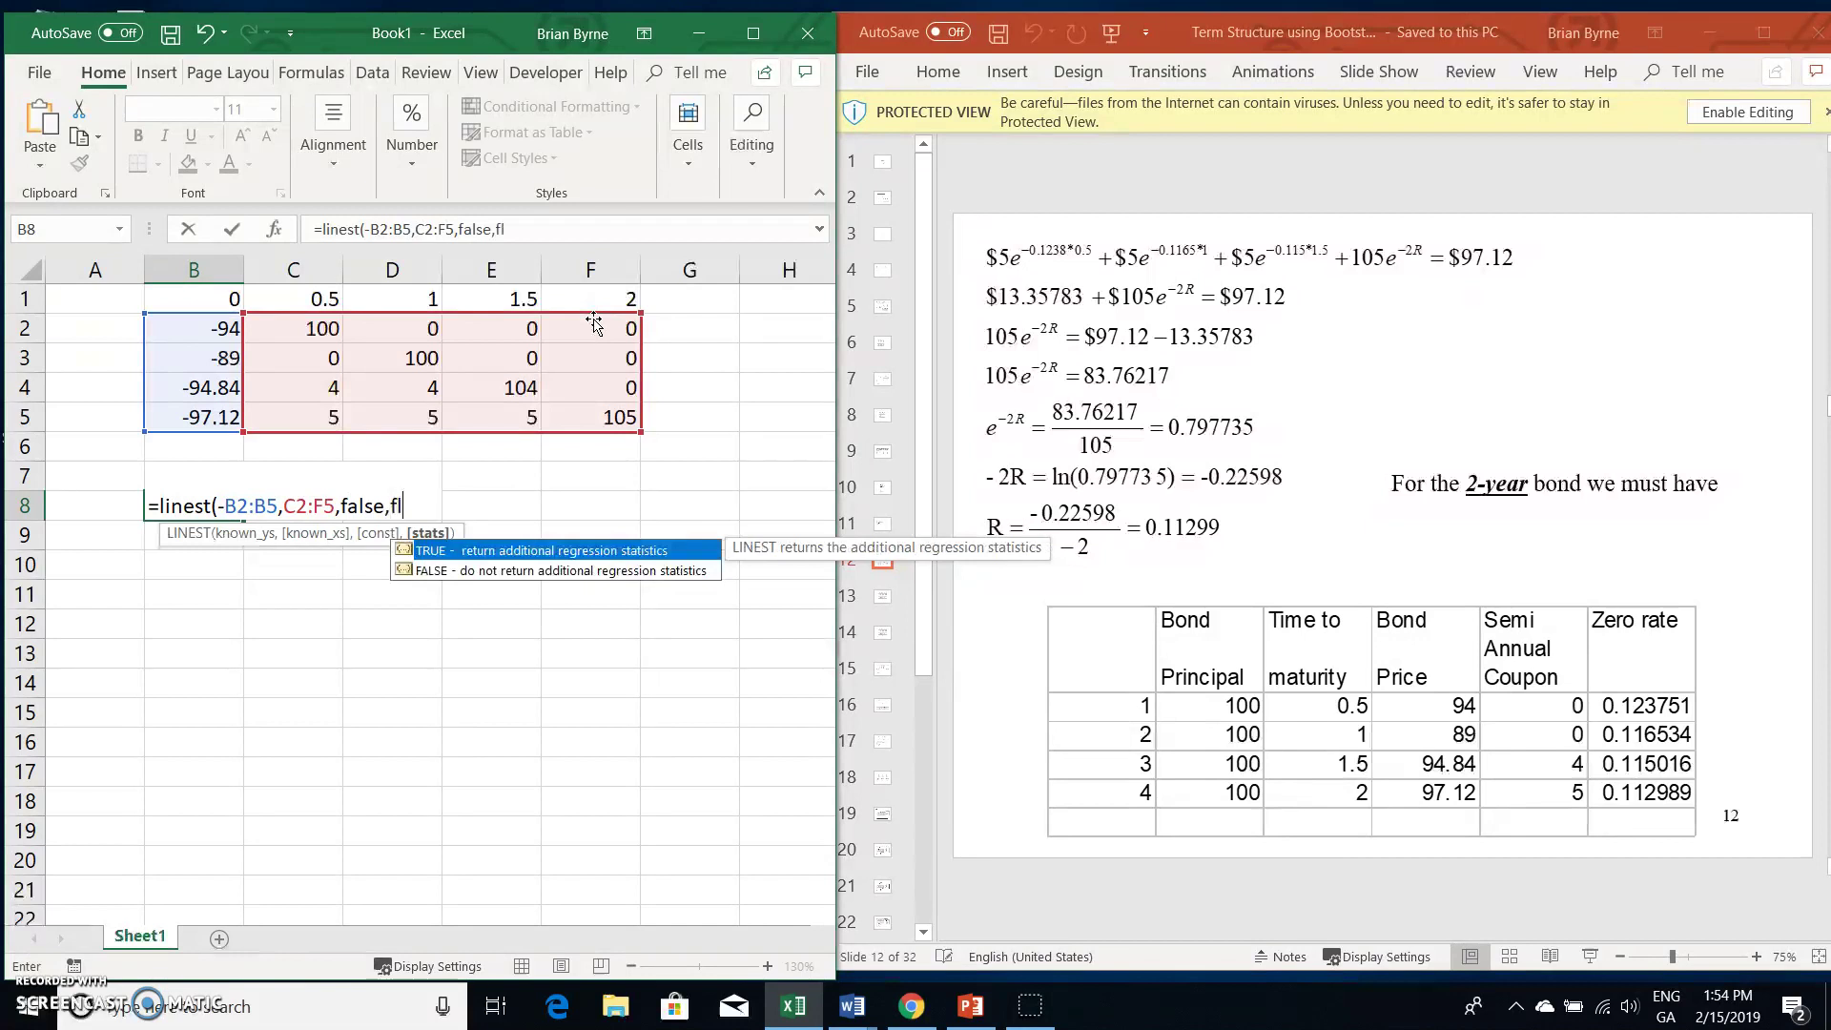
{"action": "type", "text": "se"}
{"action": "key", "text": "BackSpace"}
{"action": "key", "text": "BackSpace"}
{"action": "key", "text": "BackSpace"}
{"action": "type", "text": "alse)"}
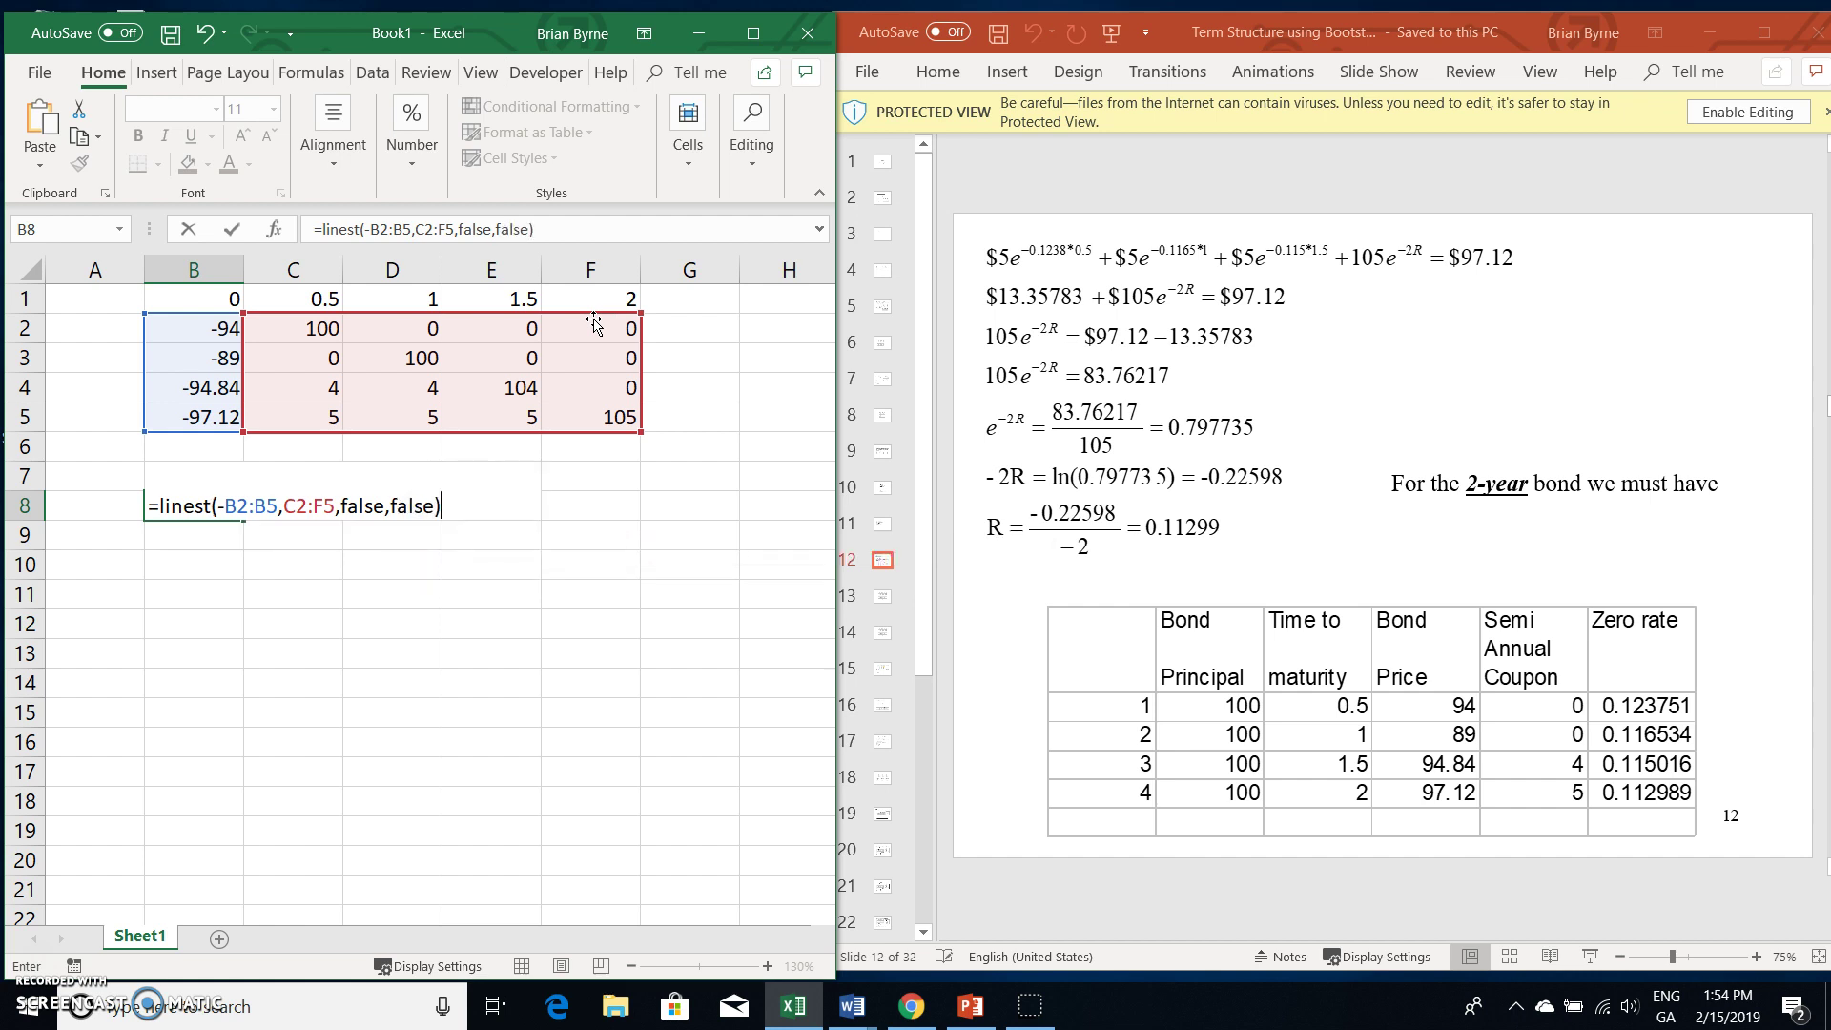
{"action": "key", "text": "Return"}
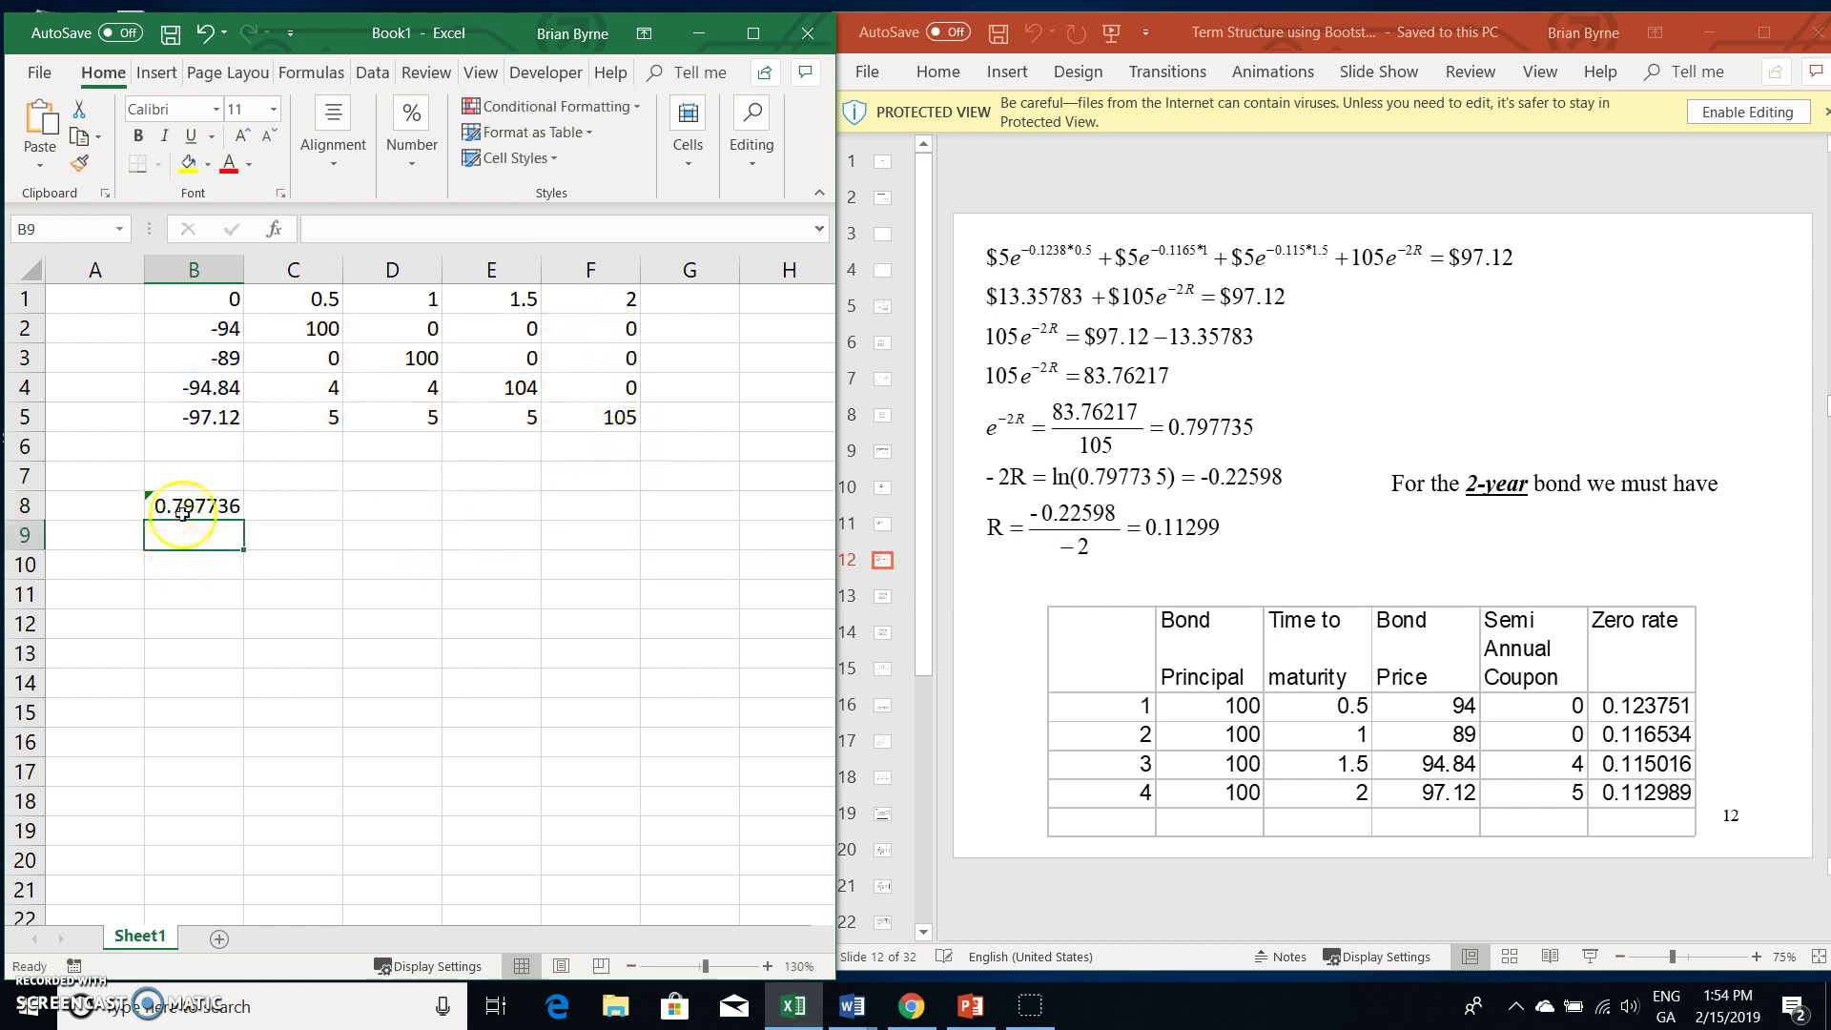
Step: Make LINEST an array formula over B8:E8 (0.797736, 0.841538, 0.89, 0.94), then show slide 10
{"action": "left_click_drag", "start_coordinate": [176, 505], "coordinate": [479, 504]}
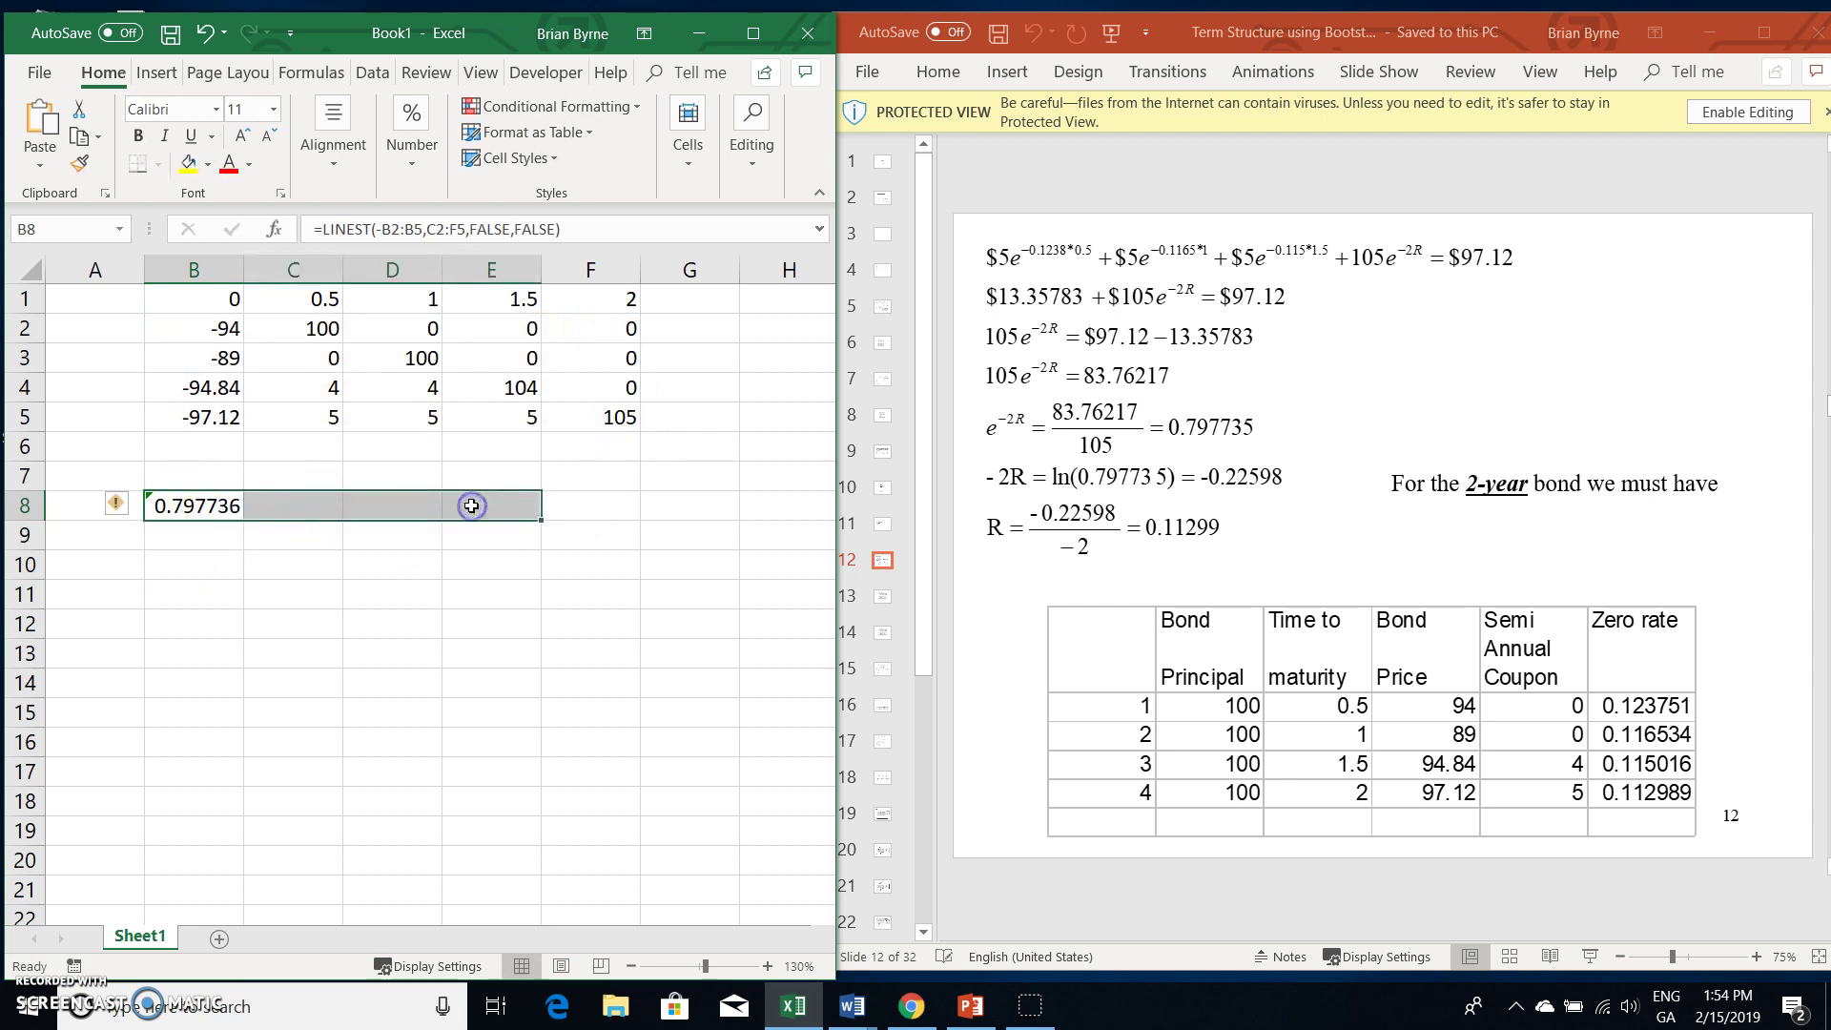
{"action": "left_click", "coordinate": [572, 229]}
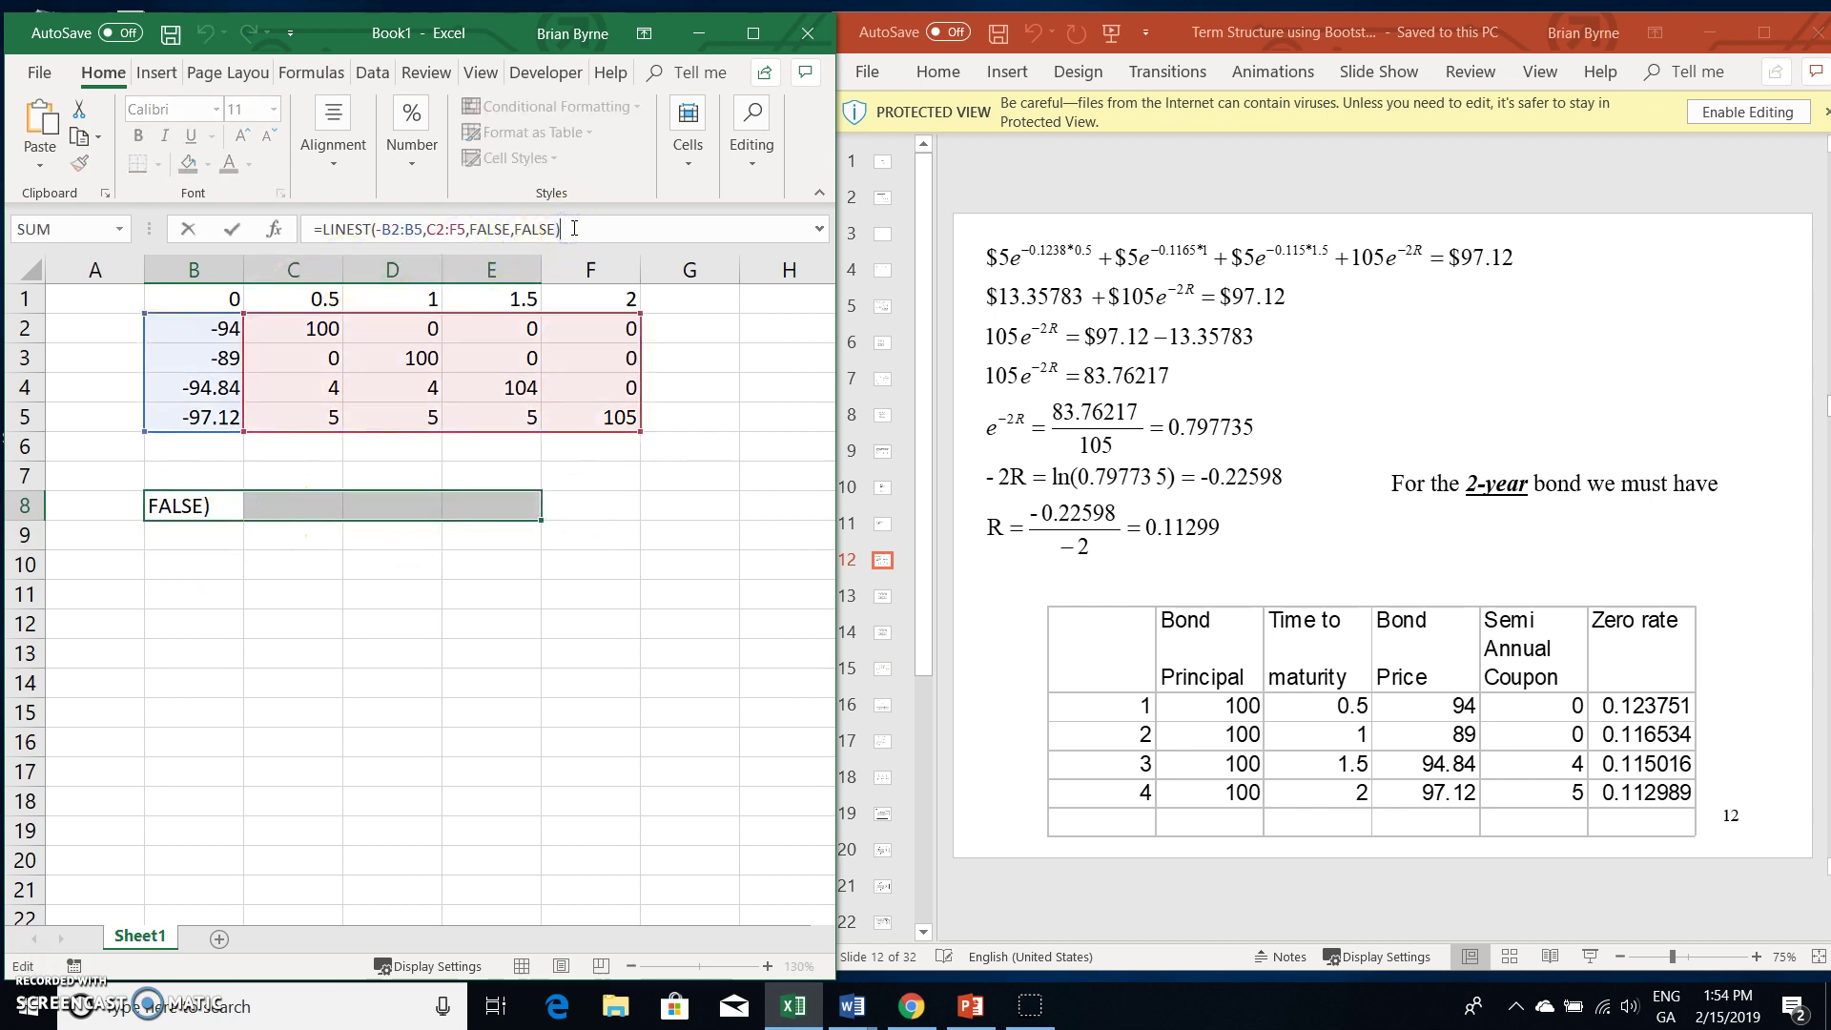
{"action": "key", "text": "ctrl+shift+Return"}
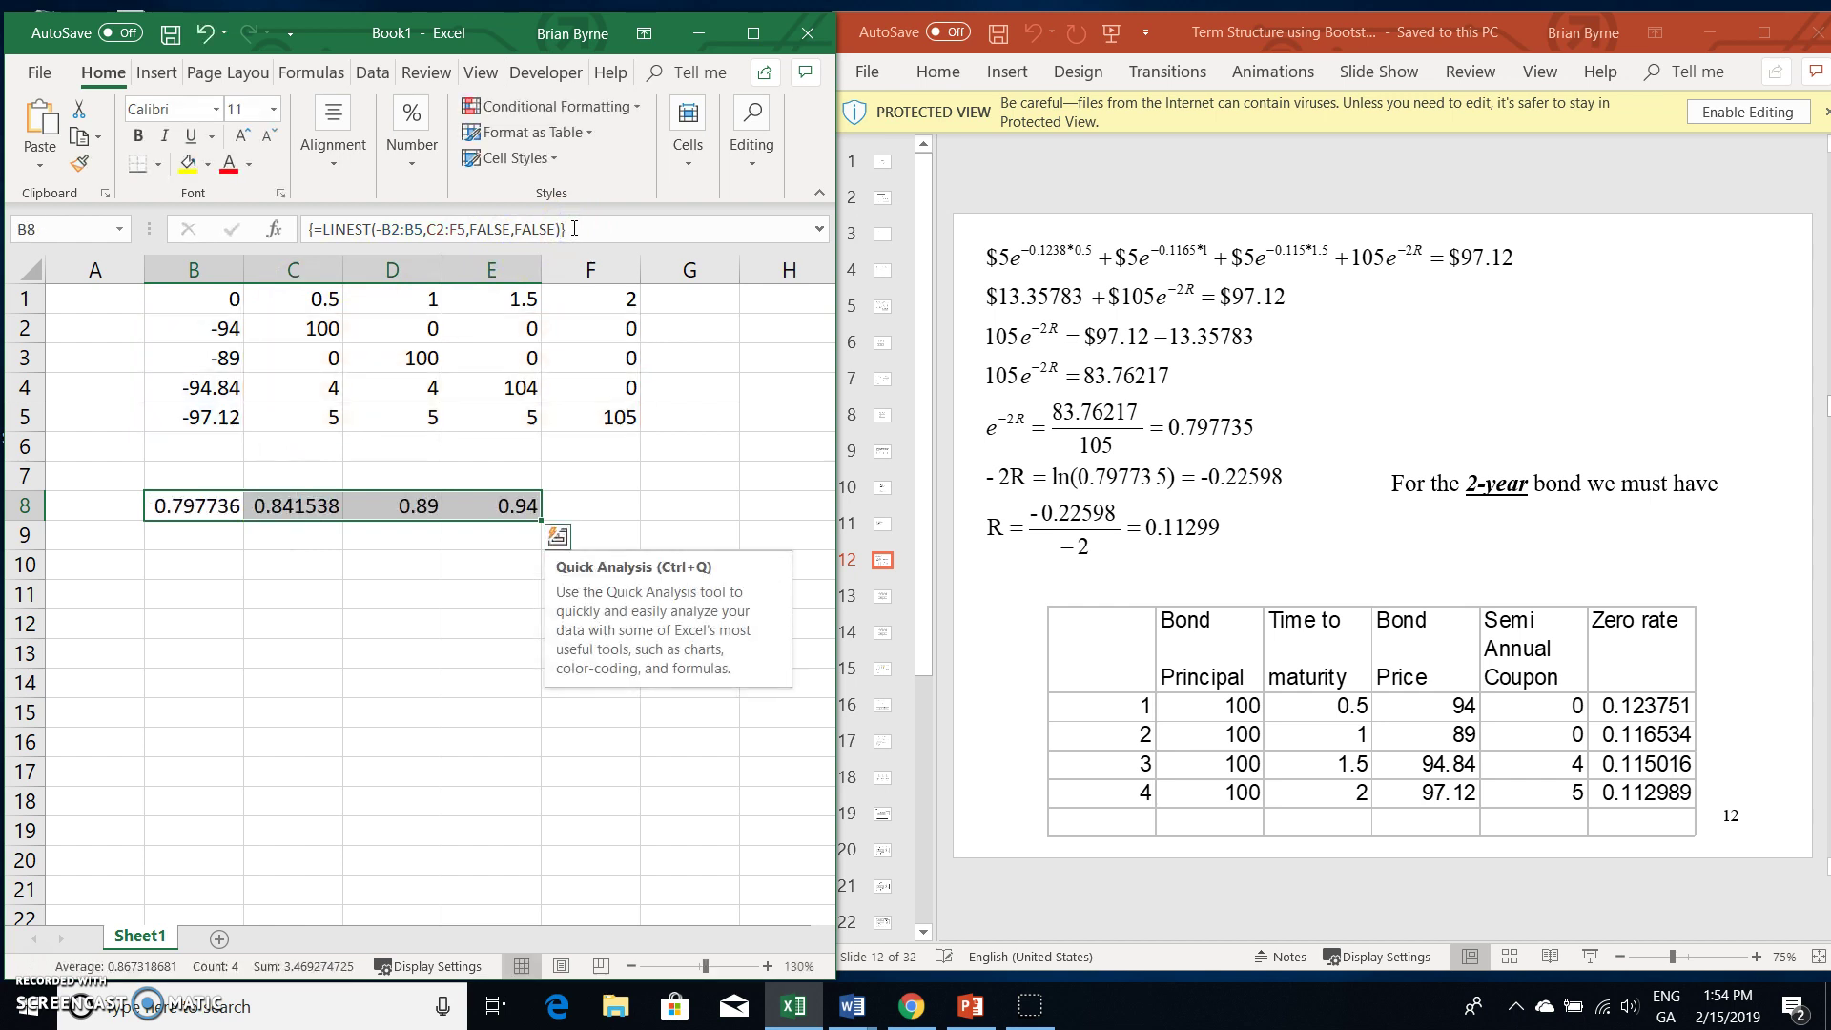
{"action": "left_click", "coordinate": [391, 579]}
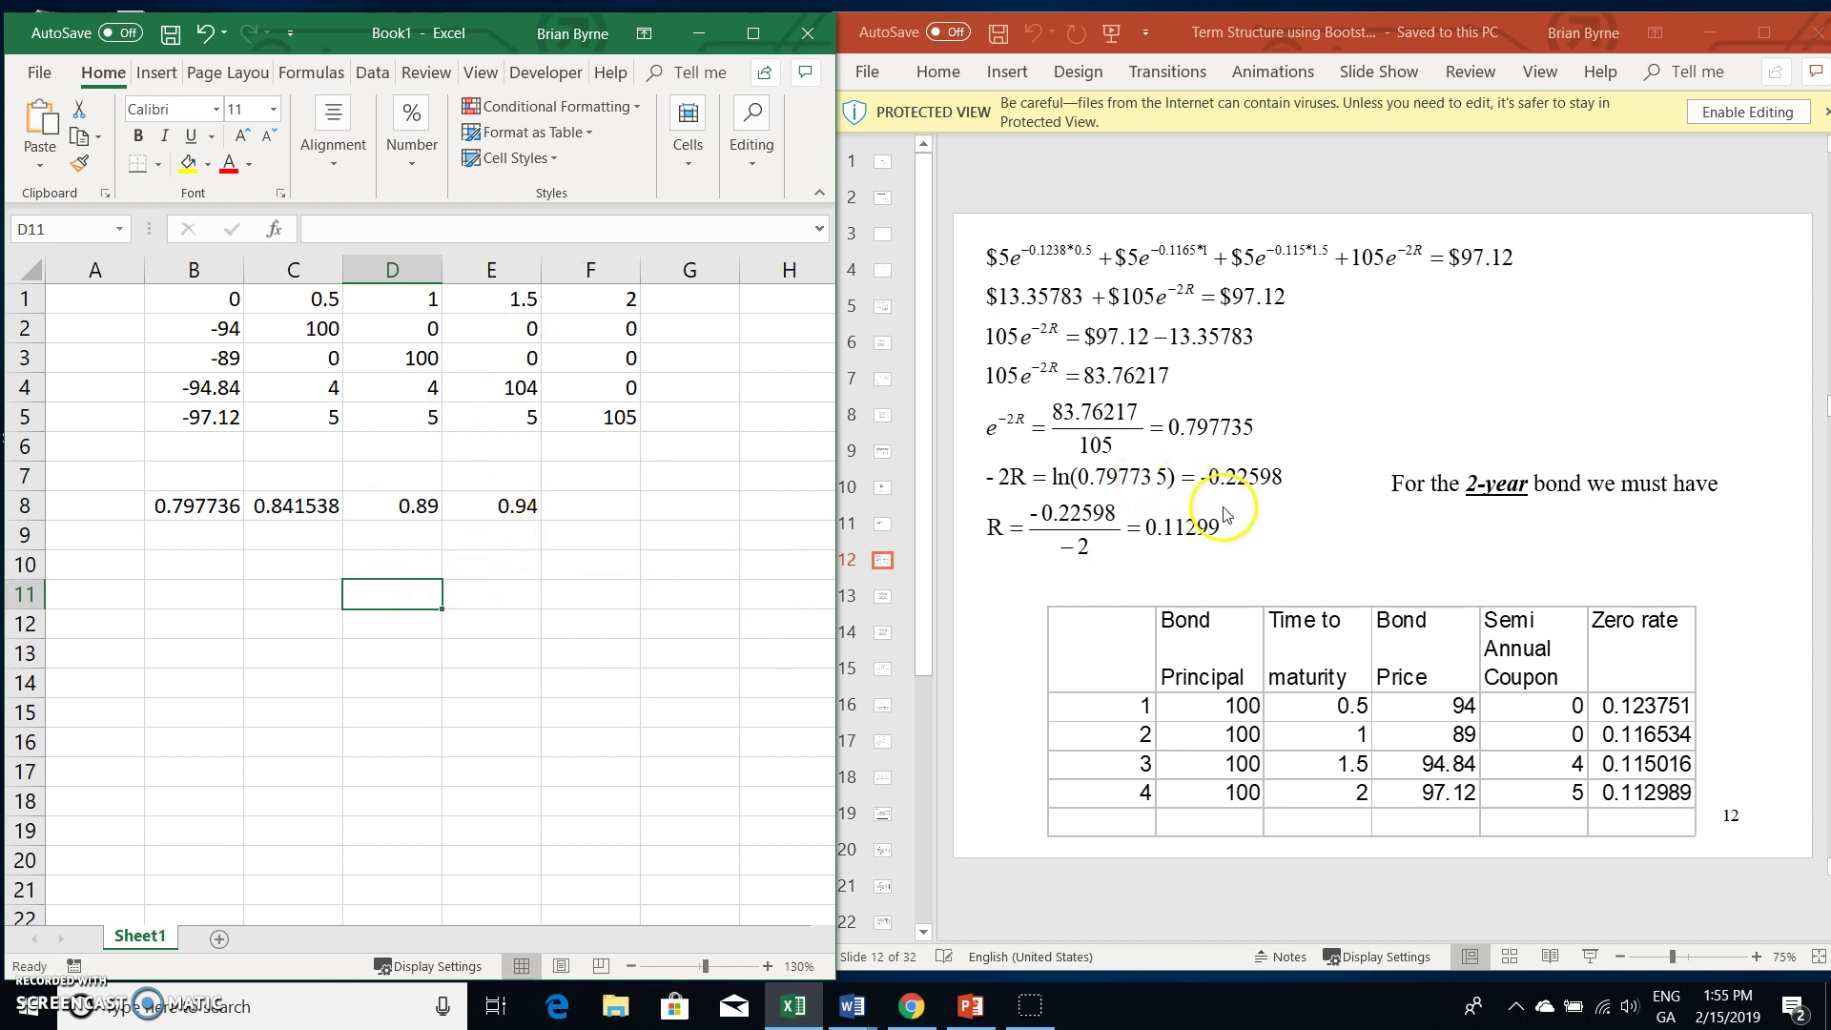
{"action": "left_click", "coordinate": [1370, 513]}
{"action": "key", "text": "Page_Up"}
{"action": "key", "text": "Page_Up"}
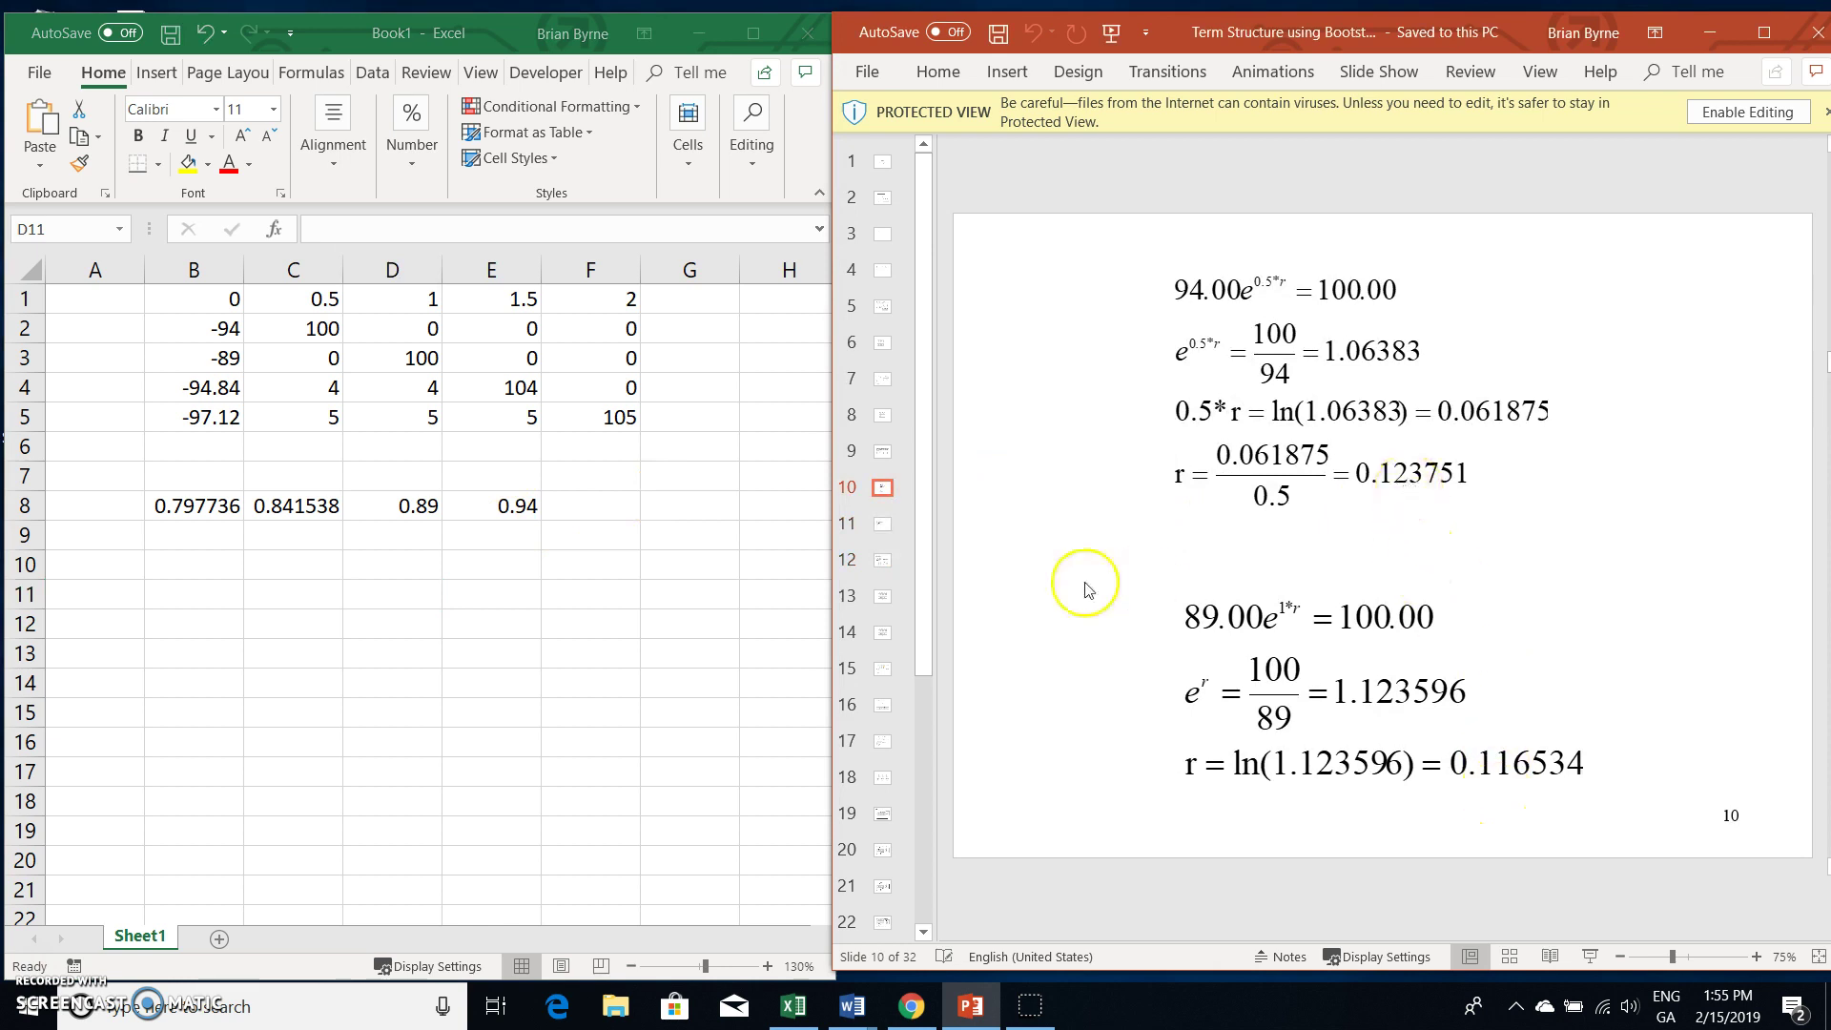
Step: Enter zero rates in E9 (0.123751) and D9 (0.116534) as -LN of the discount factor over maturity
{"action": "left_click", "coordinate": [496, 536]}
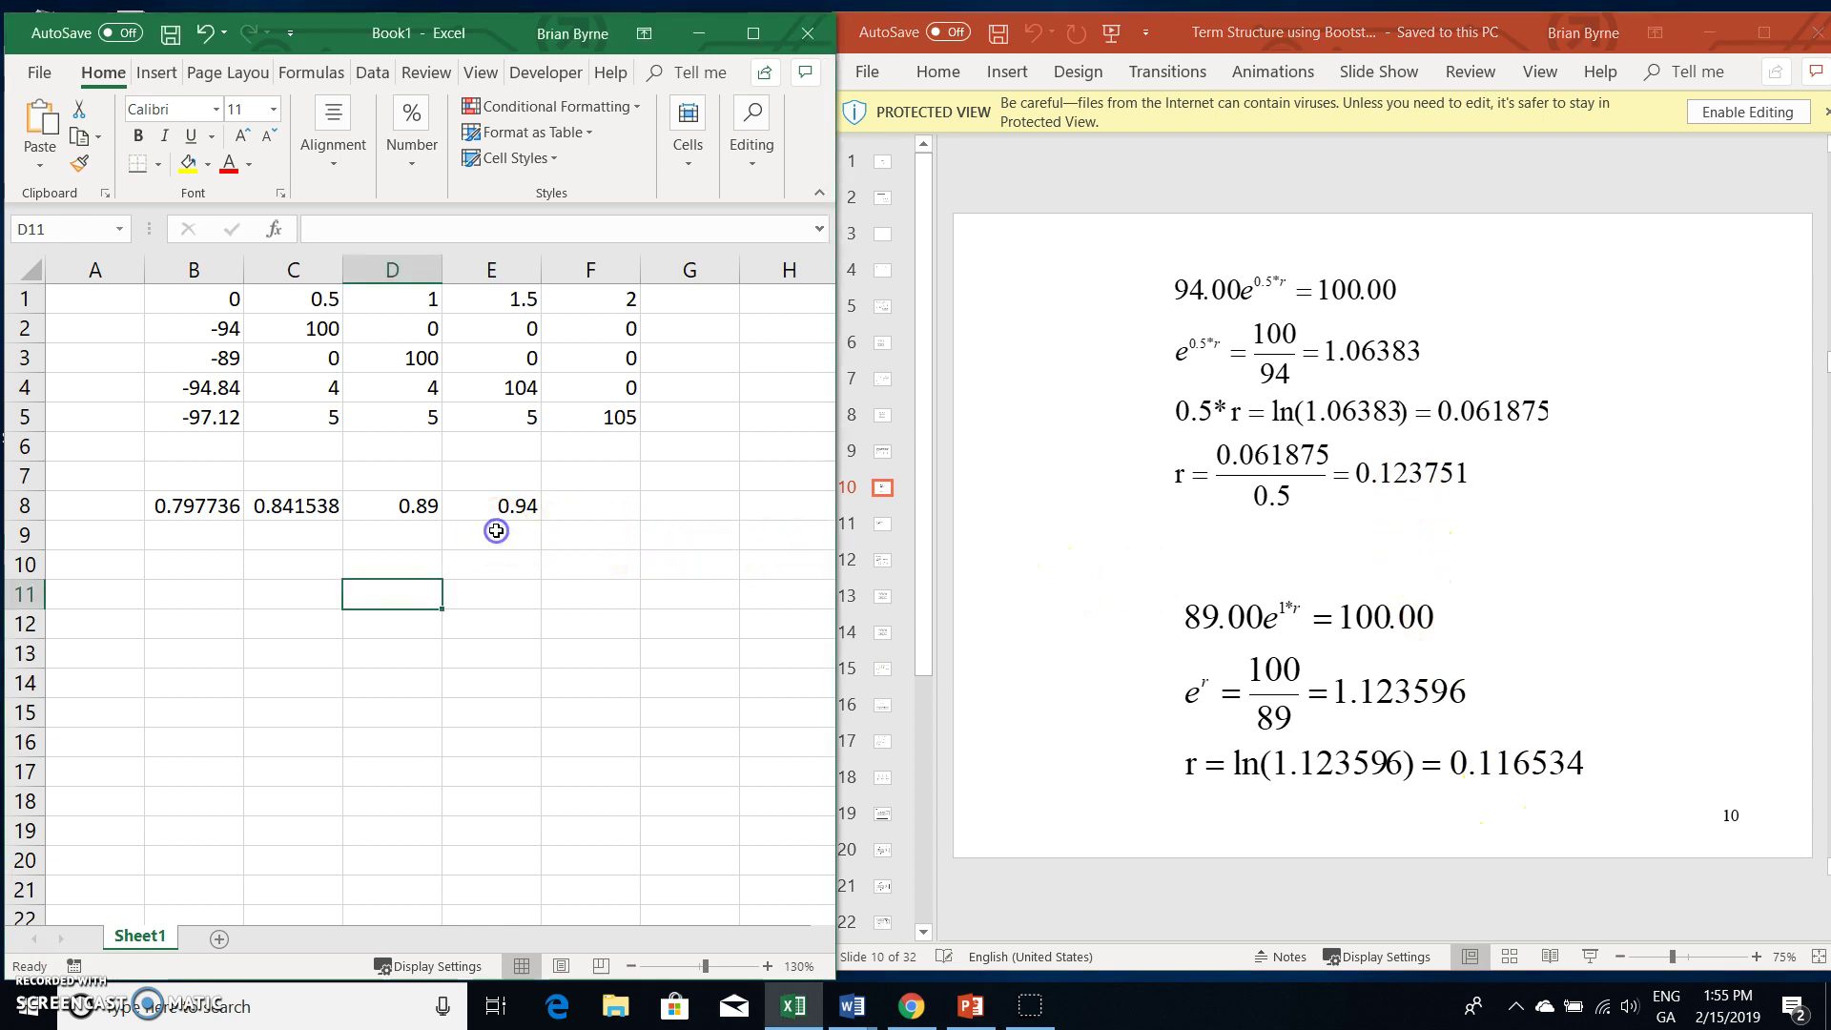
{"action": "type", "text": "="}
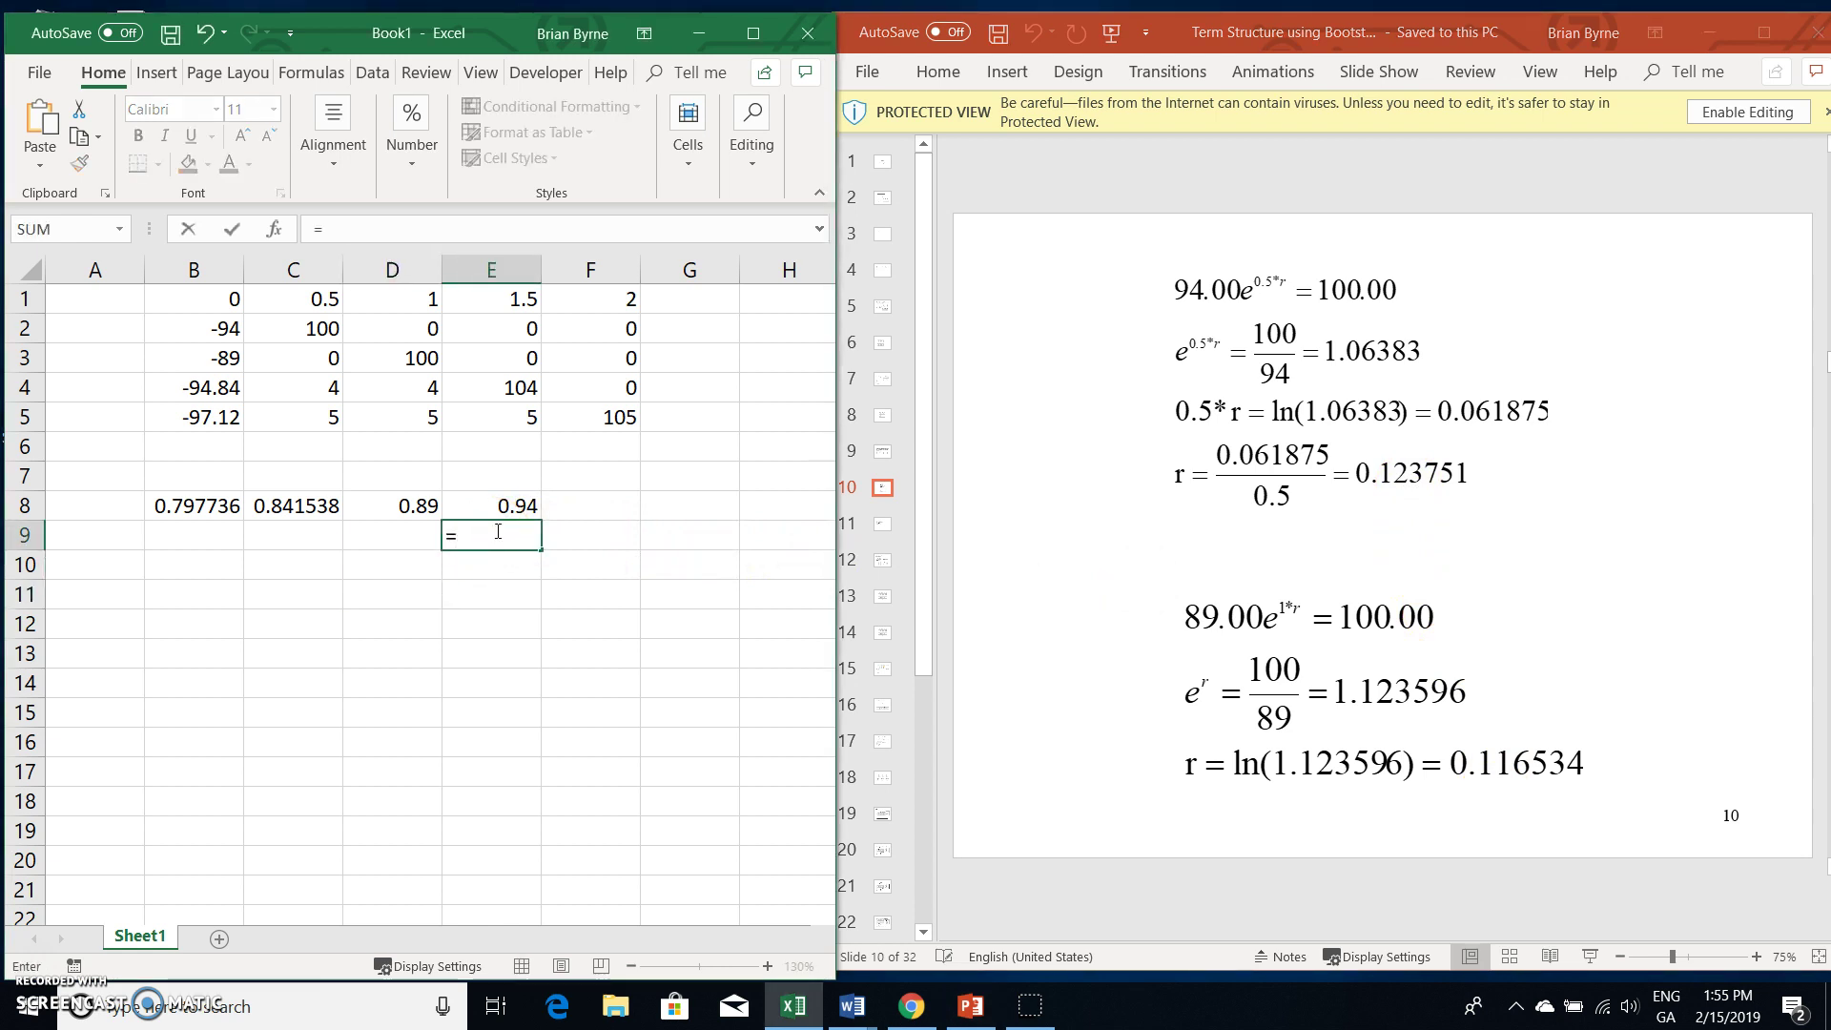
{"action": "type", "text": "-ln("}
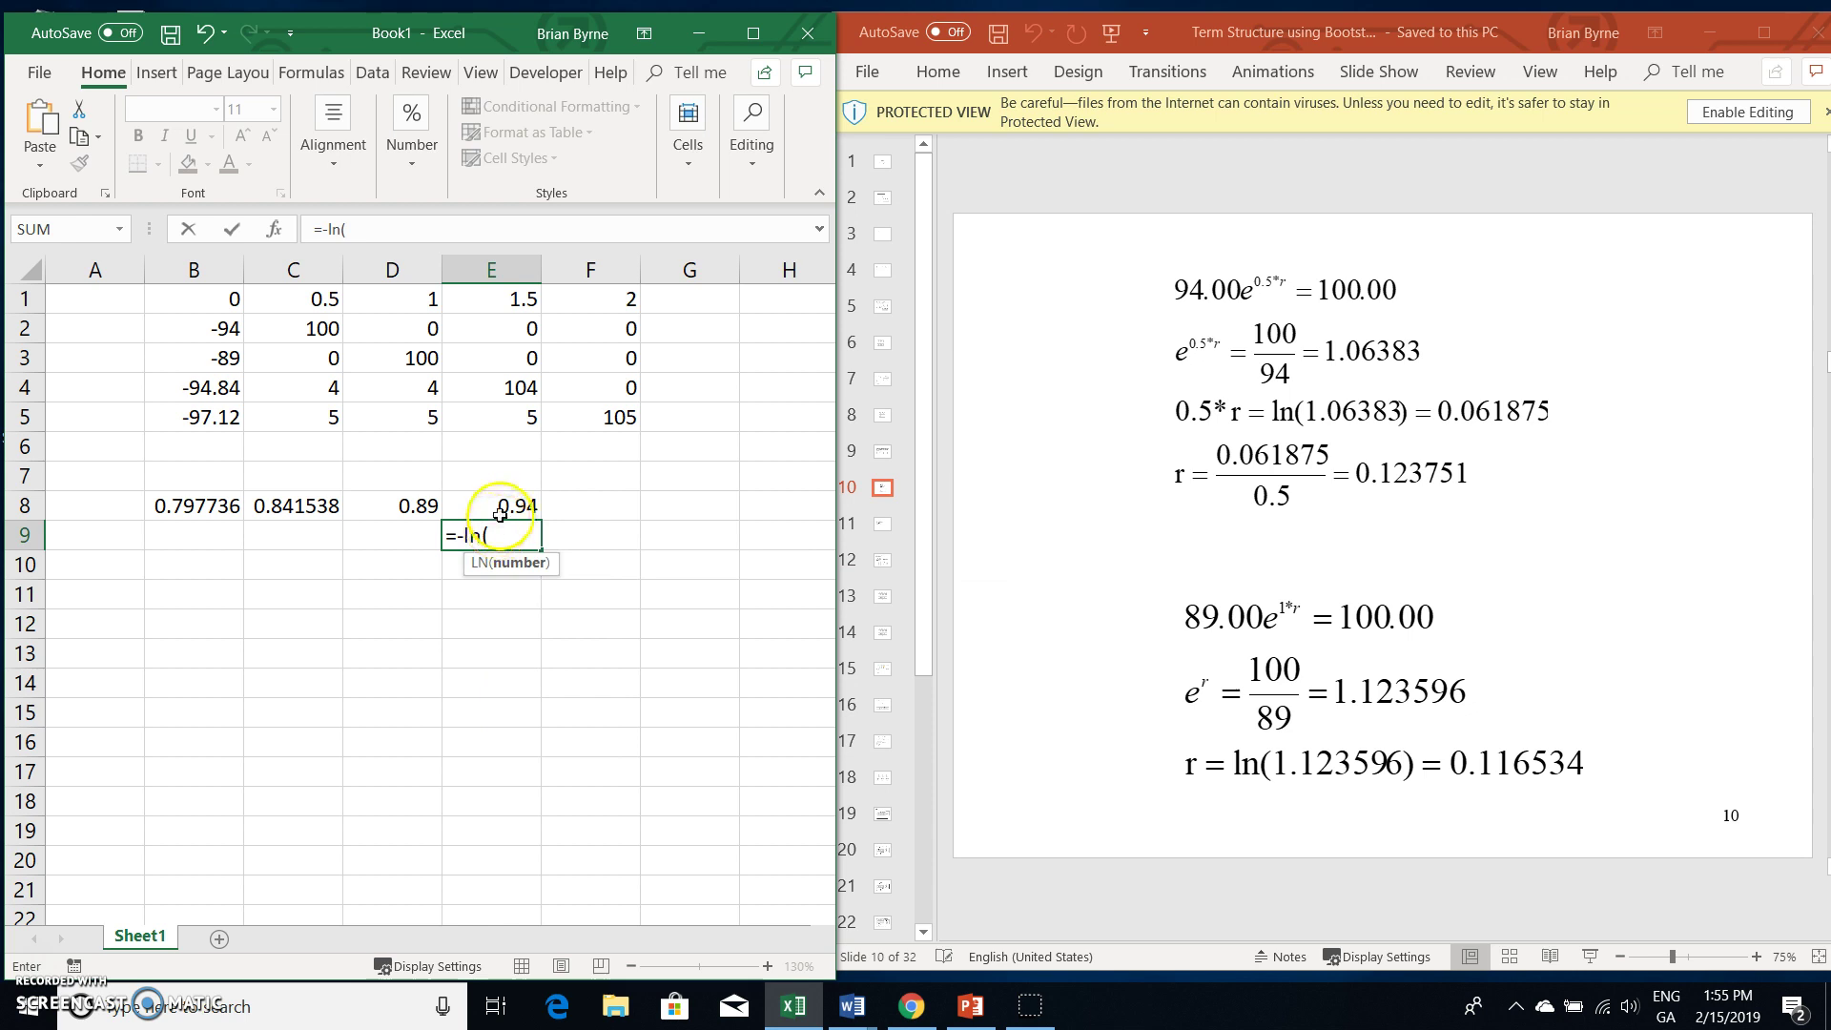
{"action": "left_click", "coordinate": [501, 503]}
{"action": "type", "text": ")/"}
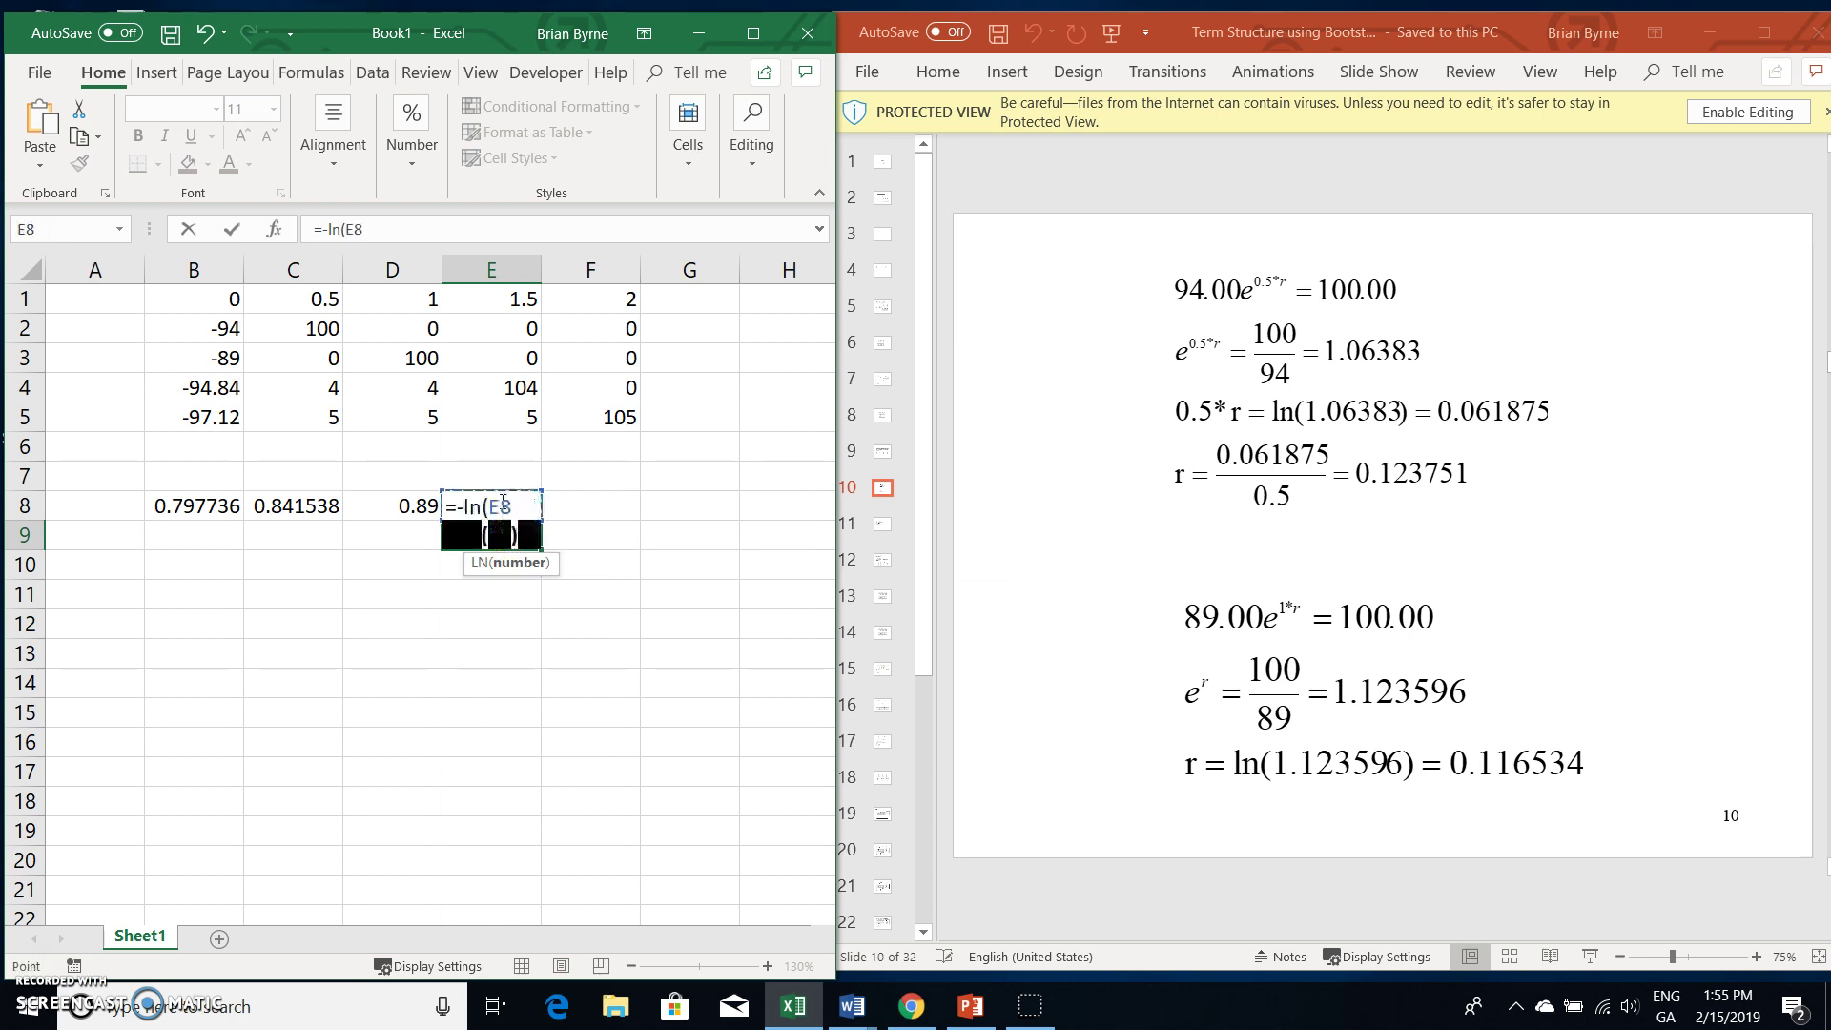
{"action": "left_click", "coordinate": [300, 305]}
{"action": "key", "text": "Return"}
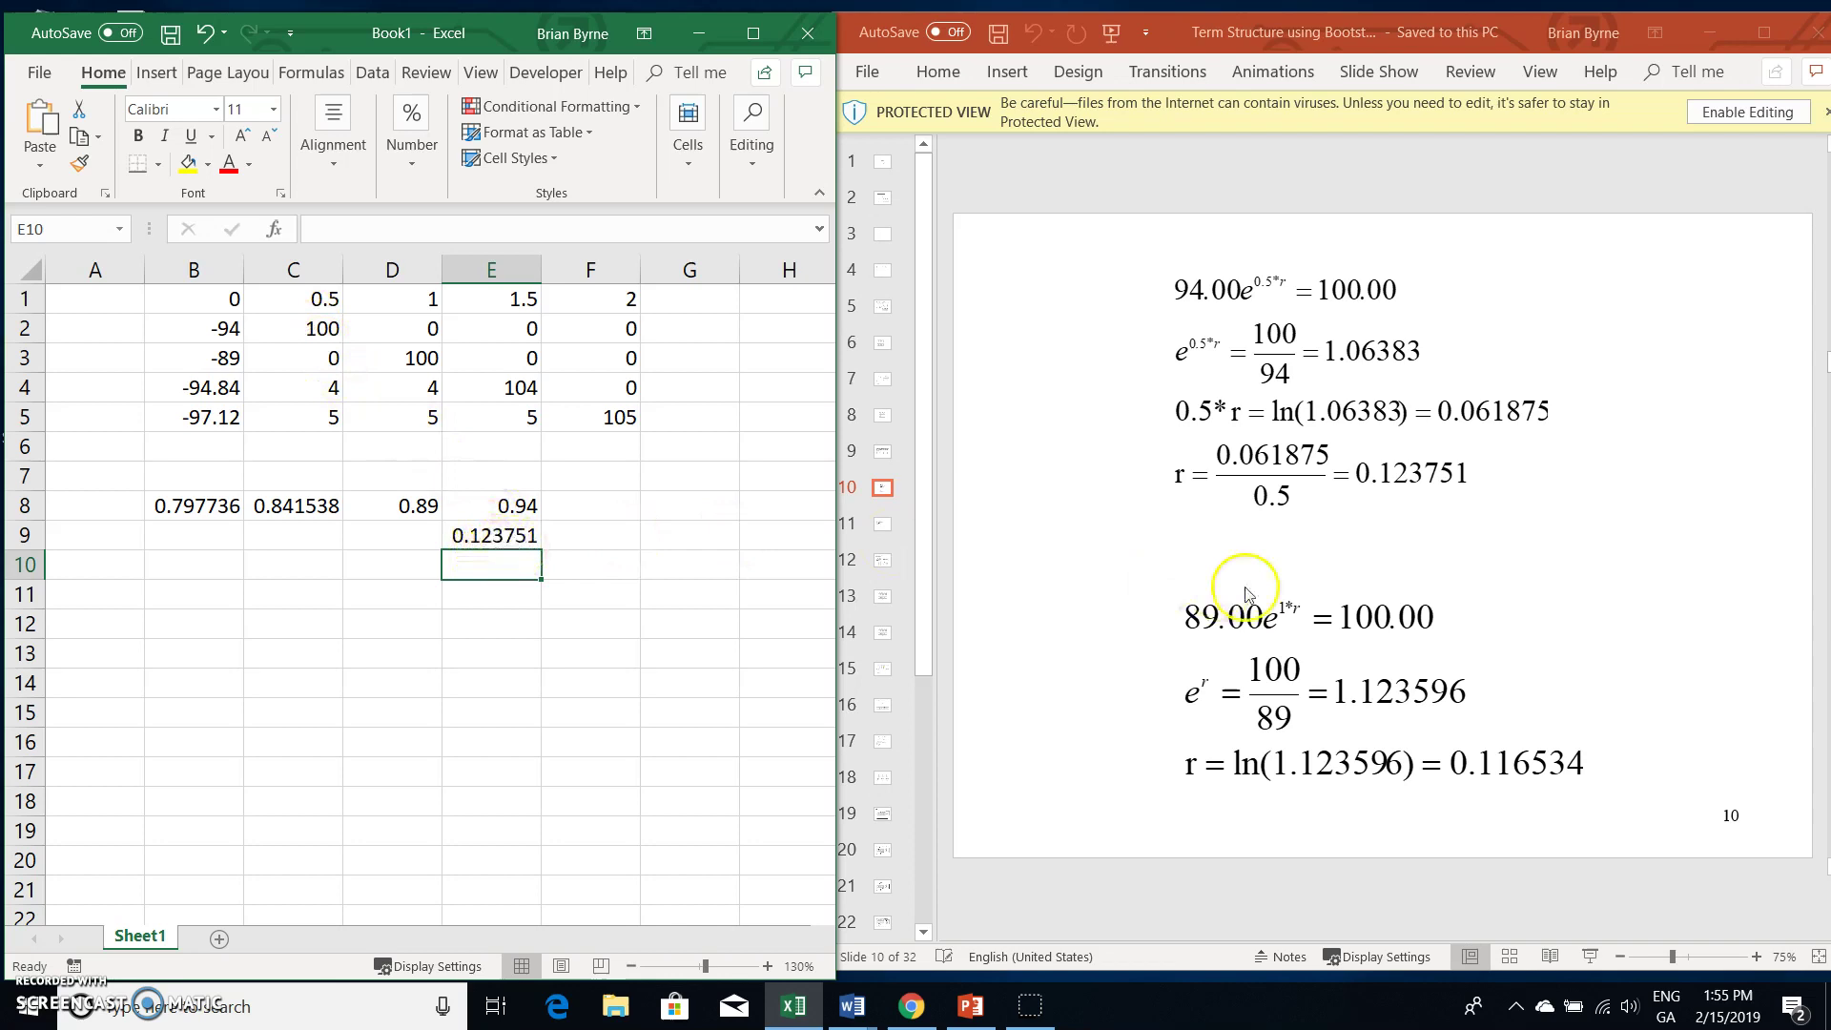
{"action": "left_click", "coordinate": [377, 524]}
{"action": "type", "text": "="}
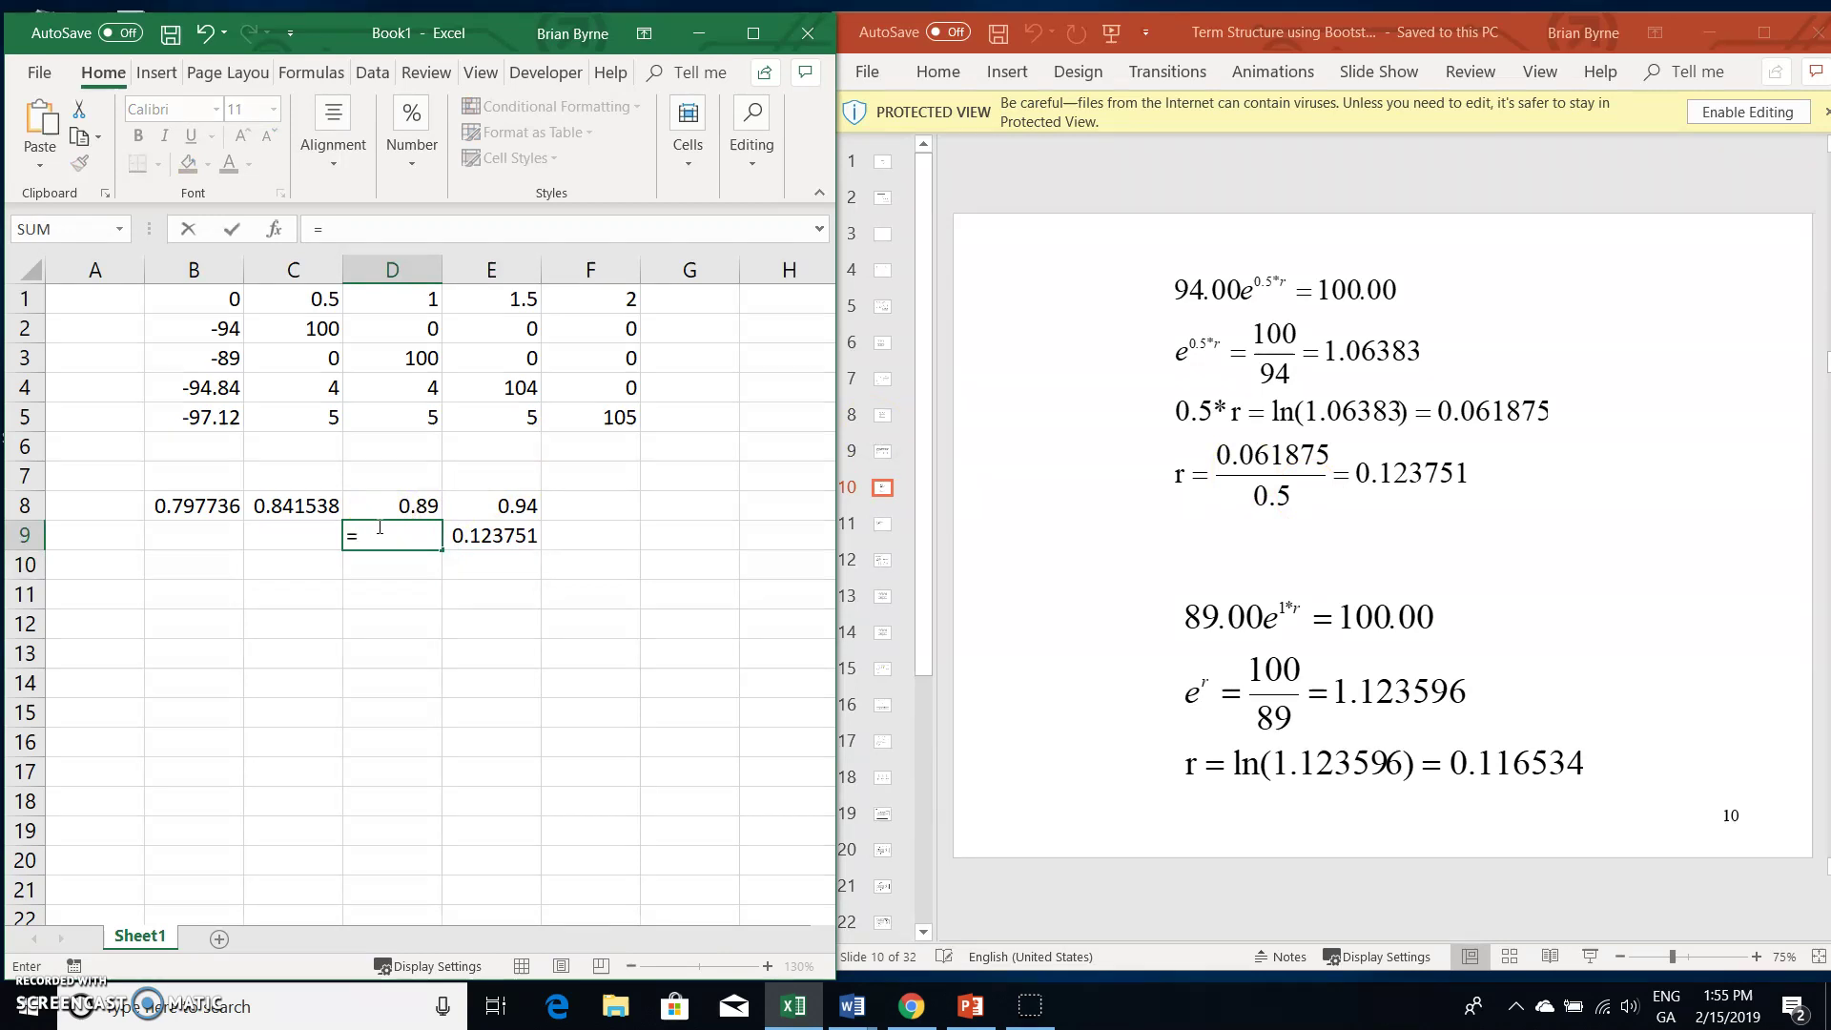
{"action": "type", "text": "-ln("}
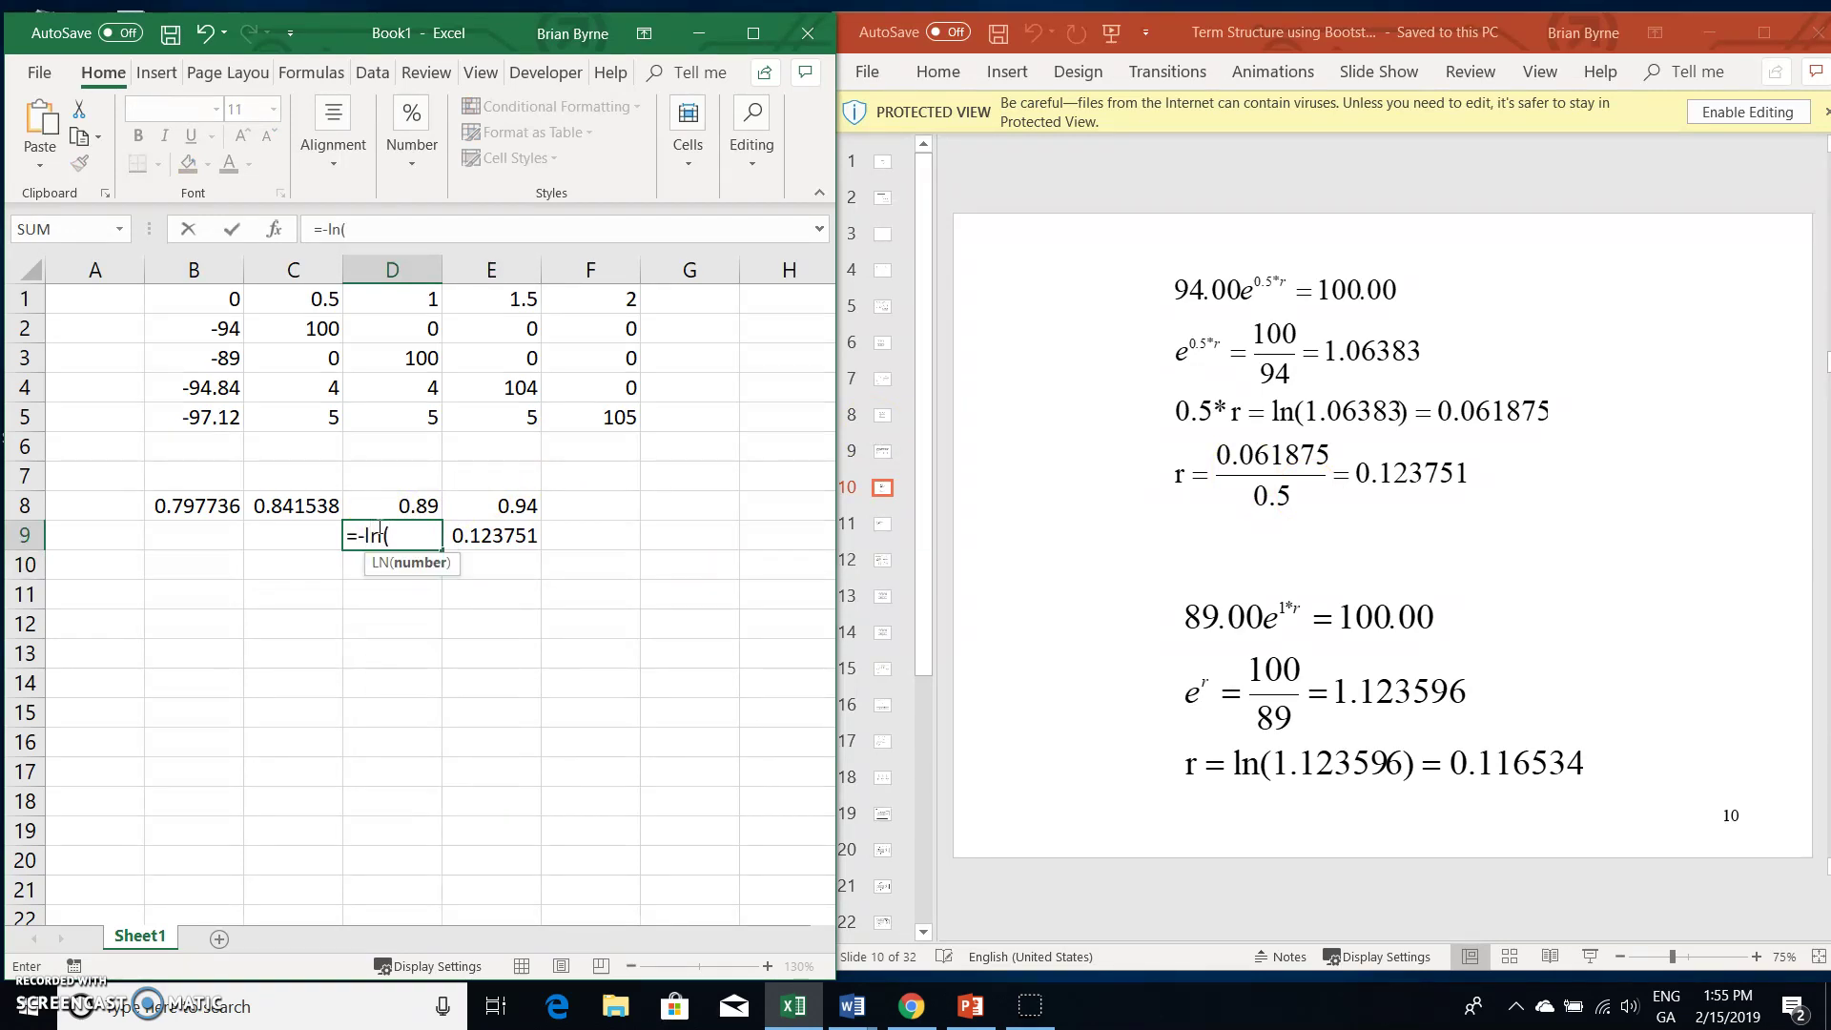
{"action": "left_click", "coordinate": [412, 507]}
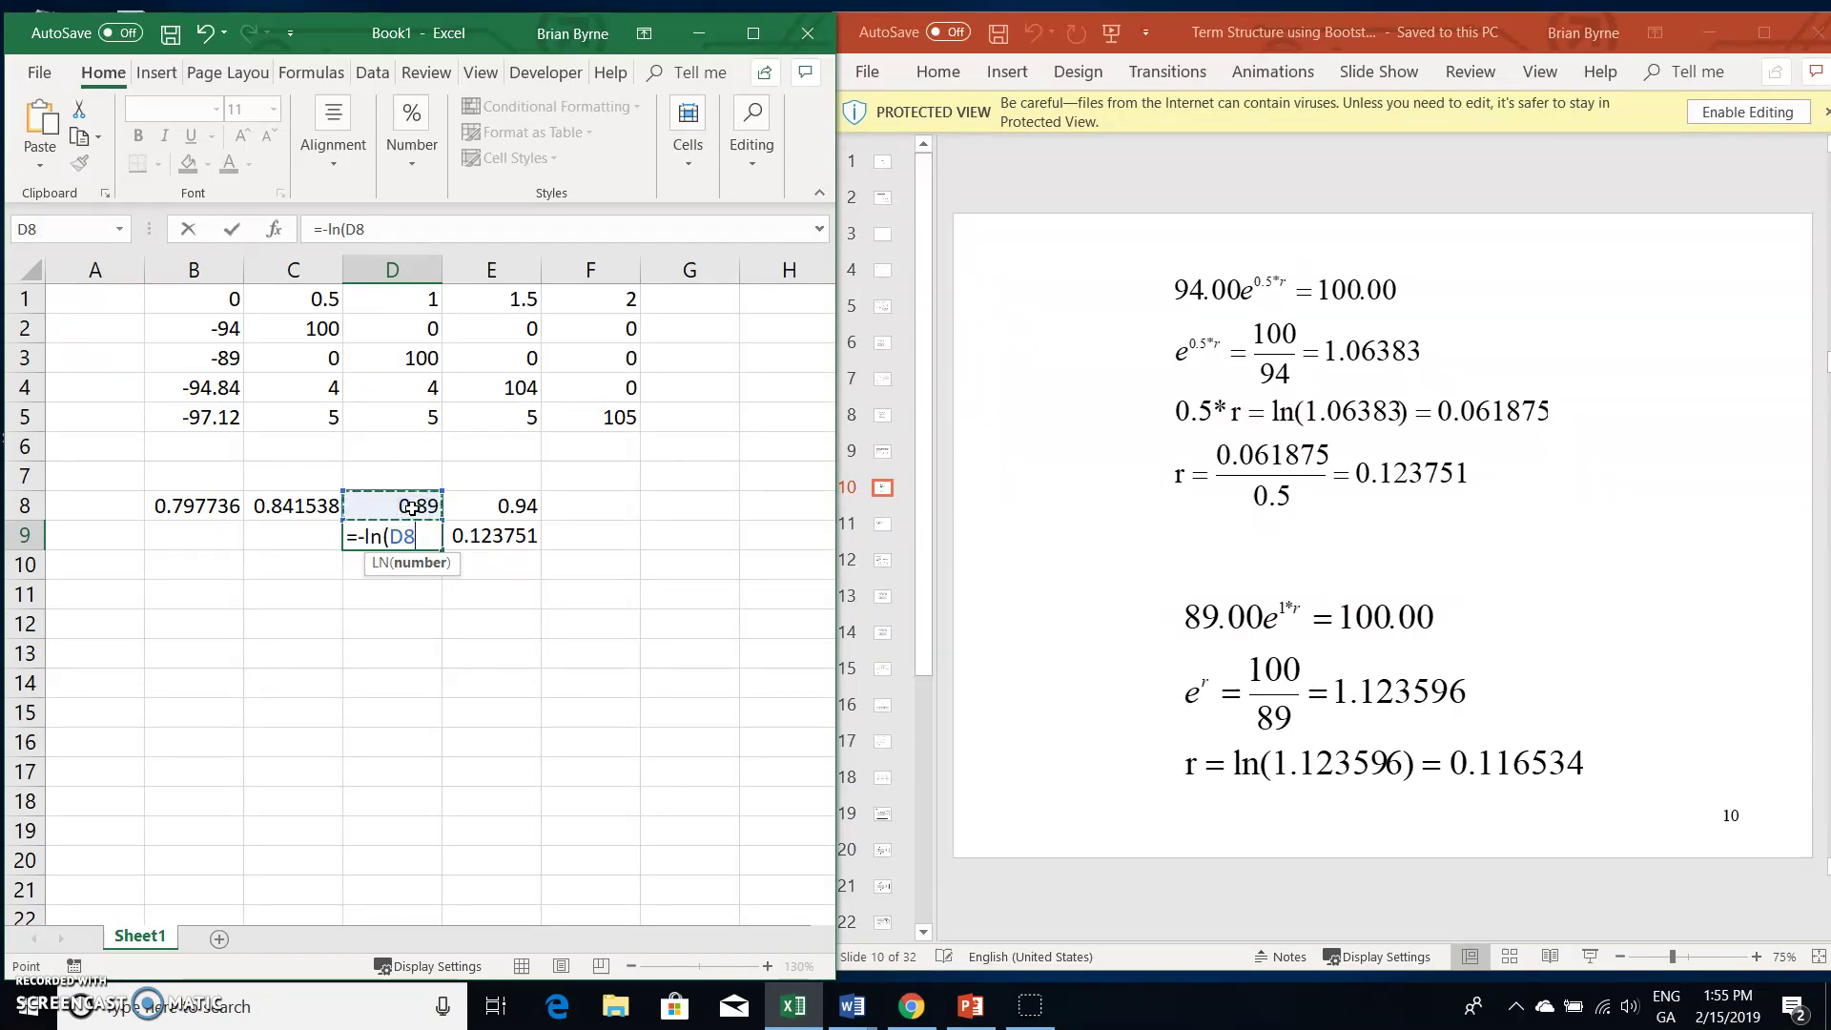
{"action": "type", "text": ")/"}
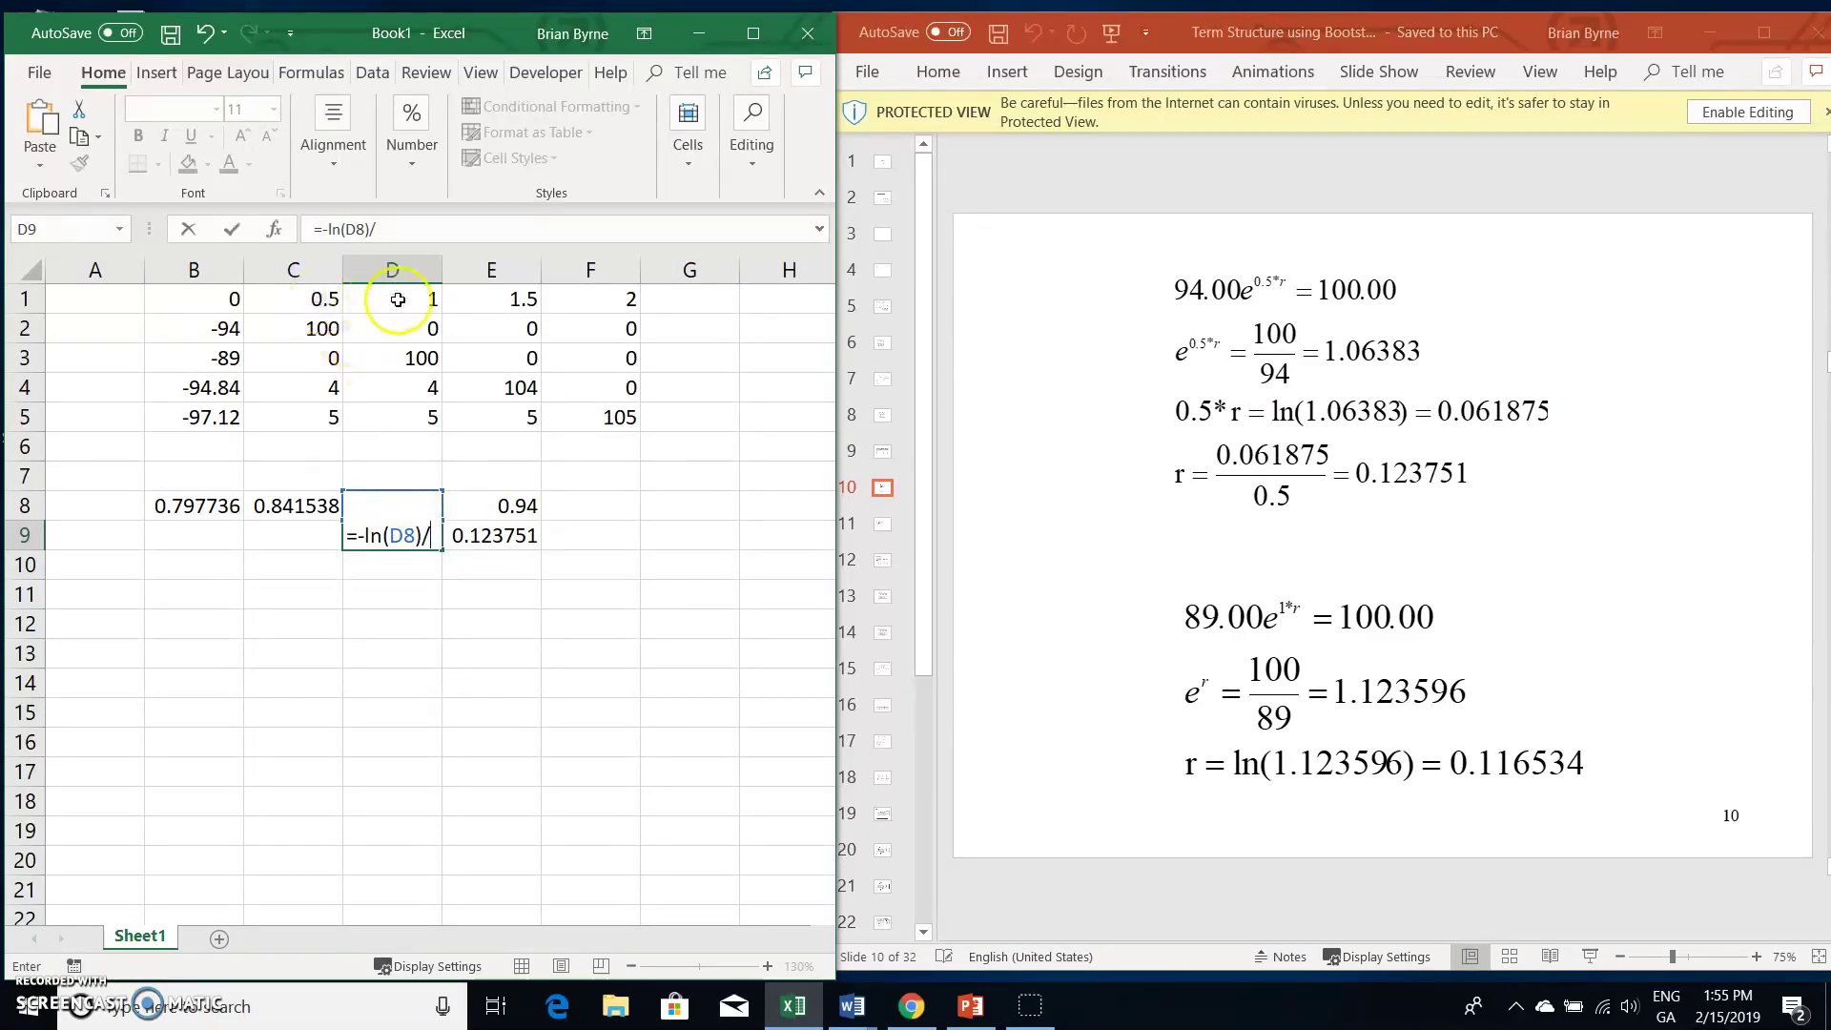
{"action": "left_click", "coordinate": [402, 303]}
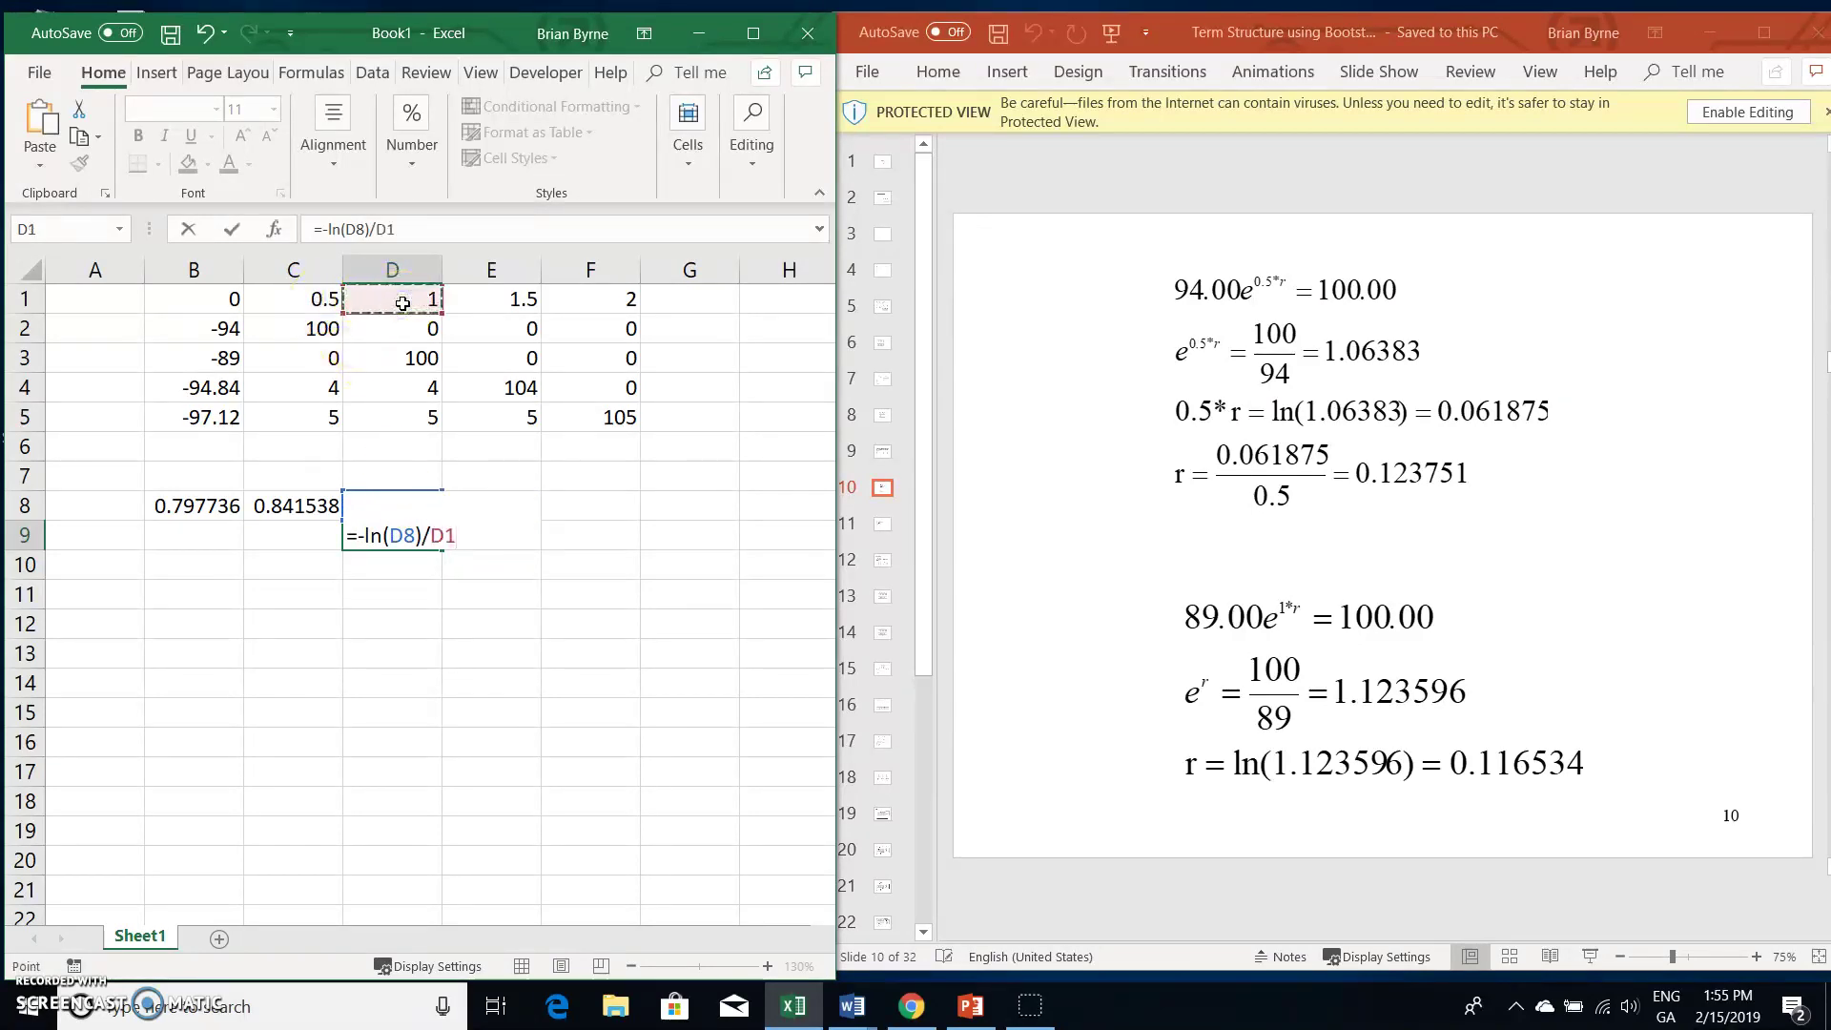
{"action": "key", "text": "Return"}
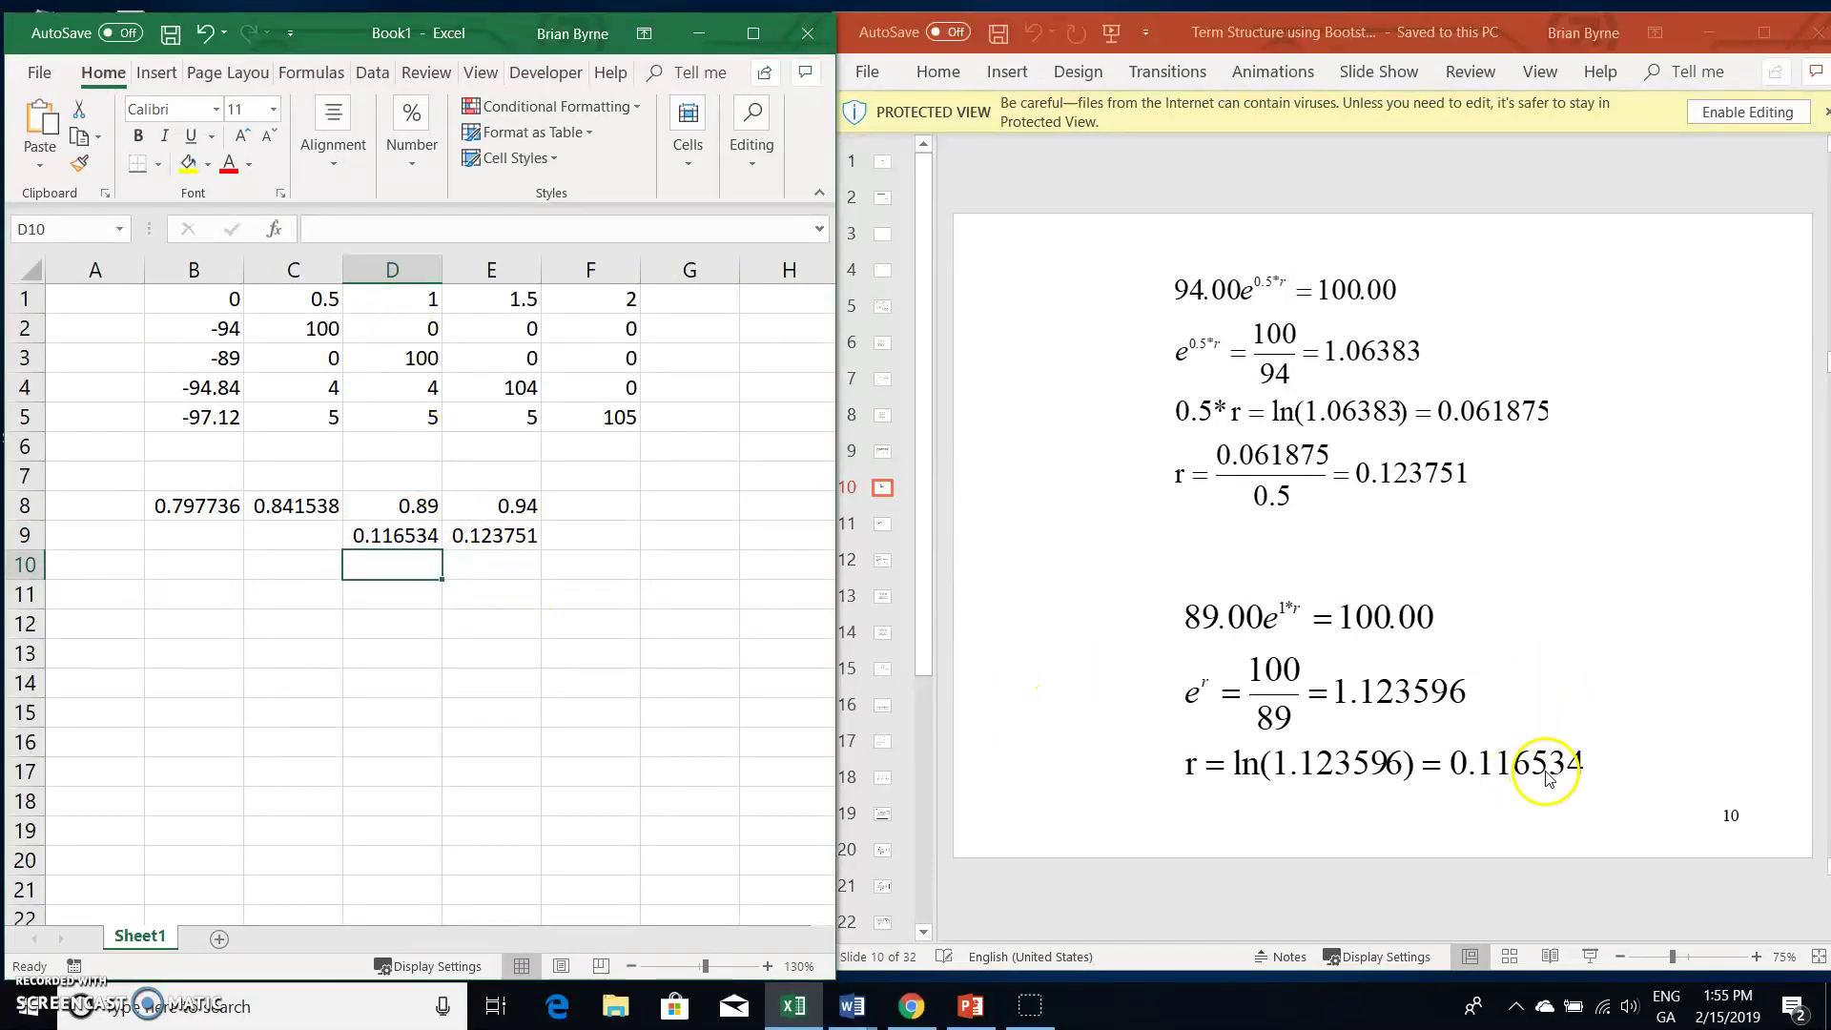
Step: Enter the 1.5-year zero rate in C9 as =-ln(C8)/E1, giving 0.115016
{"action": "left_click", "coordinate": [305, 532]}
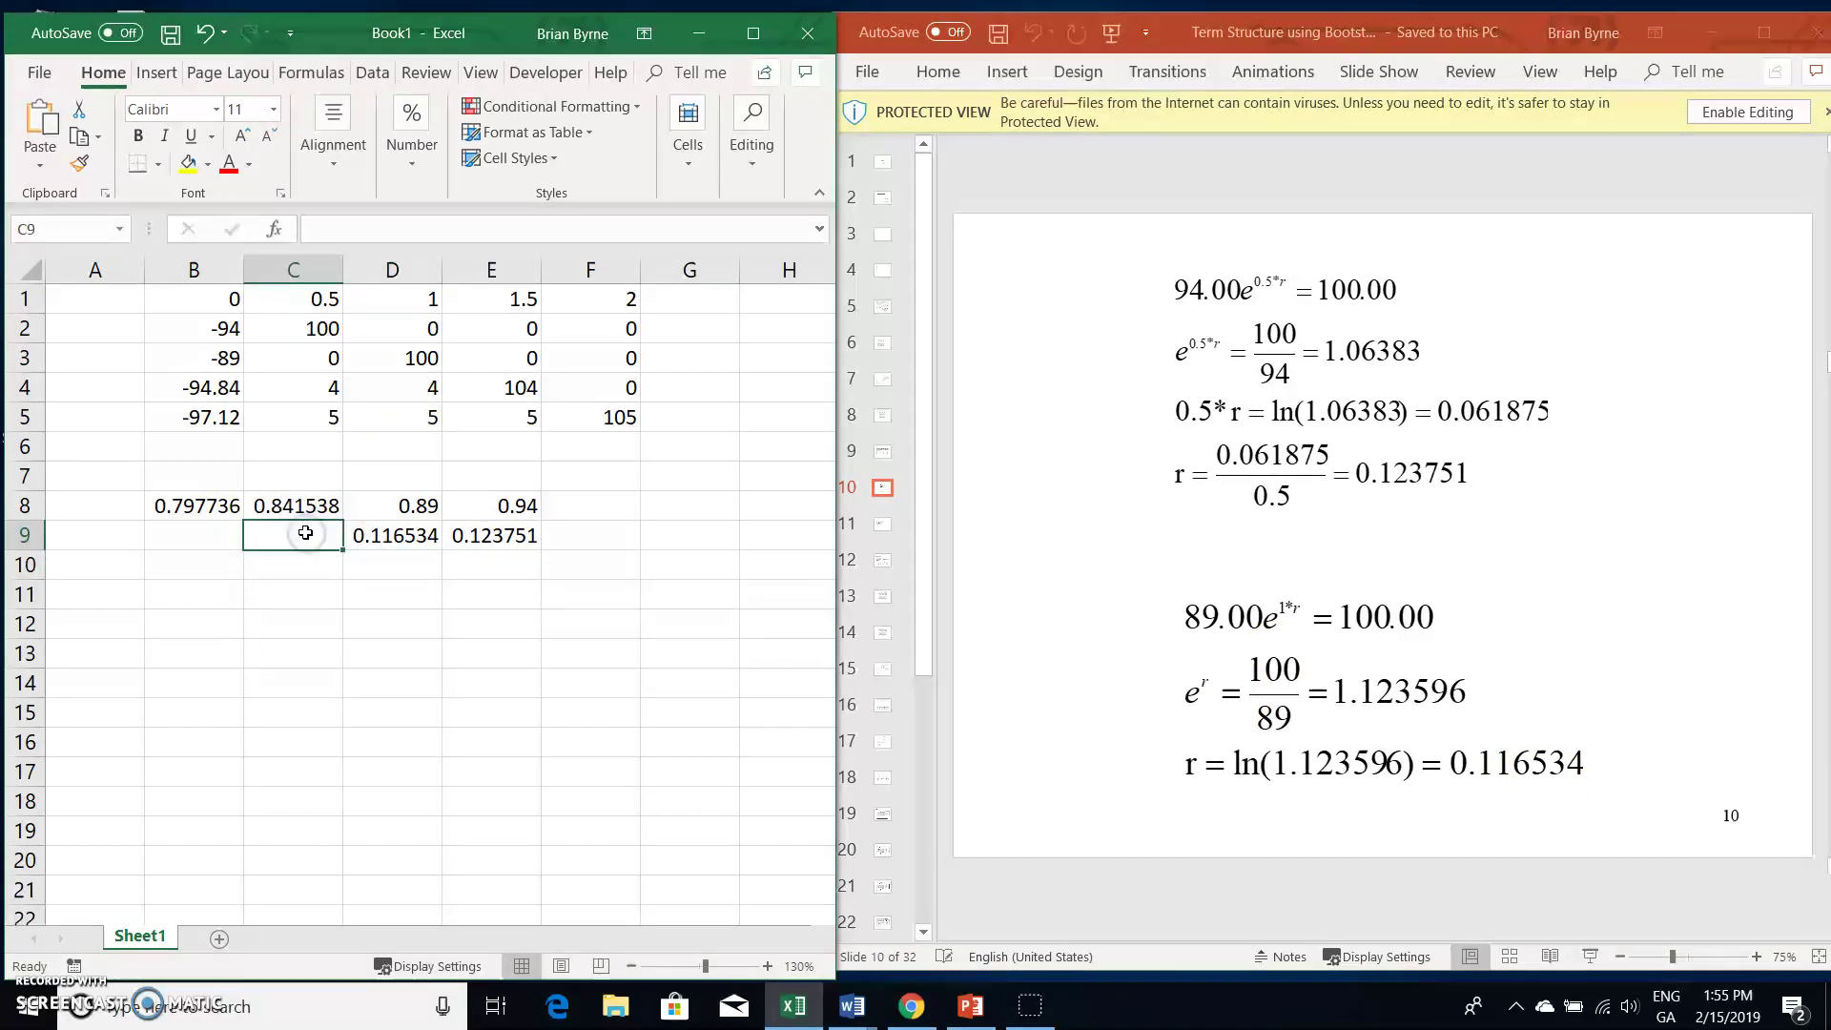
{"action": "type", "text": "="}
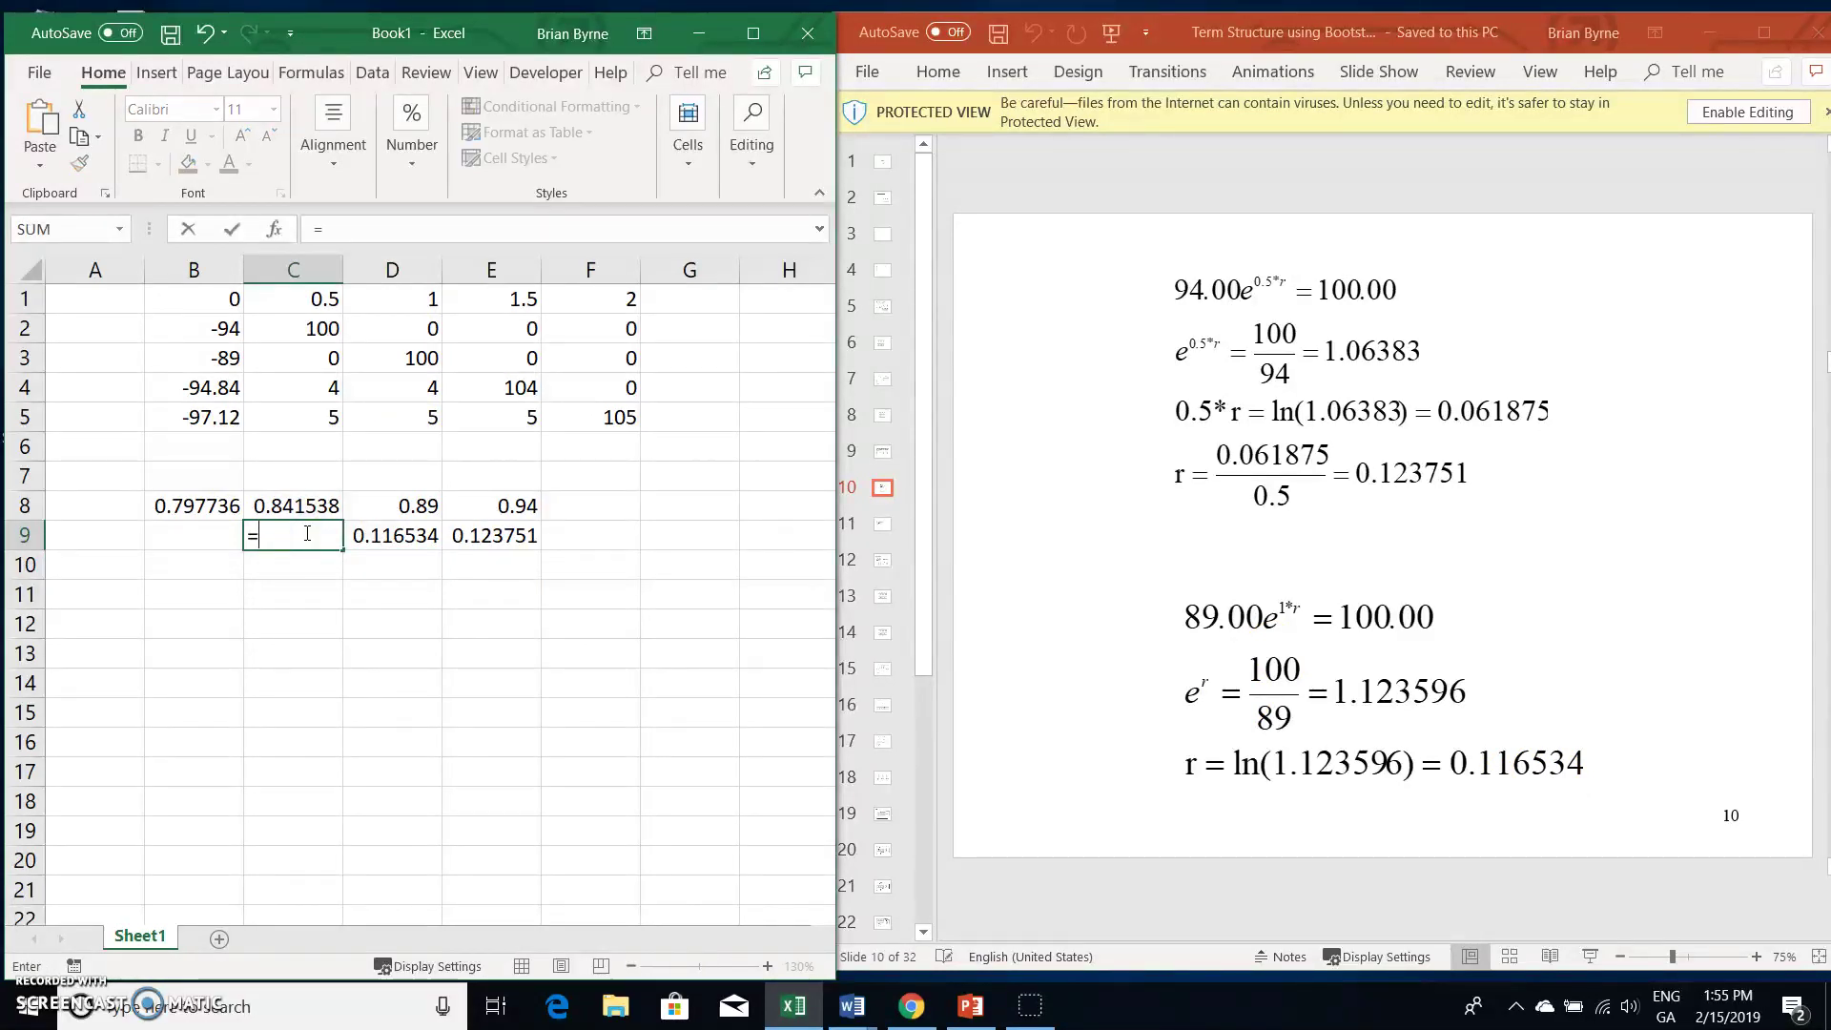
{"action": "type", "text": "-ln"}
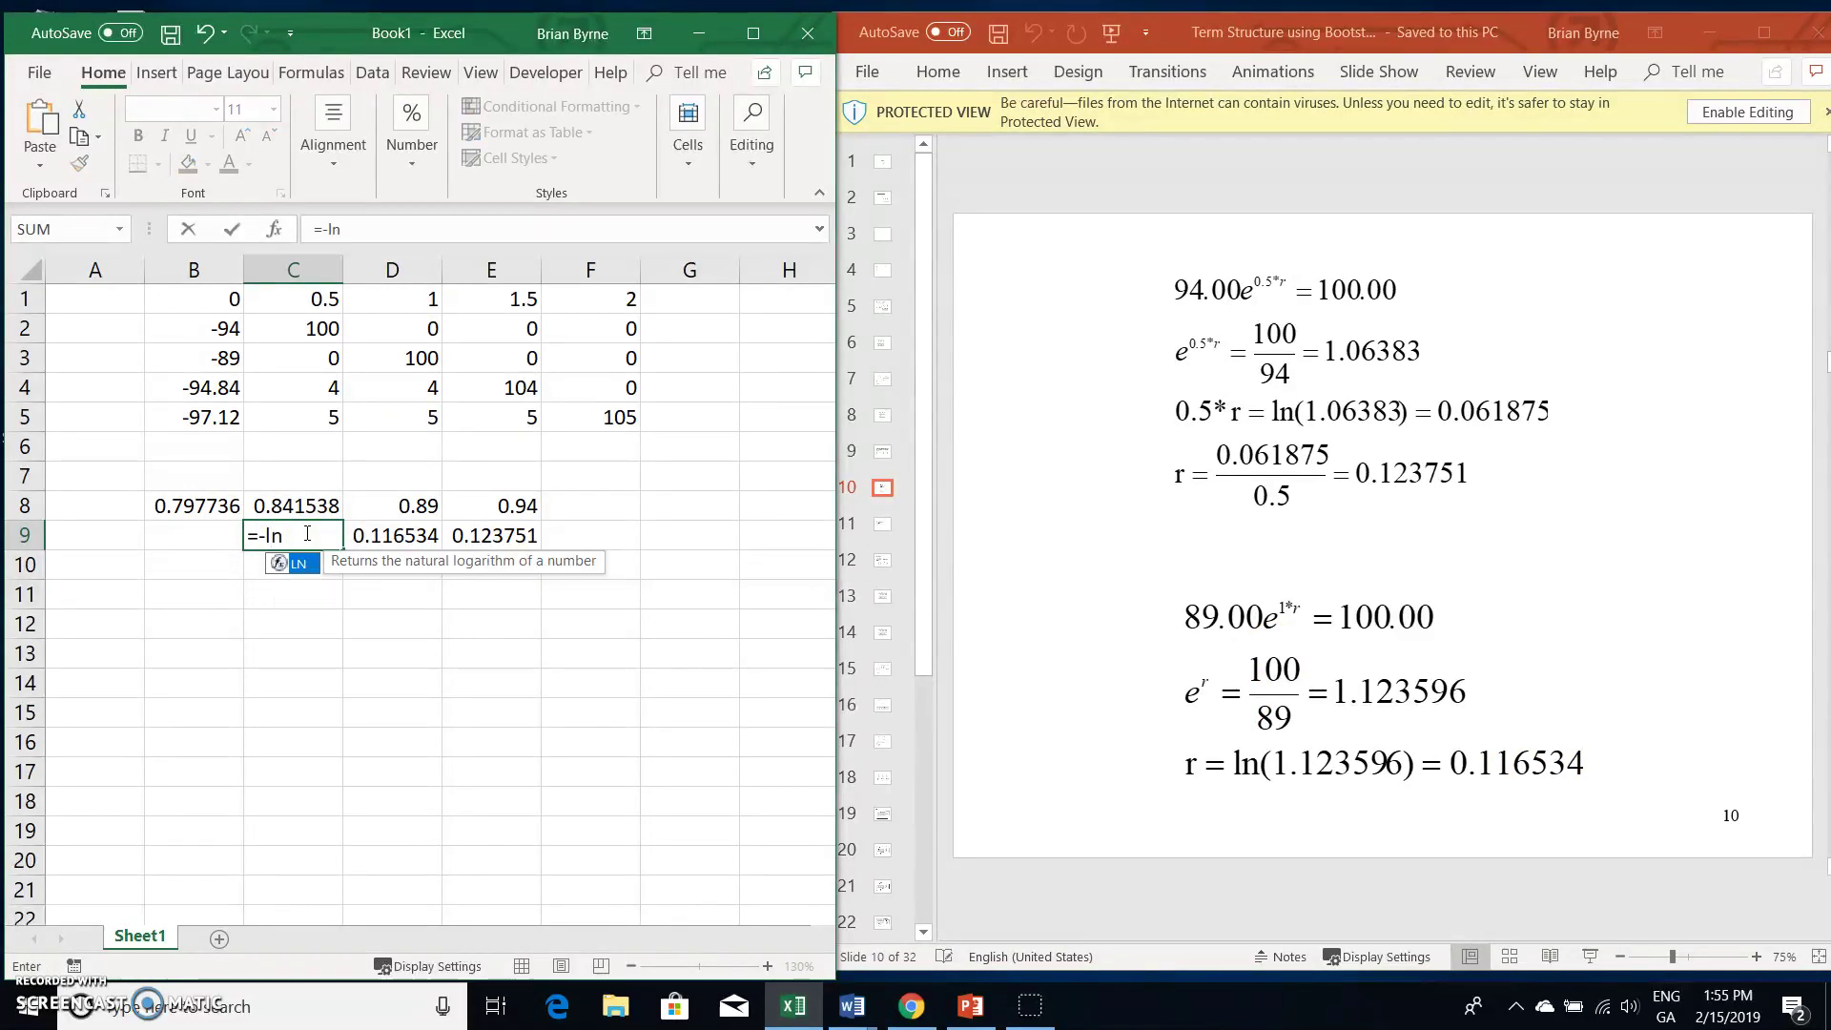
{"action": "type", "text": "("}
{"action": "left_click", "coordinate": [307, 499]}
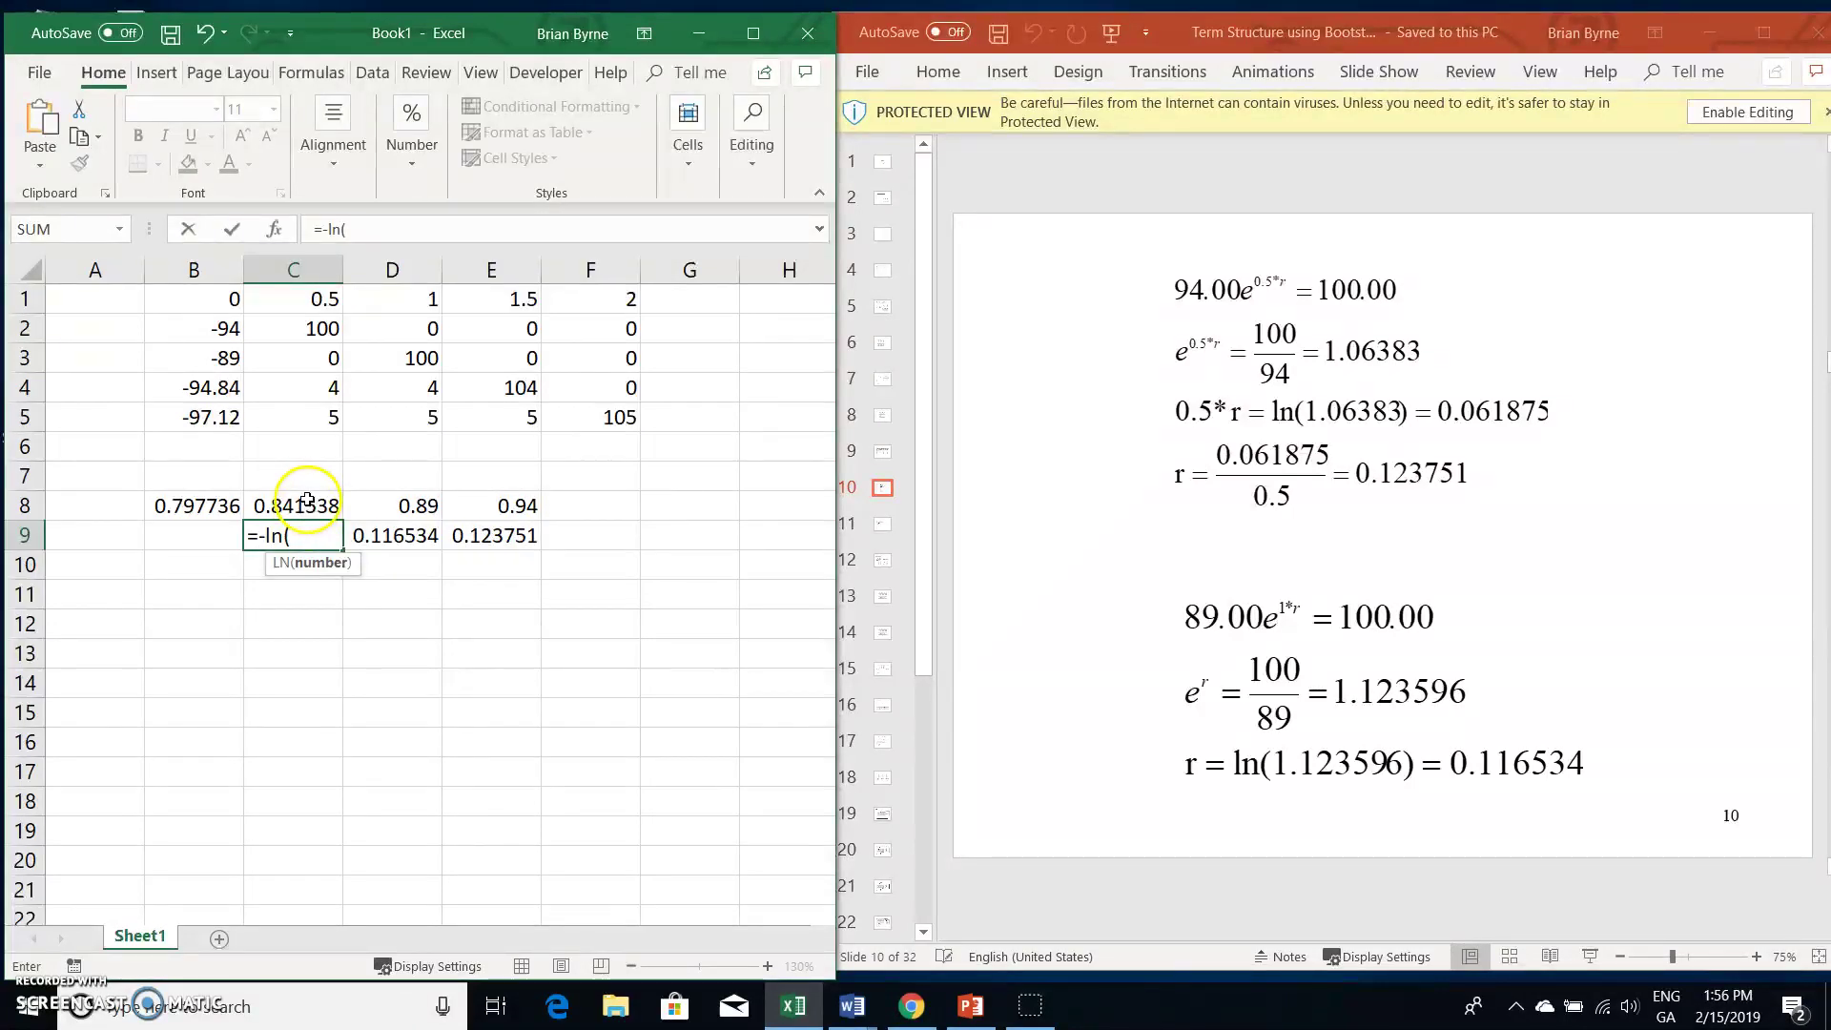
{"action": "type", "text": ")/"}
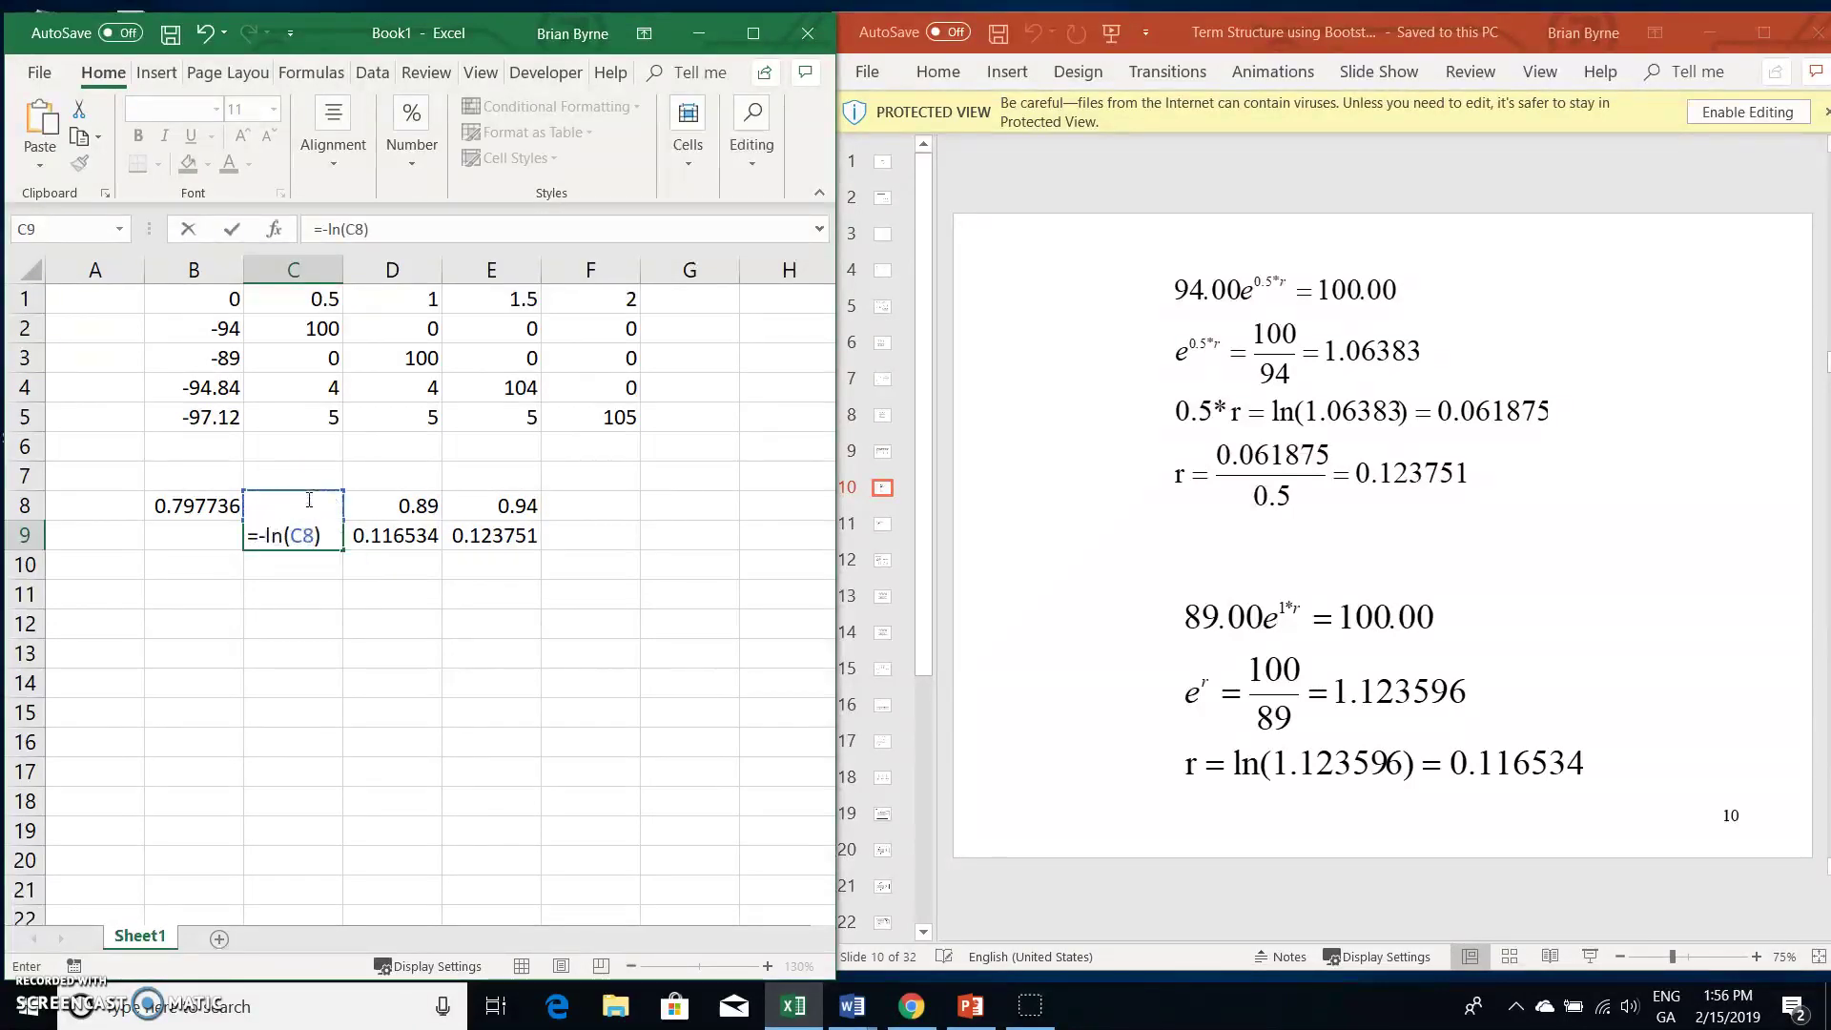
{"action": "left_click", "coordinate": [497, 303]}
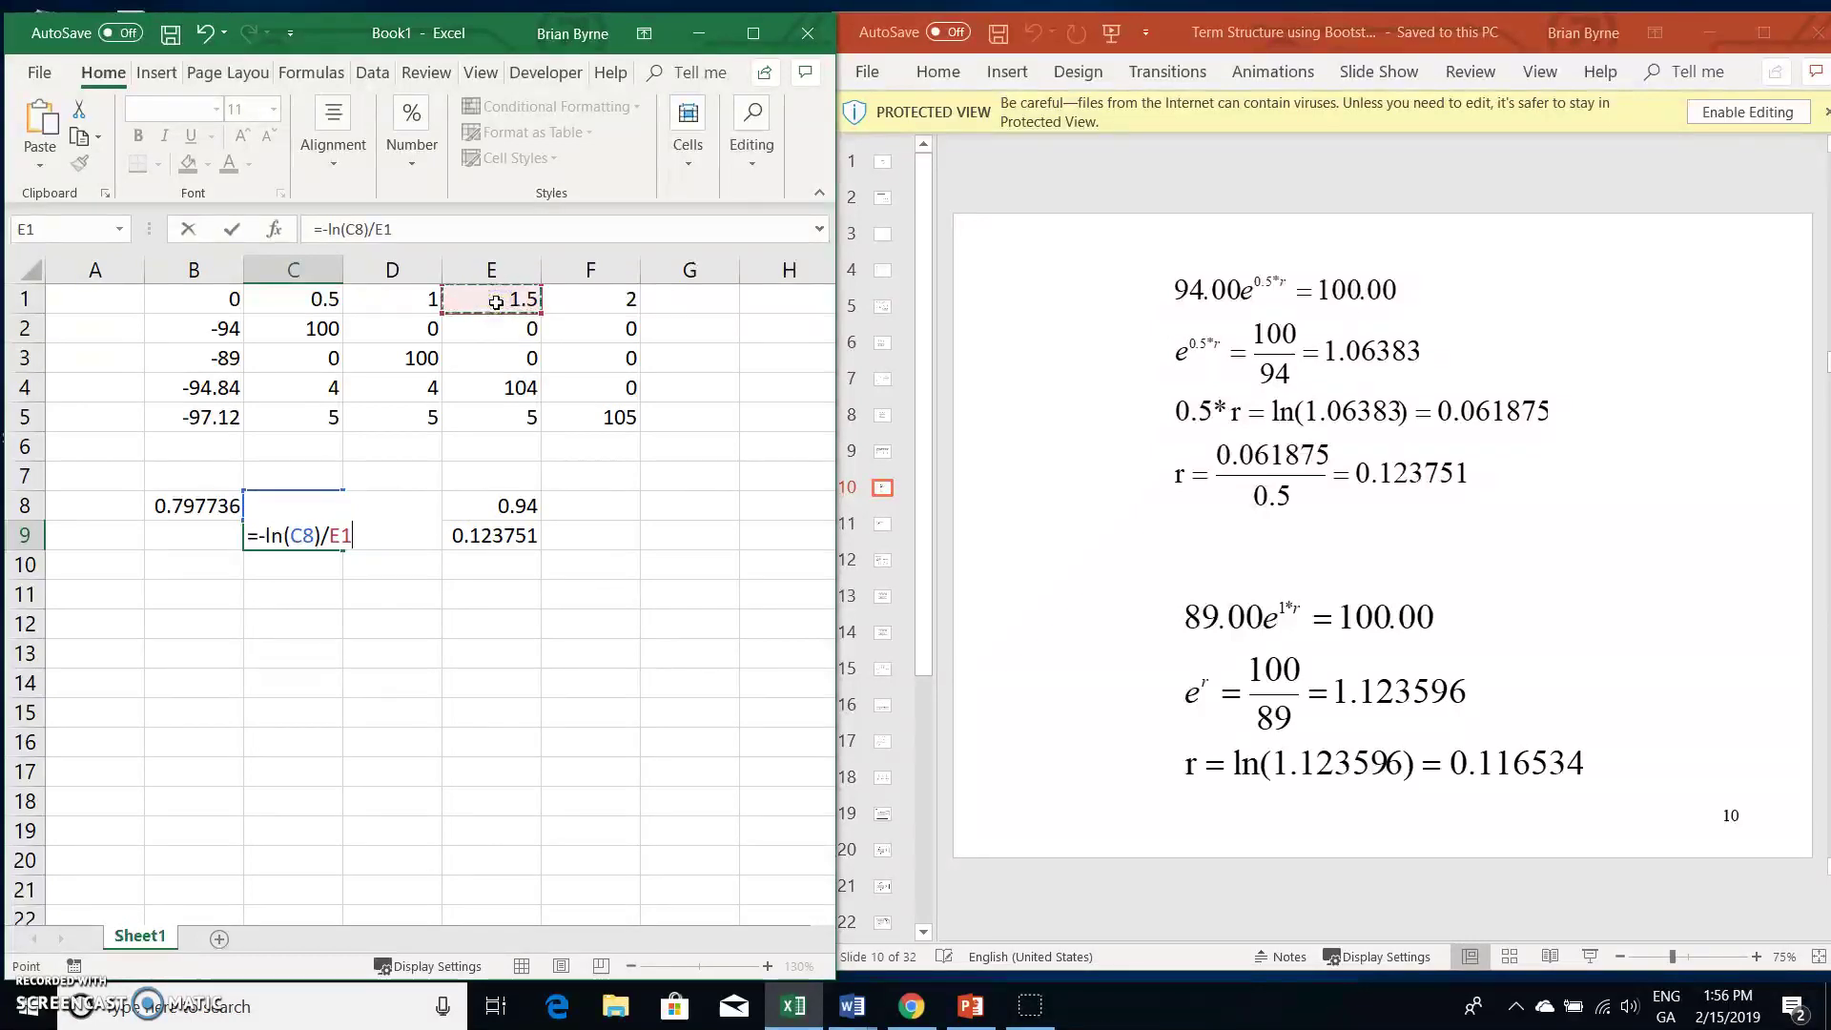
{"action": "key", "text": "Return"}
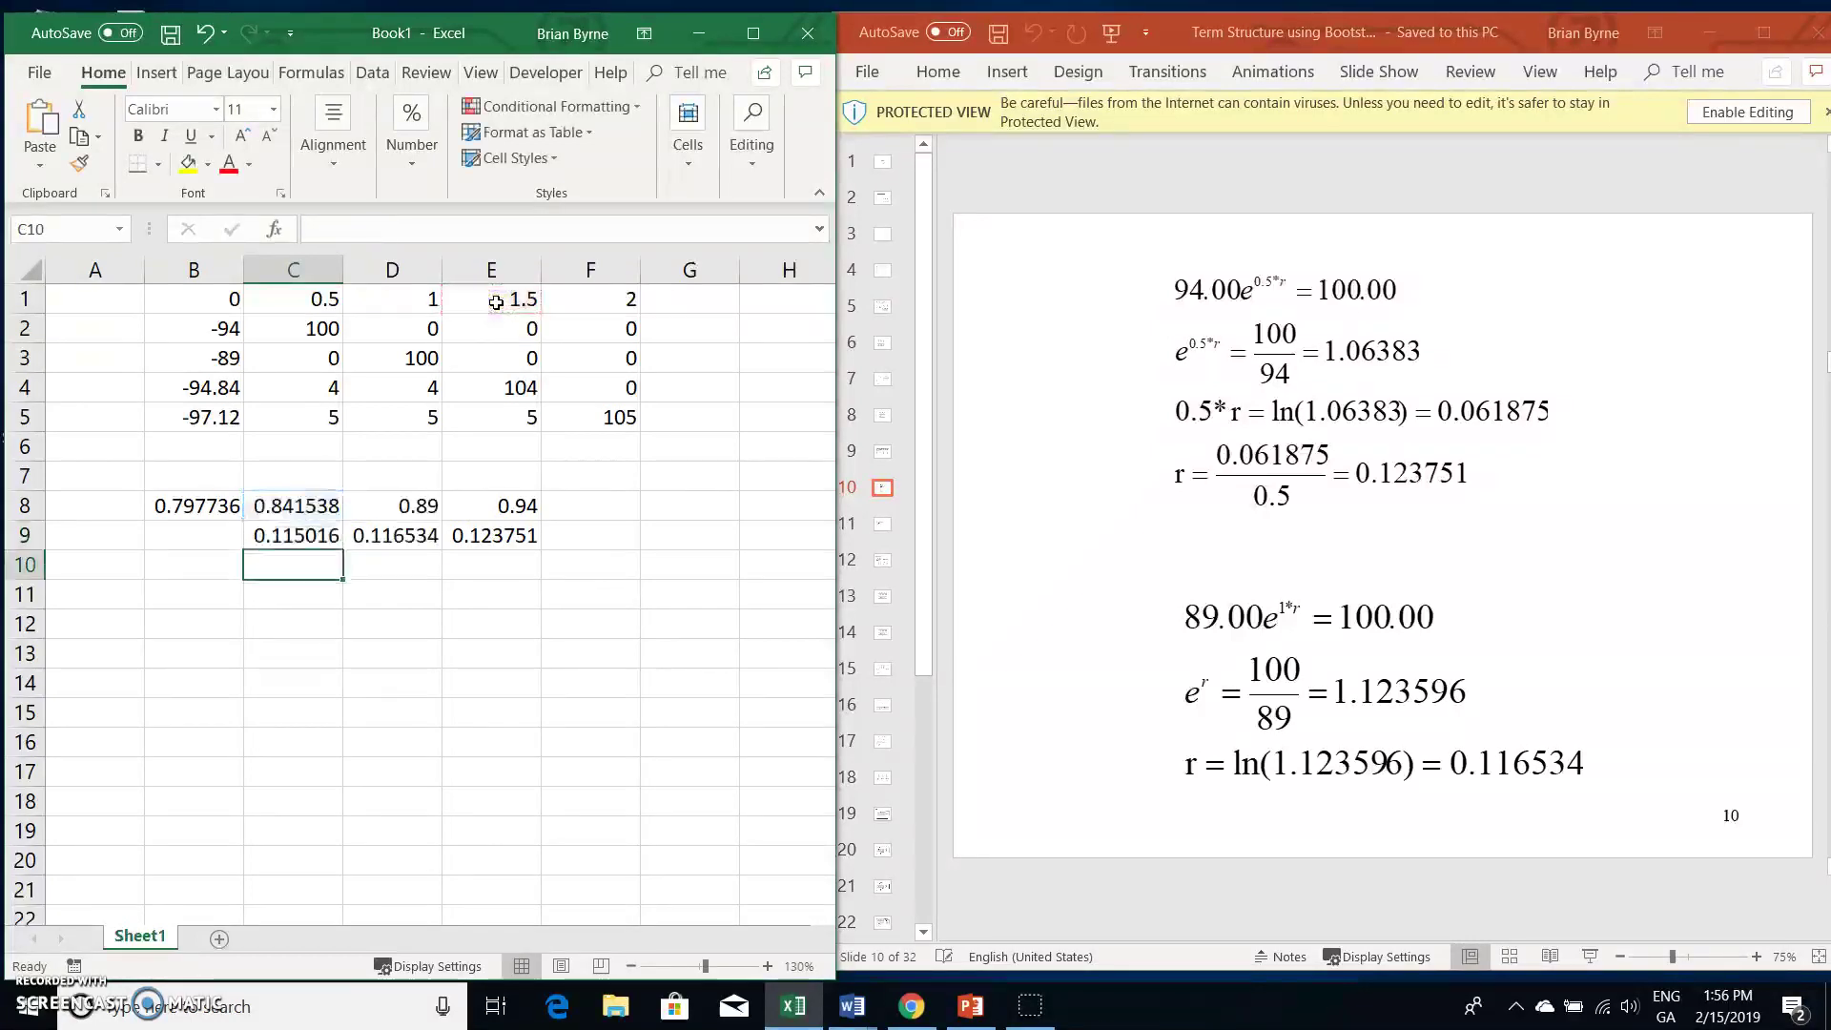
Step: After checking the lecture slides, enter the 2-year zero rate =-ln(B8)/F1 in B9
{"action": "left_click", "coordinate": [1248, 799]}
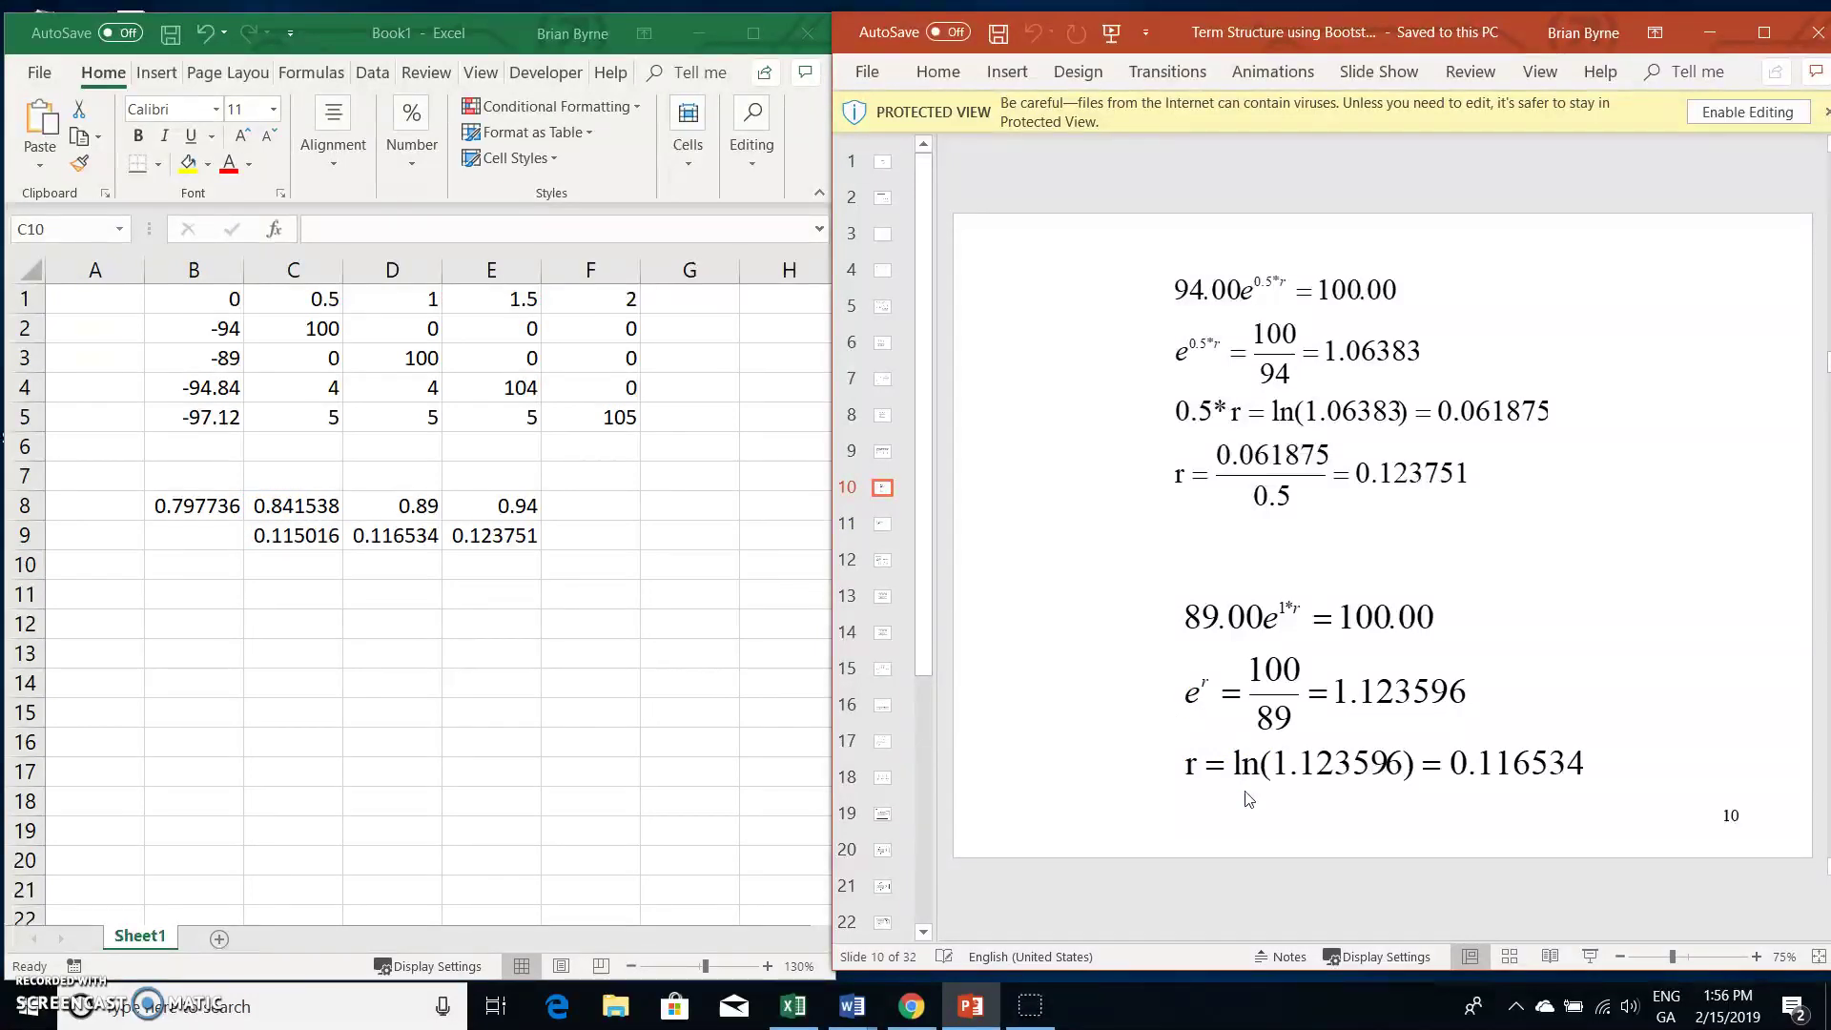
{"action": "scroll", "coordinate": [1248, 800], "scroll_direction": "down", "scroll_amount": 1}
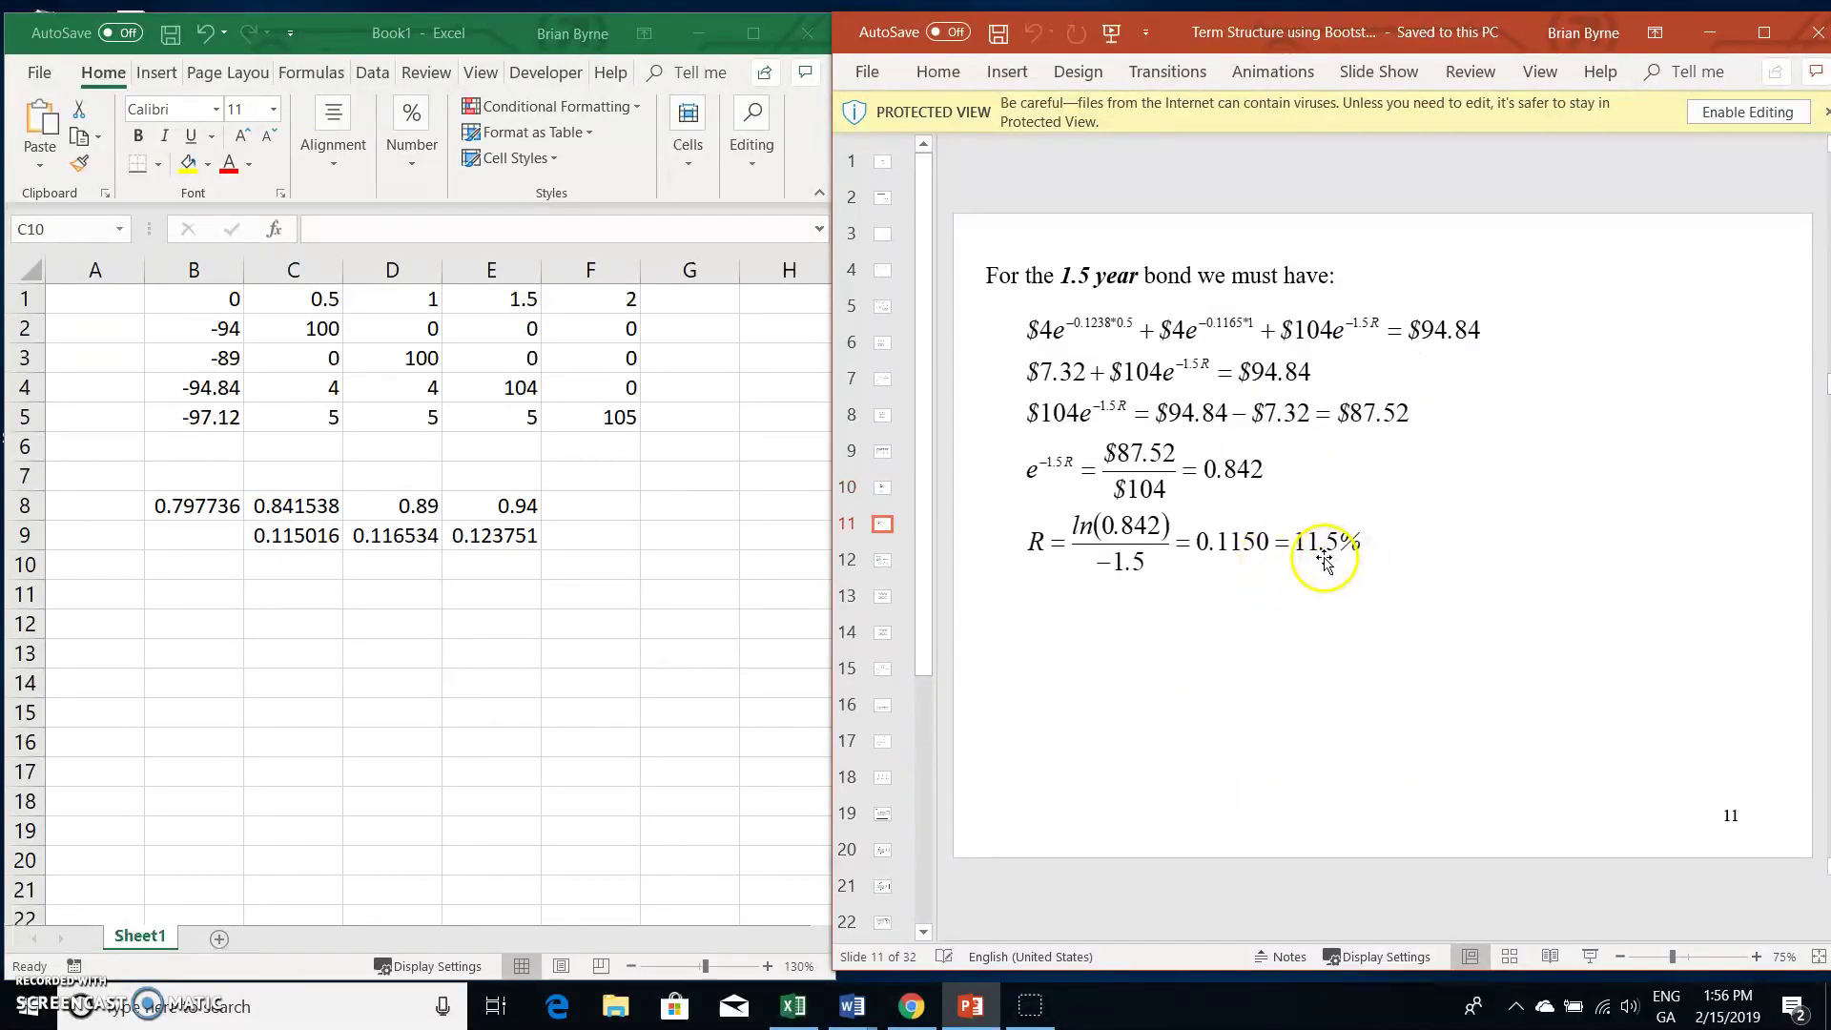
{"action": "left_click", "coordinate": [189, 535]}
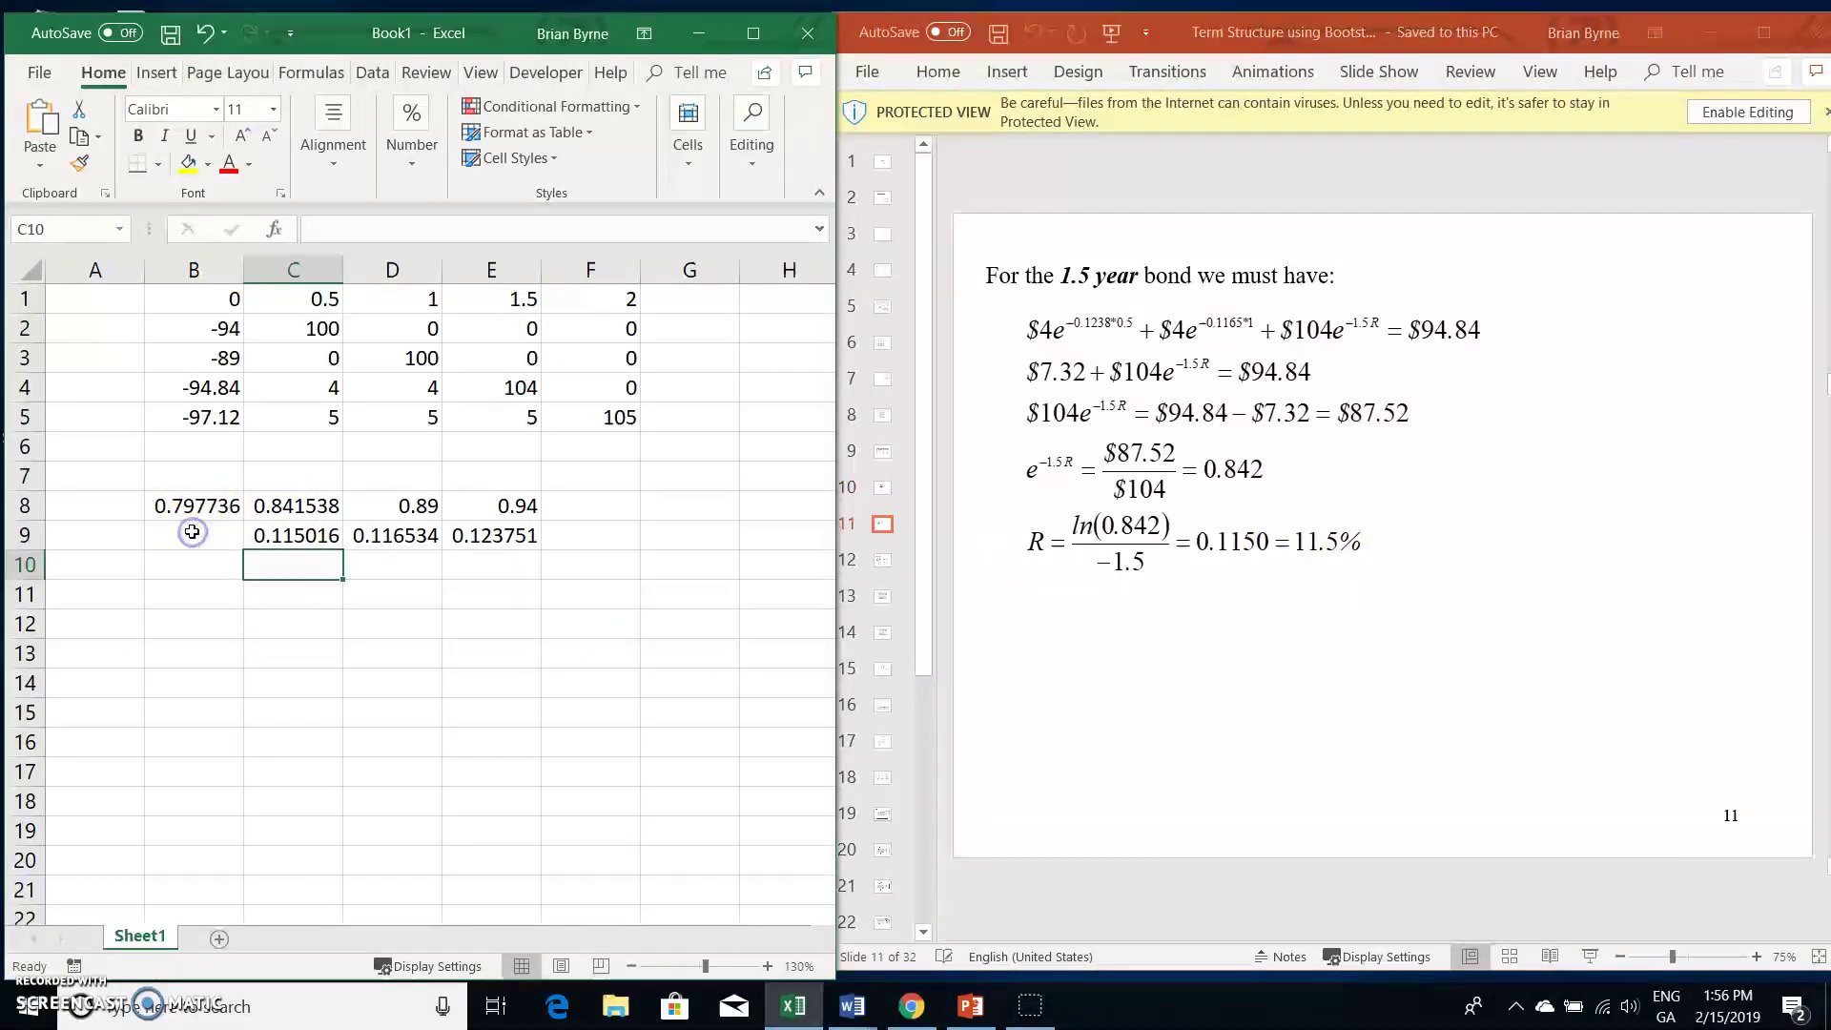
{"action": "left_click", "coordinate": [191, 531]}
{"action": "left_click", "coordinate": [1054, 773]}
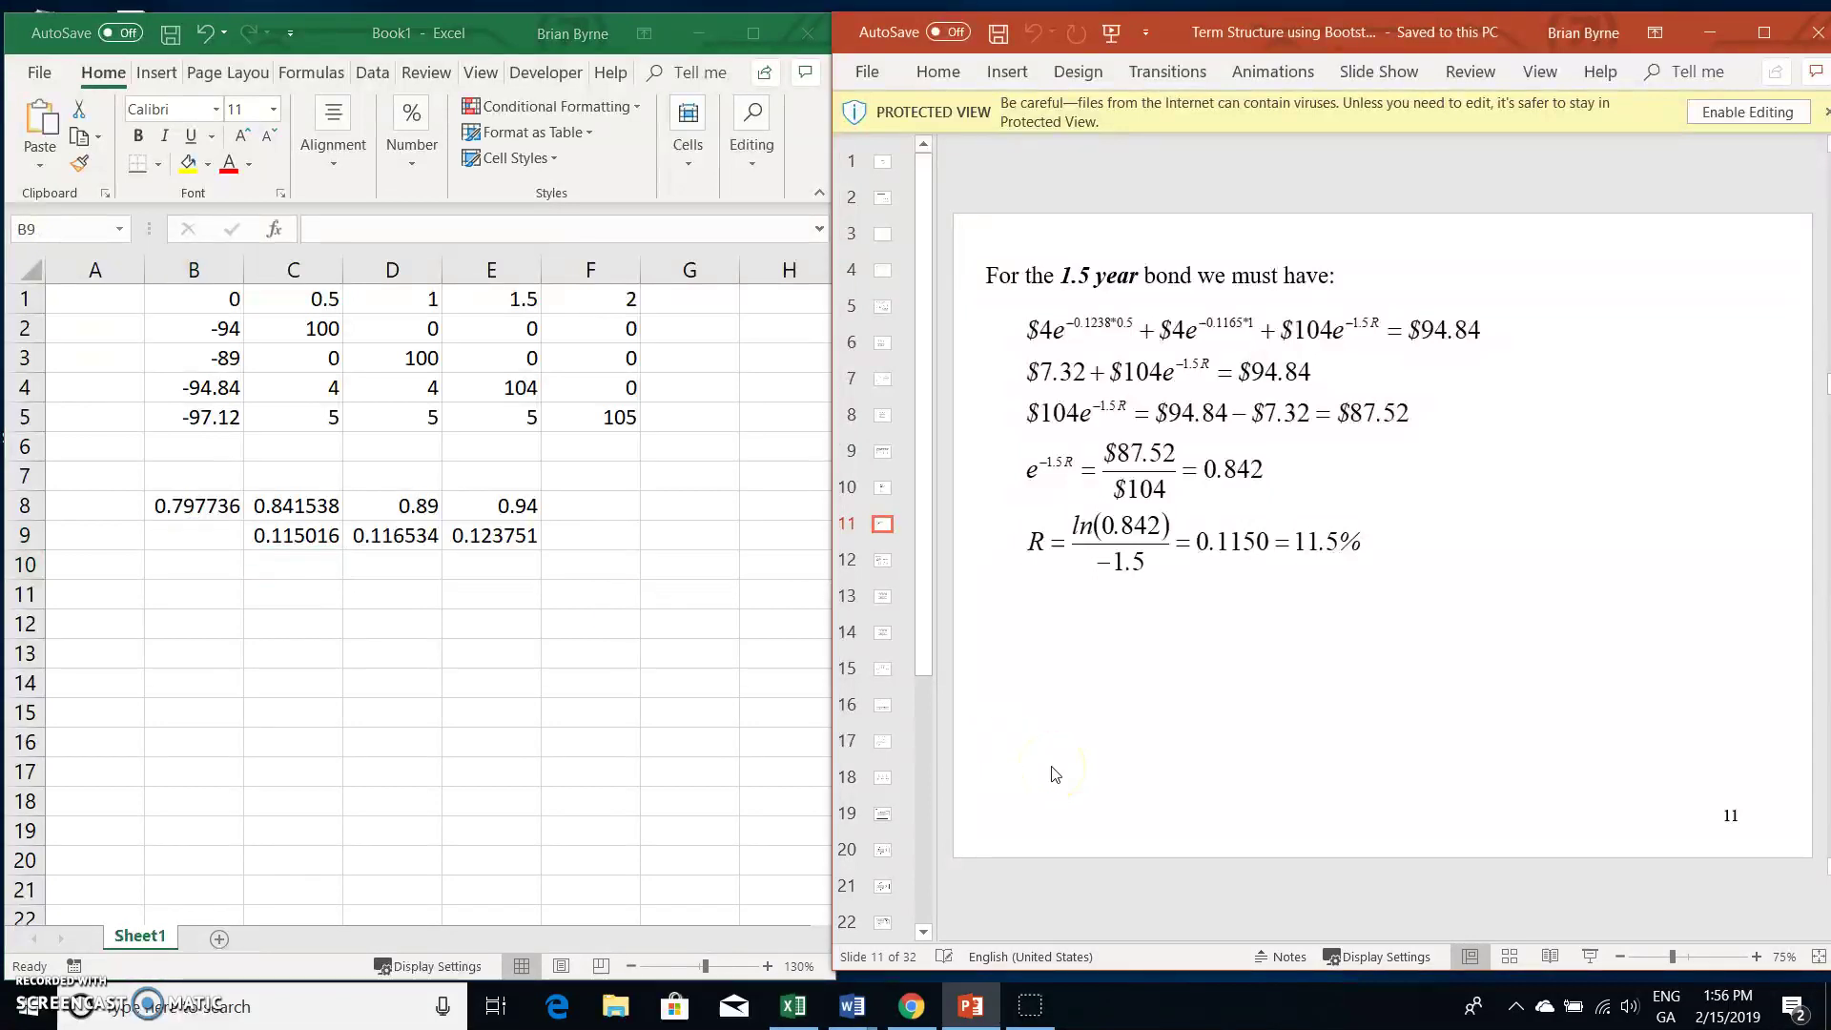
{"action": "scroll", "coordinate": [1055, 773], "scroll_direction": "down", "scroll_amount": 1}
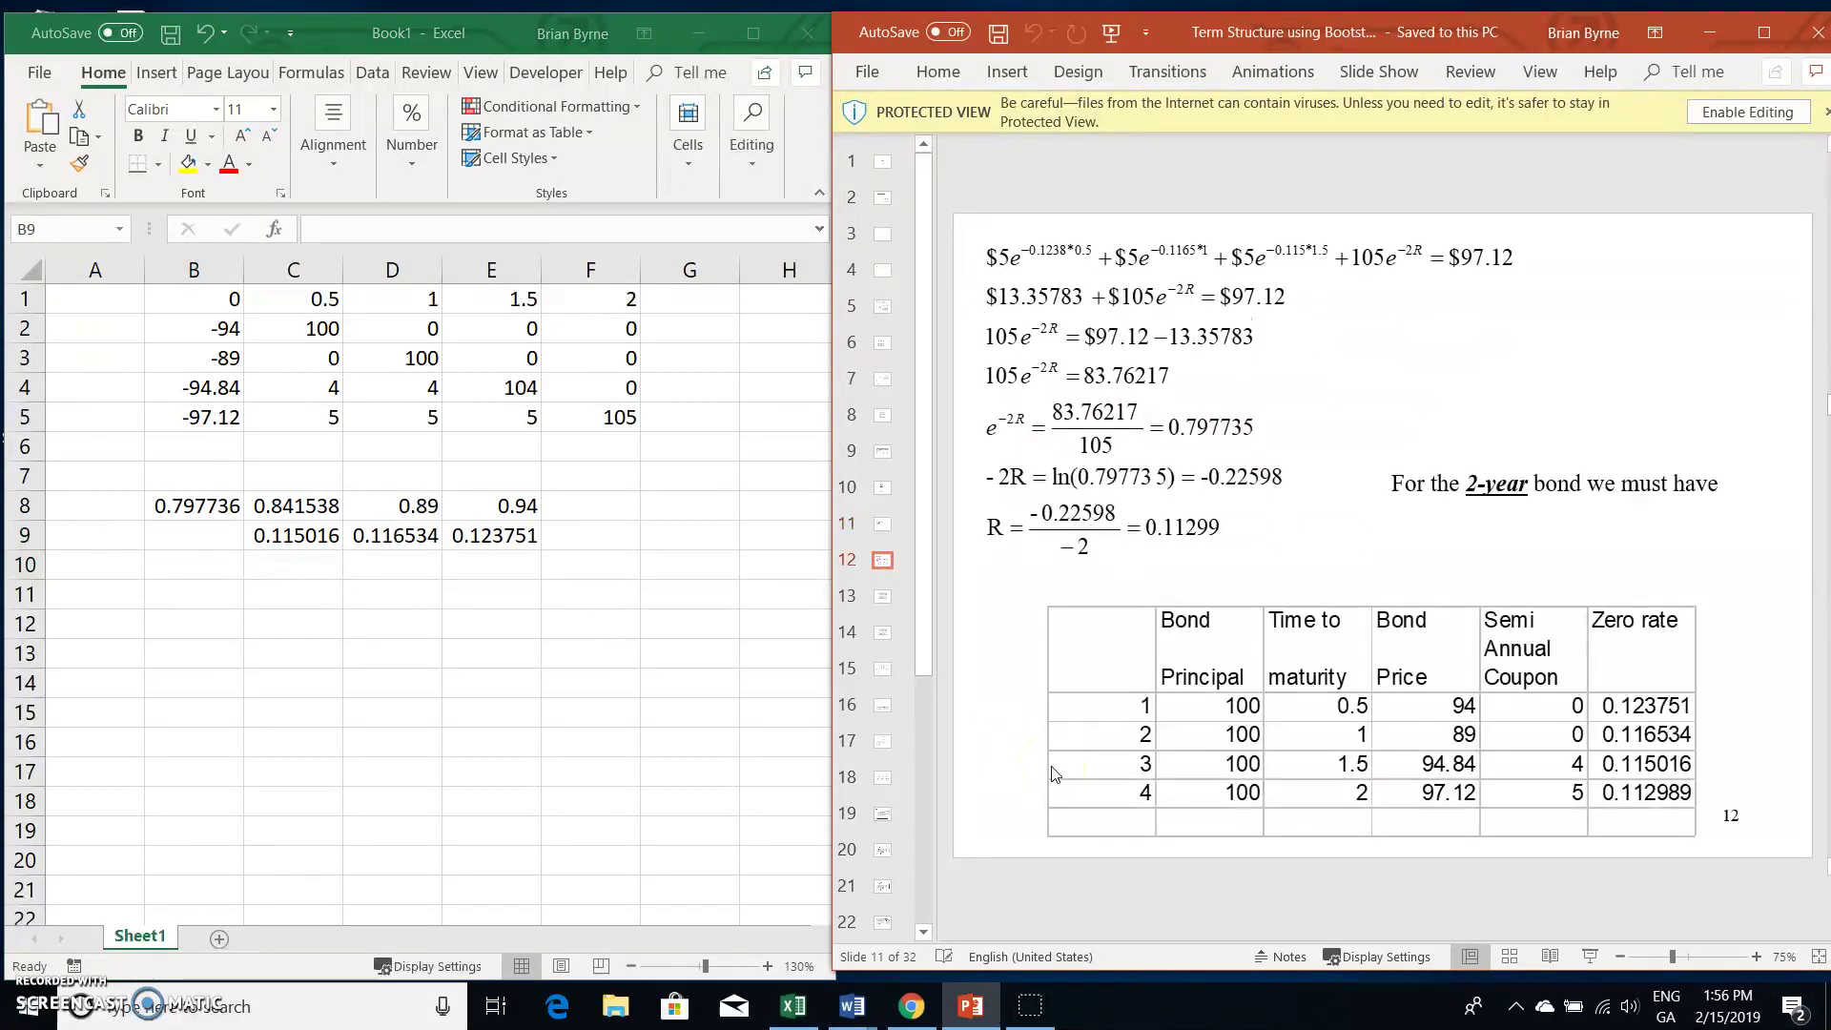
{"action": "left_click", "coordinate": [181, 535]}
{"action": "type", "text": "="}
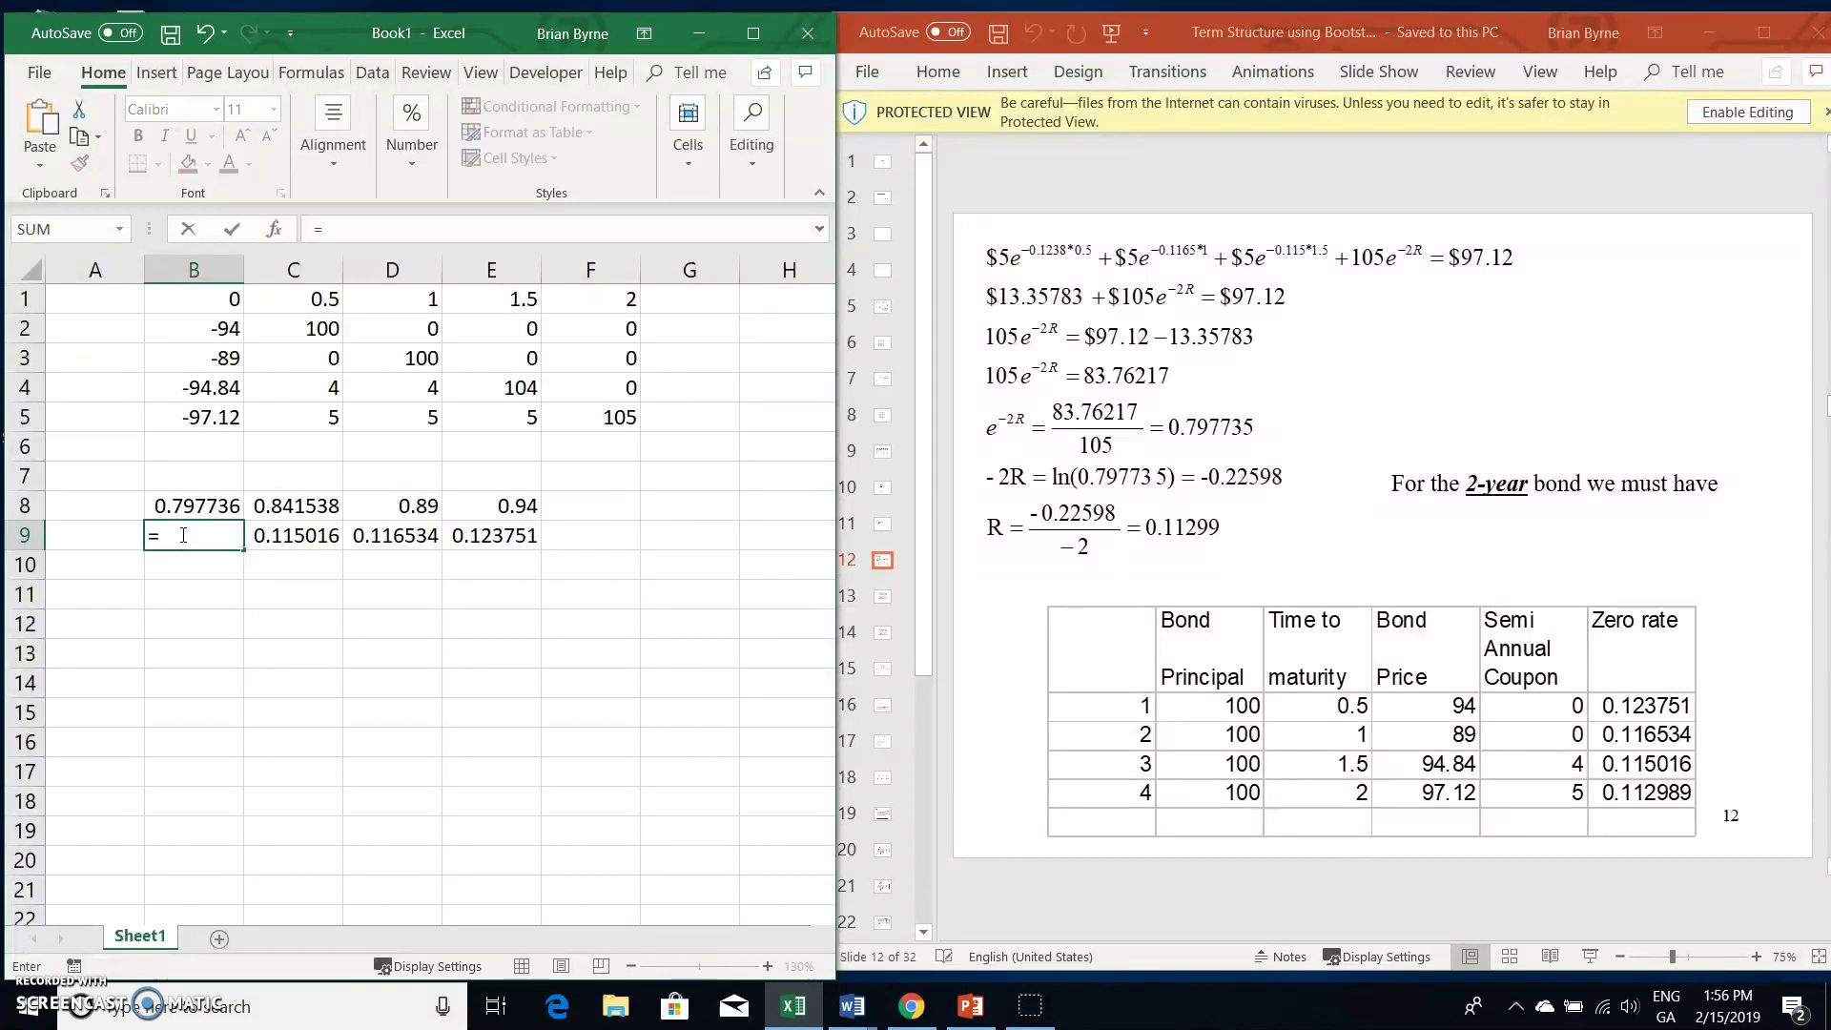
{"action": "type", "text": "-ln"}
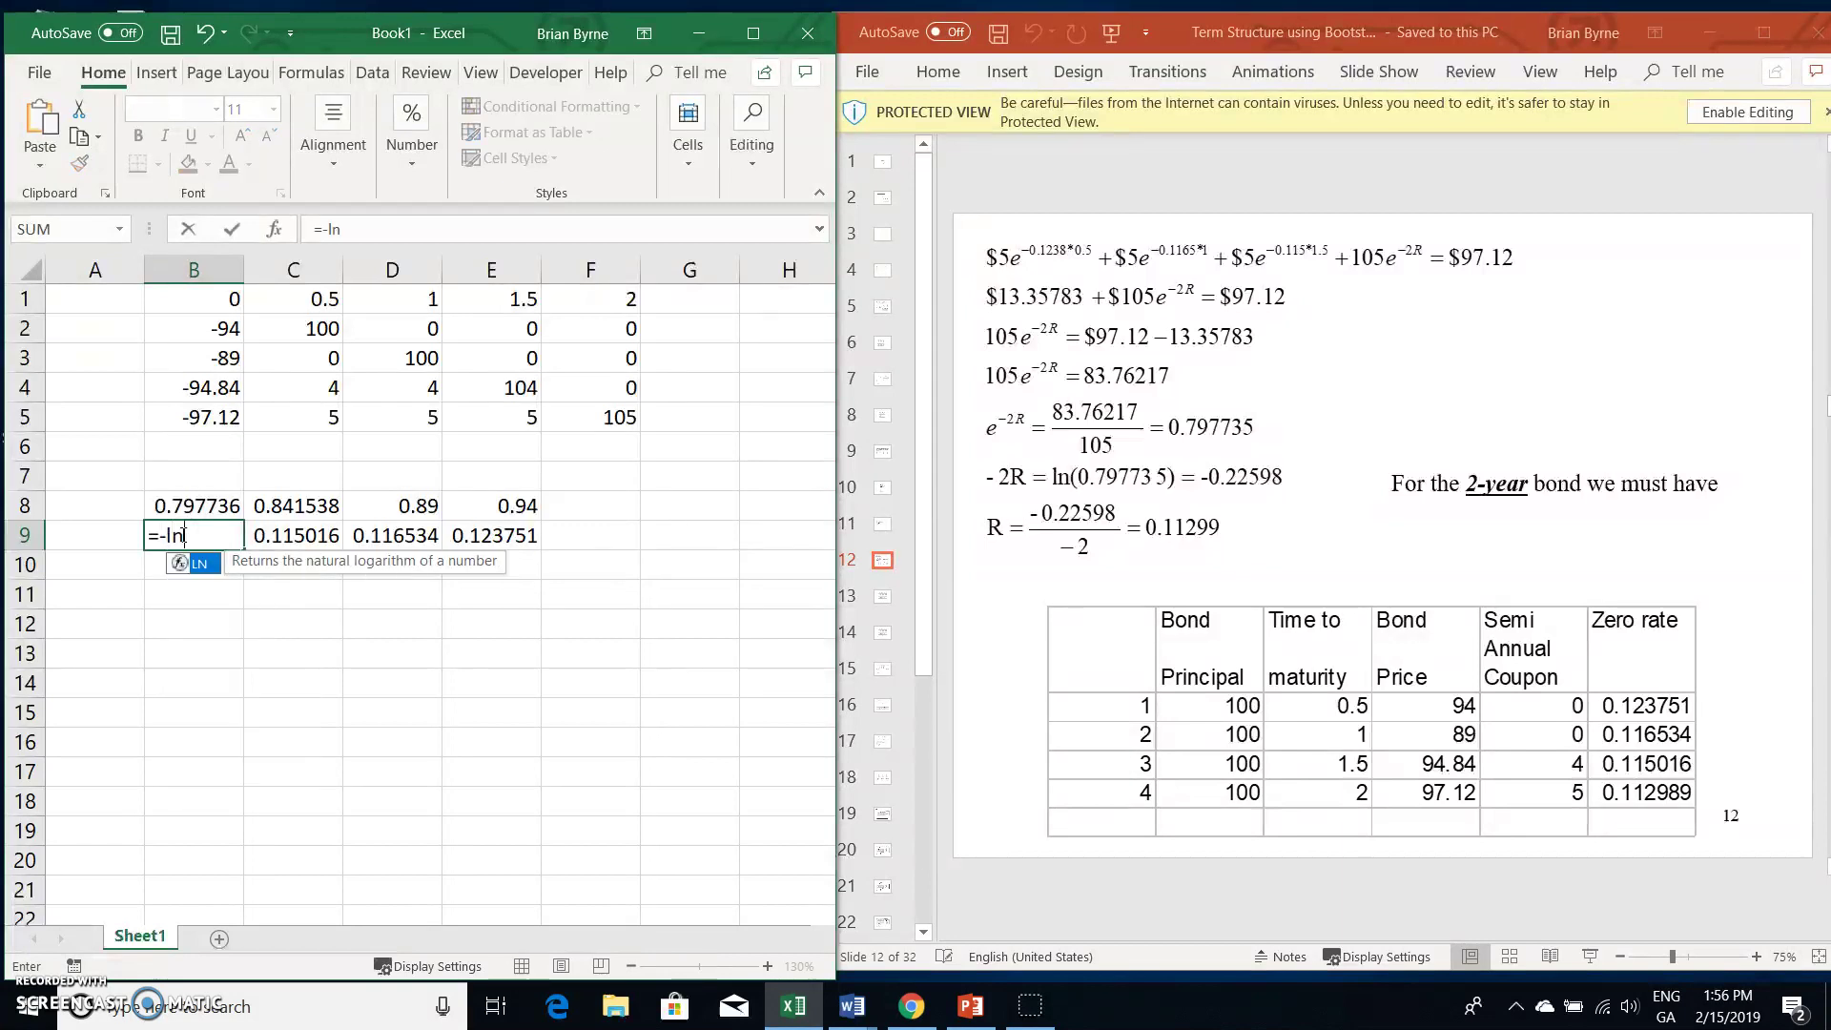
{"action": "type", "text": "("}
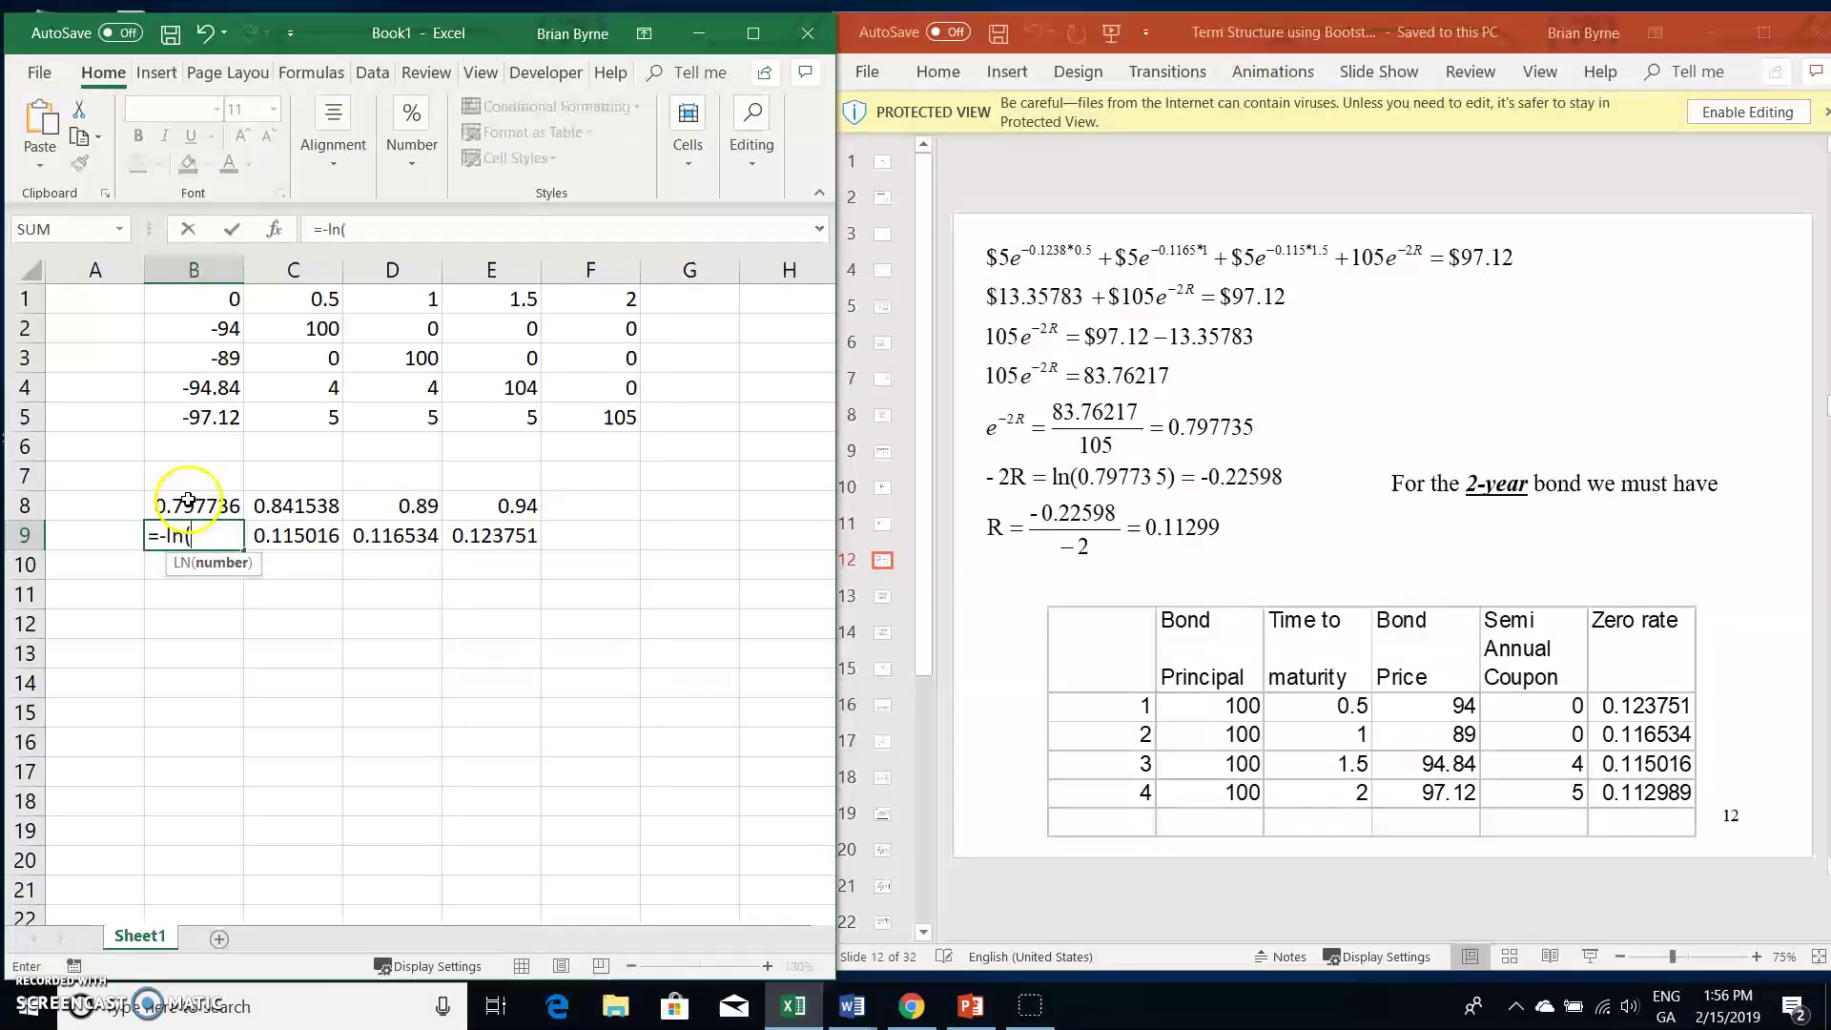
{"action": "left_click", "coordinate": [189, 499]}
{"action": "type", "text": ")"}
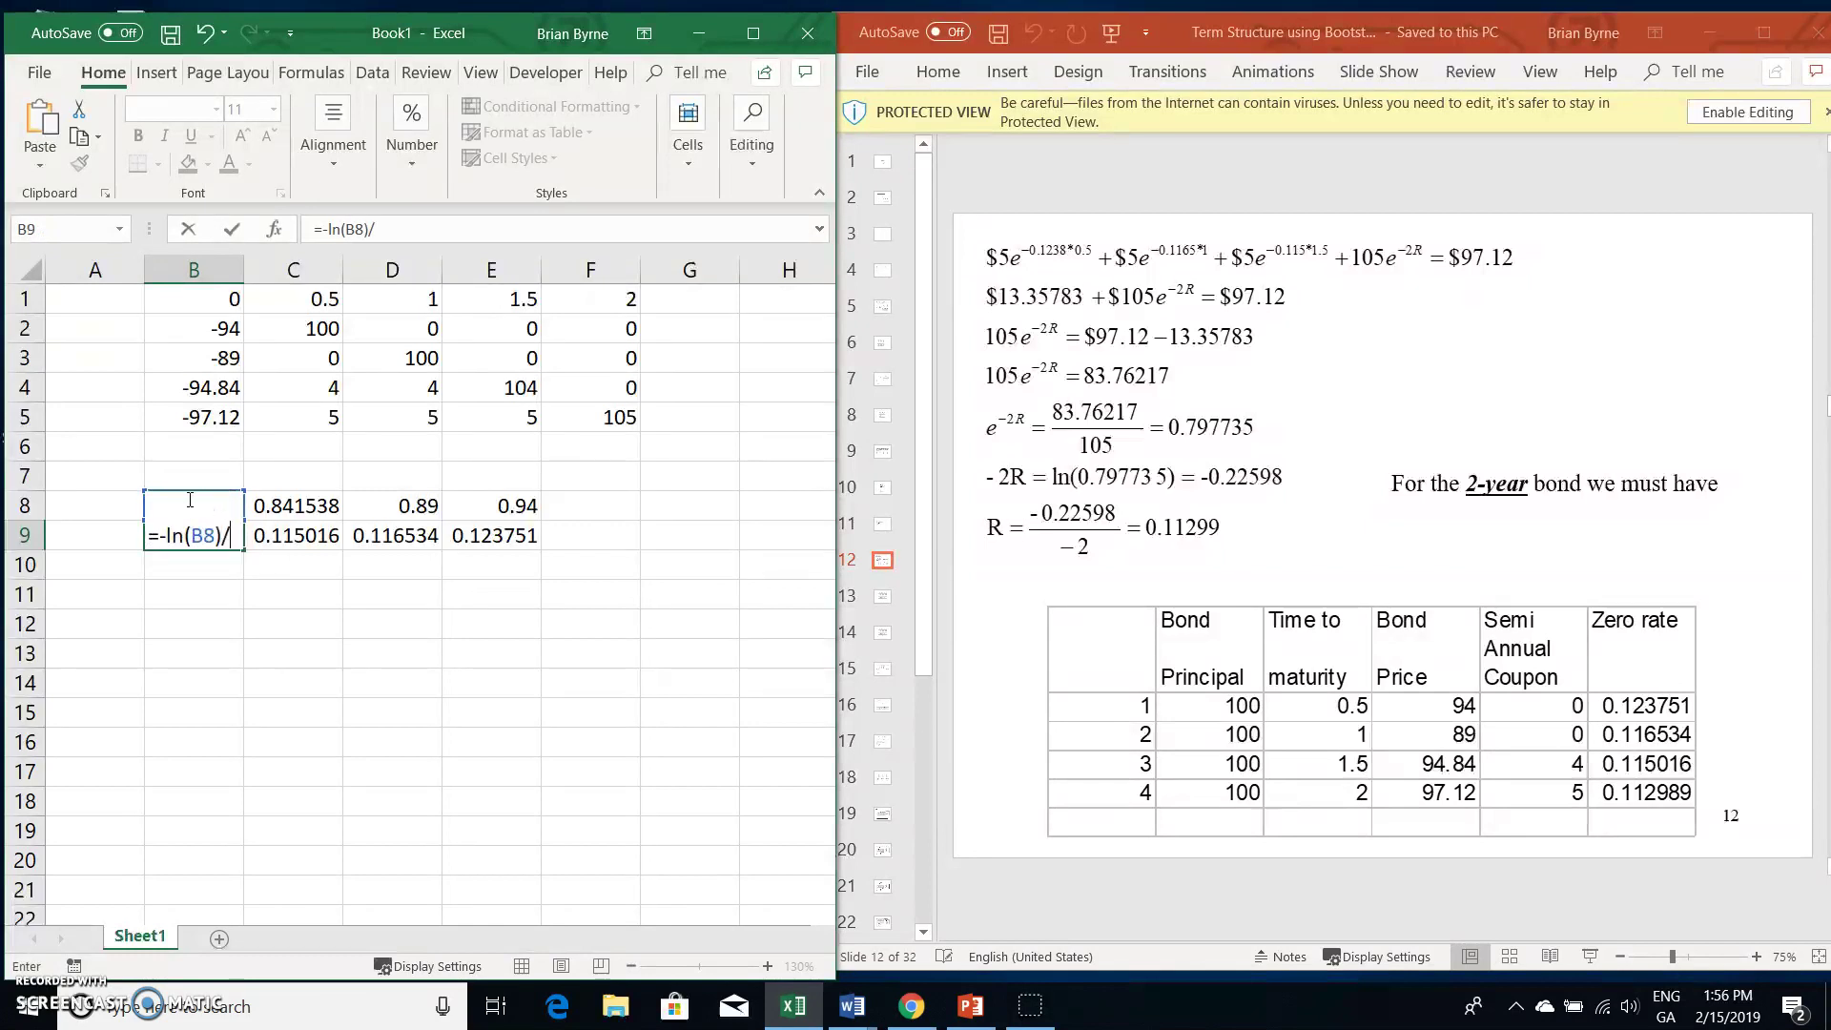
{"action": "type", "text": "/"}
{"action": "left_click", "coordinate": [605, 299]}
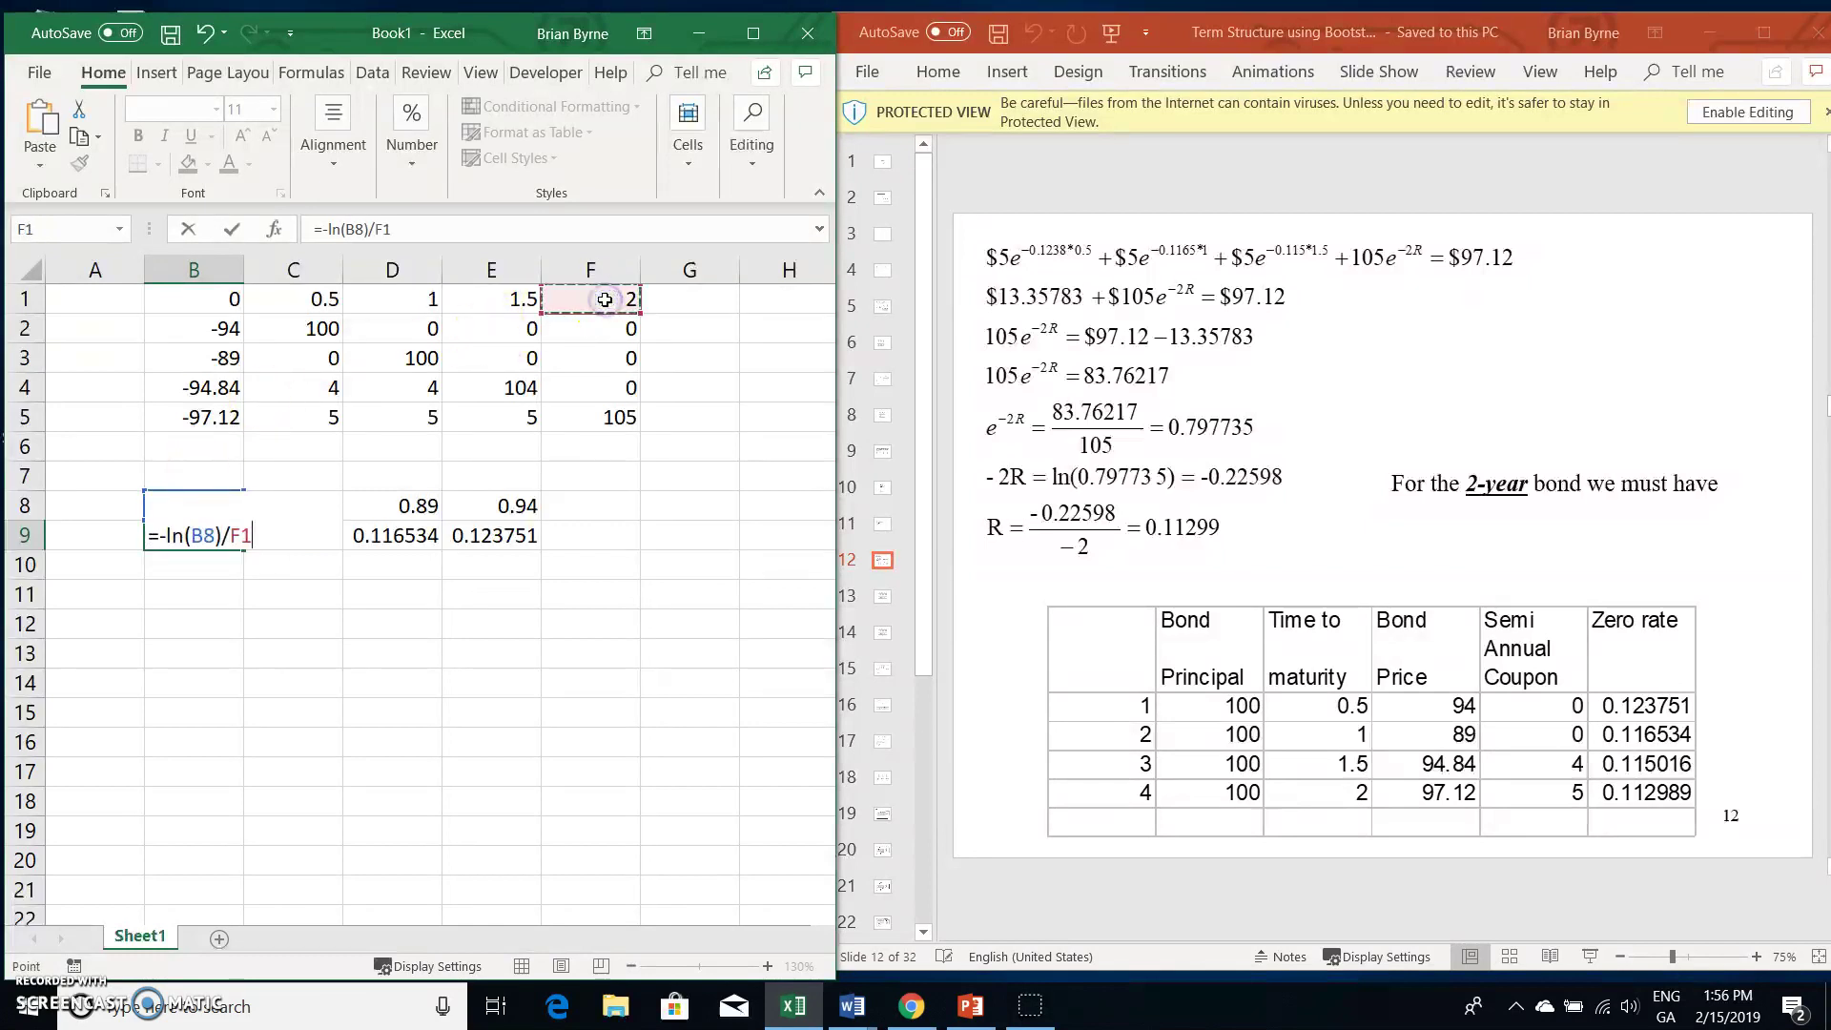
{"action": "key", "text": "Return"}
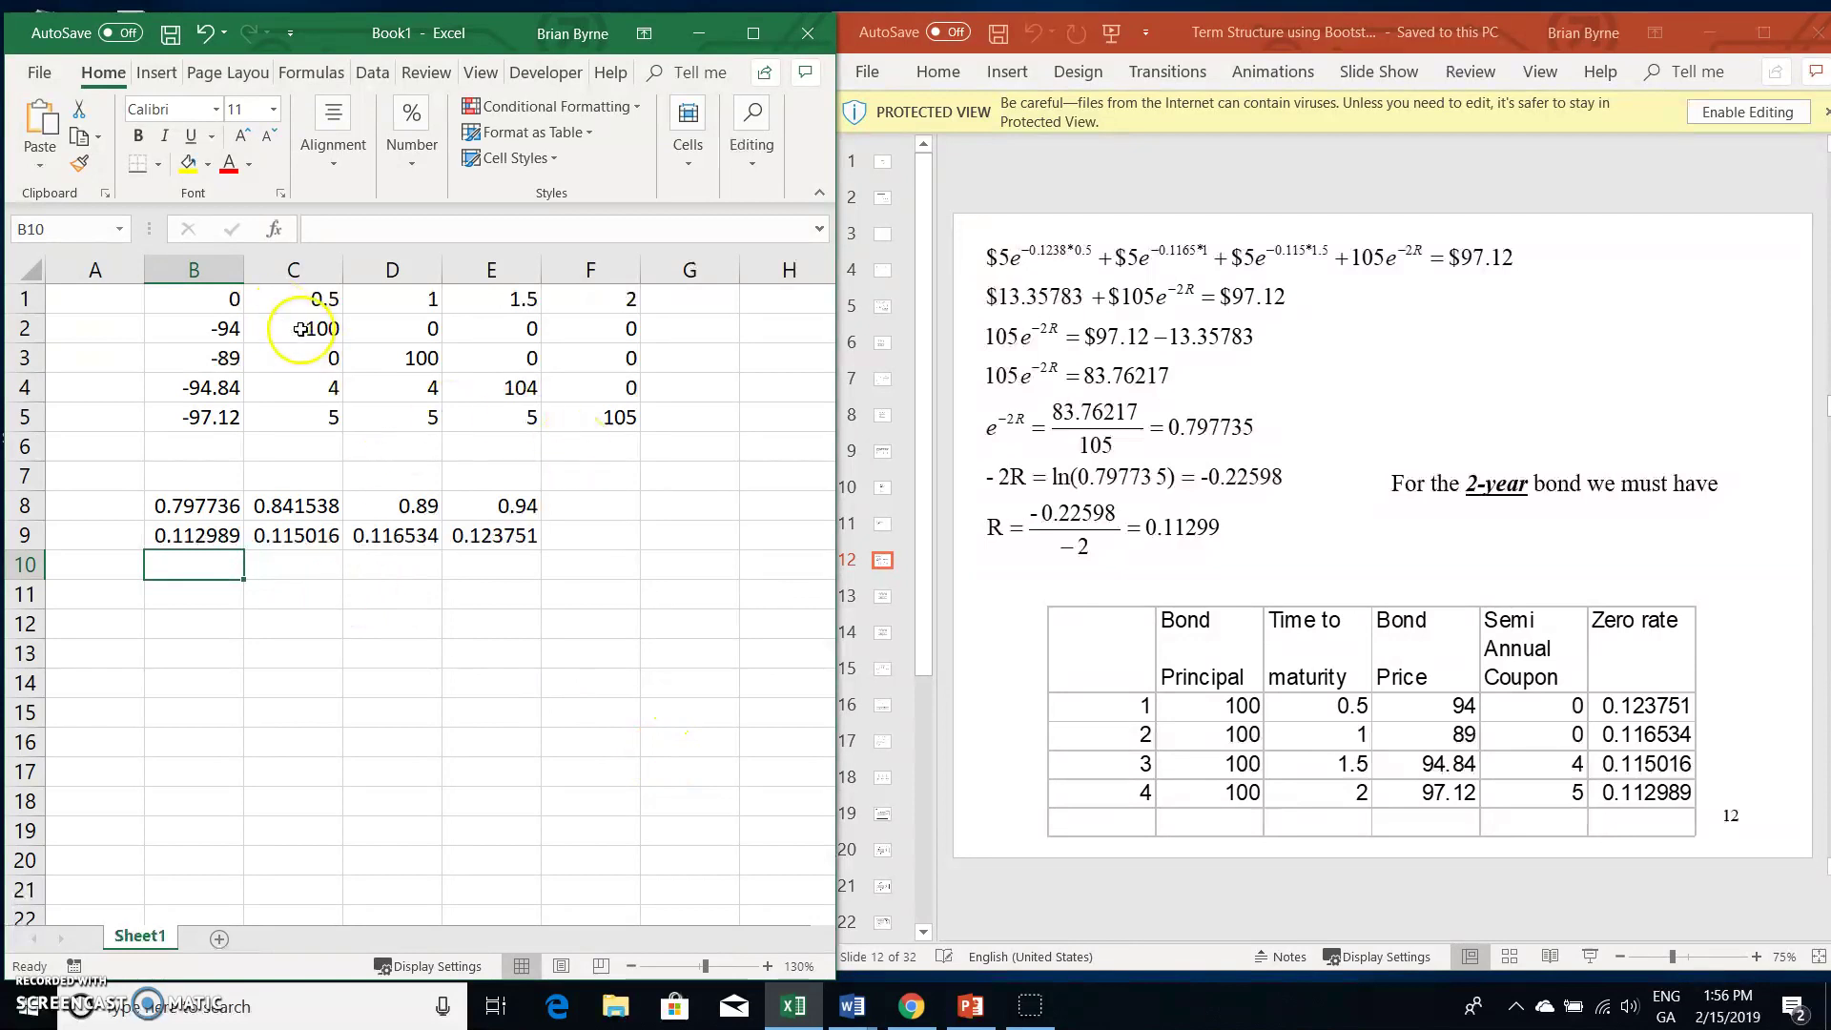
{"action": "left_click", "coordinate": [217, 498]}
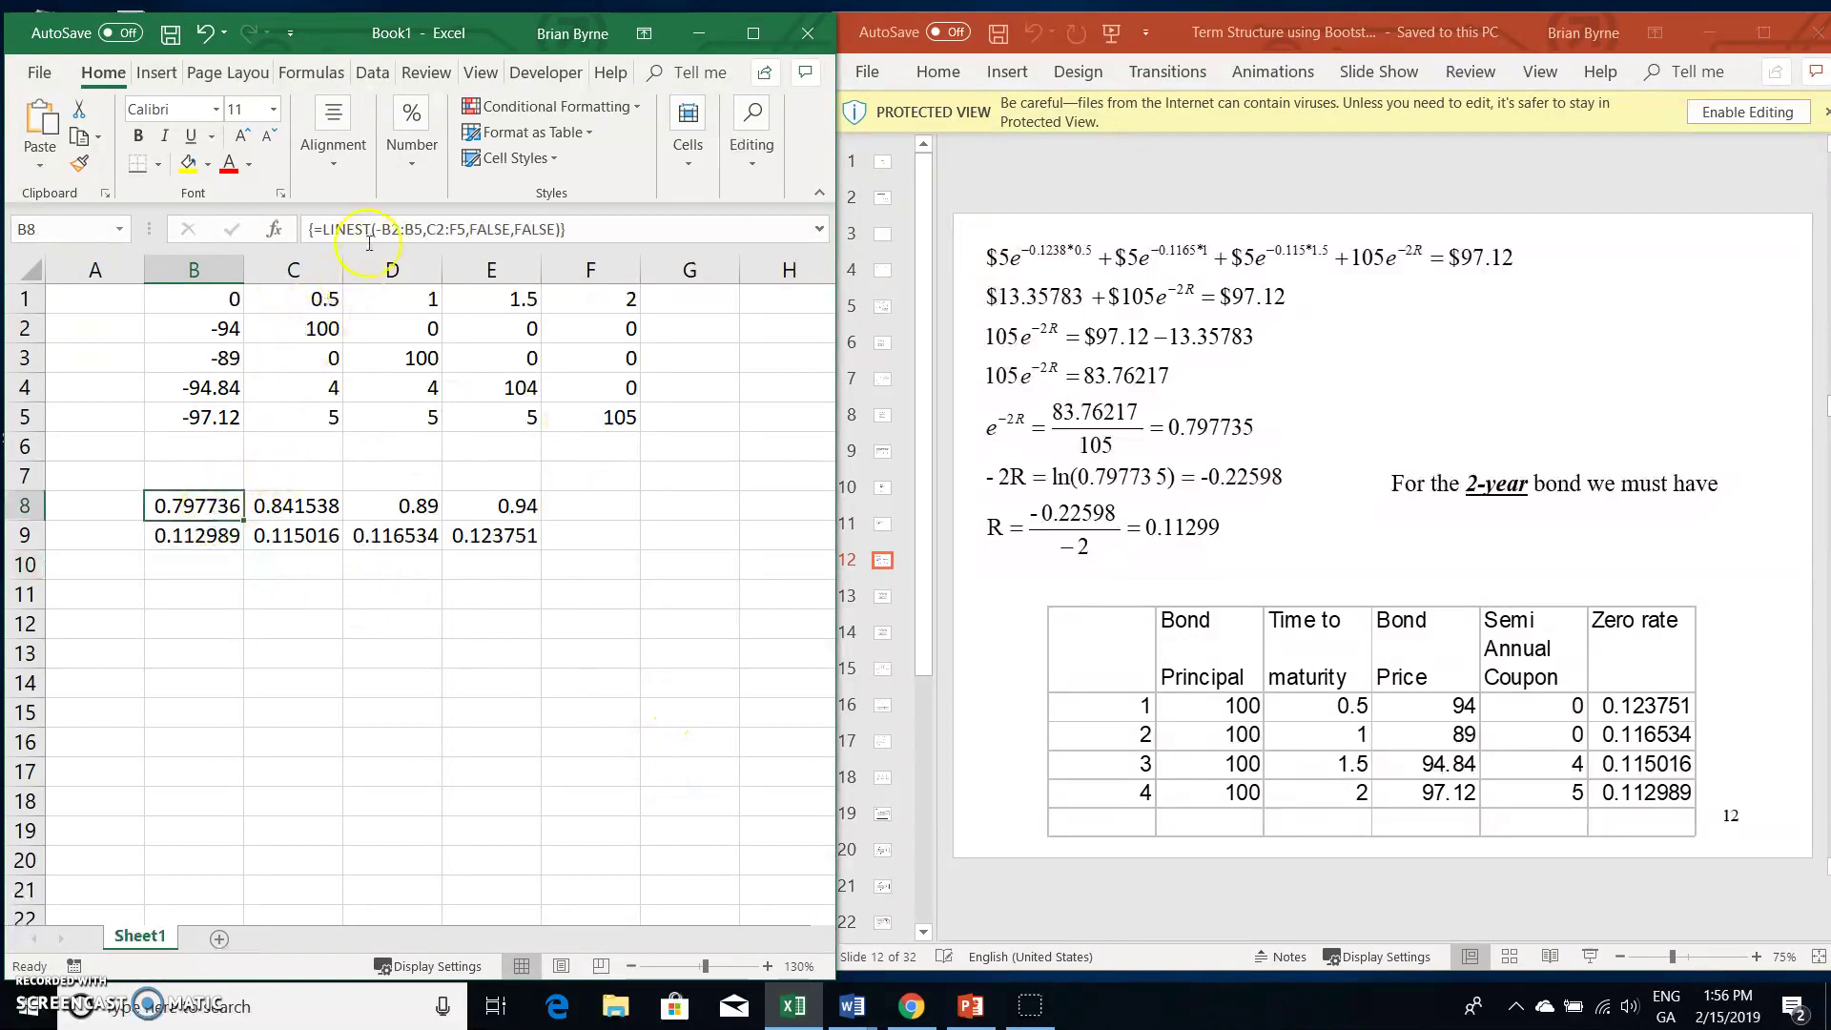
{"action": "left_click", "coordinate": [371, 231]}
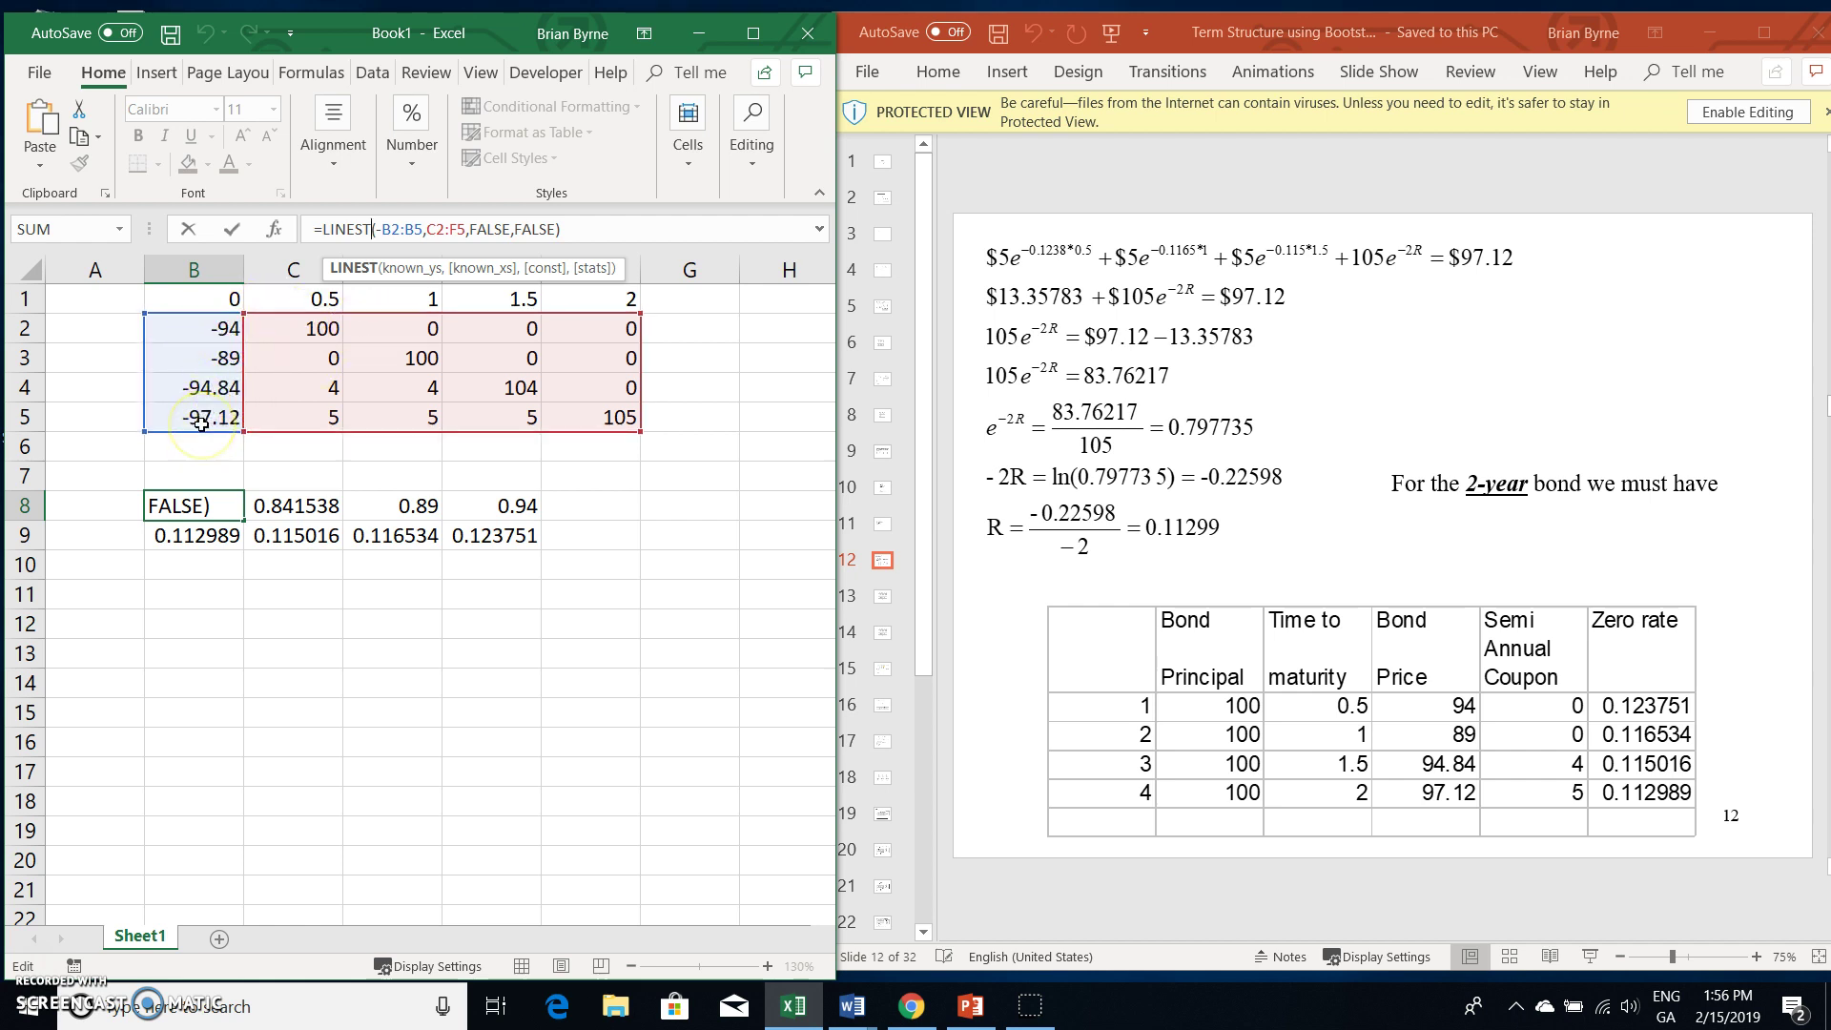
{"action": "key", "text": "Return"}
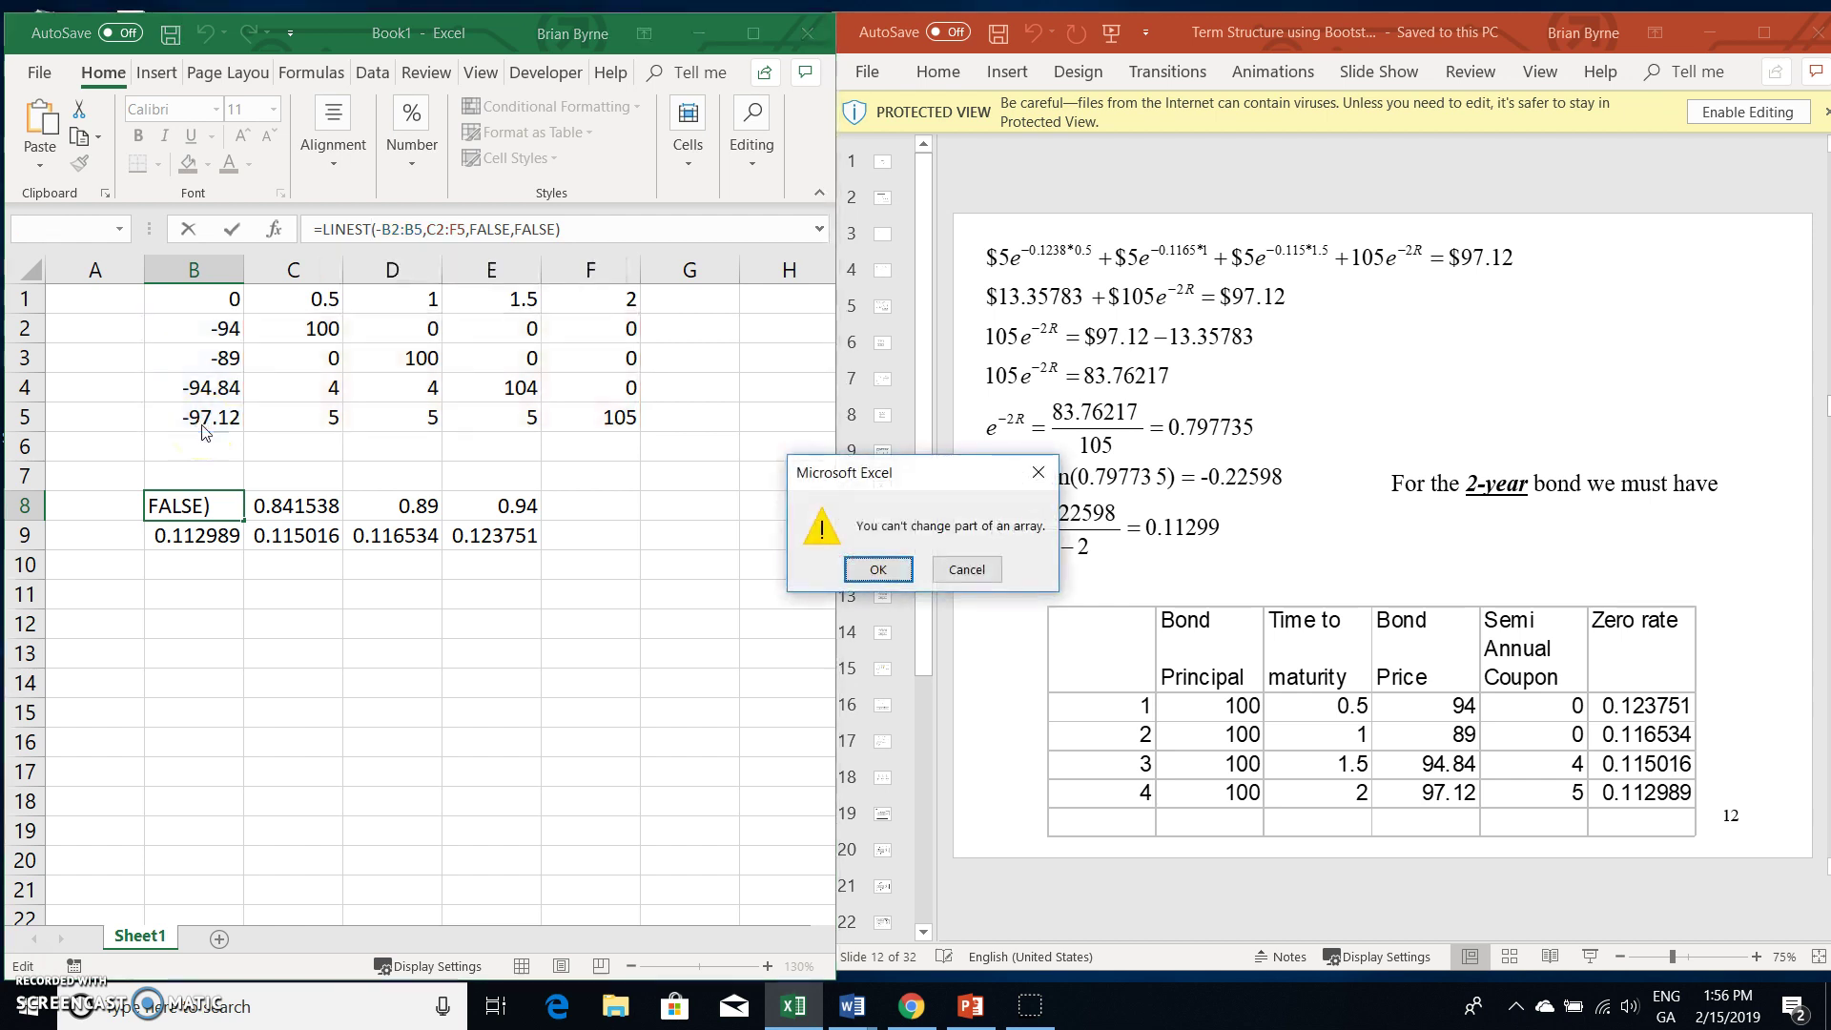
{"action": "key", "text": "Return"}
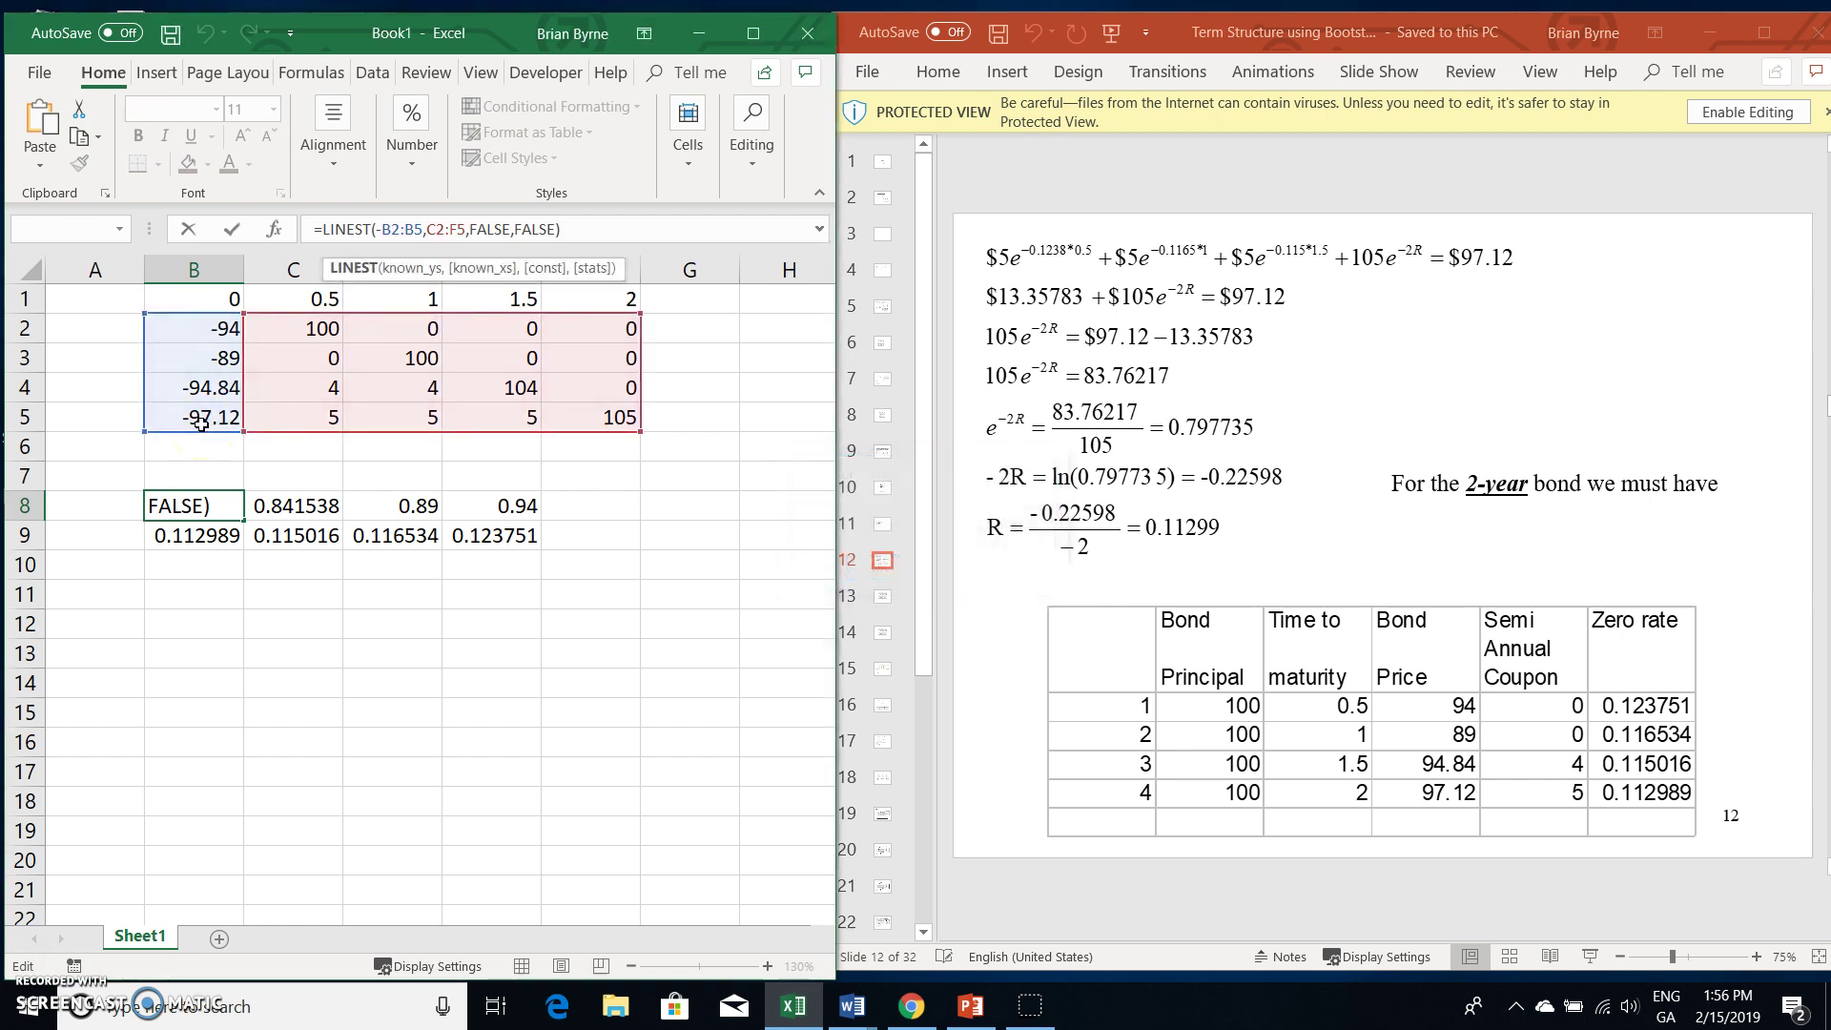
{"action": "key", "text": "ctrl+shift+Return"}
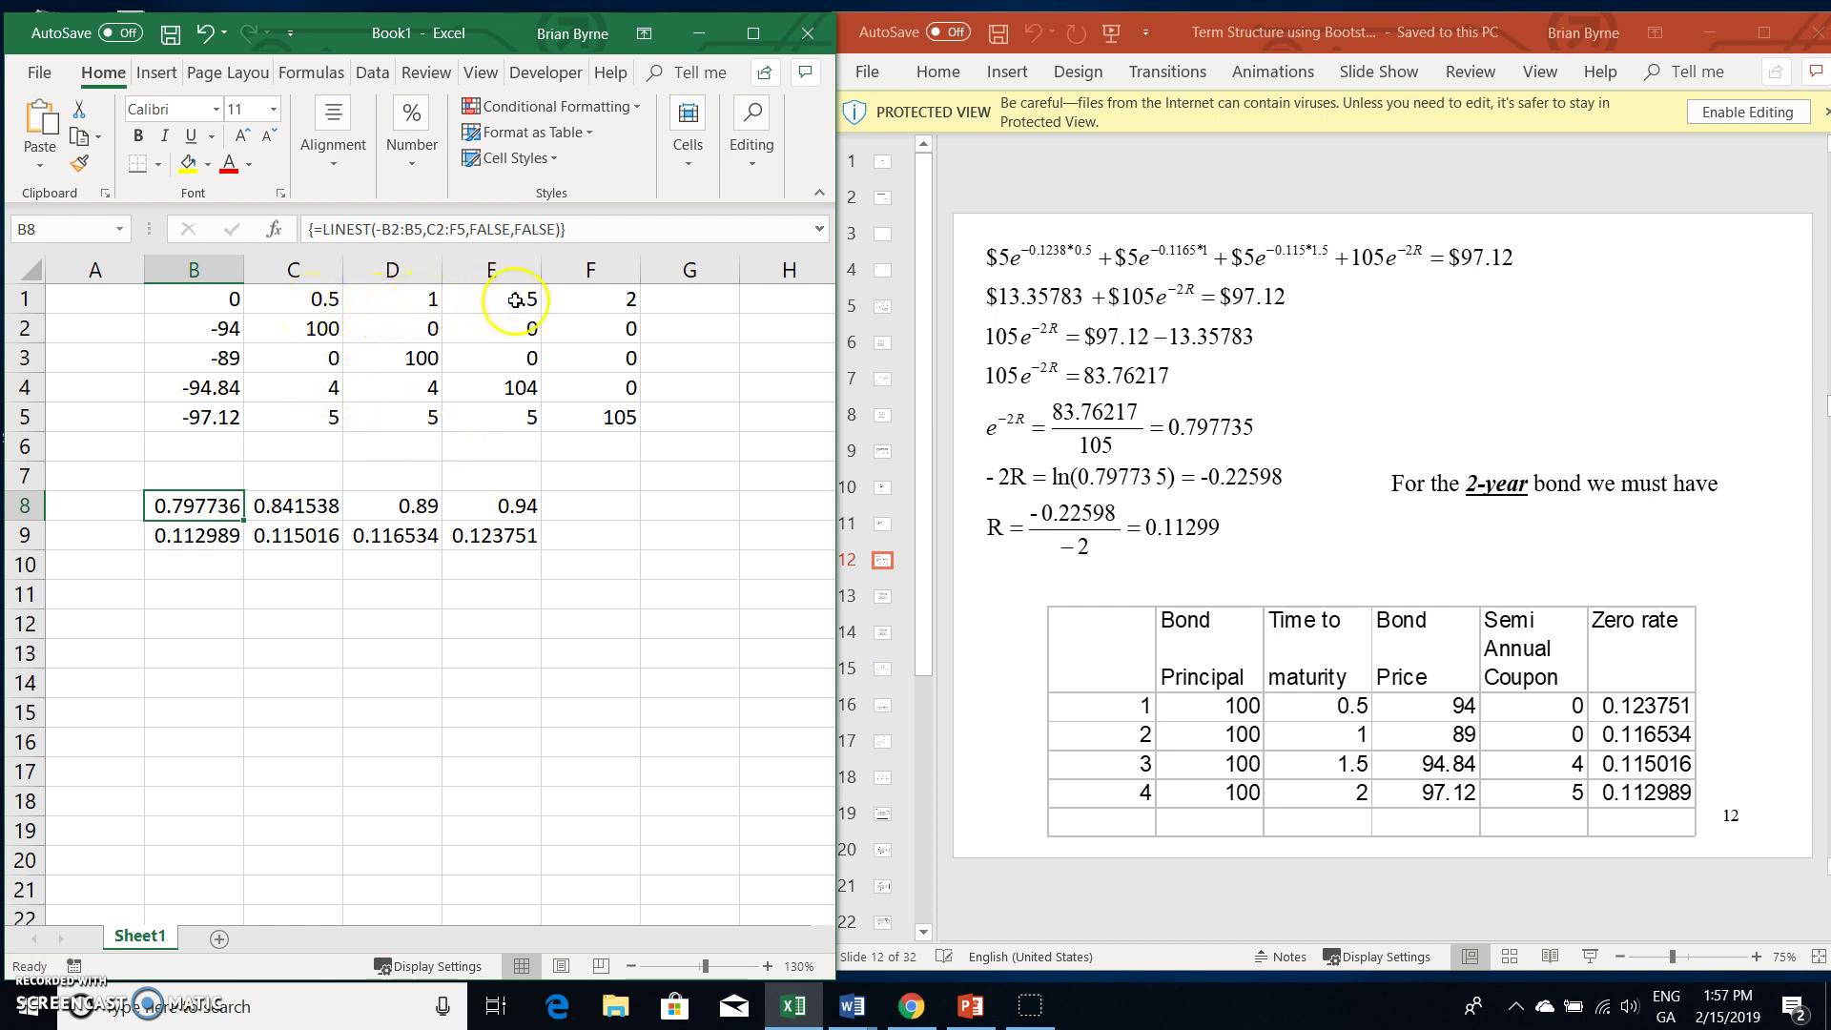
Step: Label the maturities 2, 1.5, 1 and 0.5 in row 7 (B7:E7) above the discount factors
{"action": "left_click", "coordinate": [508, 474]}
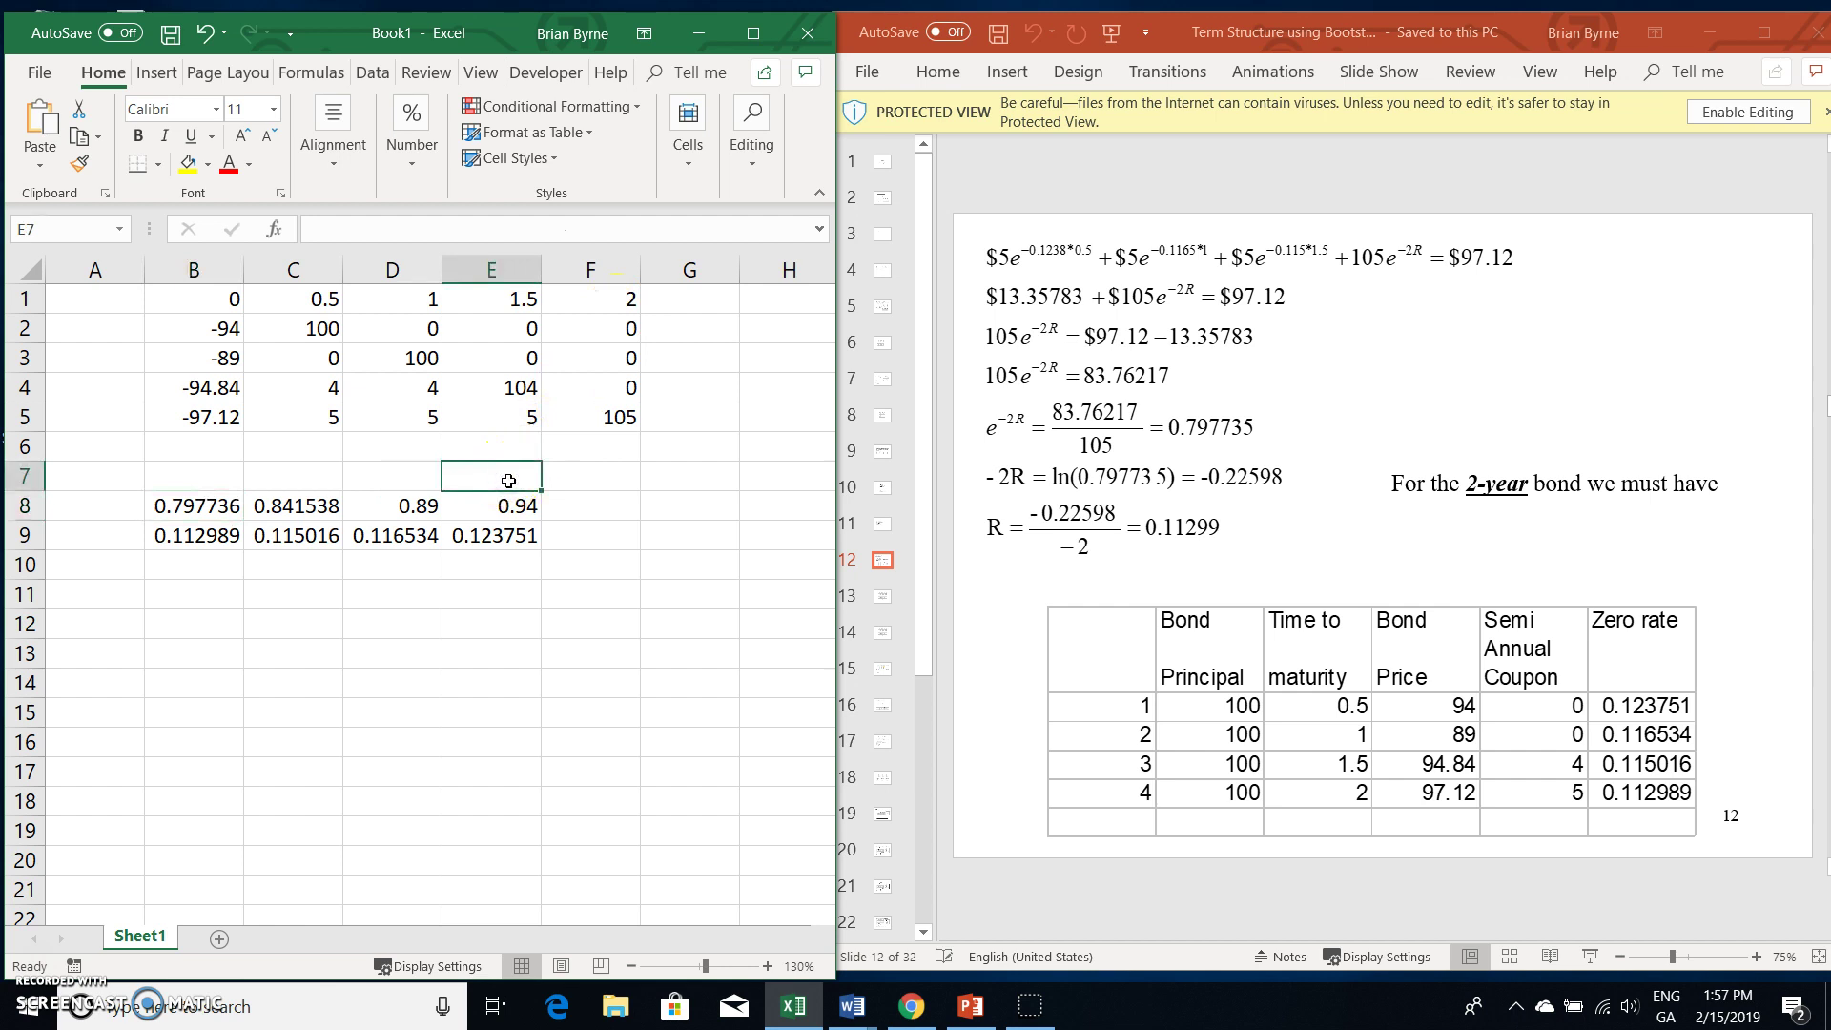
{"action": "type", "text": "0.5"}
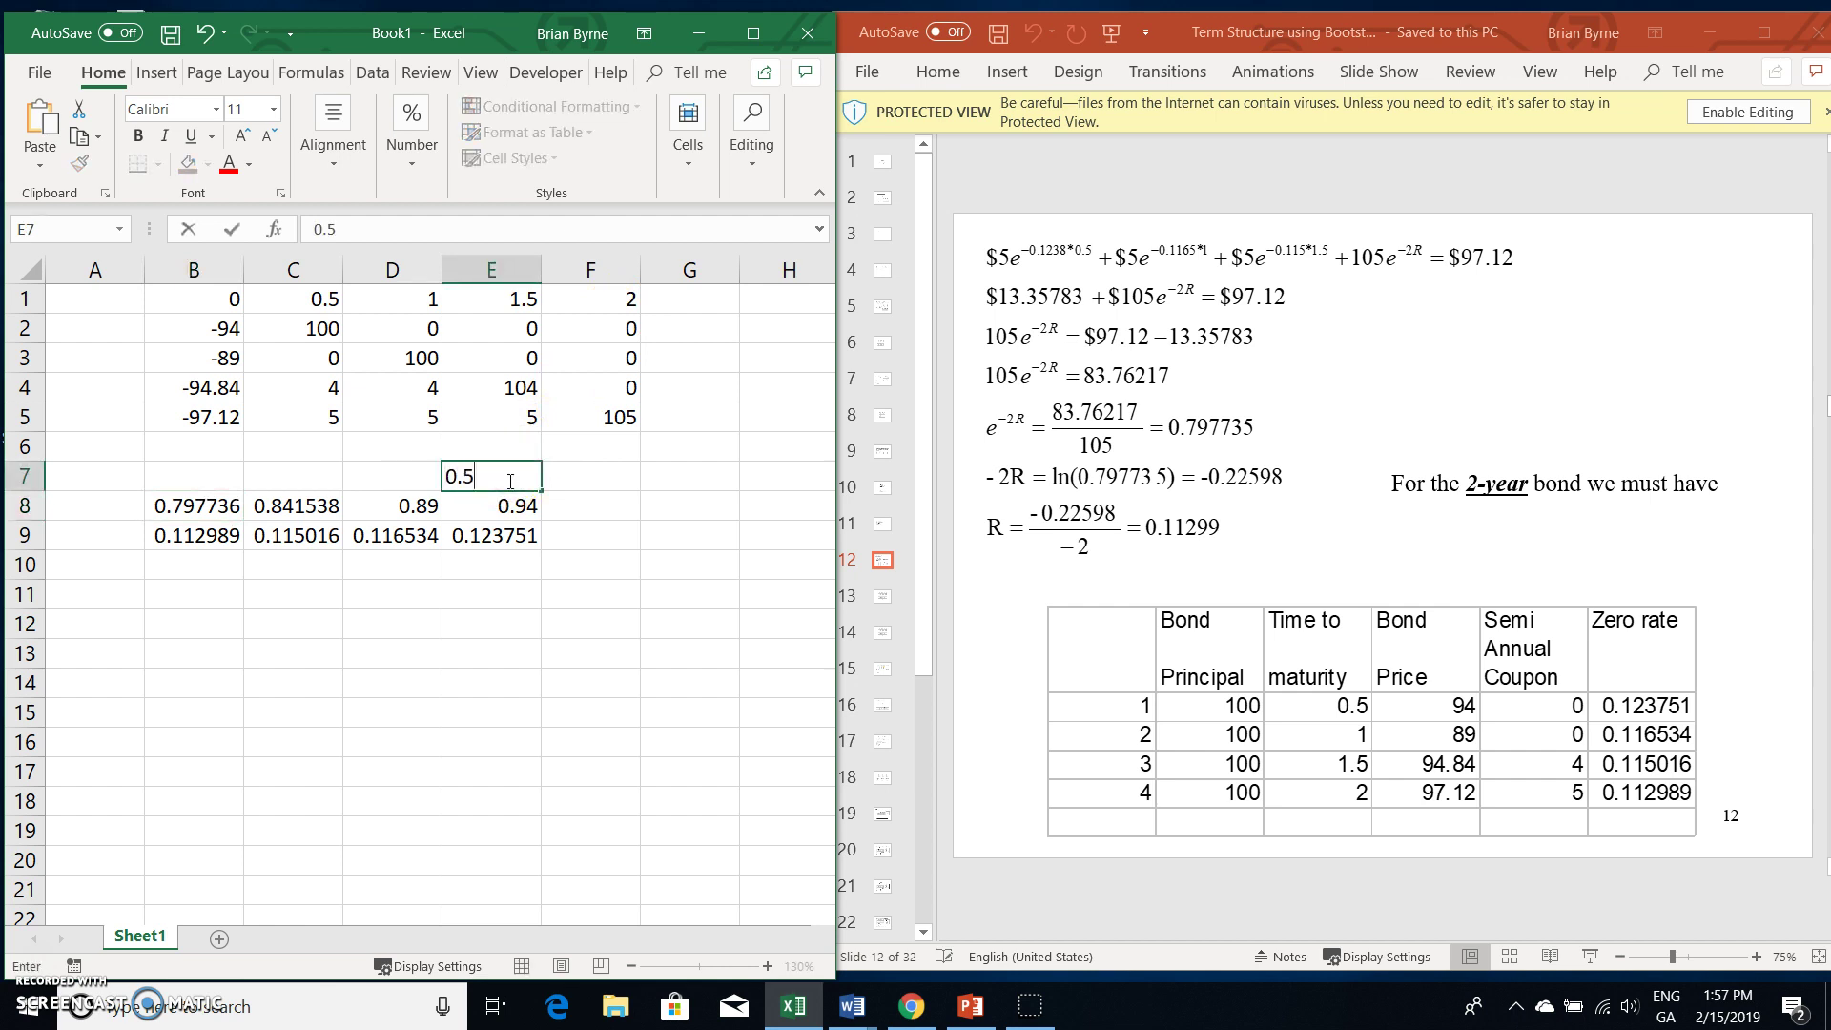
{"action": "key", "text": "Left"}
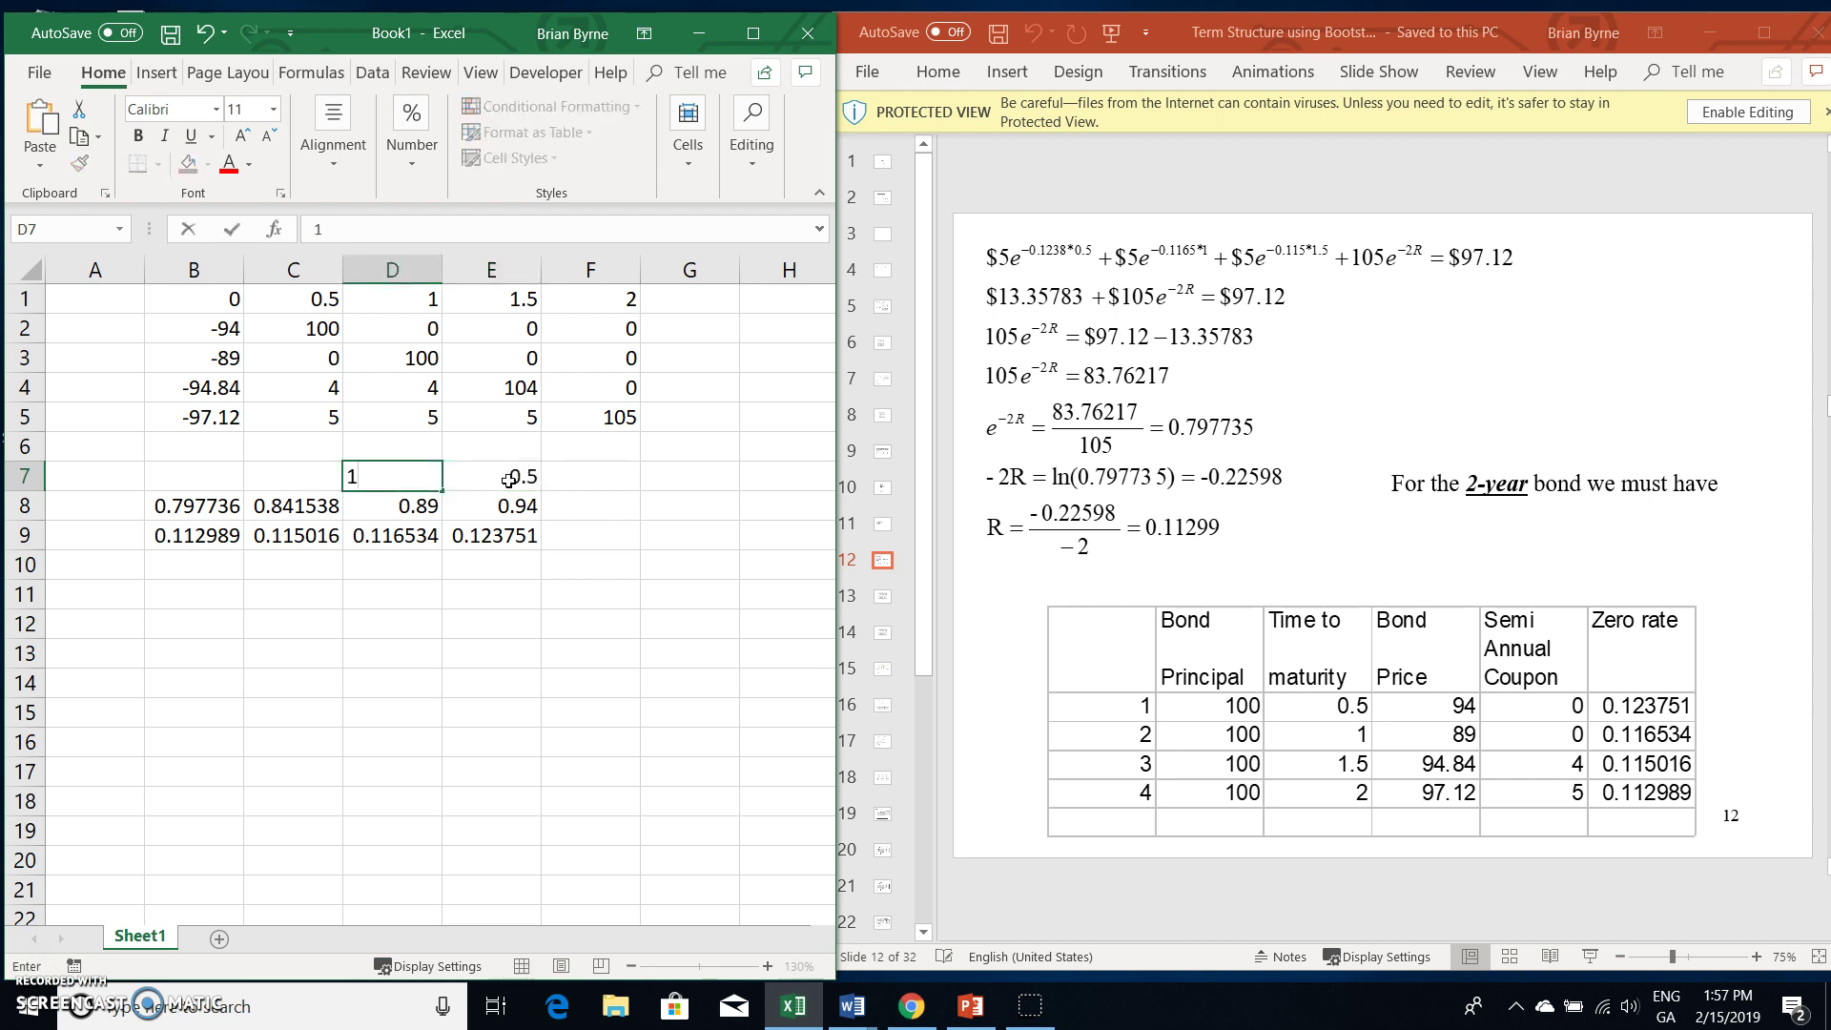
{"action": "key", "text": "Left"}
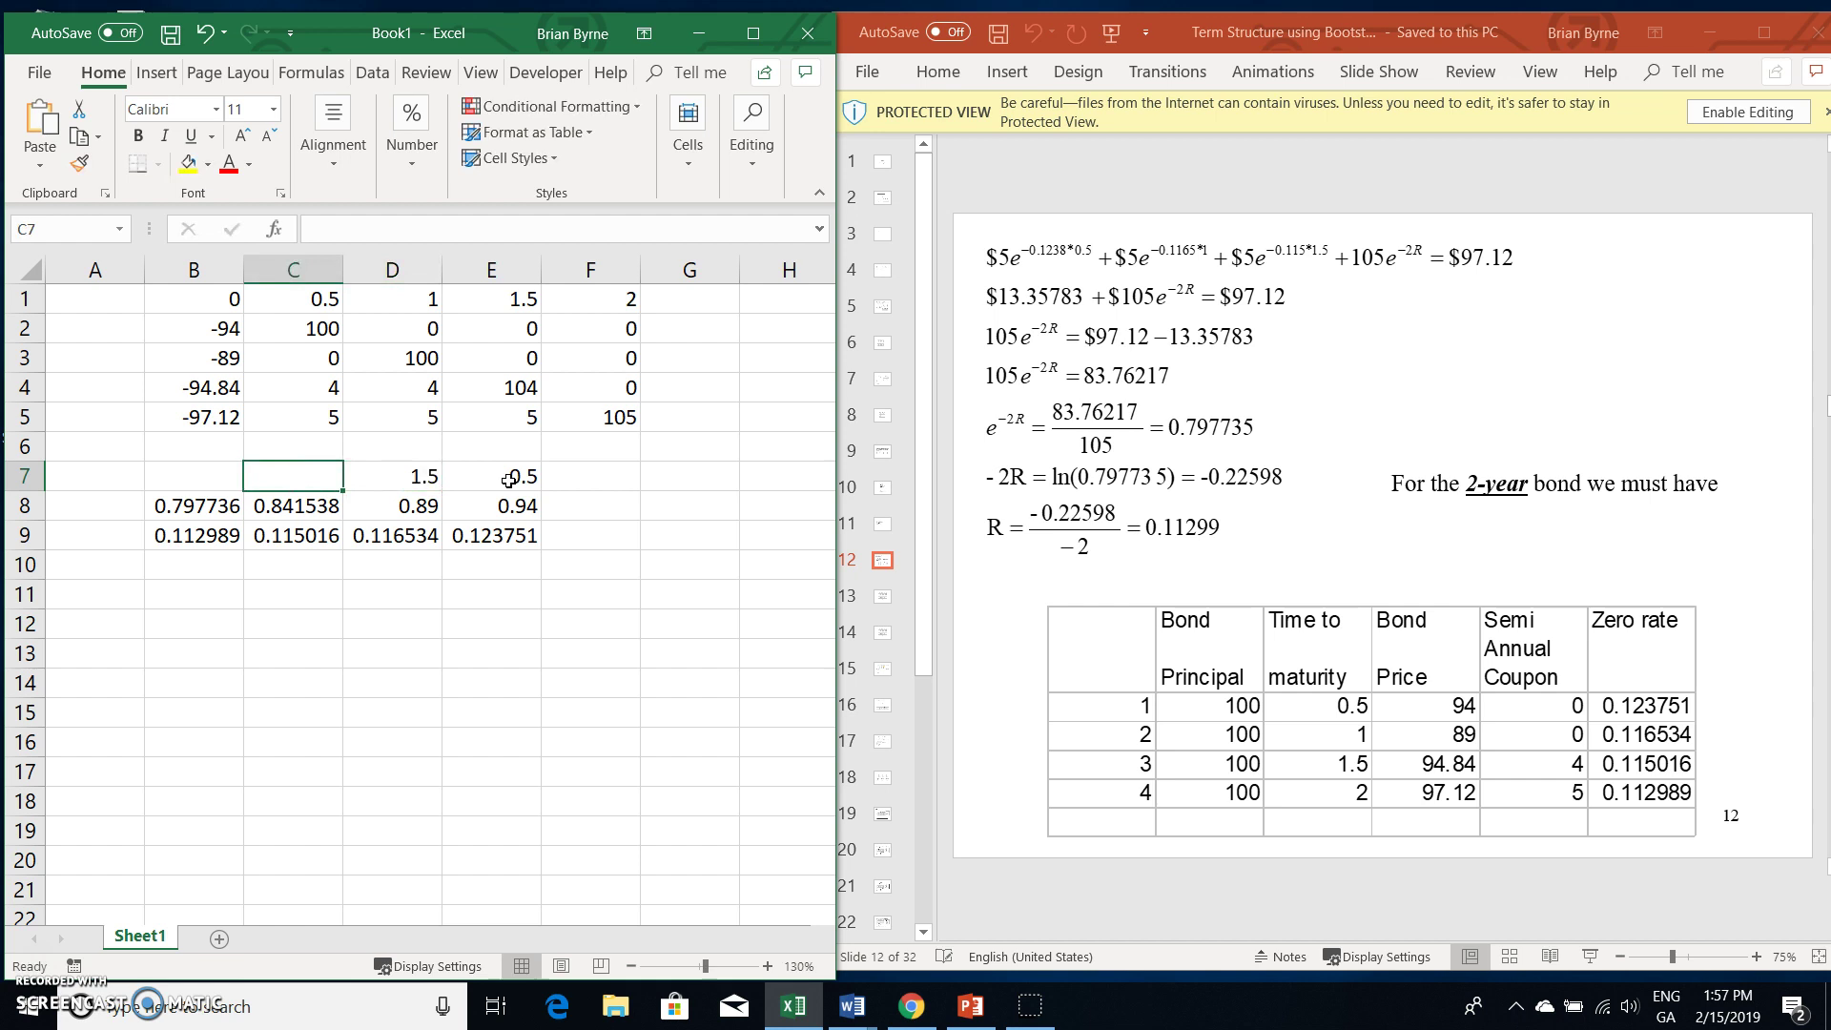
{"action": "key", "text": "Right"}
{"action": "type", "text": "1"}
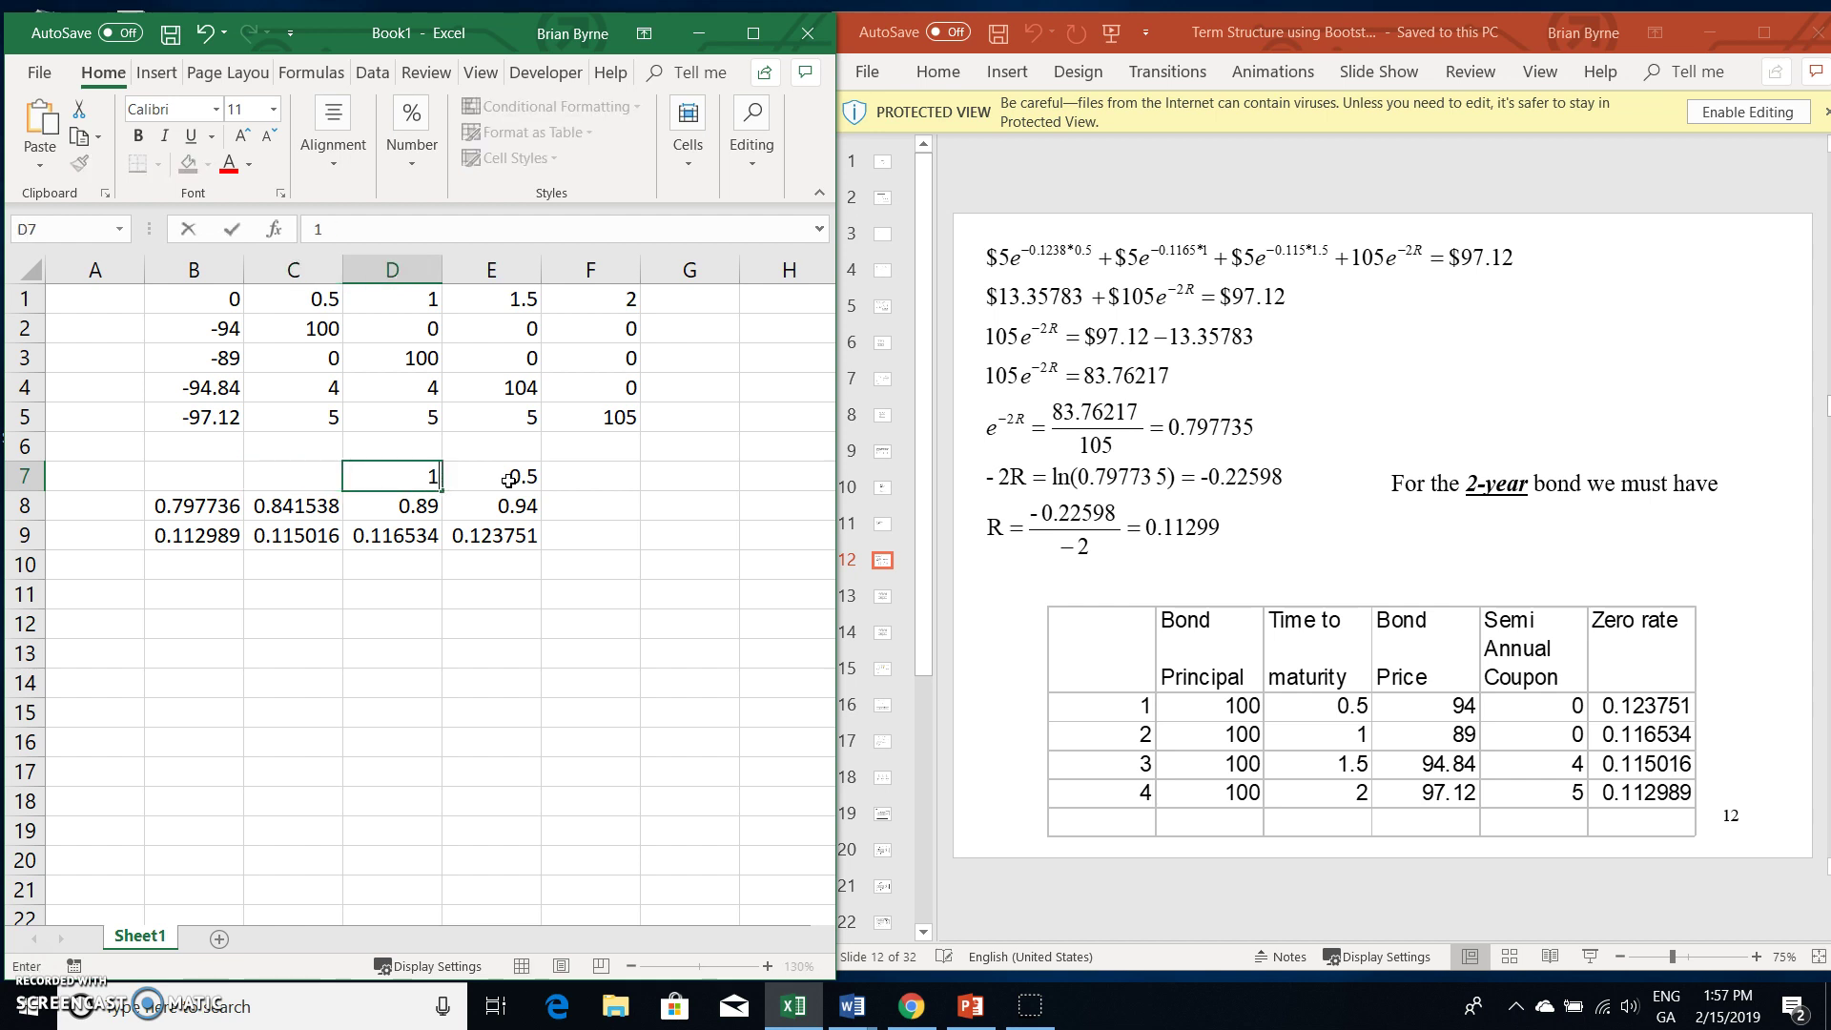
{"action": "key", "text": "Left"}
{"action": "type", "text": "1"}
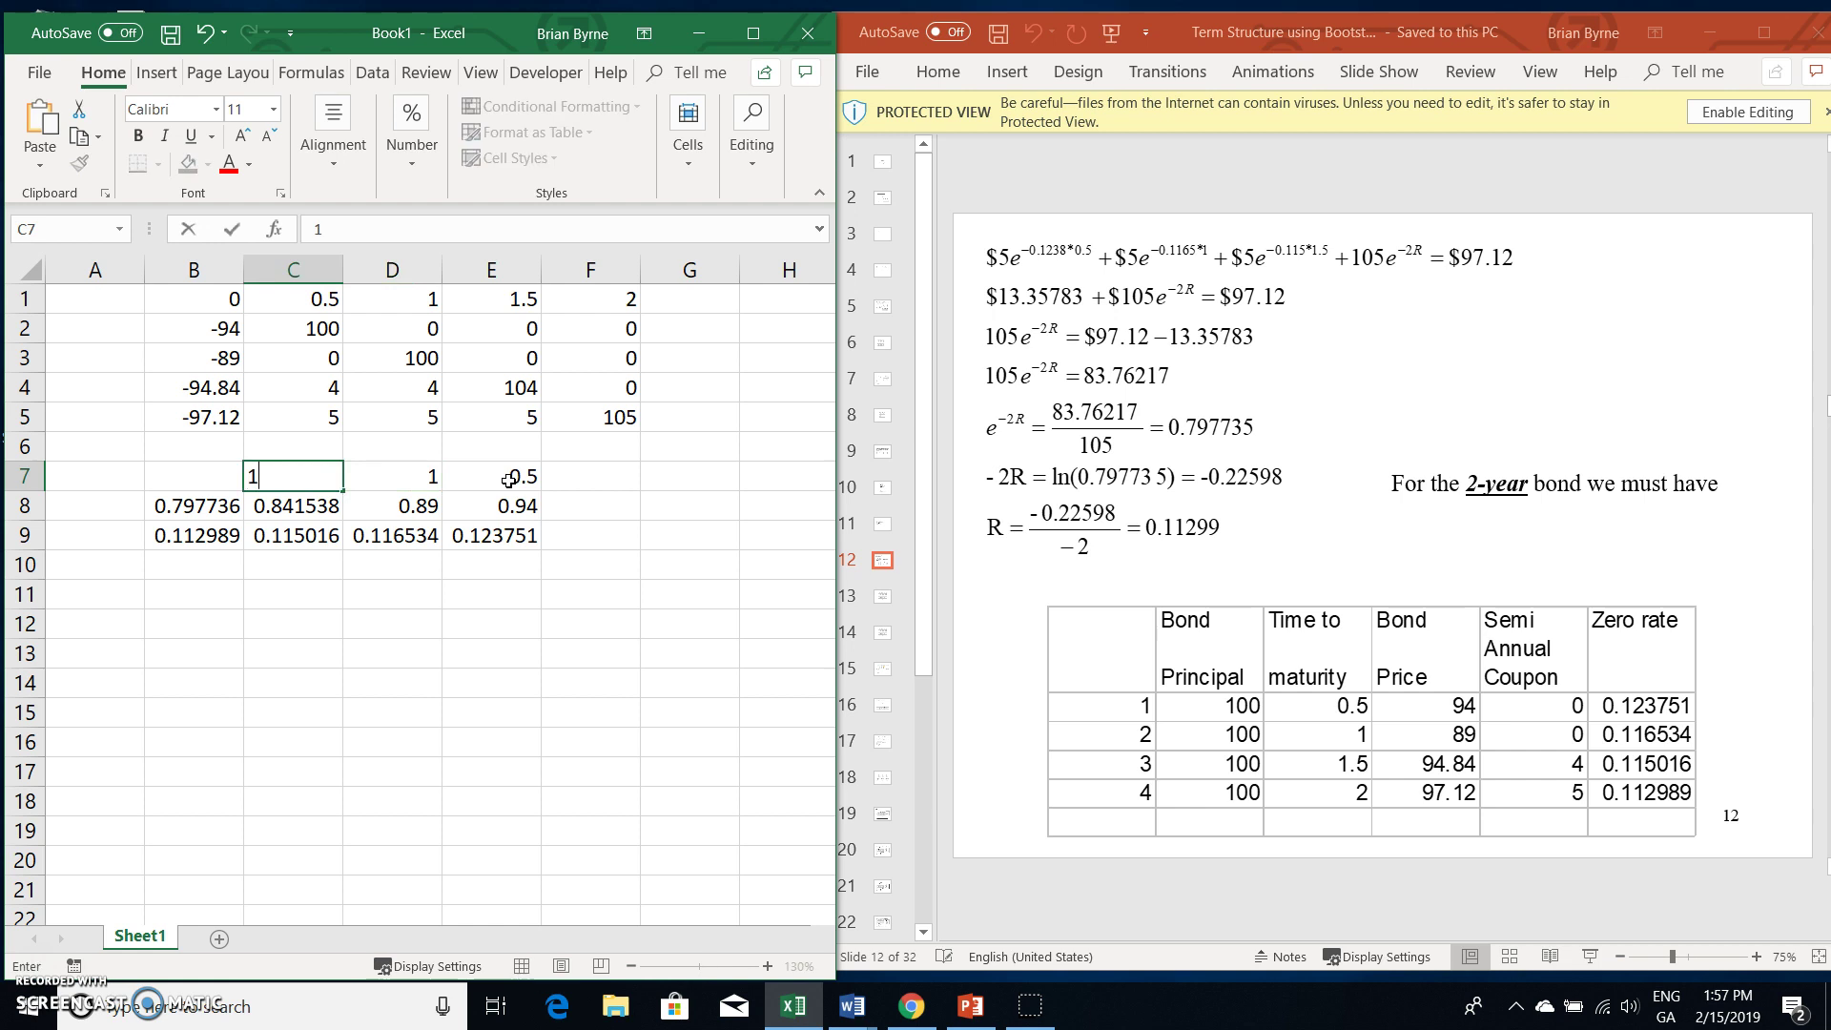
{"action": "key", "text": "Left"}
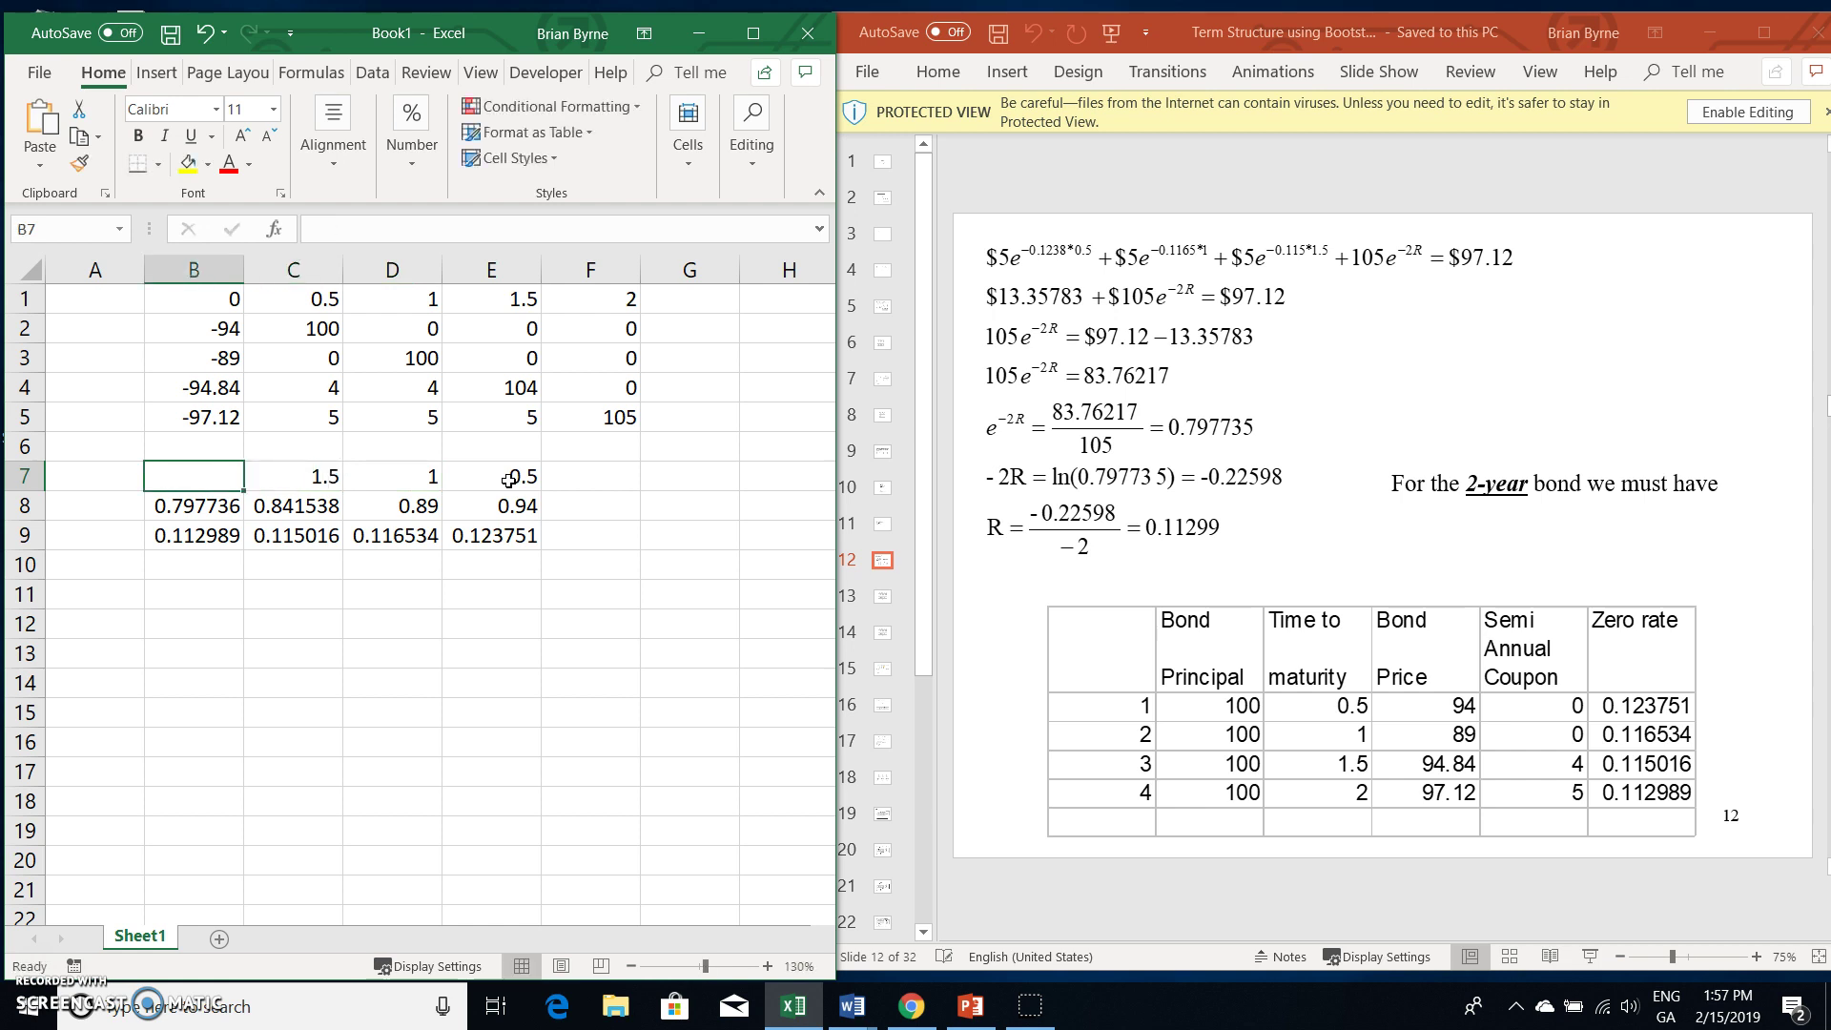
{"action": "type", "text": "2"}
{"action": "key", "text": "Return"}
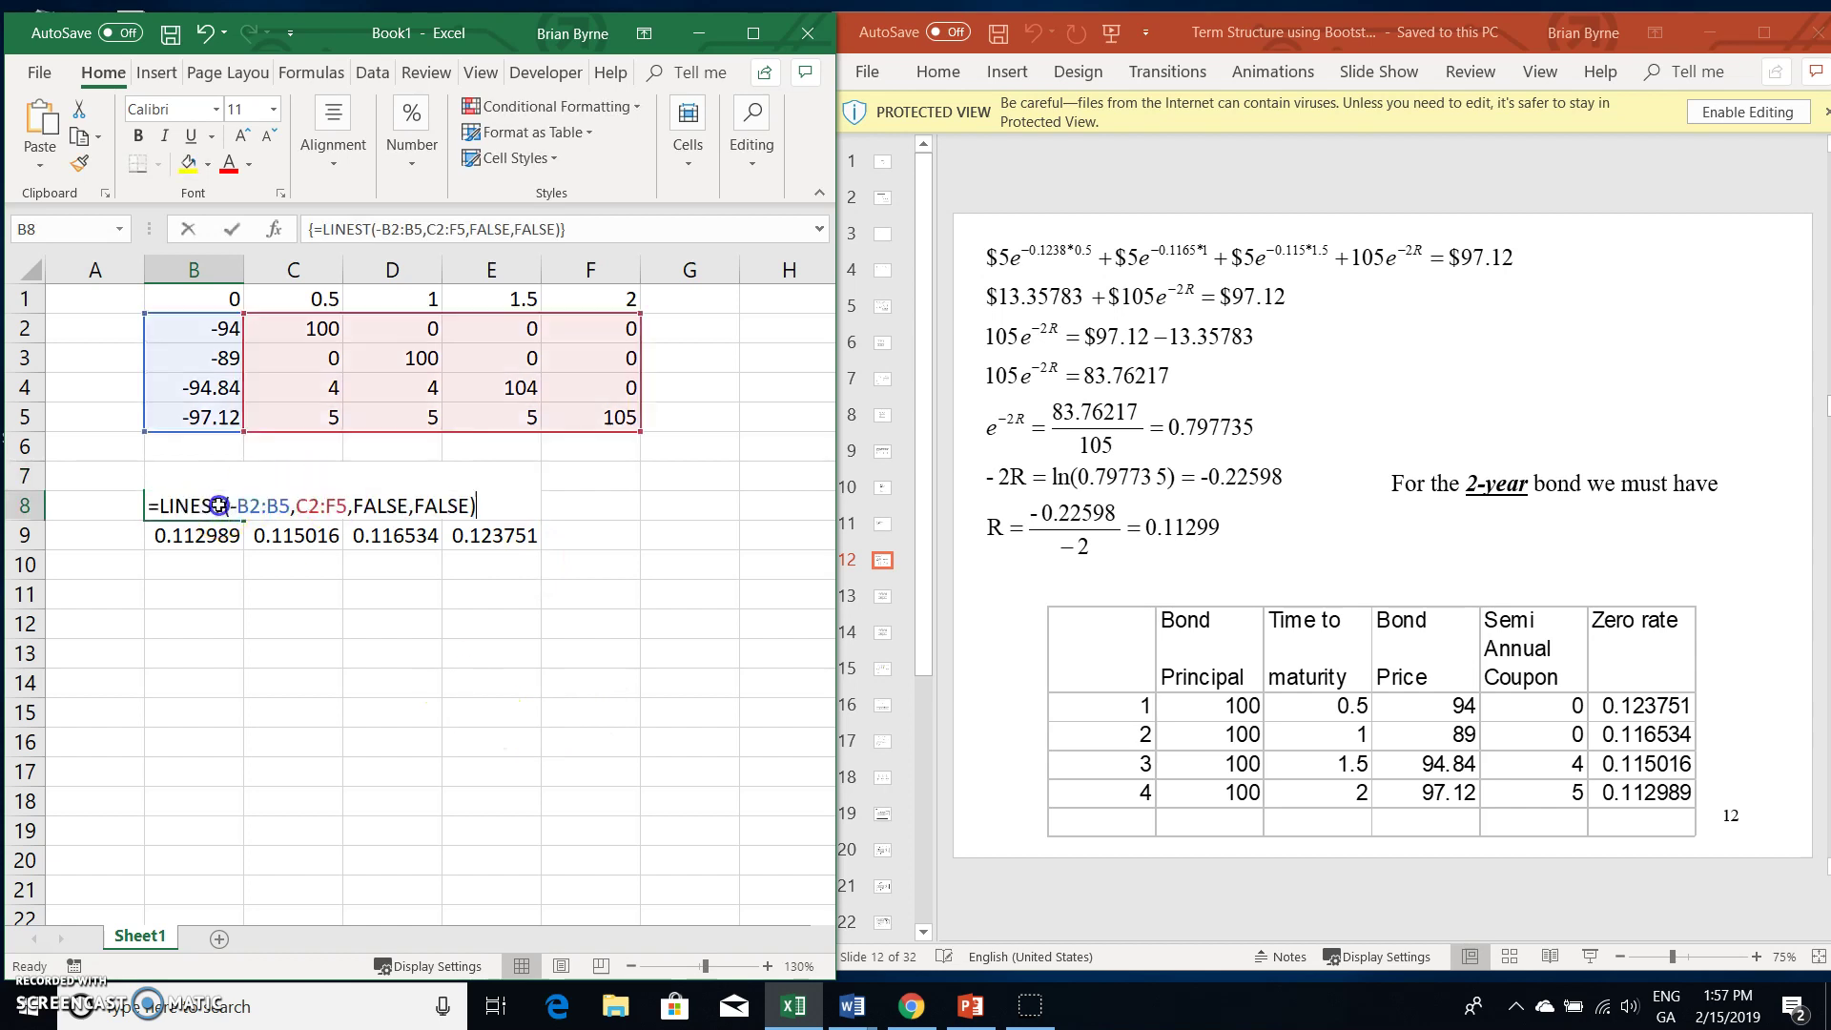
Step: Re-enter the B8 LINEST formula as an array formula, then reopen B9's zero-rate formula
{"action": "double_click", "coordinate": [223, 506]}
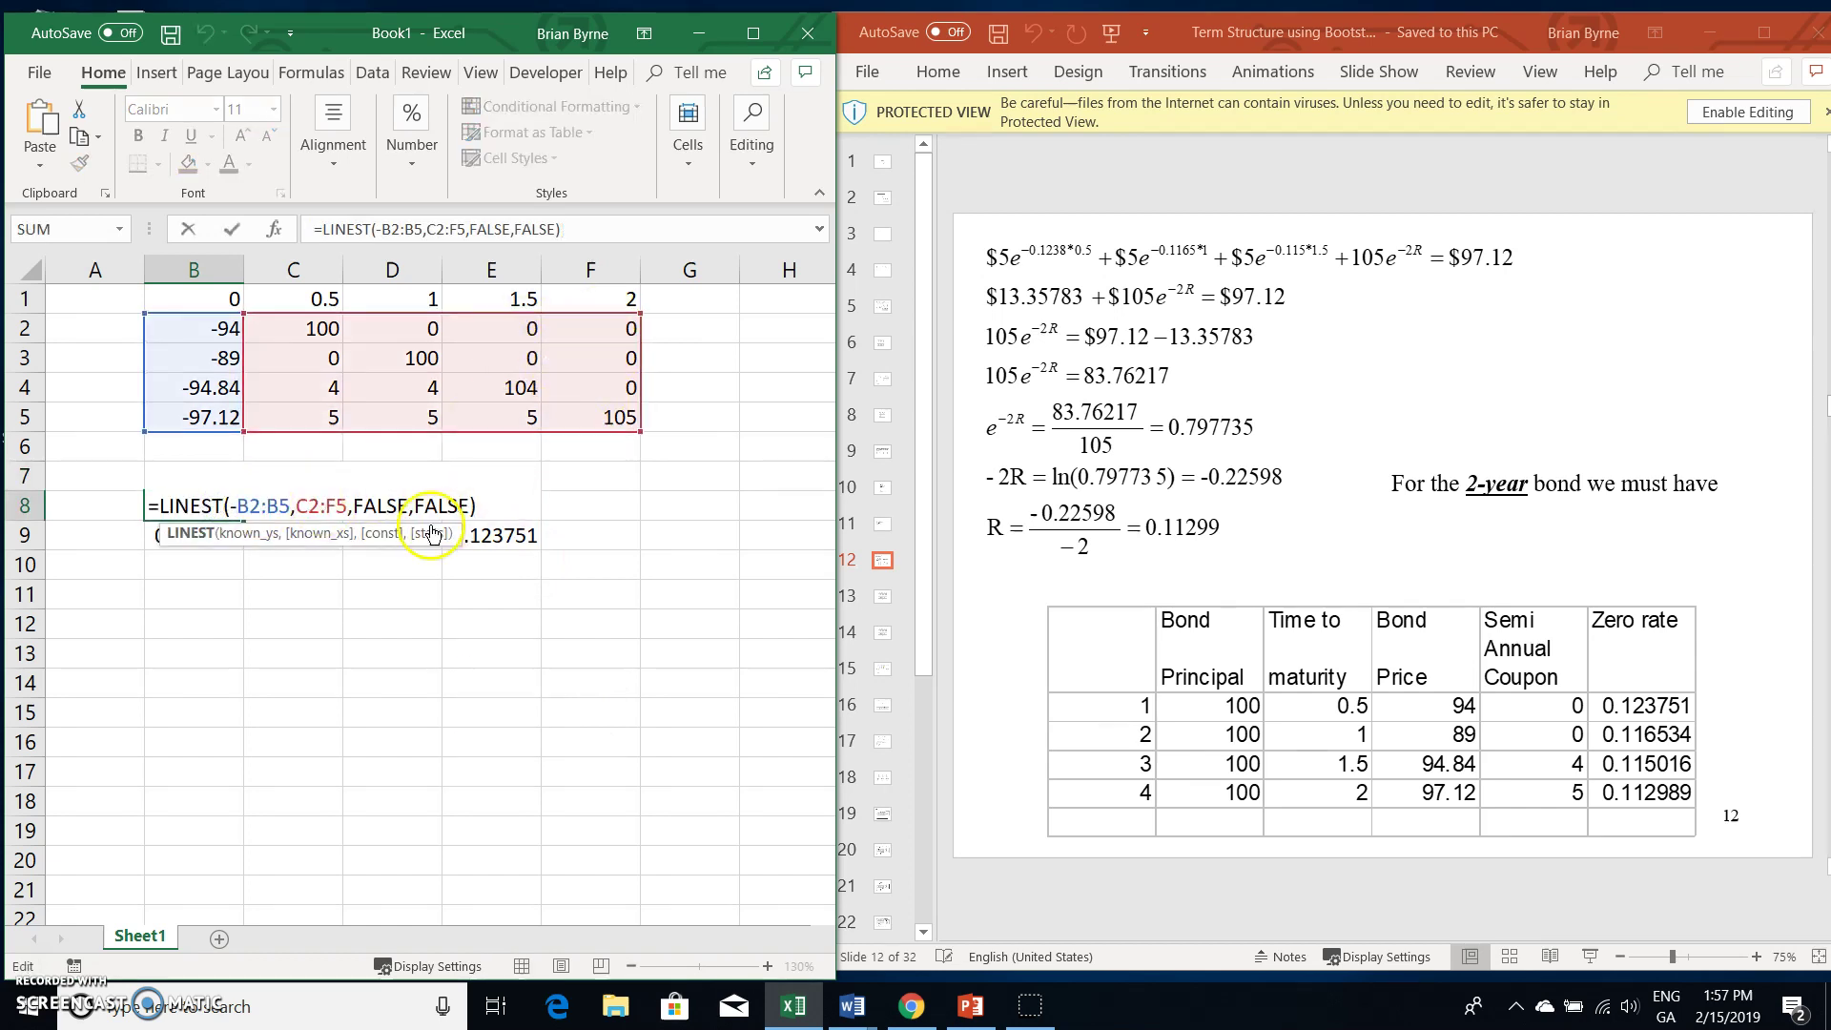
{"action": "key", "text": "Return"}
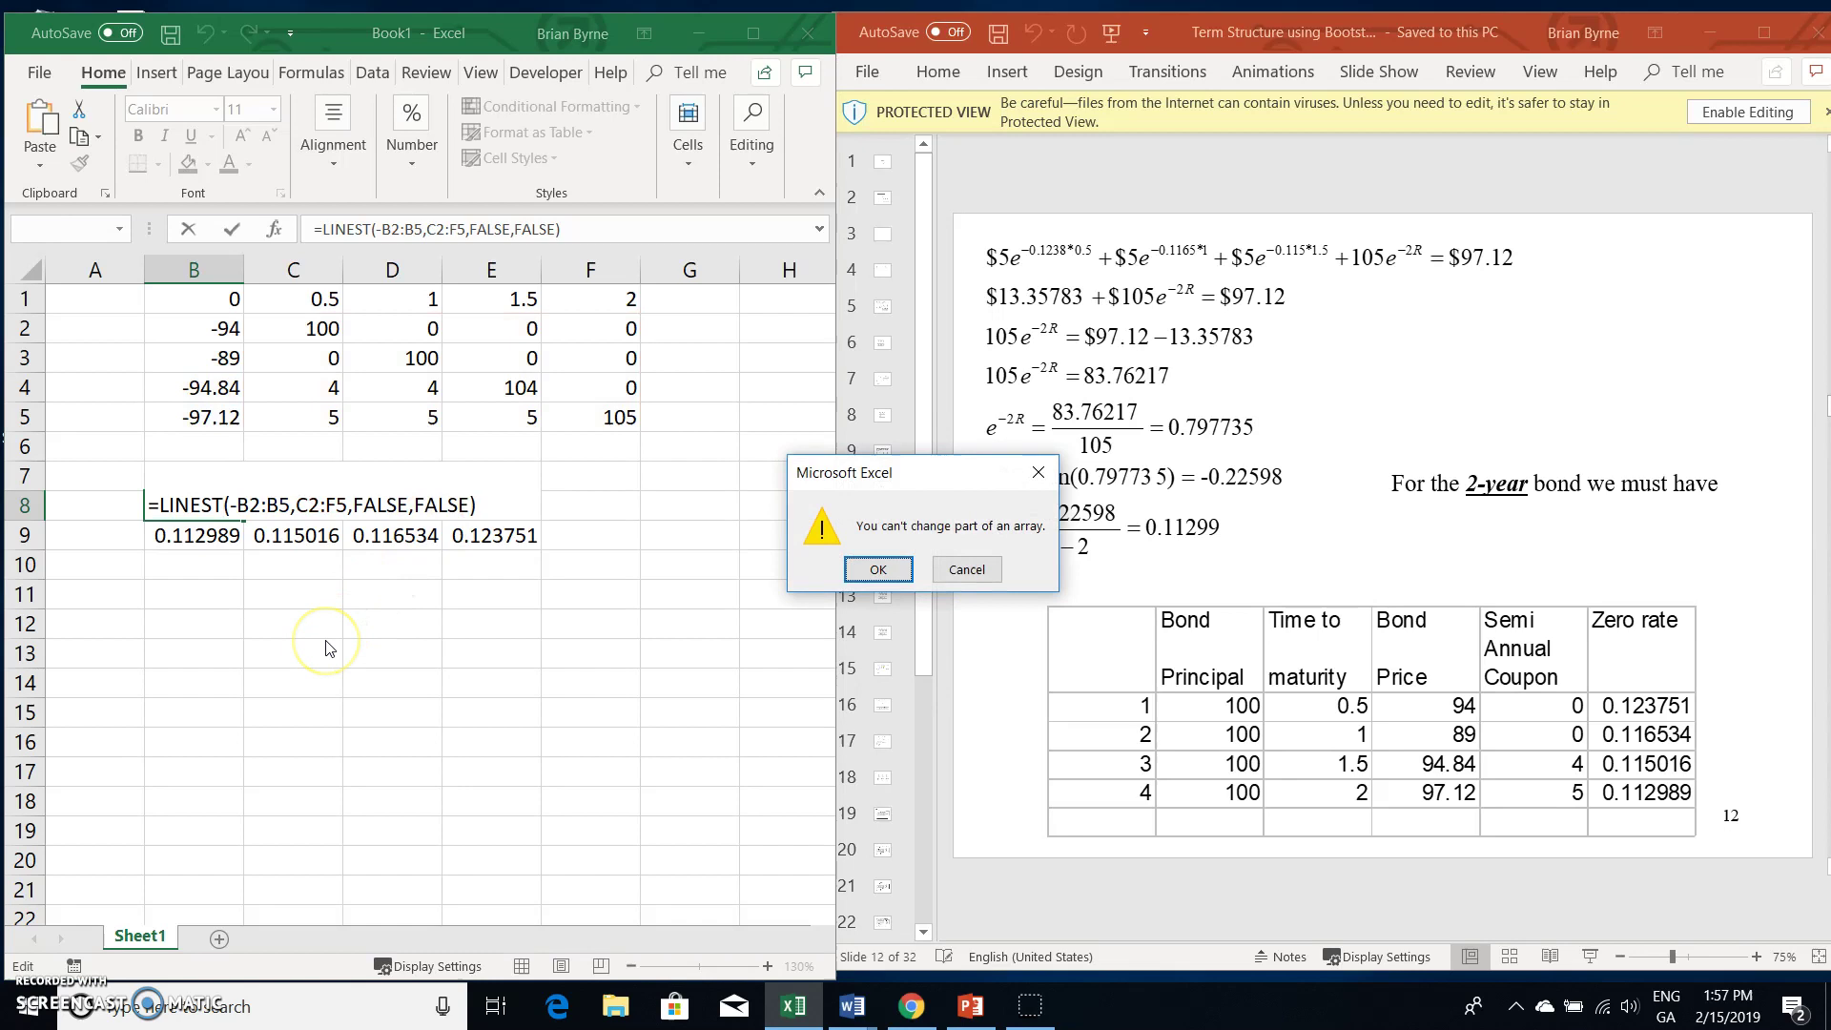
{"action": "key", "text": "Return"}
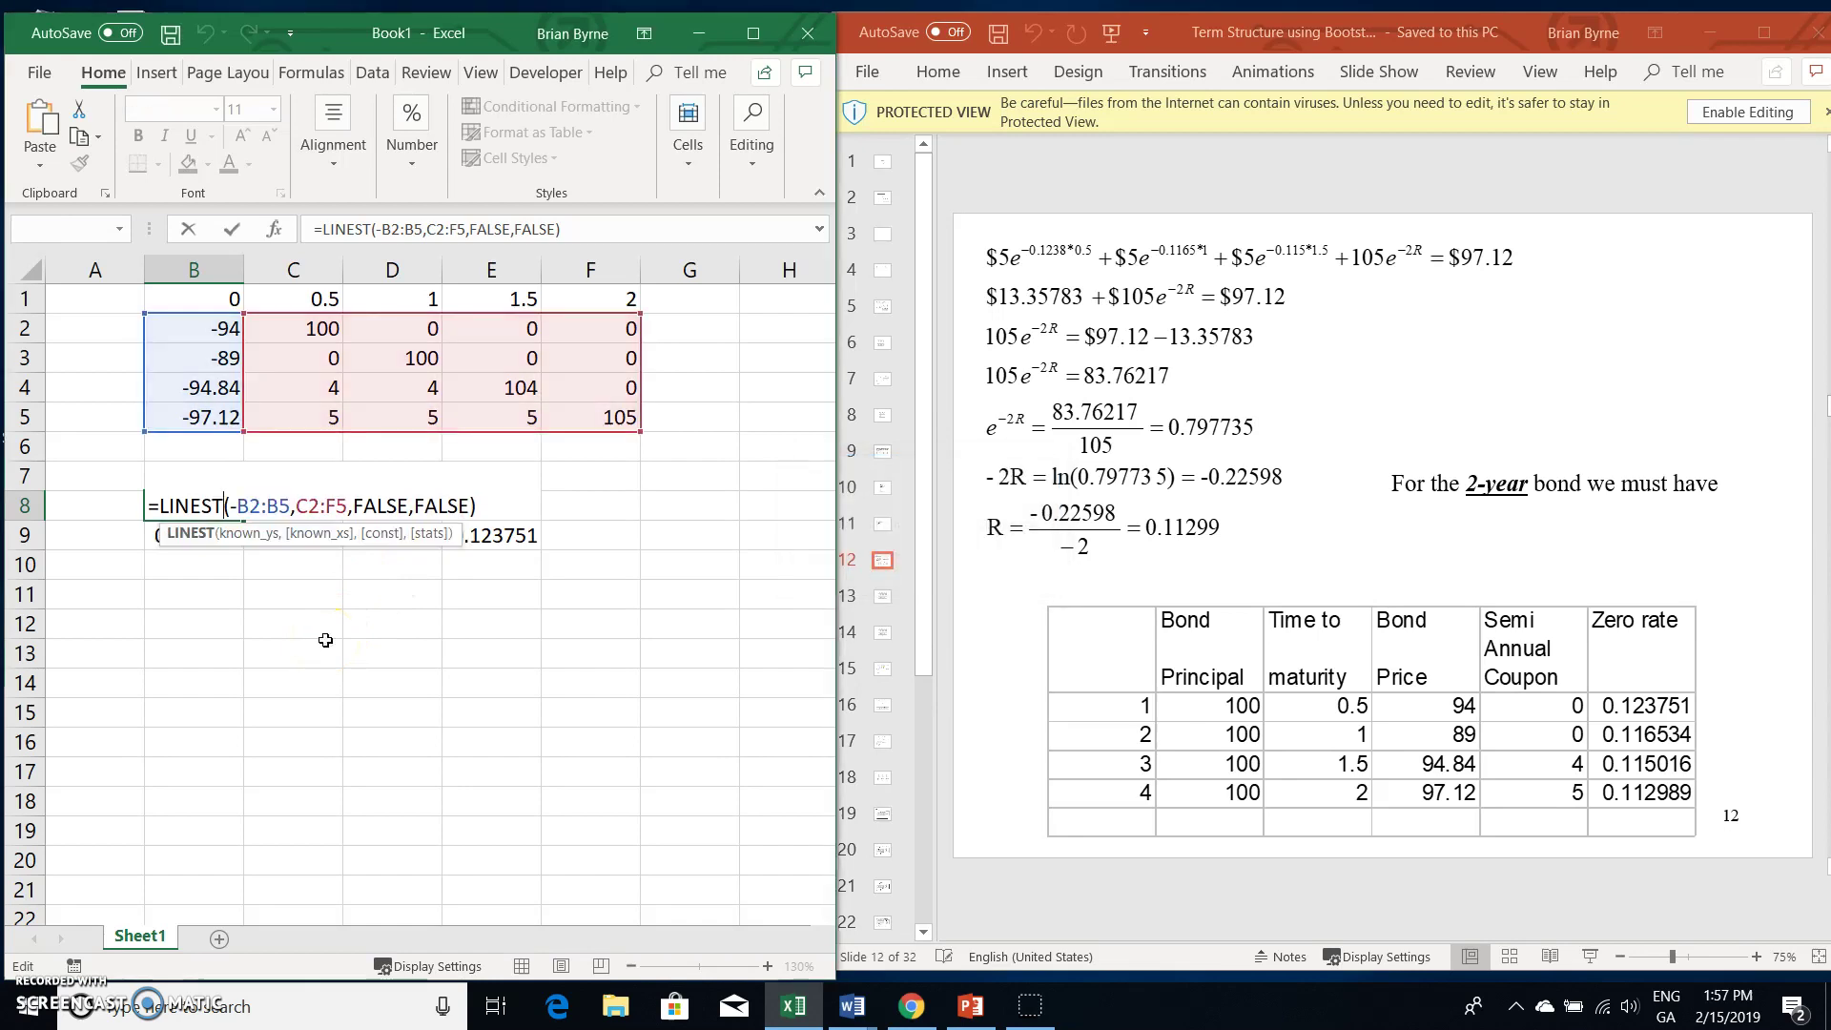
{"action": "key", "text": "ctrl+shift+Return"}
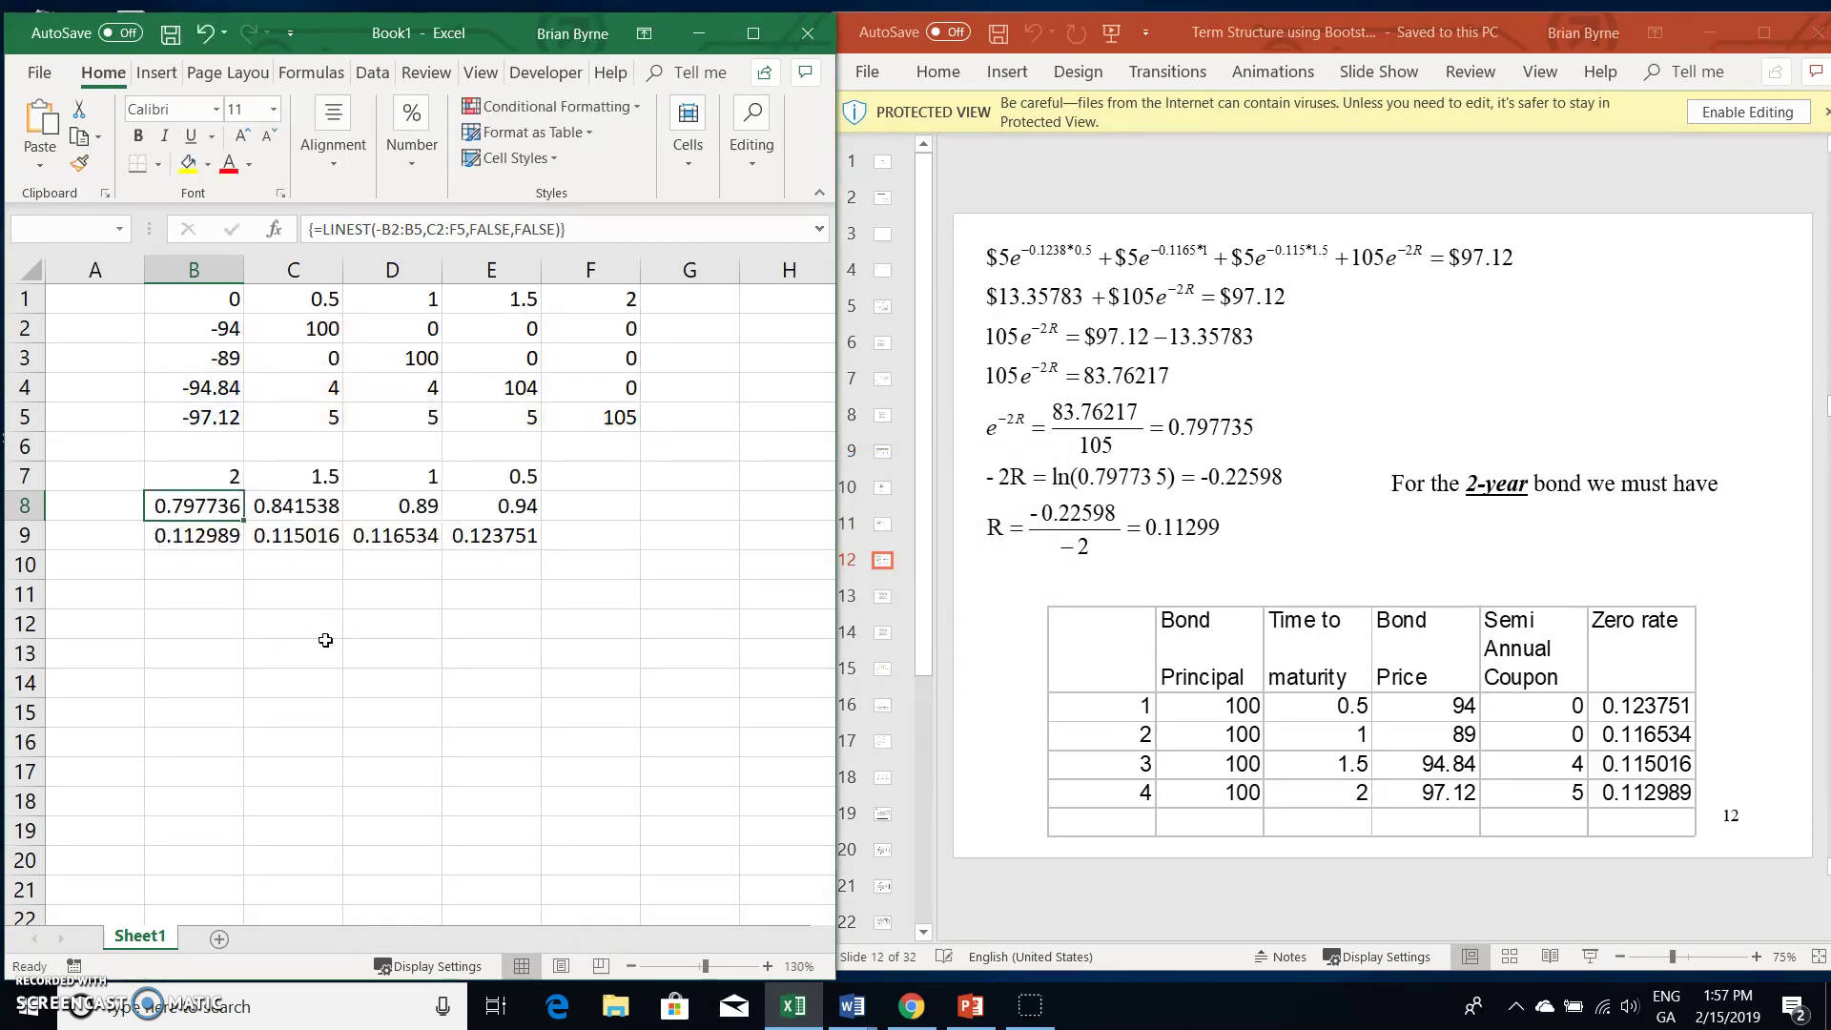
{"action": "left_click", "coordinate": [200, 536]}
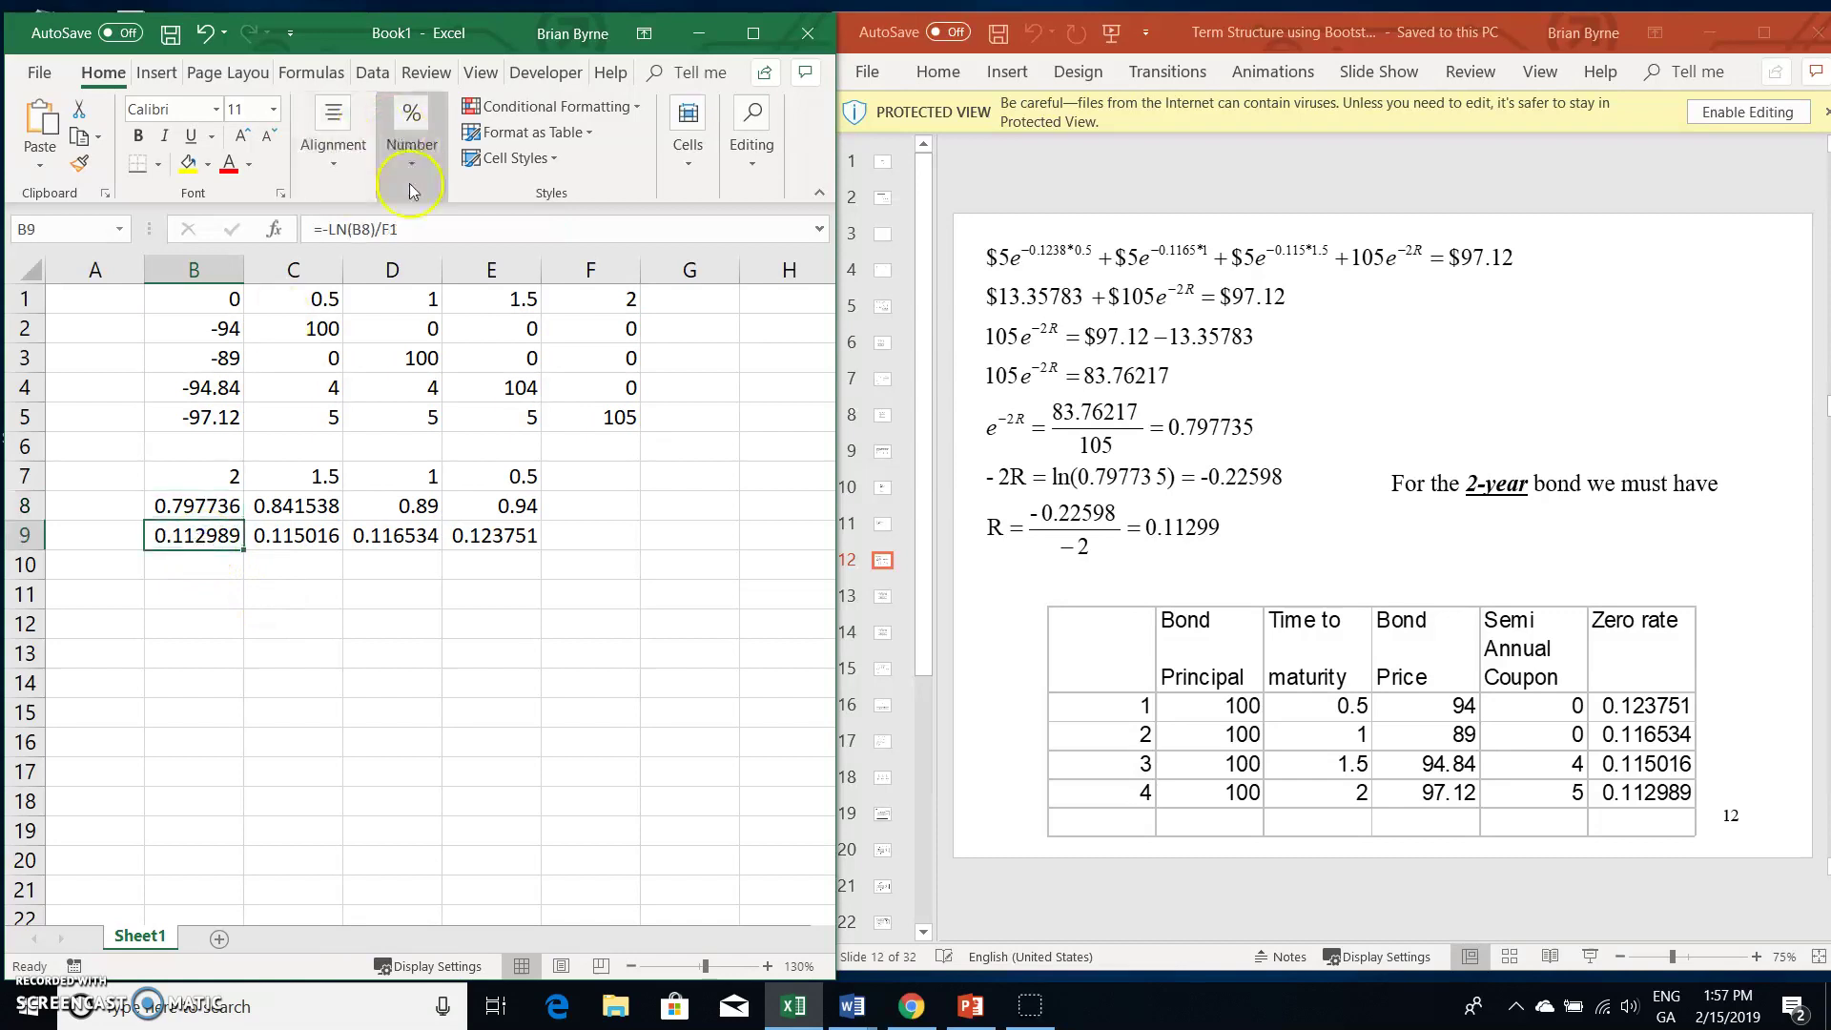
{"action": "left_click", "coordinate": [418, 228]}
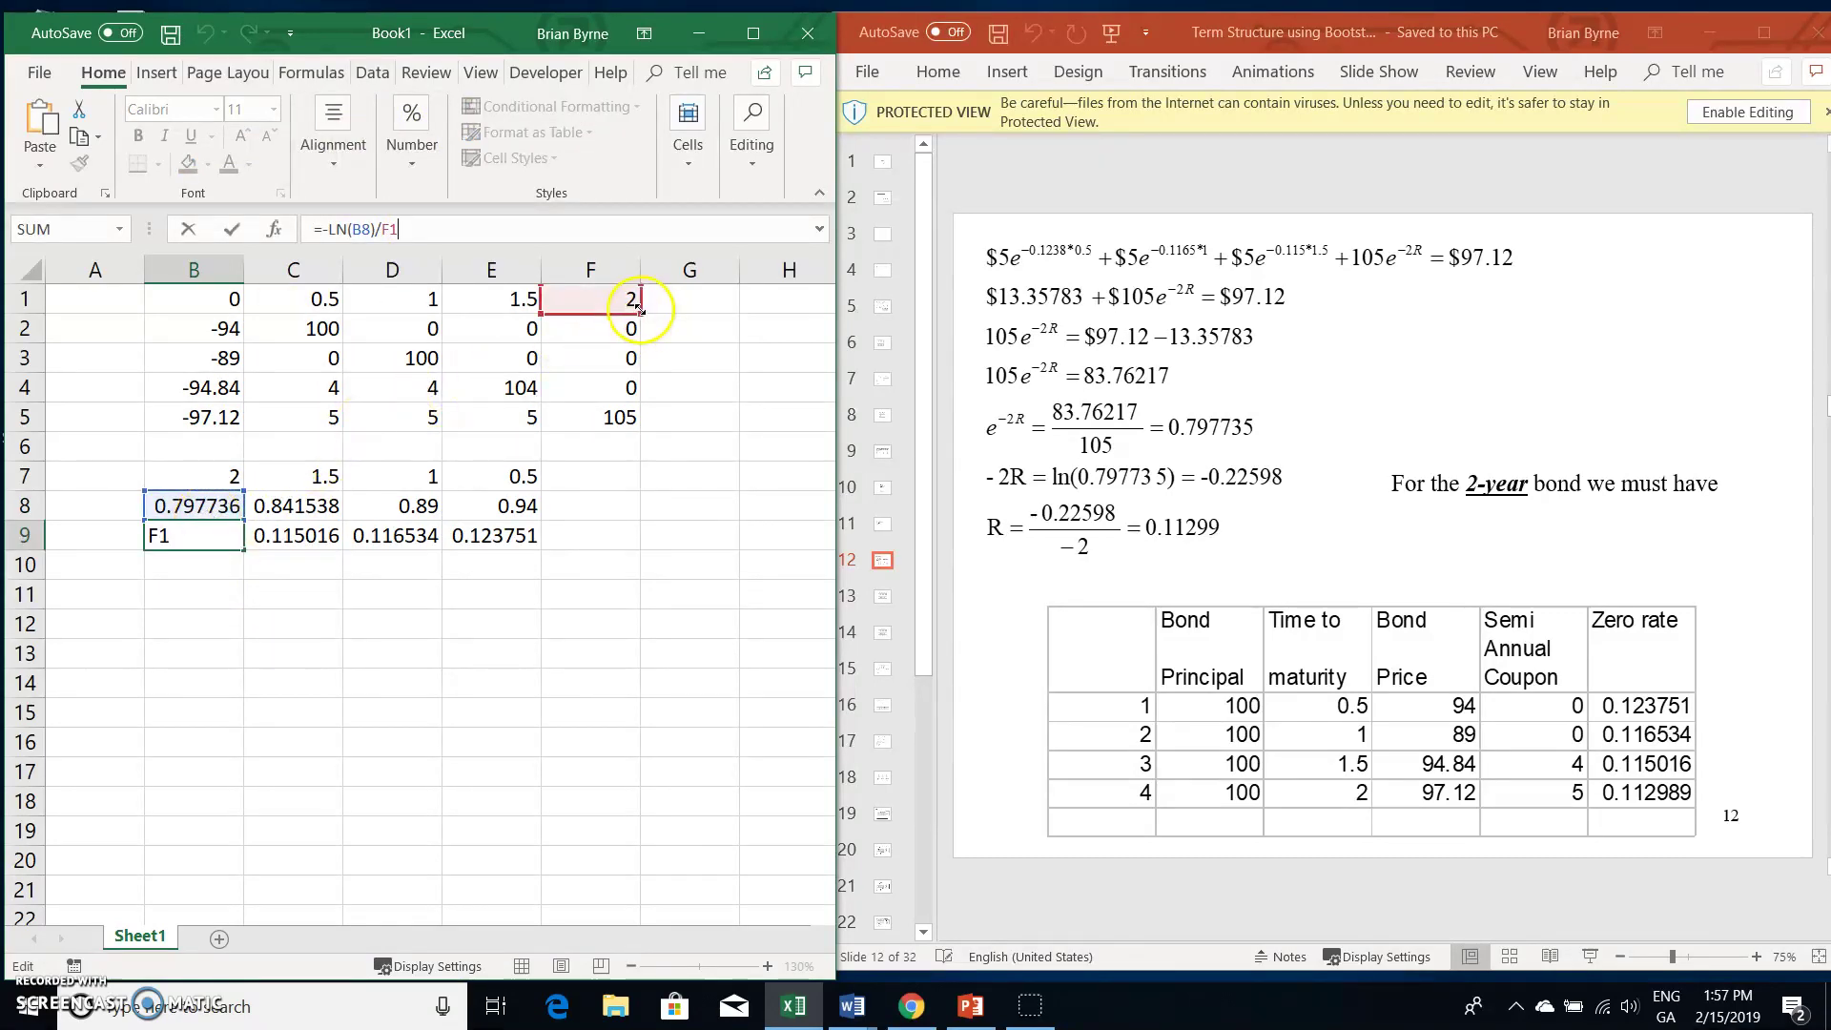
Step: Commit the 2-year zero rate in B9 and copy the cash-flow table B1:F5
{"action": "key", "text": "Return"}
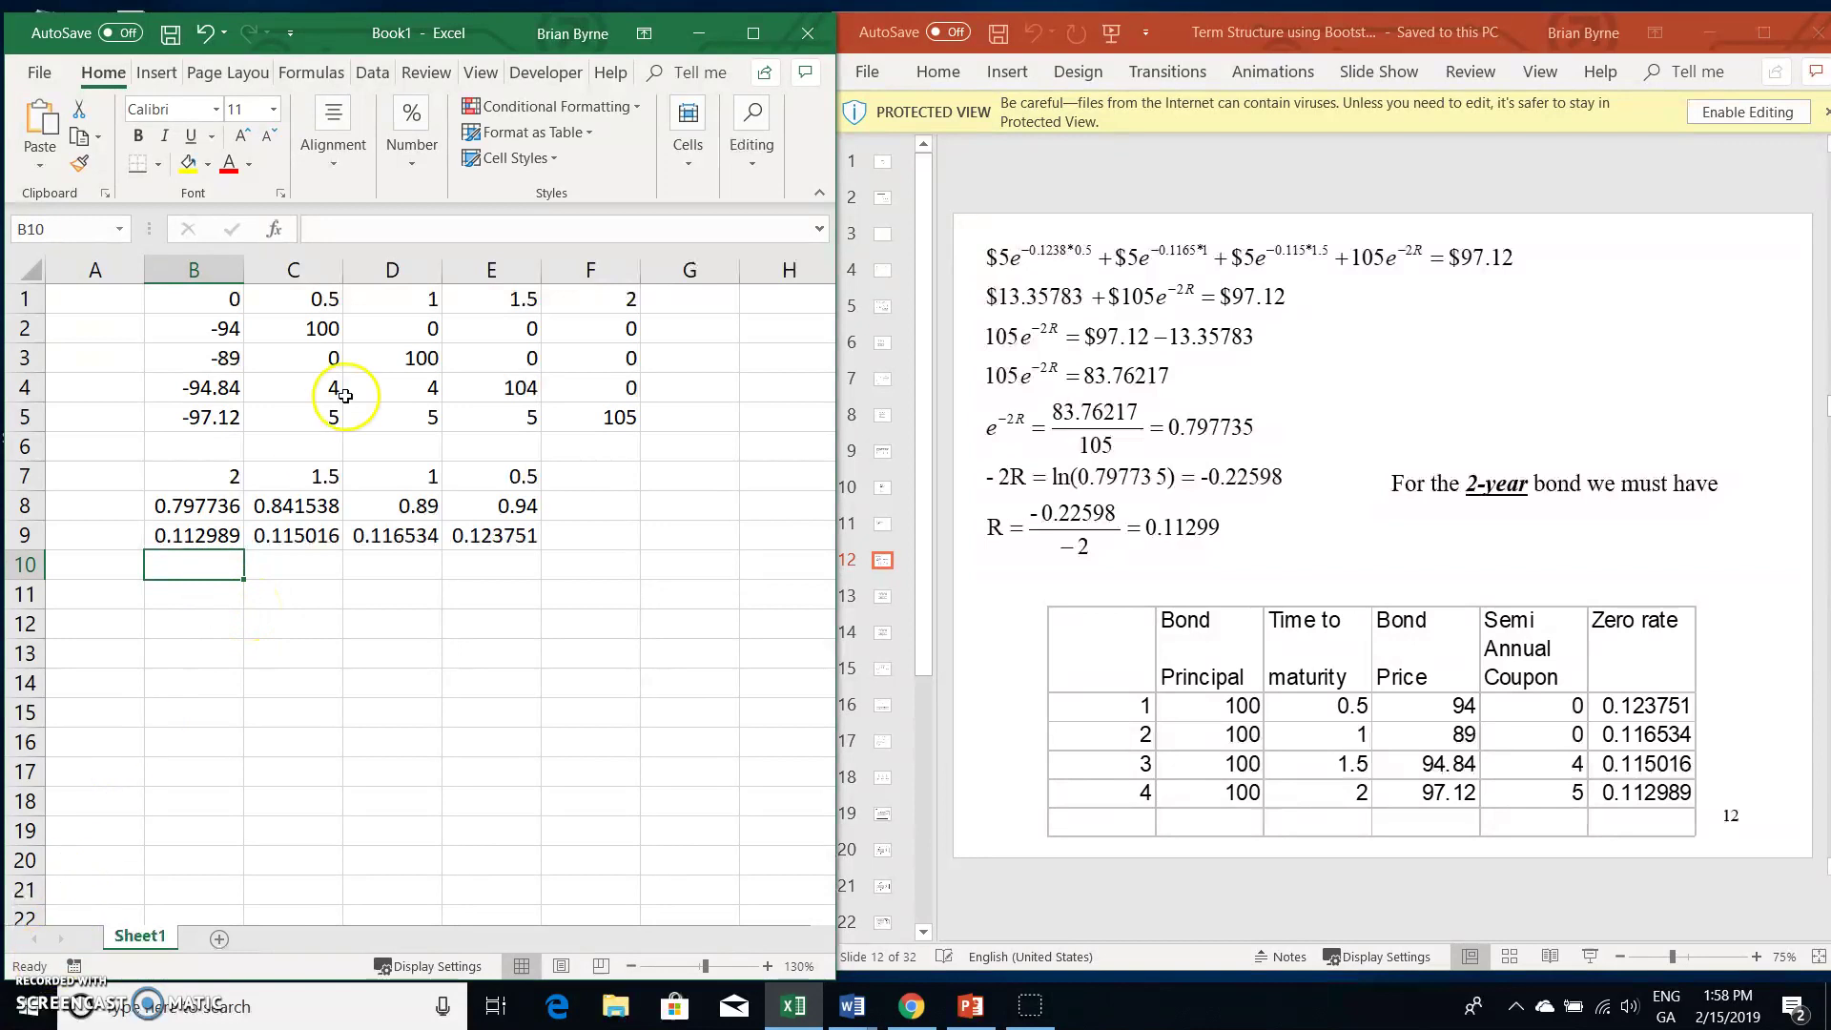
{"action": "left_click", "coordinate": [209, 302]}
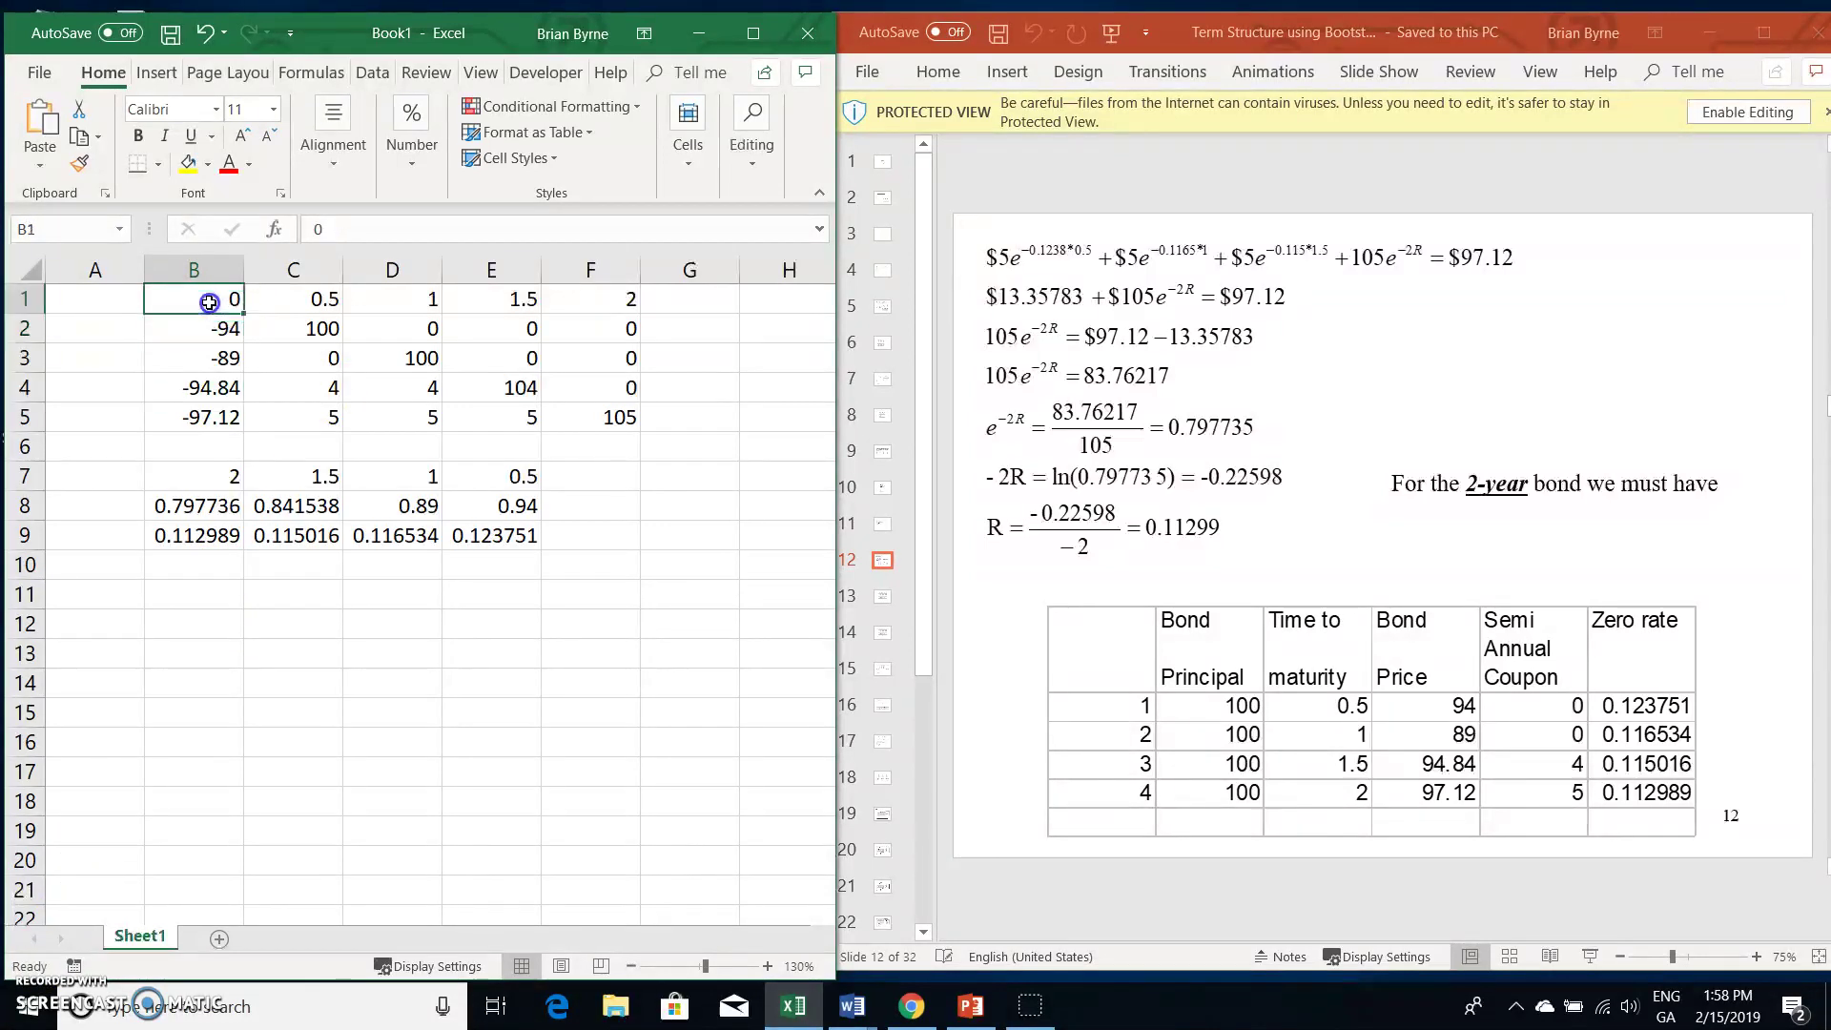
{"action": "left_click_drag", "start_coordinate": [208, 303], "coordinate": [568, 424]}
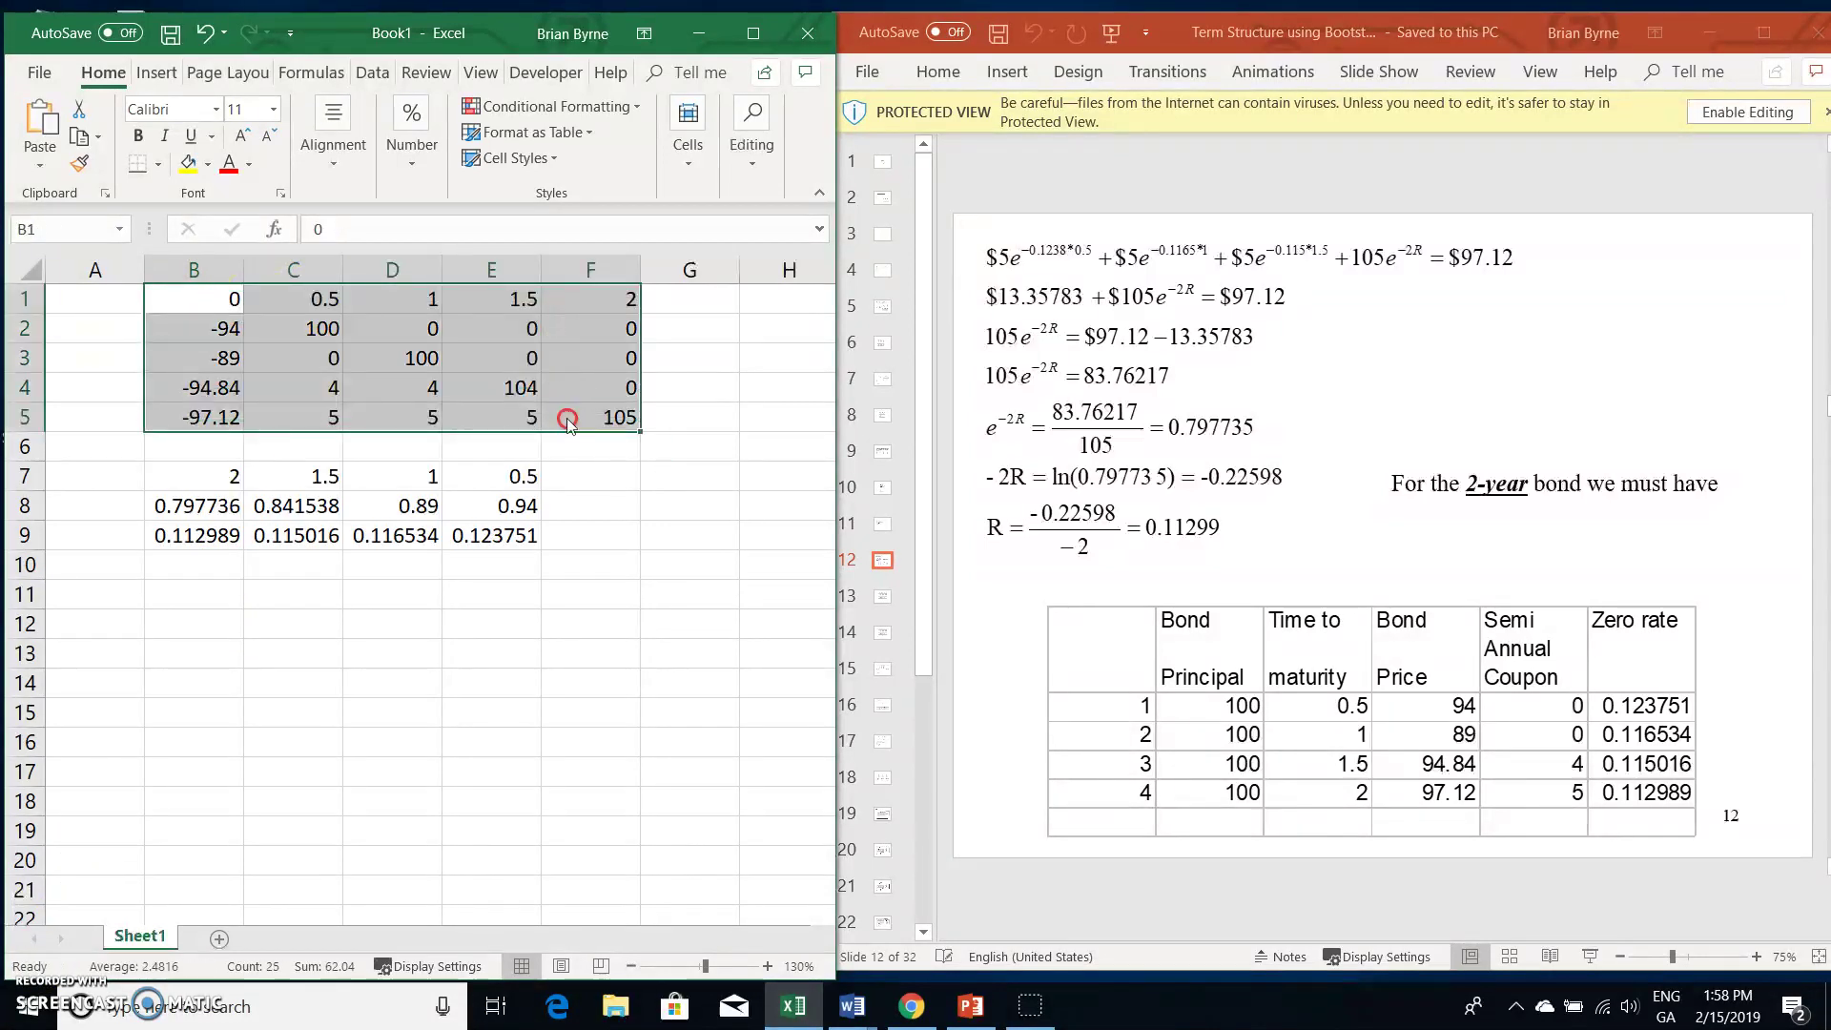
{"action": "right_click", "coordinate": [567, 424]}
{"action": "left_click", "coordinate": [587, 465]}
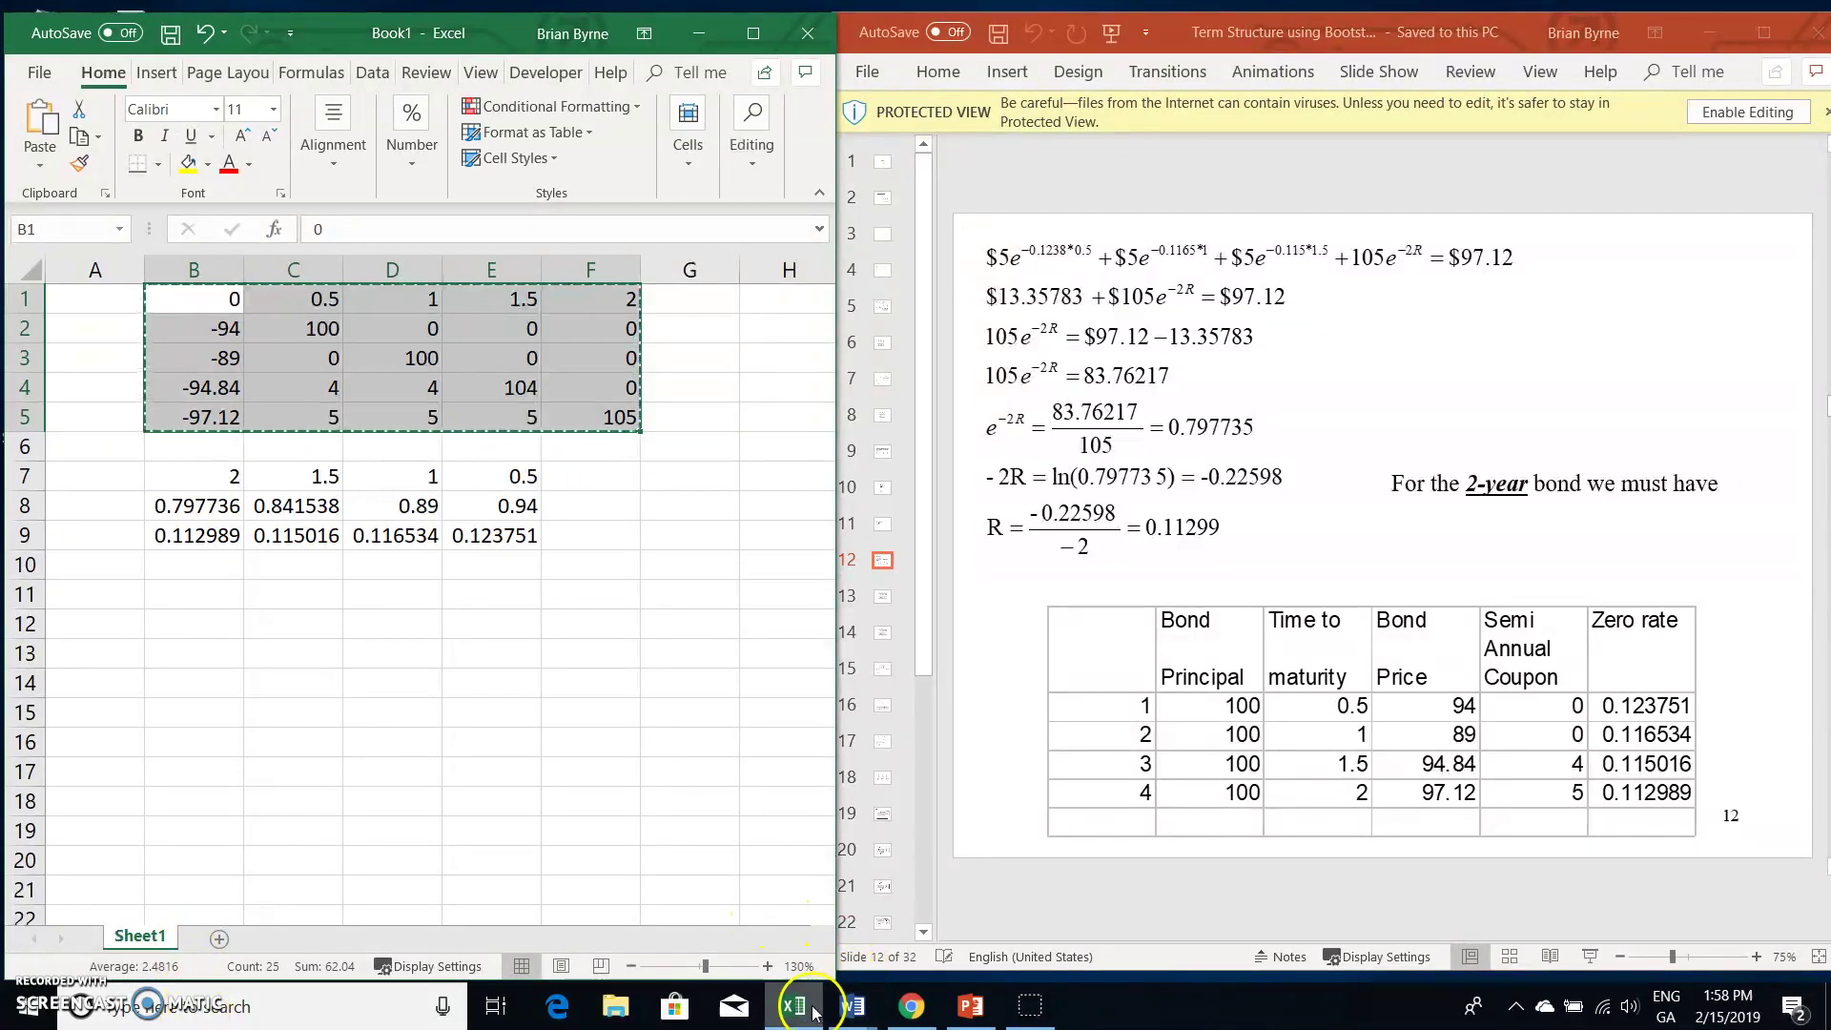
Step: Search 'google sheets' in Chrome and go to the Google Sheets home page
{"action": "mouse_move", "coordinate": [910, 1006]}
{"action": "mouse_move", "coordinate": [897, 939]}
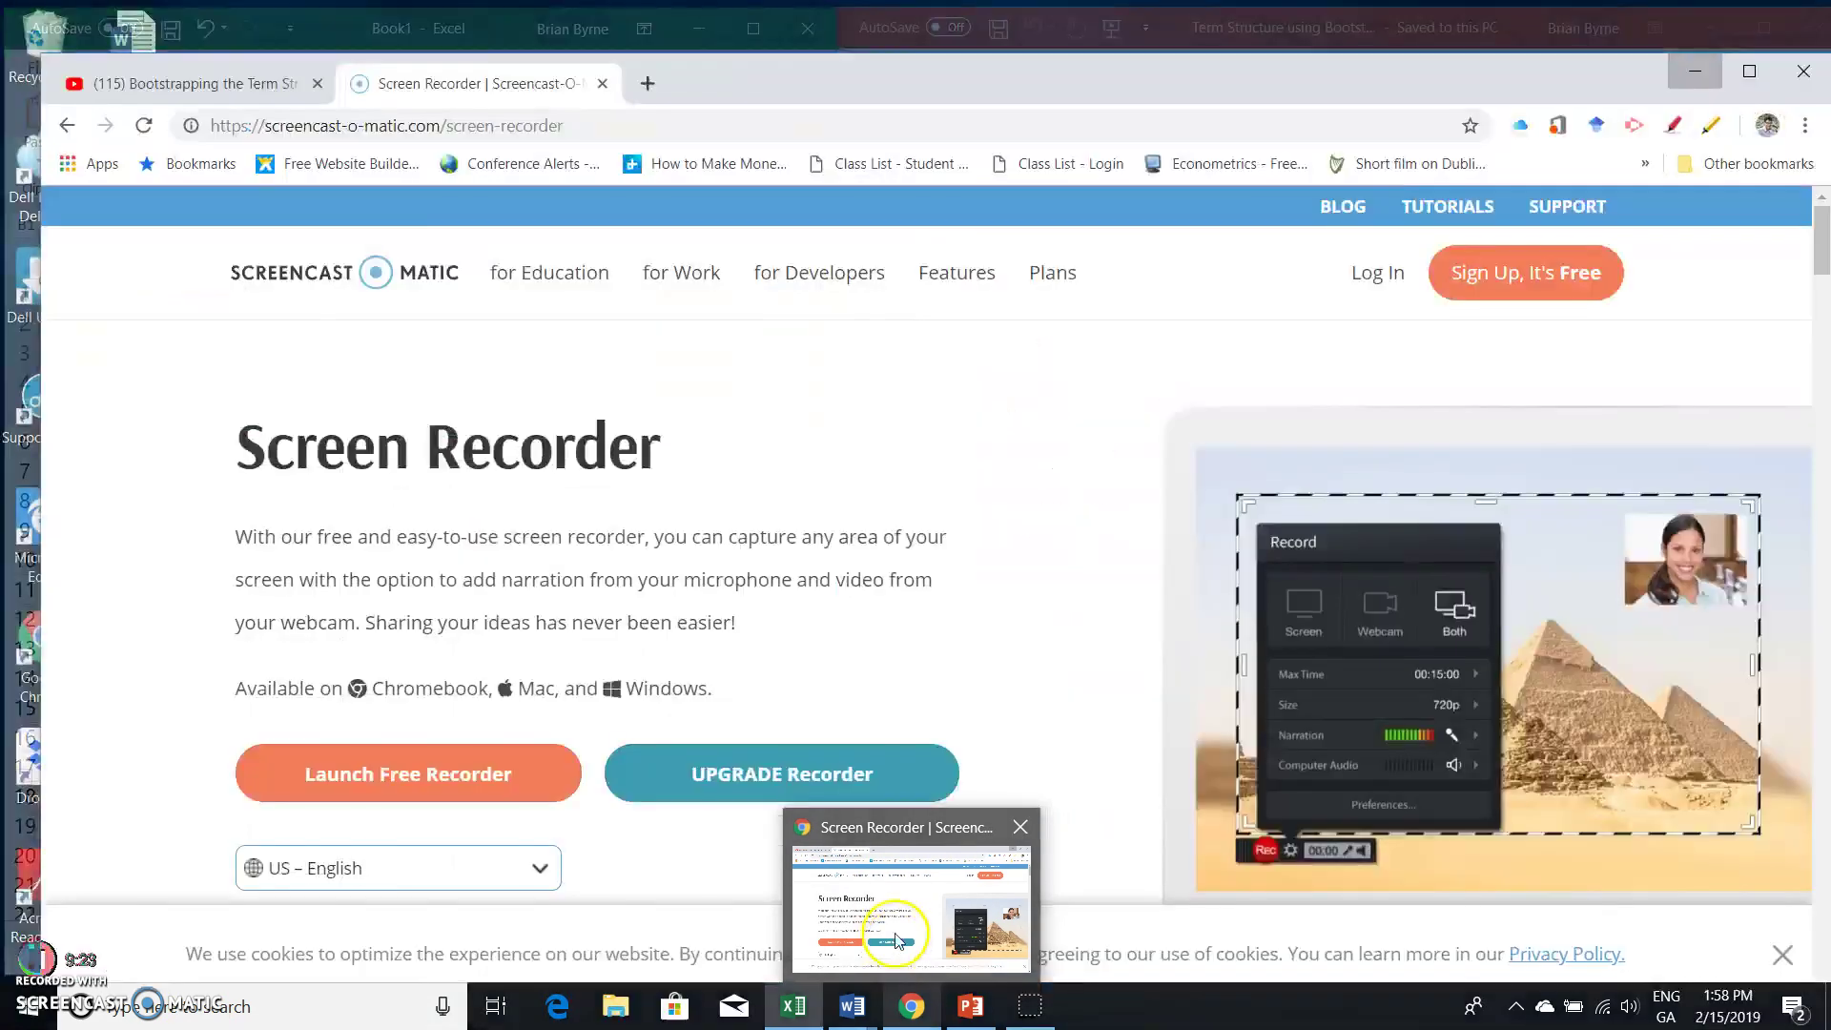
{"action": "left_click", "coordinate": [889, 890]}
{"action": "left_click", "coordinate": [244, 88]}
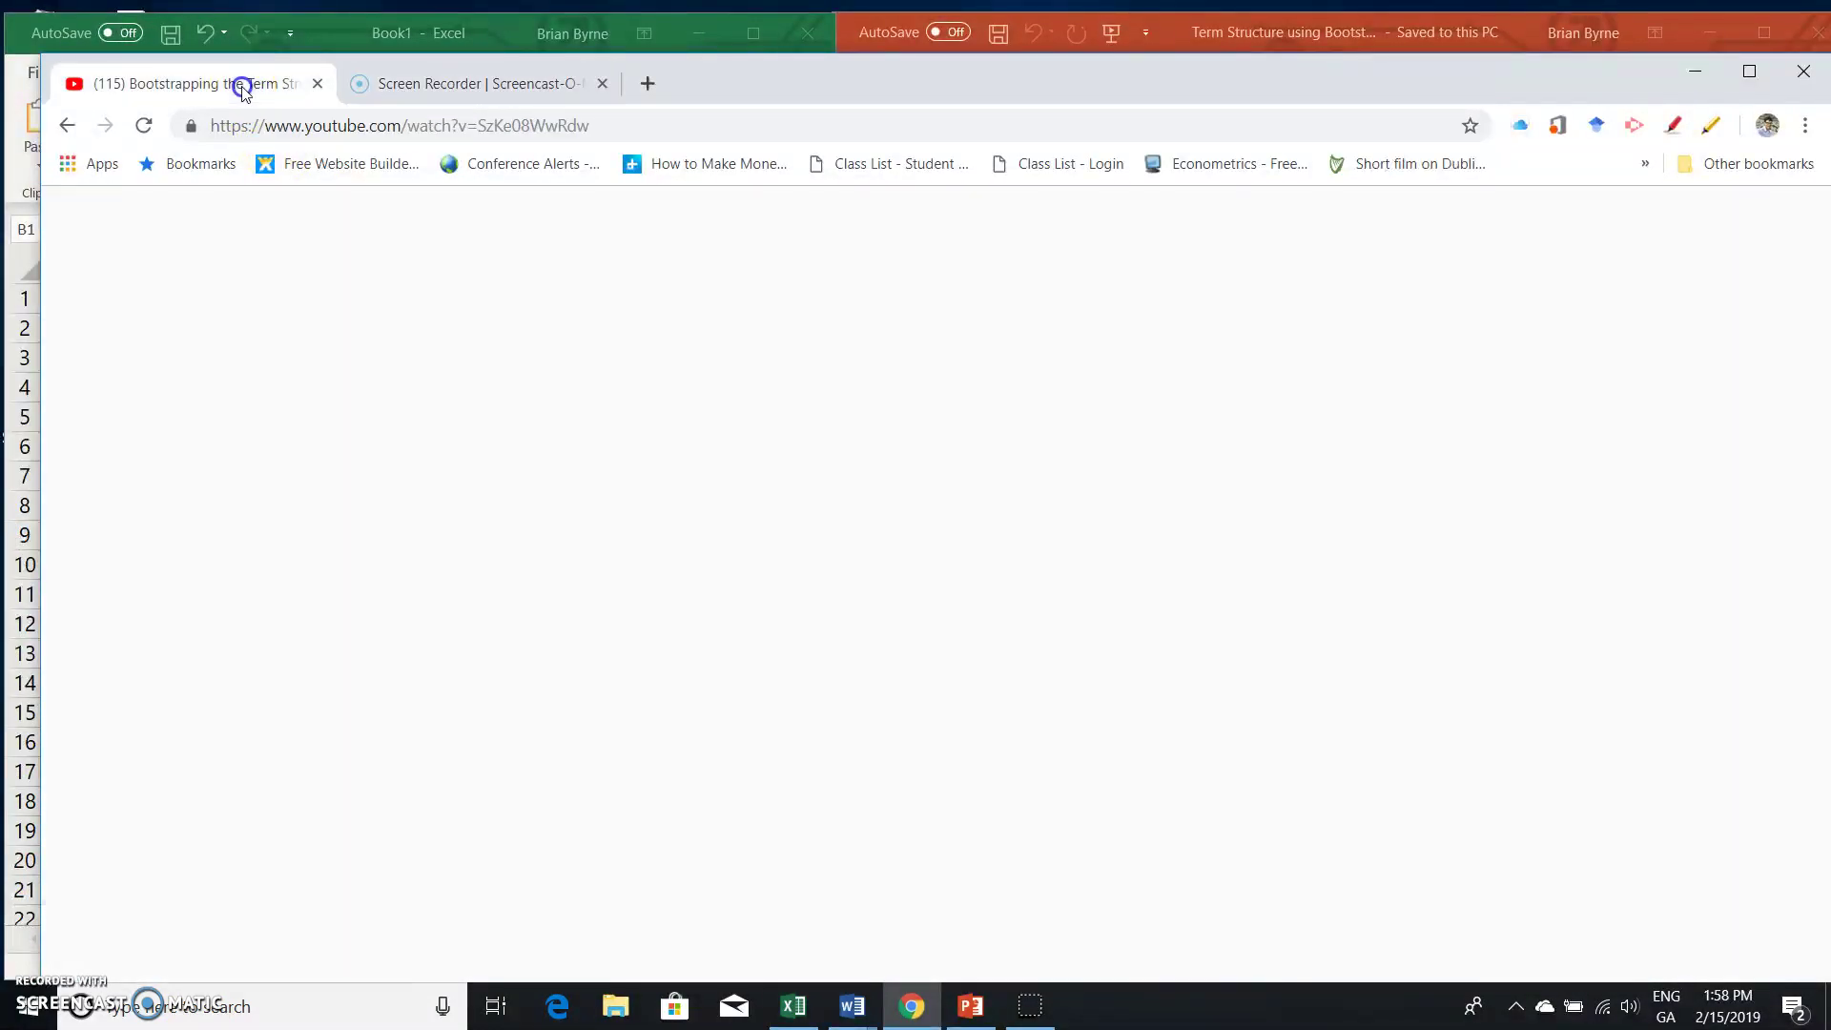
{"action": "left_click", "coordinate": [320, 133]}
{"action": "type", "text": "goo"}
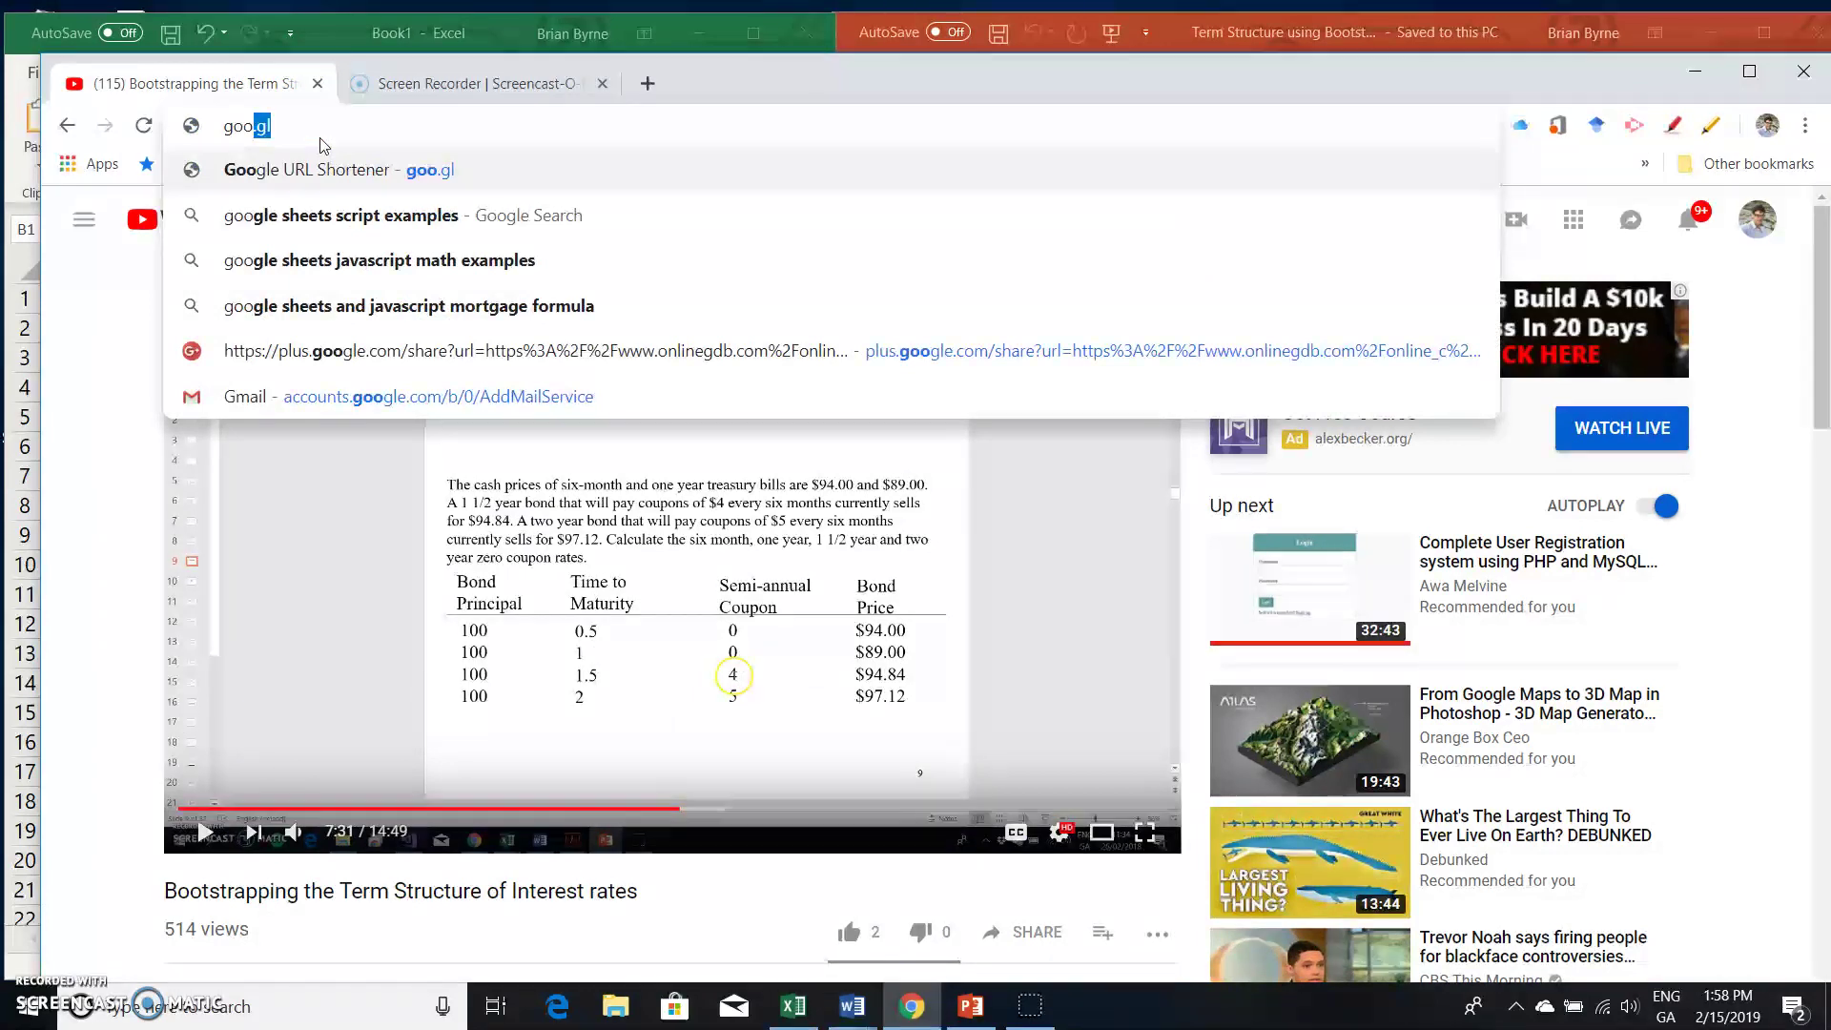
{"action": "type", "text": "gle"}
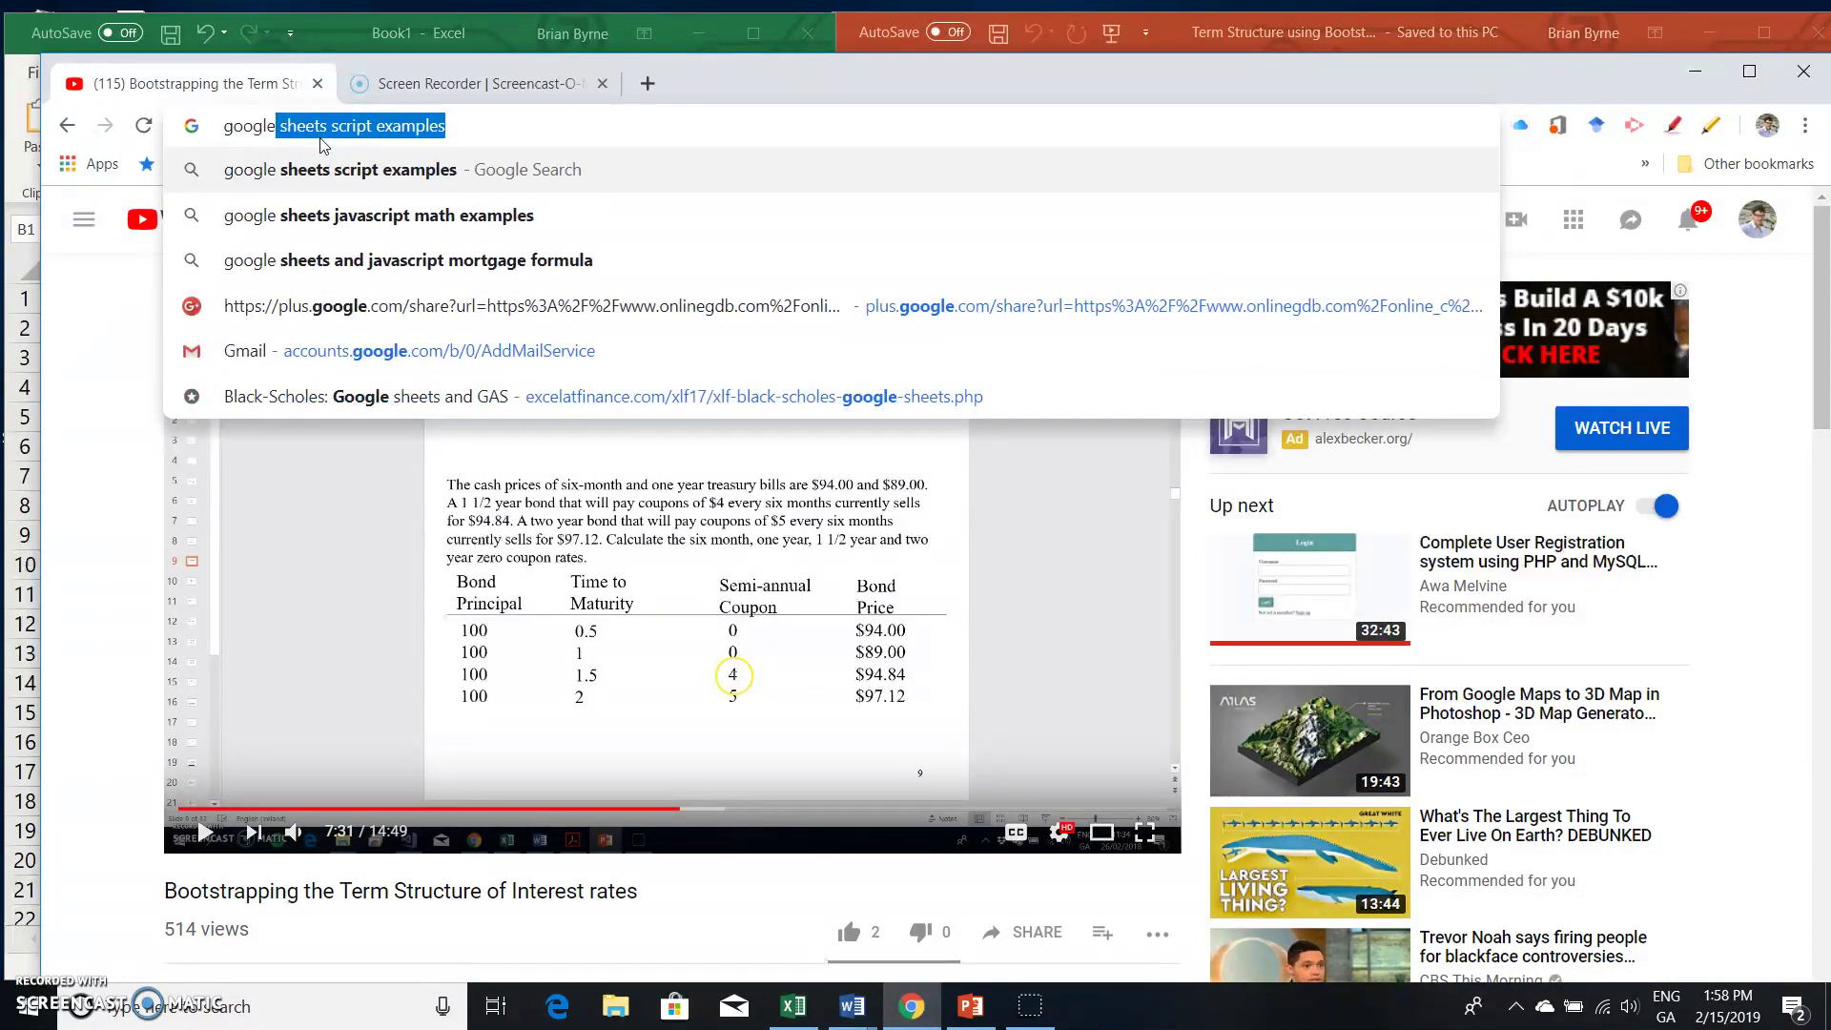
{"action": "type", "text": " sheets"}
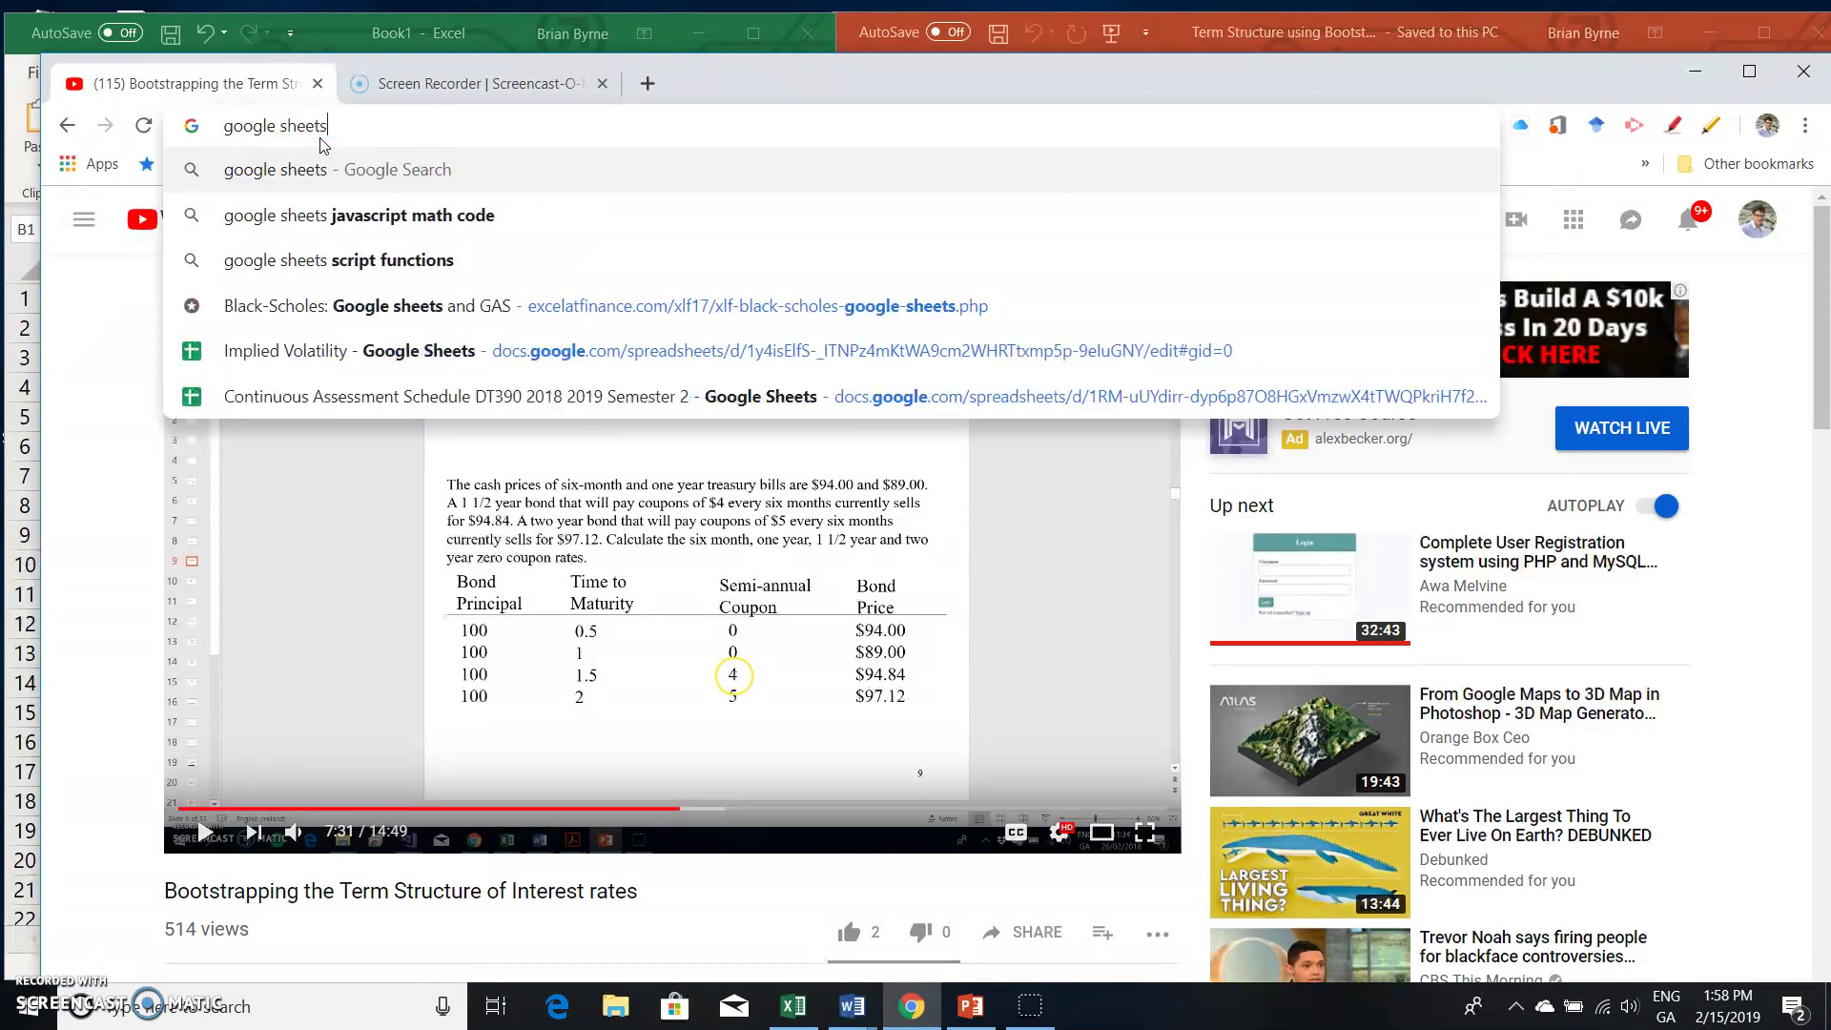
{"action": "key", "text": "Return"}
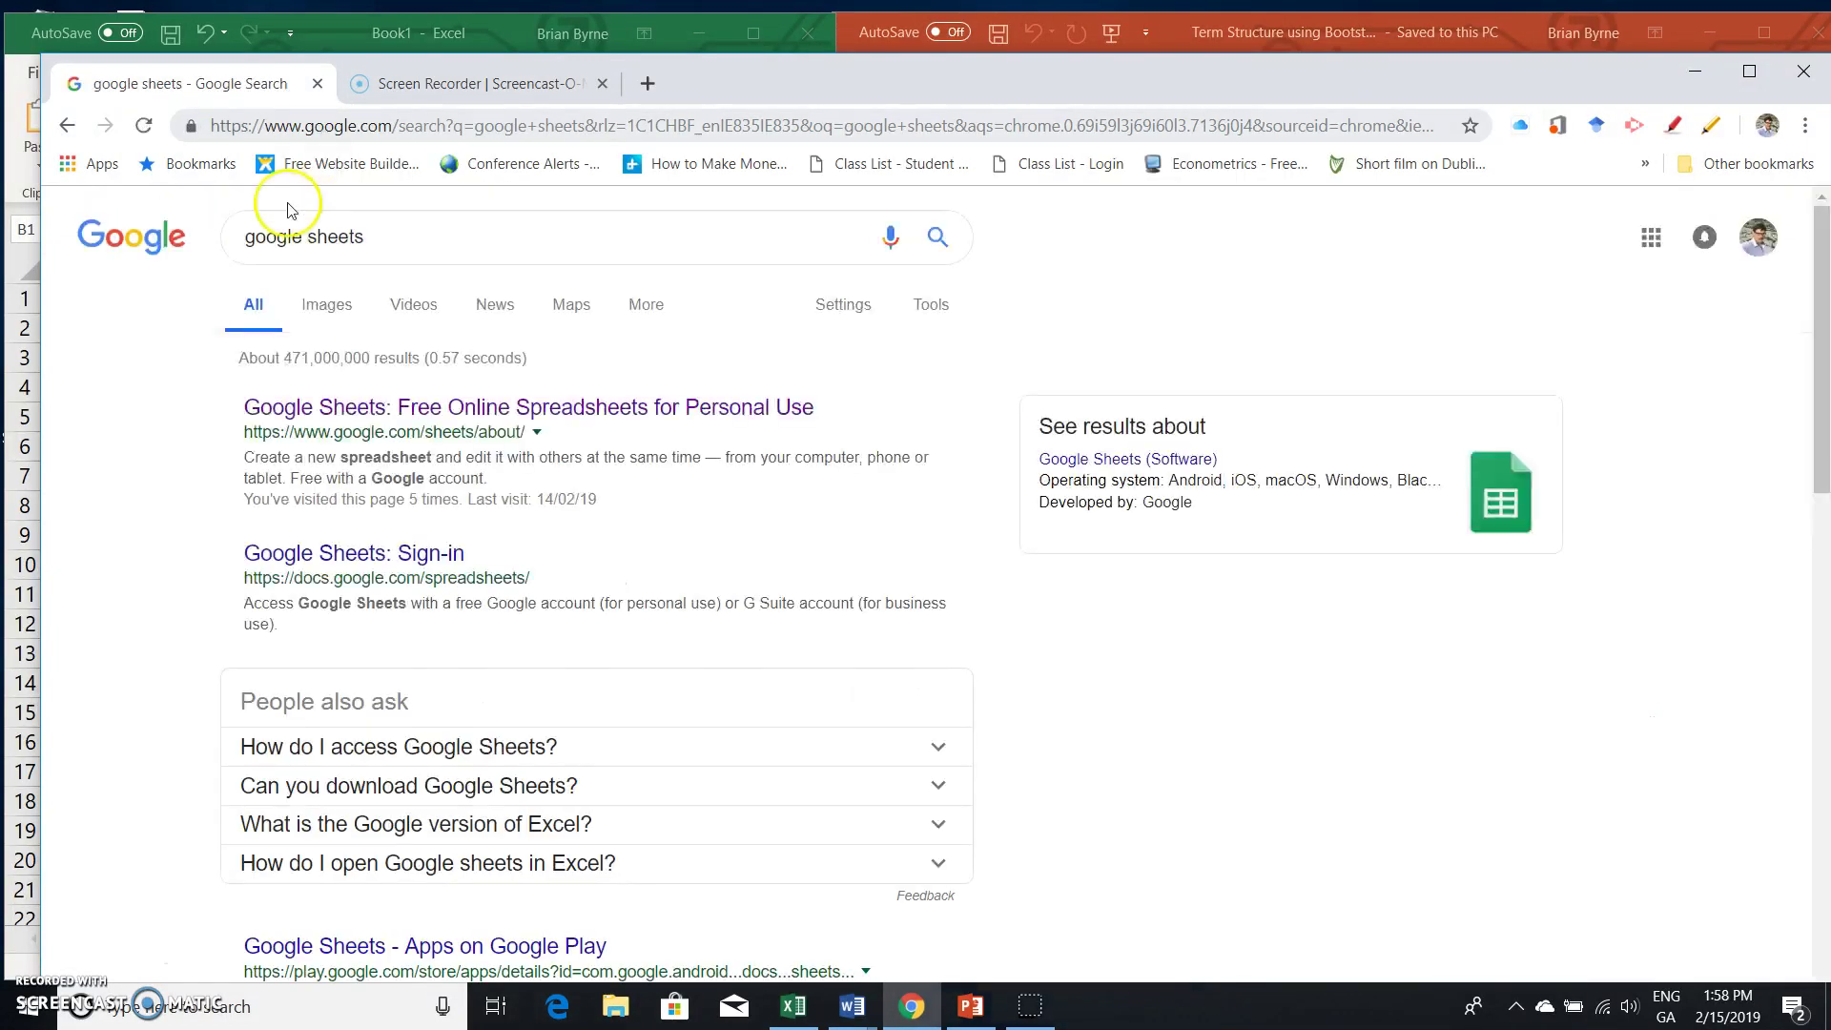
{"action": "left_click", "coordinate": [294, 408]}
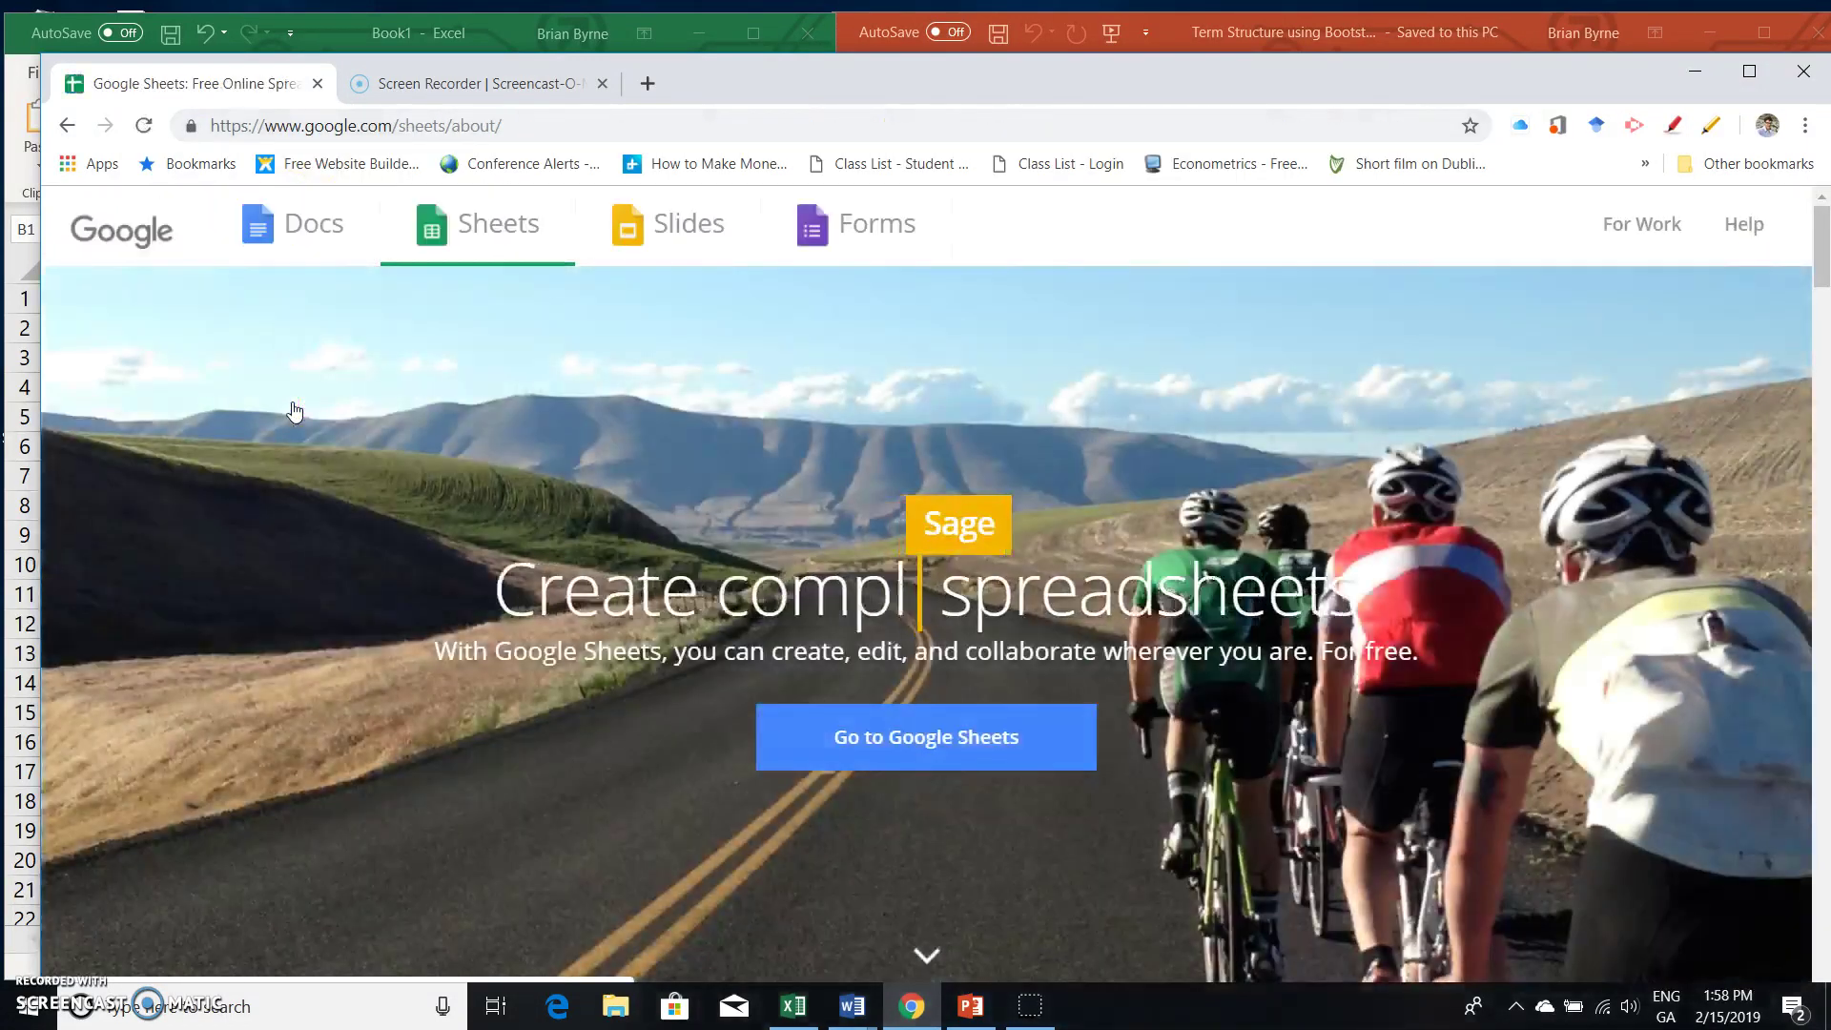
{"action": "left_click", "coordinate": [911, 737]}
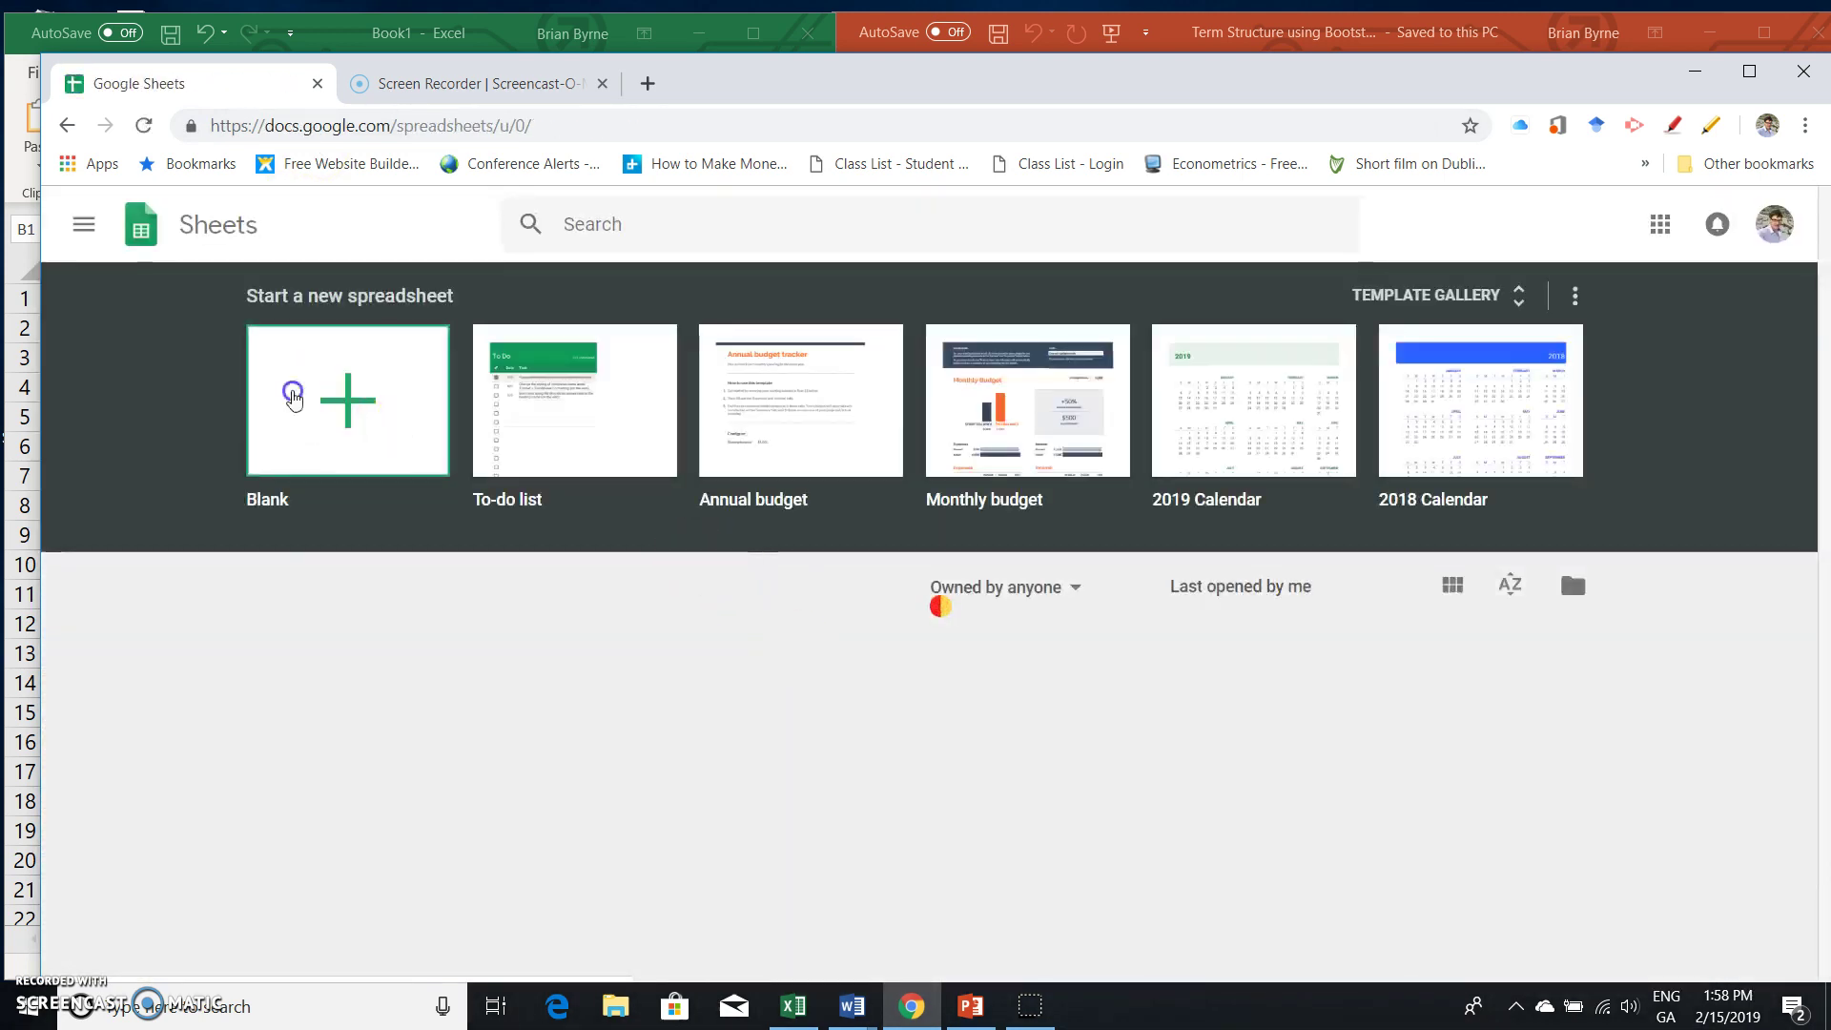
Step: Create a blank spreadsheet and paste the copied cash-flow table starting at C2
{"action": "left_click", "coordinate": [291, 398]}
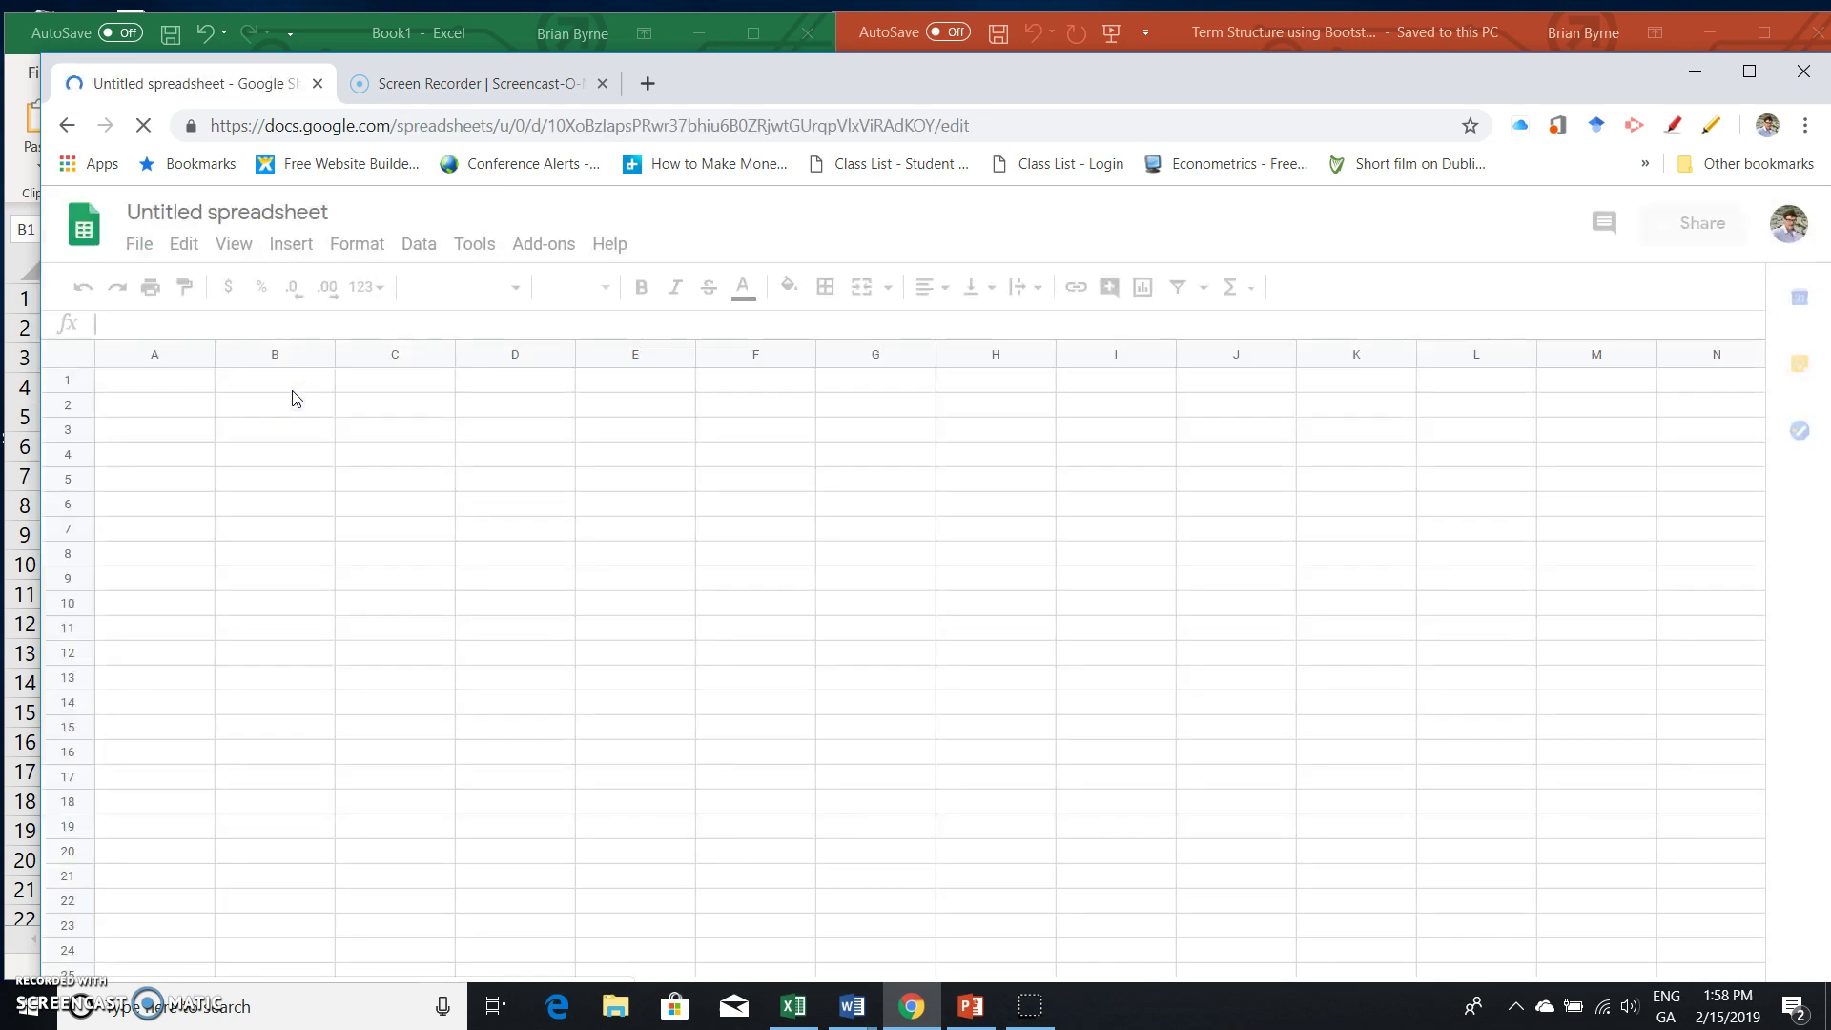
{"action": "left_click", "coordinate": [390, 414]}
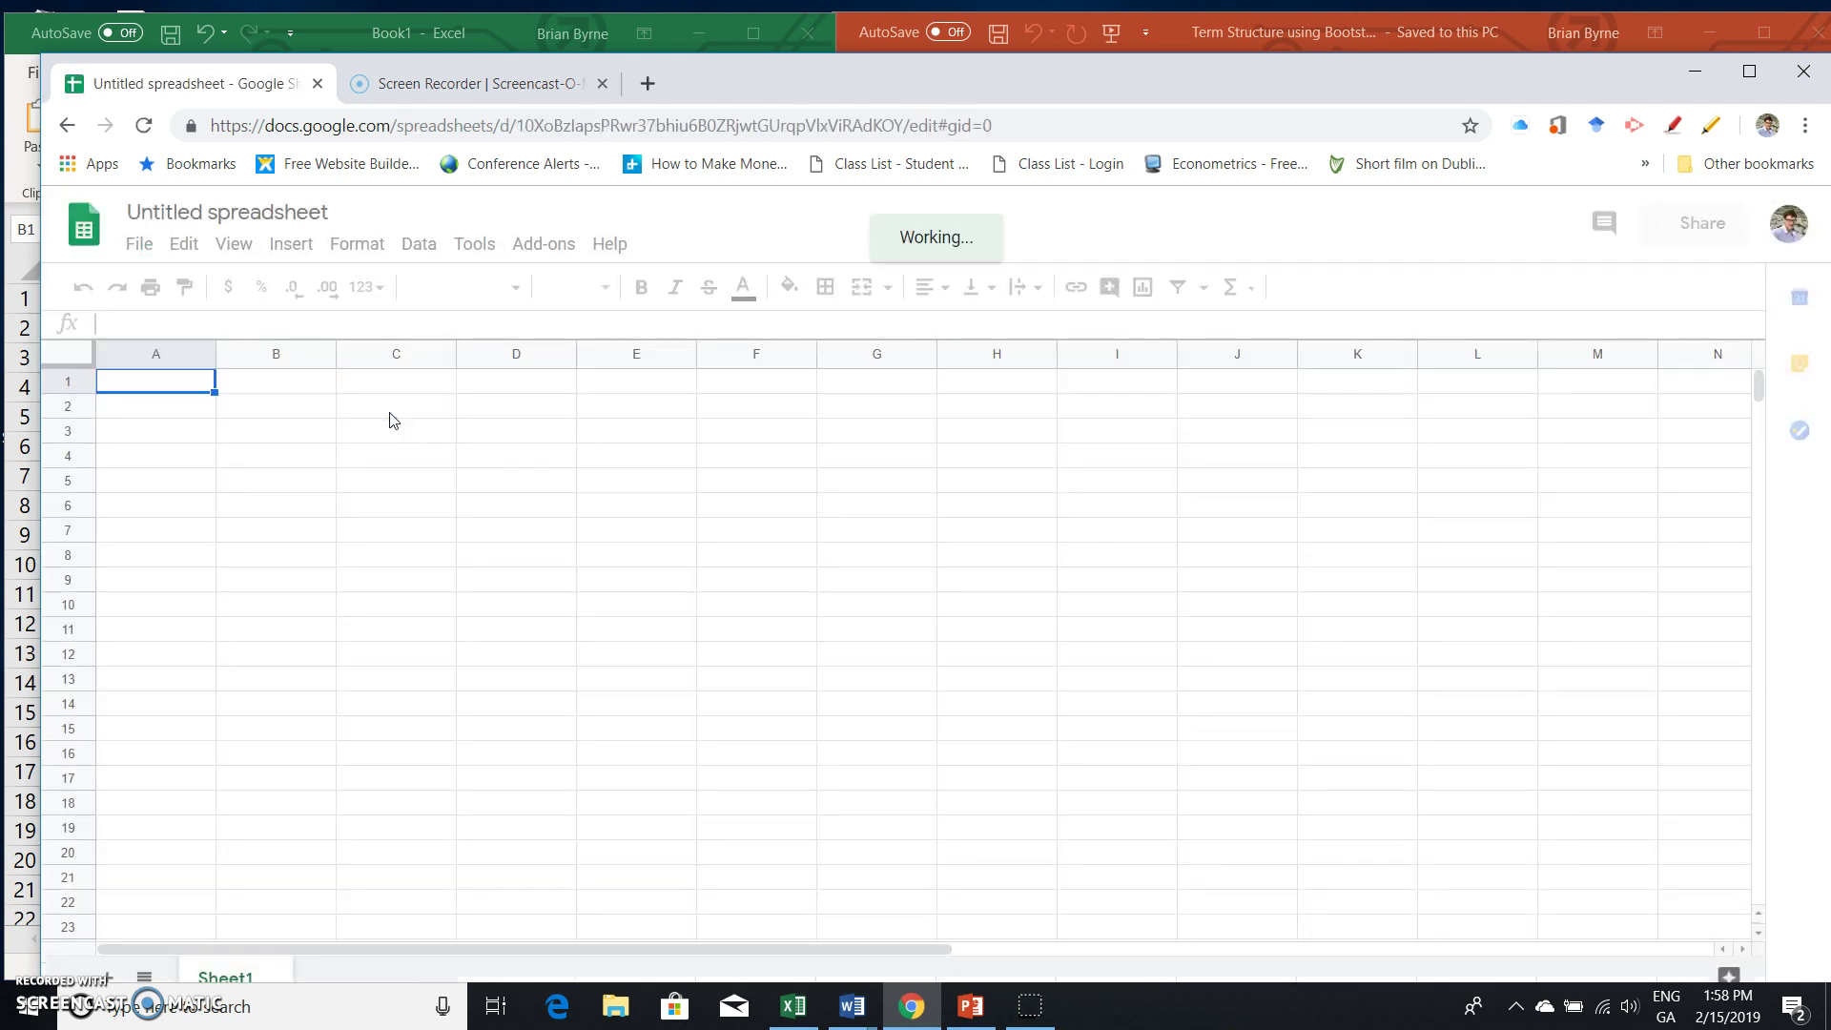
{"action": "left_click", "coordinate": [385, 409]}
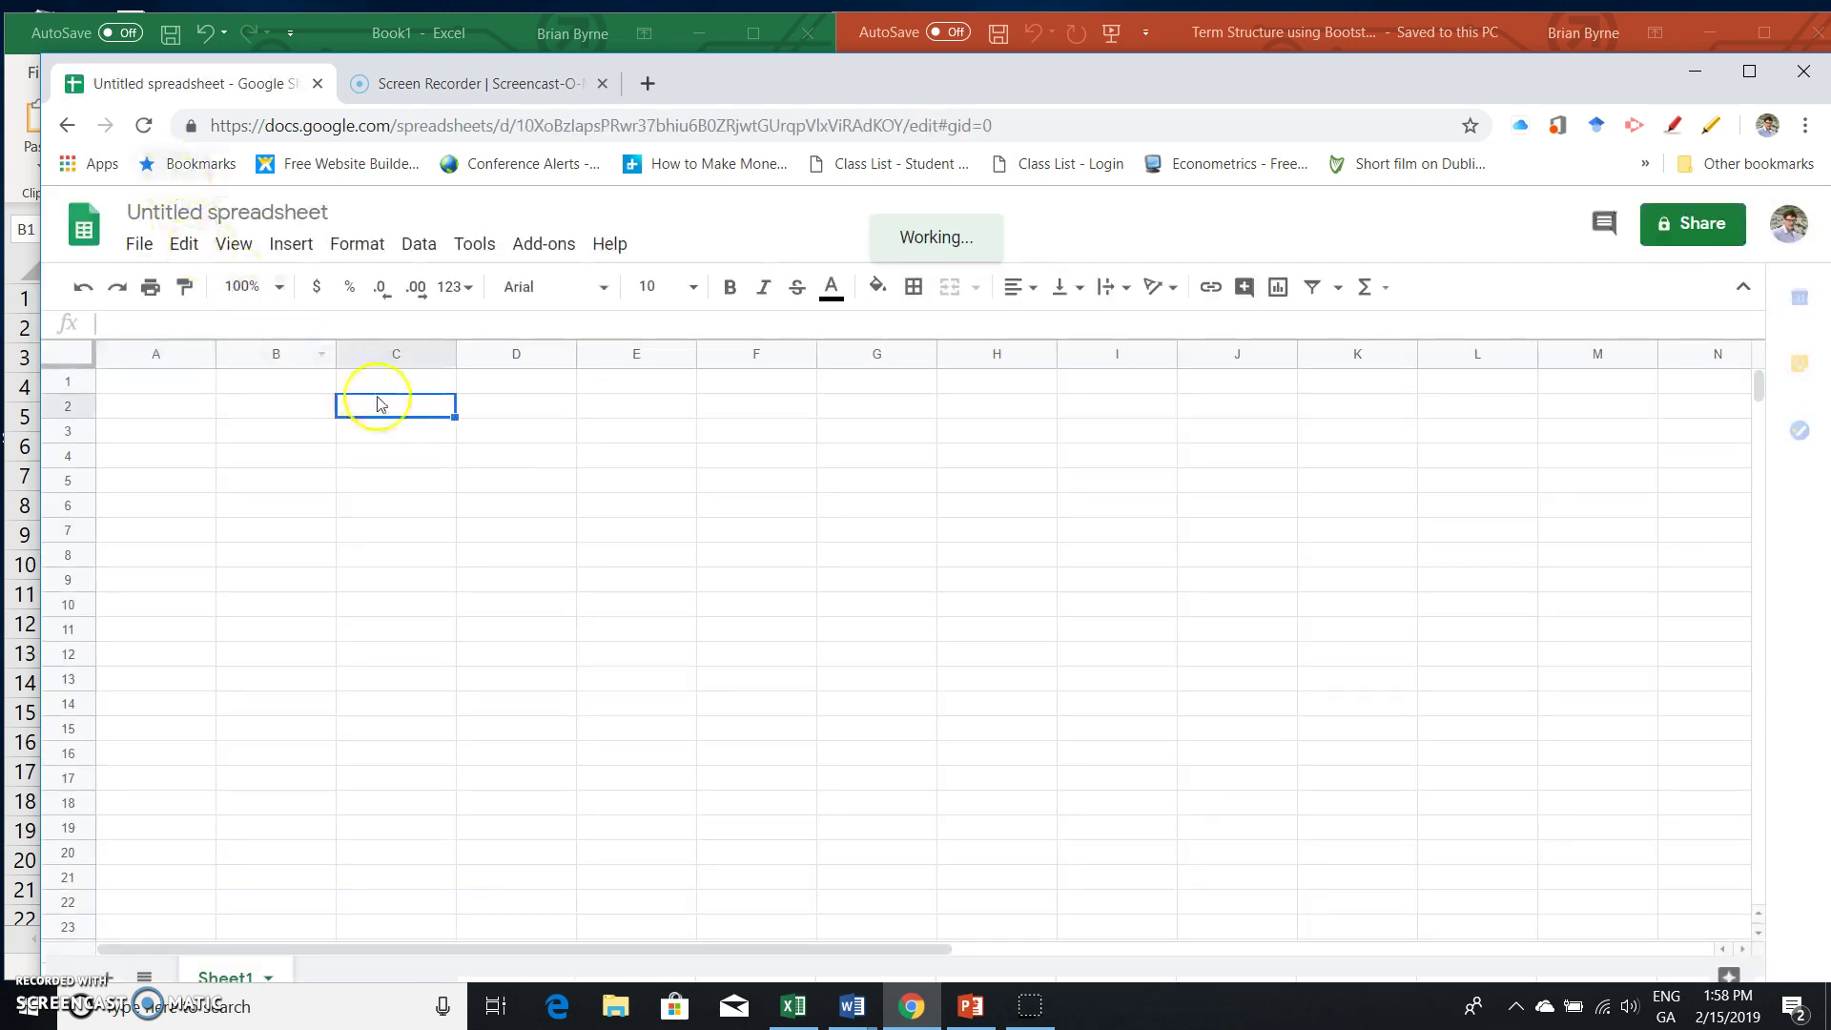
{"action": "left_click", "coordinate": [185, 244]}
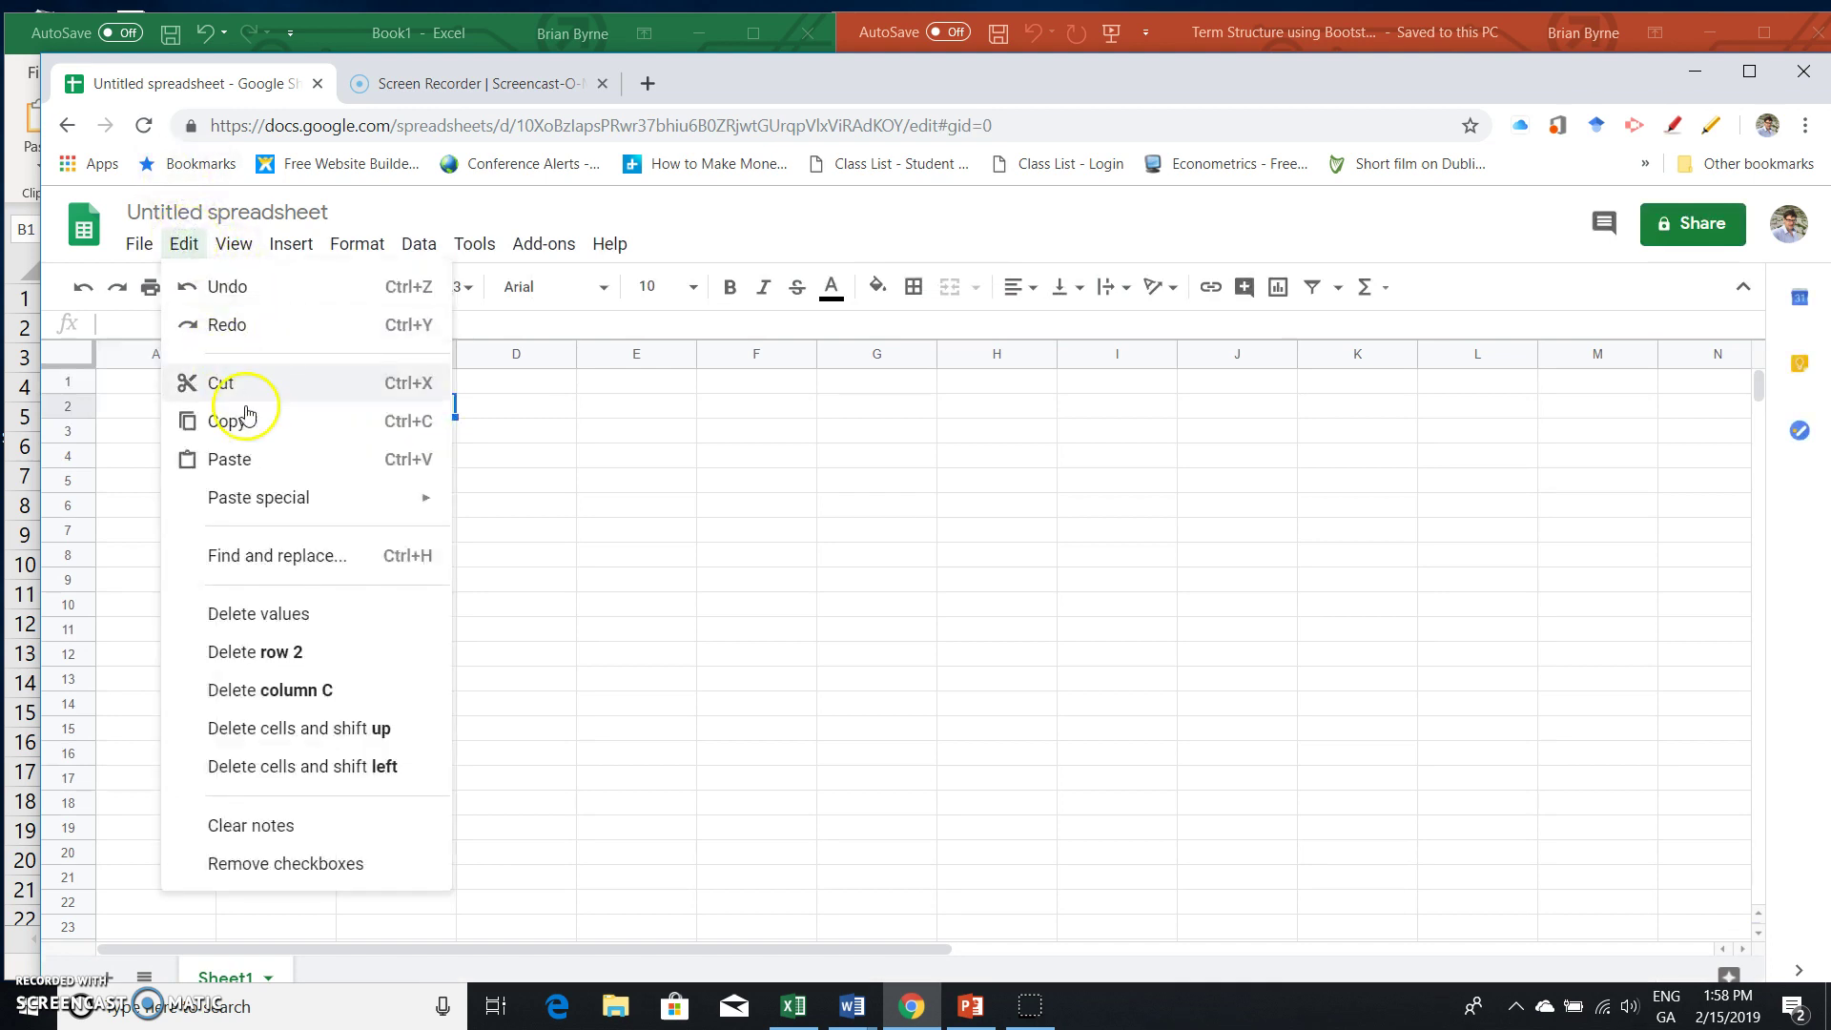
{"action": "left_click", "coordinate": [261, 456]}
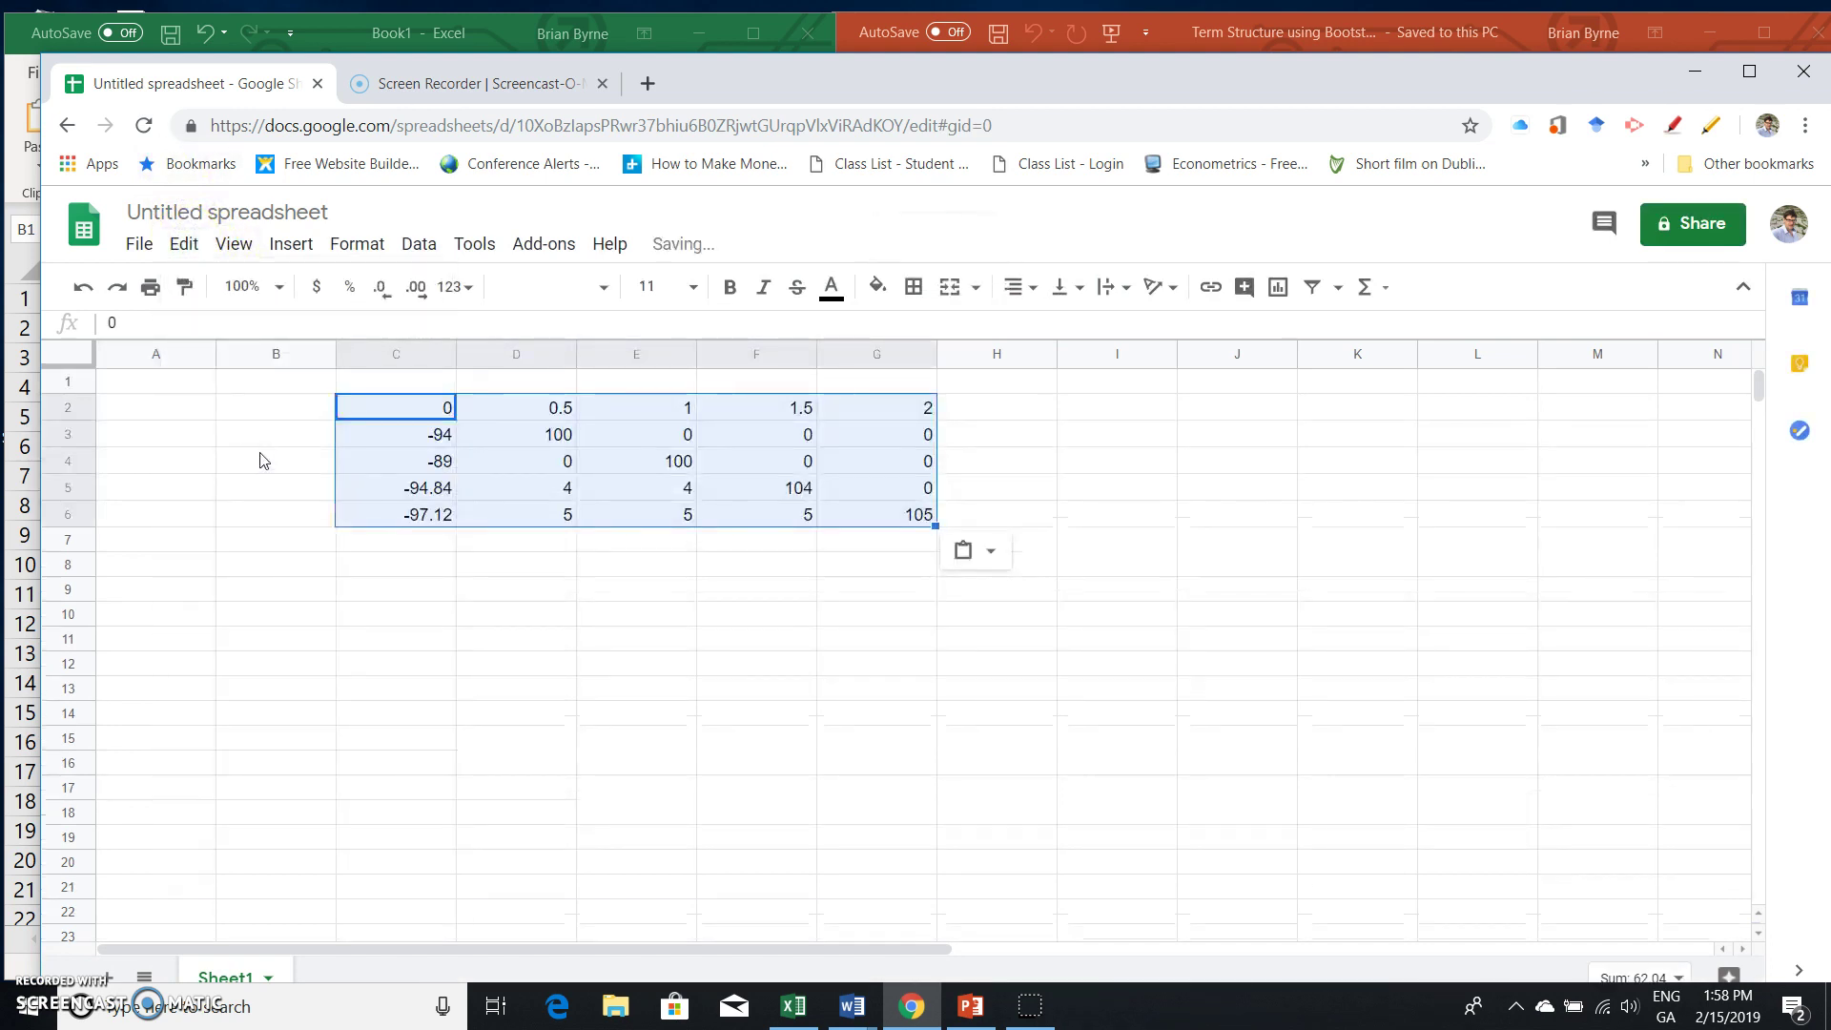
{"action": "left_click", "coordinate": [552, 591]}
{"action": "left_click", "coordinate": [401, 595]}
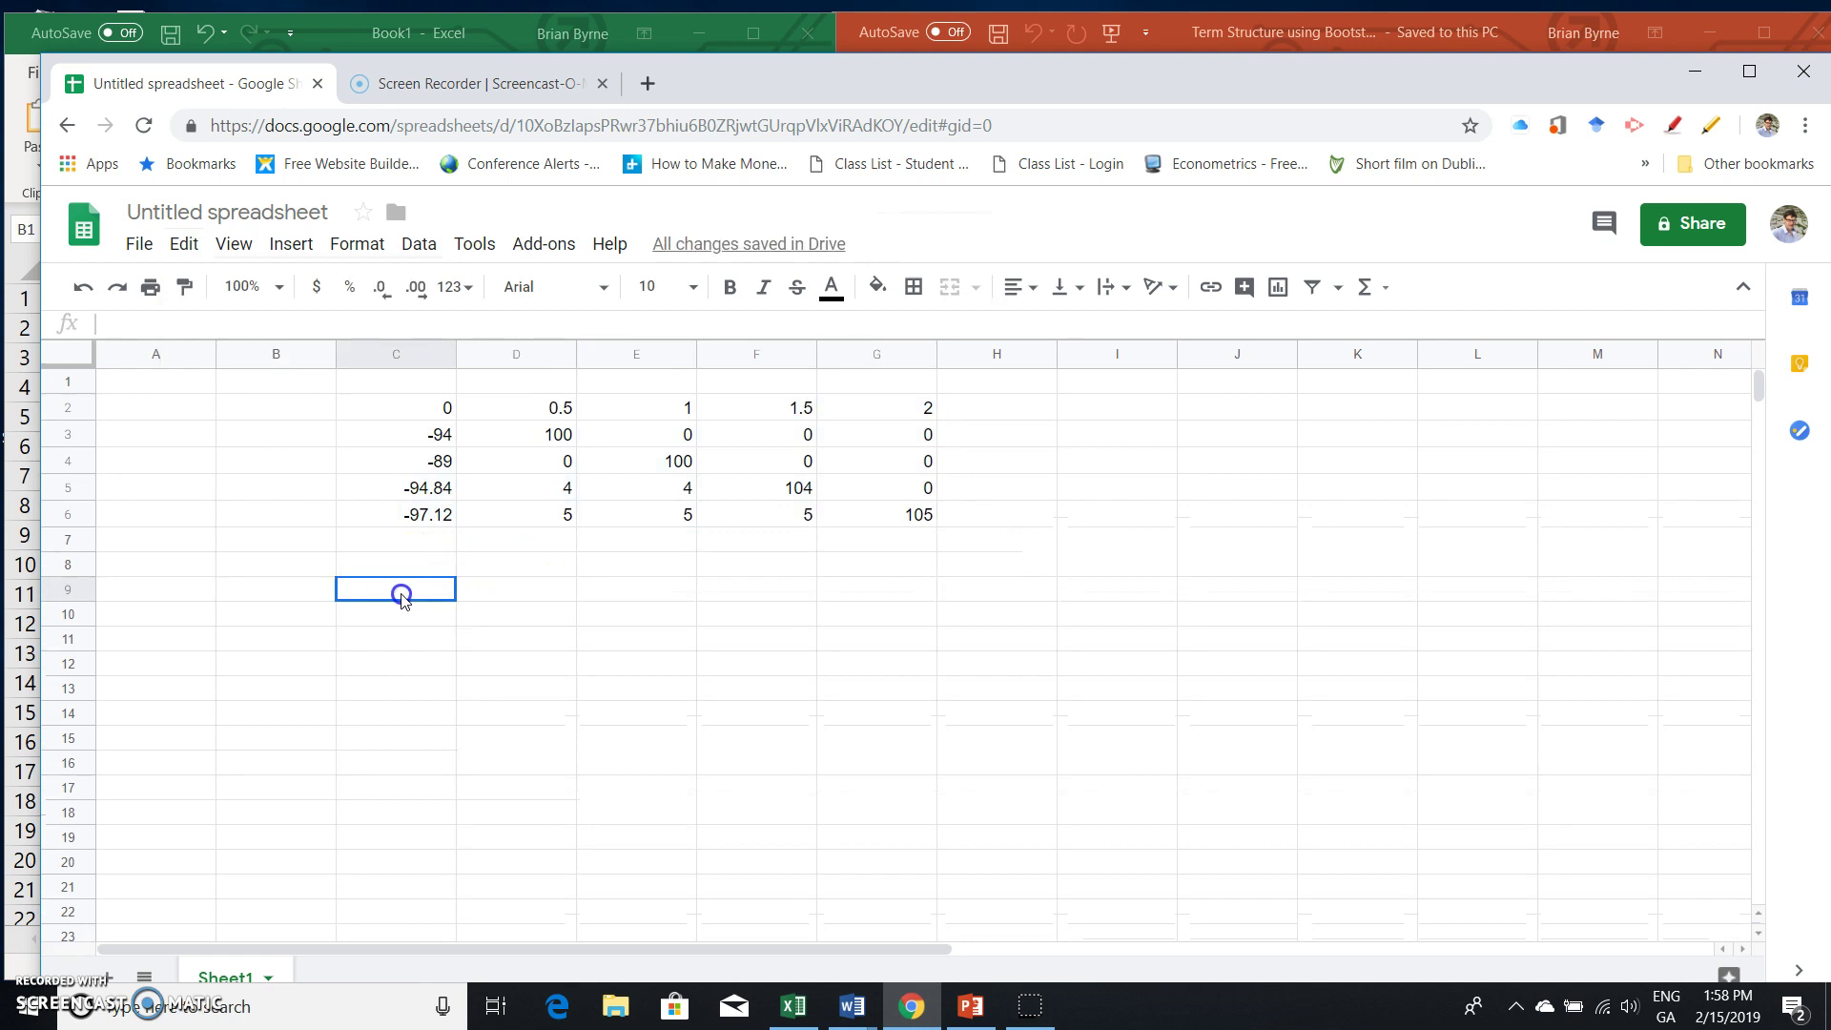
Step: Enter =linest(C3:C6,D3:G6,false,true) in C9 to get discount factors with regression statistics
{"action": "type", "text": "=l"}
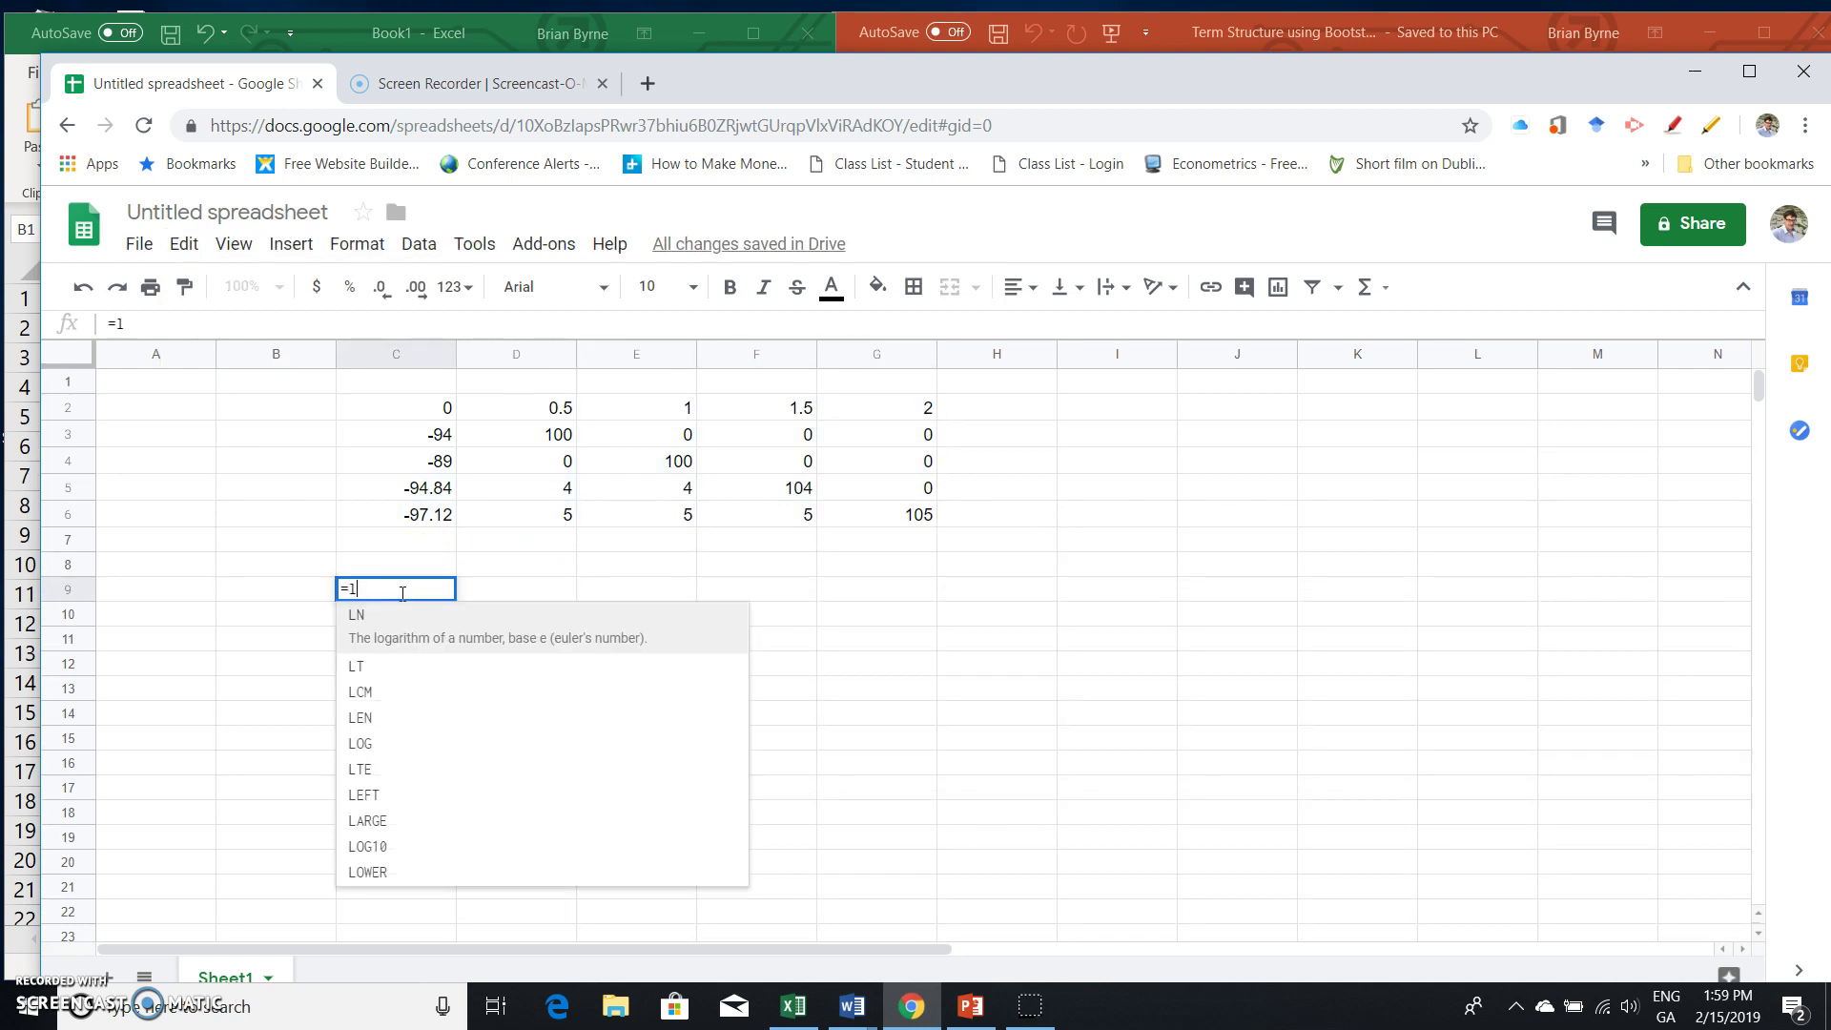
{"action": "type", "text": "inest"}
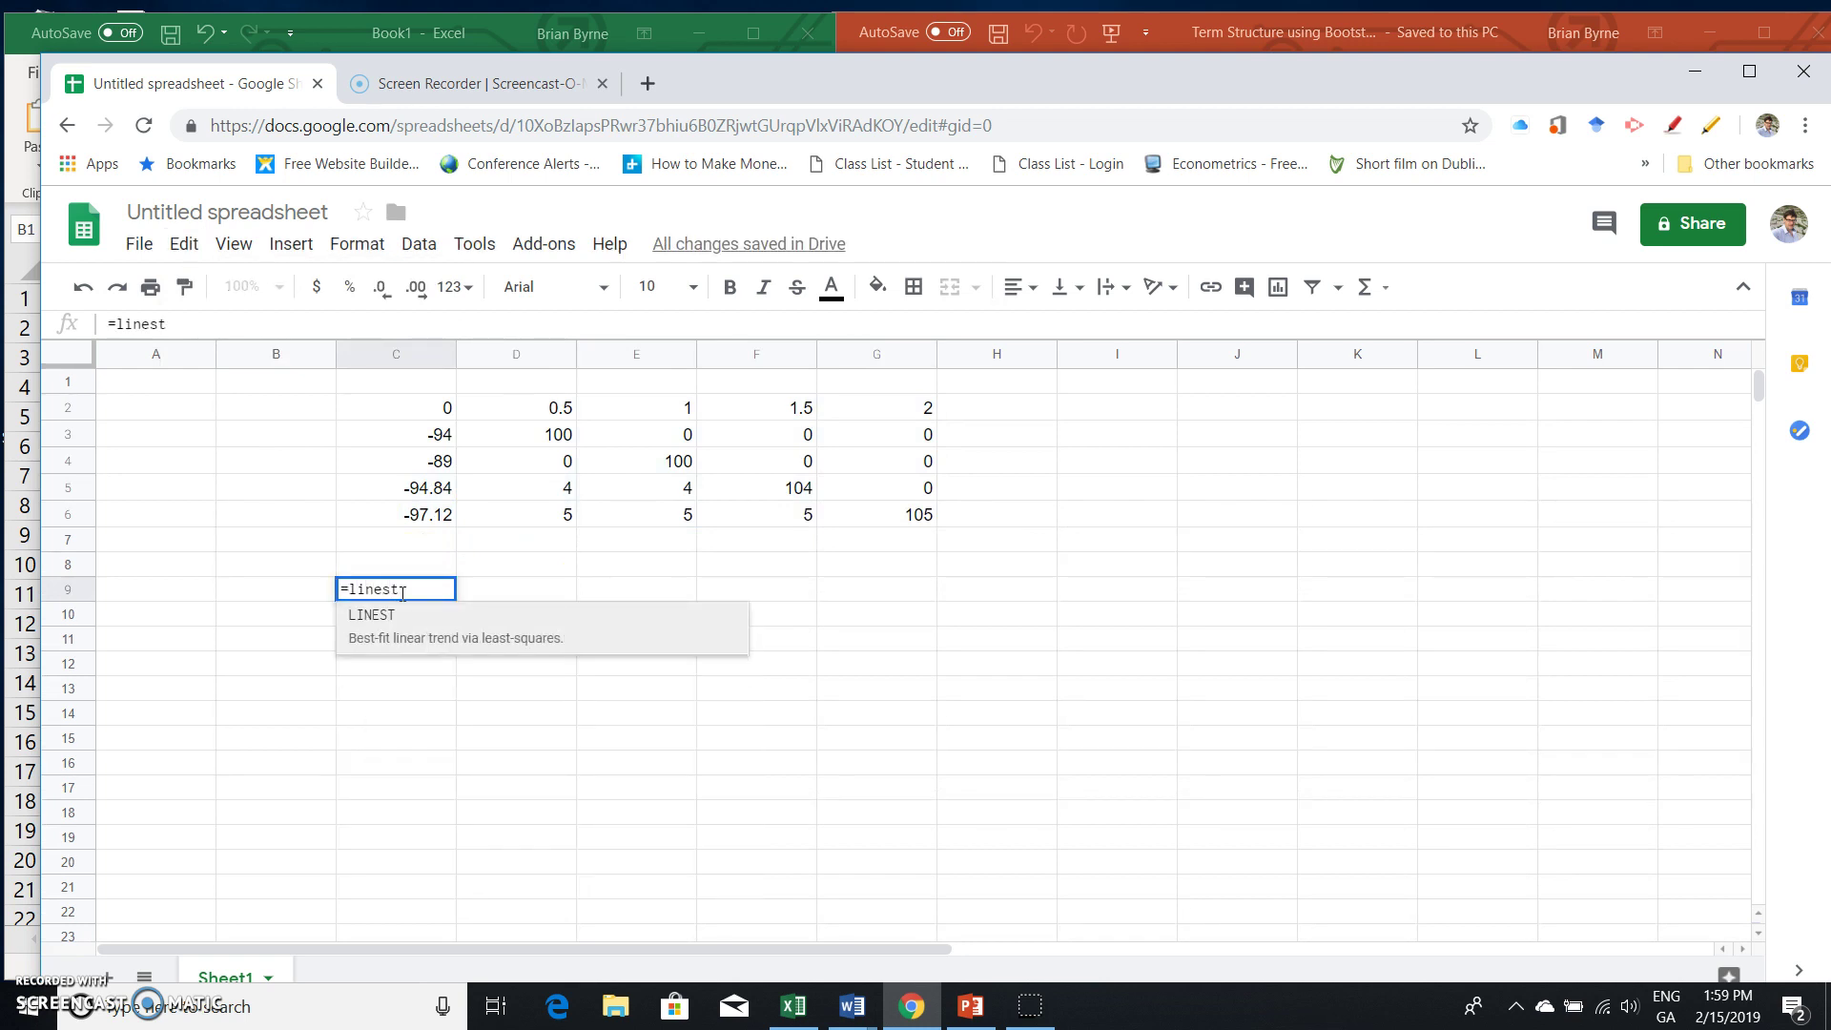
{"action": "type", "text": "("}
{"action": "left_click", "coordinate": [710, 613]}
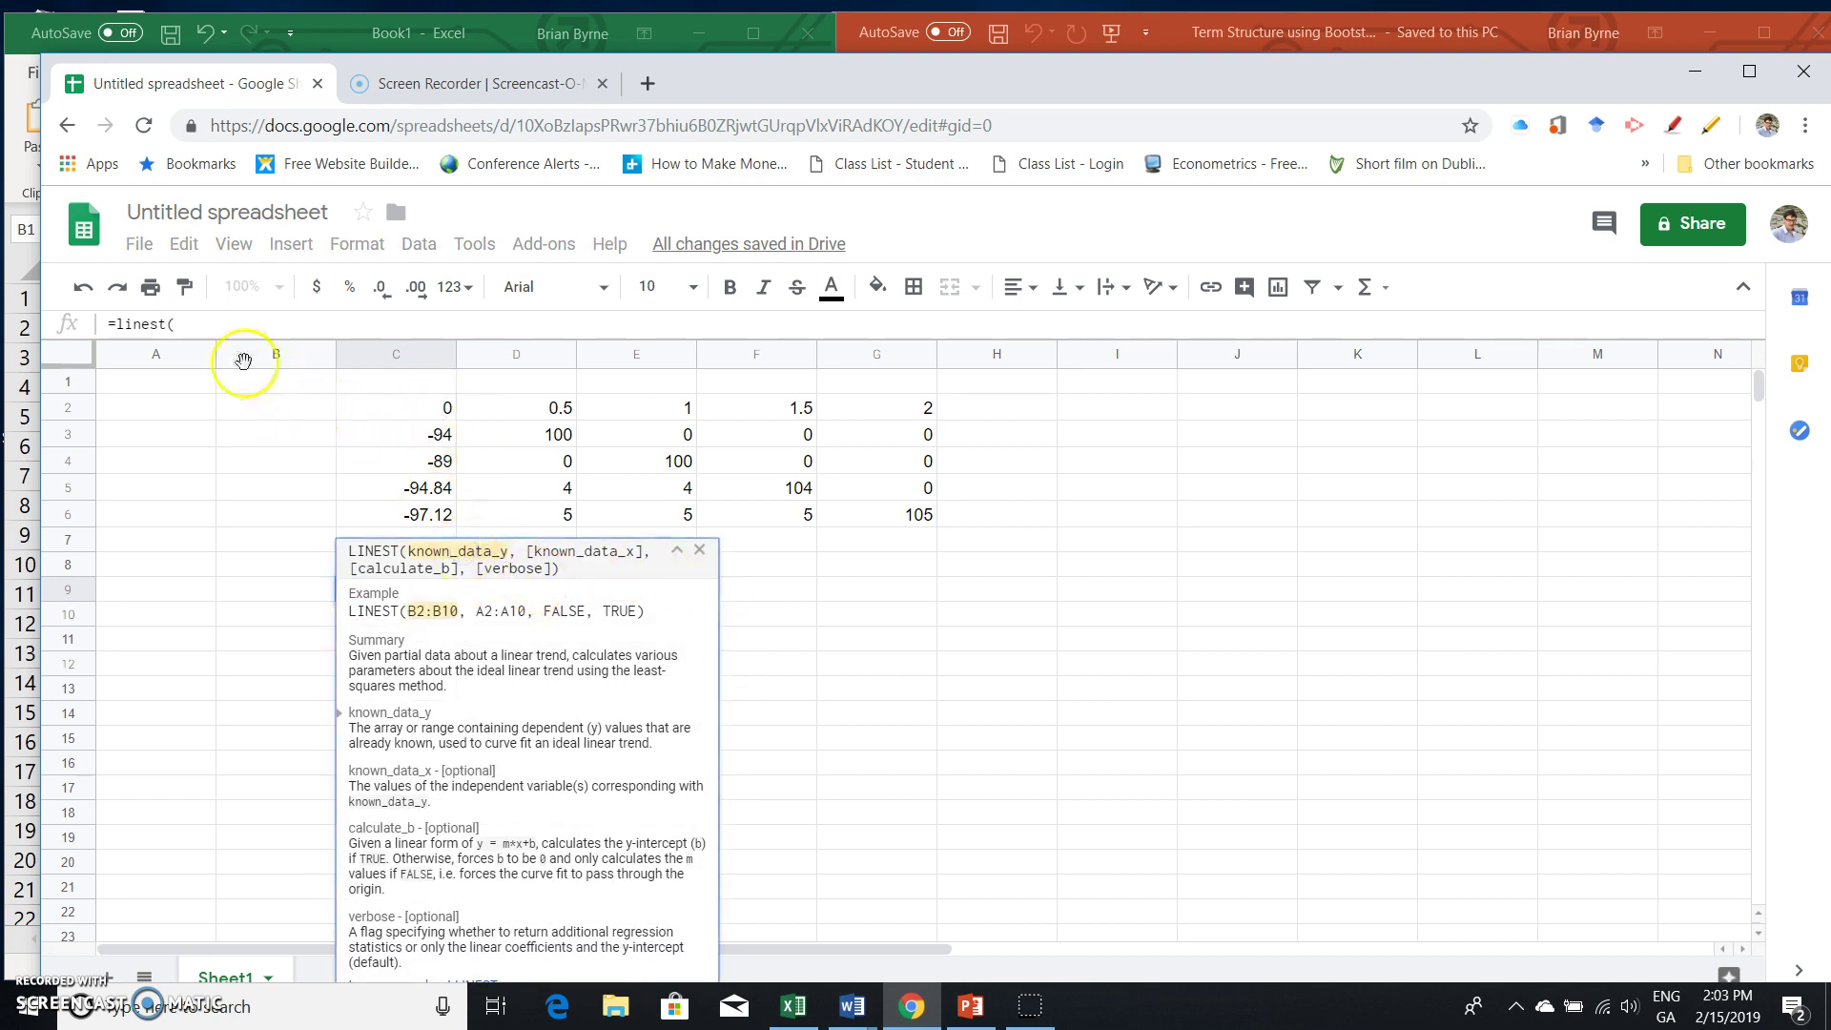
{"action": "left_click", "coordinate": [201, 325]}
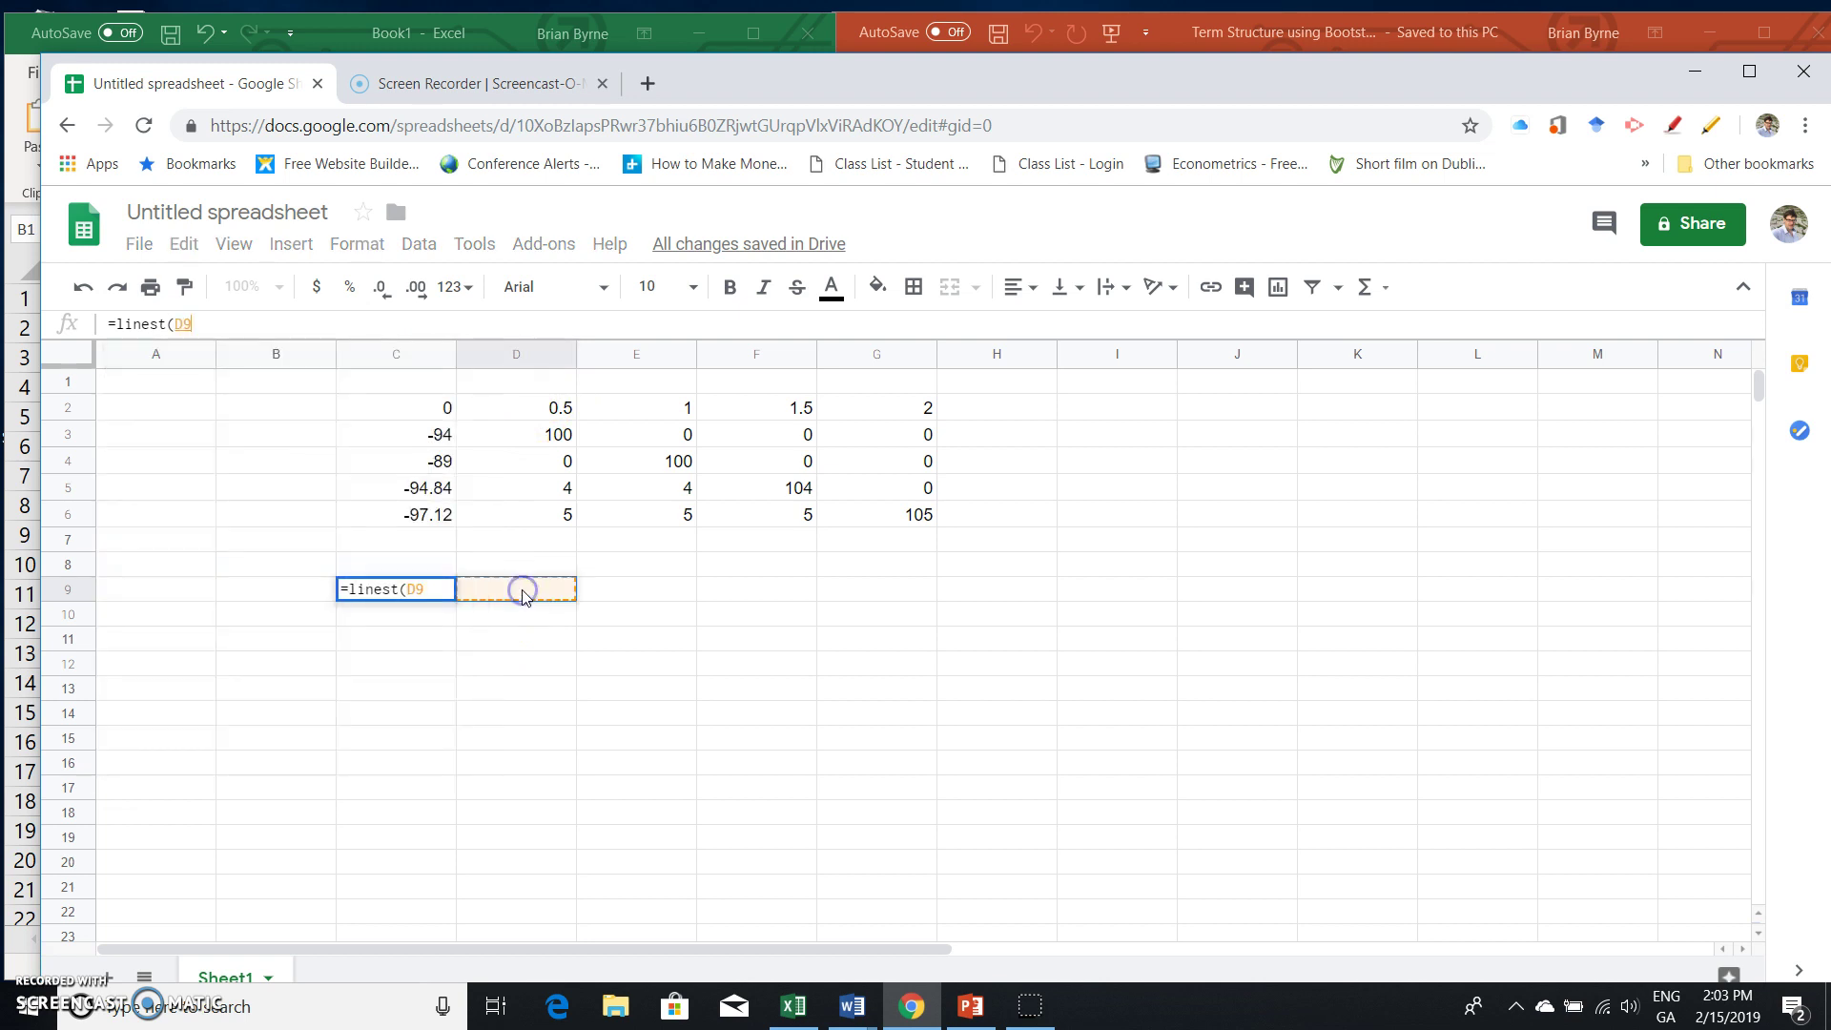
{"action": "left_click_drag", "start_coordinate": [437, 518], "coordinate": [425, 447]}
{"action": "type", "text": ","}
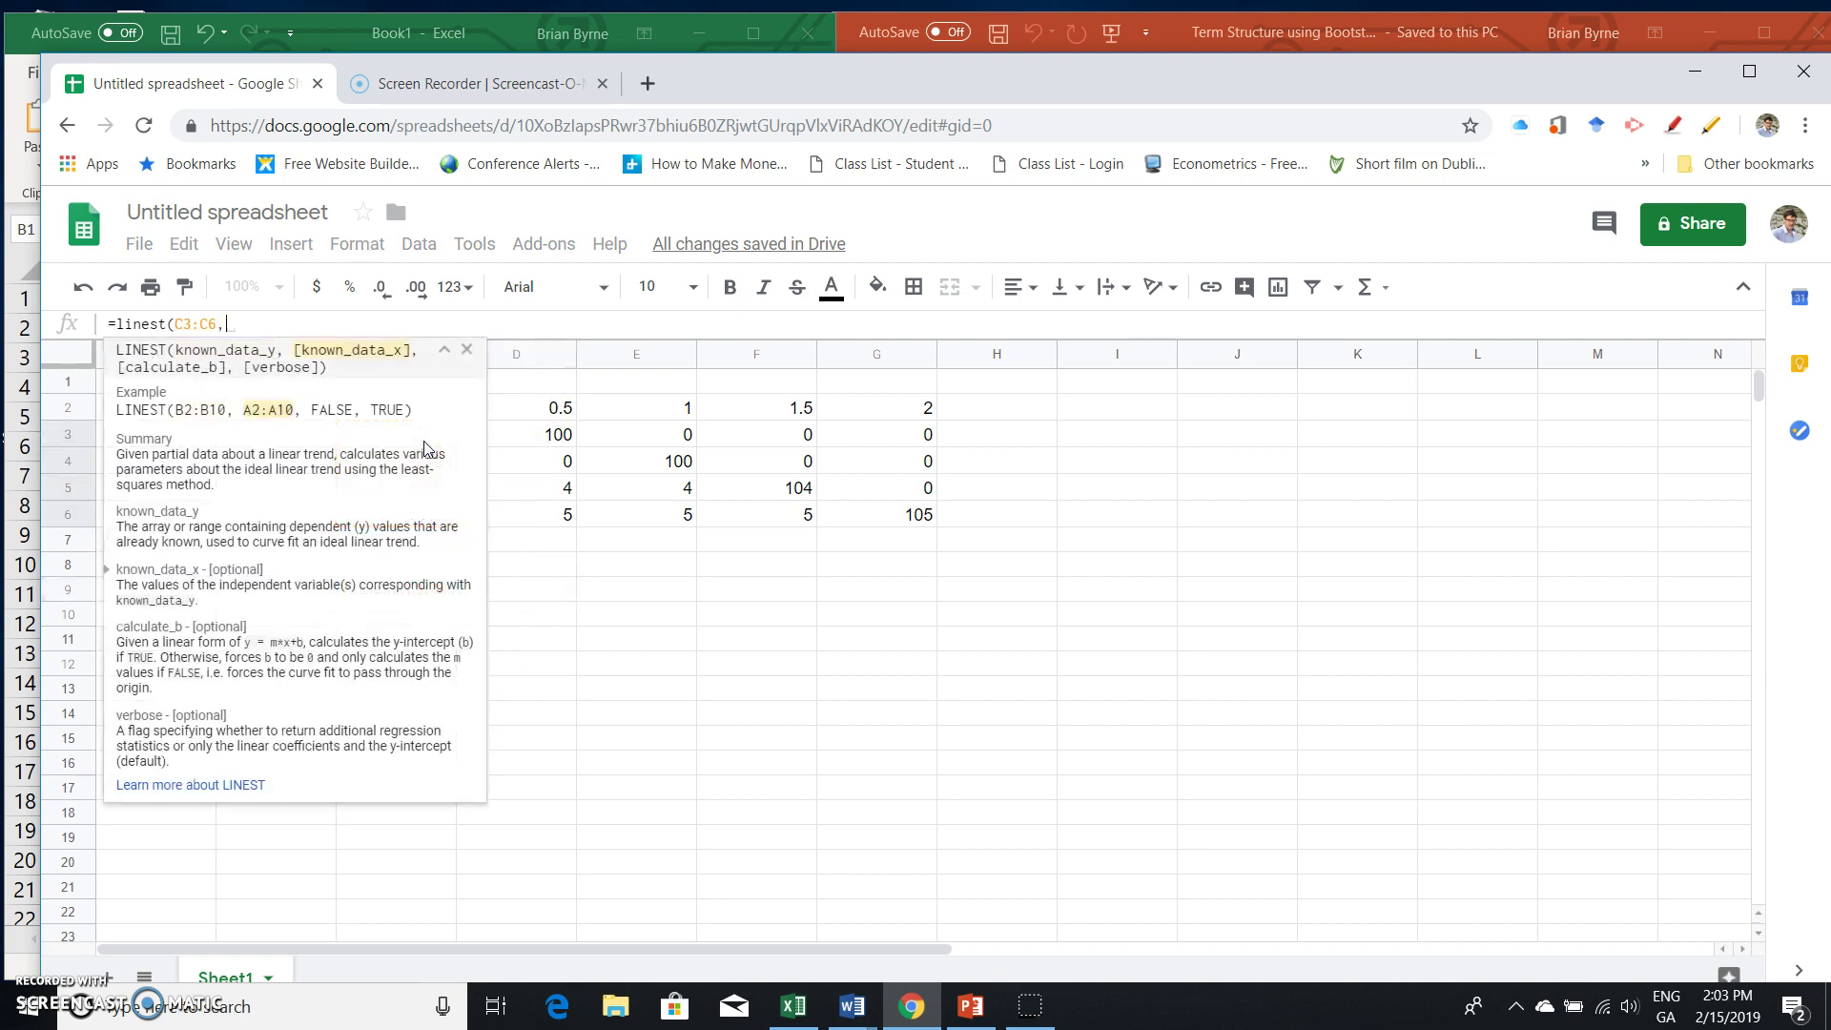
{"action": "left_click_drag", "start_coordinate": [899, 515], "coordinate": [535, 439]}
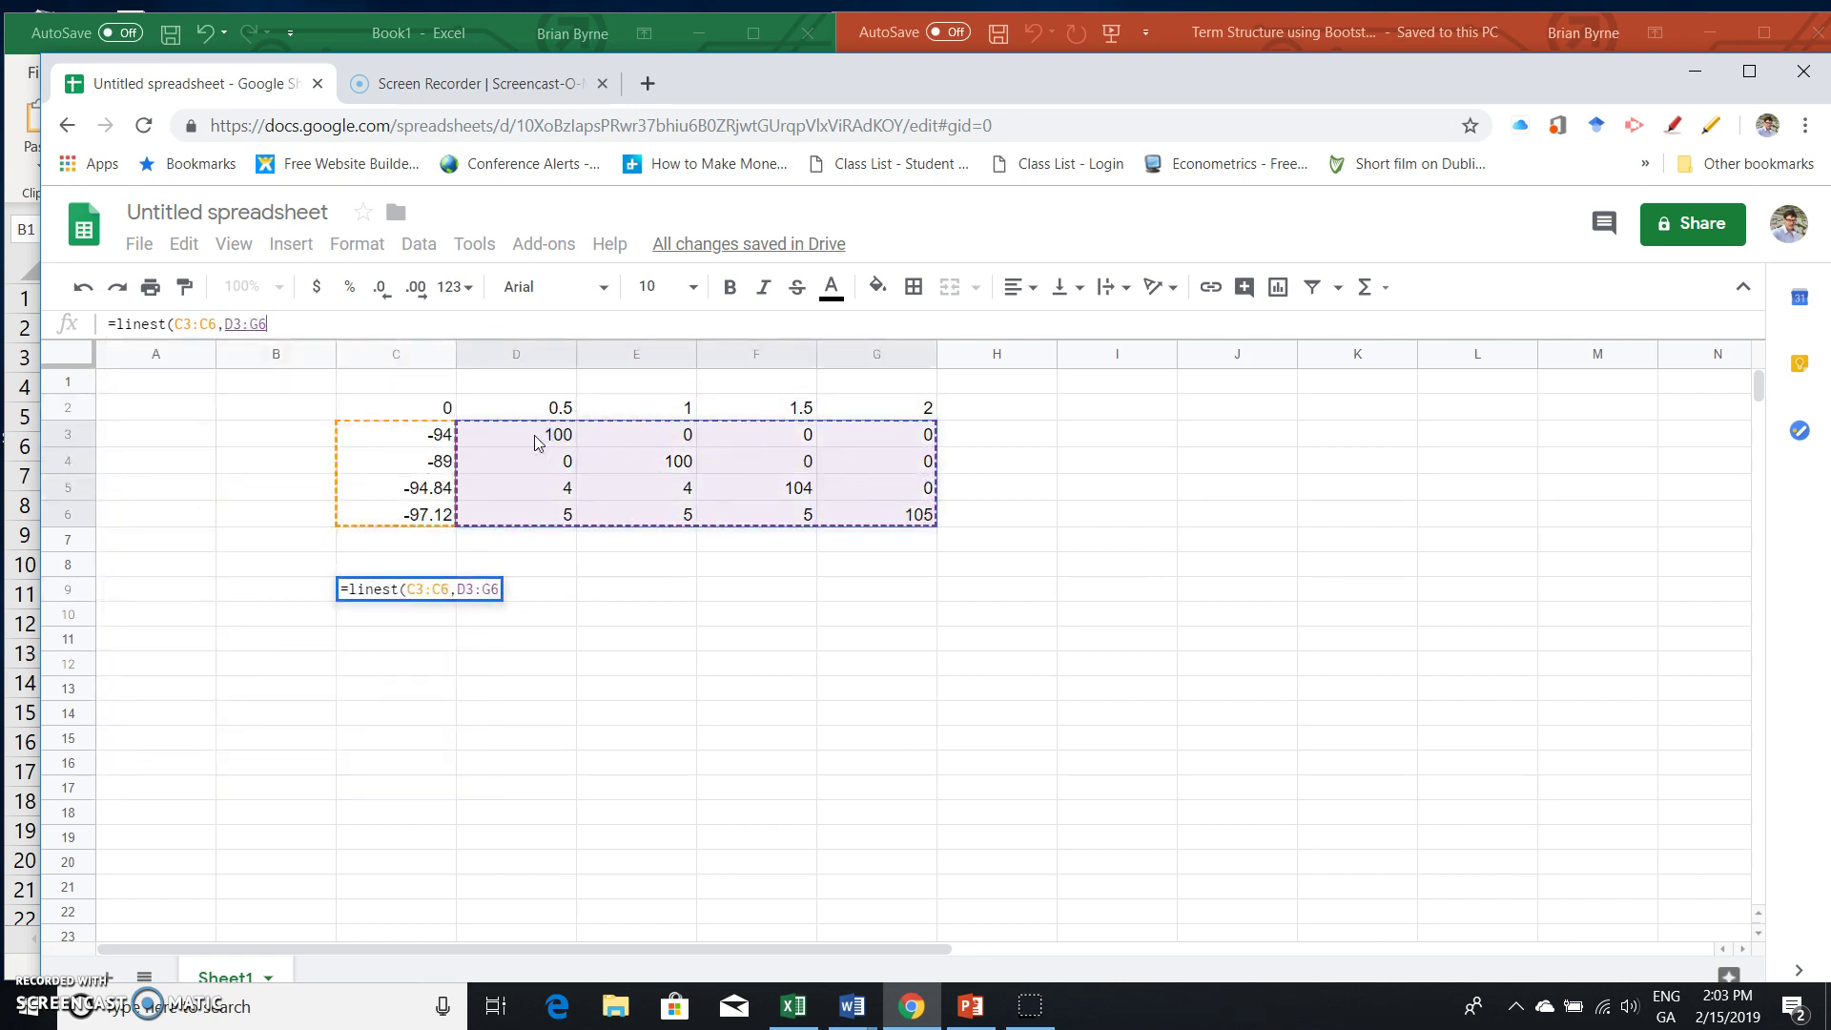
{"action": "type", "text": ","}
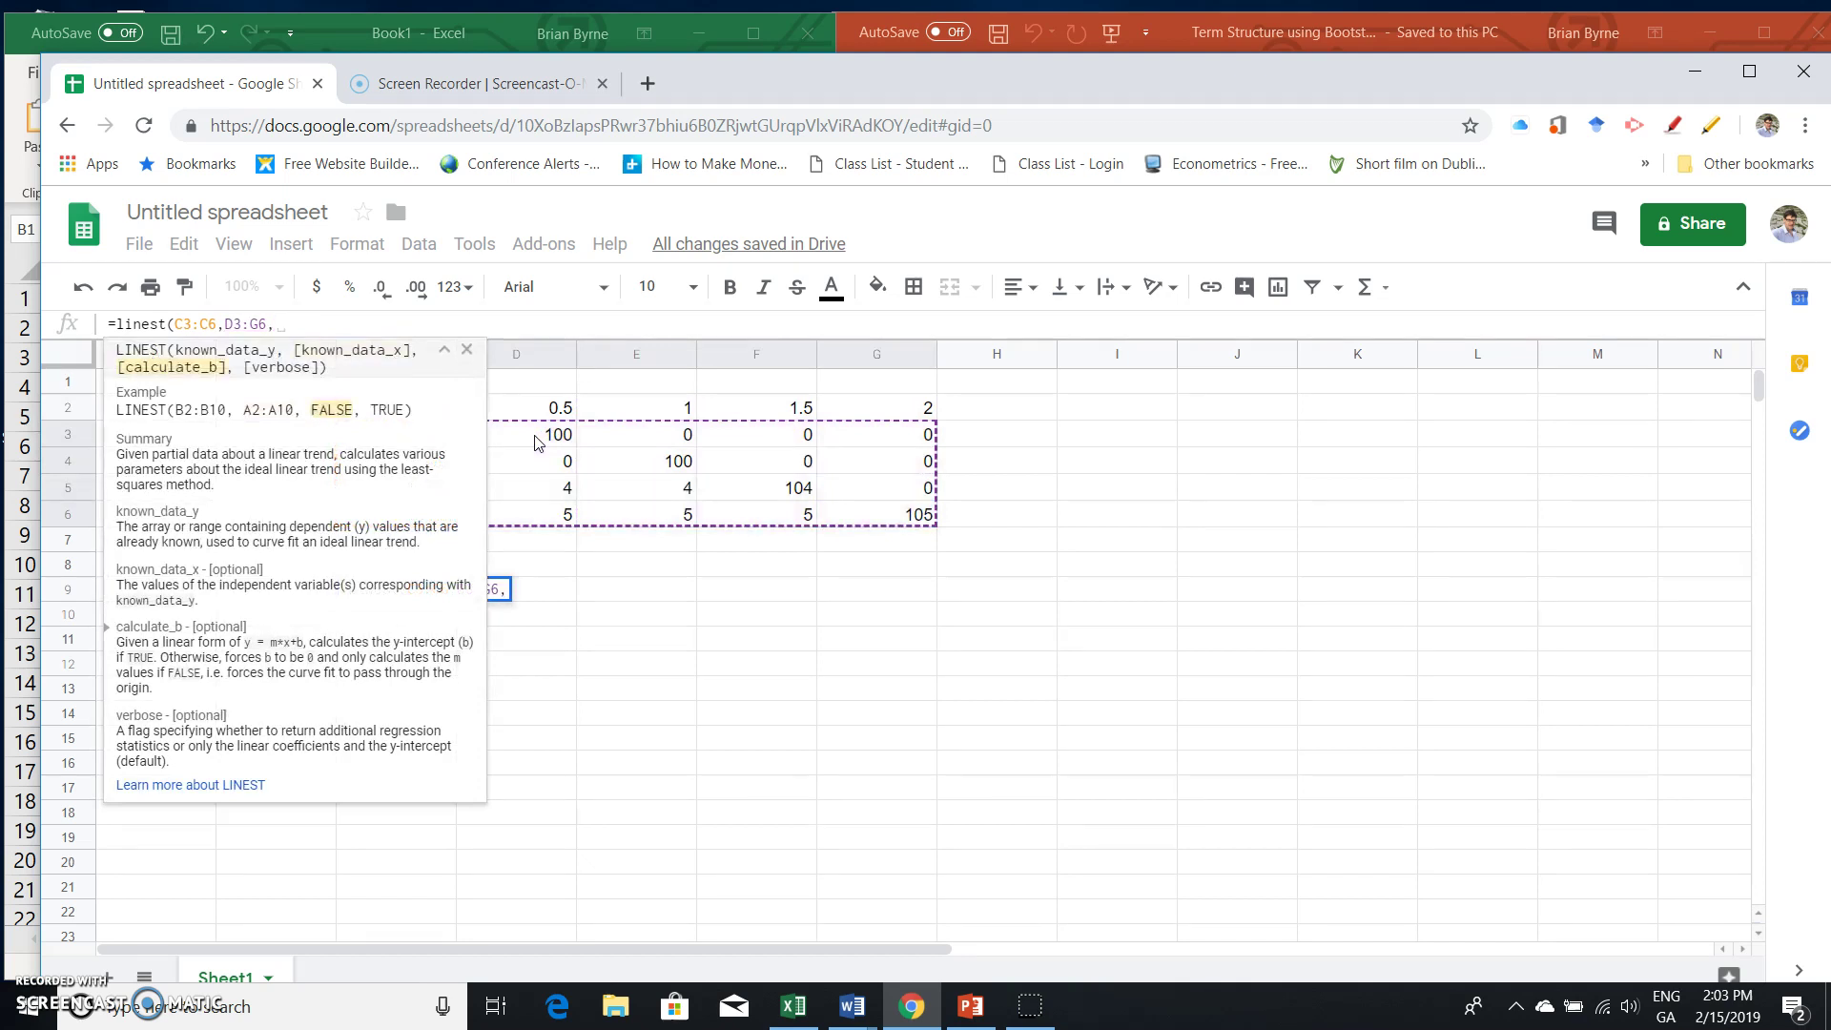
{"action": "type", "text": "fals"}
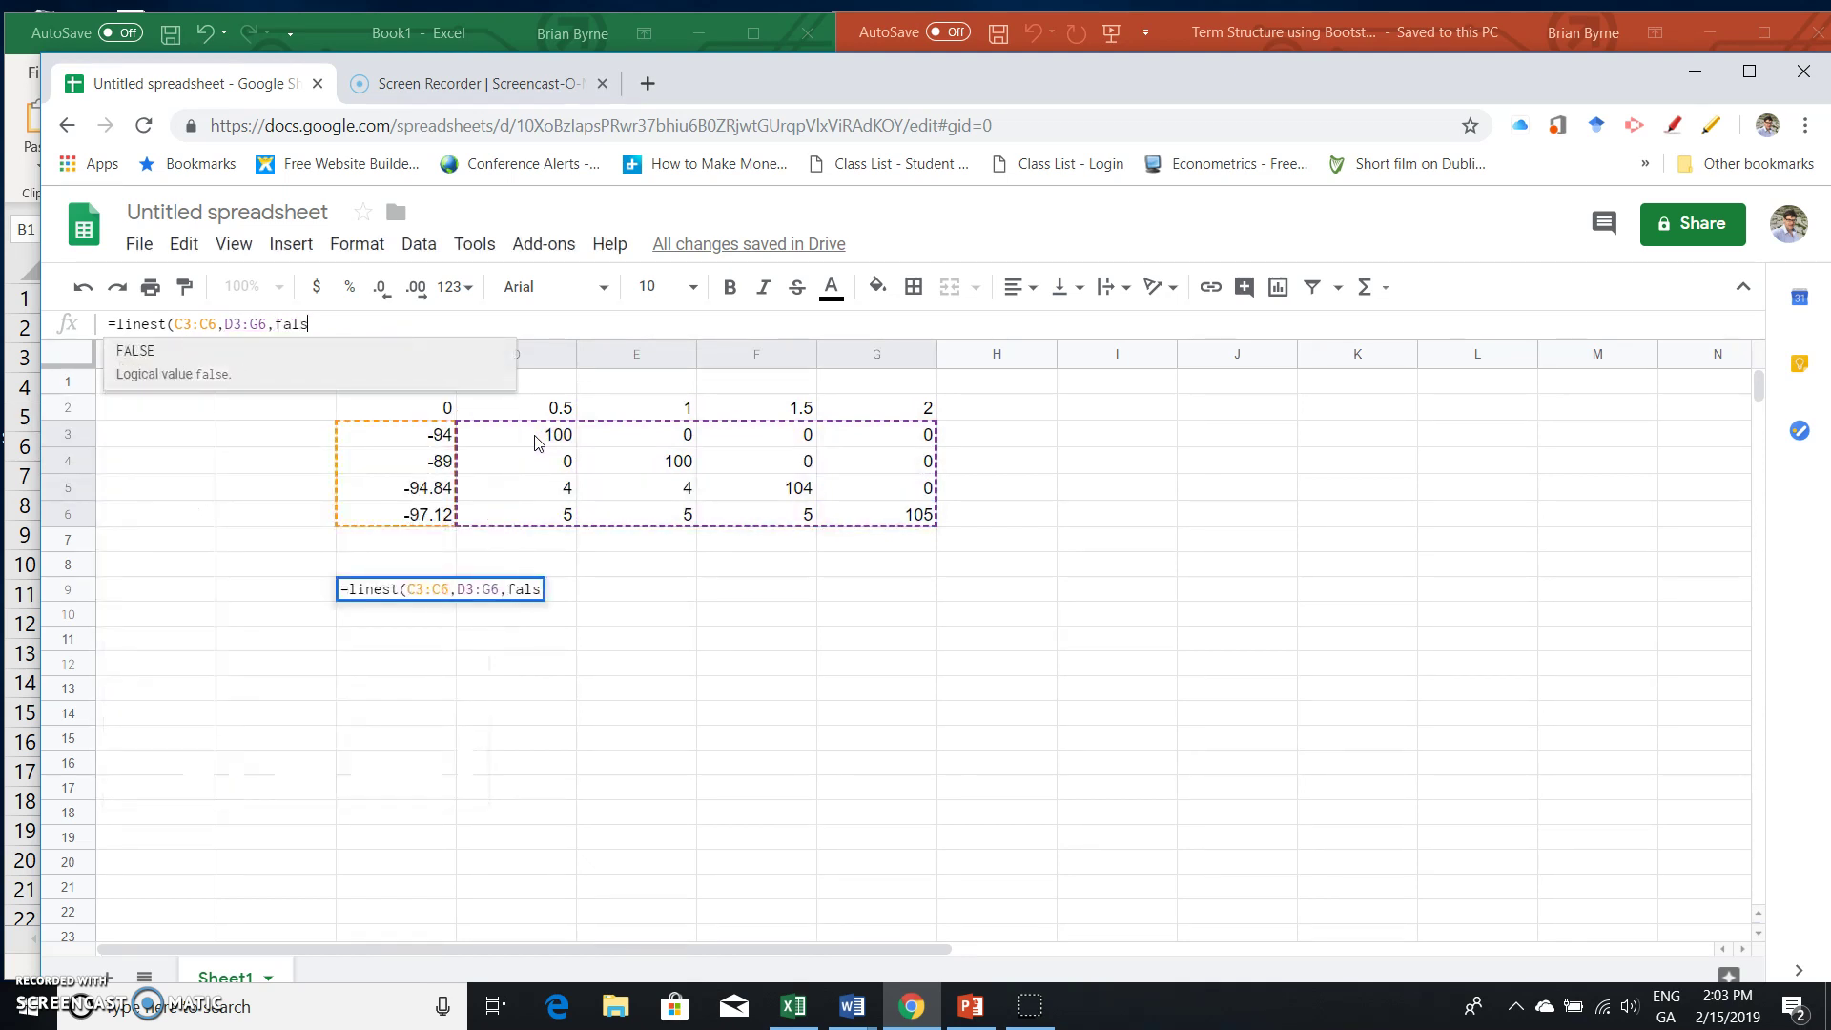
{"action": "type", "text": "e,tr"}
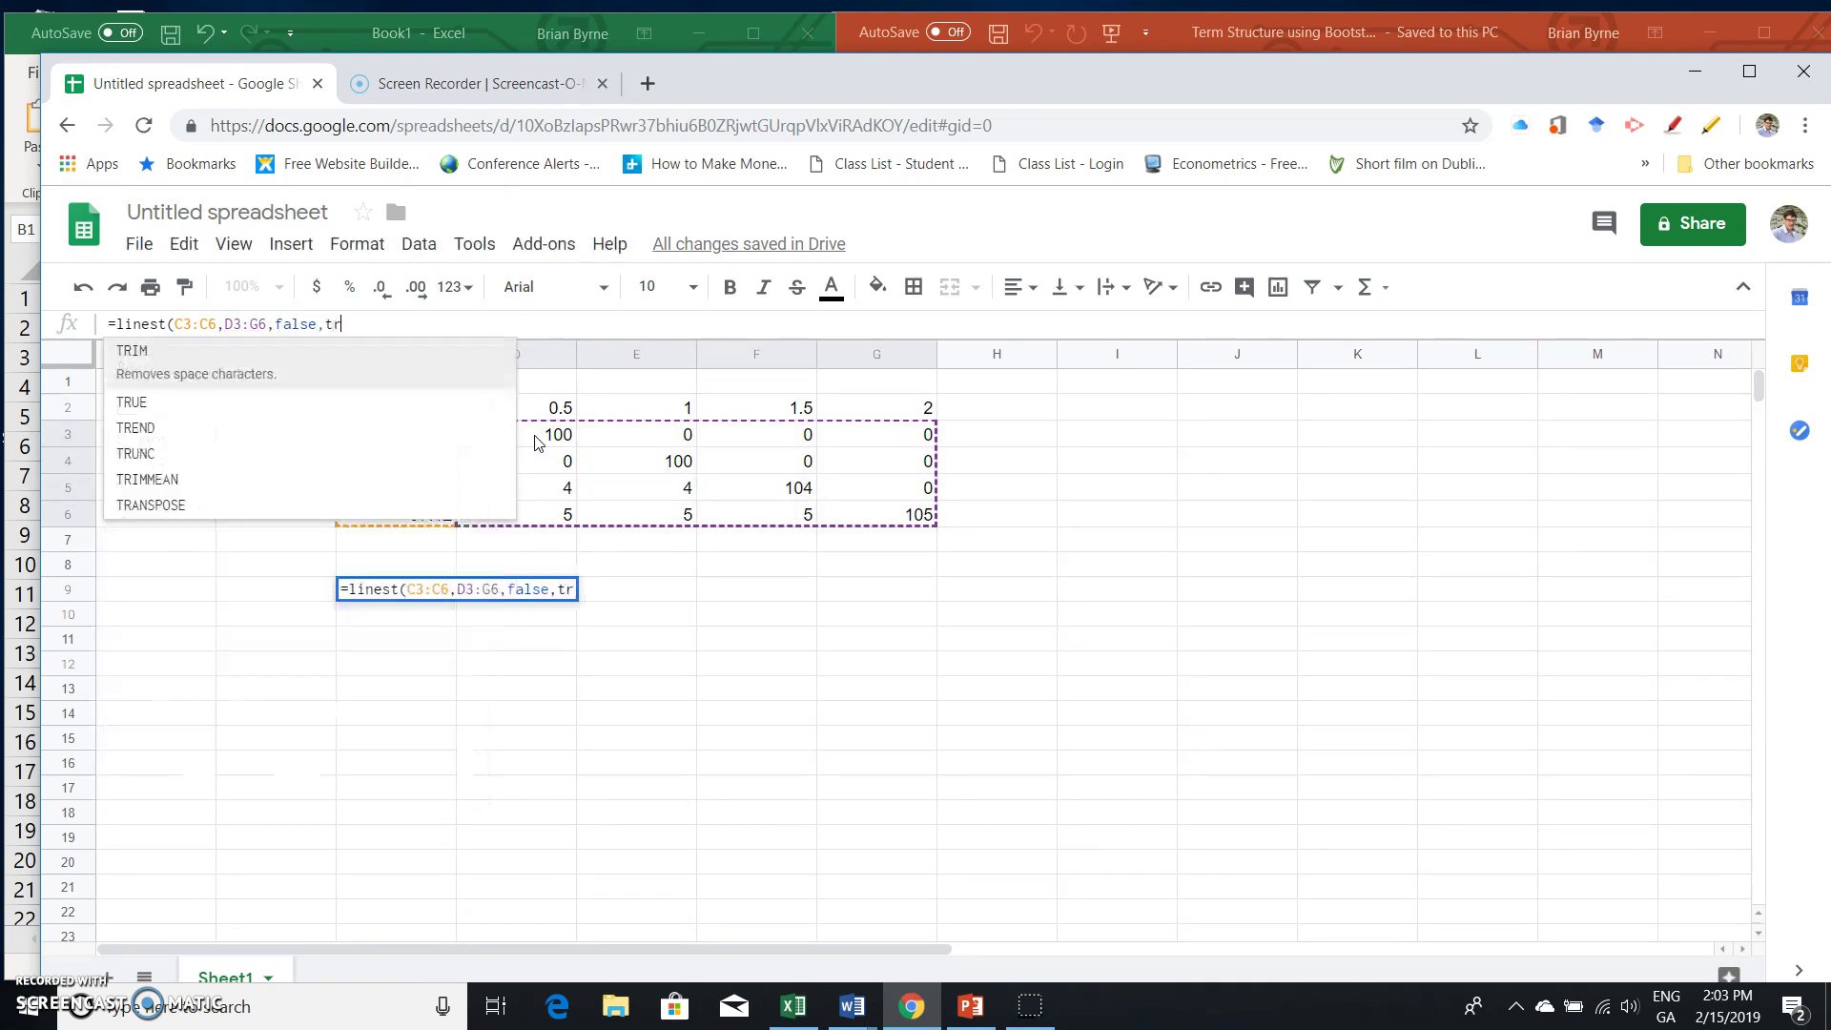
{"action": "type", "text": "ue)"}
{"action": "key", "text": "Return"}
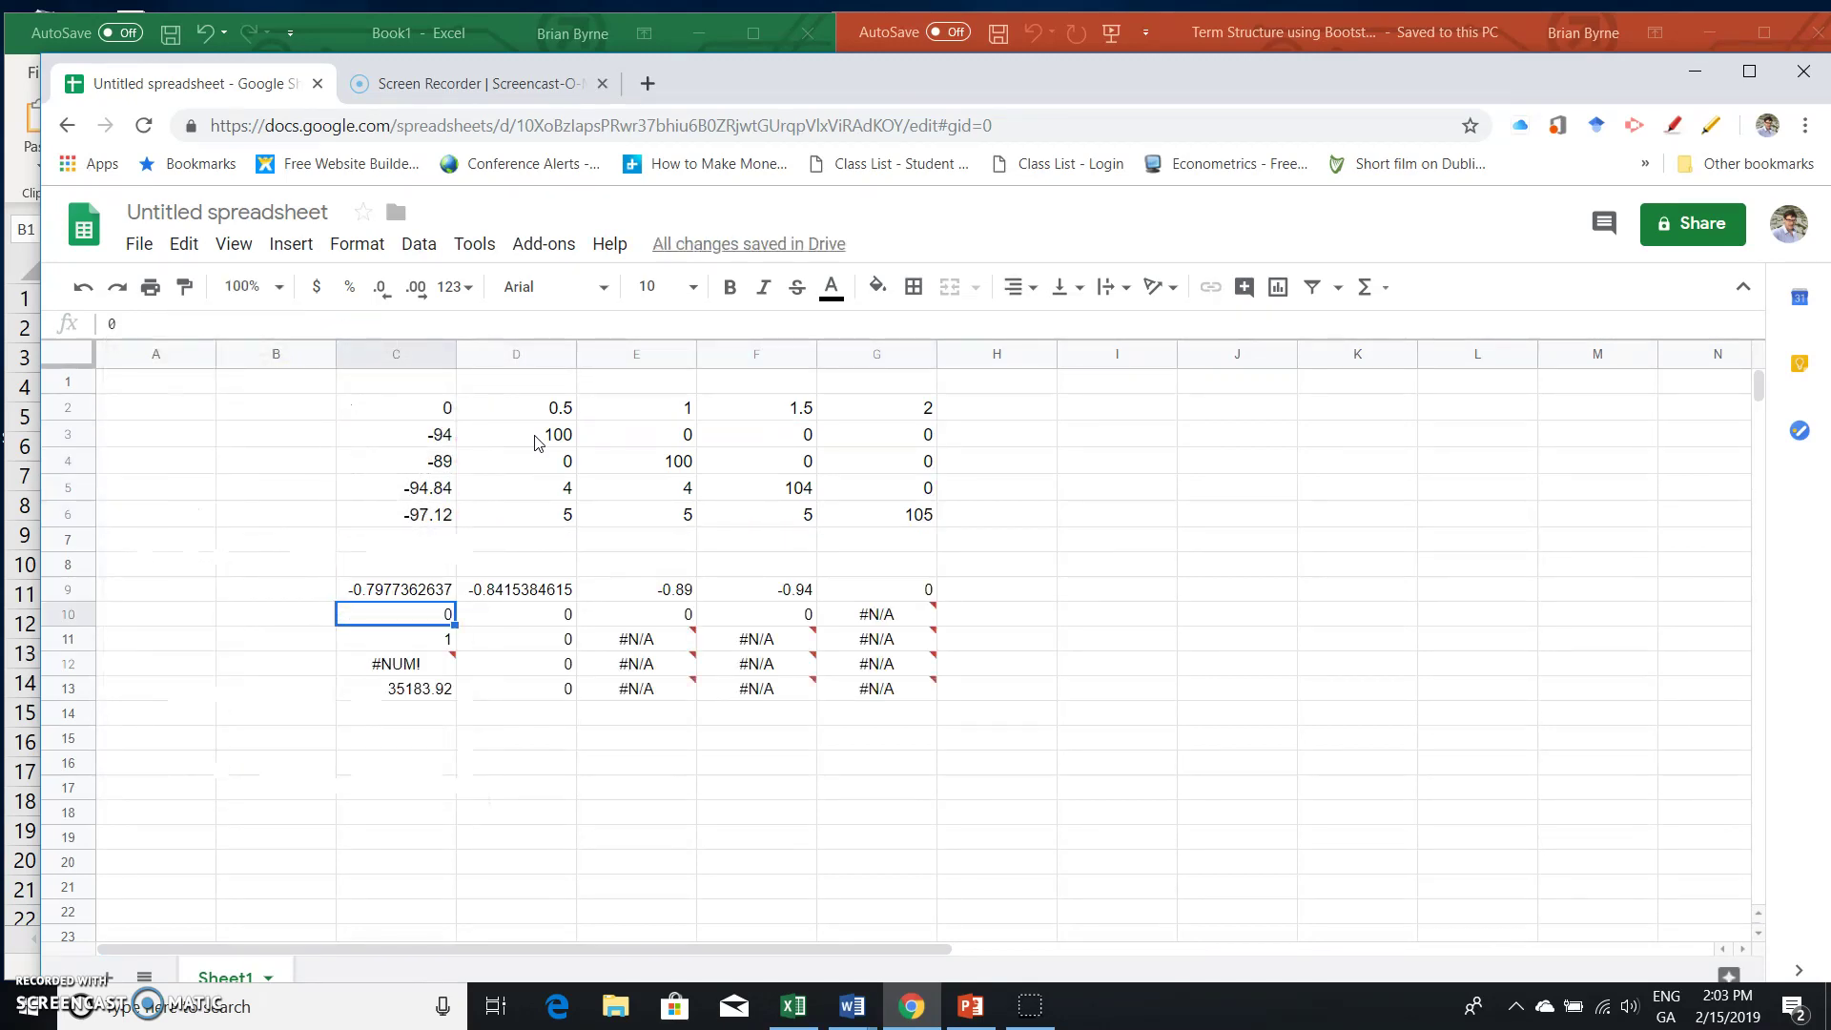
Step: Change C9's LINEST last argument to false so only the coefficients are returned
{"action": "left_click", "coordinate": [421, 641]}
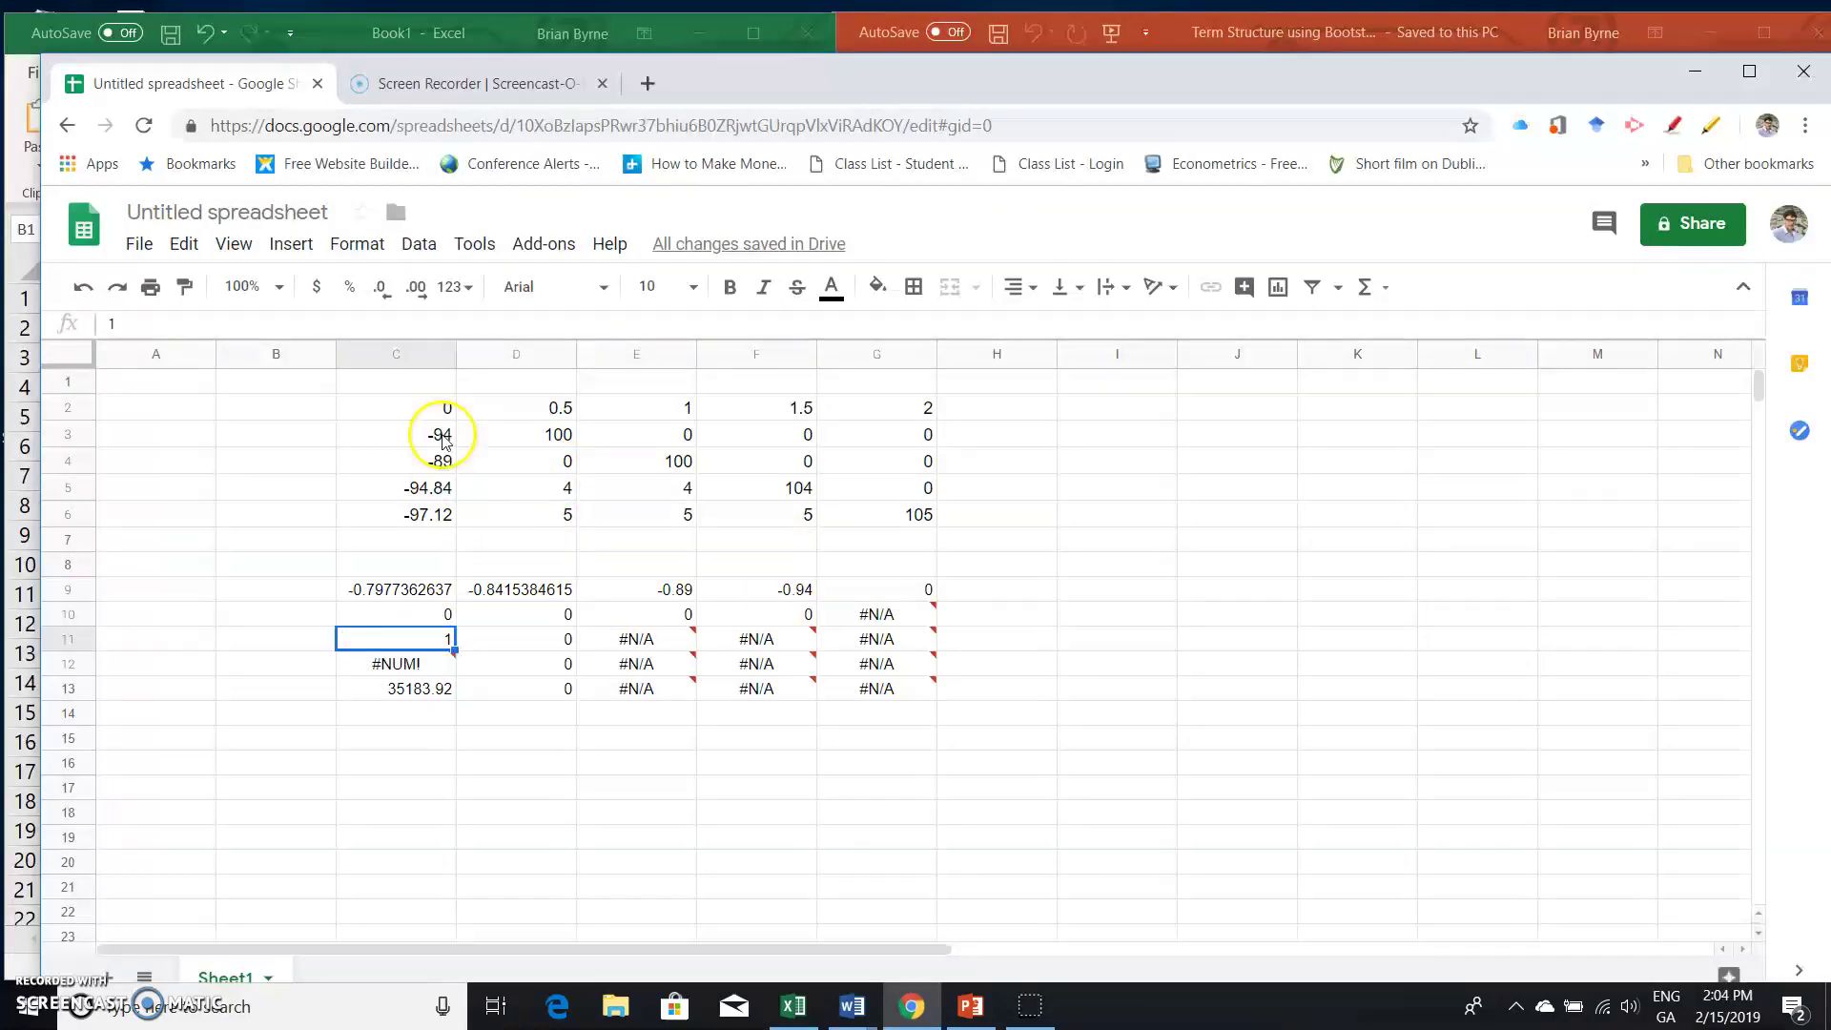
{"action": "left_click", "coordinate": [418, 589]}
{"action": "left_click", "coordinate": [362, 324]}
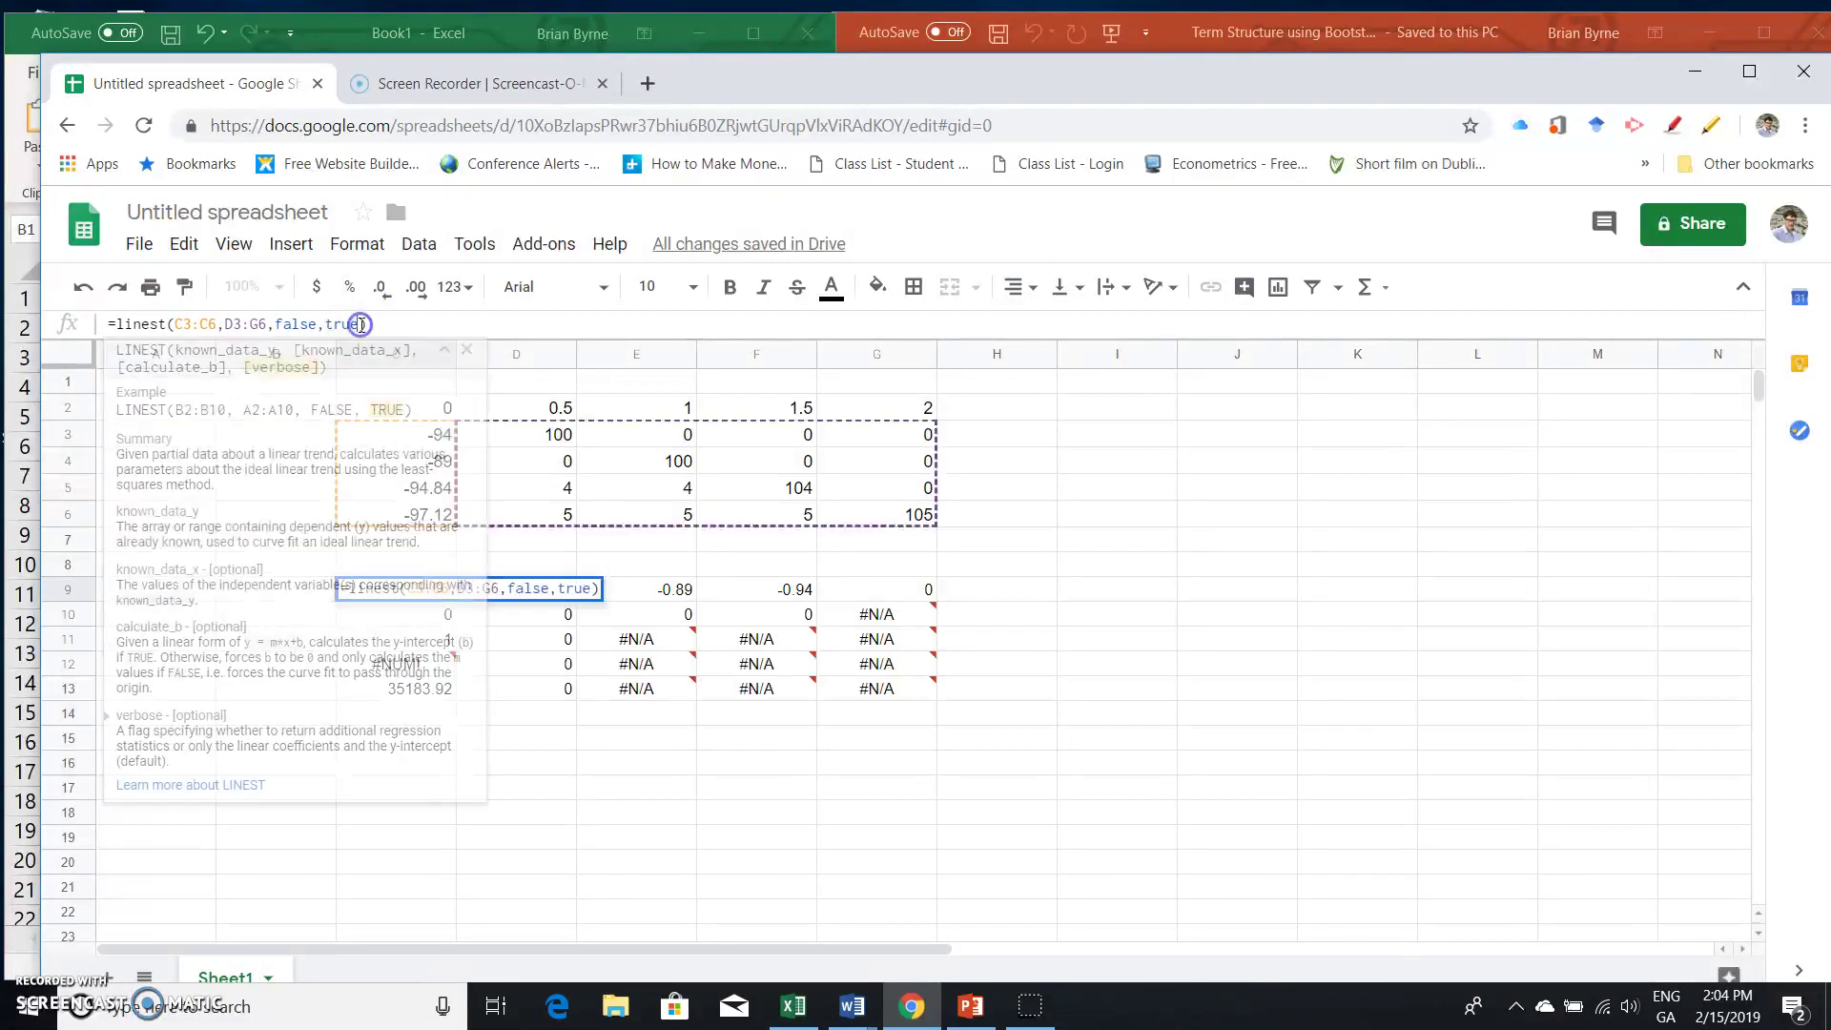
{"action": "key", "text": "BackSpace"}
{"action": "key", "text": "BackSpace"}
{"action": "key", "text": "BackSpace"}
{"action": "key", "text": "BackSpace"}
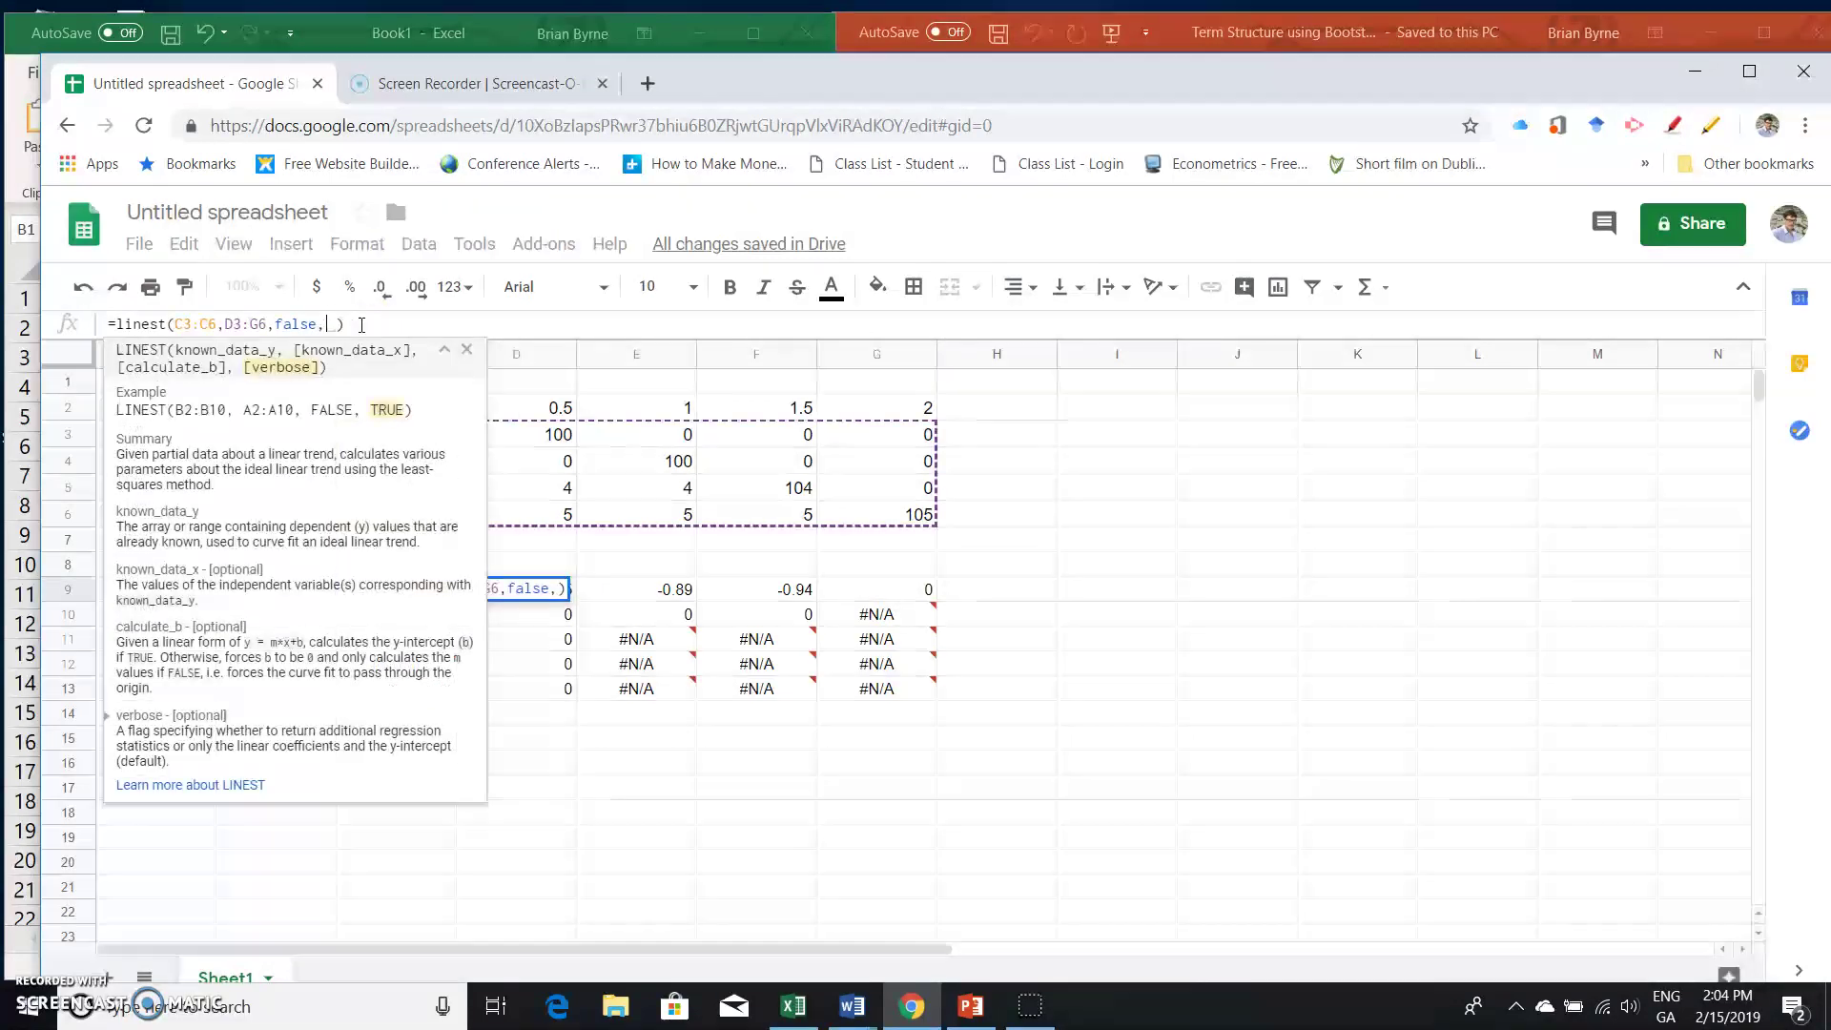
{"action": "type", "text": "false"}
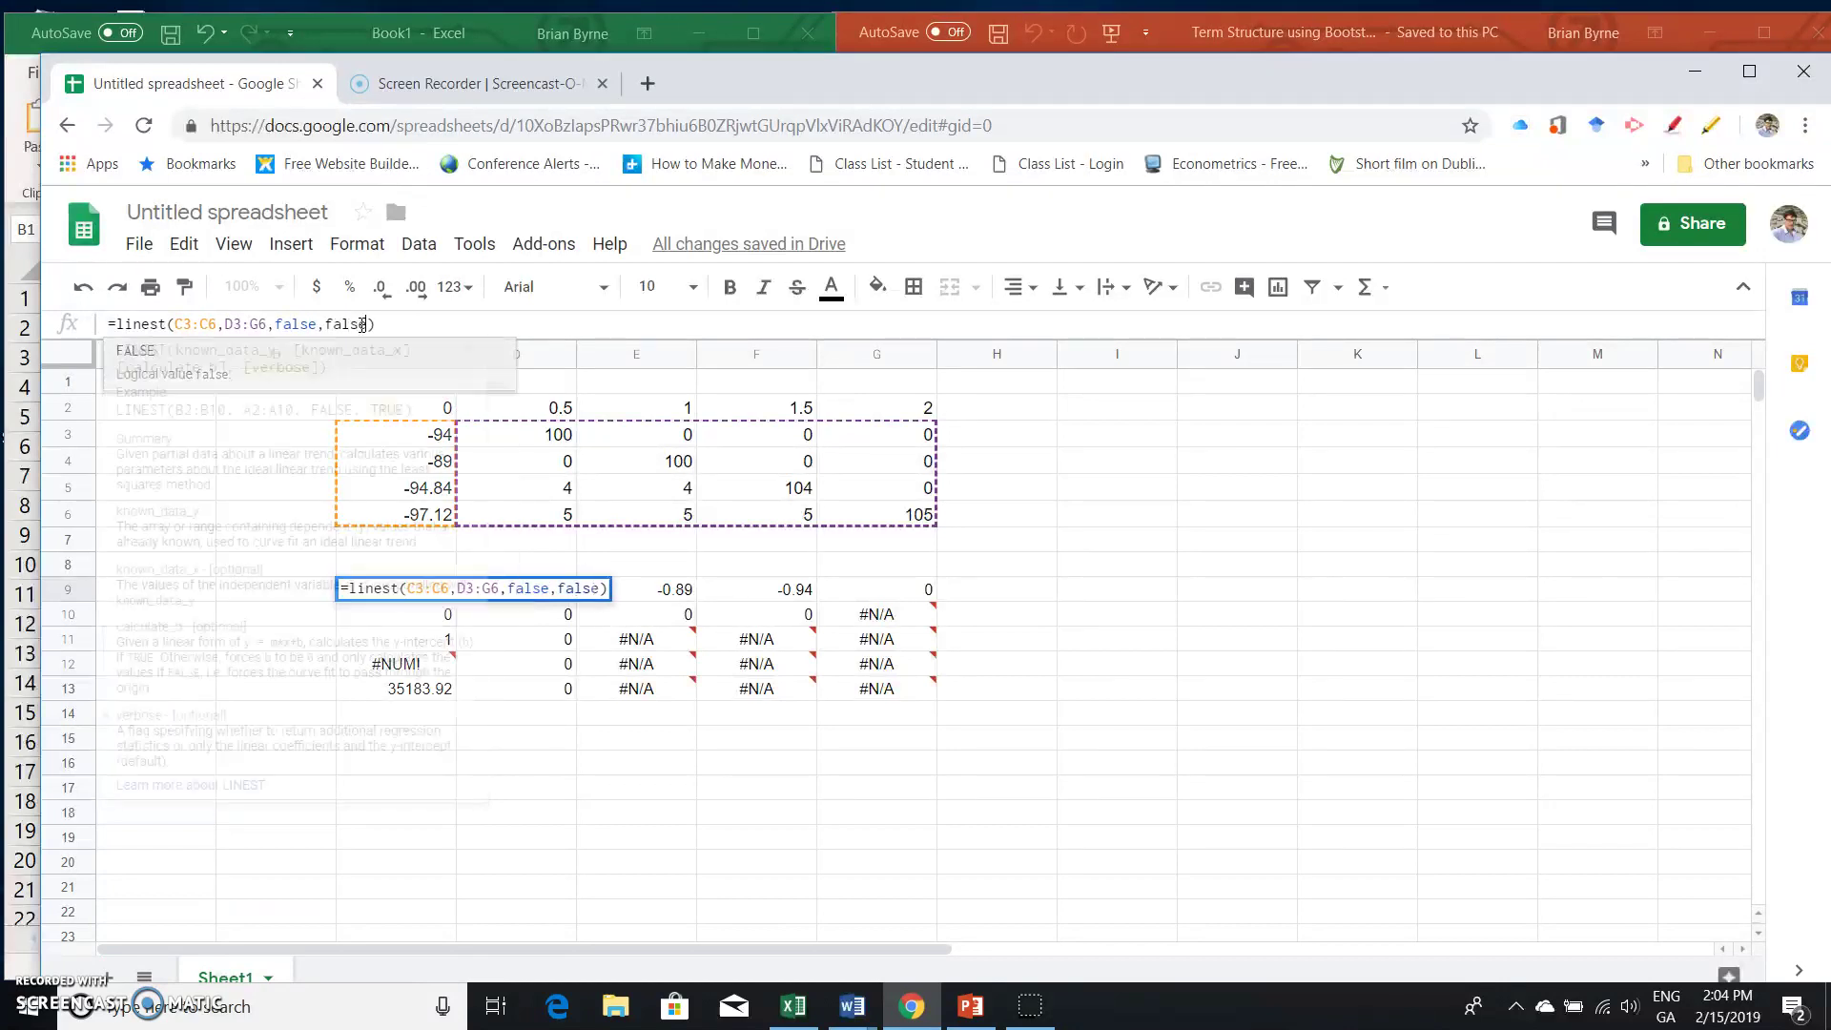
{"action": "key", "text": "Return"}
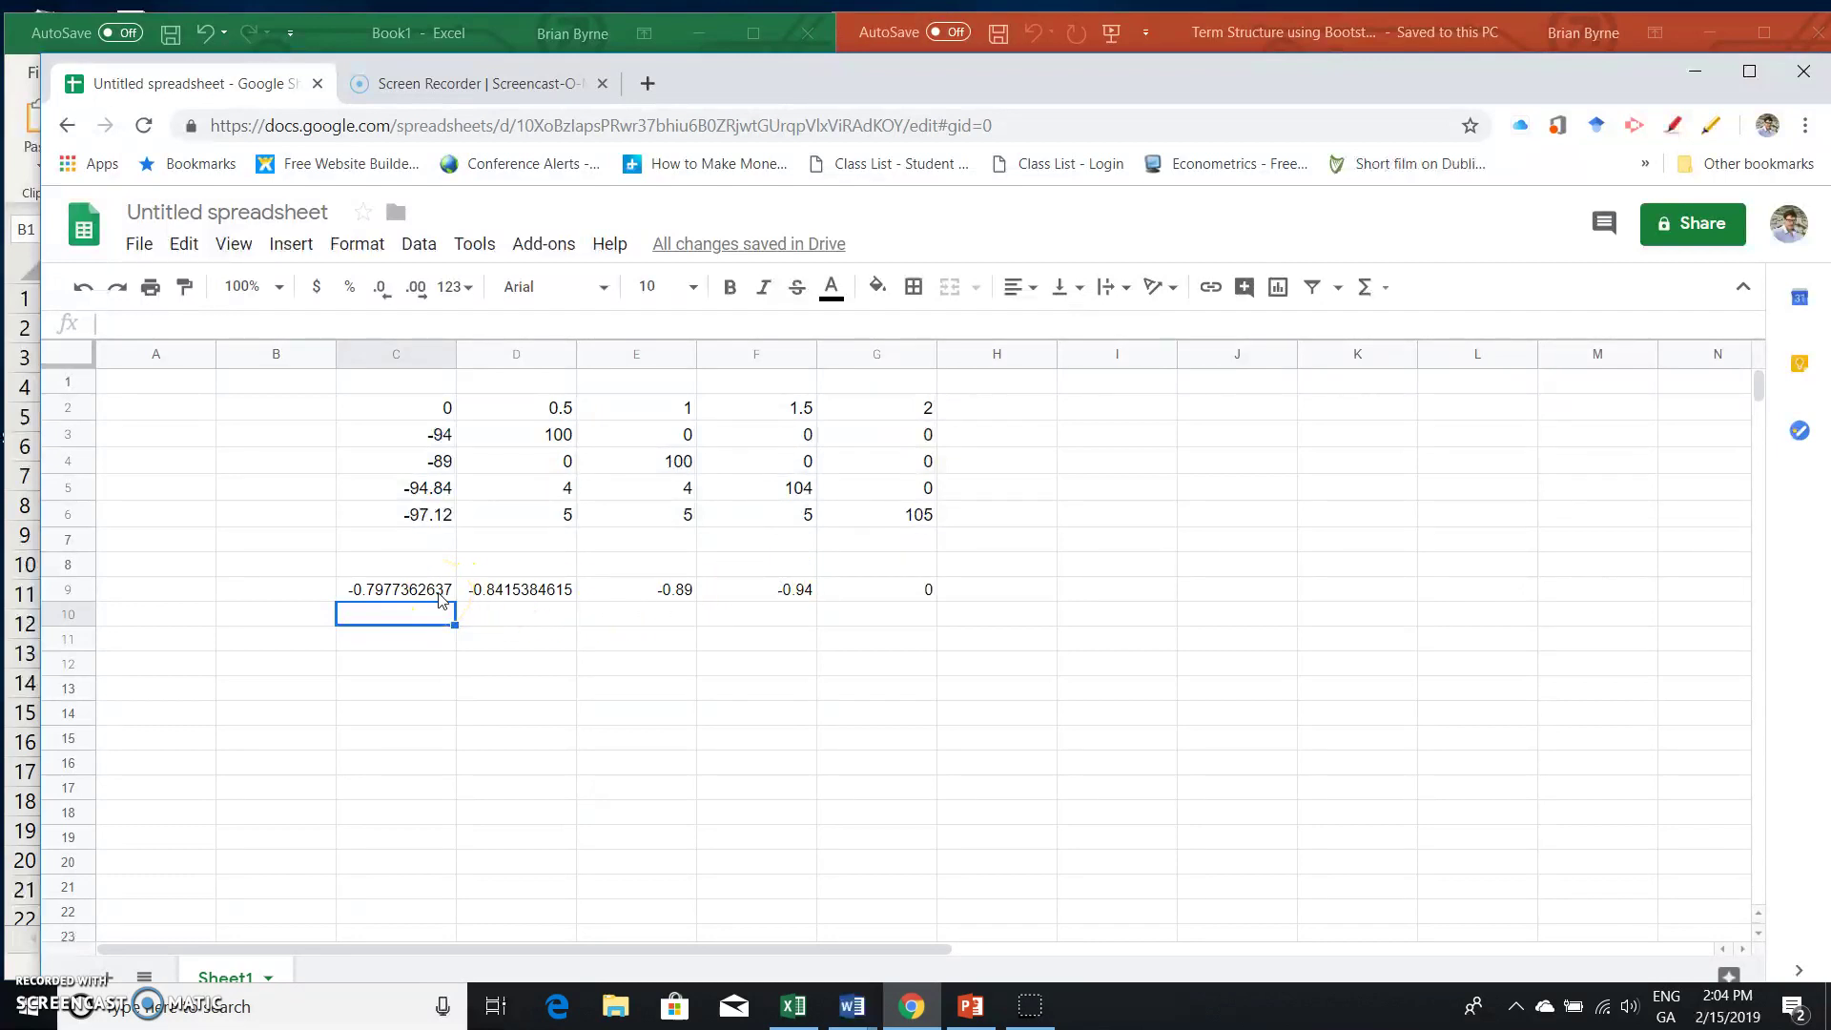
Step: Copy Excel's discount factors B8:E8 and minimize the workbook
{"action": "mouse_move", "coordinate": [804, 1011]}
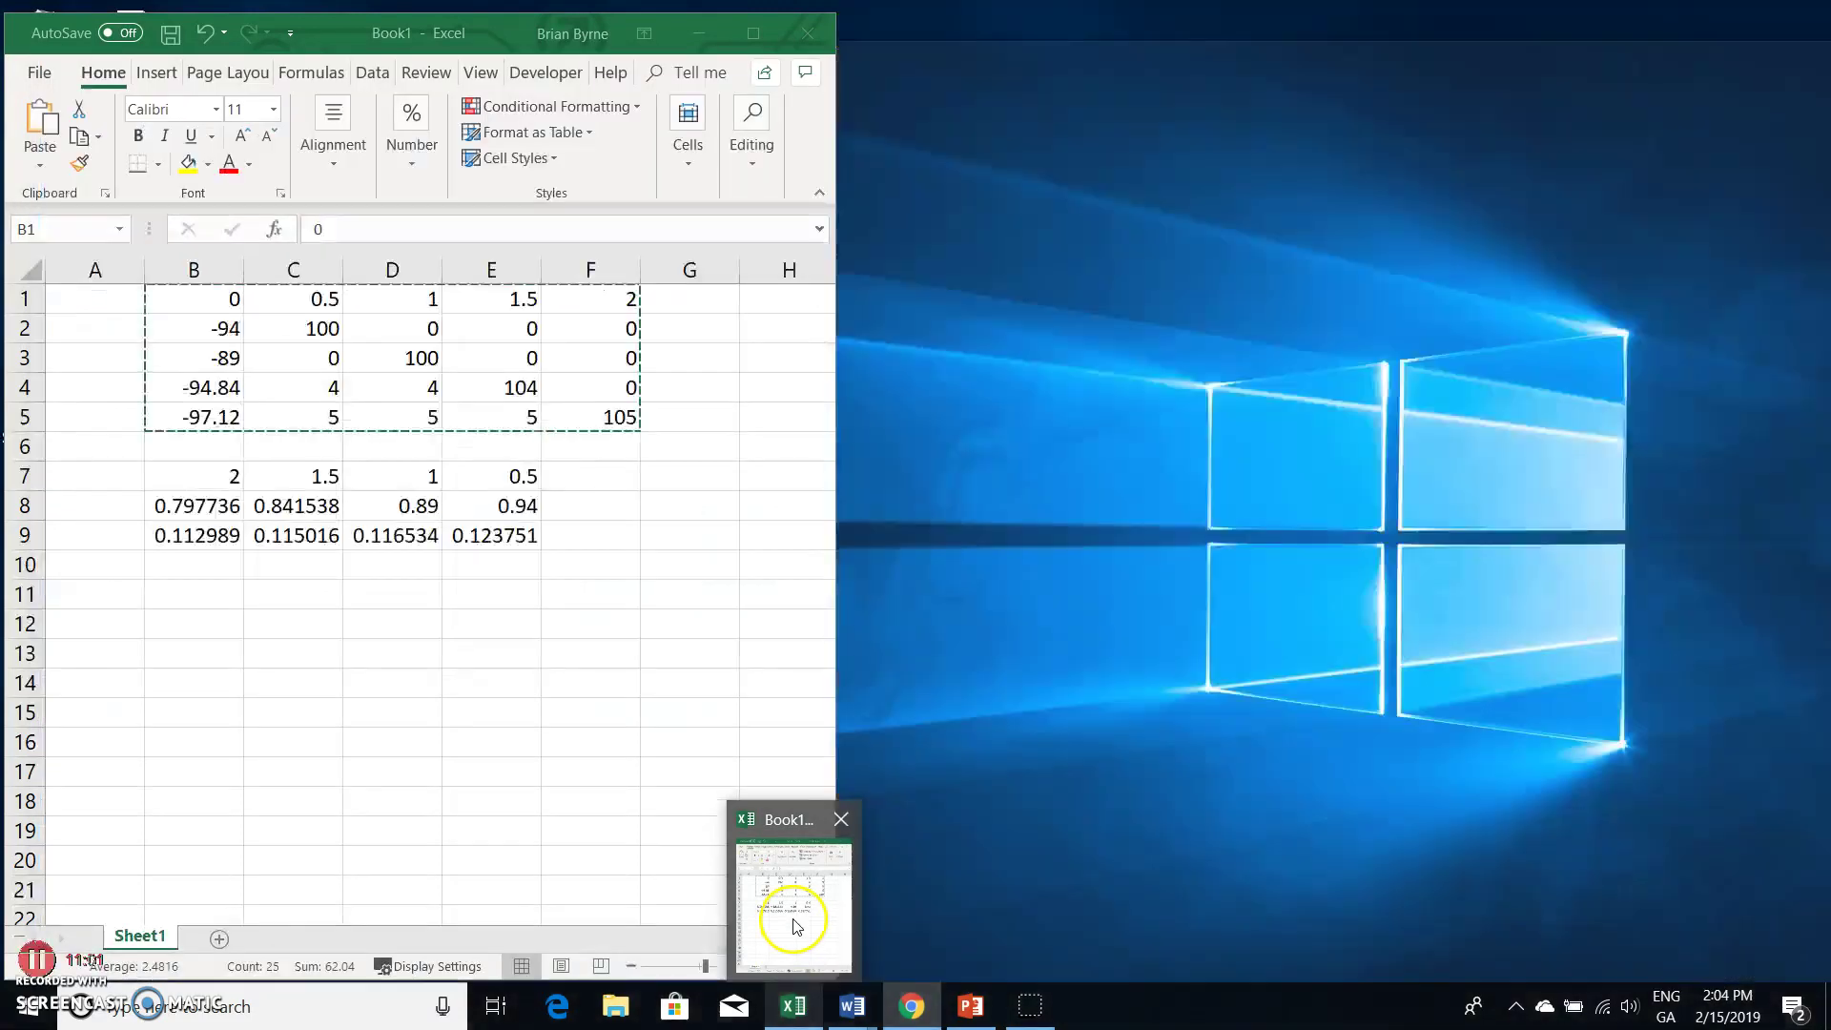
{"action": "left_click", "coordinate": [787, 920]}
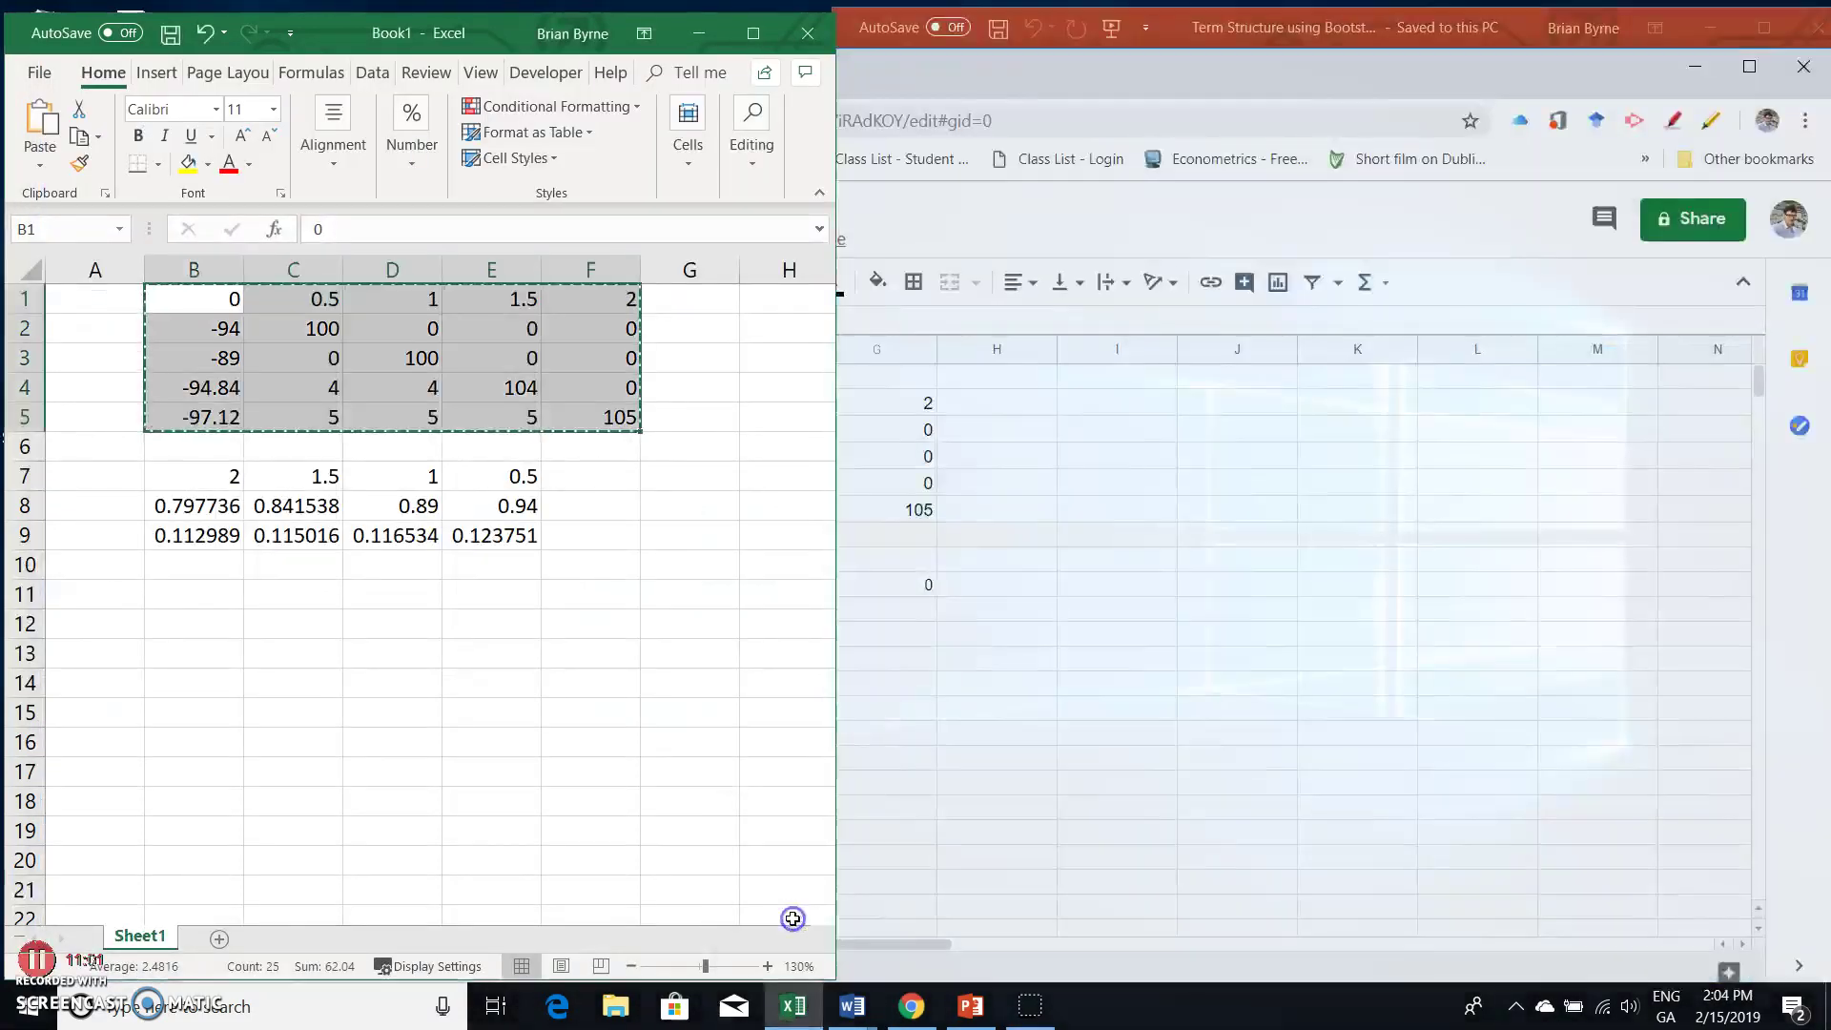
{"action": "left_click_drag", "start_coordinate": [186, 506], "coordinate": [485, 503]}
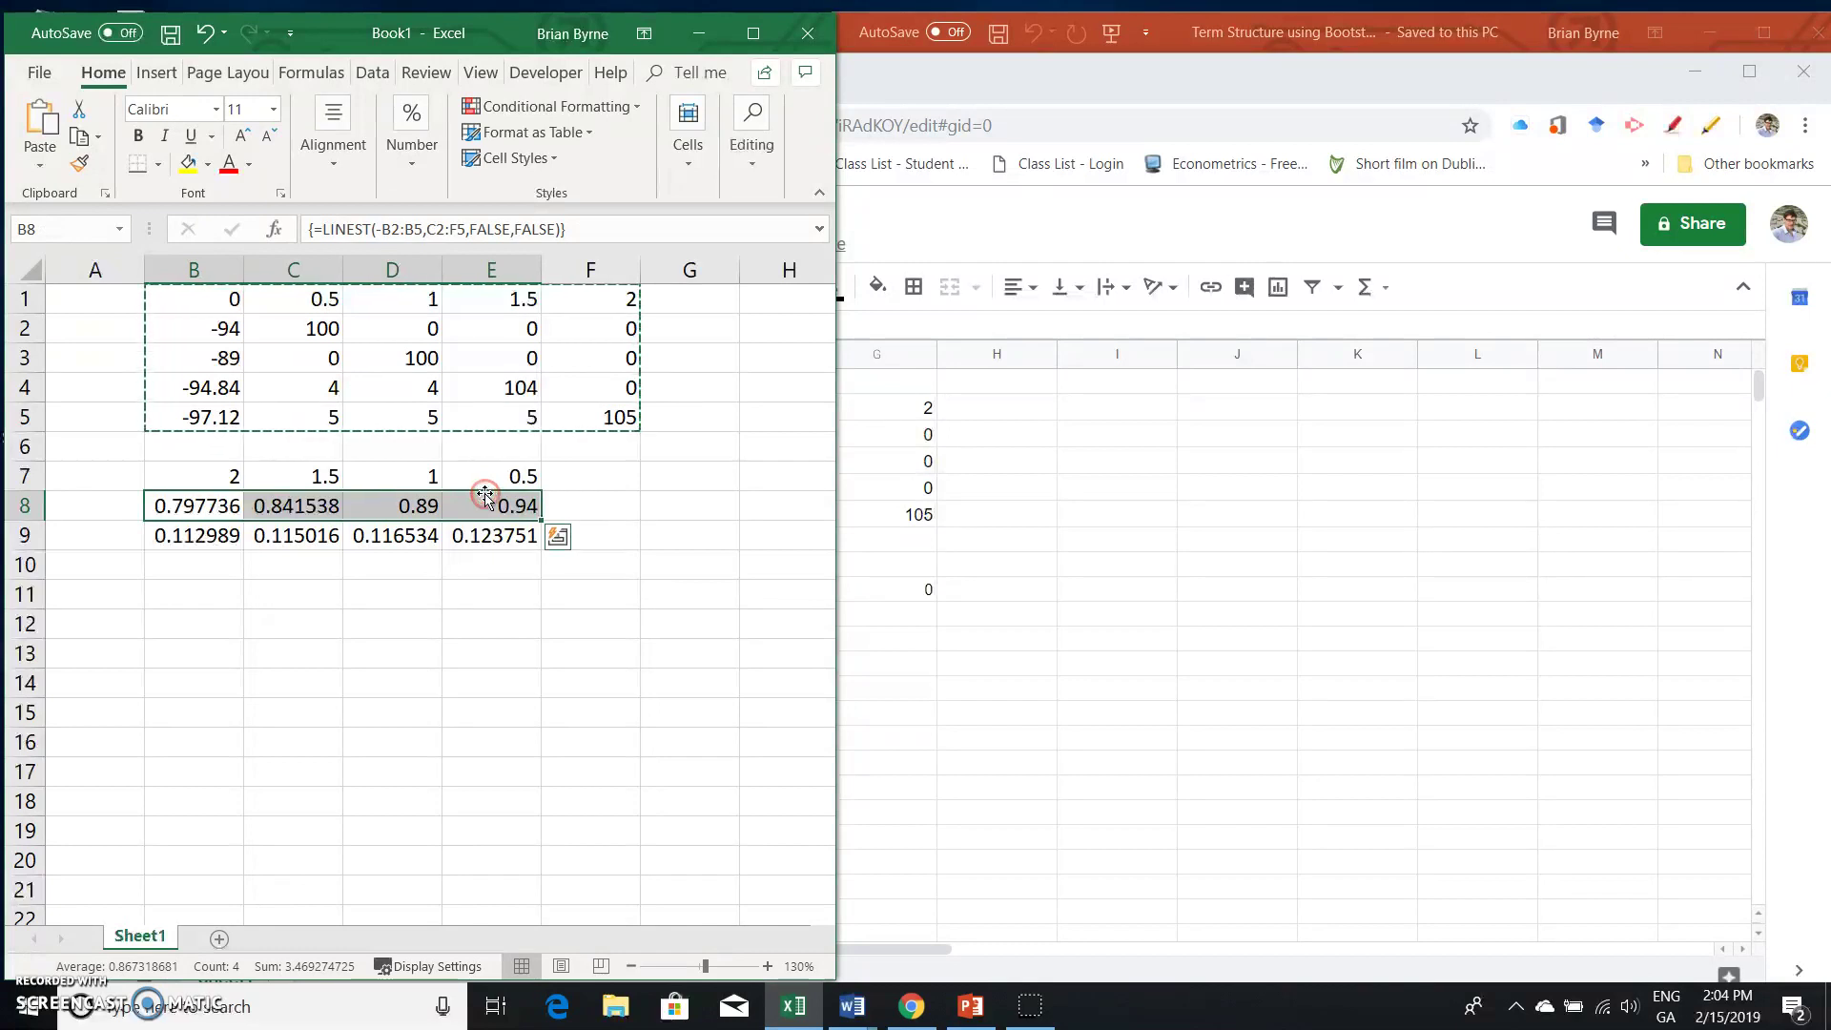
{"action": "right_click", "coordinate": [484, 504]}
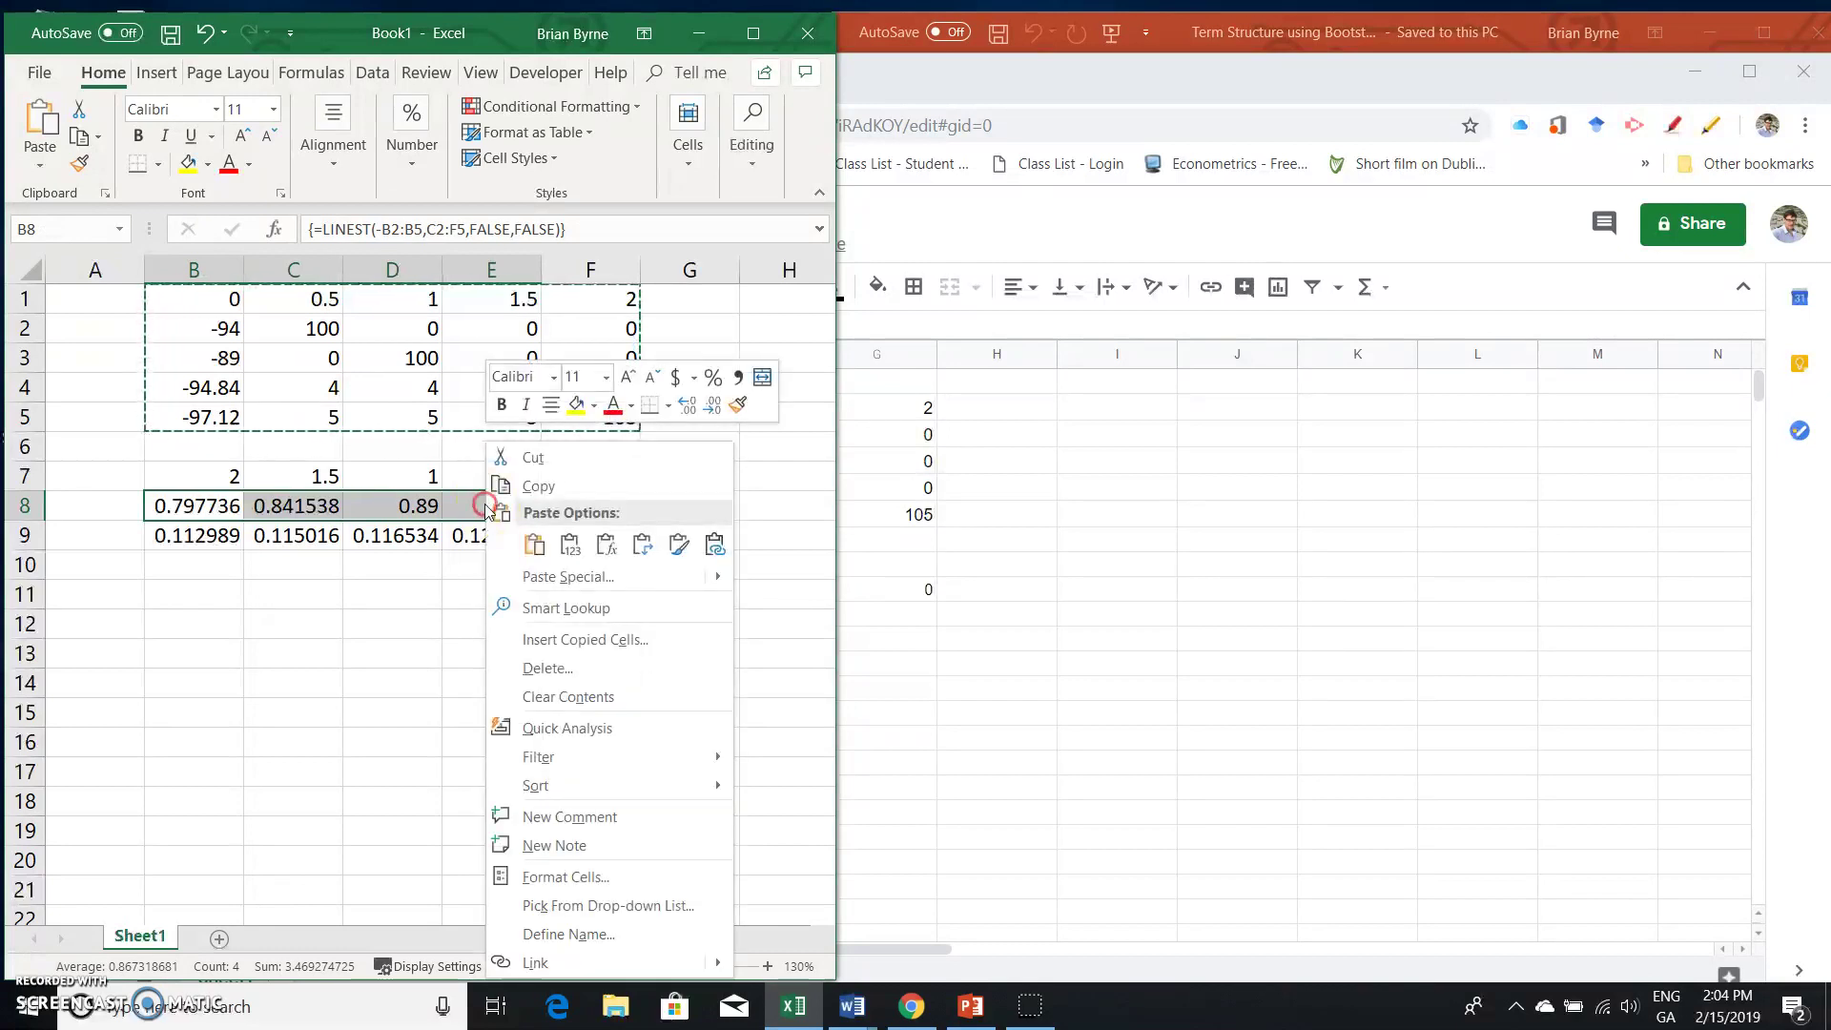
{"action": "left_click", "coordinate": [537, 483]}
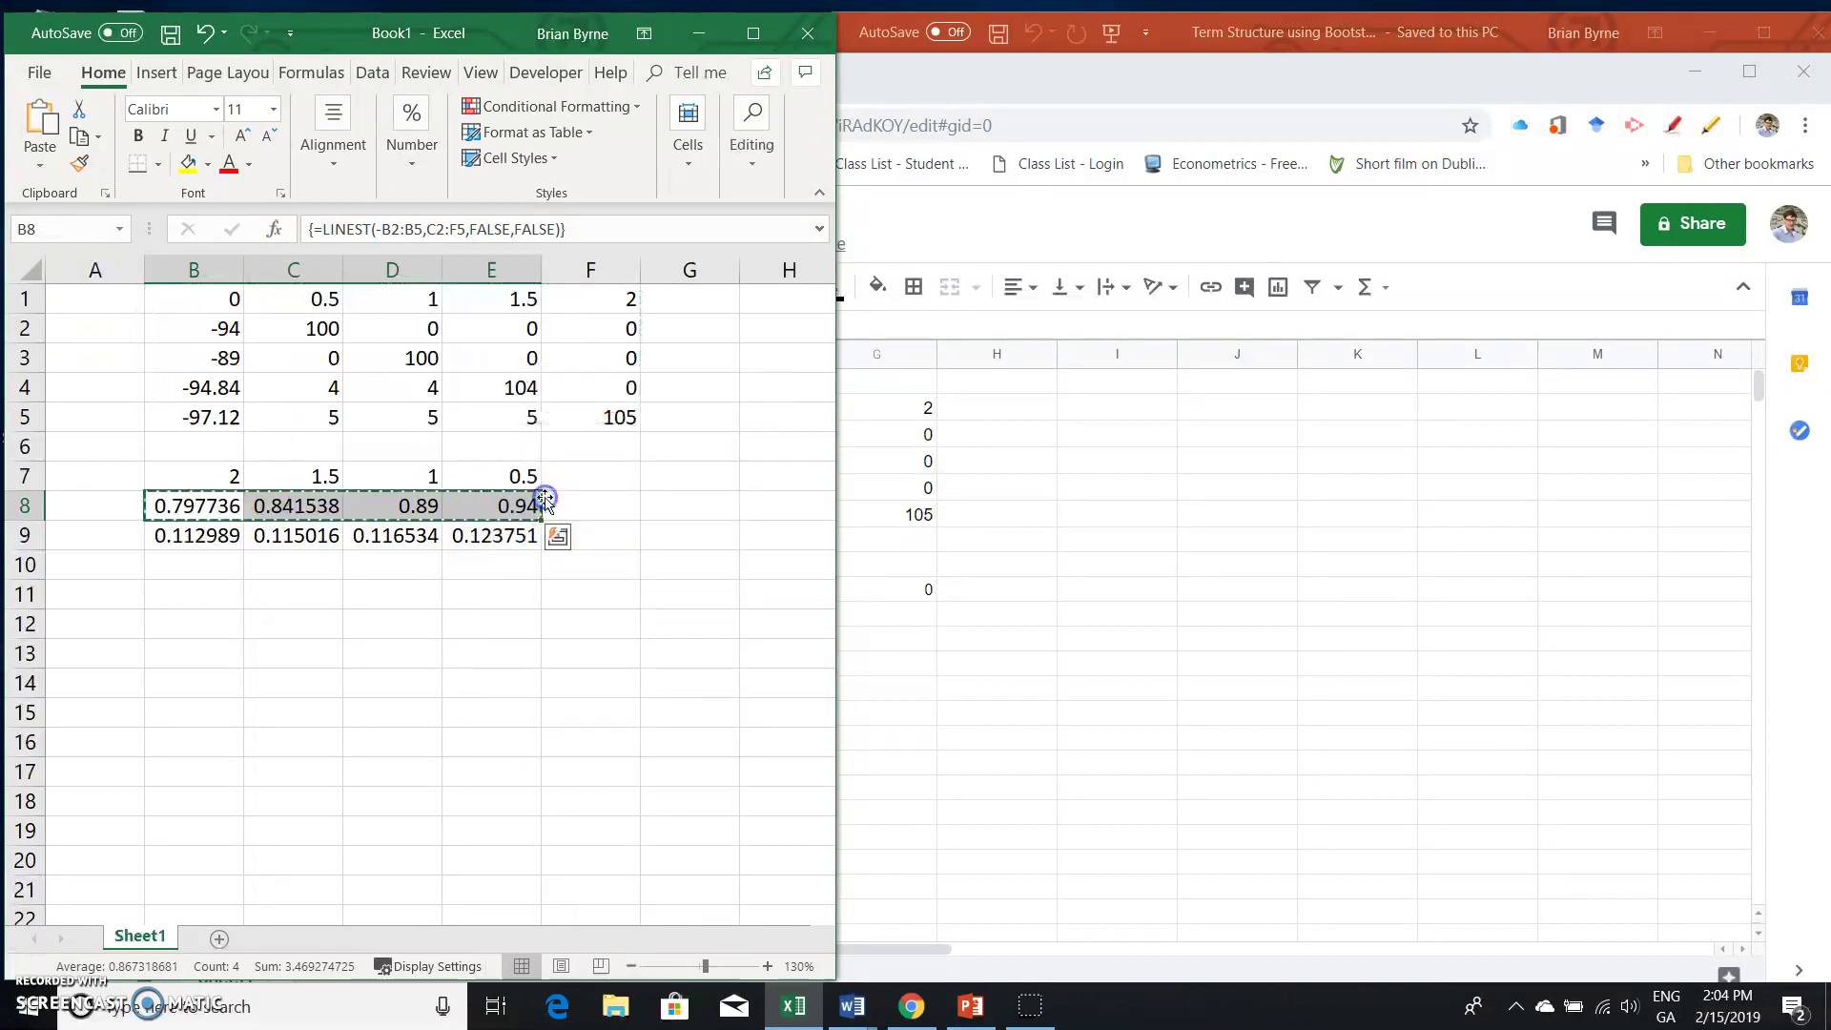
{"action": "left_click", "coordinate": [697, 42]}
Step: Paste Excel's discount factors as values only into row 12 starting at C12
{"action": "left_click", "coordinate": [379, 664]}
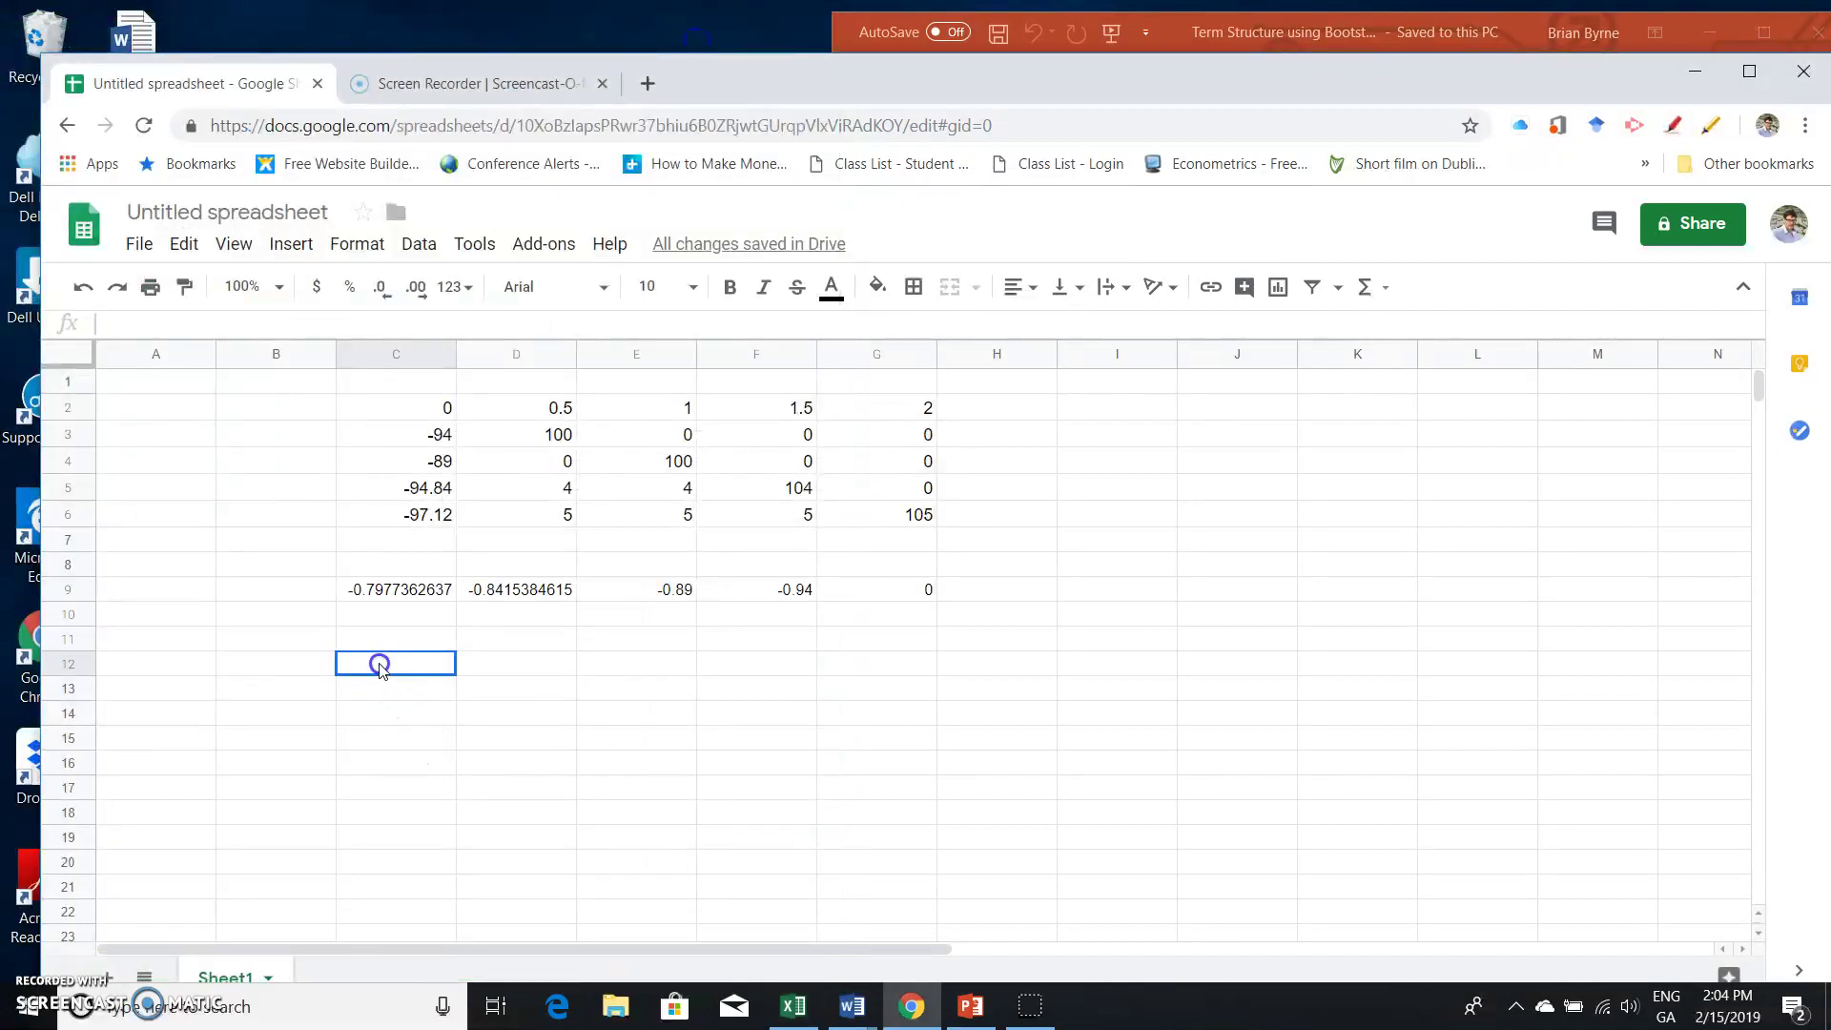
{"action": "left_click", "coordinate": [184, 244]}
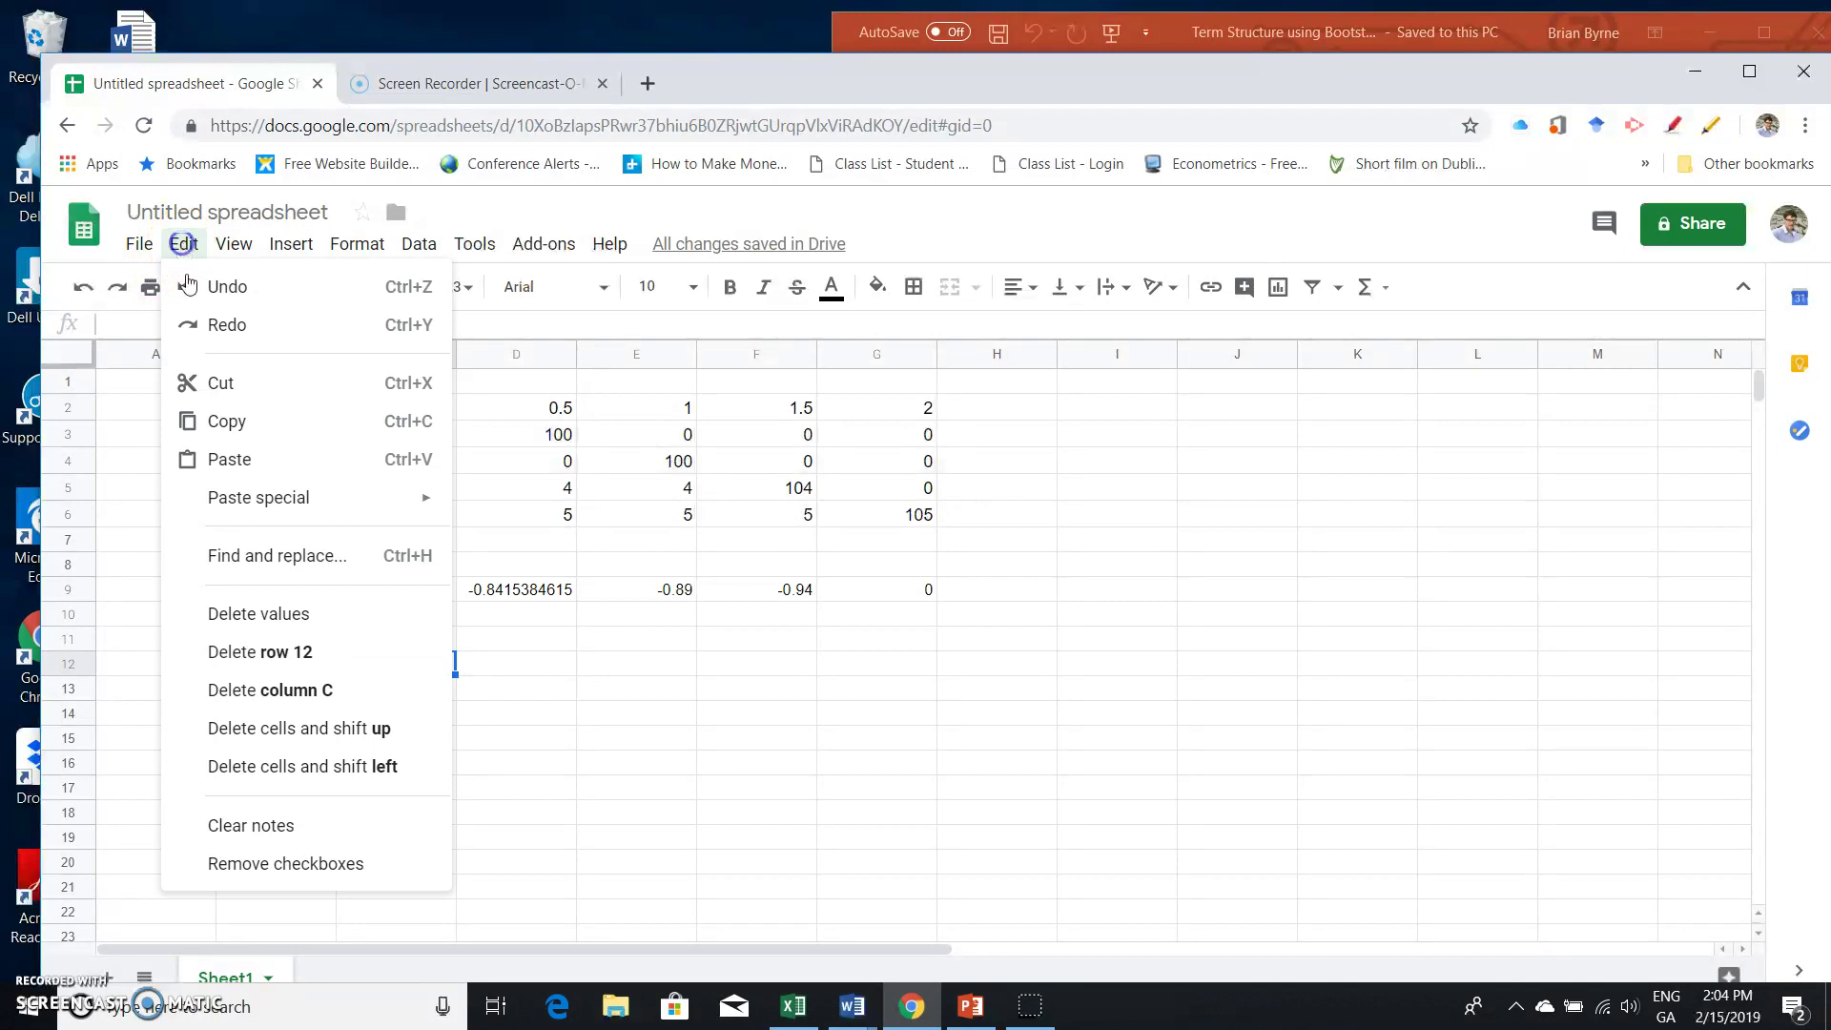
{"action": "mouse_move", "coordinate": [262, 503]}
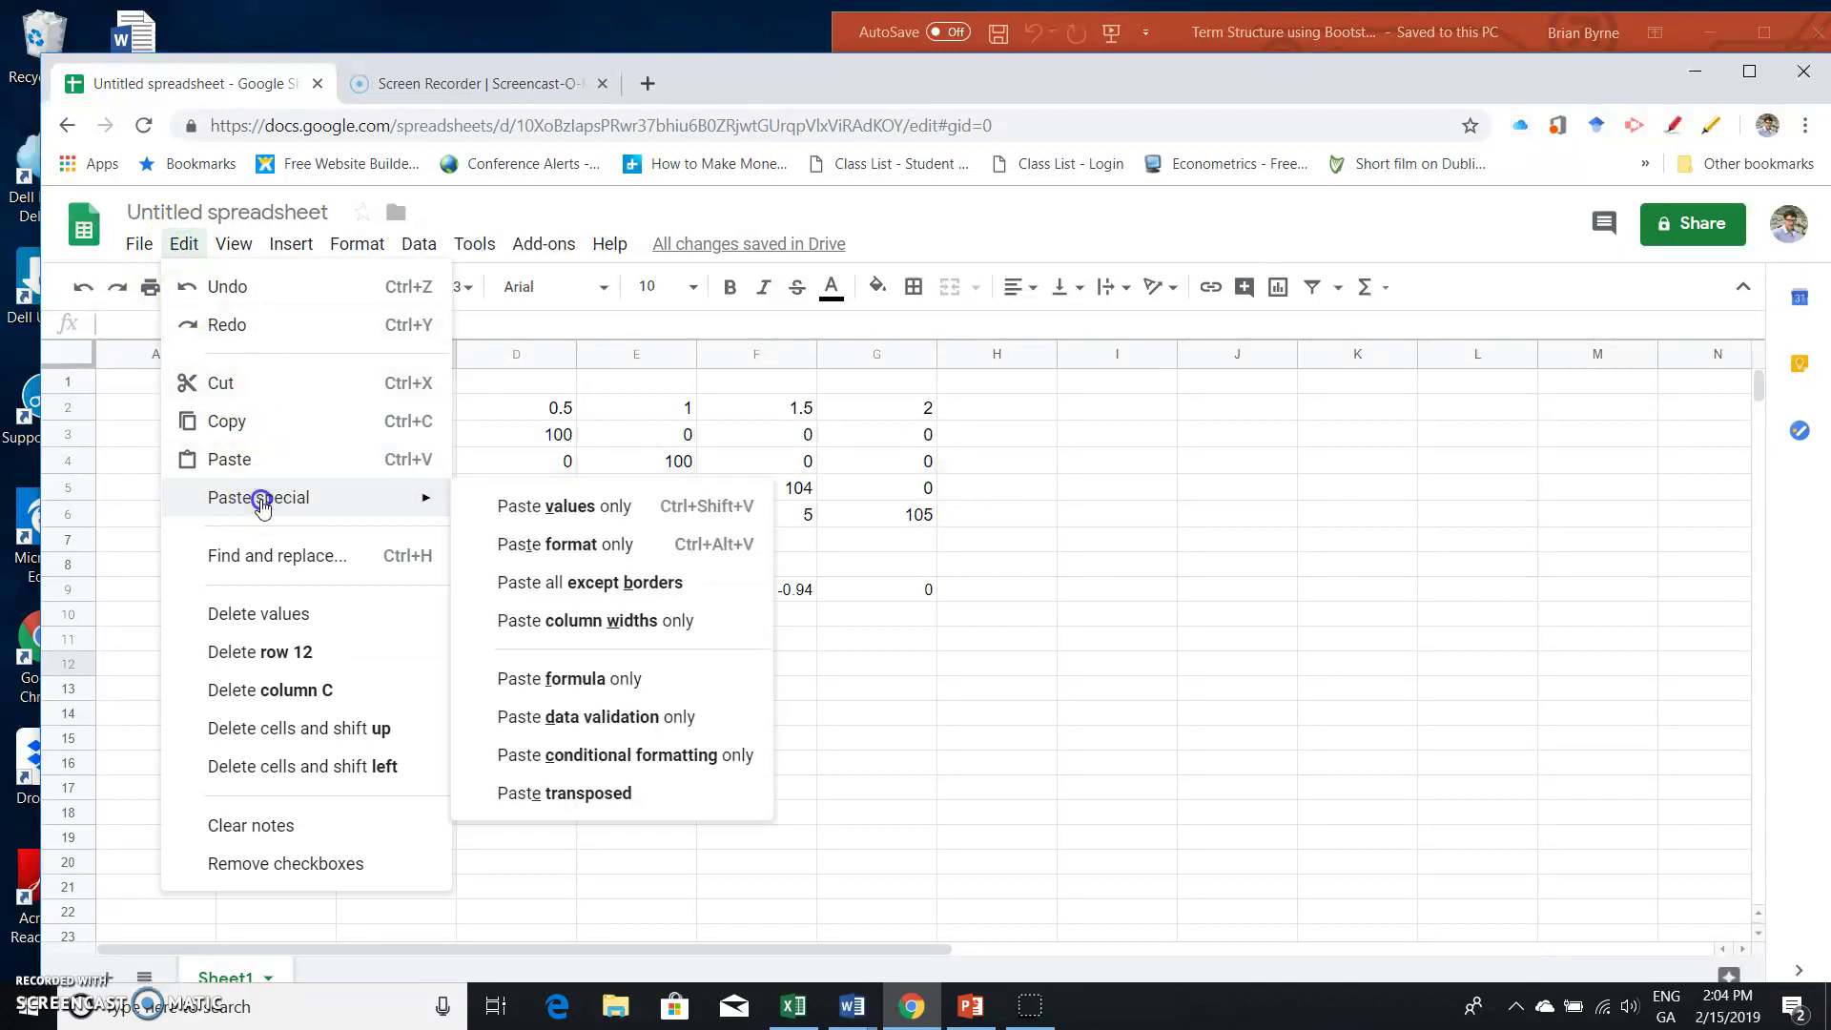
{"action": "left_click", "coordinate": [549, 507]}
{"action": "left_click", "coordinate": [583, 762]}
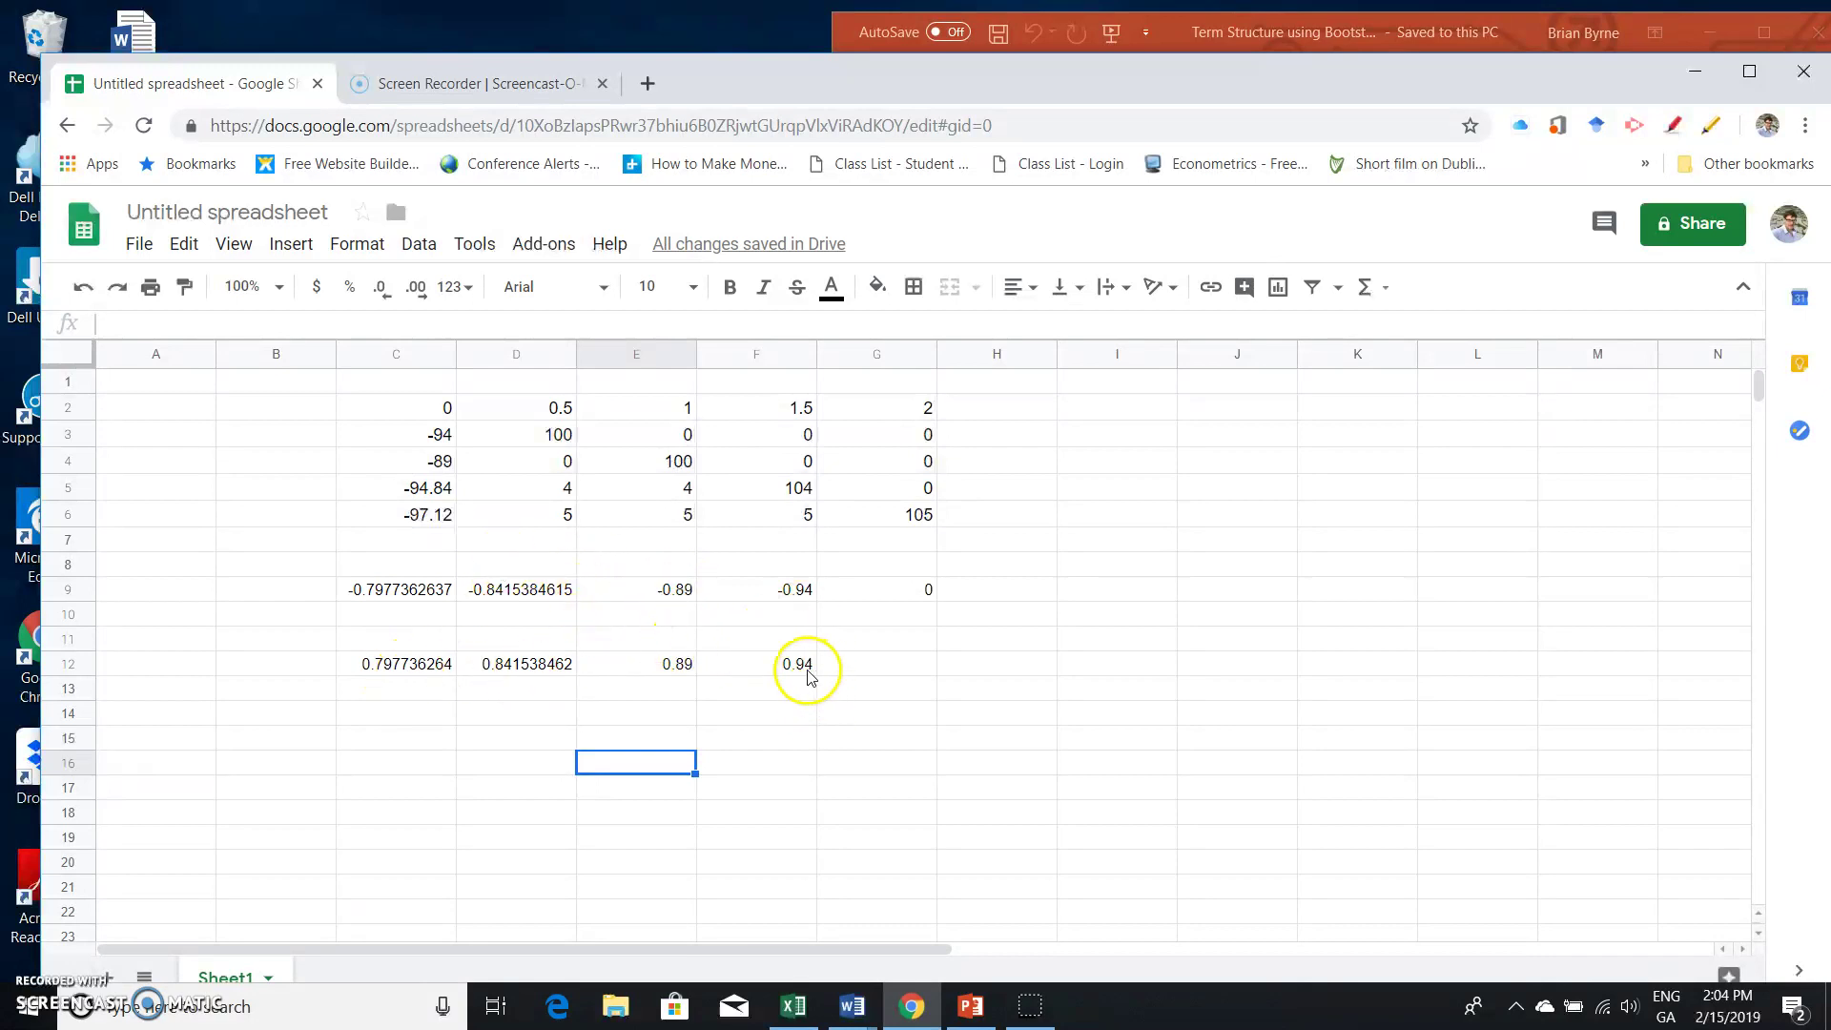
Step: Enter a zero-rate formula in C10 taking LN of C9 divided by 2
{"action": "left_click", "coordinate": [421, 621]}
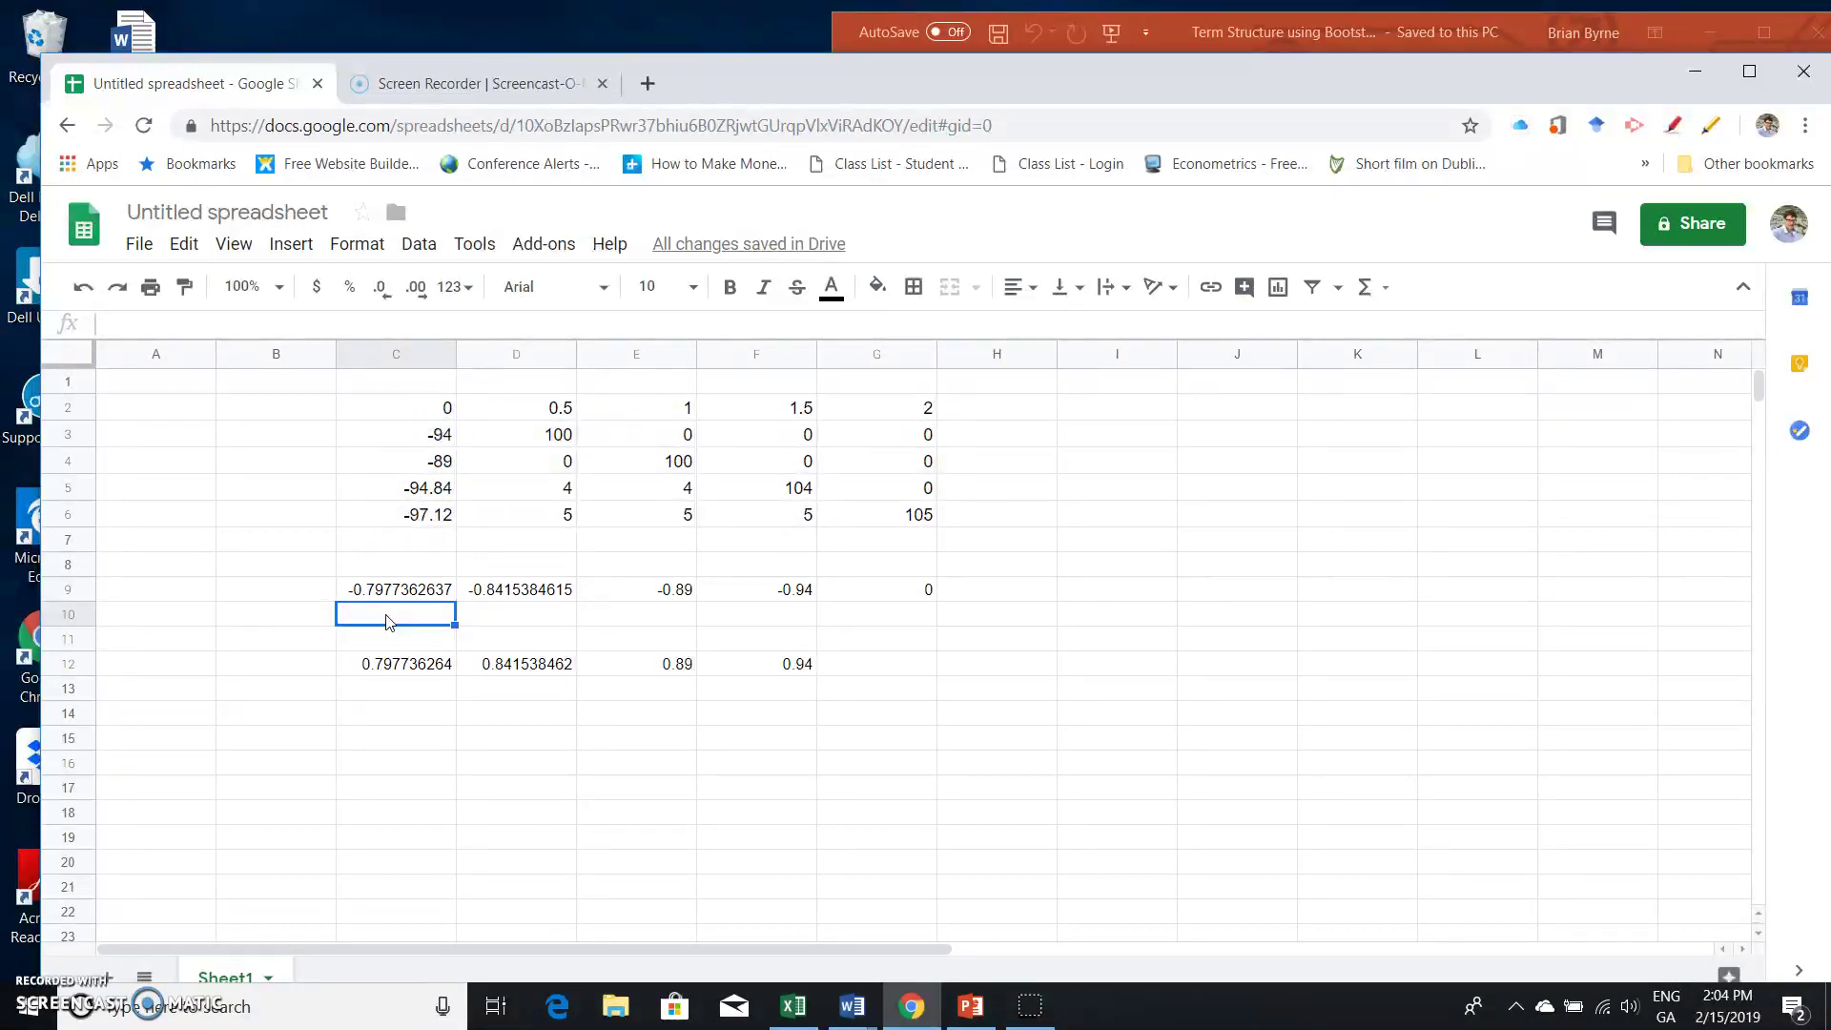
{"action": "type", "text": "=ln"}
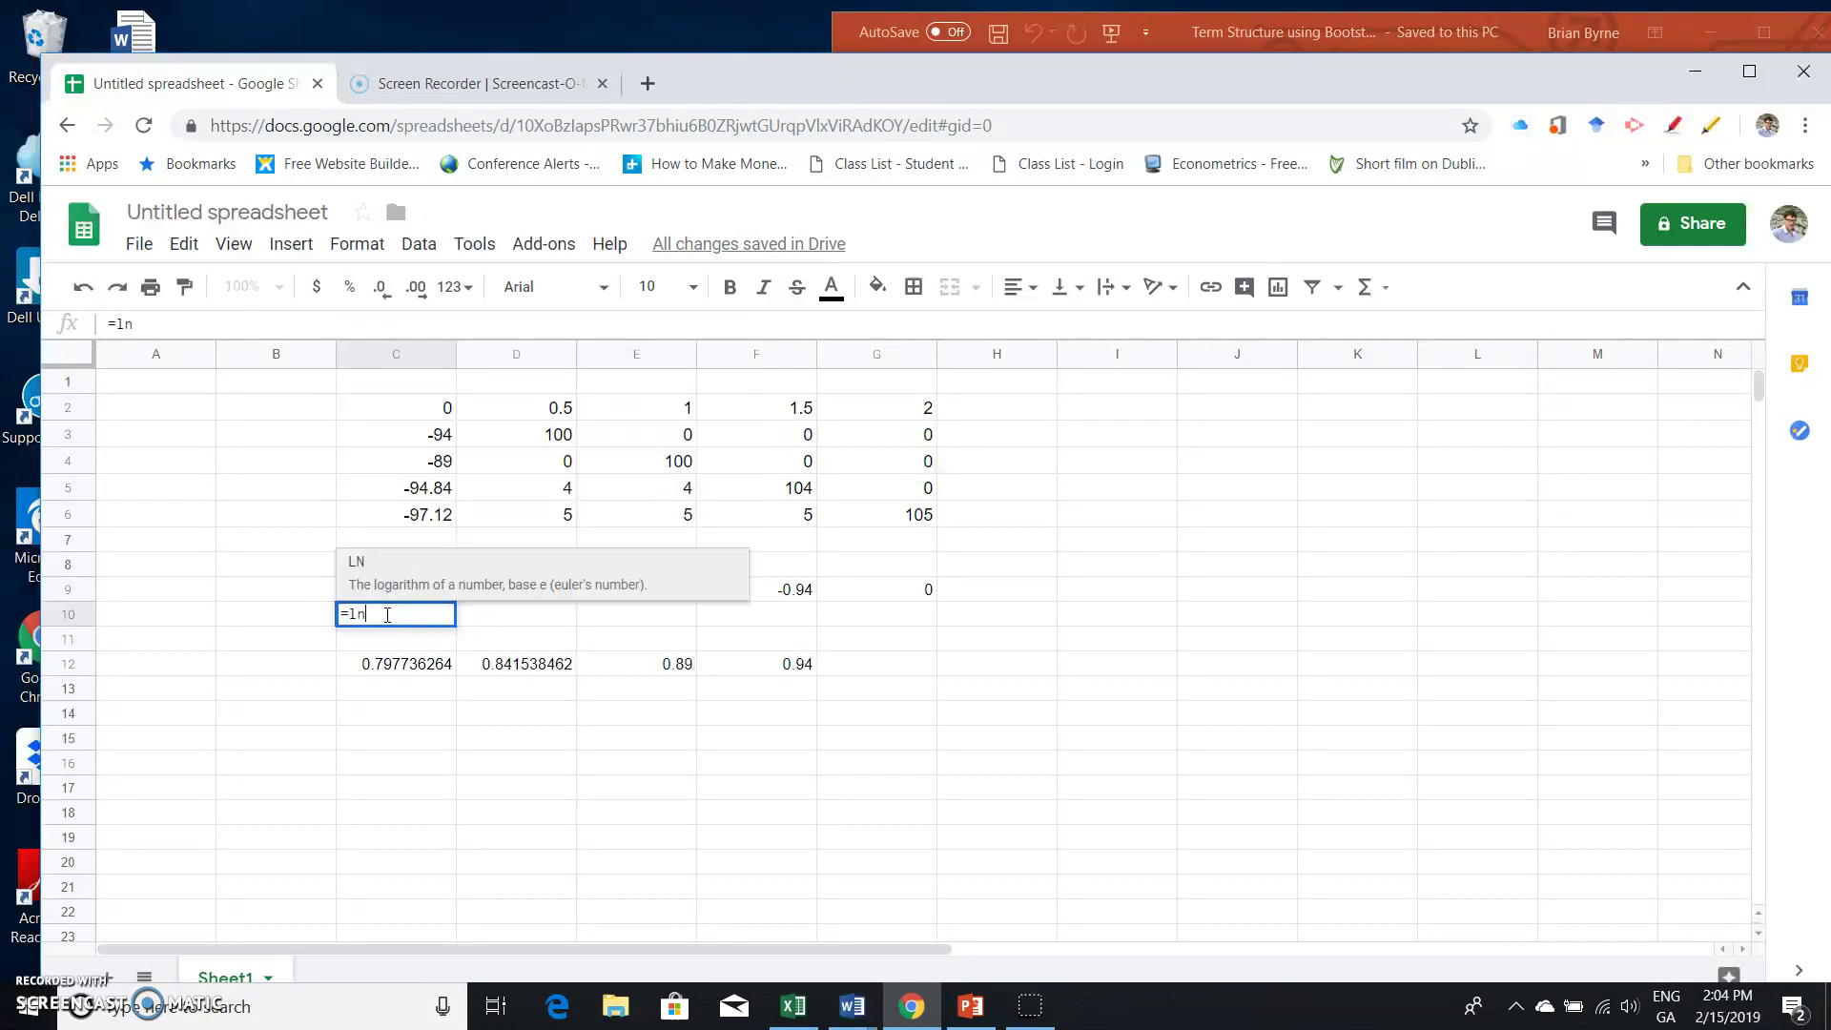
{"action": "key", "text": "Escape"}
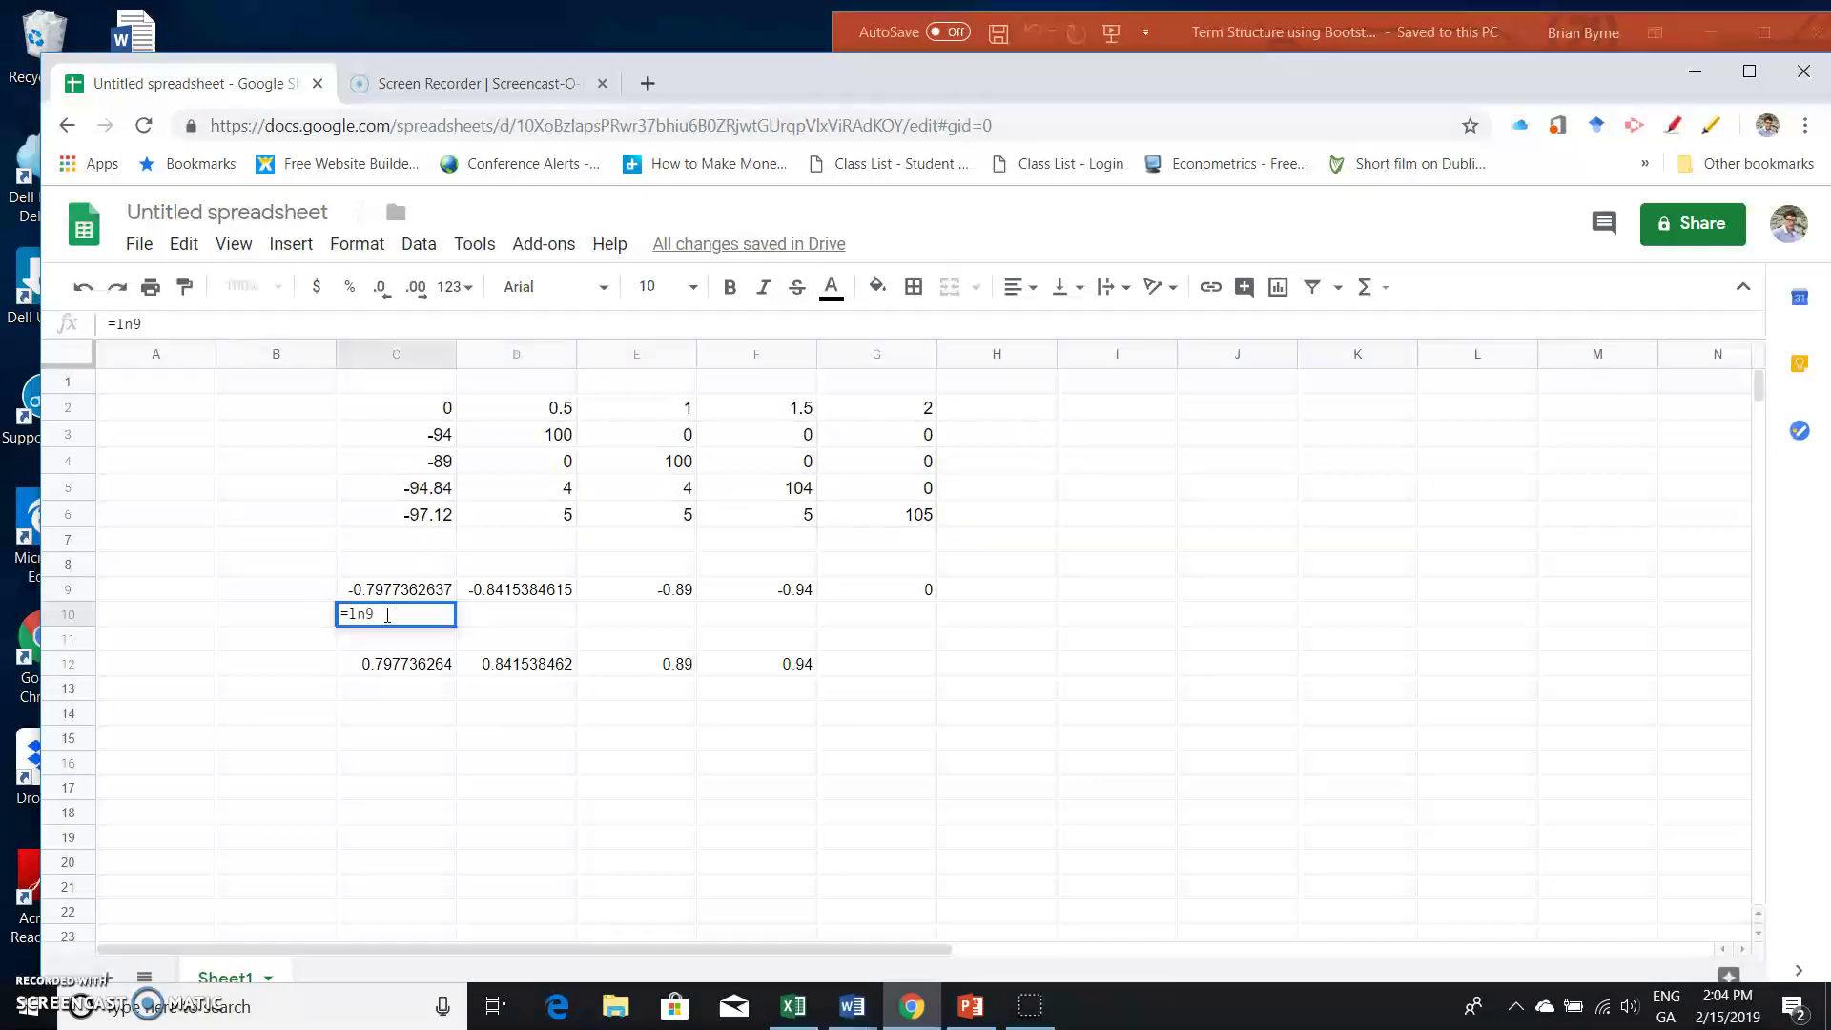
{"action": "key", "text": "Escape"}
{"action": "left_click", "coordinate": [379, 589]}
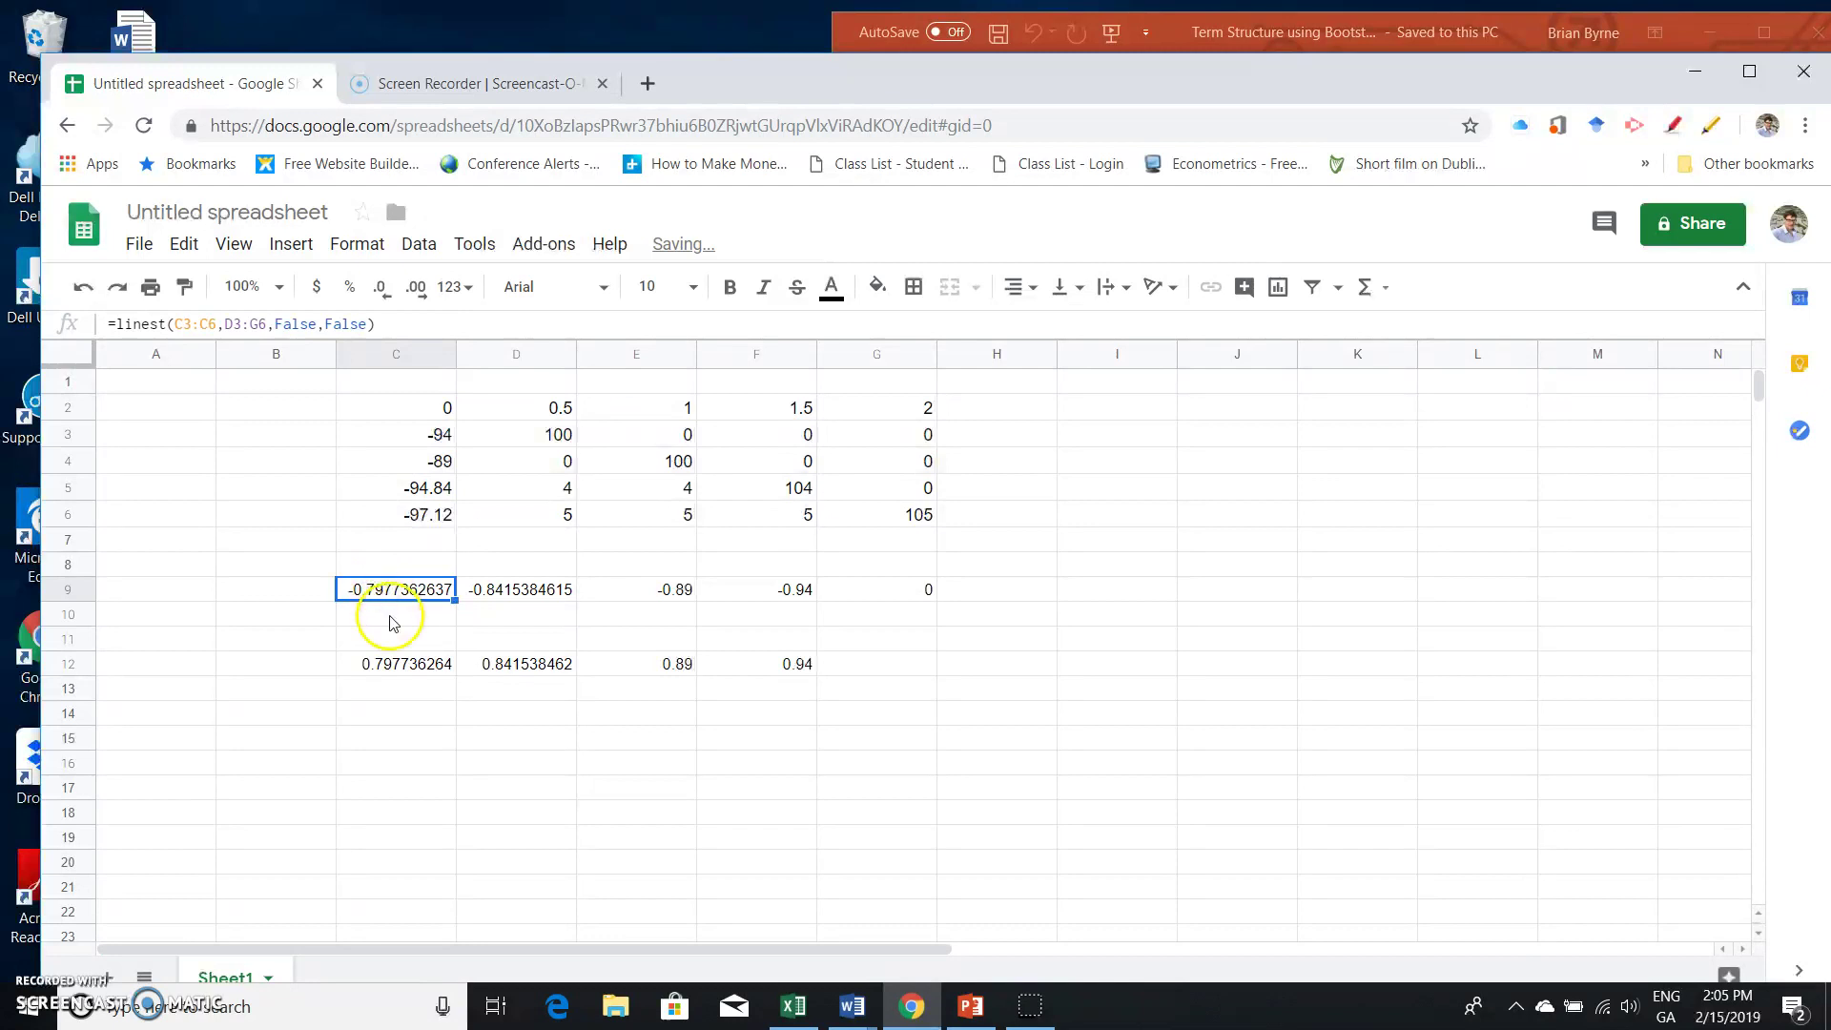
{"action": "left_click", "coordinate": [388, 615]}
{"action": "left_click", "coordinate": [194, 322]}
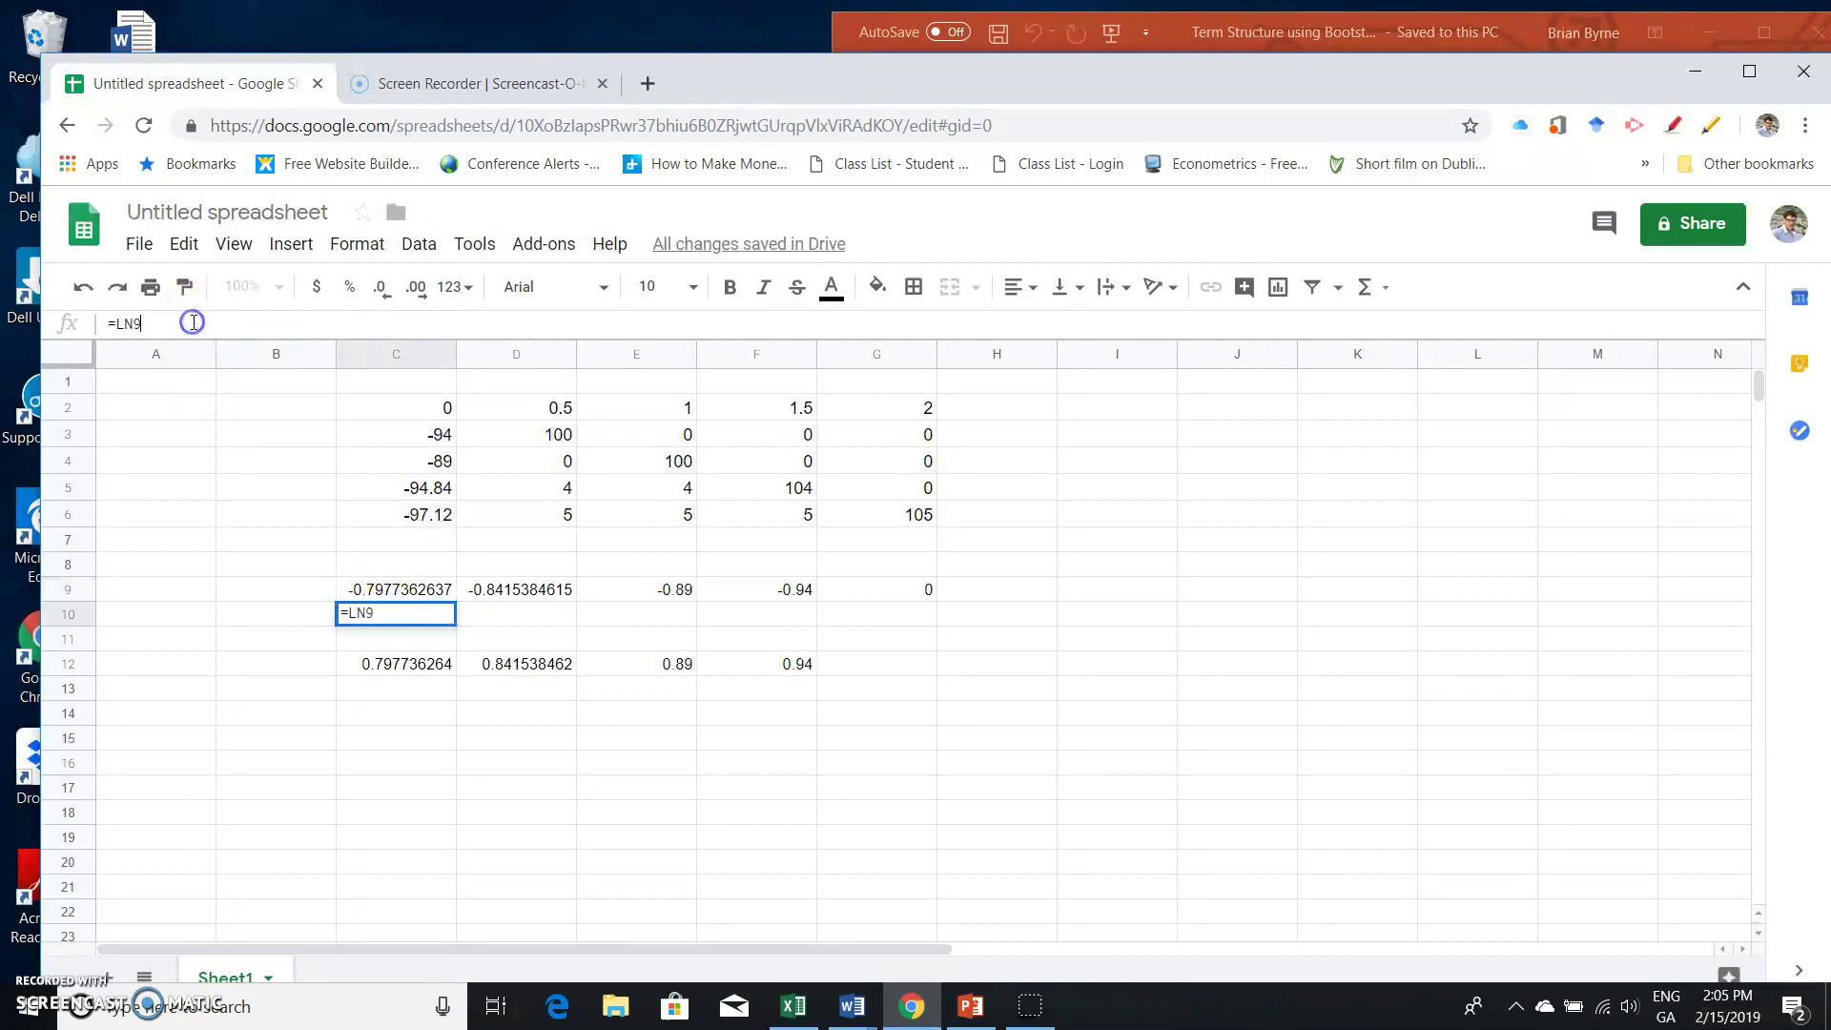
{"action": "type", "text": "9"}
{"action": "type", "text": "("}
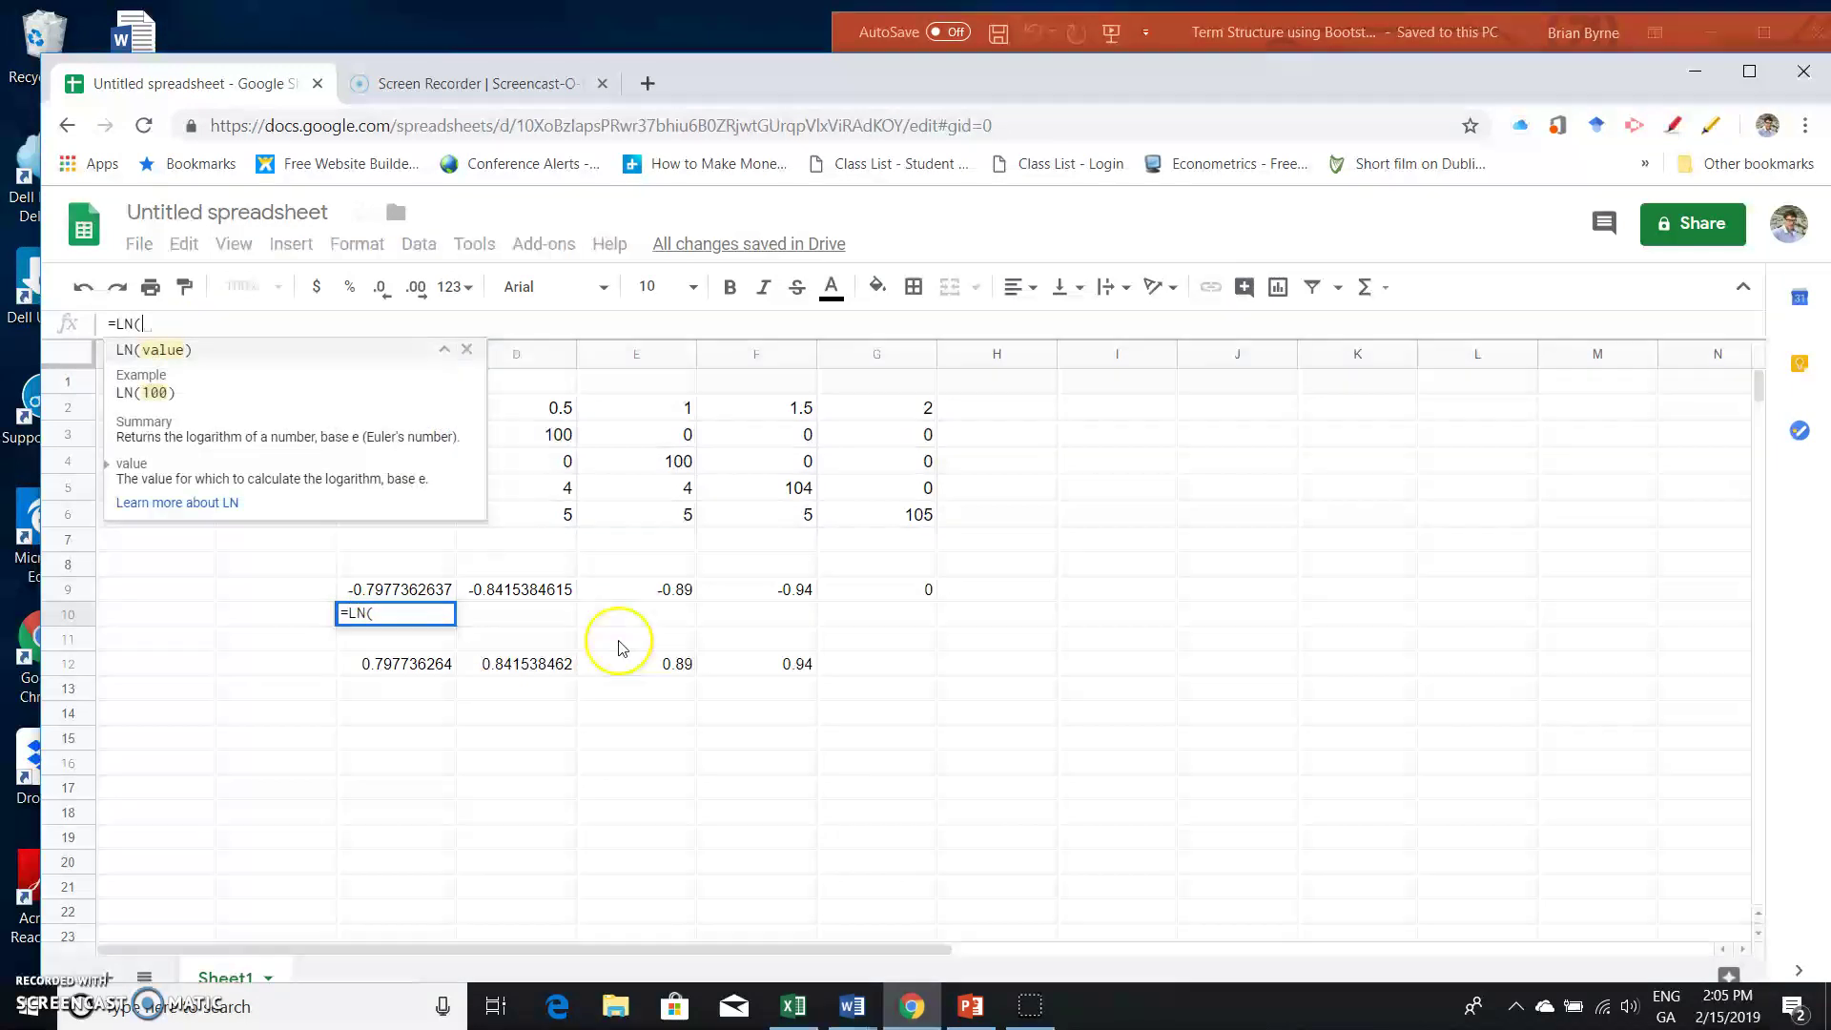
{"action": "left_click", "coordinate": [402, 590]}
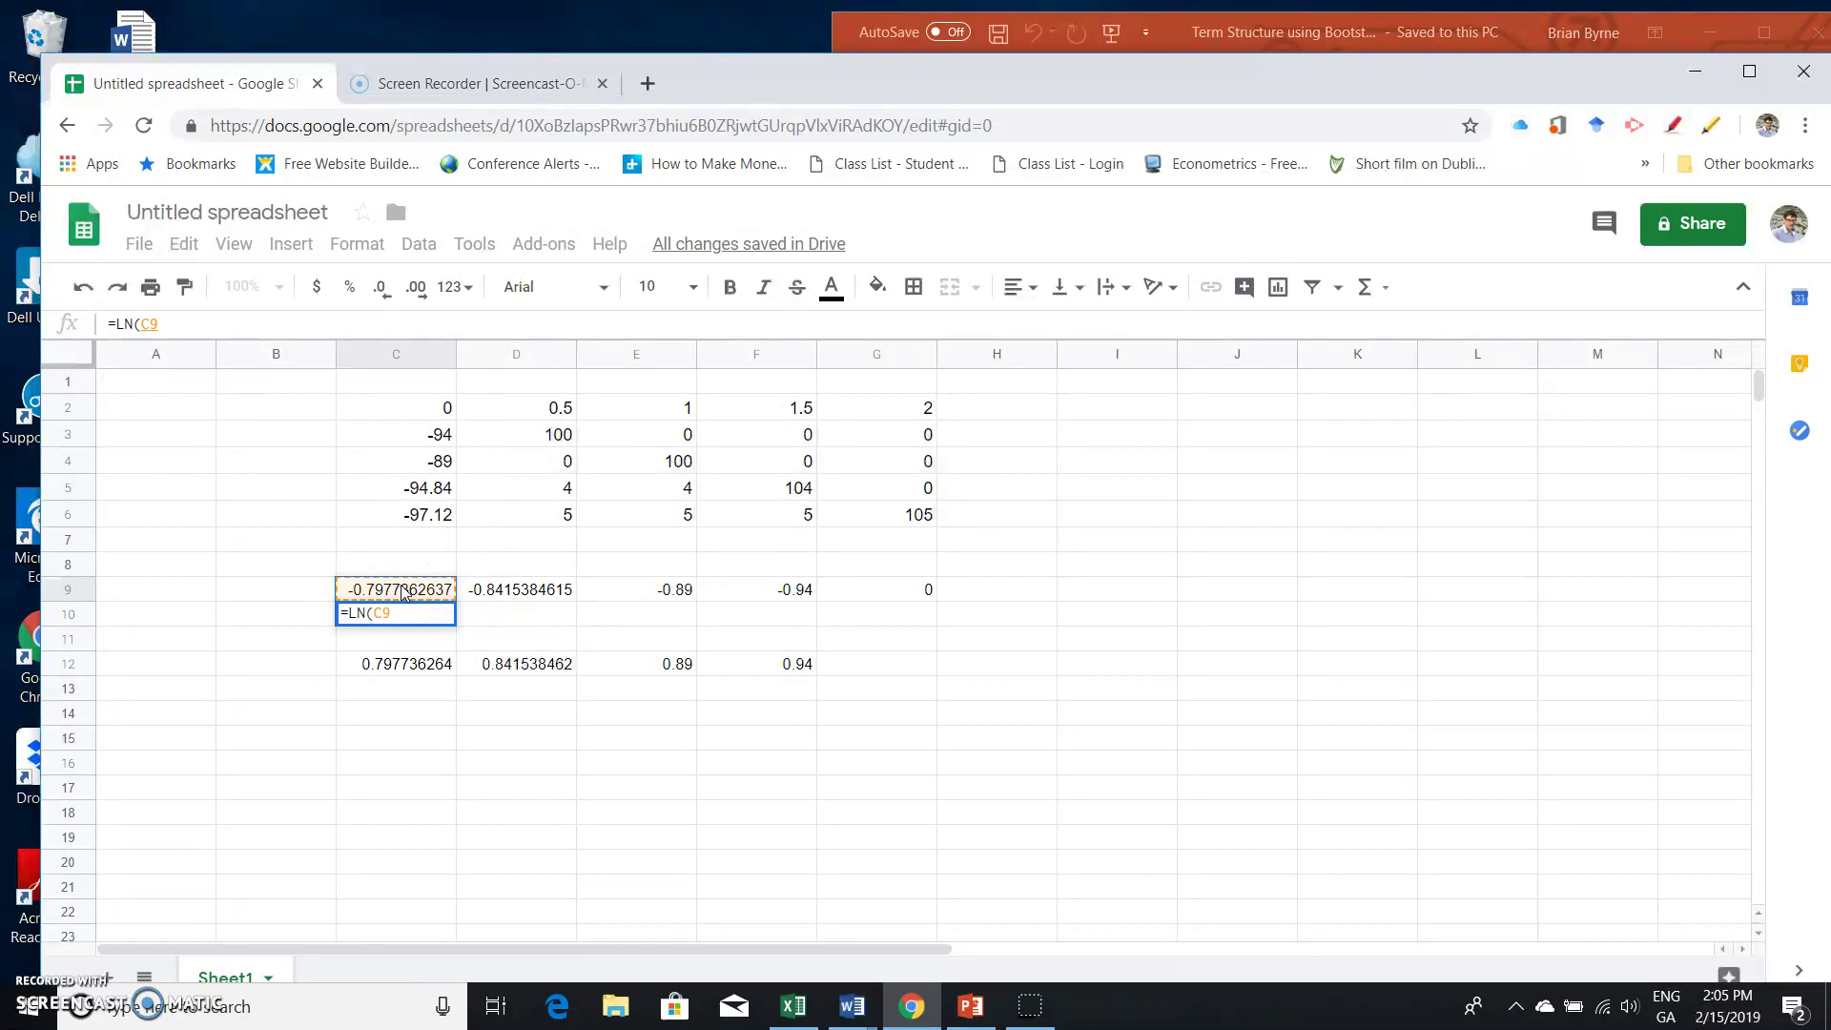
{"action": "type", "text": ")/2"}
{"action": "key", "text": "Return"}
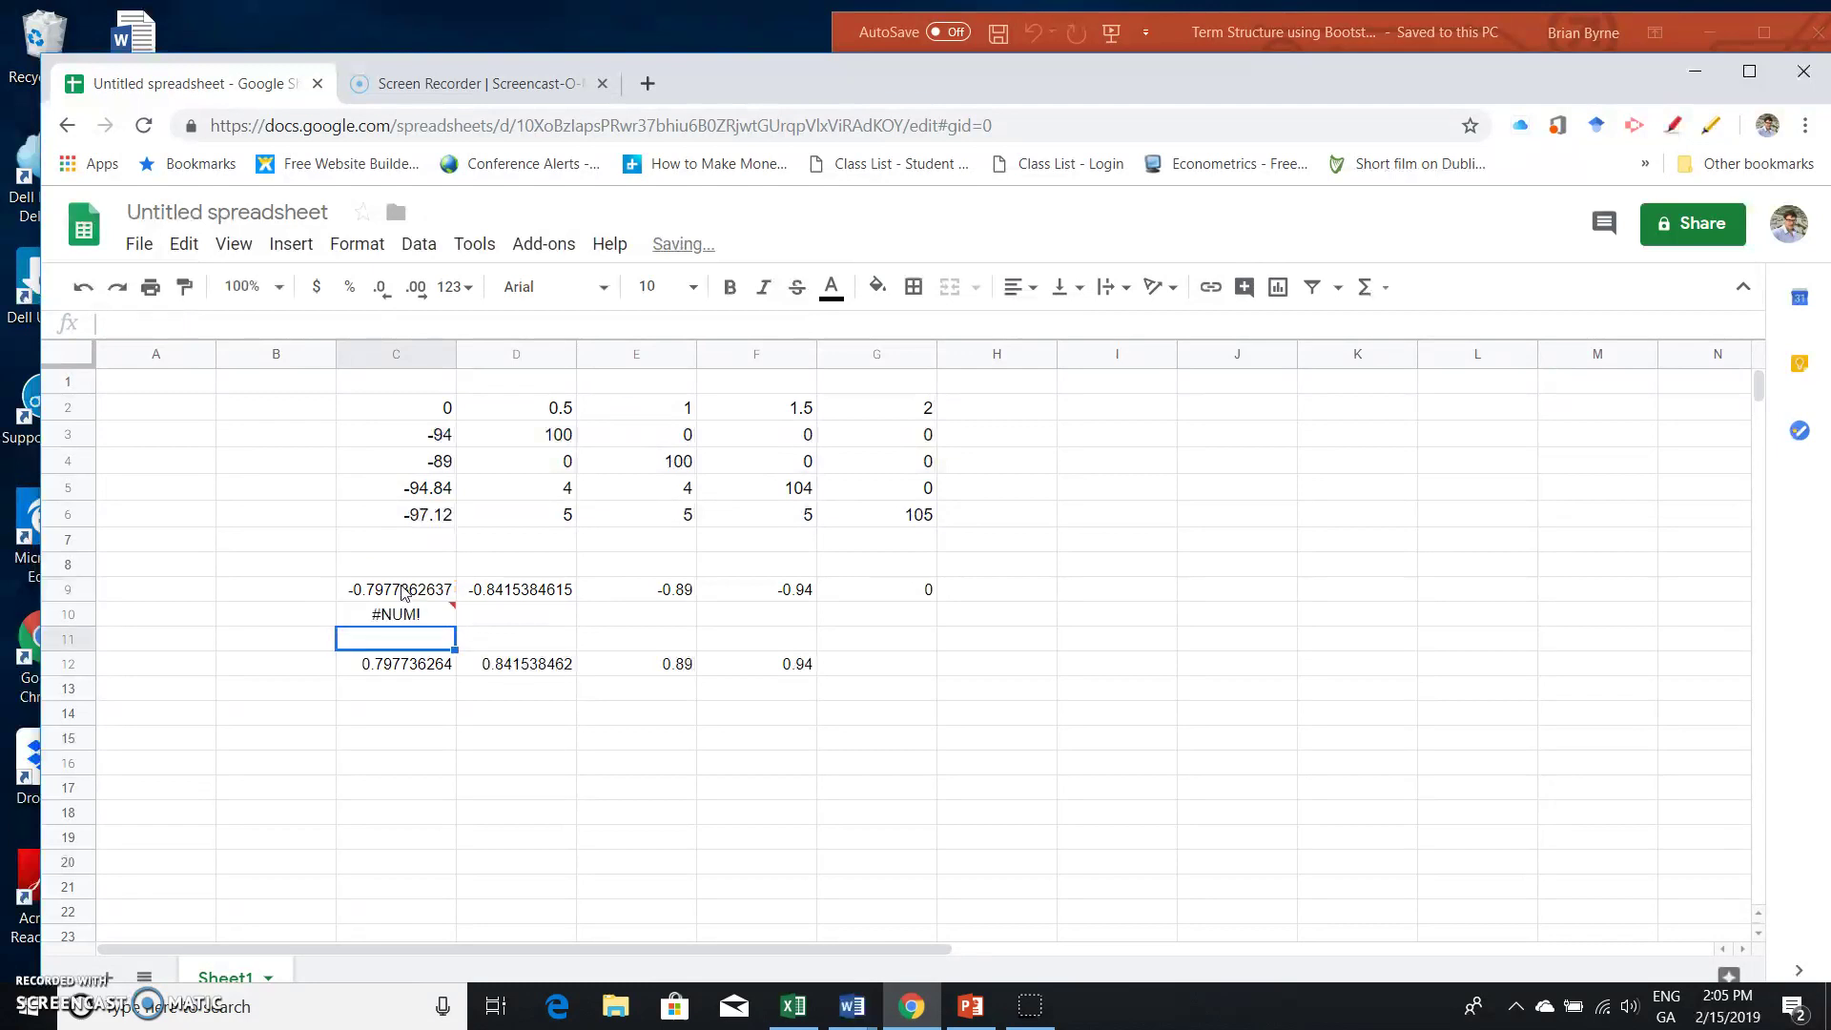
Step: Fix C10's signs to =-LN(-C9)/2, giving the zero rate 0.1129886164
{"action": "left_click", "coordinate": [395, 614]}
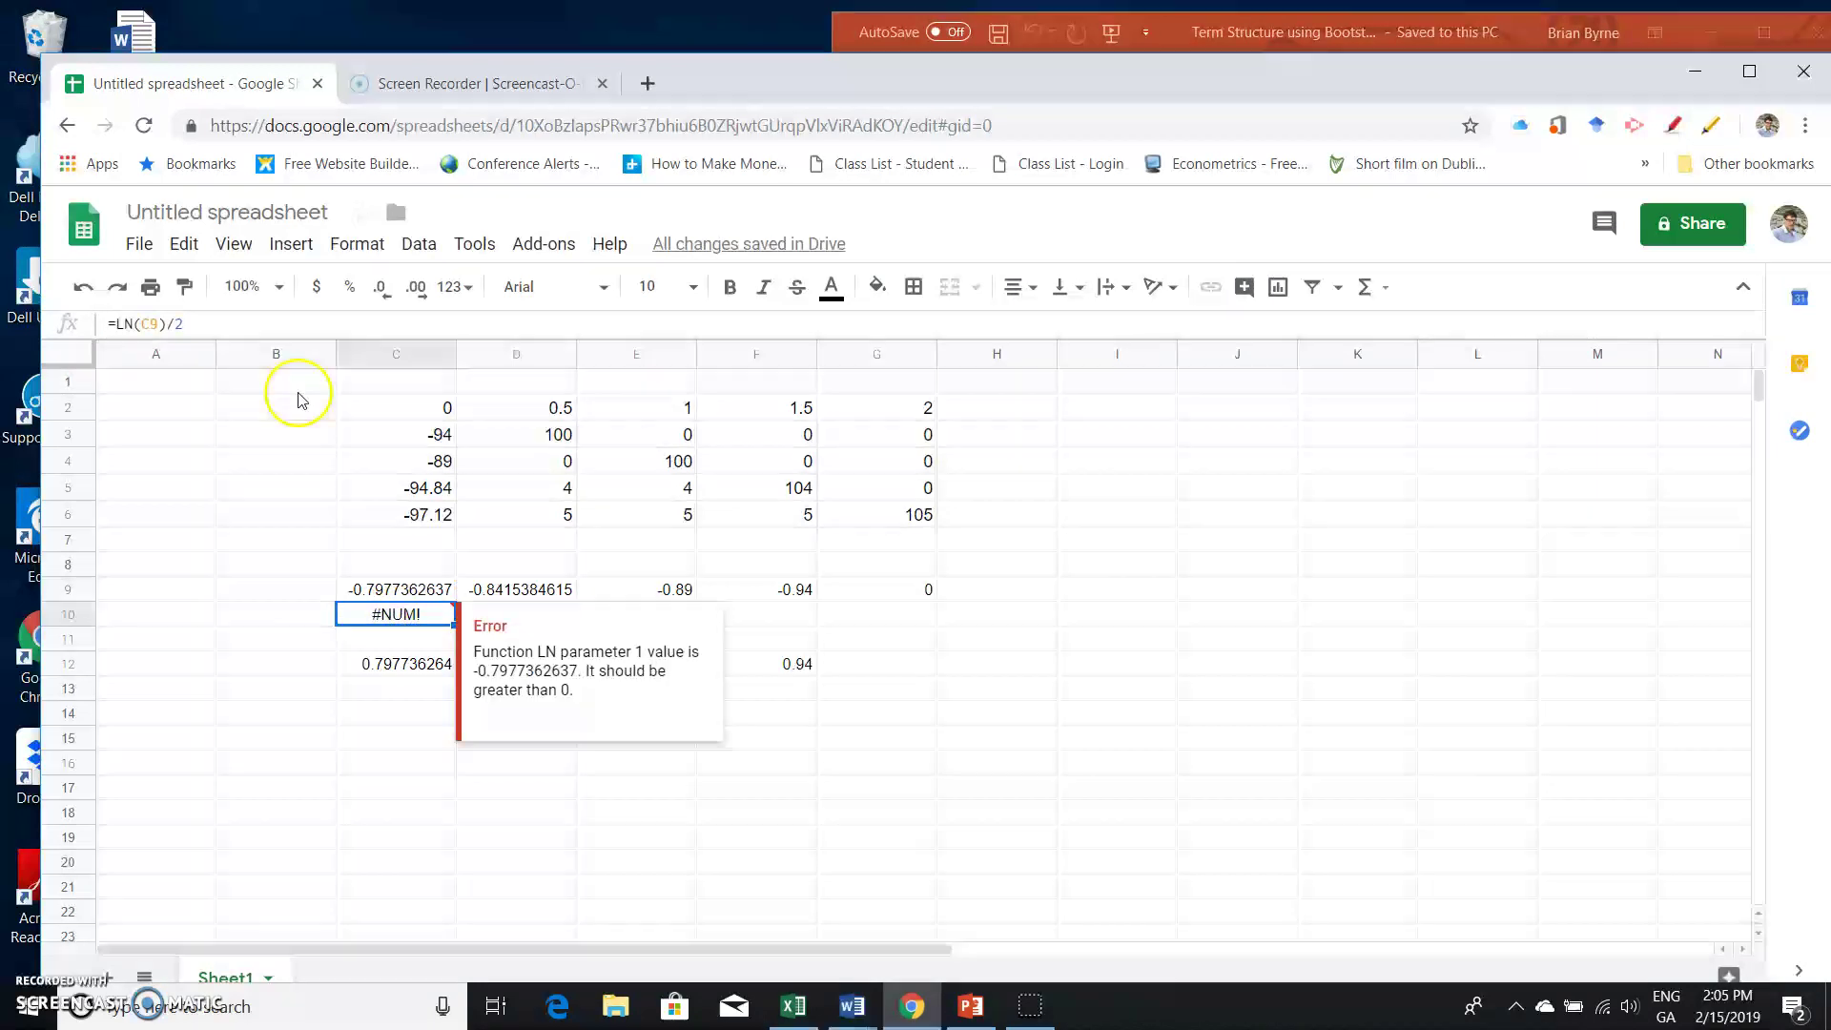
{"action": "left_click", "coordinate": [144, 324]}
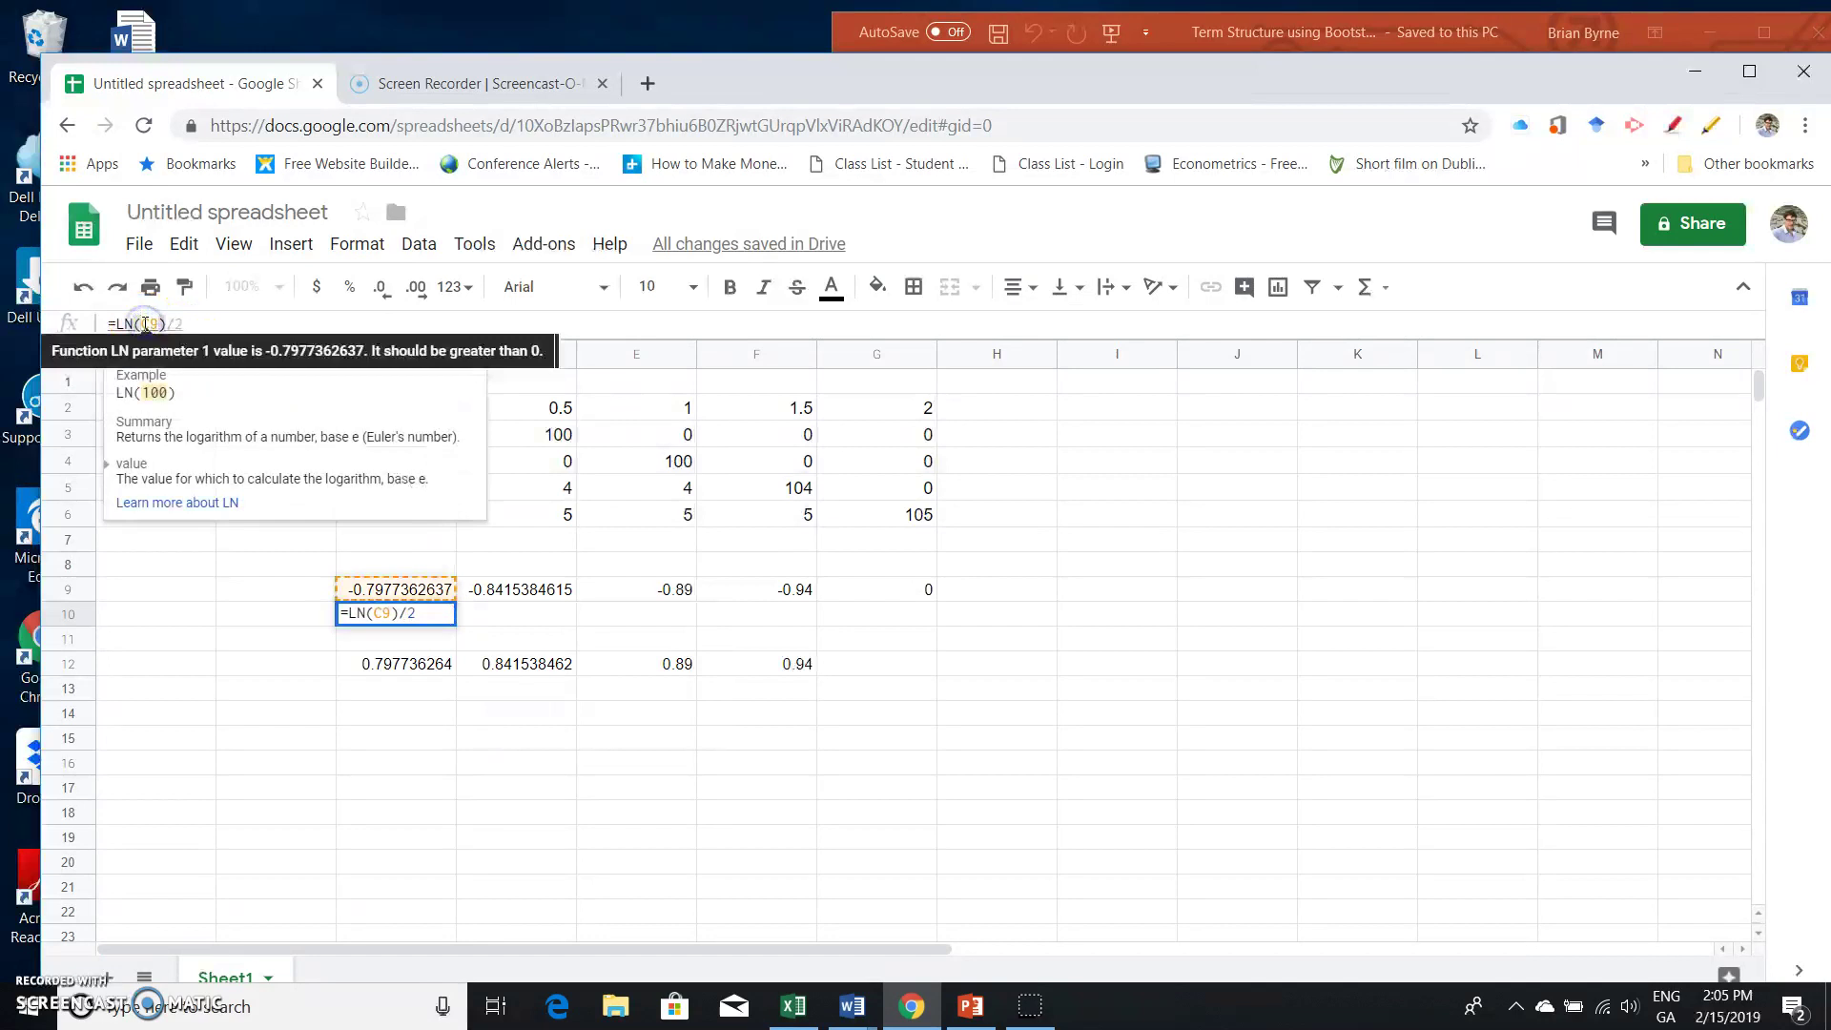
{"action": "type", "text": "-"}
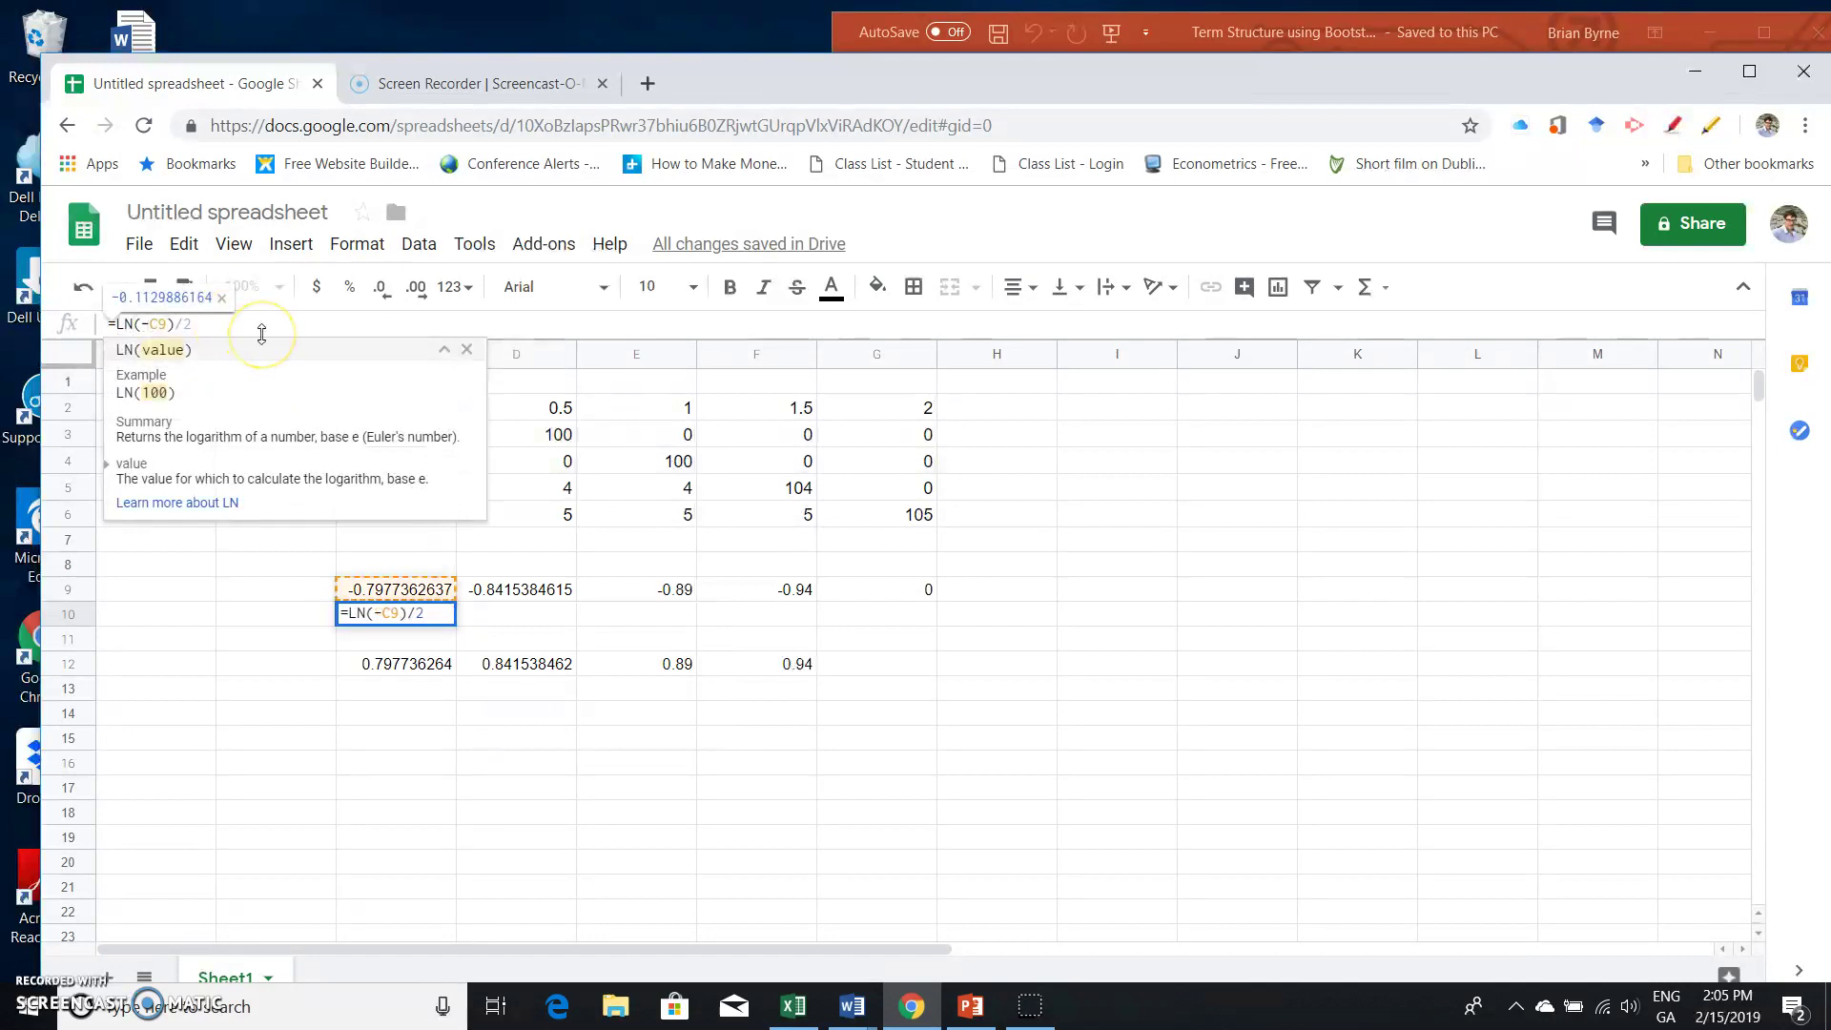
{"action": "key", "text": "Return"}
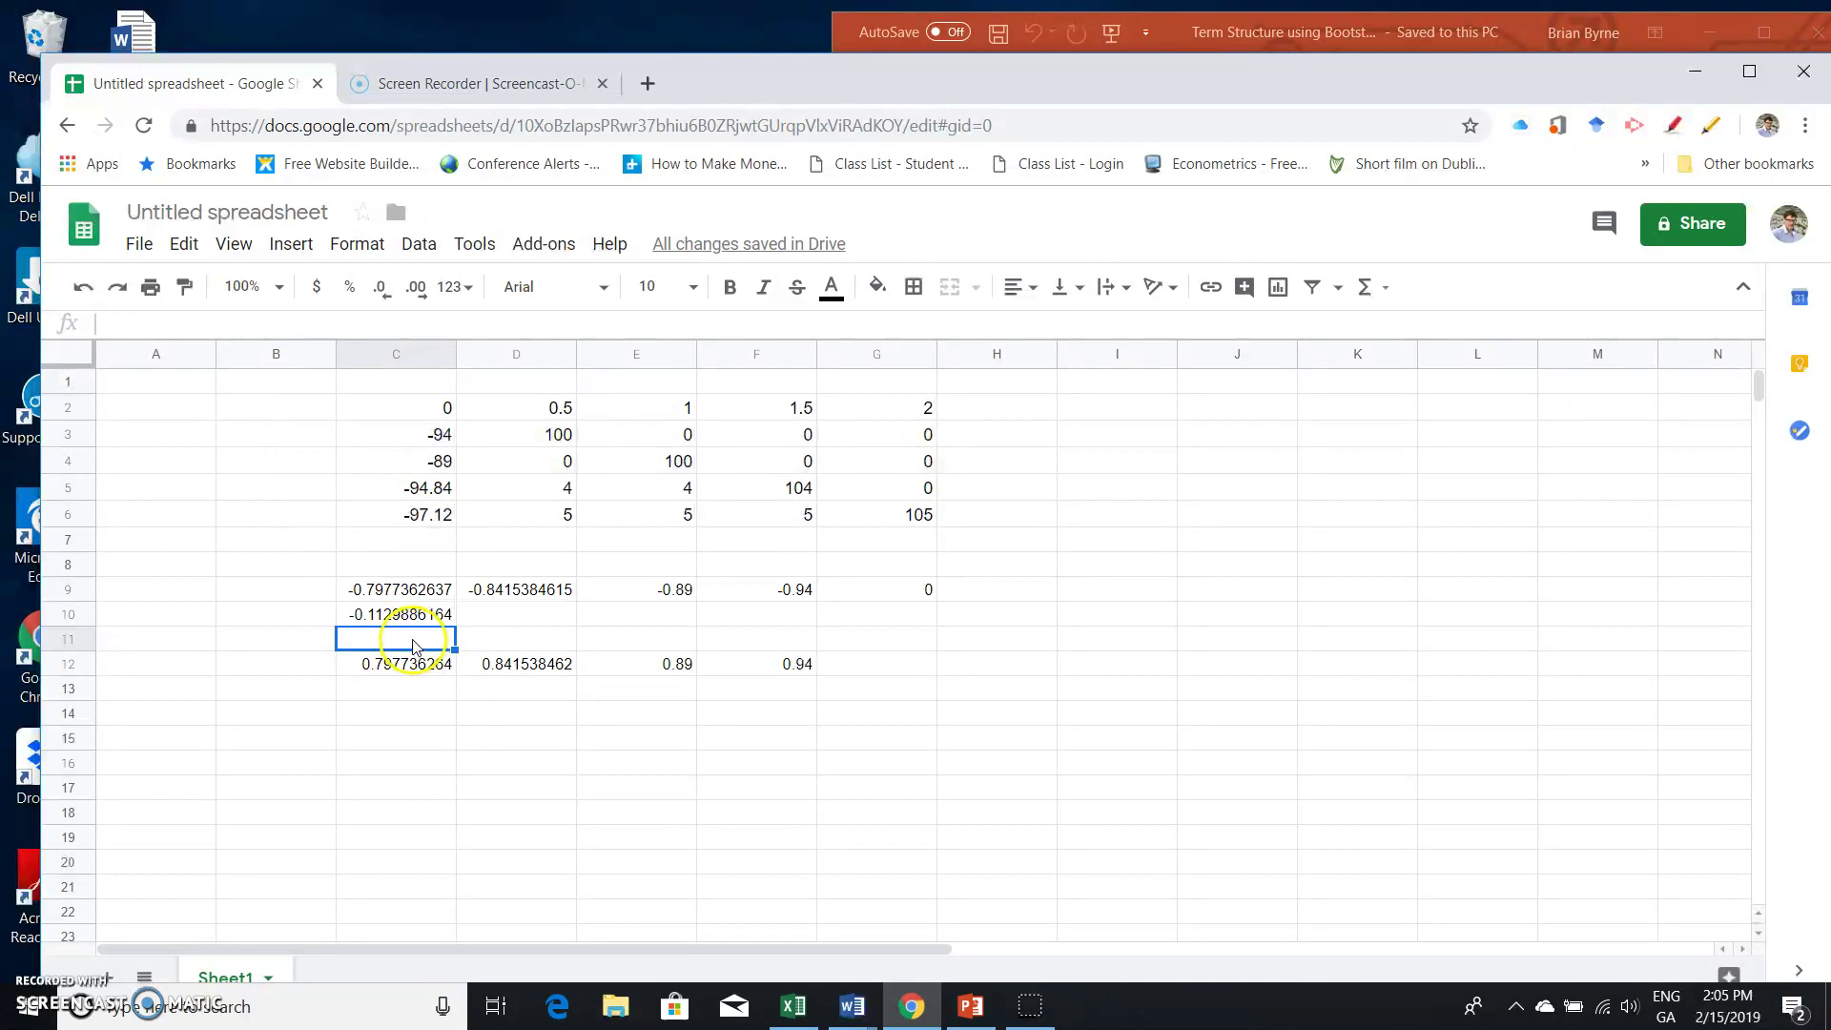
{"action": "left_click", "coordinate": [397, 620]}
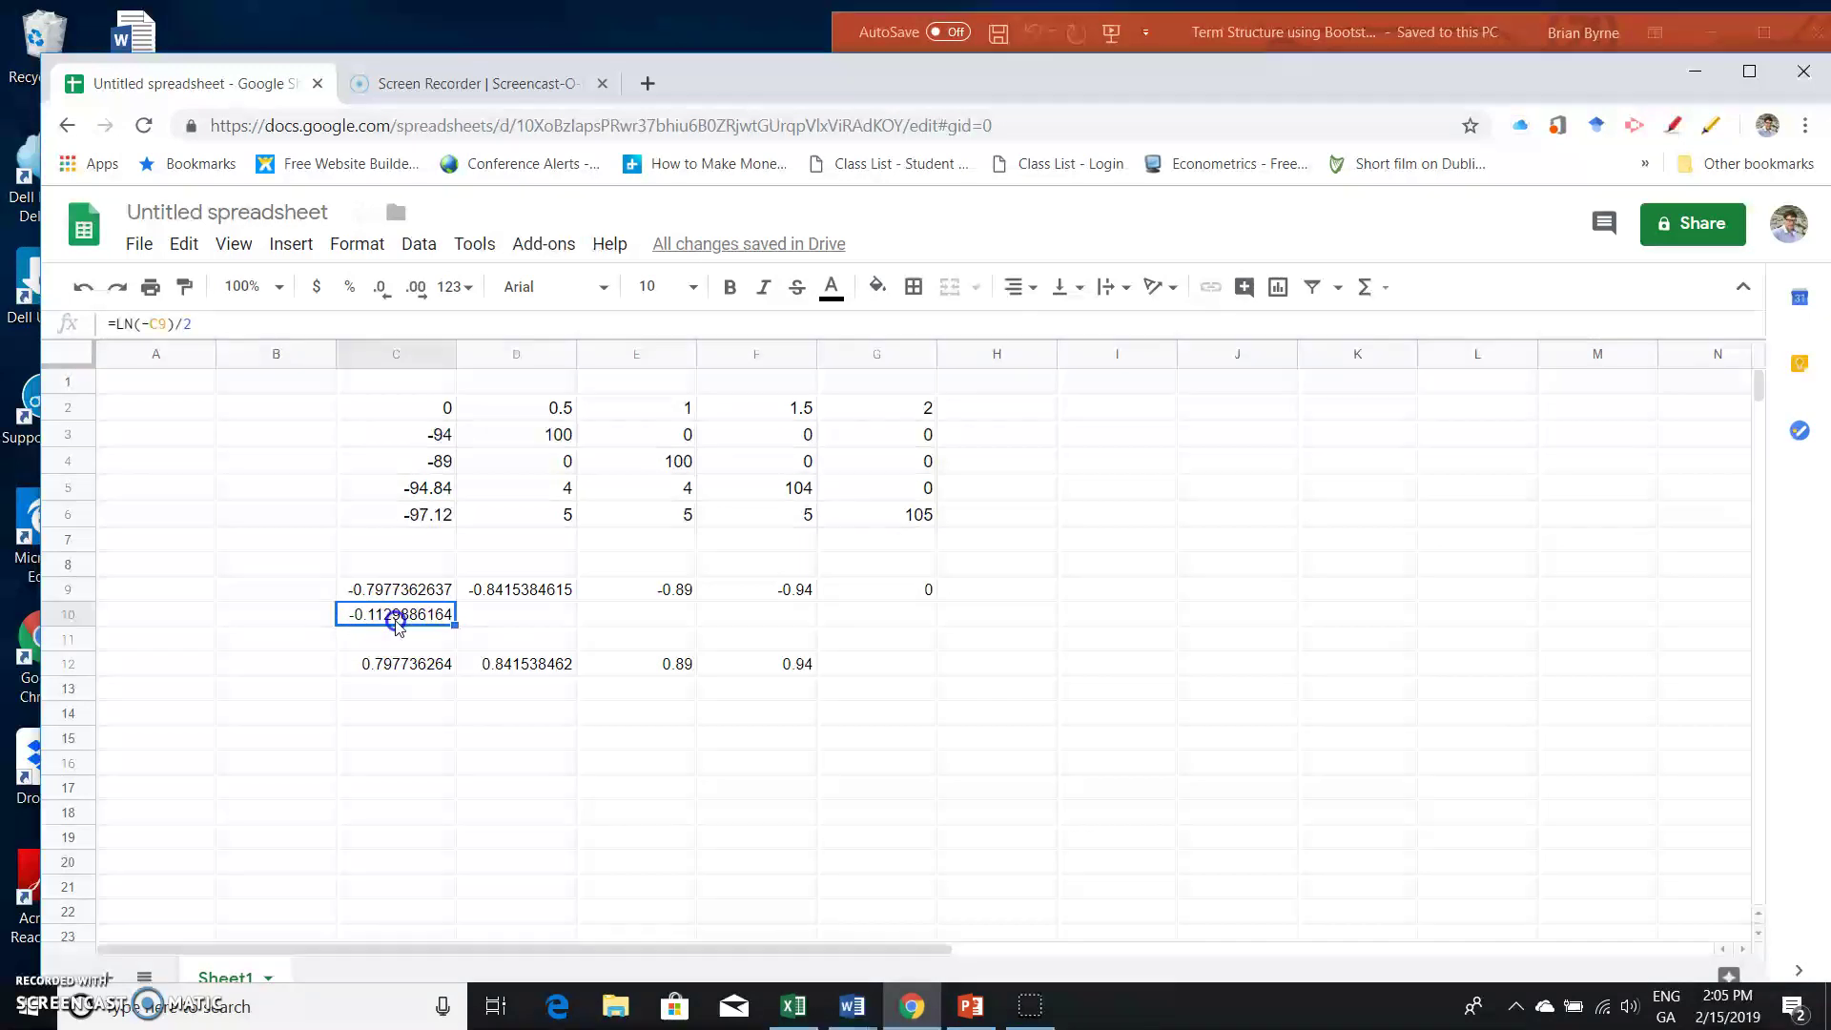
{"action": "left_click", "coordinate": [116, 323]}
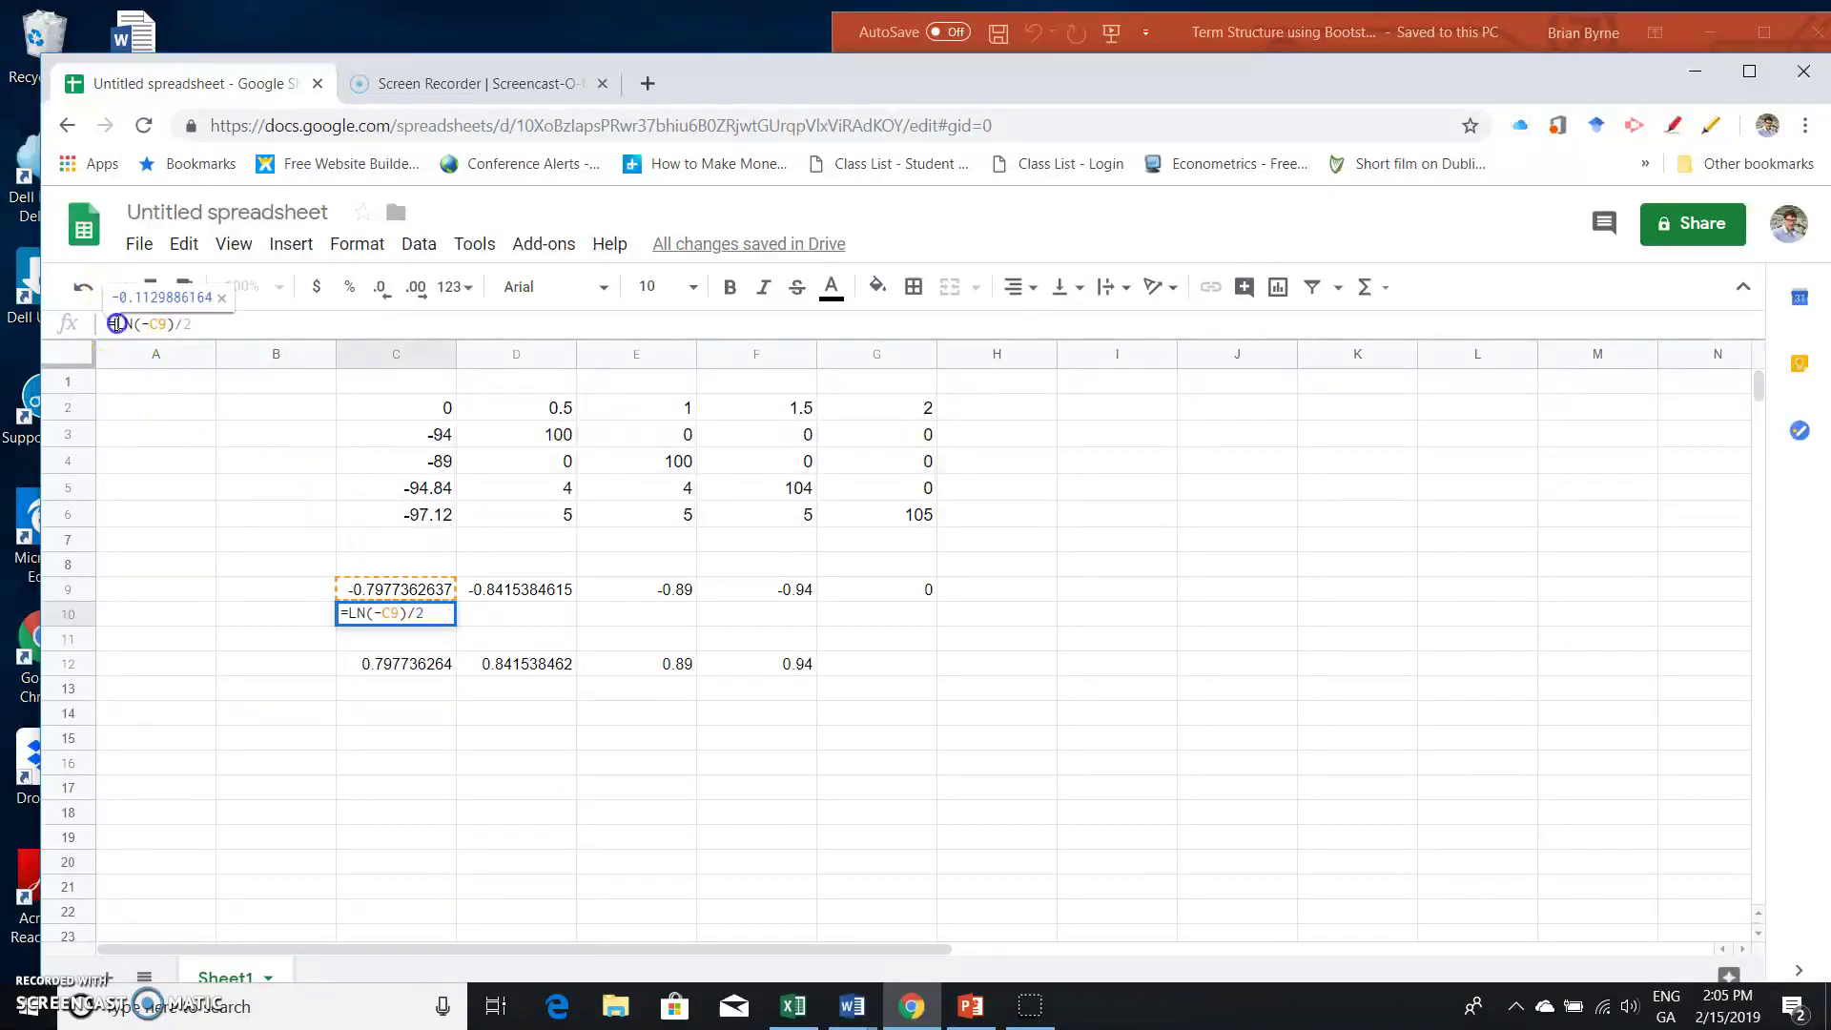
{"action": "type", "text": "-"}
{"action": "key", "text": "Return"}
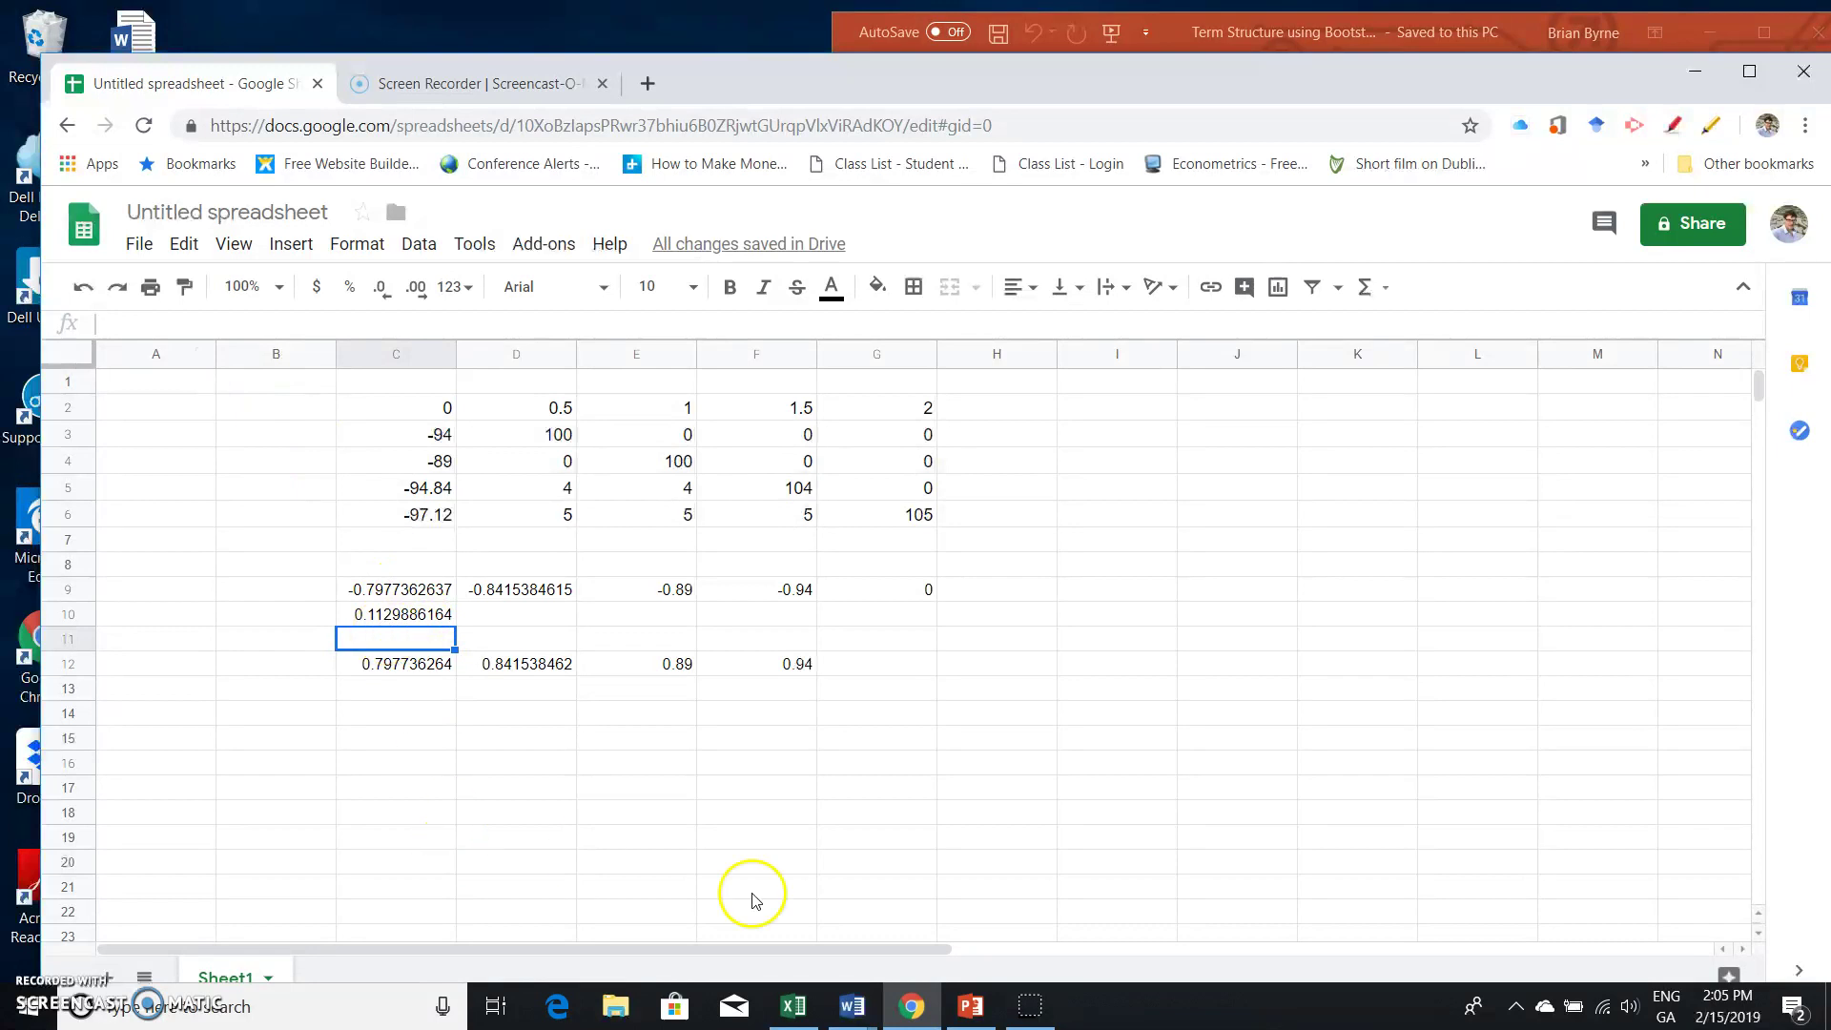
{"action": "left_click", "coordinate": [793, 1005]}
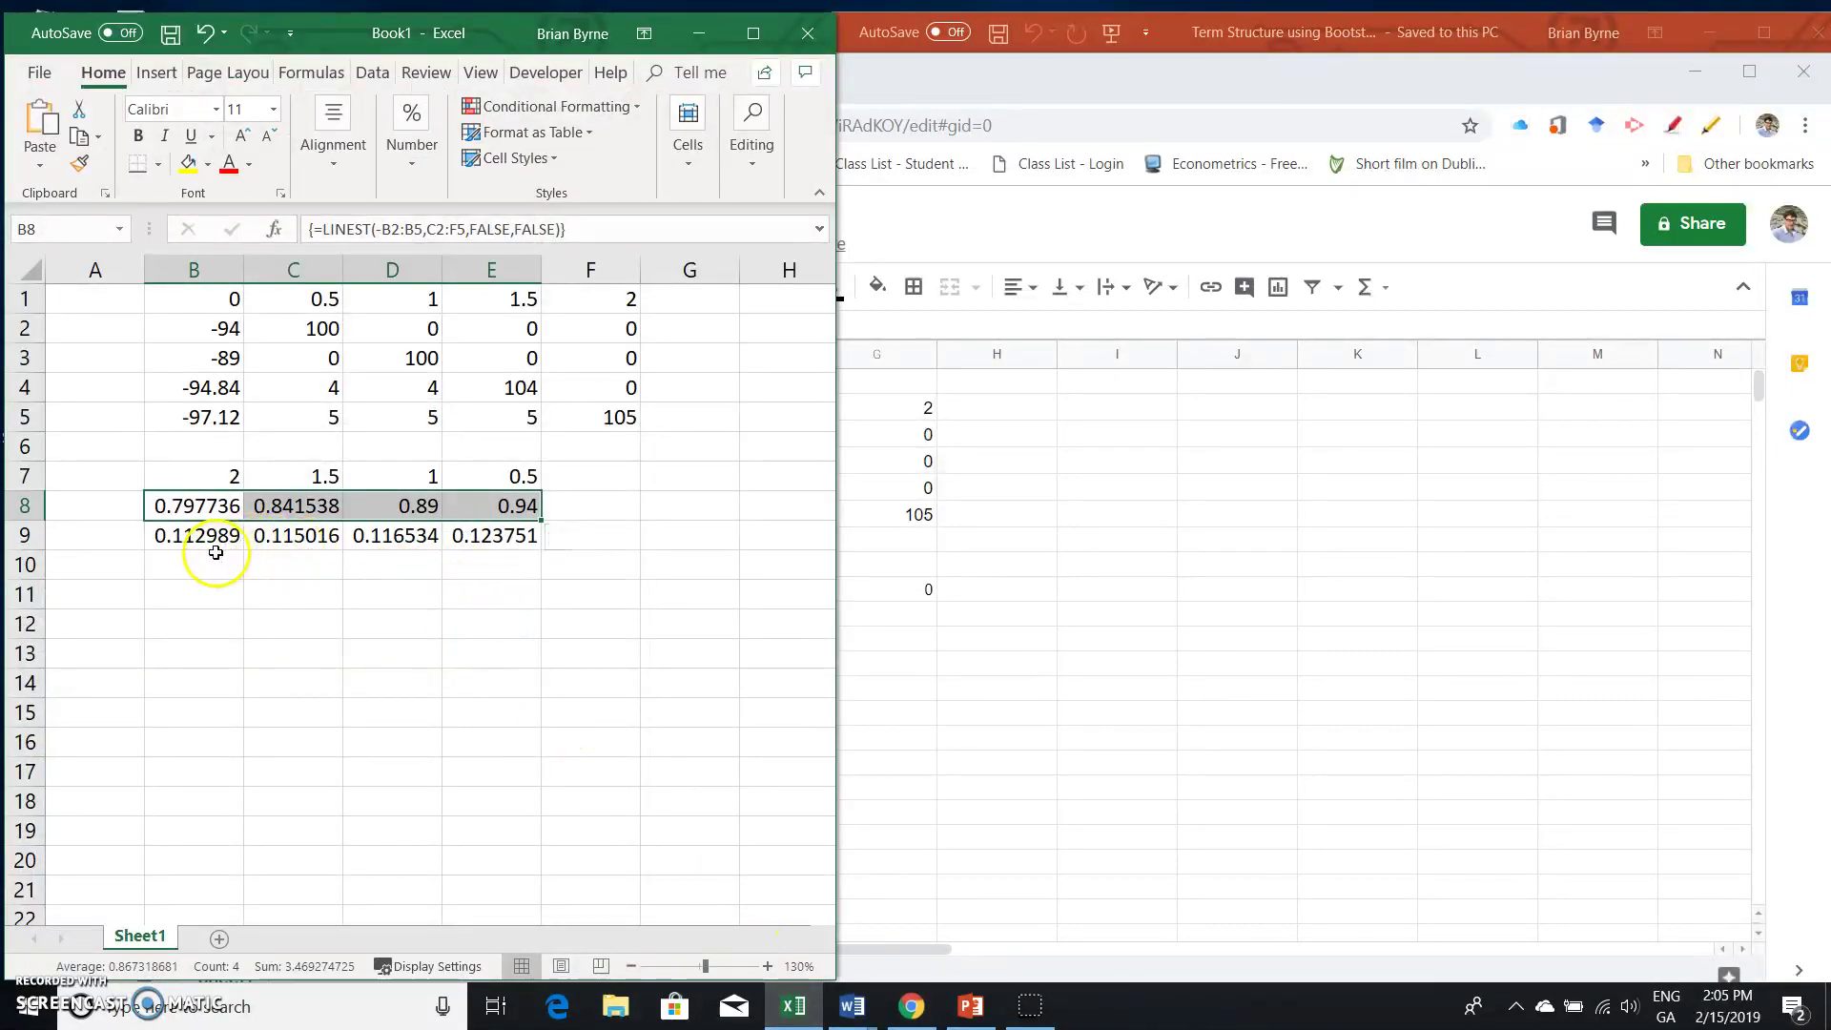
Step: Copy Excel's zero rates B9:E9 and minimize the workbook
{"action": "left_click_drag", "start_coordinate": [202, 534], "coordinate": [475, 534]}
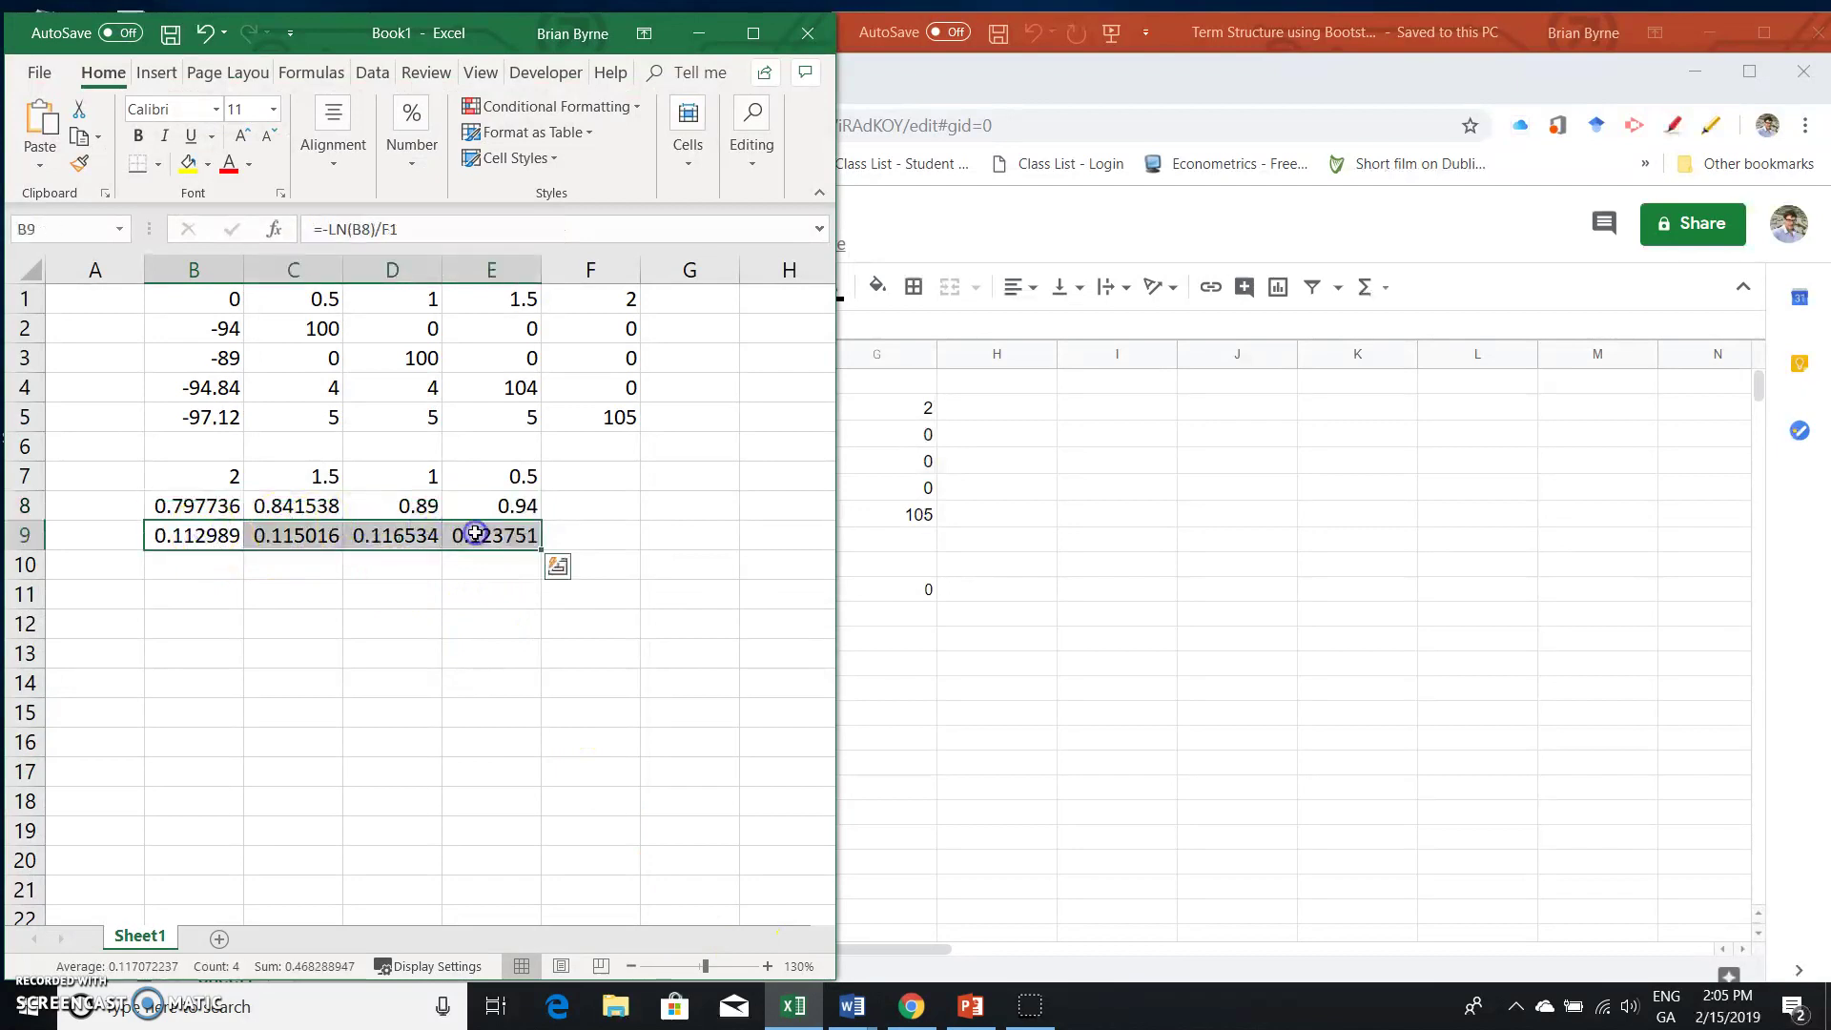
{"action": "right_click", "coordinate": [477, 535]}
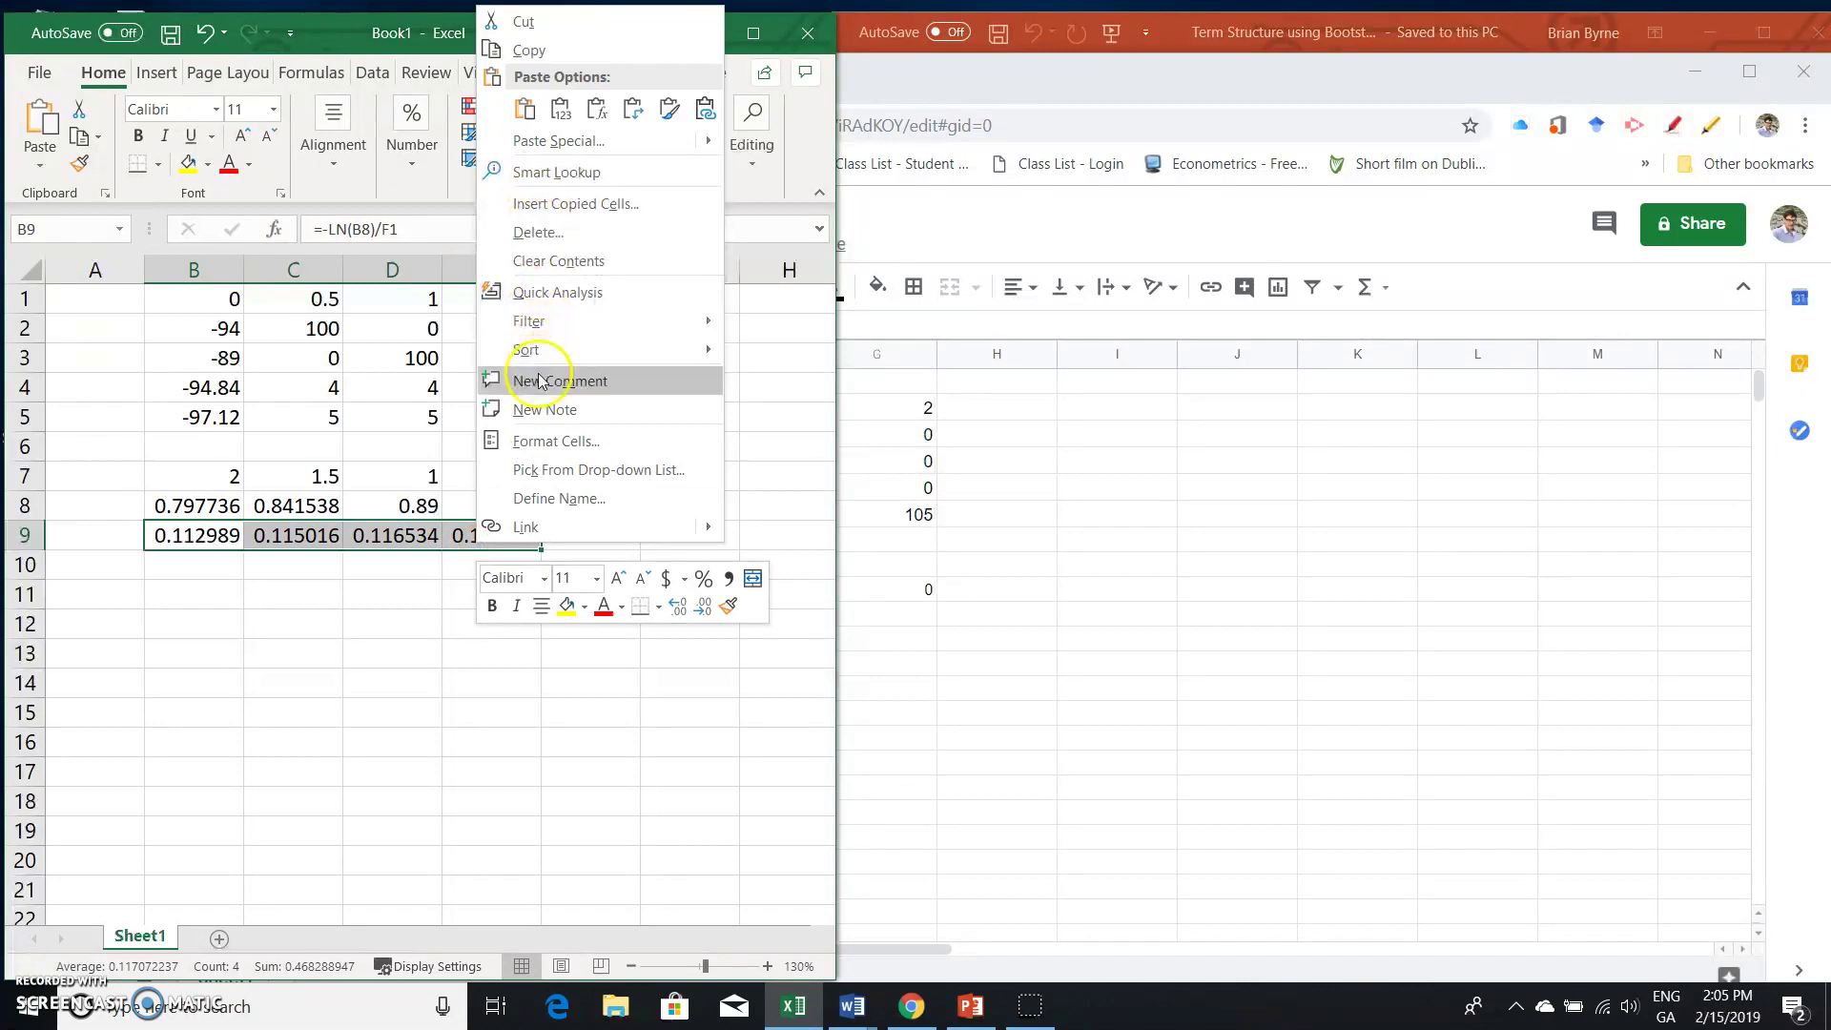
{"action": "left_click", "coordinate": [532, 49]}
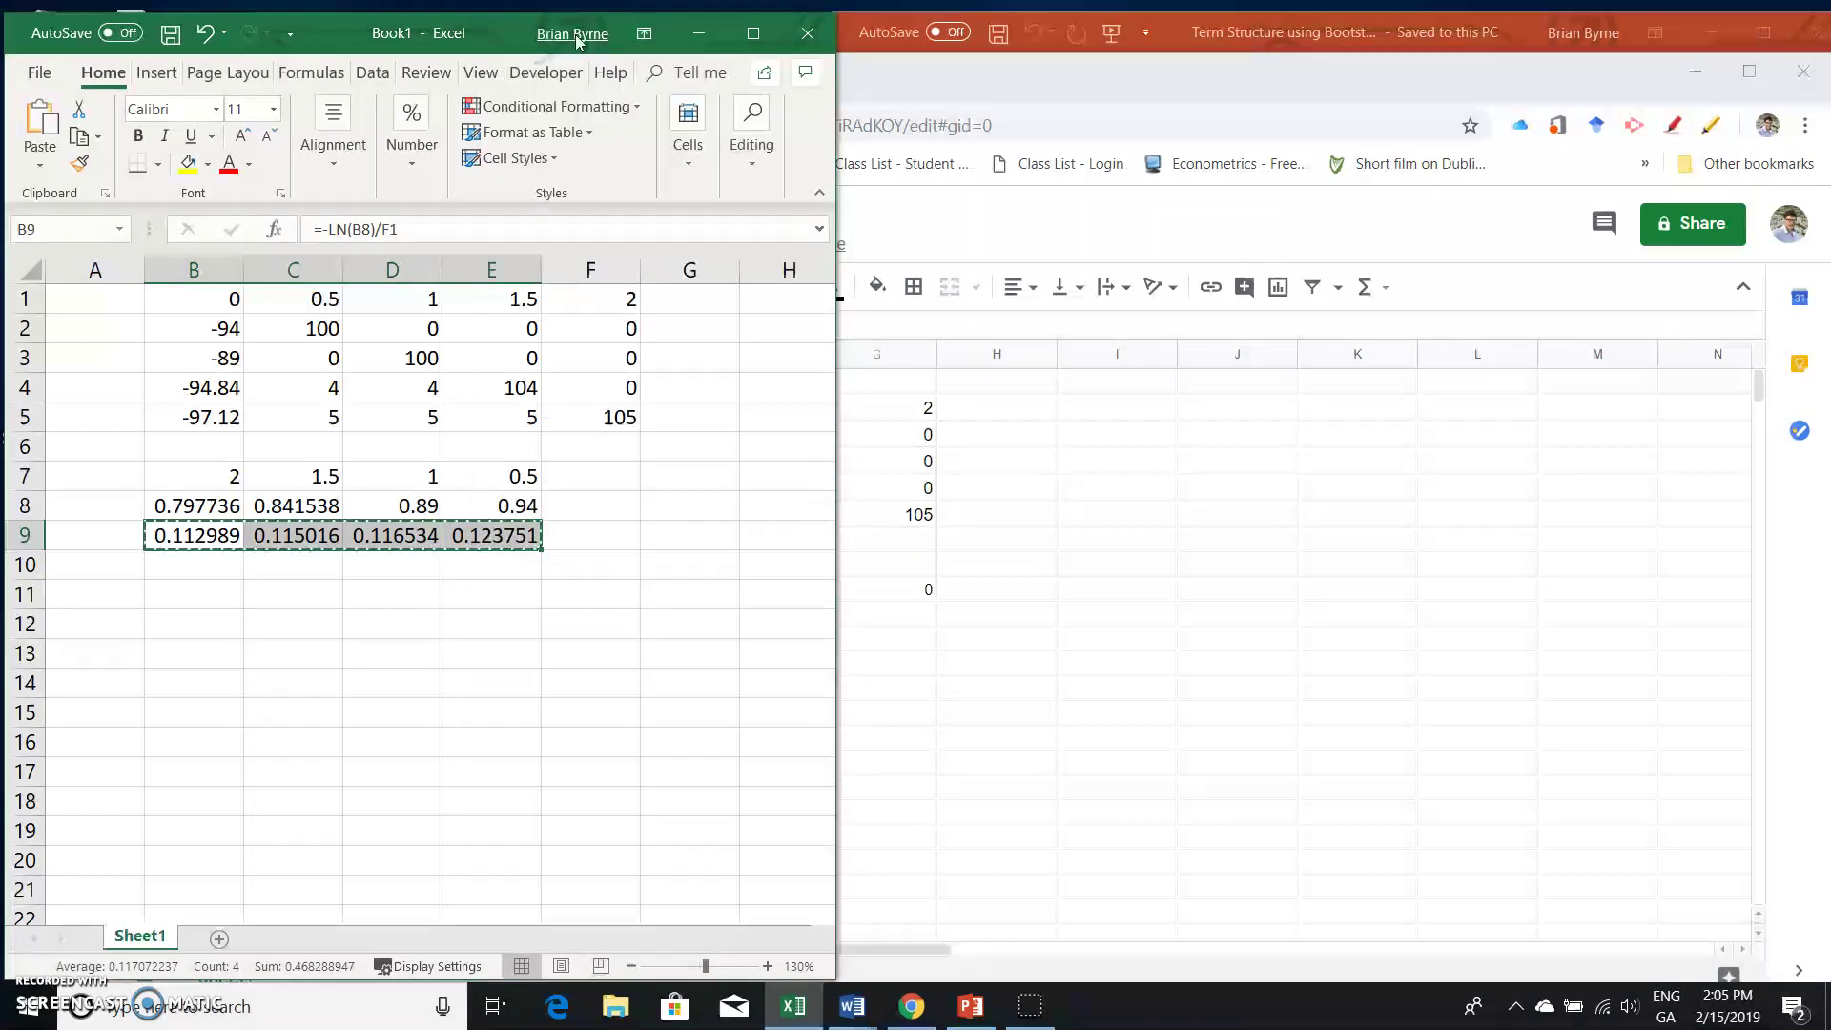
{"action": "left_click", "coordinate": [706, 38]}
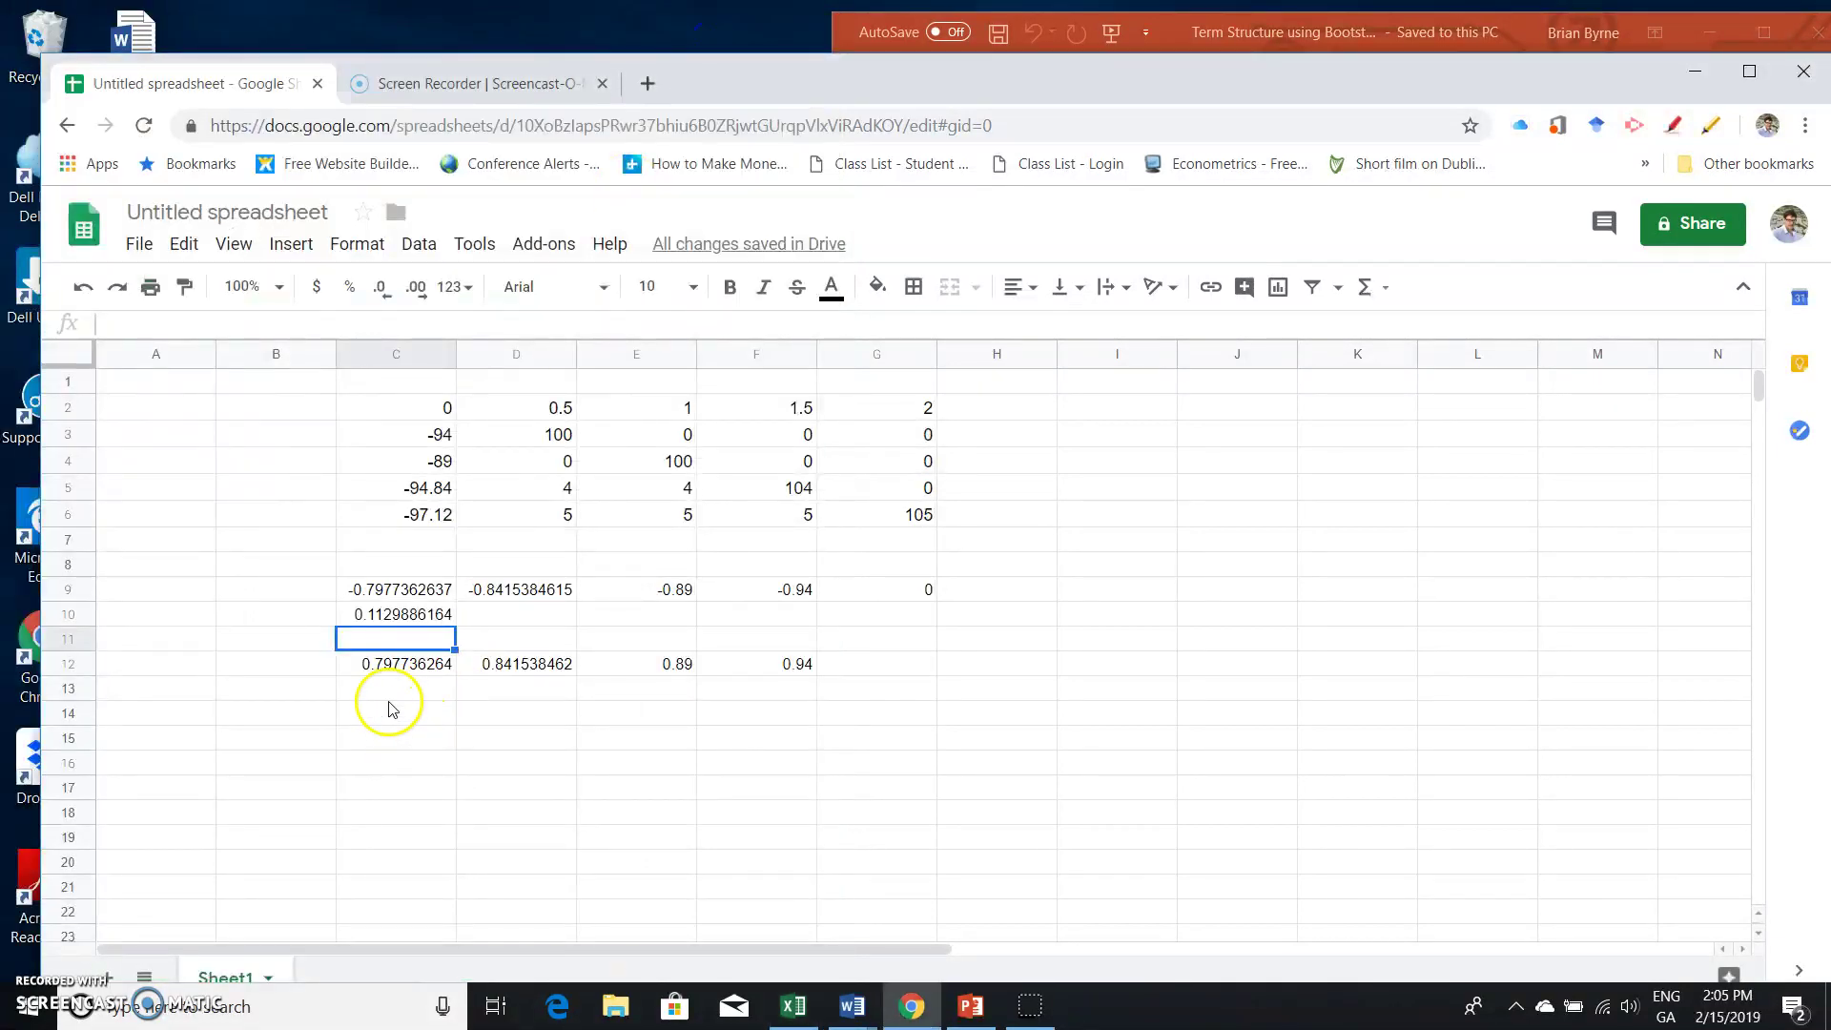
Step: Paste the copied Excel zero rates into row 14, starting at C14
{"action": "left_click", "coordinate": [390, 696]}
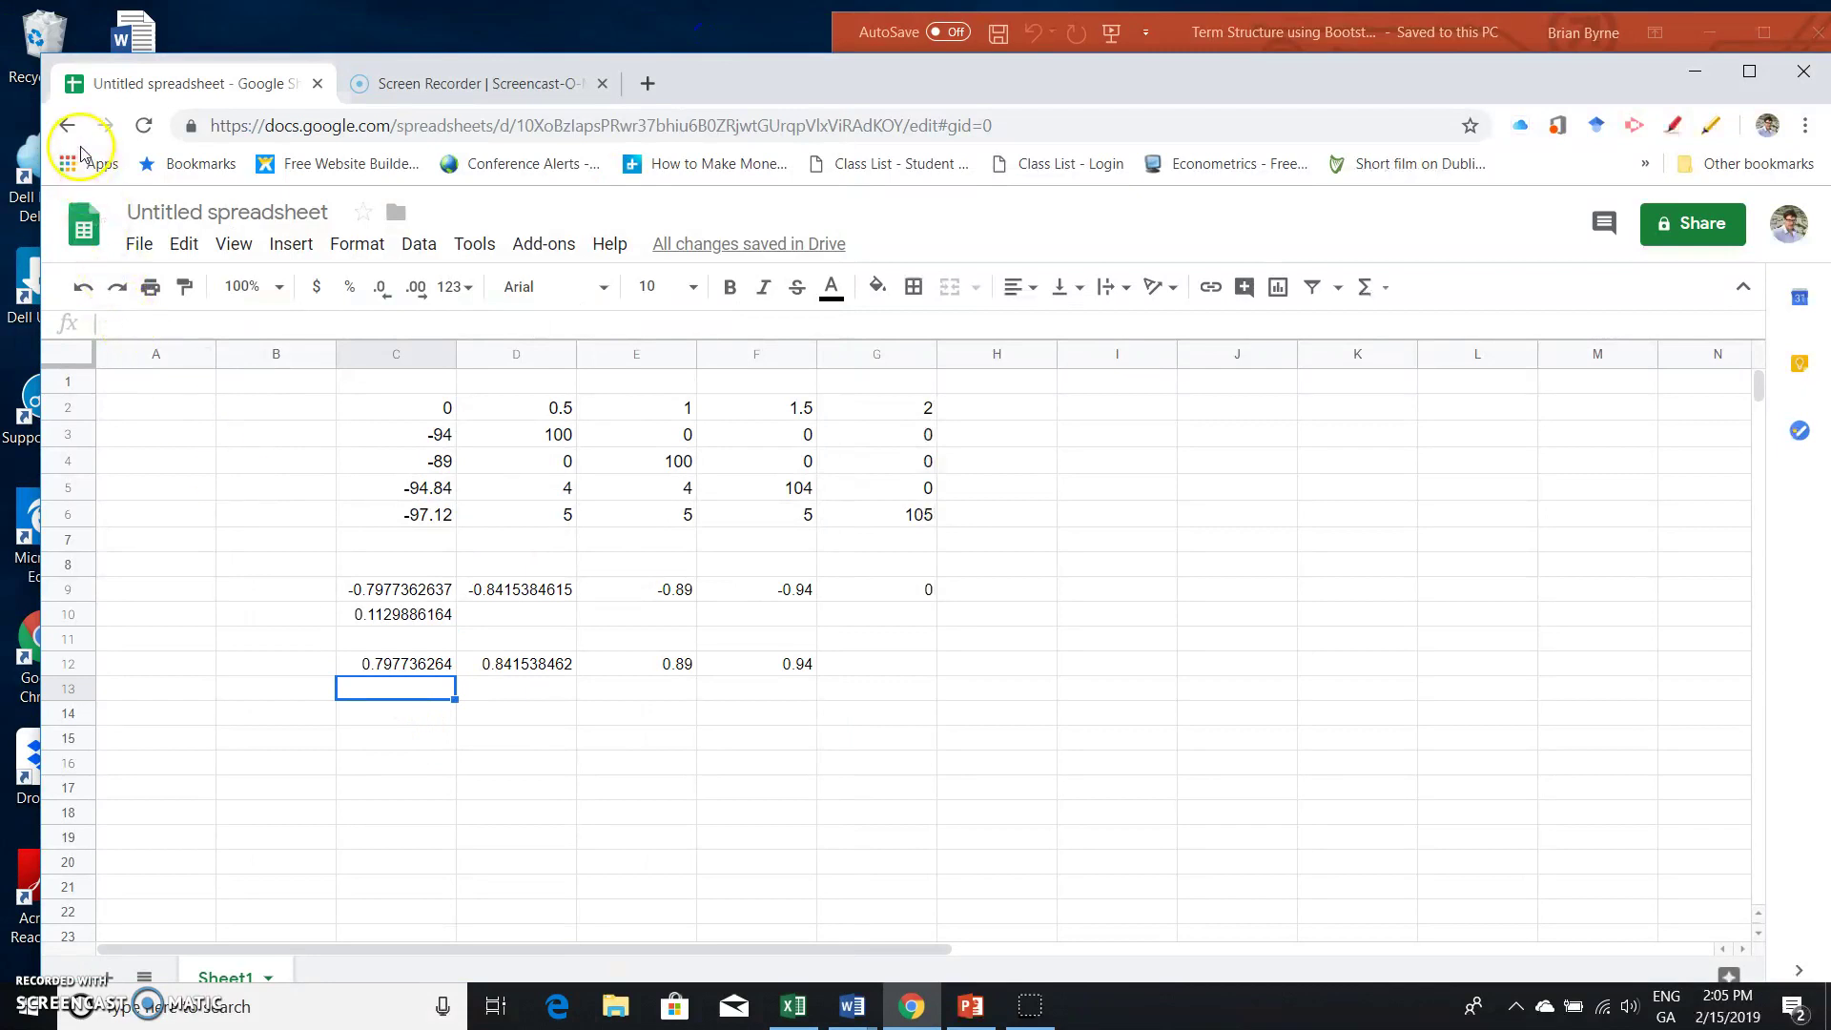
{"action": "left_click", "coordinate": [391, 711]}
{"action": "right_click", "coordinate": [393, 714]}
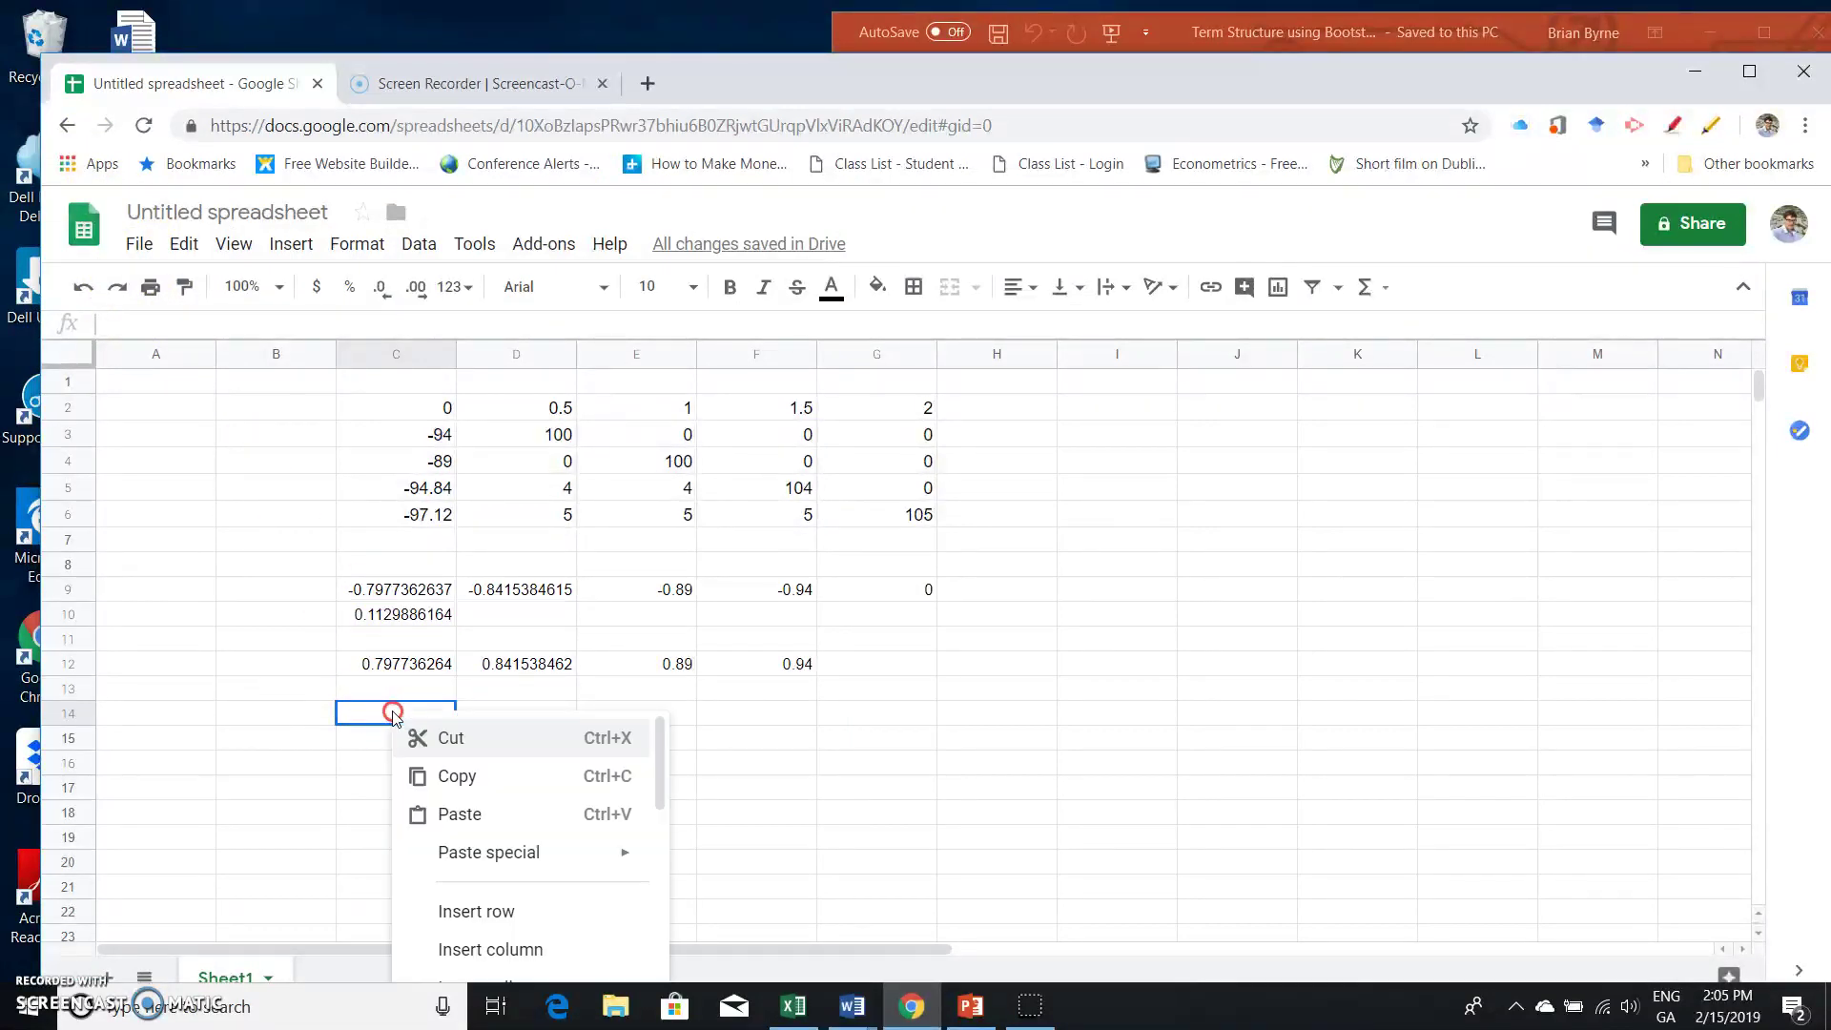
{"action": "left_click", "coordinate": [469, 826]}
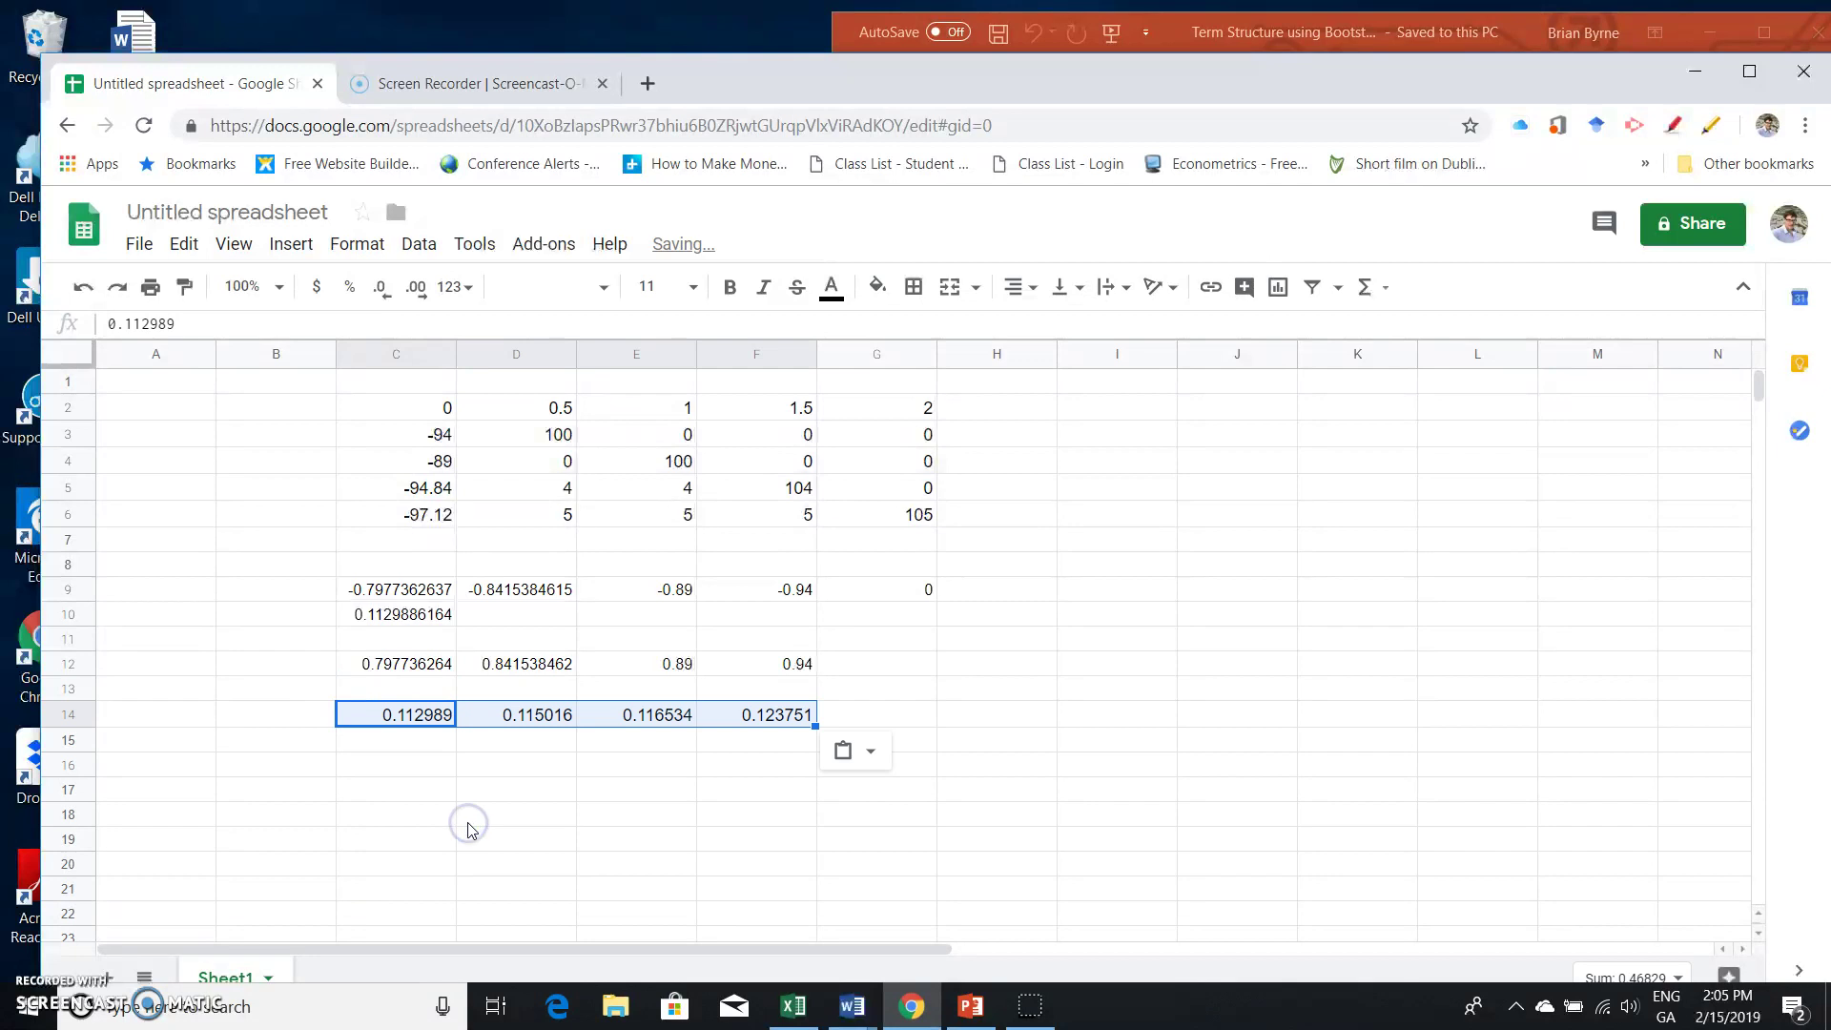
{"action": "left_click", "coordinate": [471, 764]}
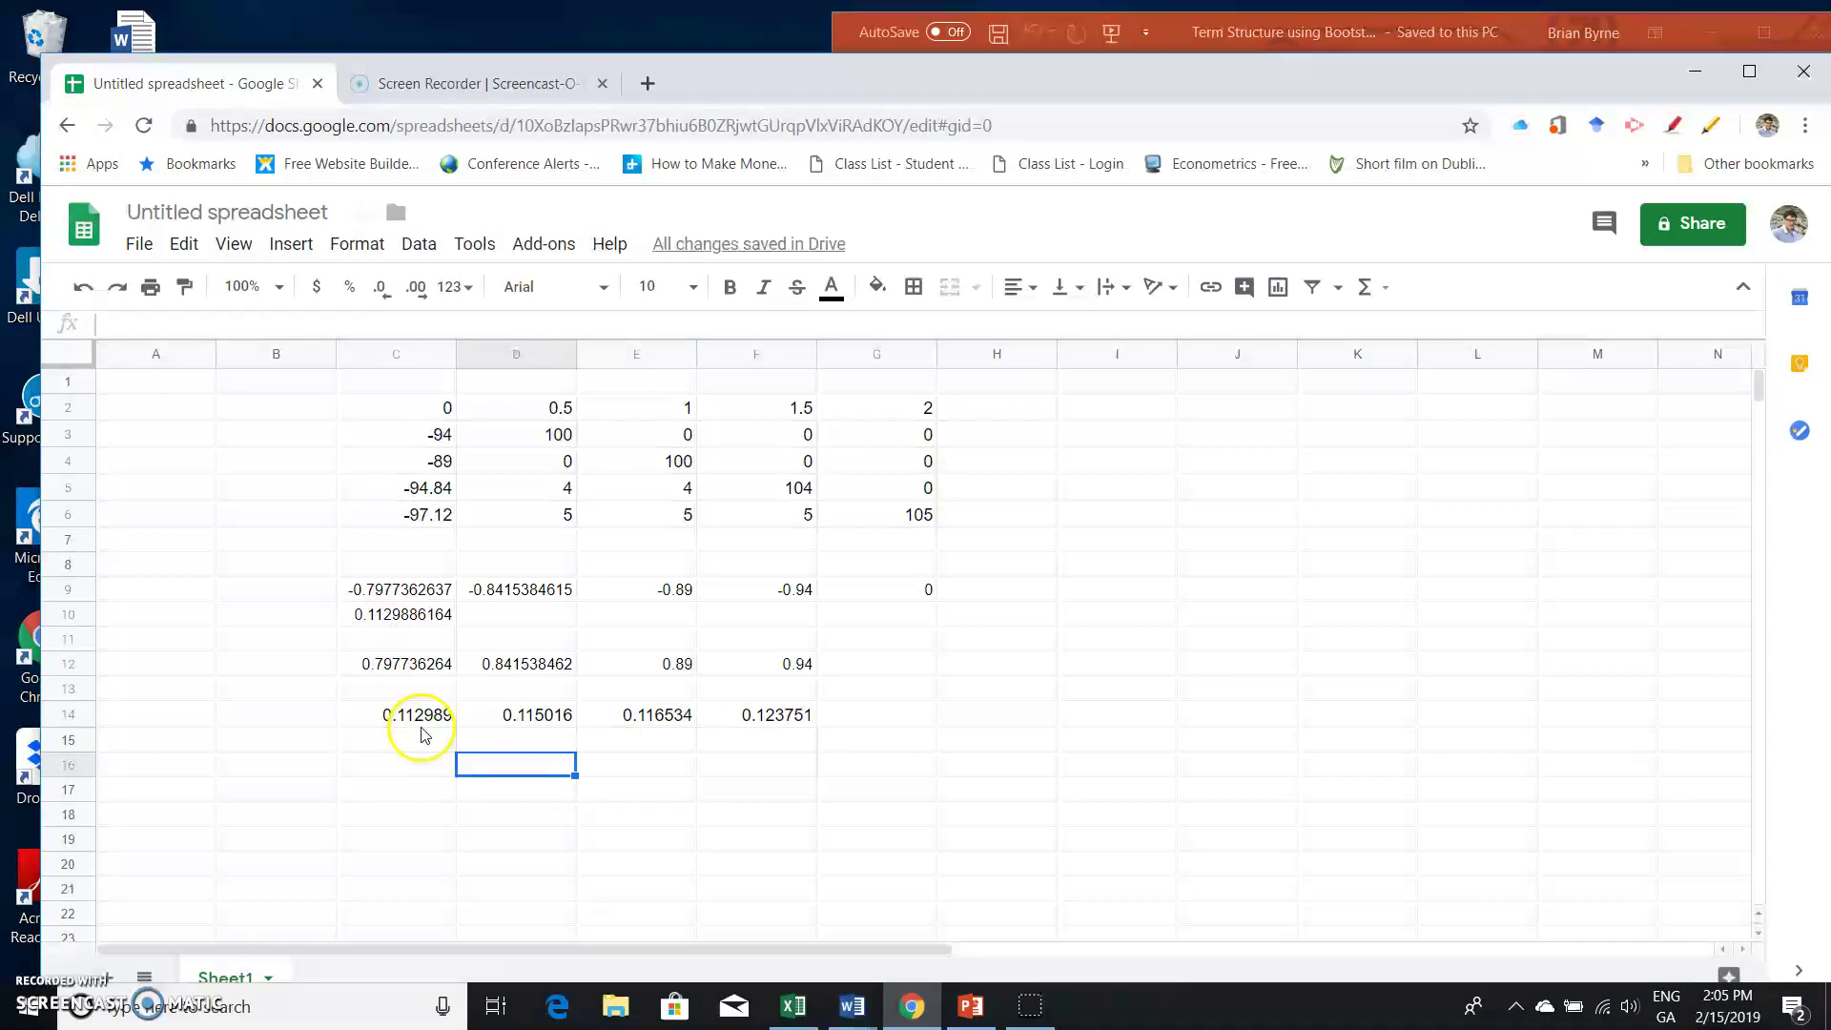
Step: Copy C10's LN zero-rate formula across D10 to F10
{"action": "left_click", "coordinate": [416, 619]}
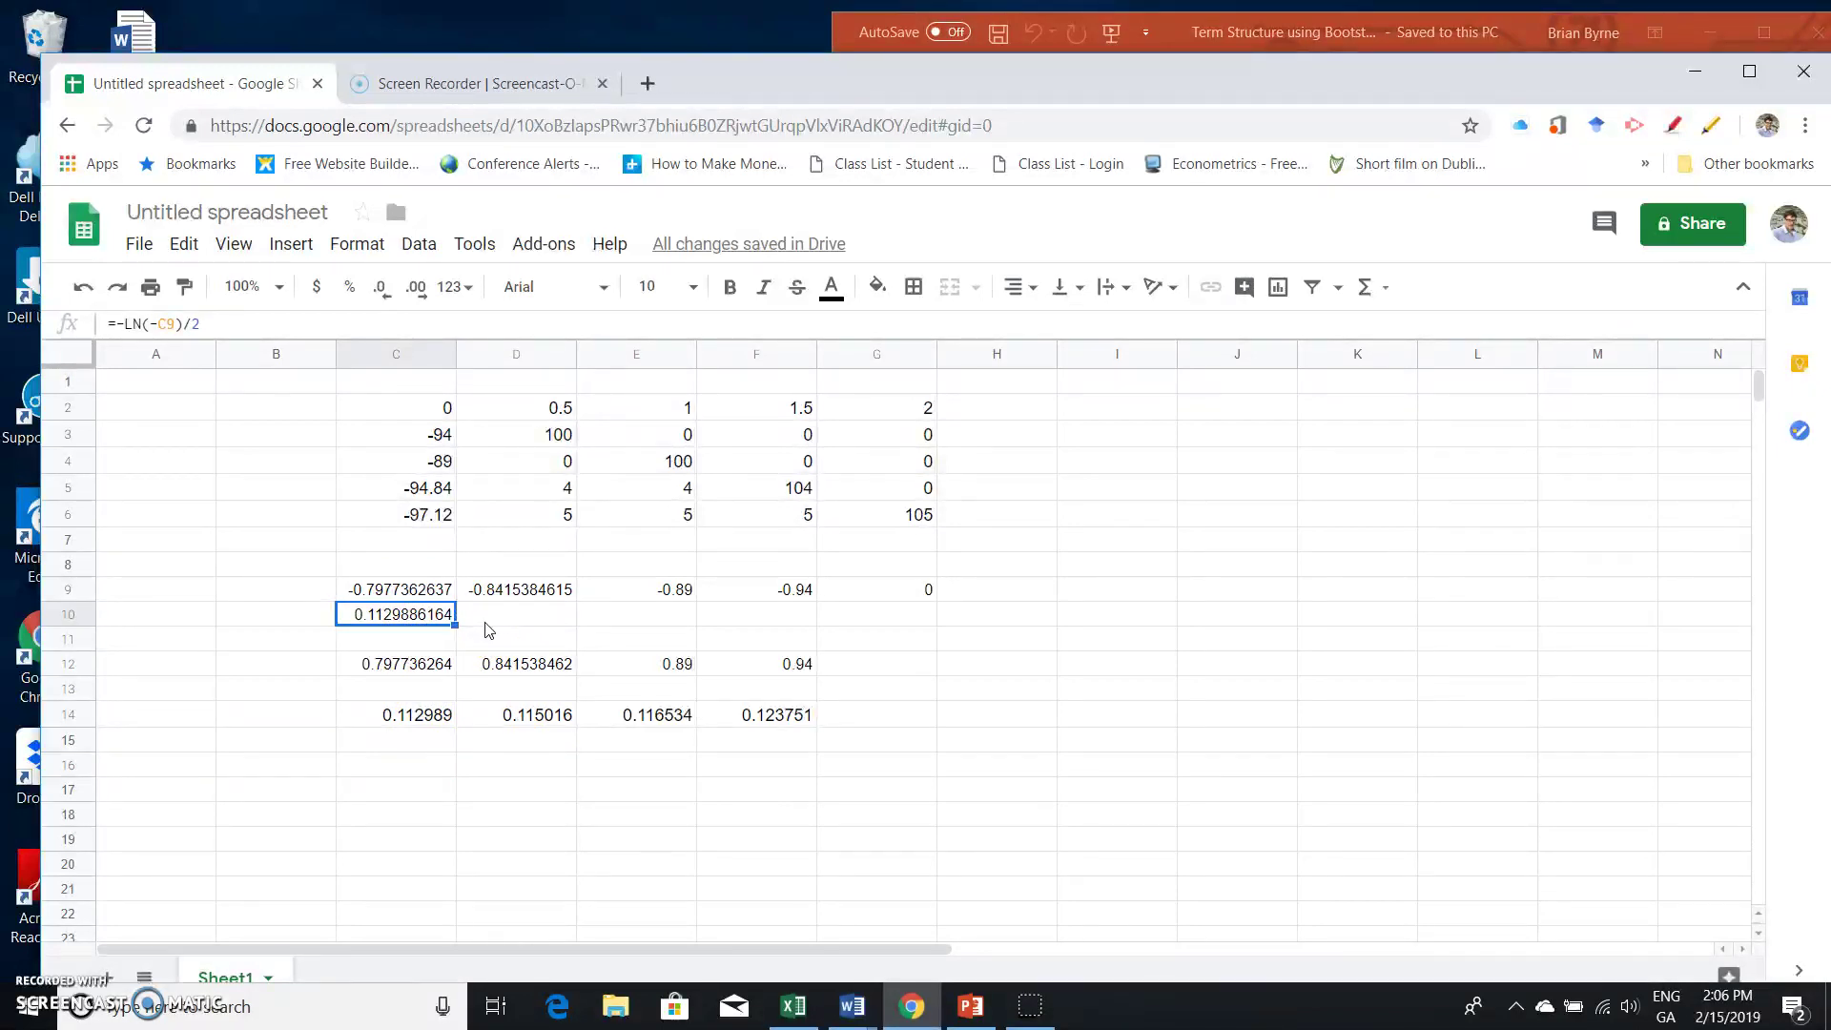
{"action": "left_click", "coordinate": [456, 624]}
{"action": "left_click_drag", "start_coordinate": [455, 624], "coordinate": [773, 629]}
Step: Change D10's formula to divide by 1.5 instead of 2
{"action": "left_click", "coordinate": [556, 615]}
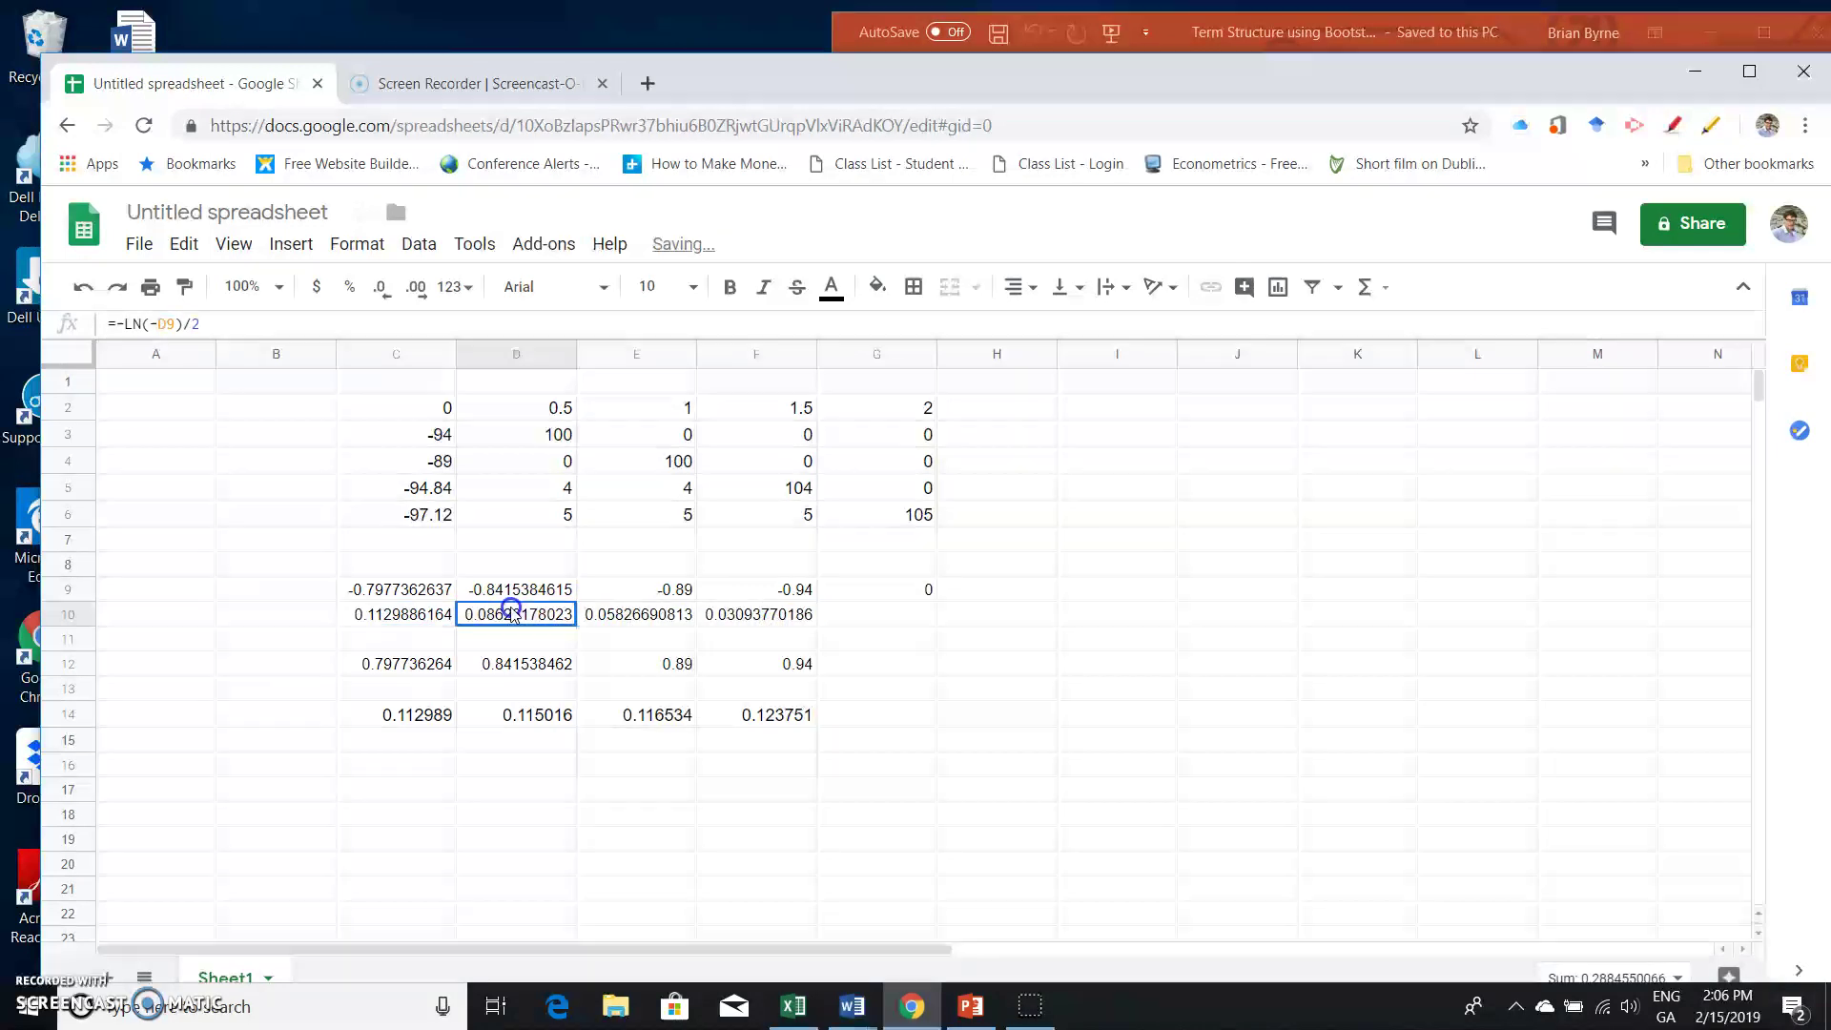
{"action": "left_click", "coordinate": [219, 327]}
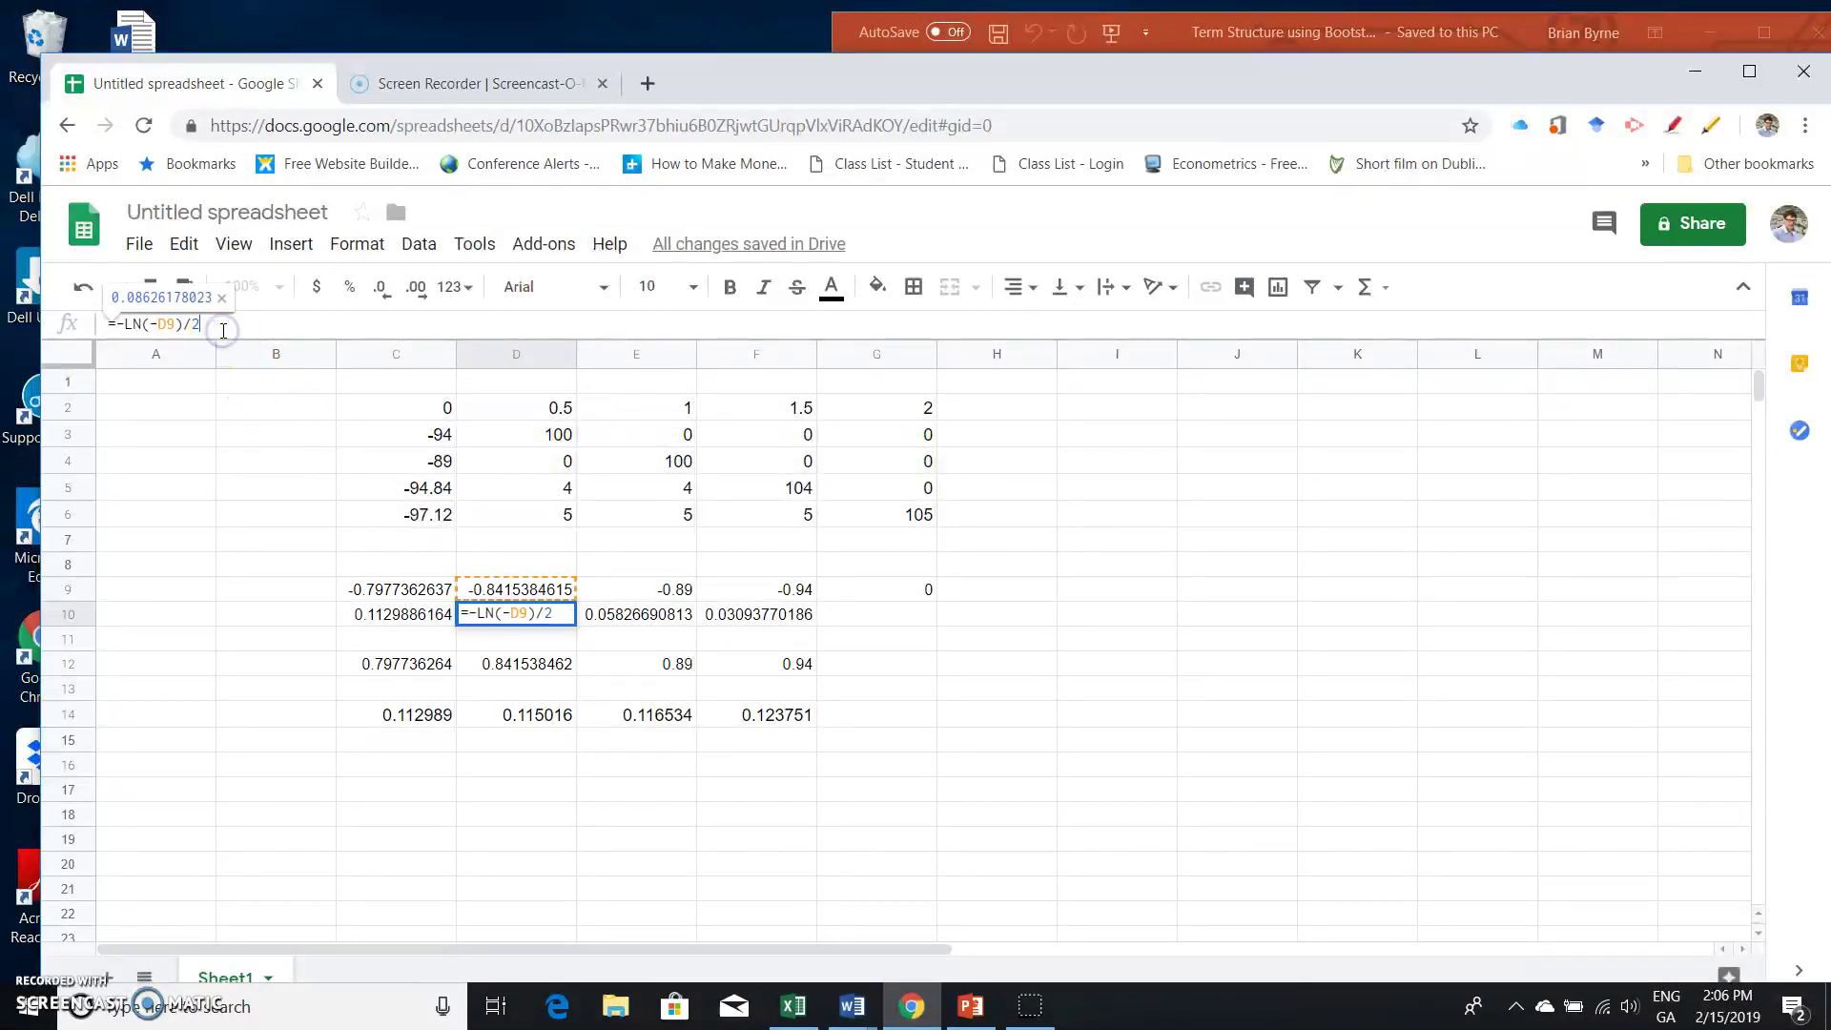
{"action": "key", "text": "BackSpace"}
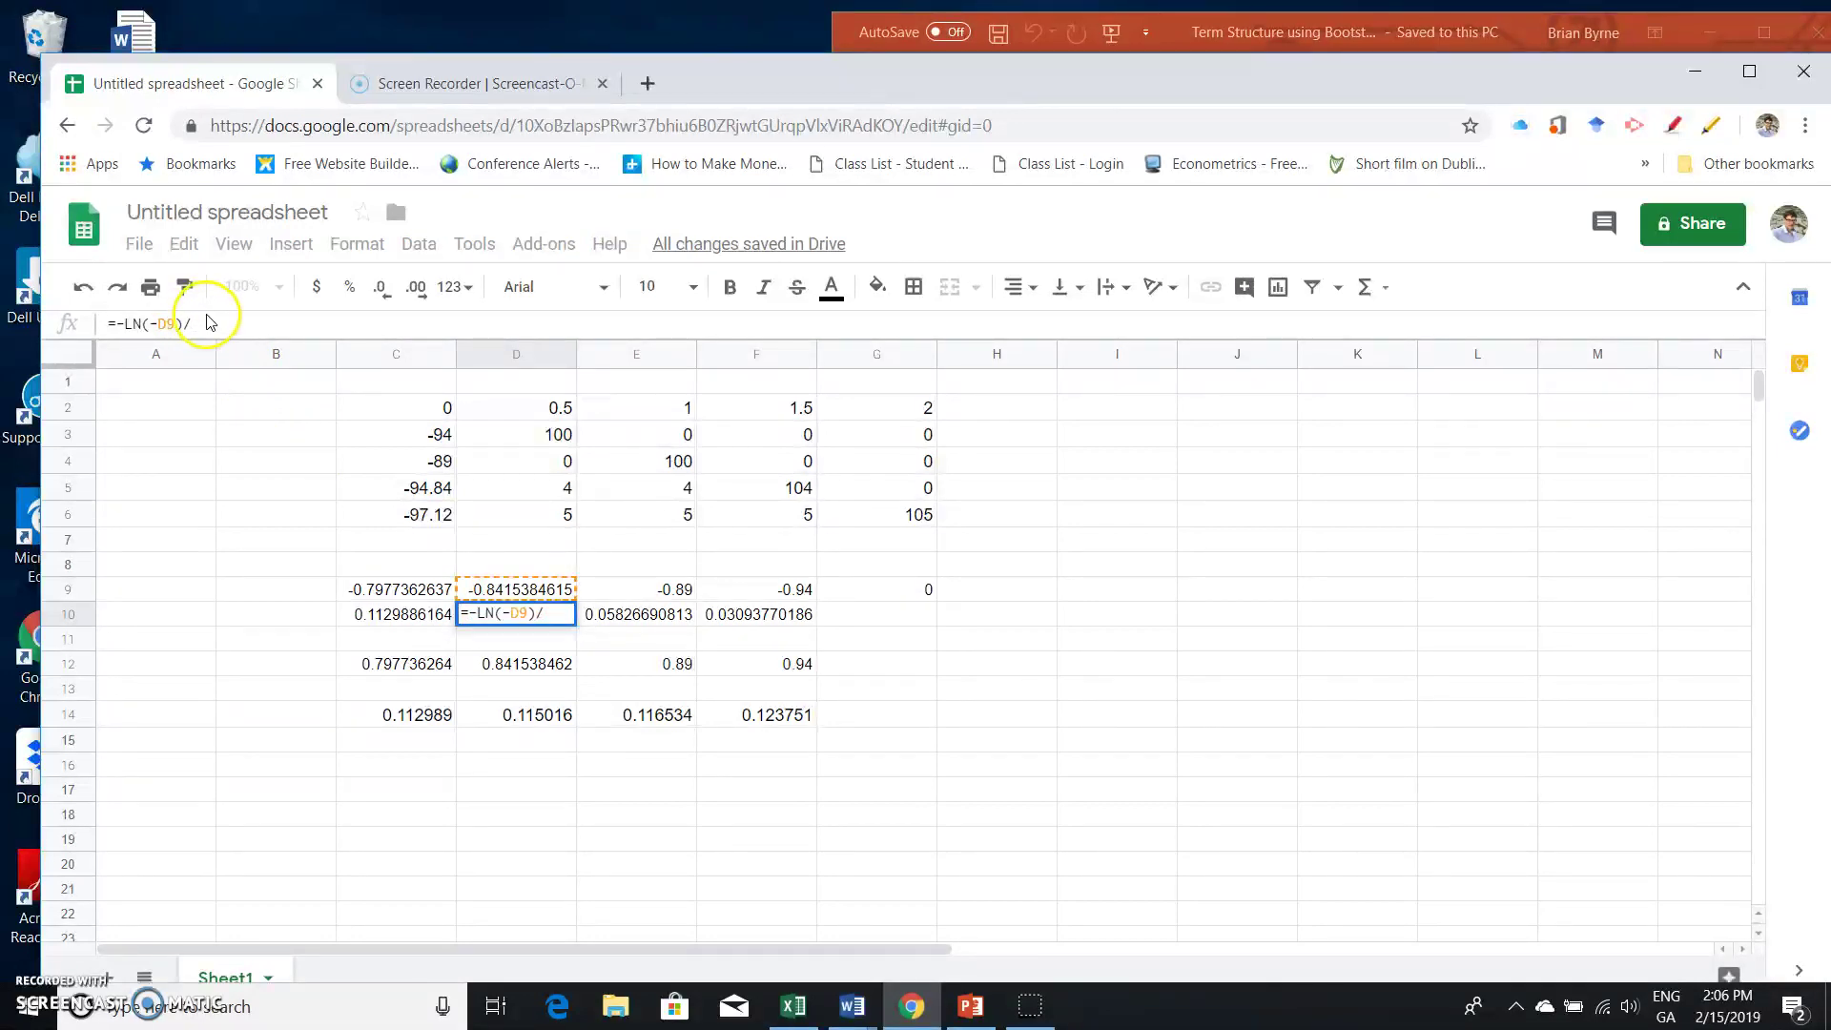
{"action": "type", "text": "1.5"}
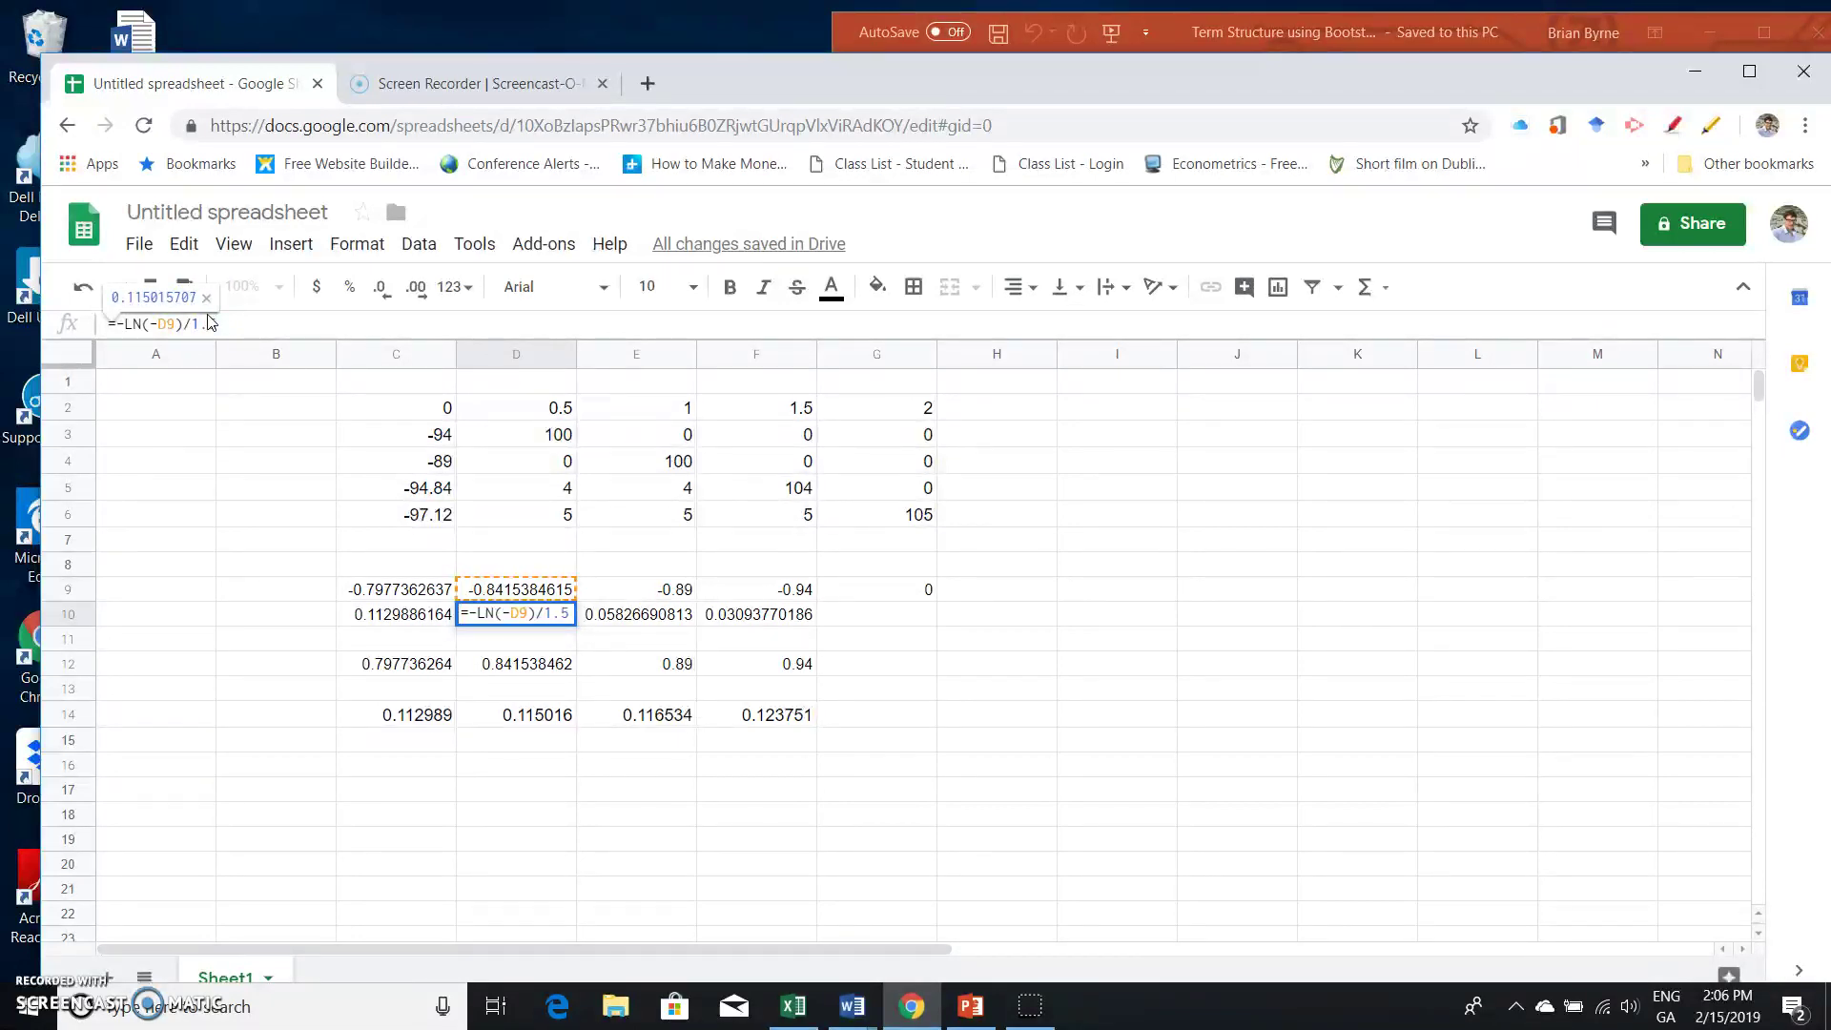
{"action": "key", "text": "Return"}
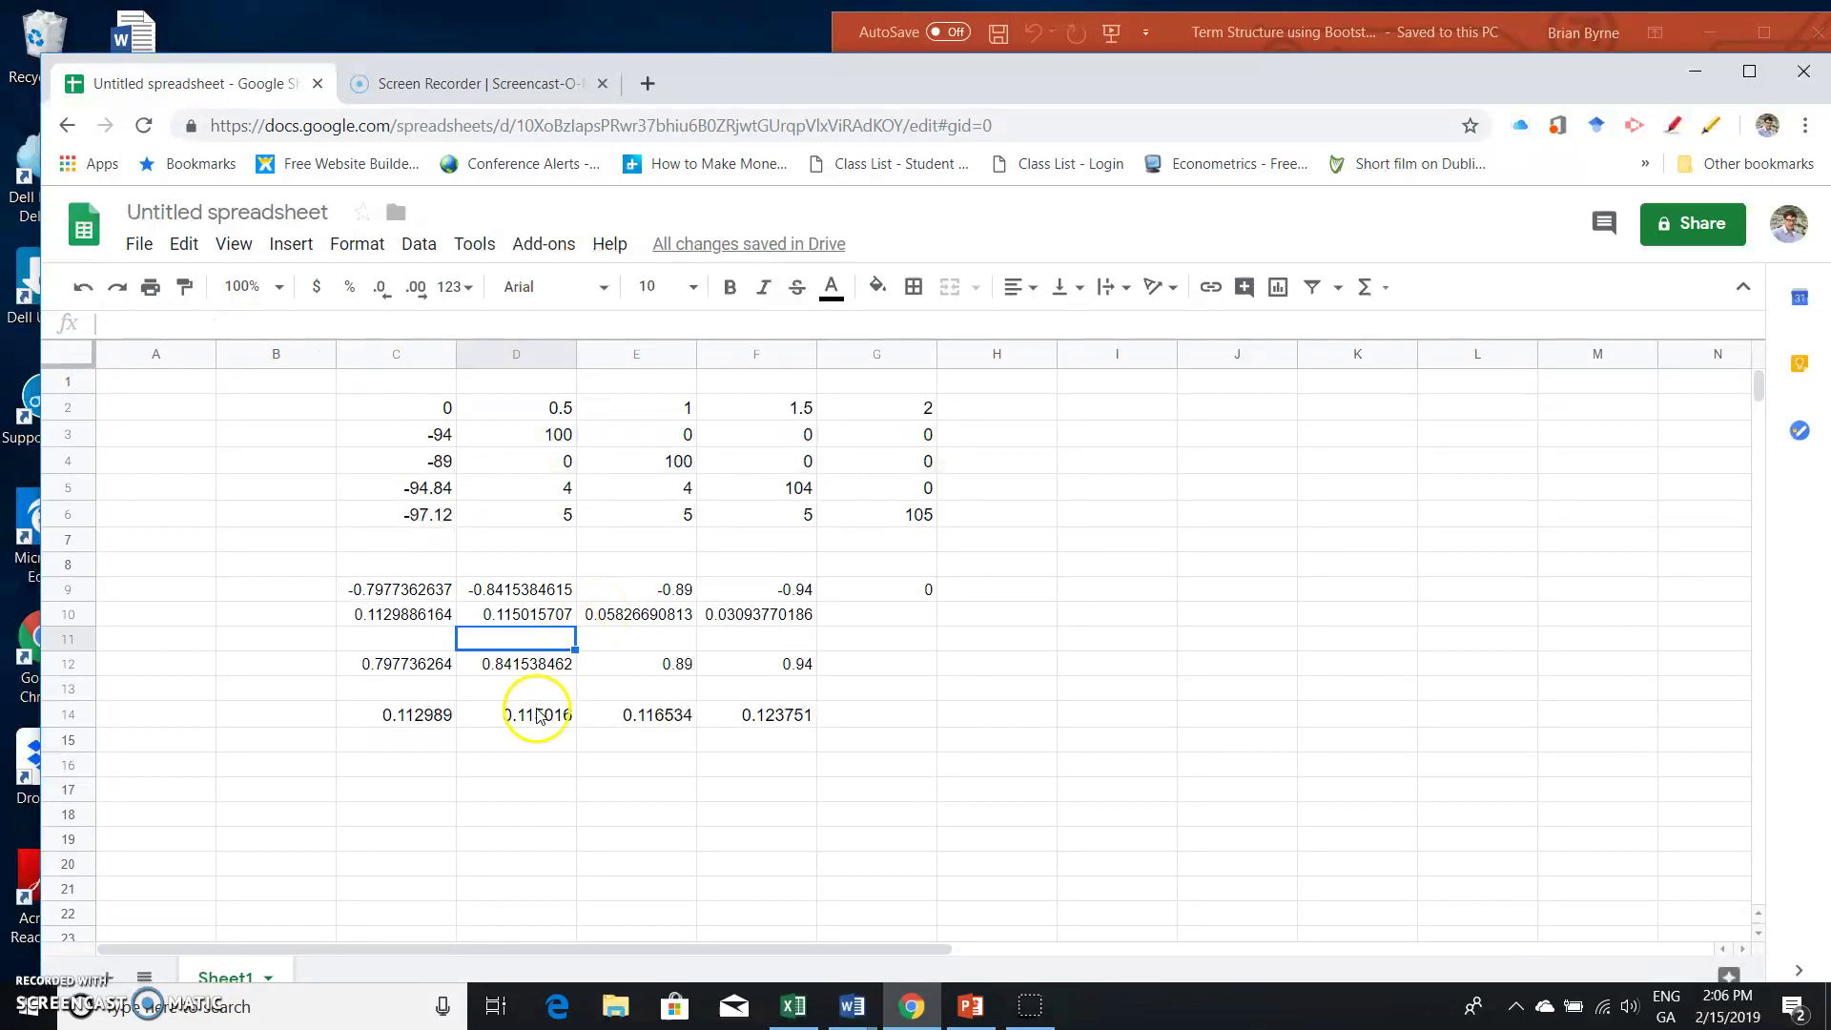
Step: Change E10's formula to divide by 1 instead of 2
{"action": "left_click", "coordinate": [639, 615]}
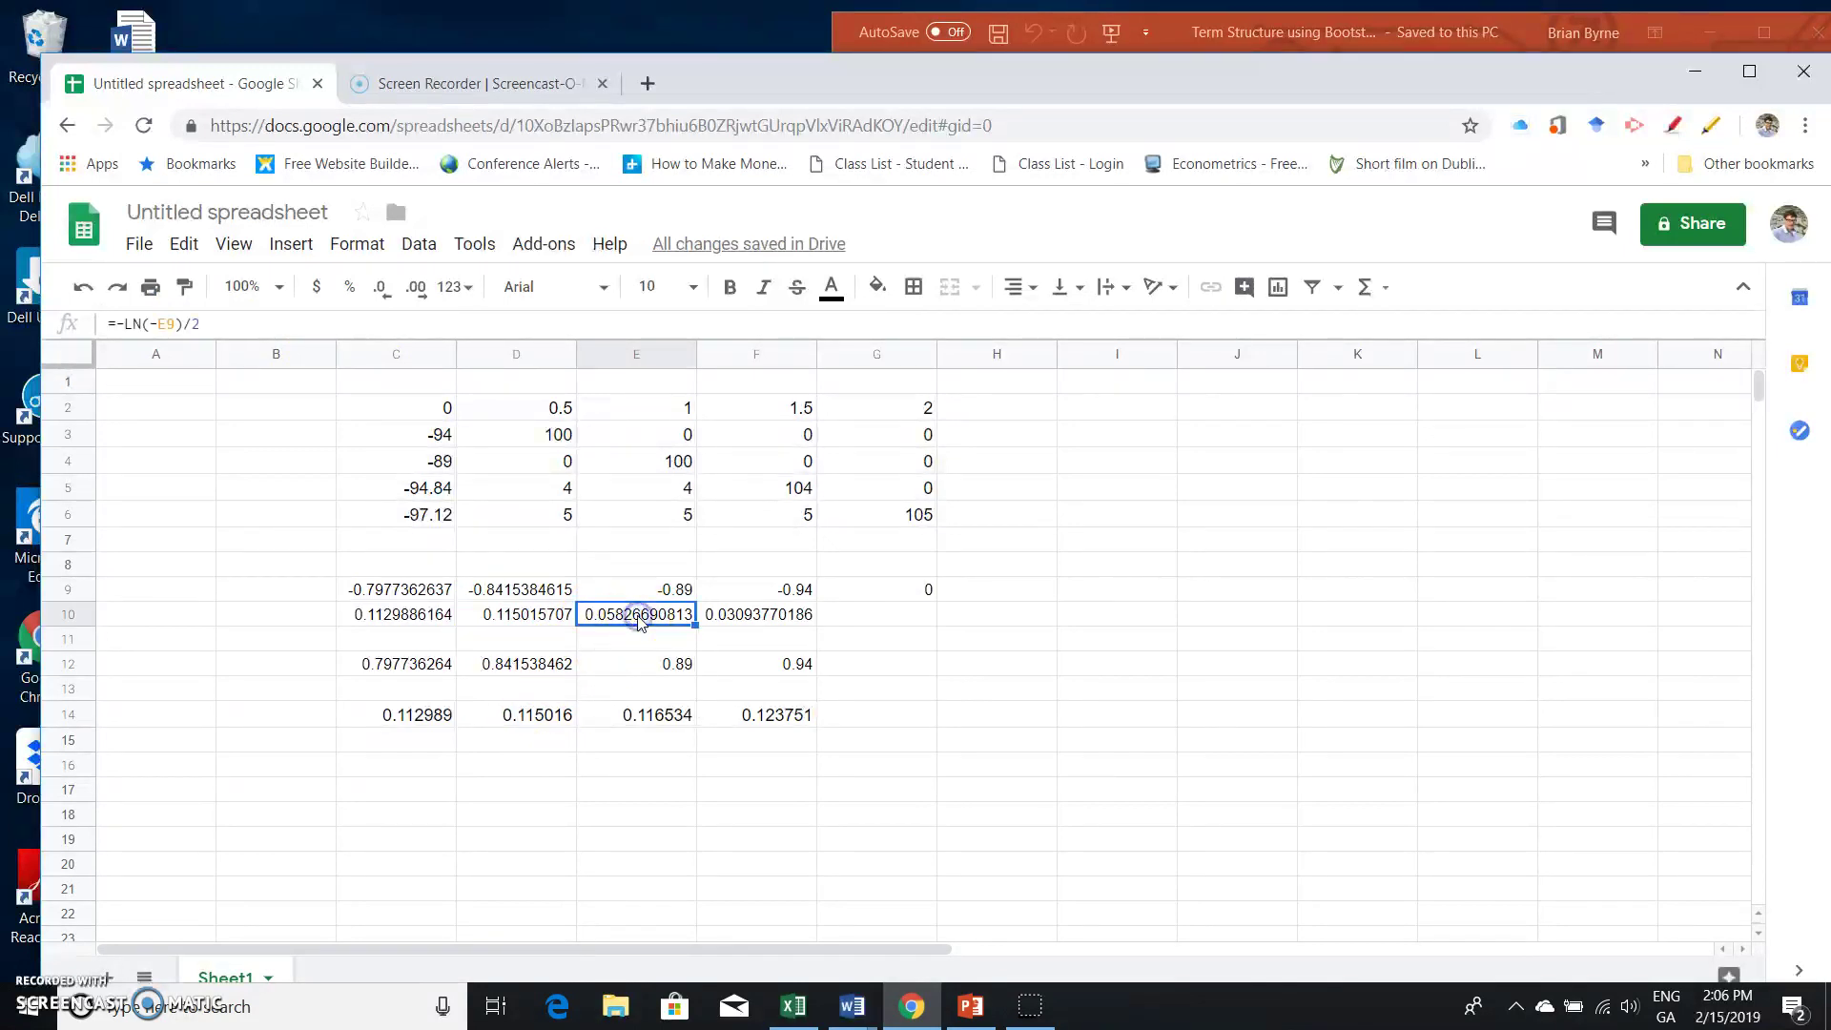
{"action": "left_click", "coordinate": [232, 325]}
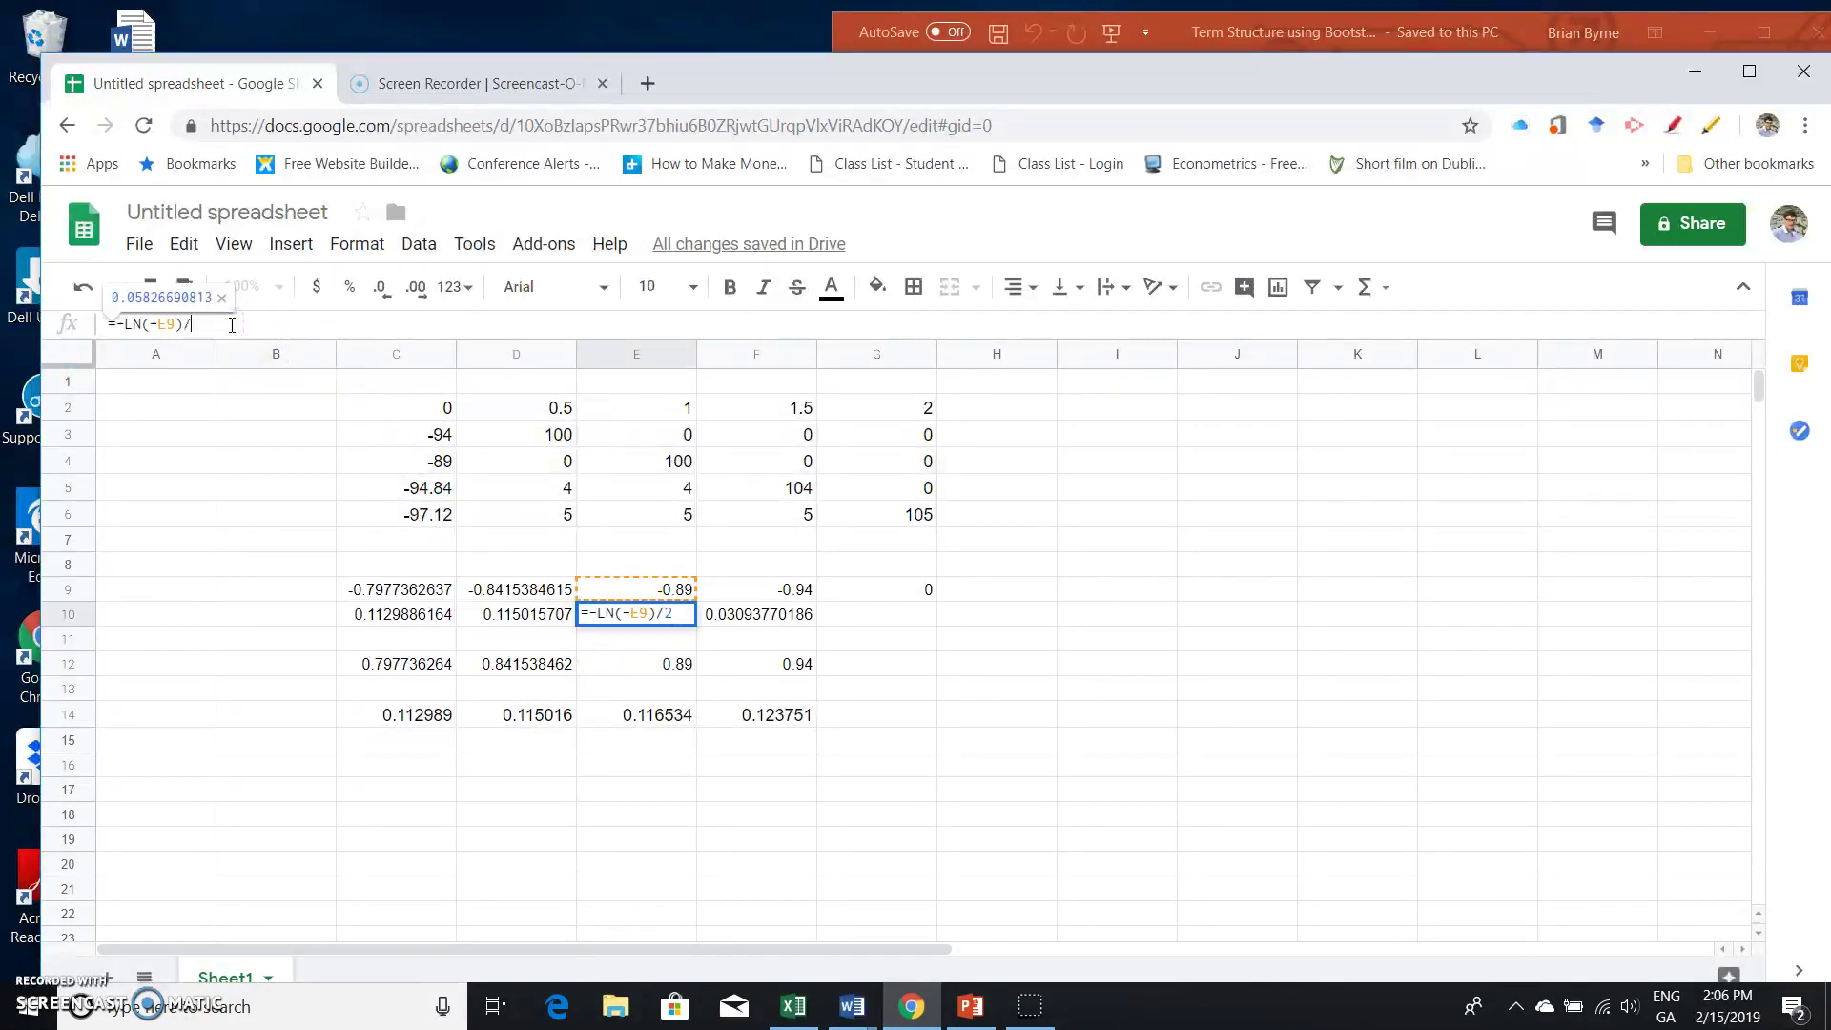
{"action": "key", "text": "BackSpace"}
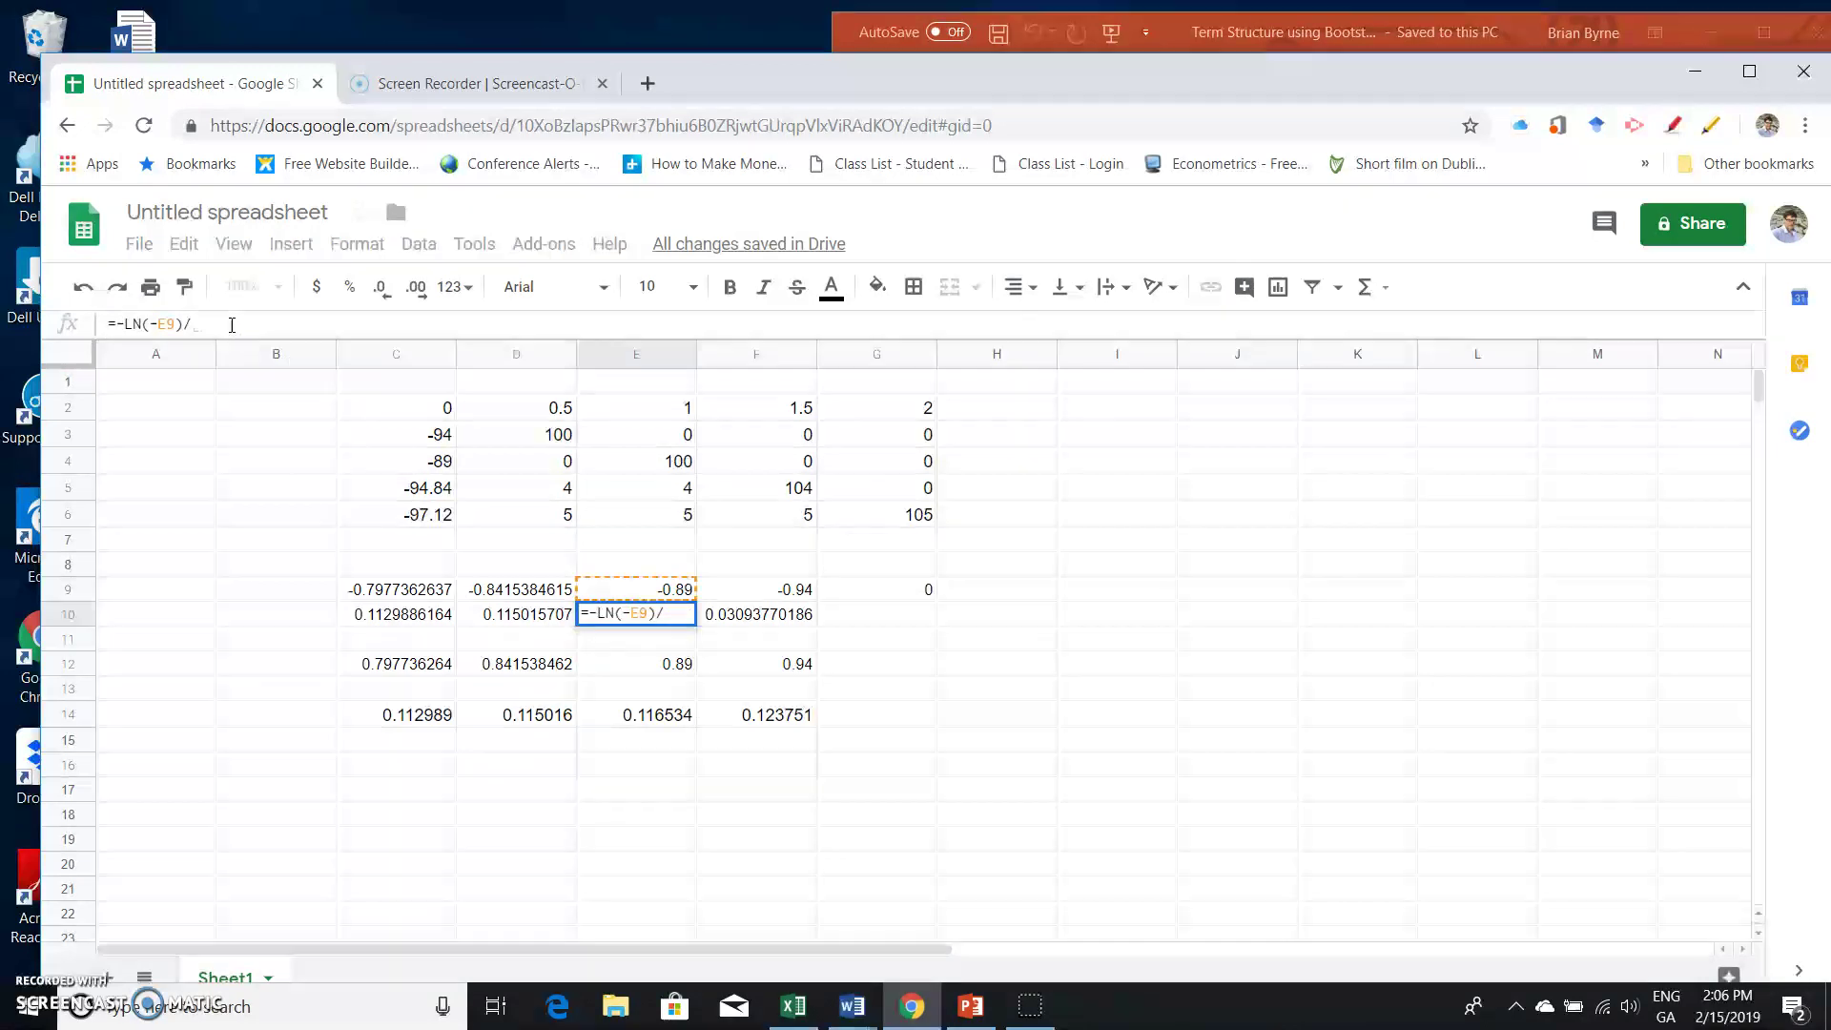
{"action": "type", "text": "1"}
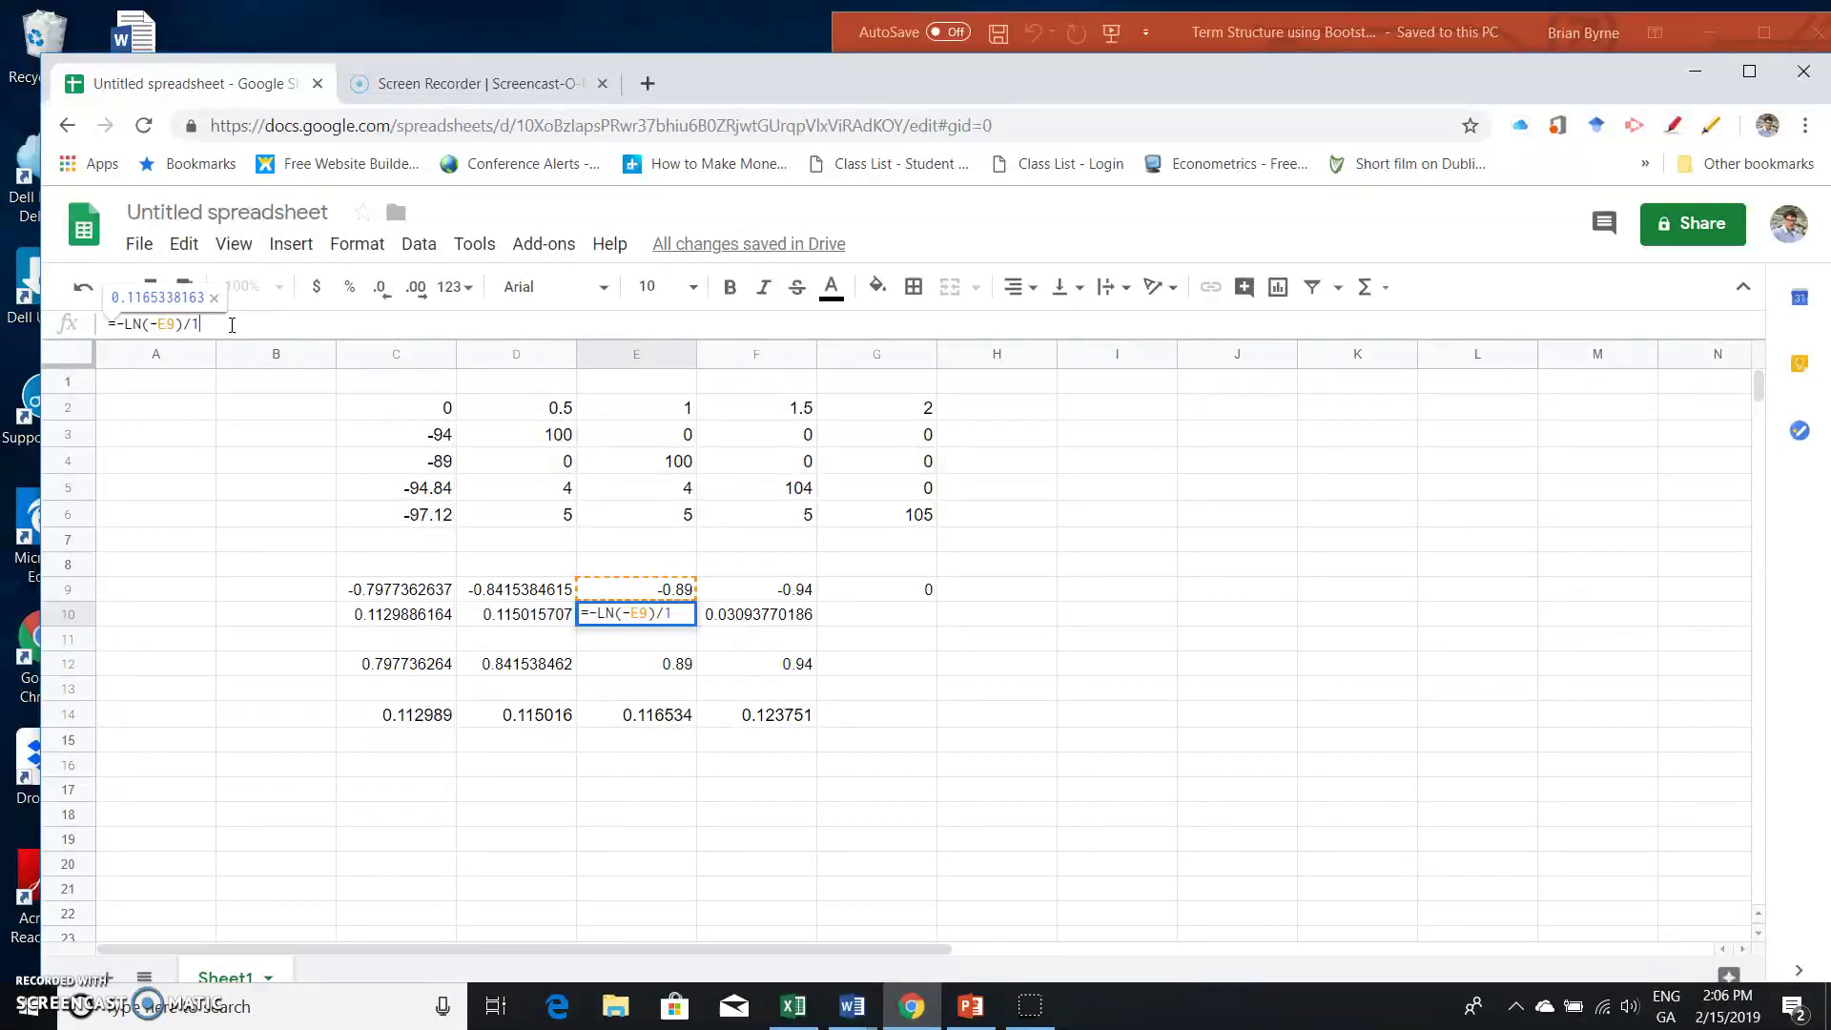
{"action": "key", "text": "Return"}
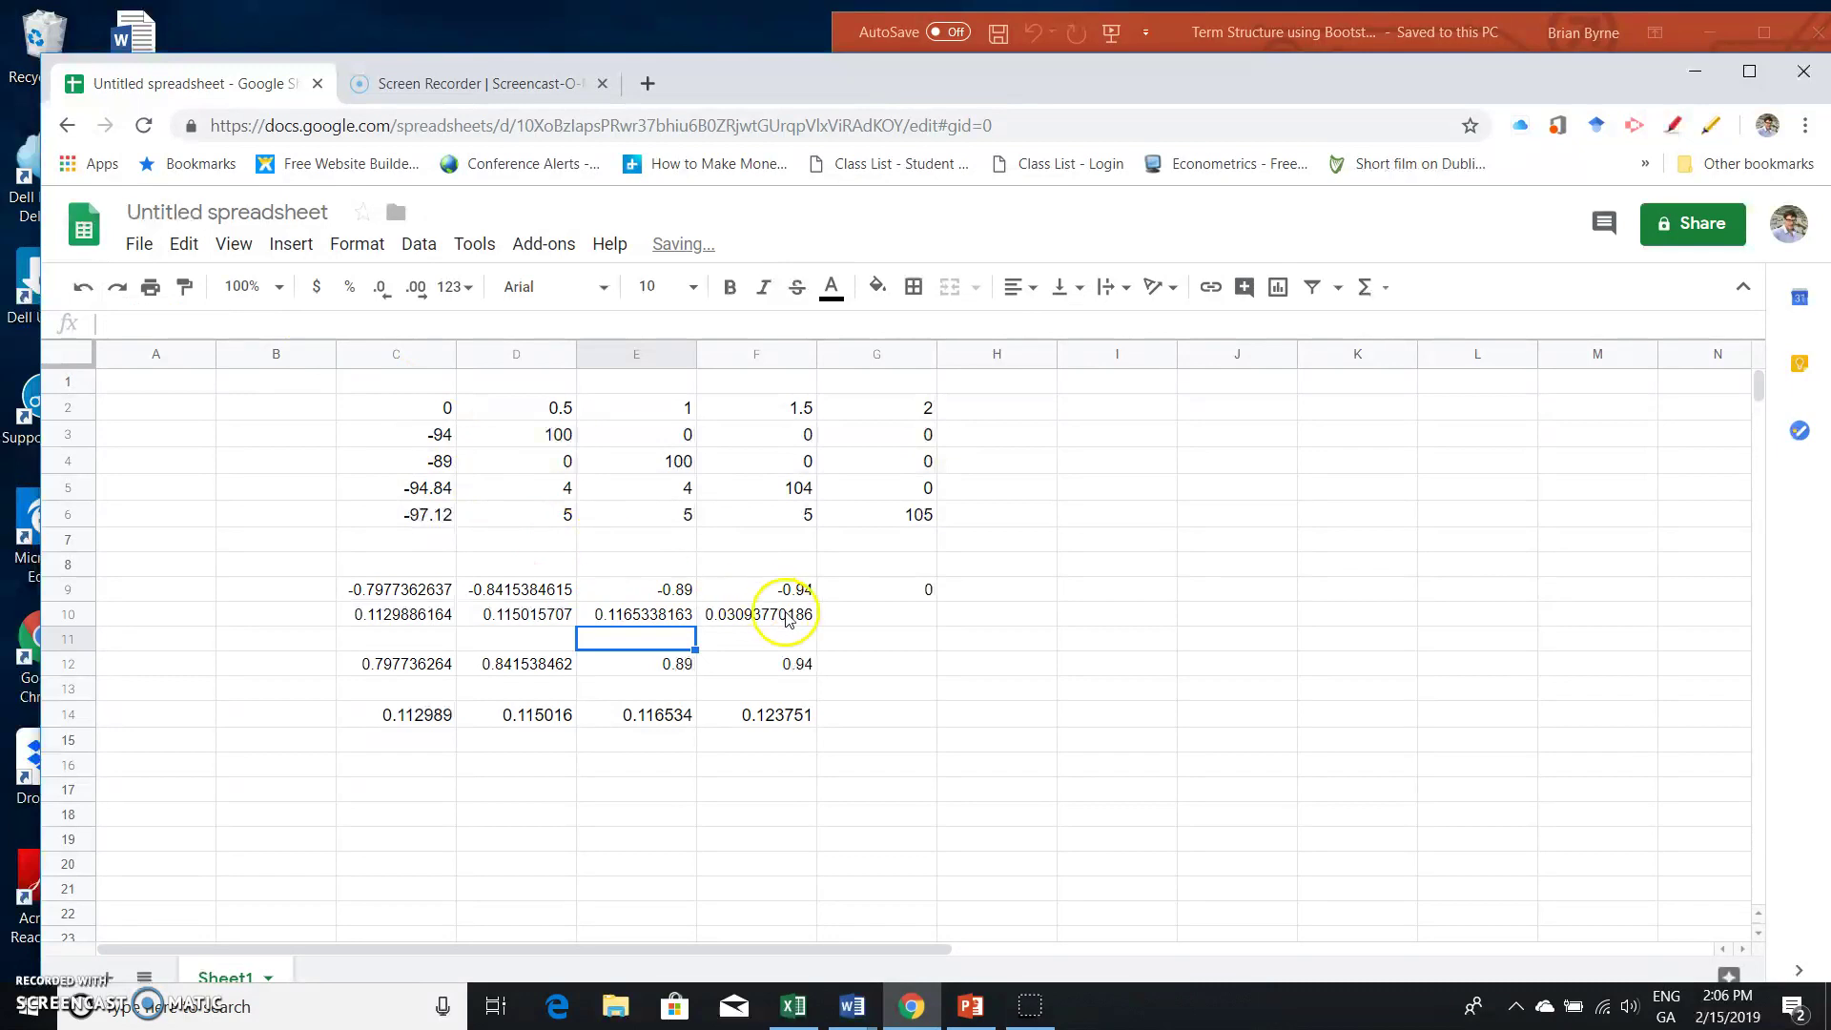
Step: Change F10's divisor to 0.5, giving 0.1237508074, and compare it with F14
{"action": "left_click", "coordinate": [791, 614]}
{"action": "left_click", "coordinate": [278, 320]}
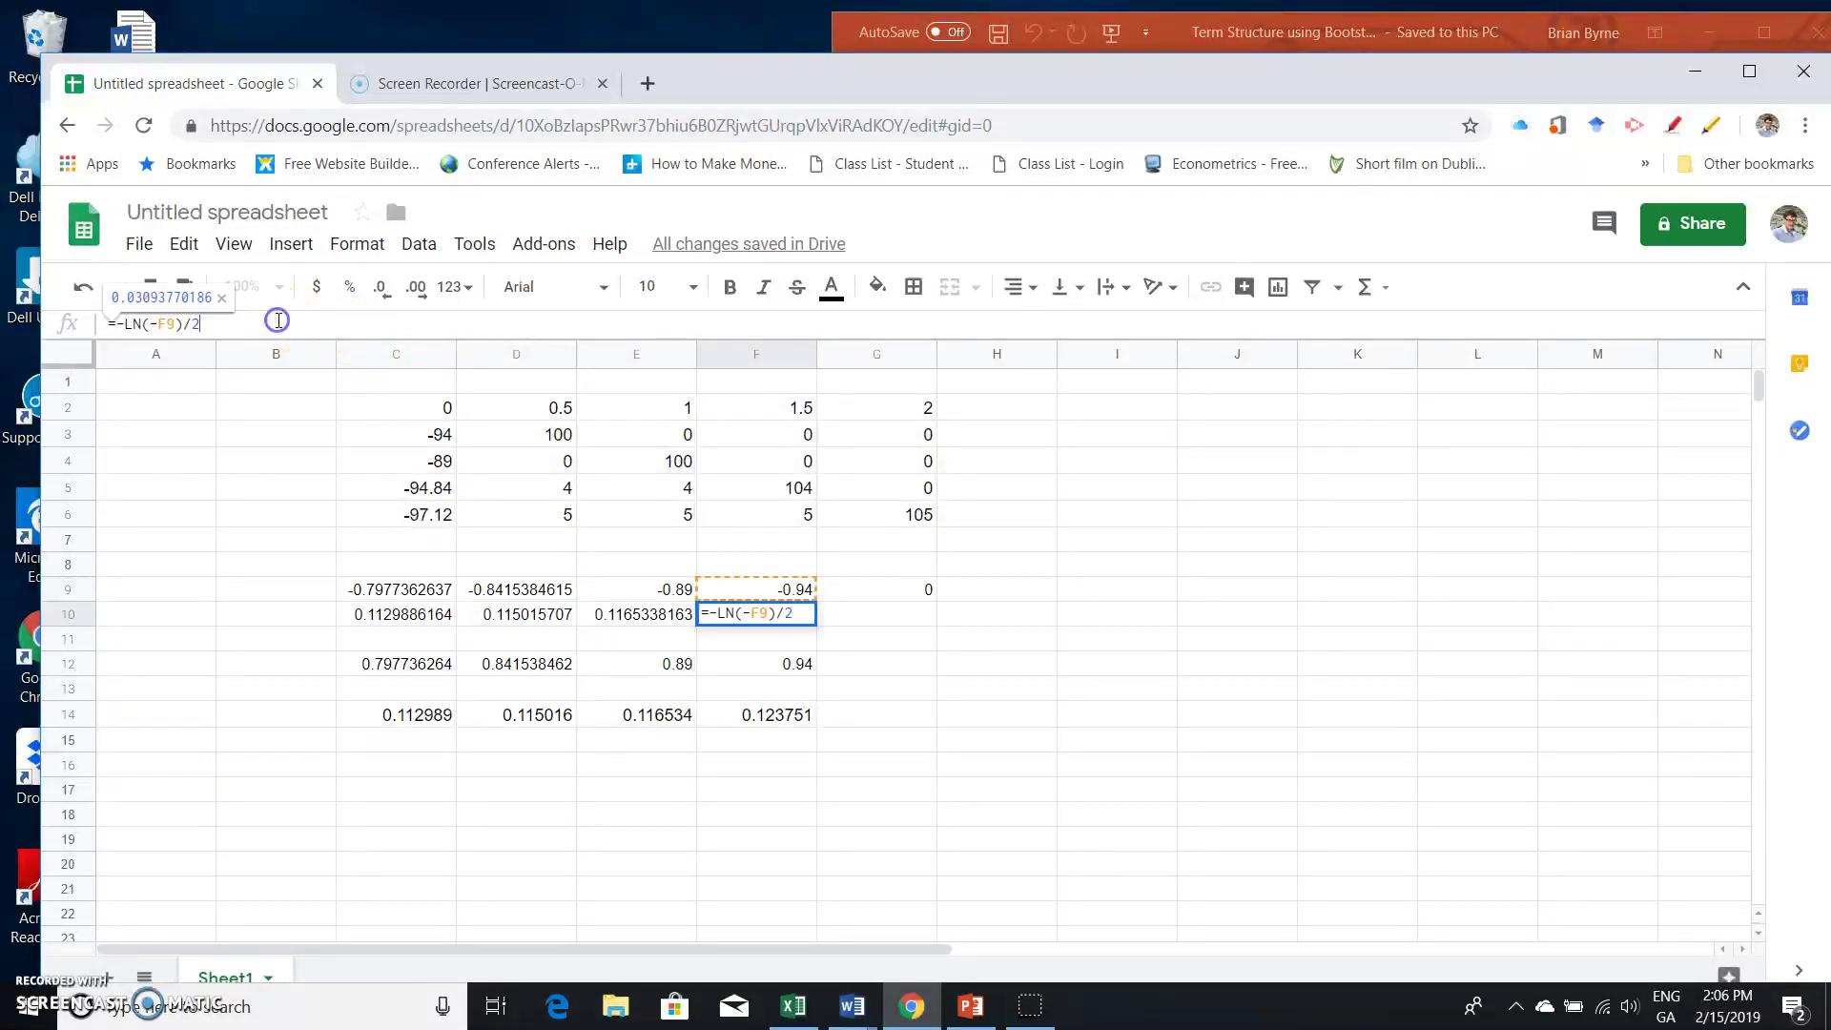
{"action": "key", "text": "BackSpace"}
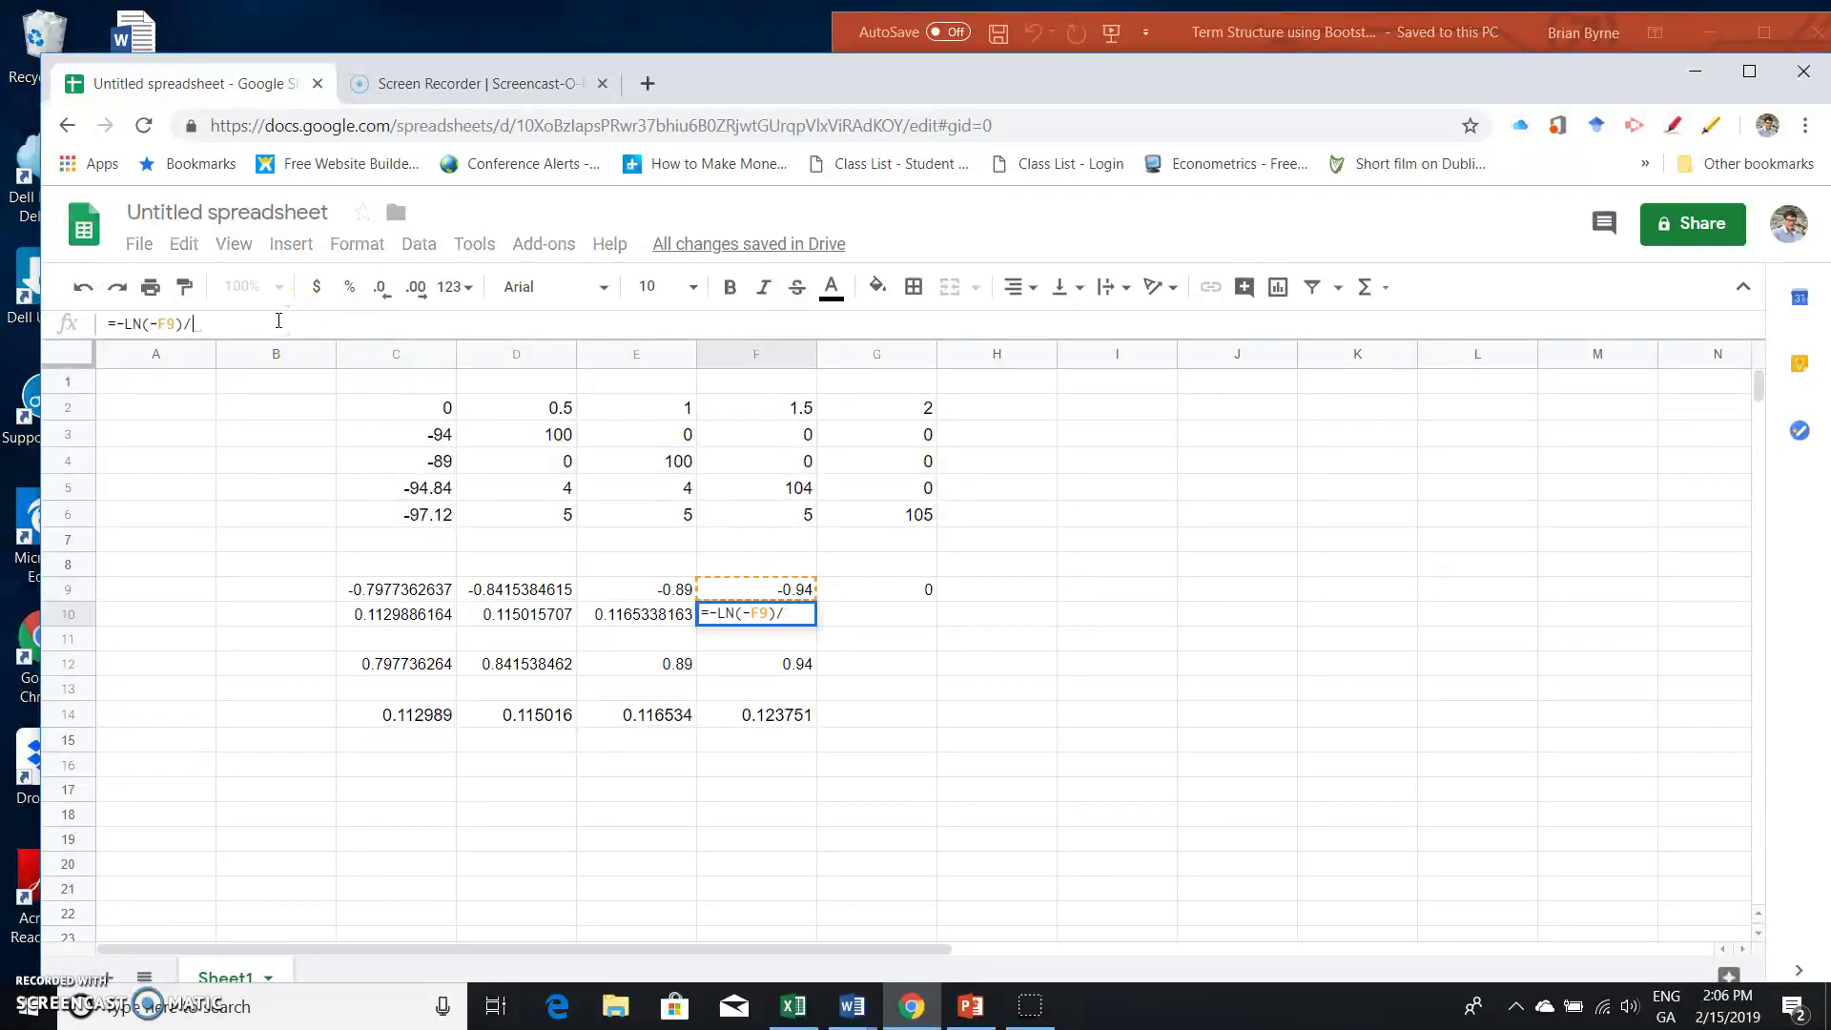
{"action": "key", "text": "Return"}
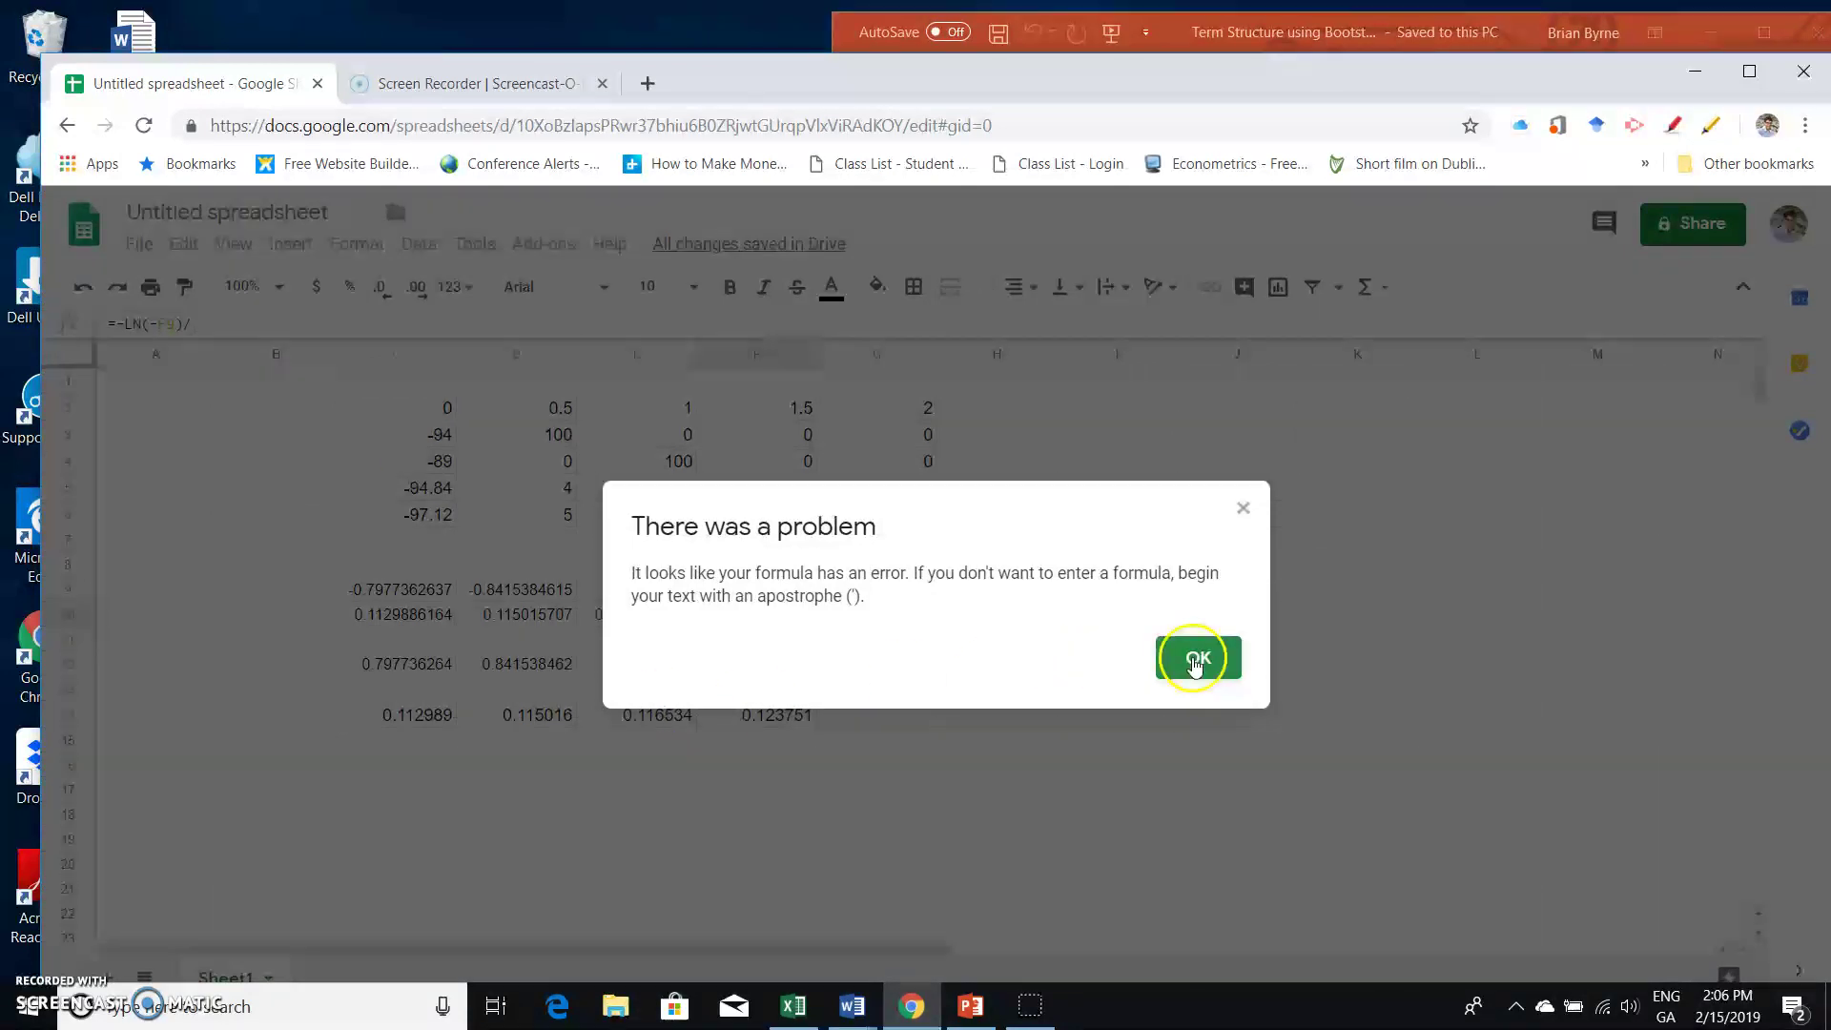
{"action": "left_click", "coordinate": [1195, 662]}
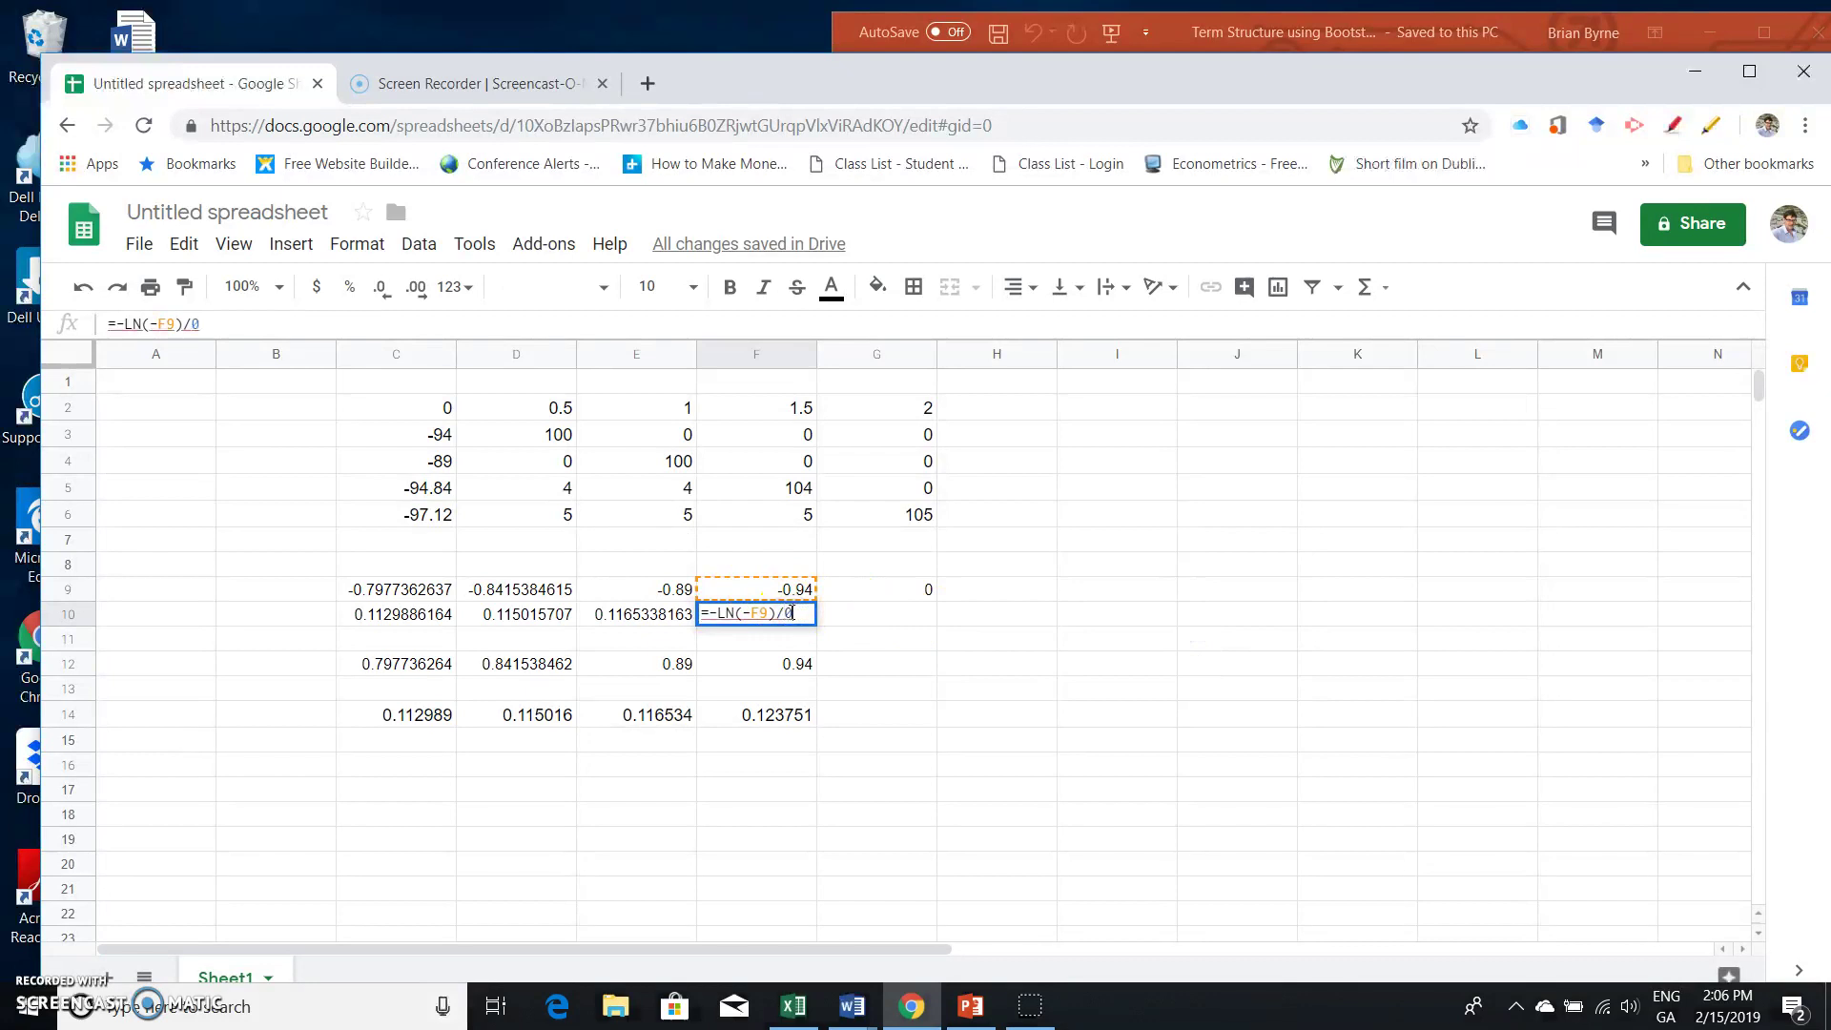
{"action": "type", "text": ".5"}
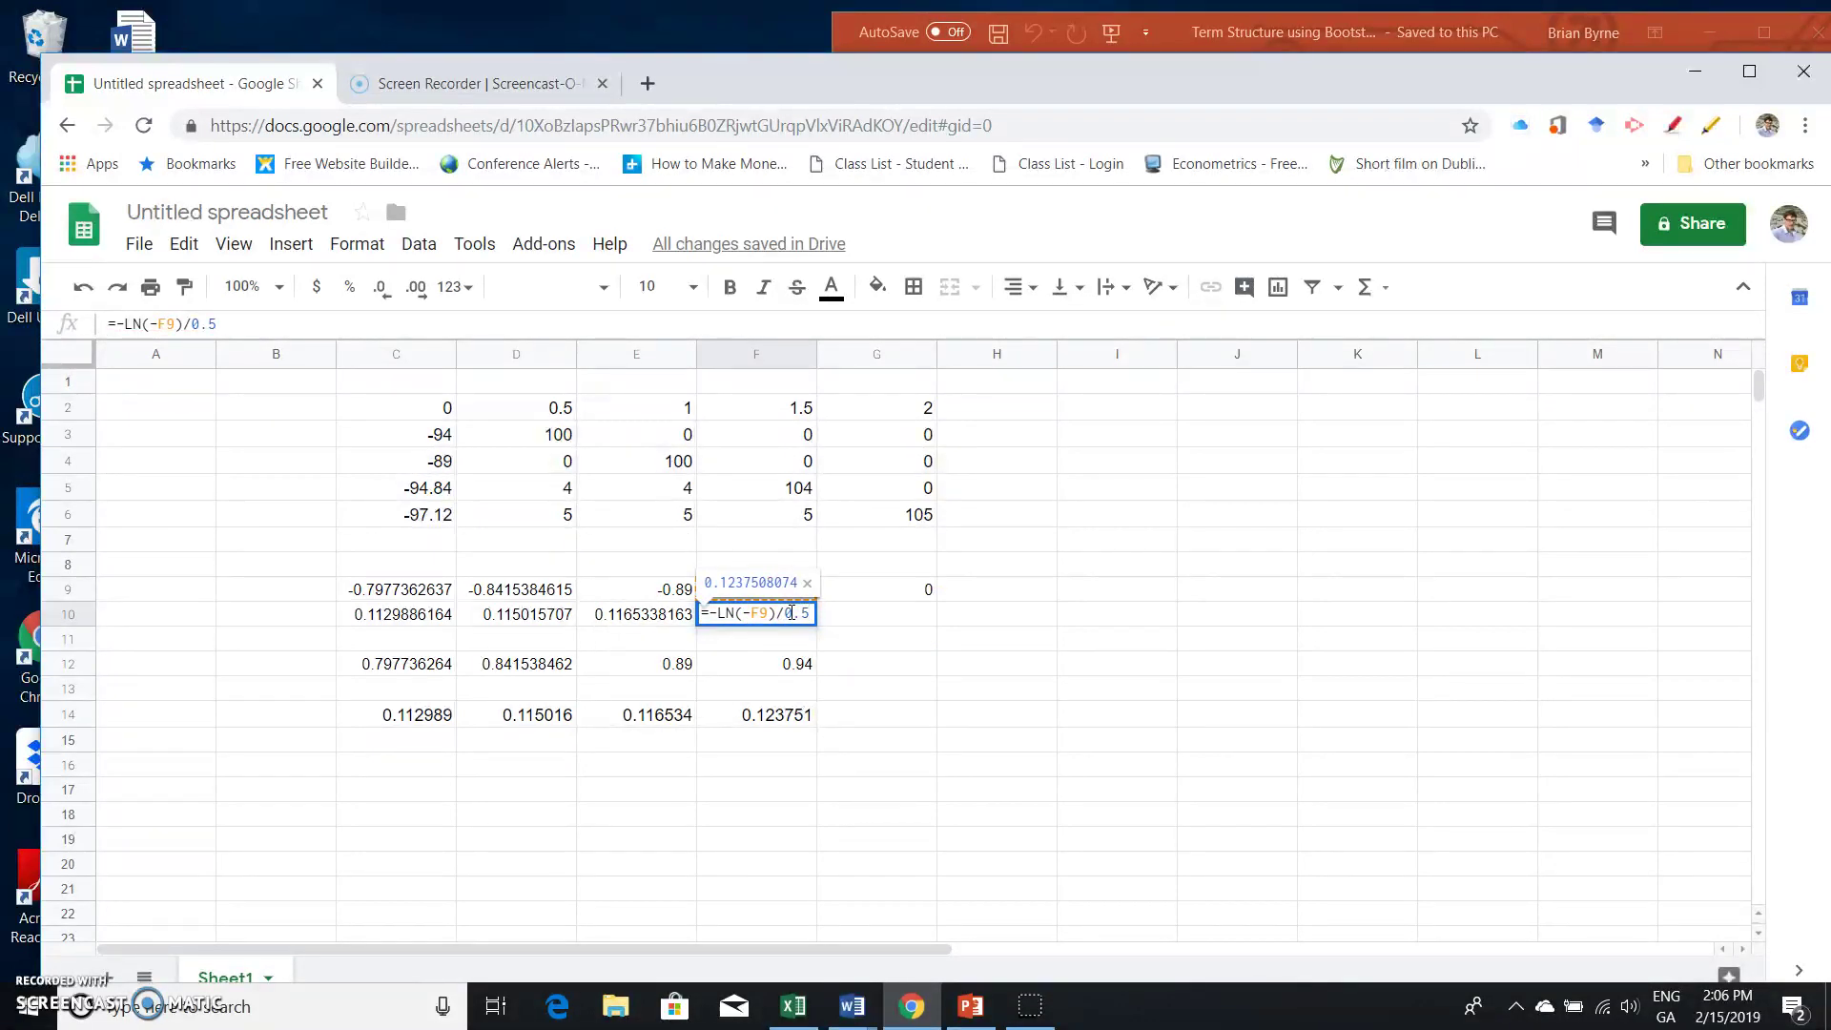
{"action": "key", "text": "Return"}
{"action": "left_click", "coordinate": [756, 715]}
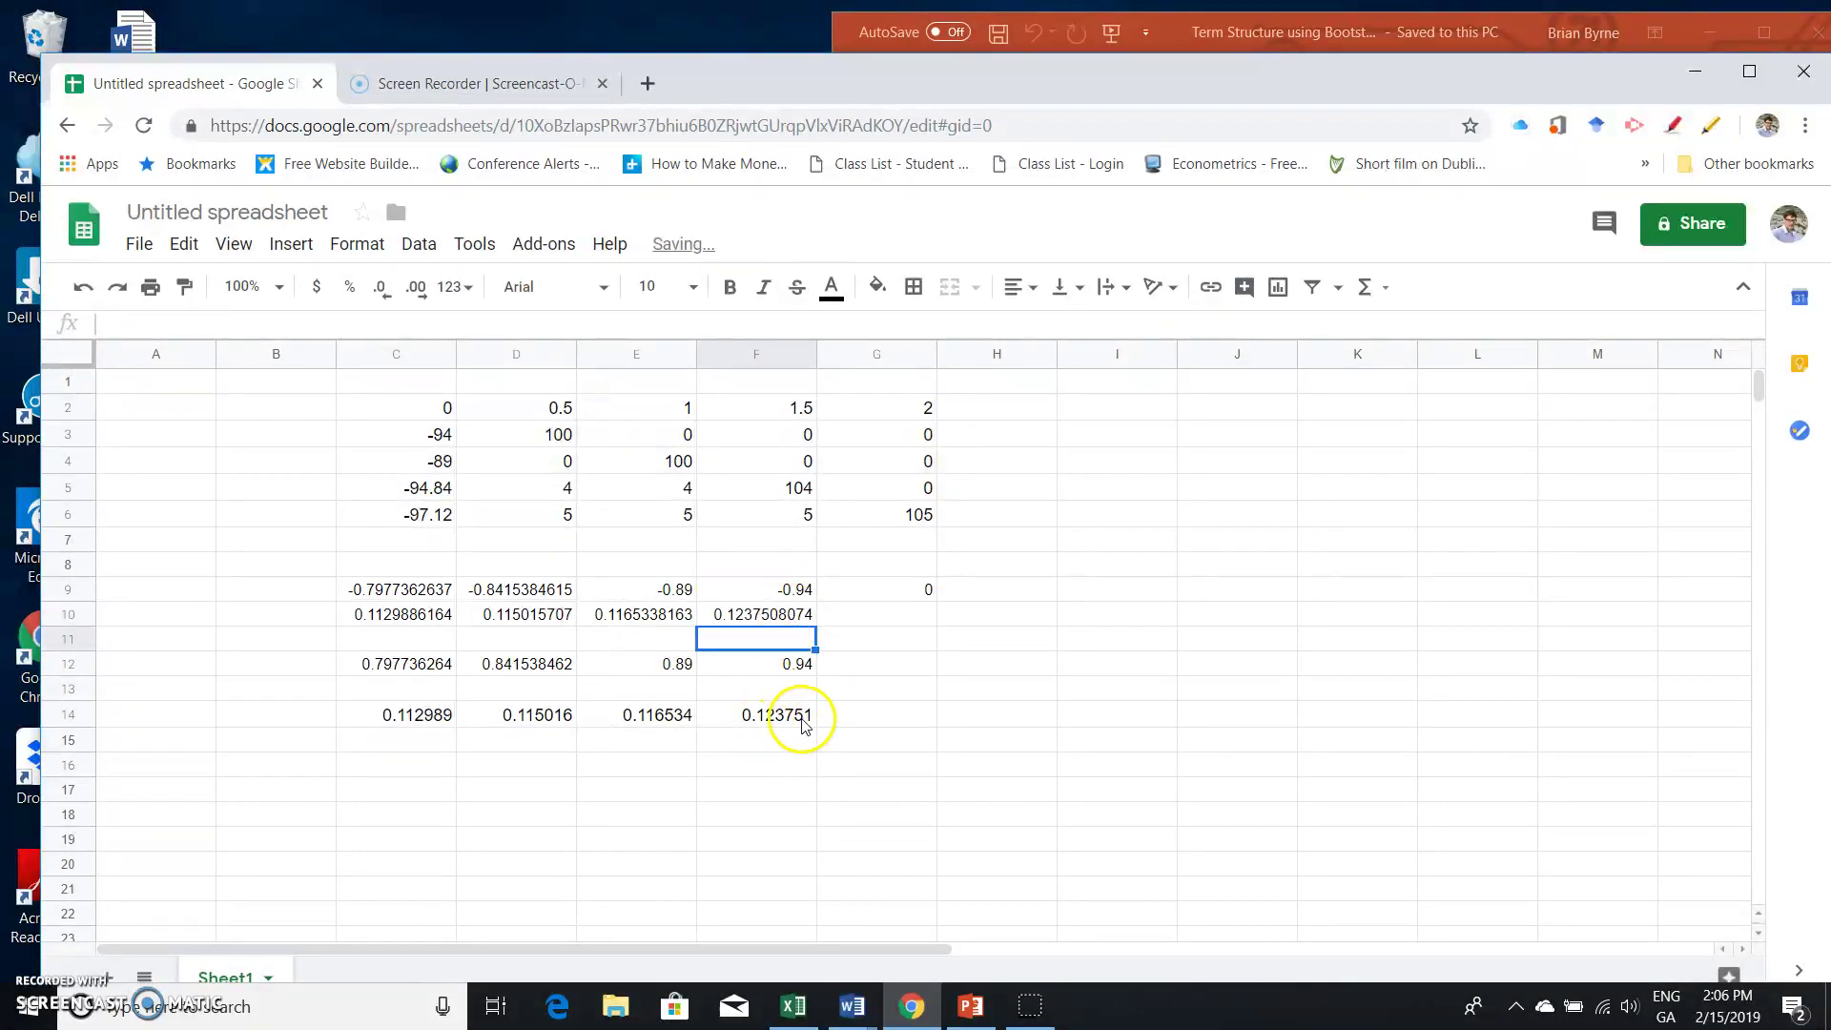
{"action": "left_click", "coordinate": [773, 630]}
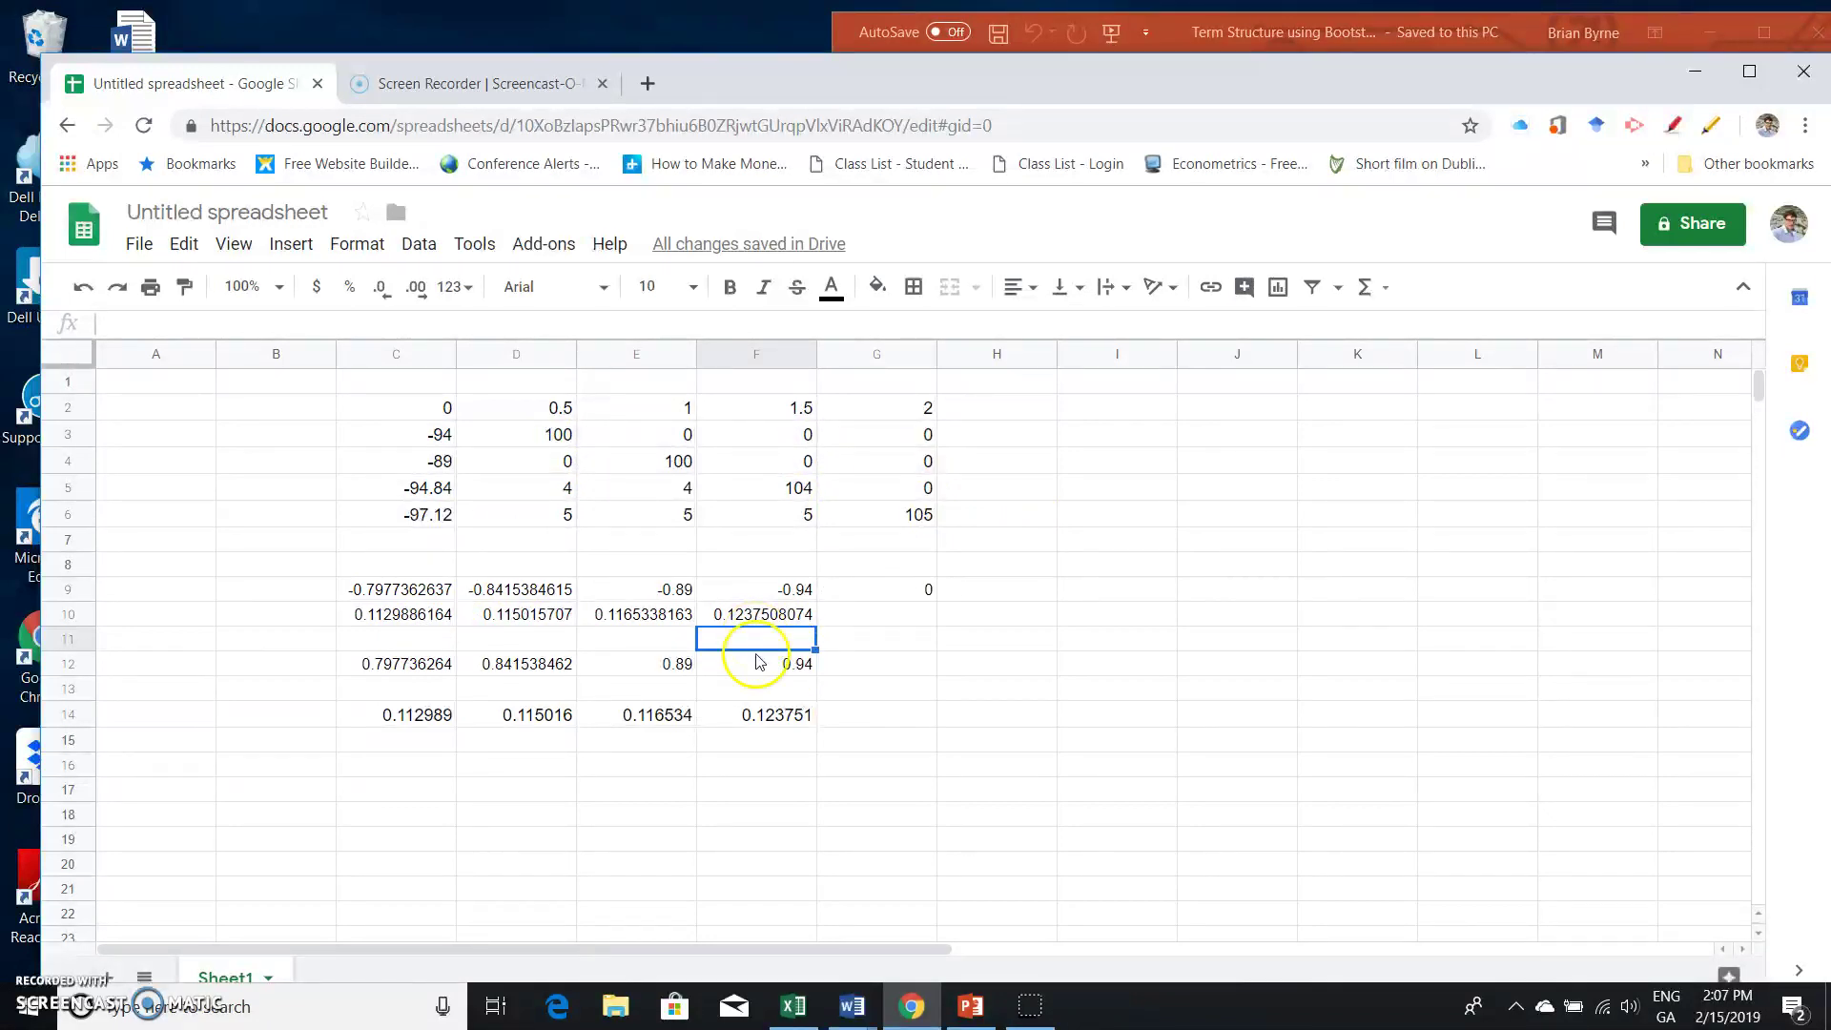
Step: Enter 0.5 in F16 and 1 in E16, then fill left so C16:F16 reads 2, 1.5, 1, 0.5
{"action": "left_click", "coordinate": [770, 769]}
{"action": "type", "text": "0"}
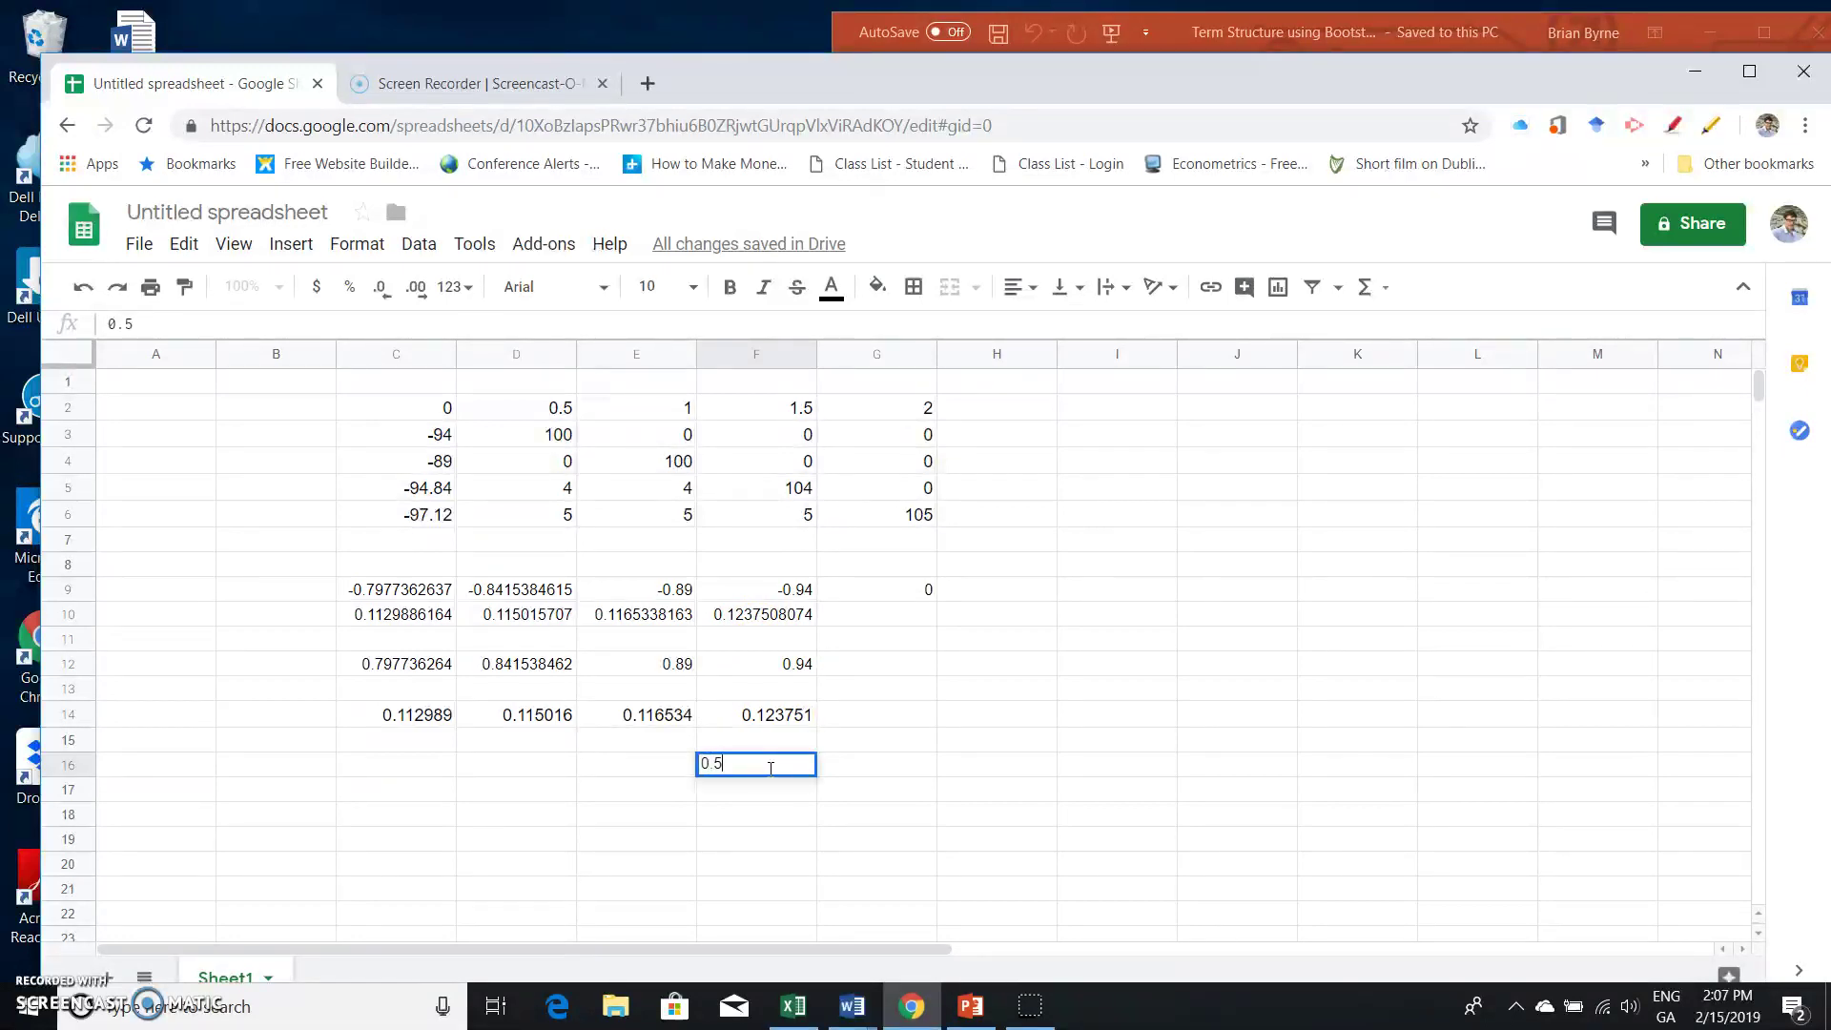
{"action": "type", "text": ".5"}
{"action": "key", "text": "Left"}
{"action": "type", "text": "1"}
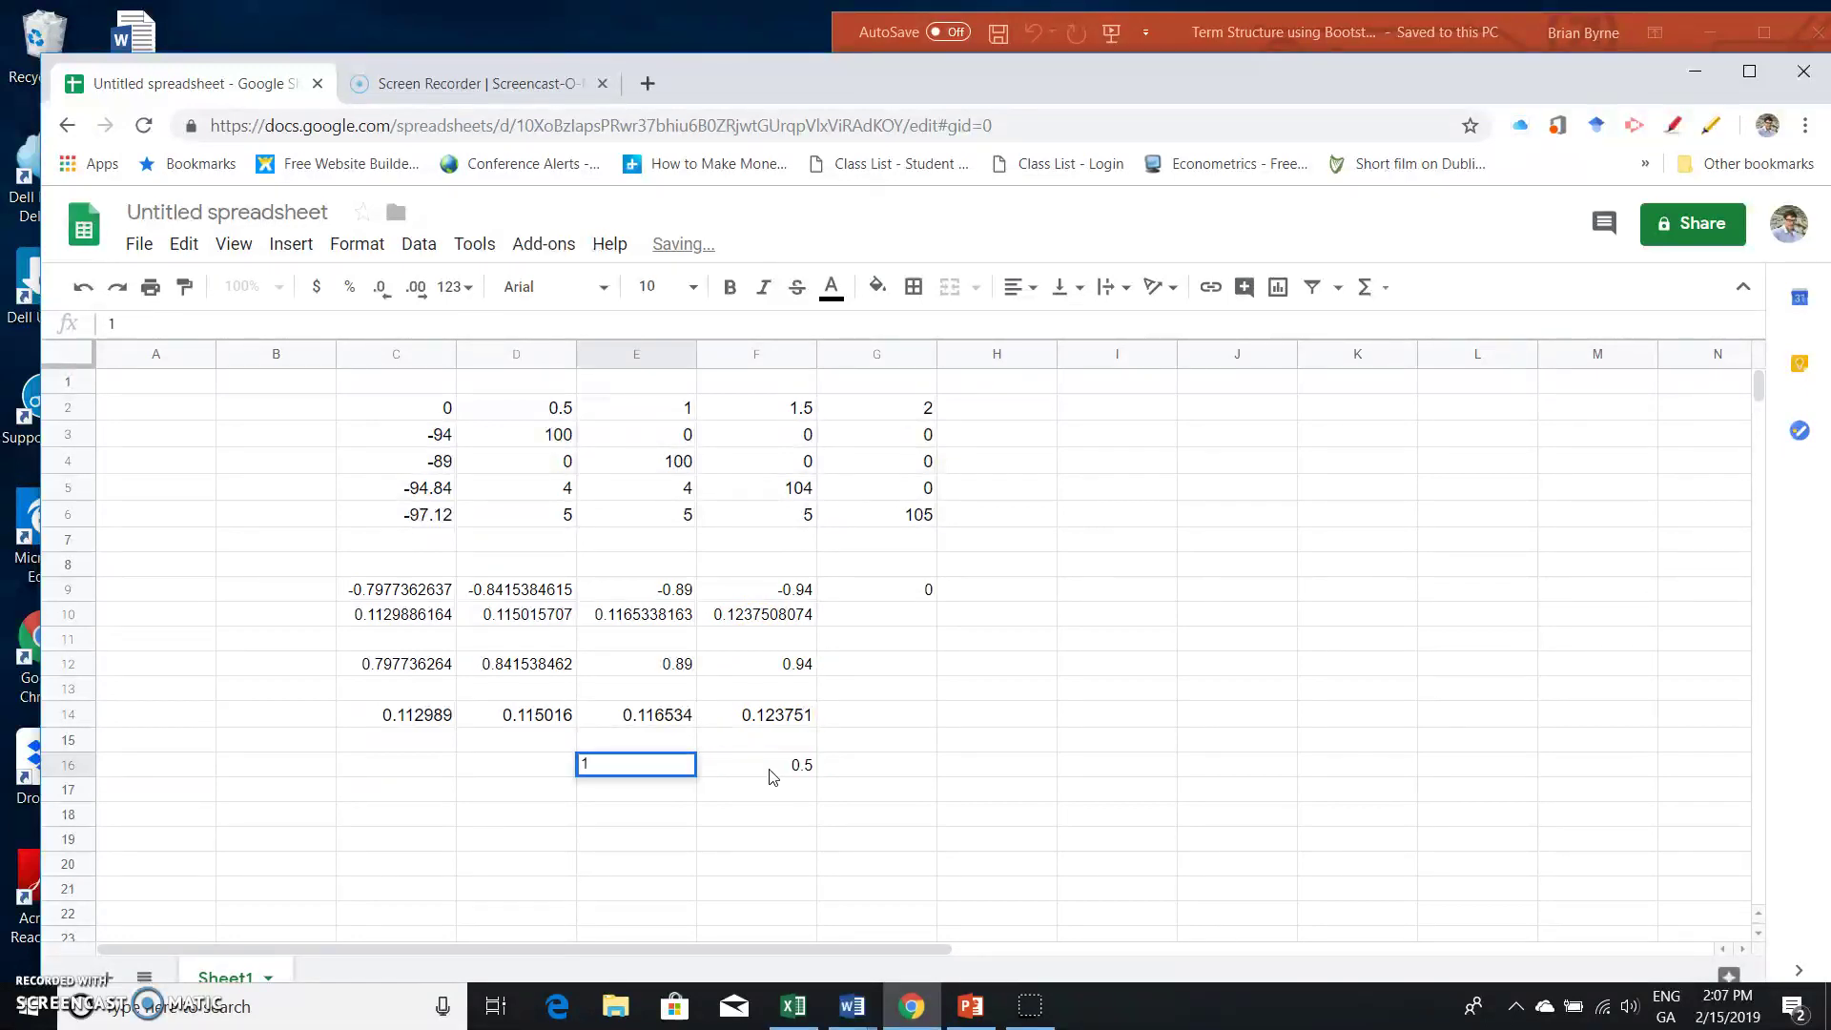
{"action": "key", "text": "Return"}
{"action": "left_click_drag", "start_coordinate": [774, 777], "coordinate": [670, 774]}
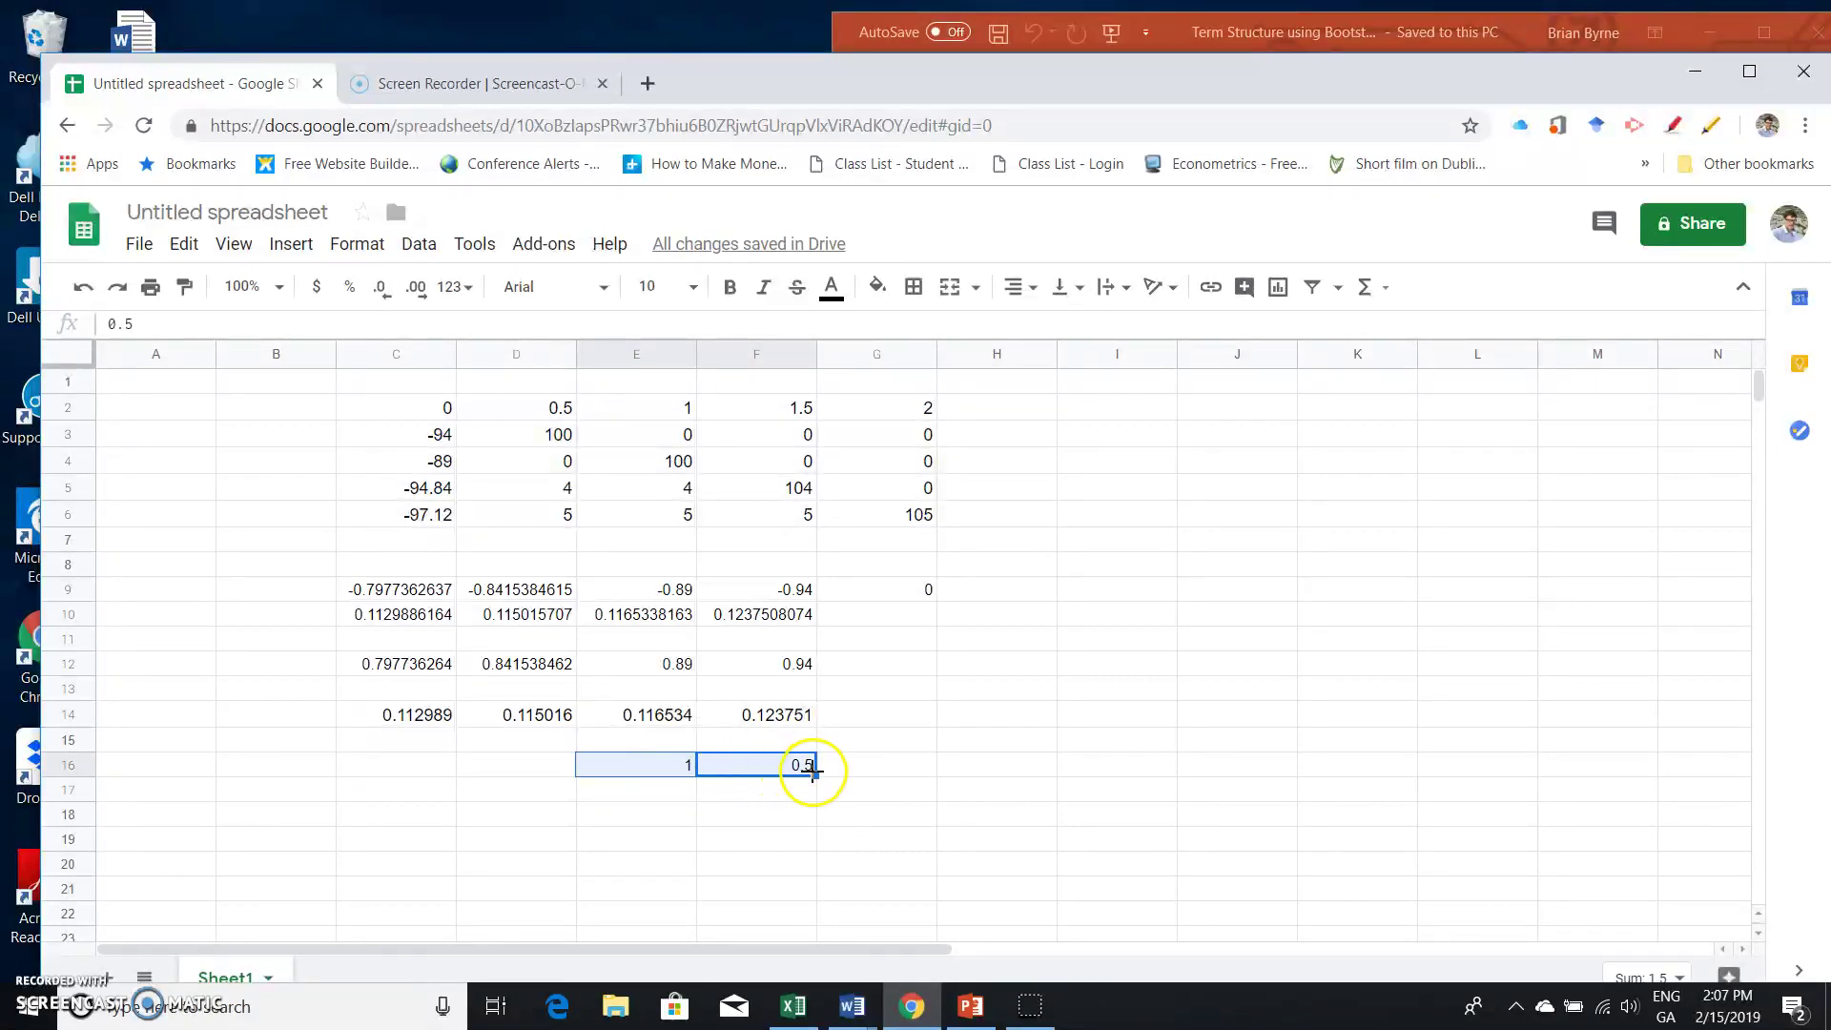
{"action": "left_click_drag", "start_coordinate": [814, 768], "coordinate": [391, 768]}
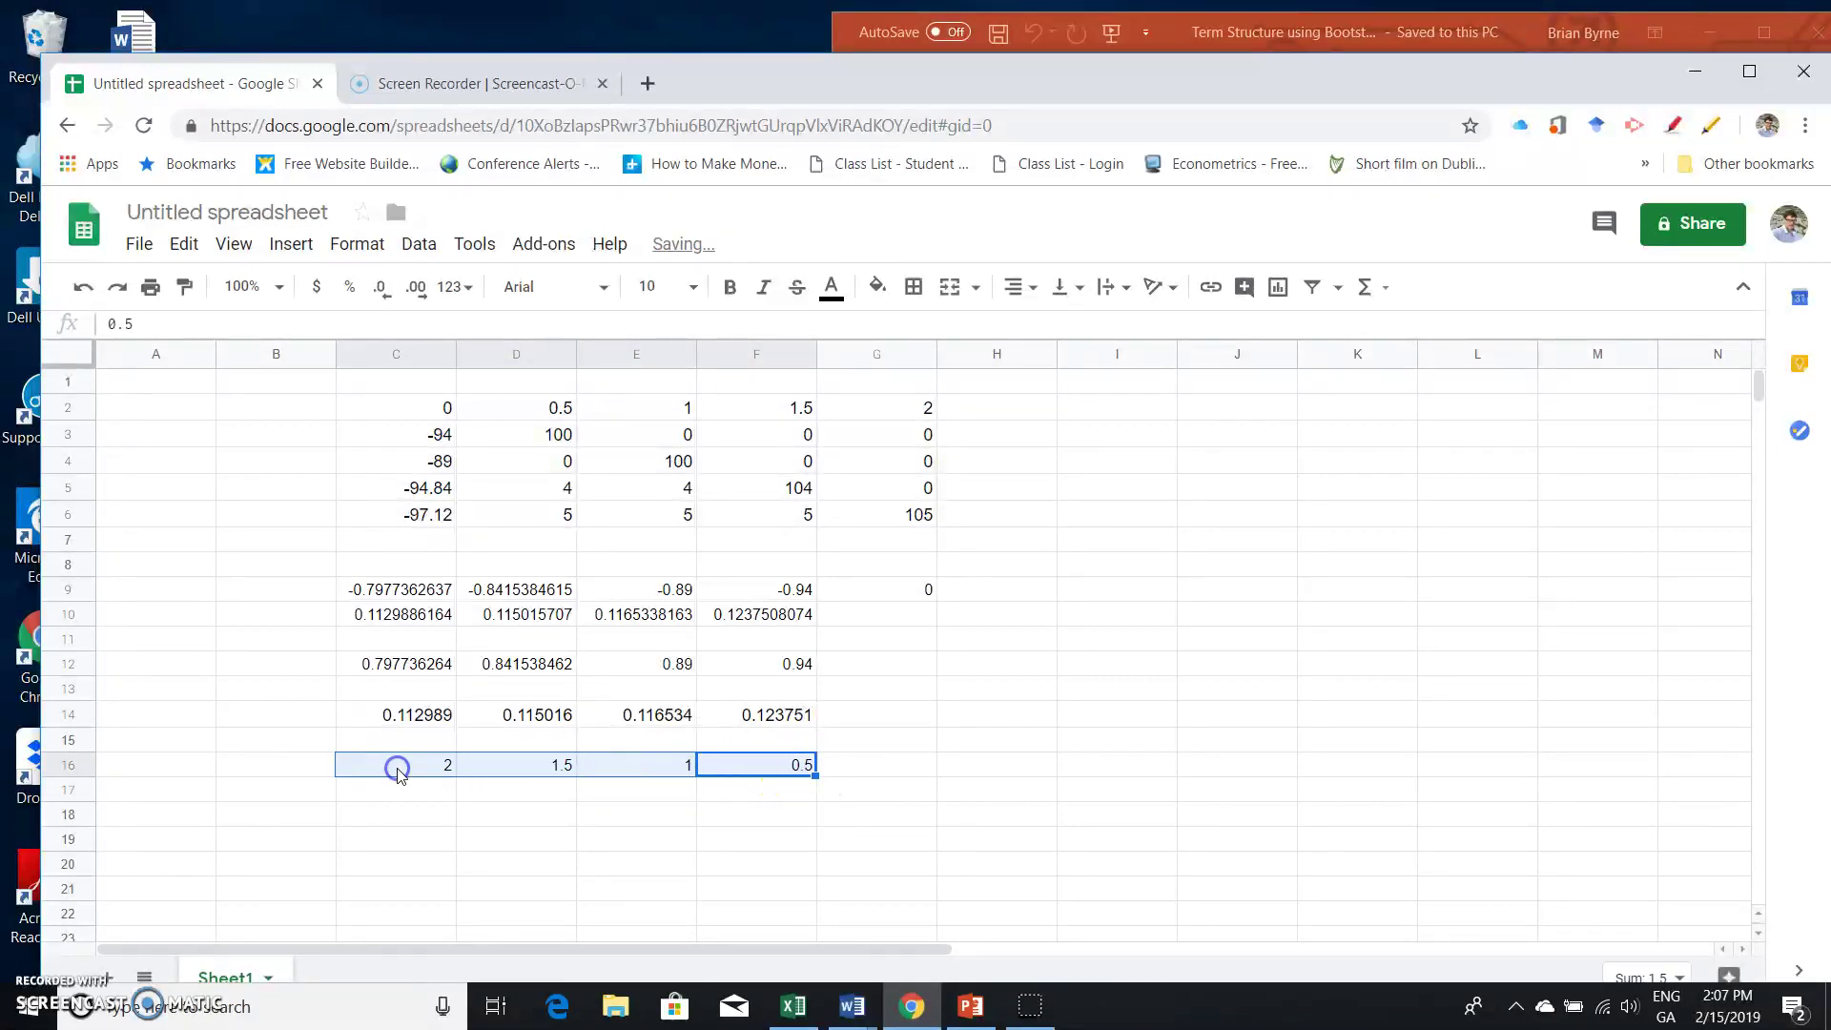
{"action": "left_click", "coordinate": [543, 770]}
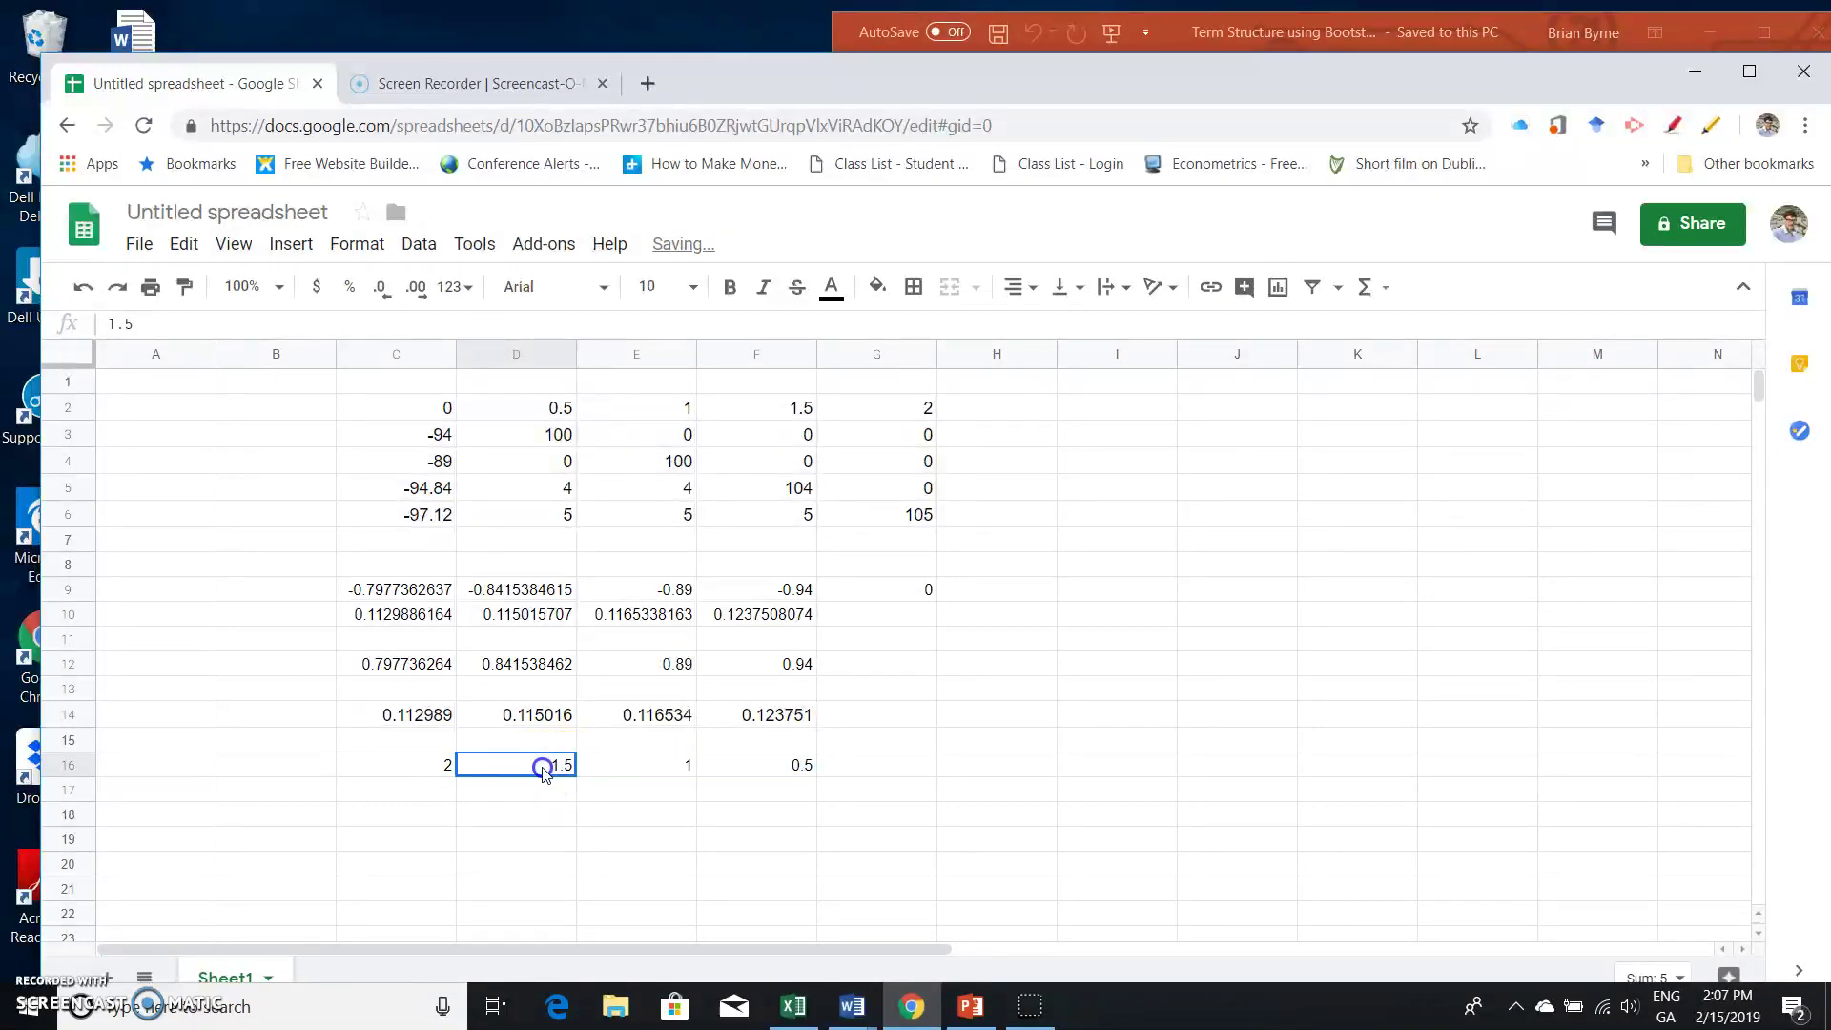
{"action": "left_click", "coordinate": [426, 768]}
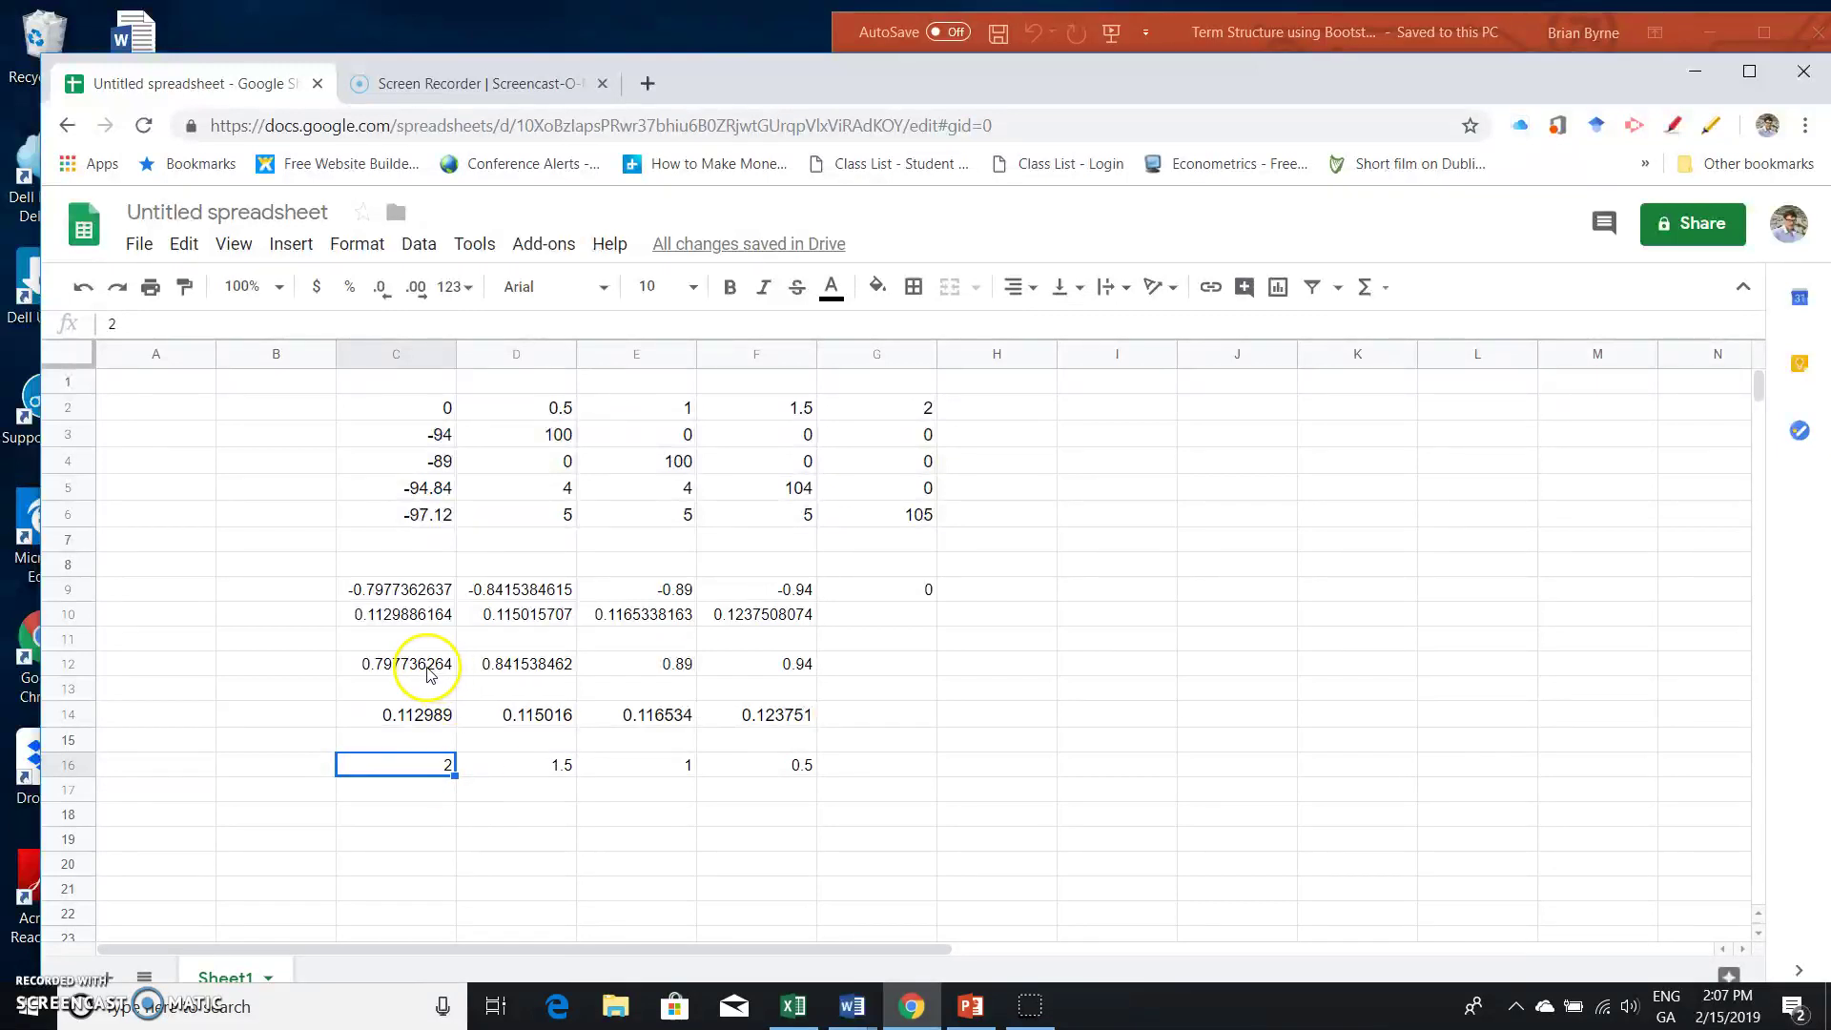
{"action": "left_click", "coordinate": [397, 593]}
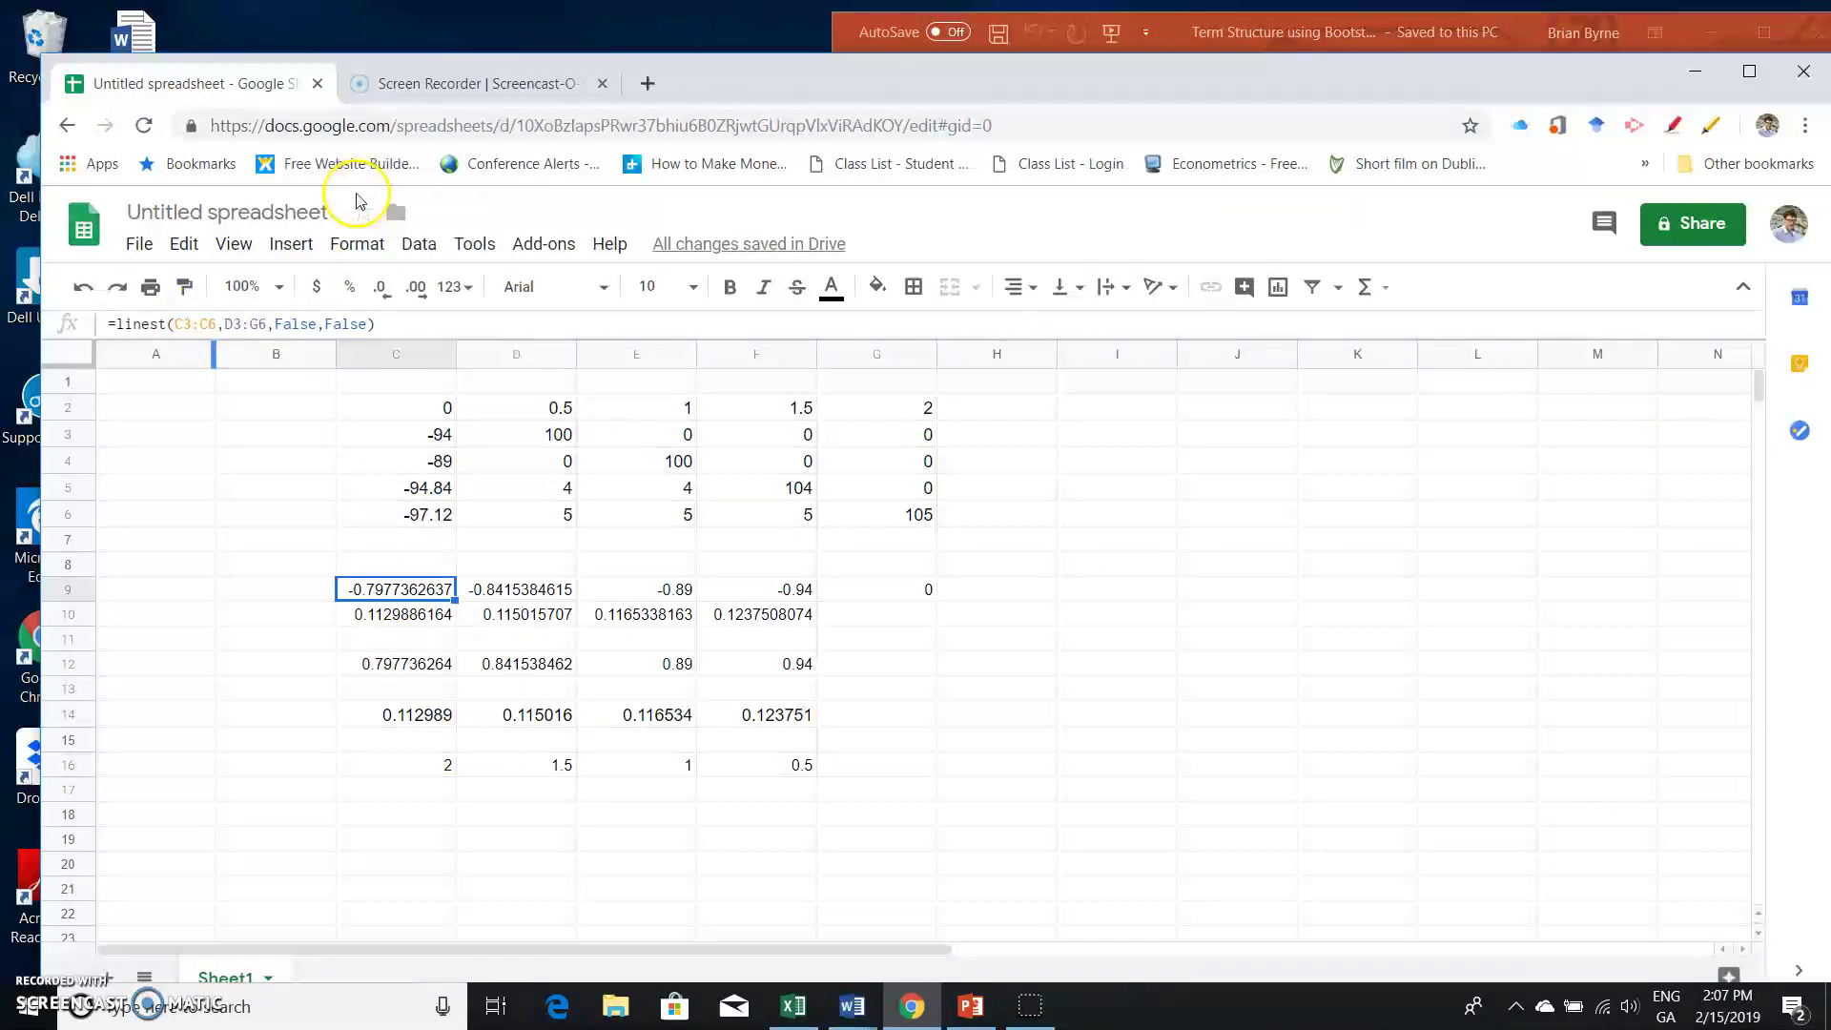